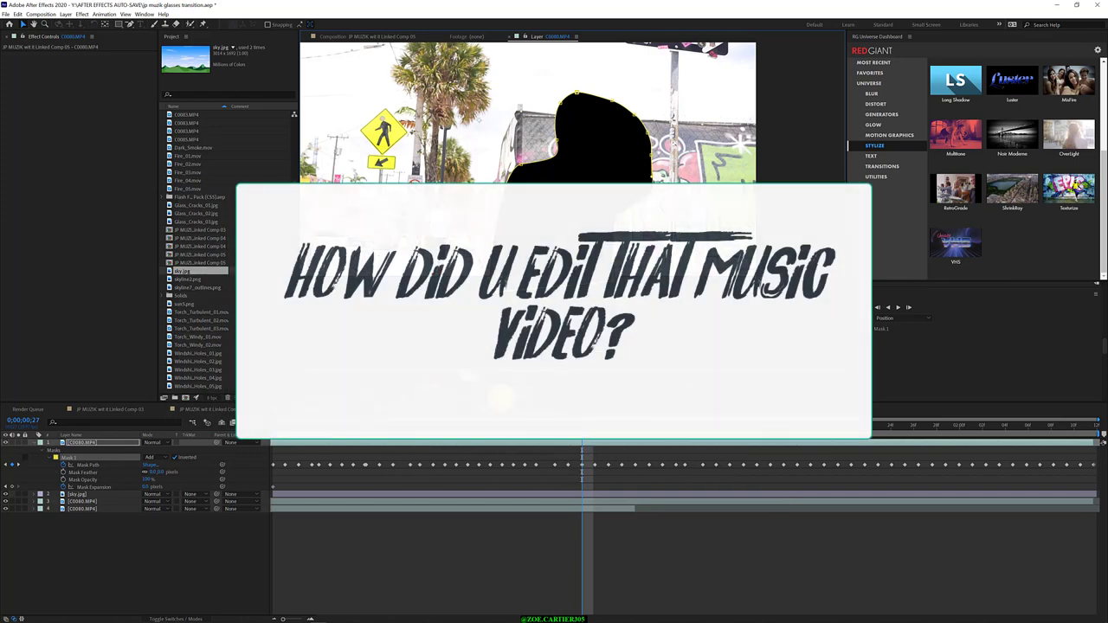
- Advance the clip one frame to 0;00;00;28 and pick a Mask 1 vertex at the head
key("Page_Down")
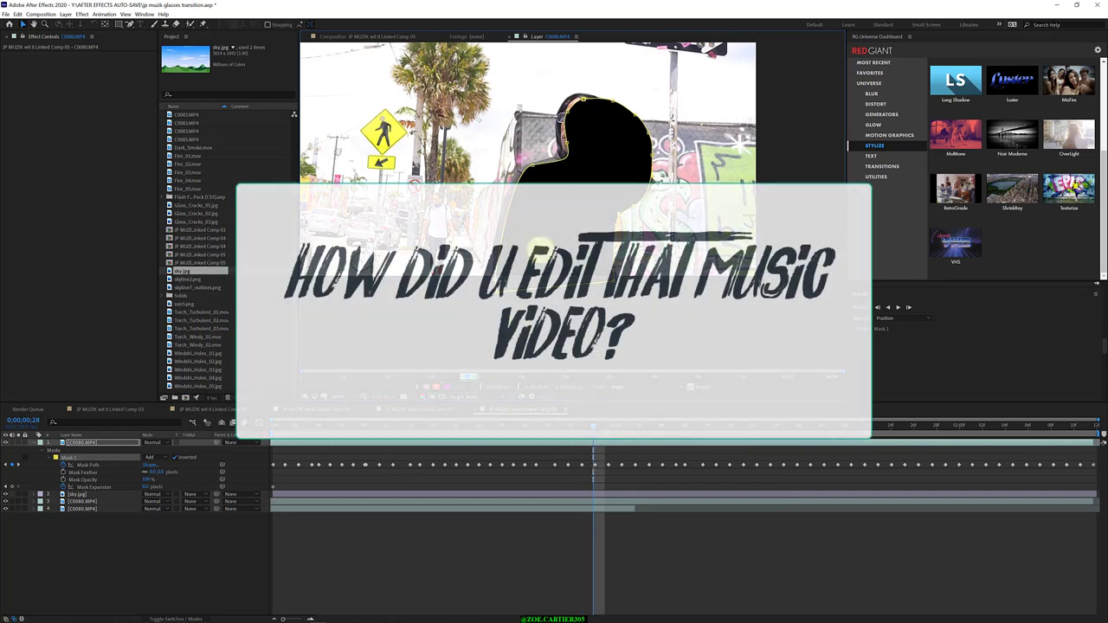
left_click(564, 144)
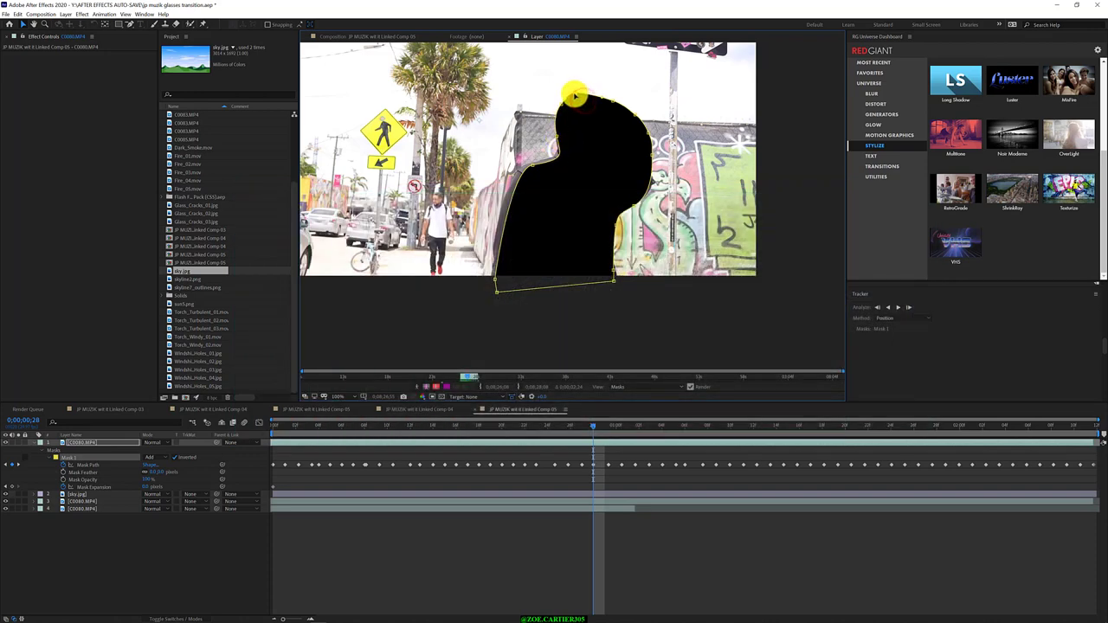
- Drag Mask 1 to fit the shoulder, bow out the lower-left edge, and raise the bottom-right corner
left_click_drag(531, 168, 519, 165)
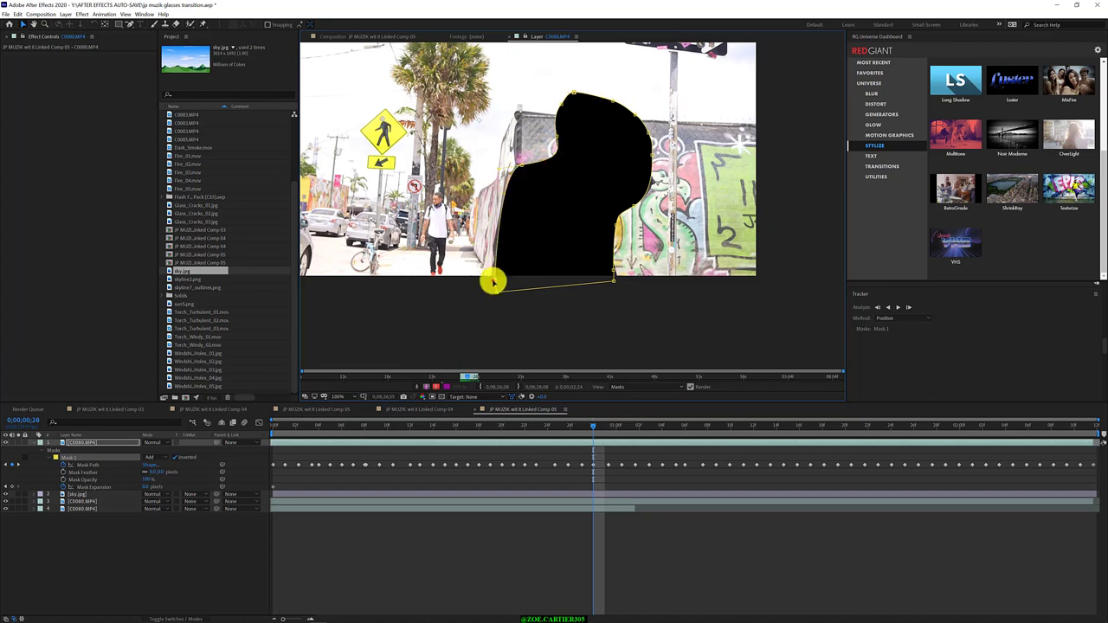
left_click_drag(493, 280, 488, 282)
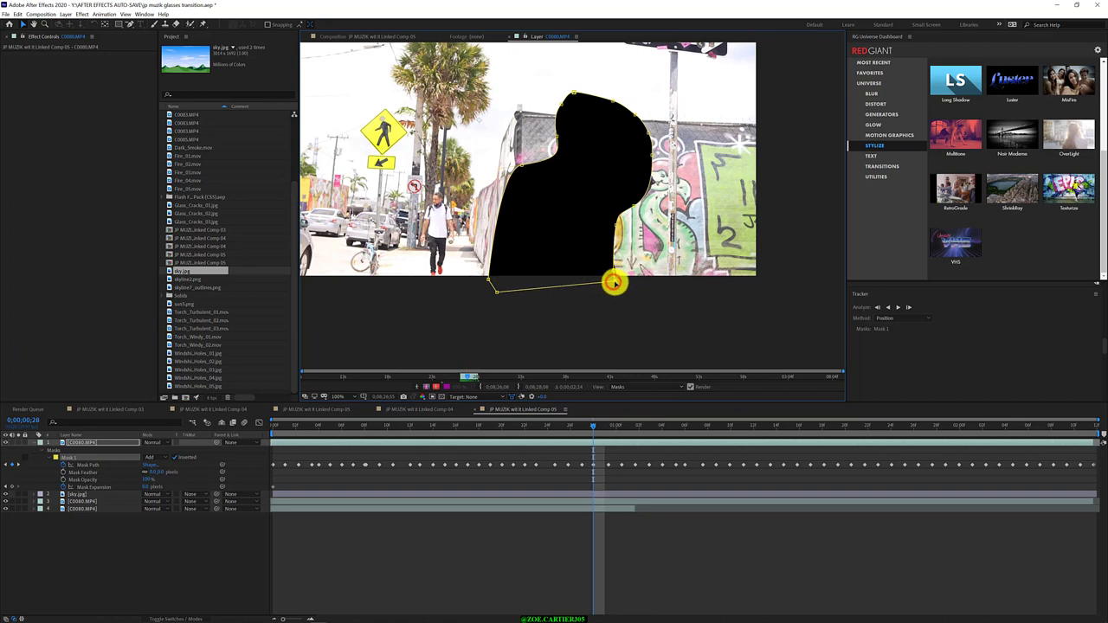
left_click_drag(613, 283, 614, 274)
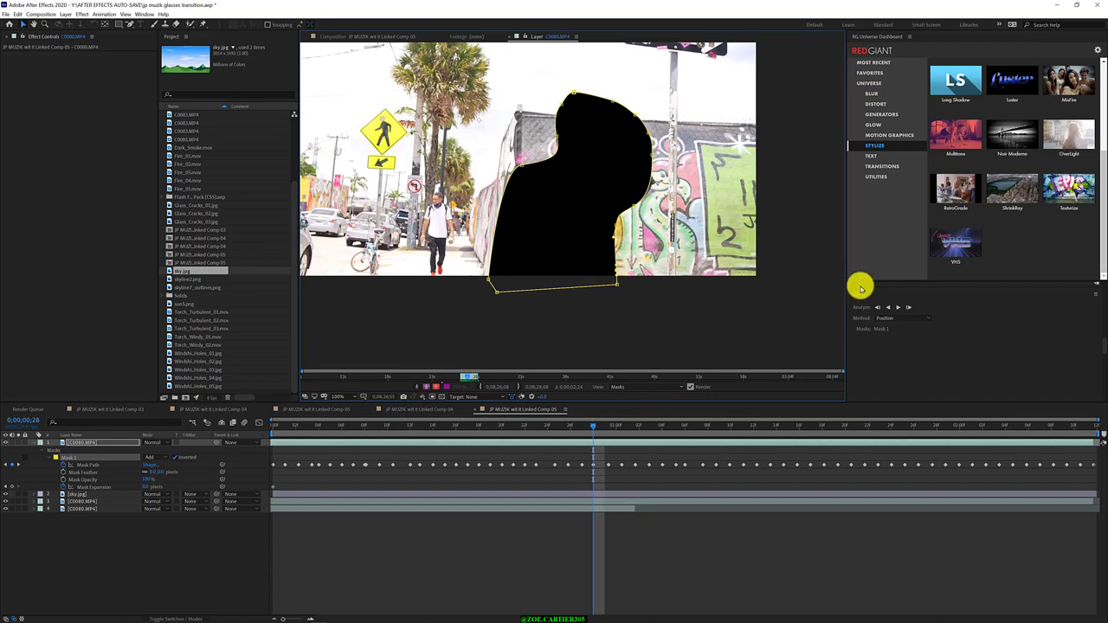
- Track Mask 1 forward one frame to 0;00;00;29 and reselect the mask
left_click(907, 310)
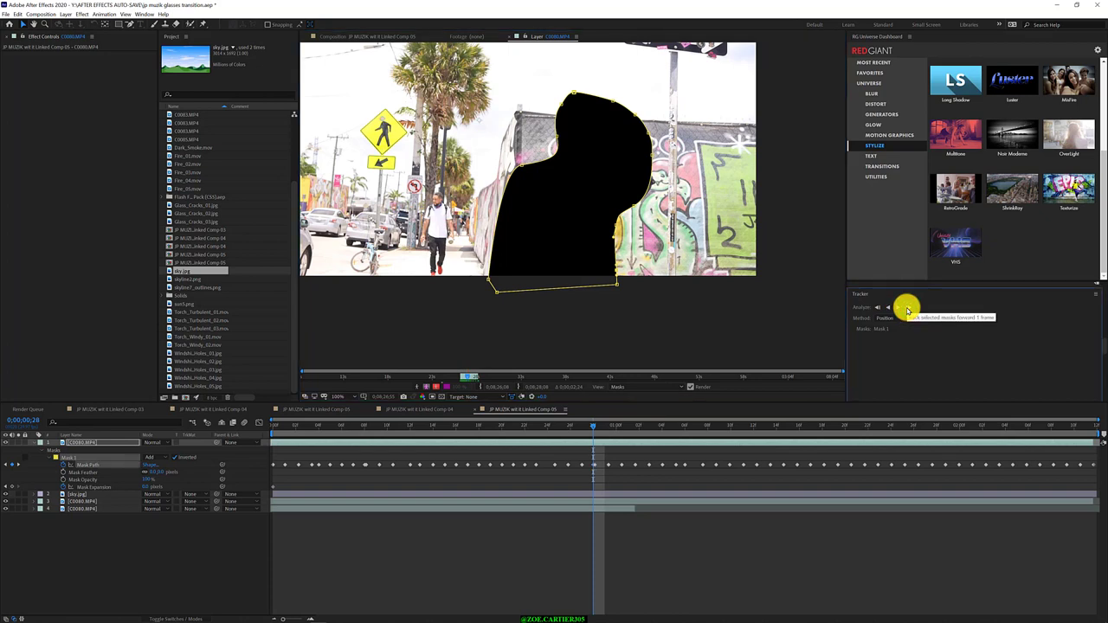
left_click(908, 310)
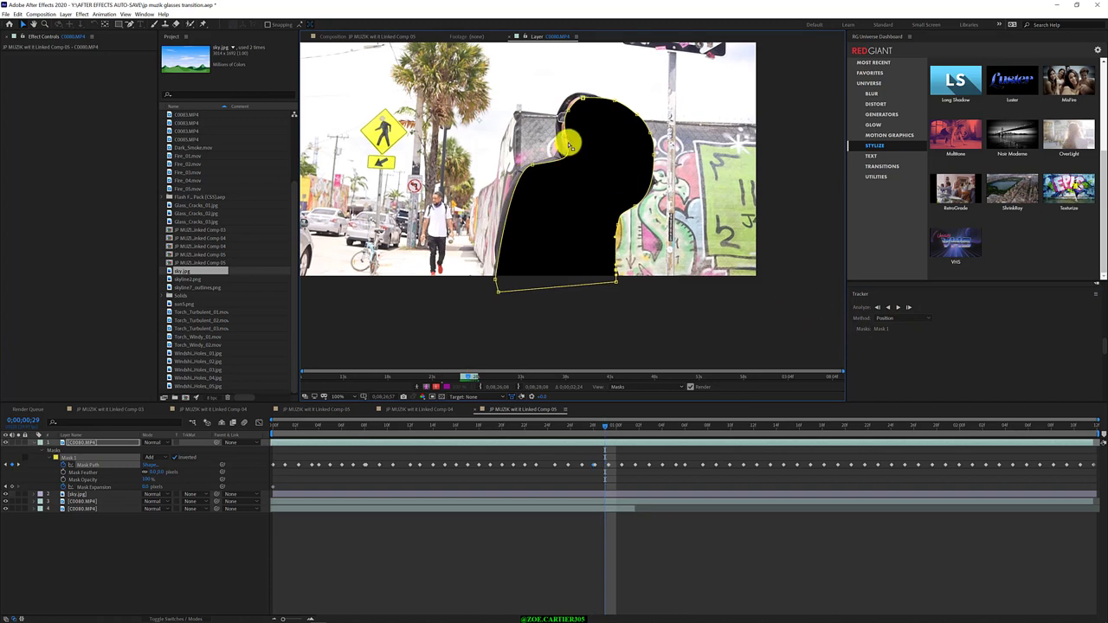
left_click(86, 455)
left_click(104, 557)
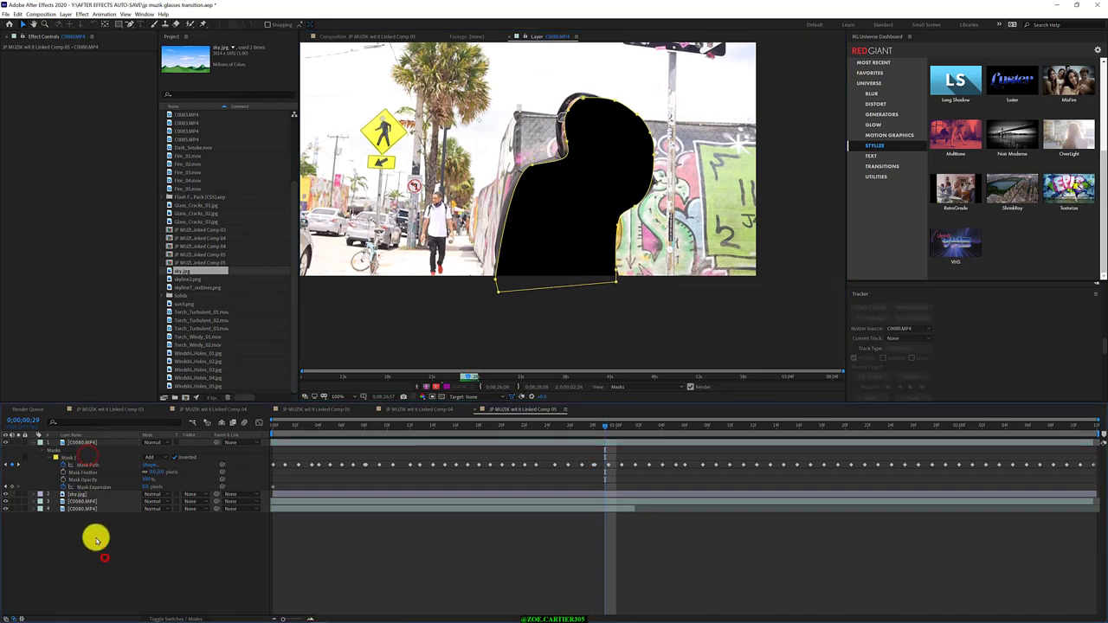
left_click(82, 457)
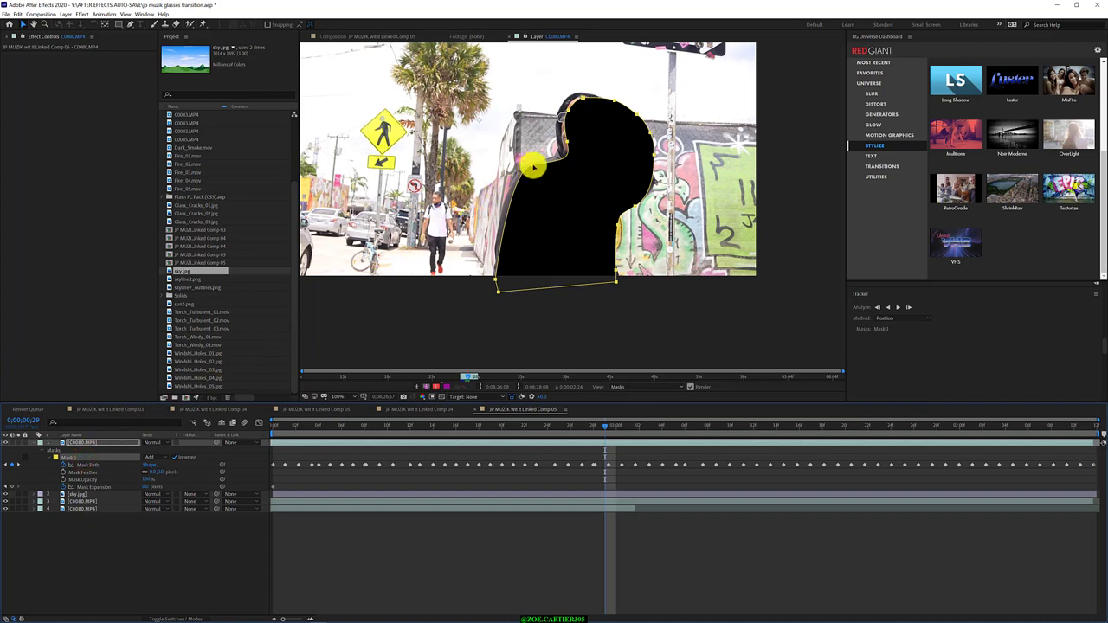
- Shift the mask up-left onto the head and pull its right edge inward
left_click_drag(533, 165, 524, 161)
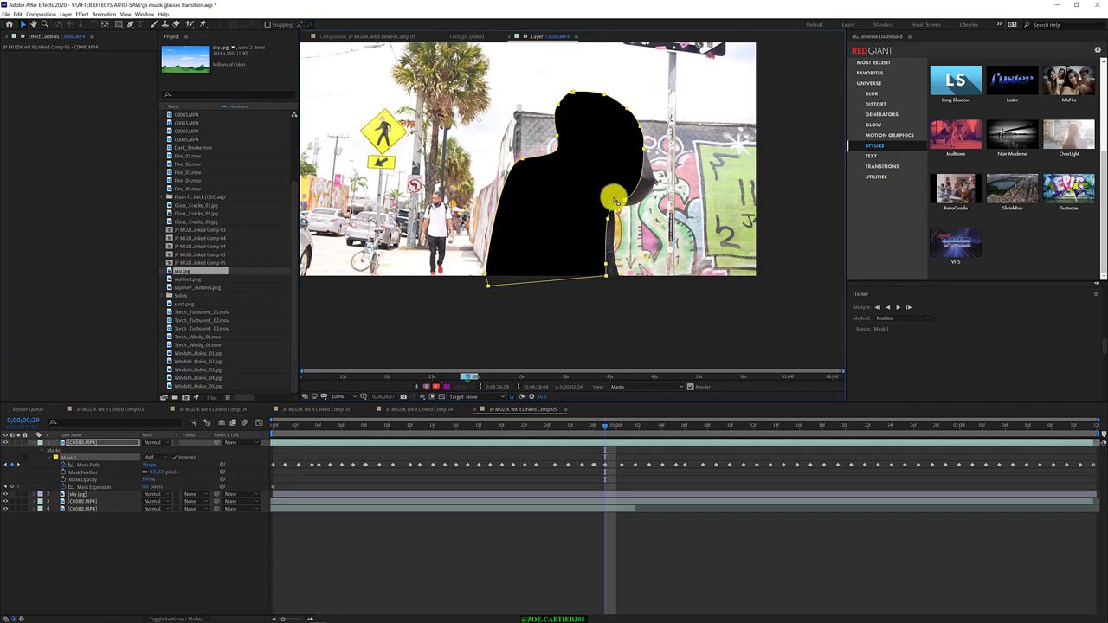
left_click_drag(625, 204, 627, 204)
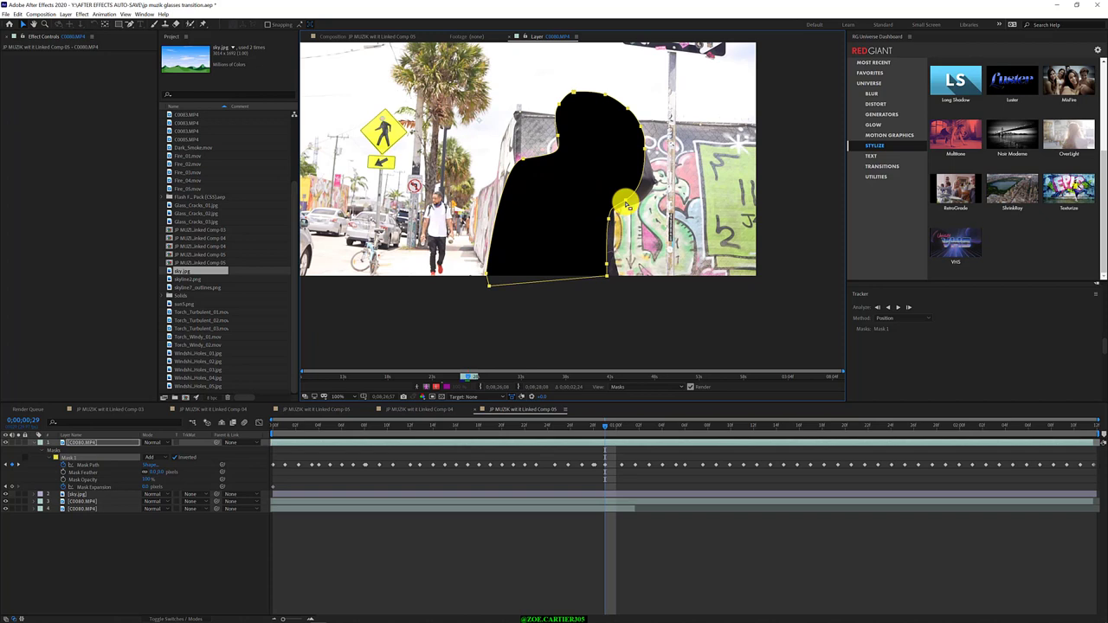
left_click(88, 465)
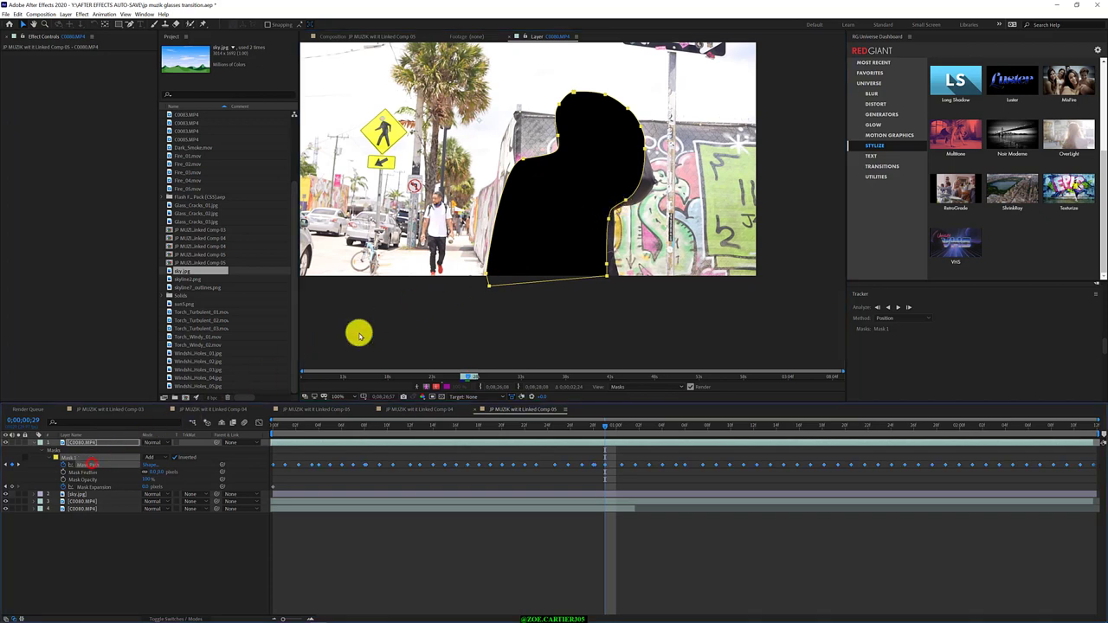
left_click(625, 202)
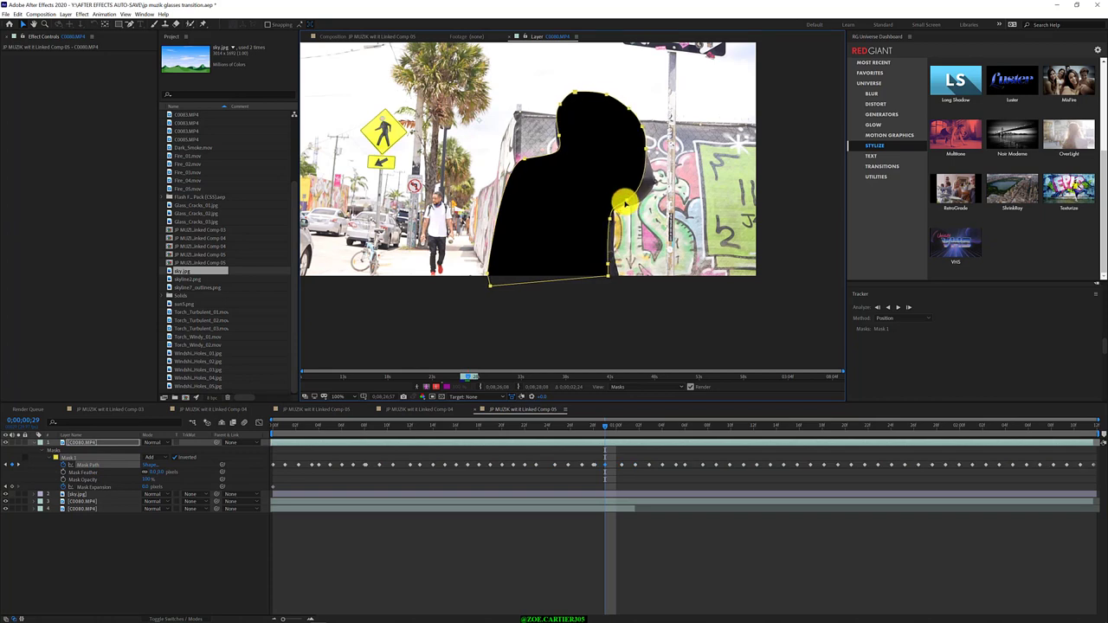
left_click_drag(625, 202, 611, 200)
- Move the mask's bottom-right corner down and right to follow the body
left_click(625, 202)
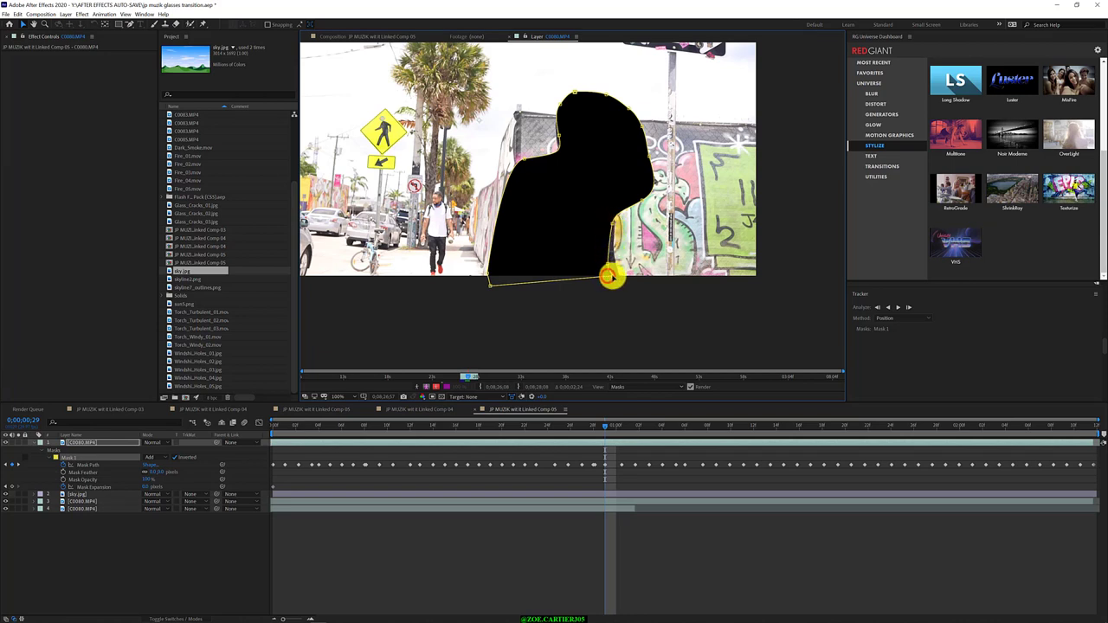
left_click_drag(610, 277, 629, 289)
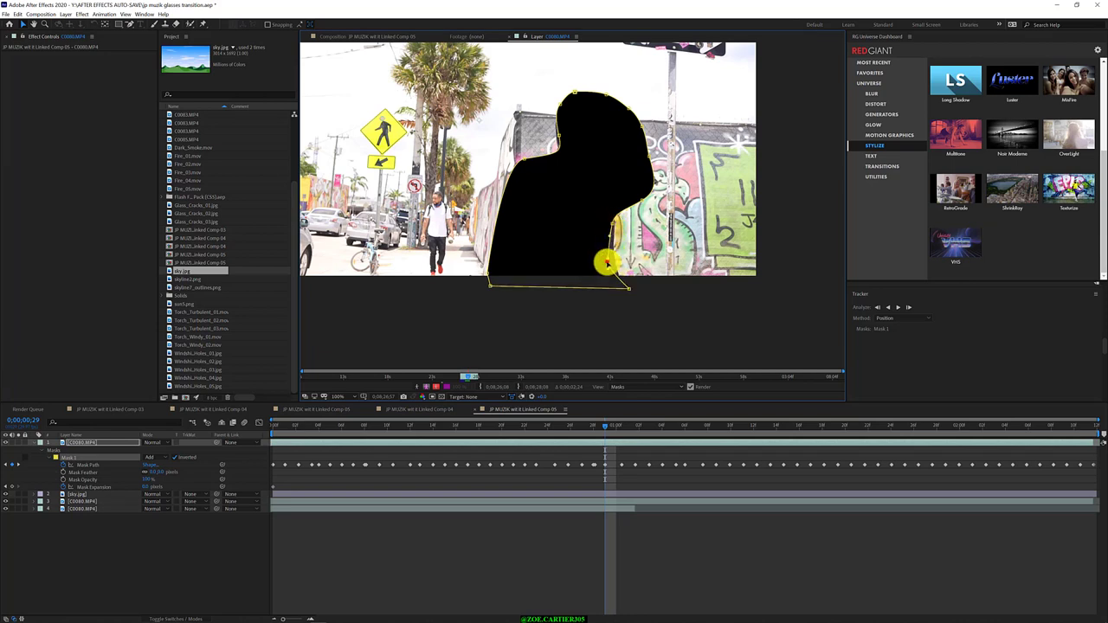
left_click(611, 262)
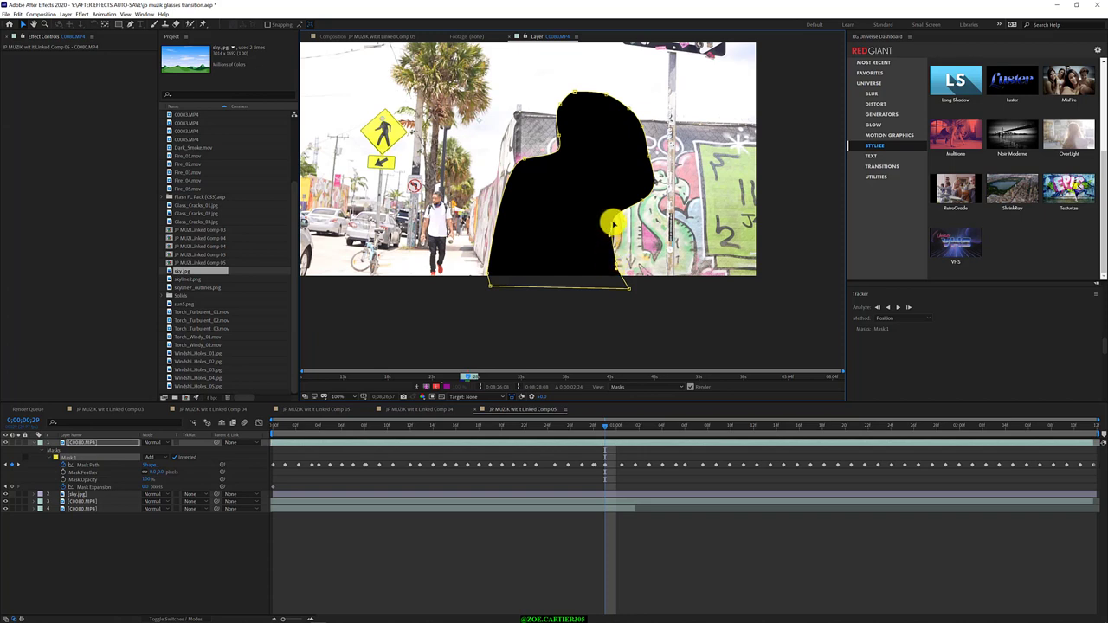
left_click(560, 137)
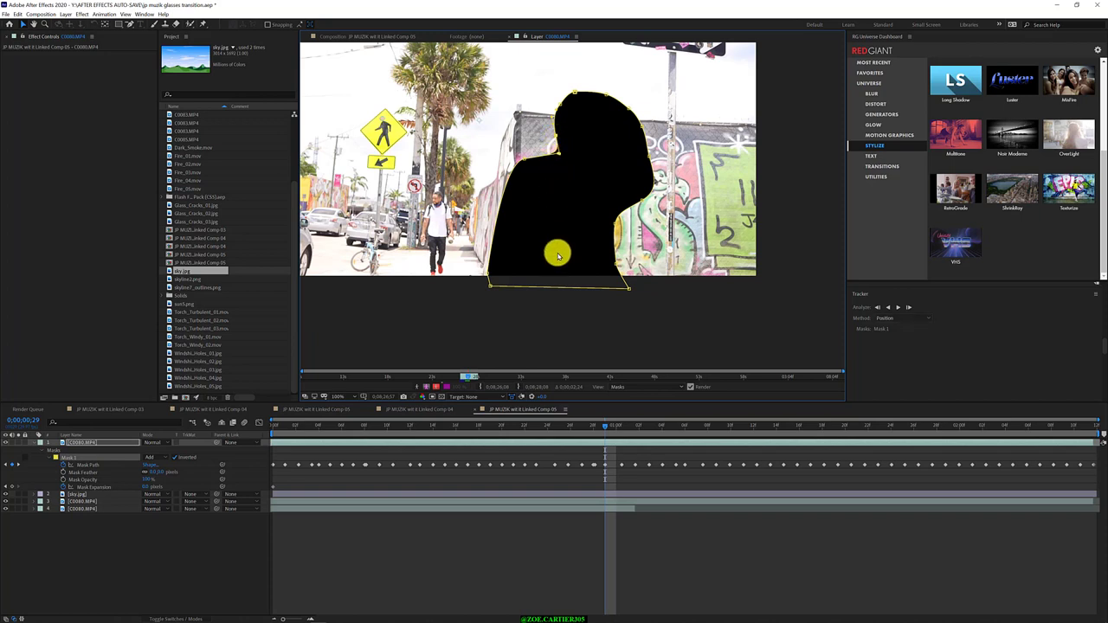
- Check frames from 22, then on frame 24 widen the mask's top-left, left curve and bottom-left corner
key("Page_Up")
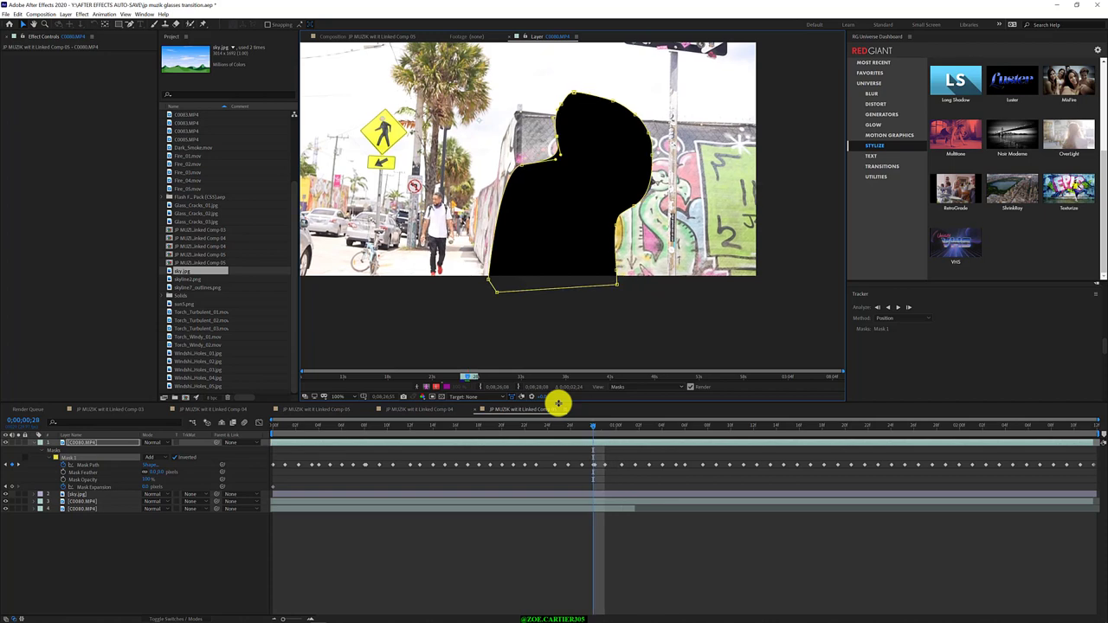
key("Page_Up")
key("Page_Up")
key("Page_Down")
key("Page_Up")
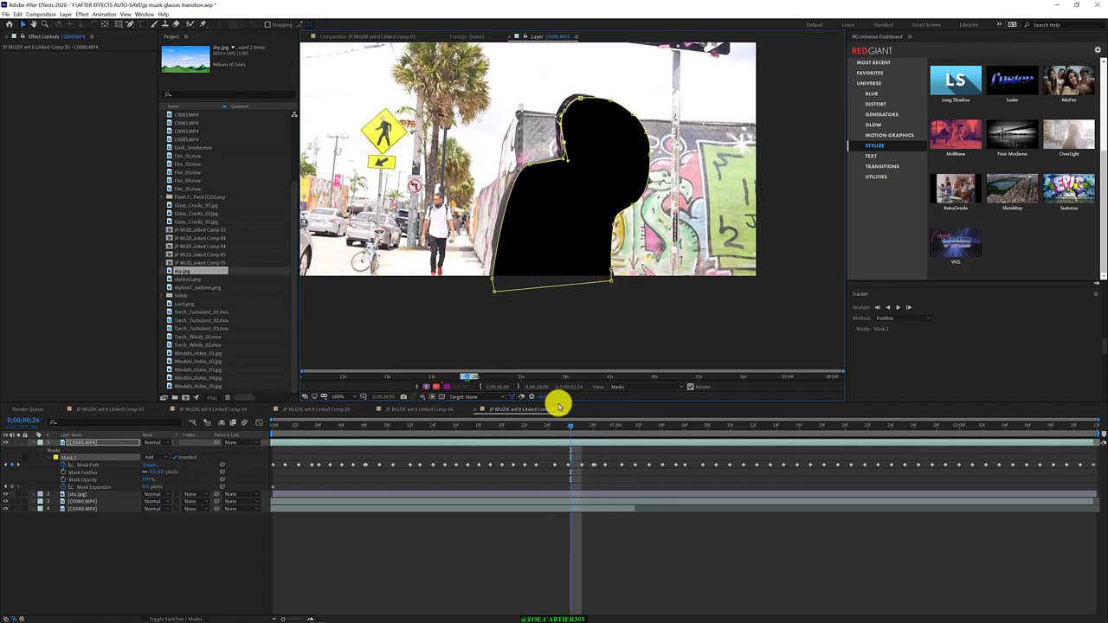
key("Page_Up")
key("Page_Up")
key("Page_Up")
key("Page_Up")
key("Page_Down")
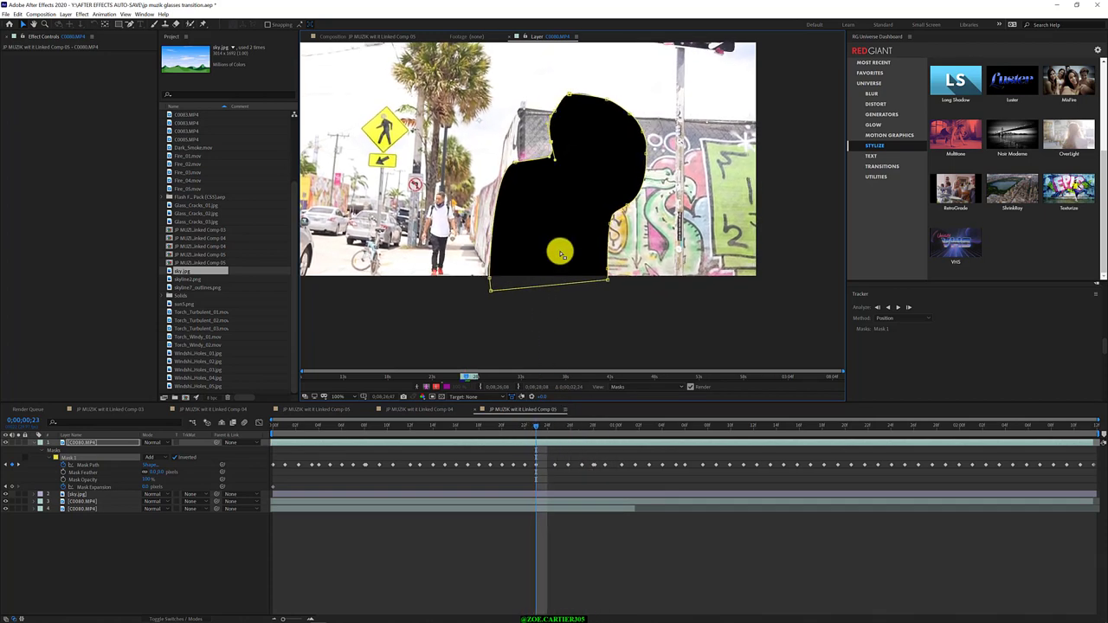
key("Page_Down")
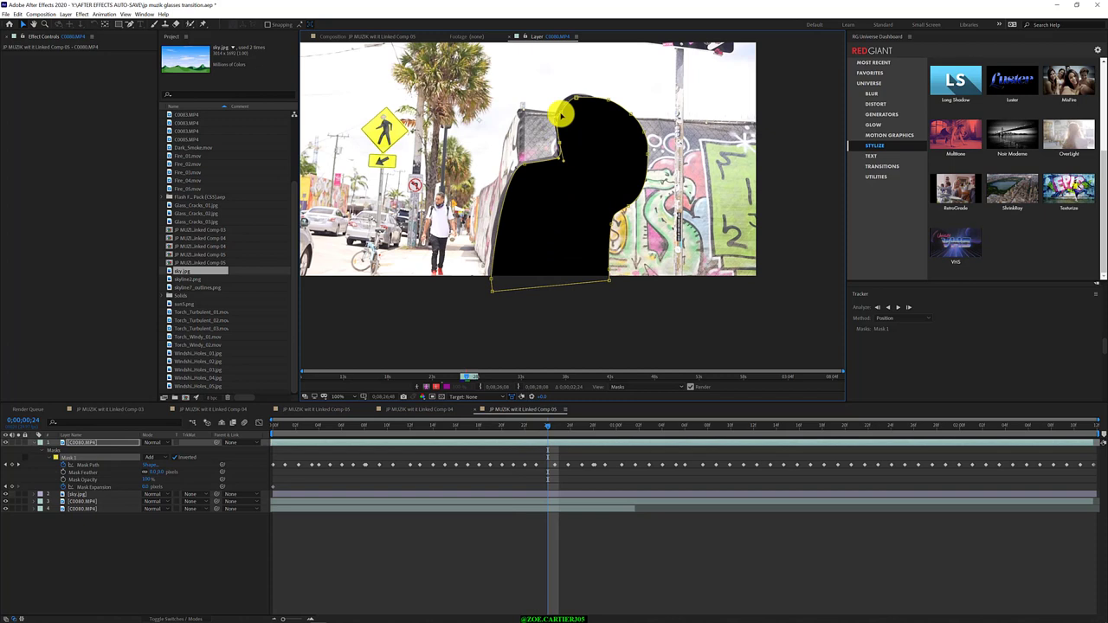
left_click_drag(560, 114, 574, 92)
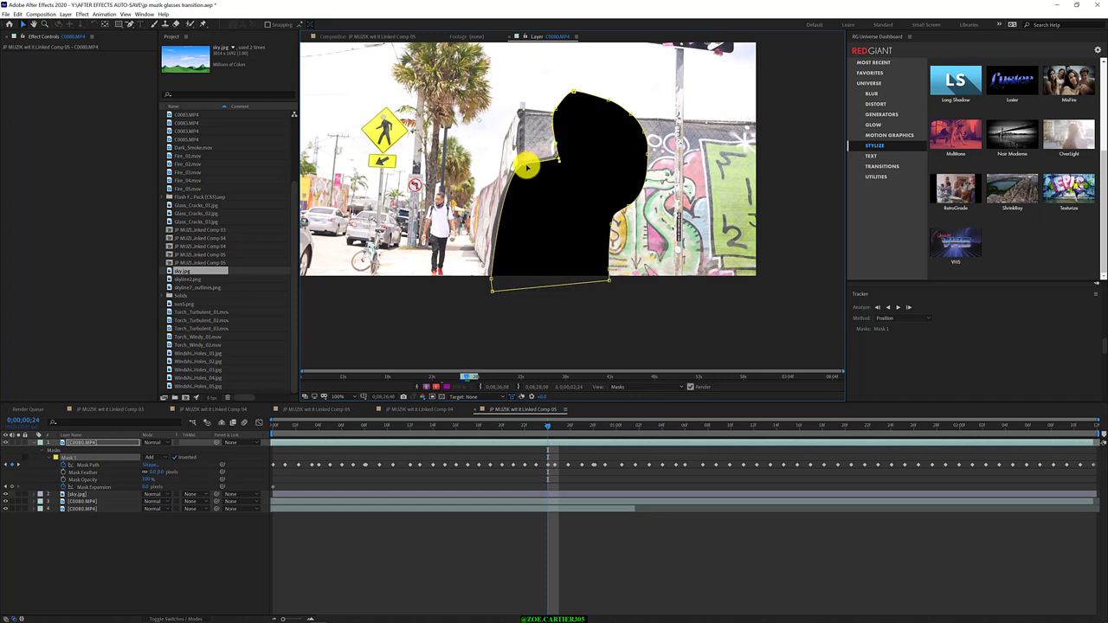
left_click_drag(525, 166, 519, 165)
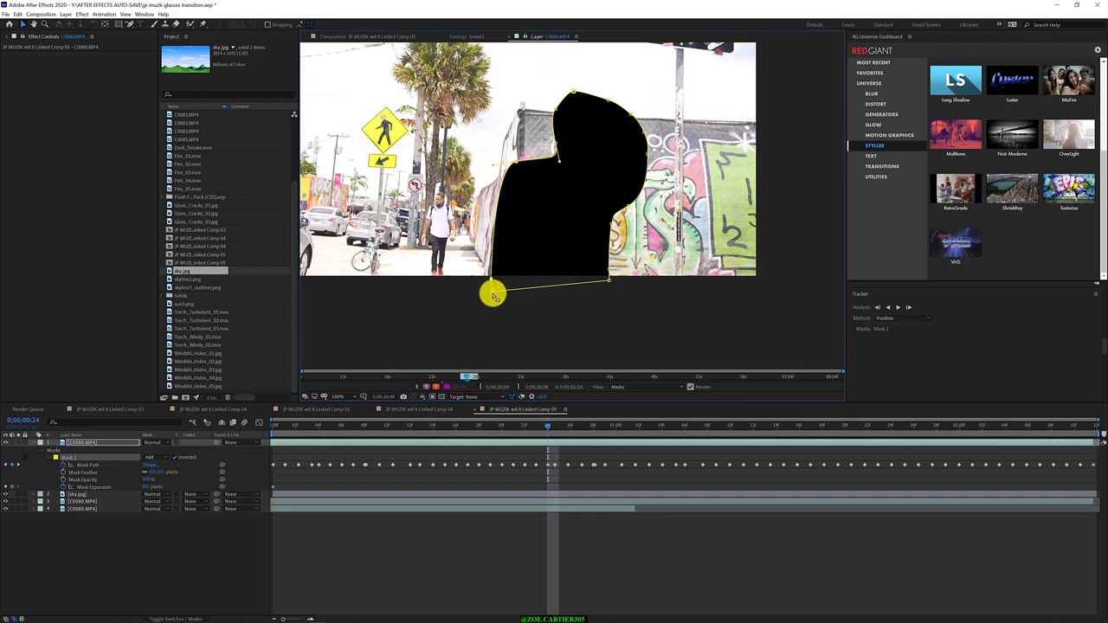
left_click_drag(491, 293, 473, 294)
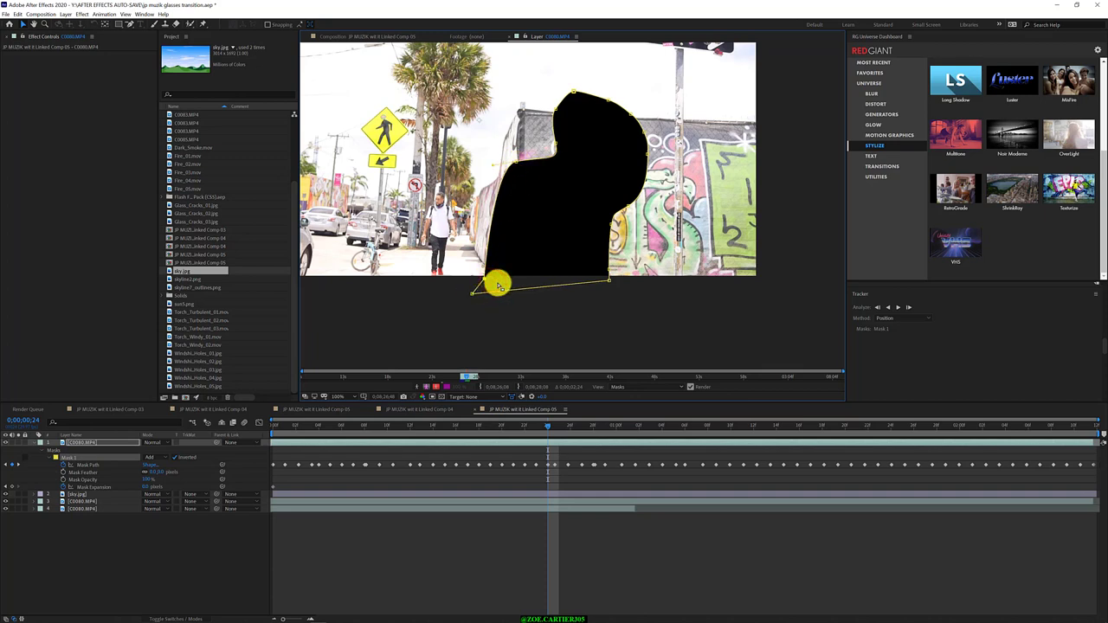
- On frame 25, push the mask's left edge out at the neck and move the bottom-left corner left
key("Page_Down")
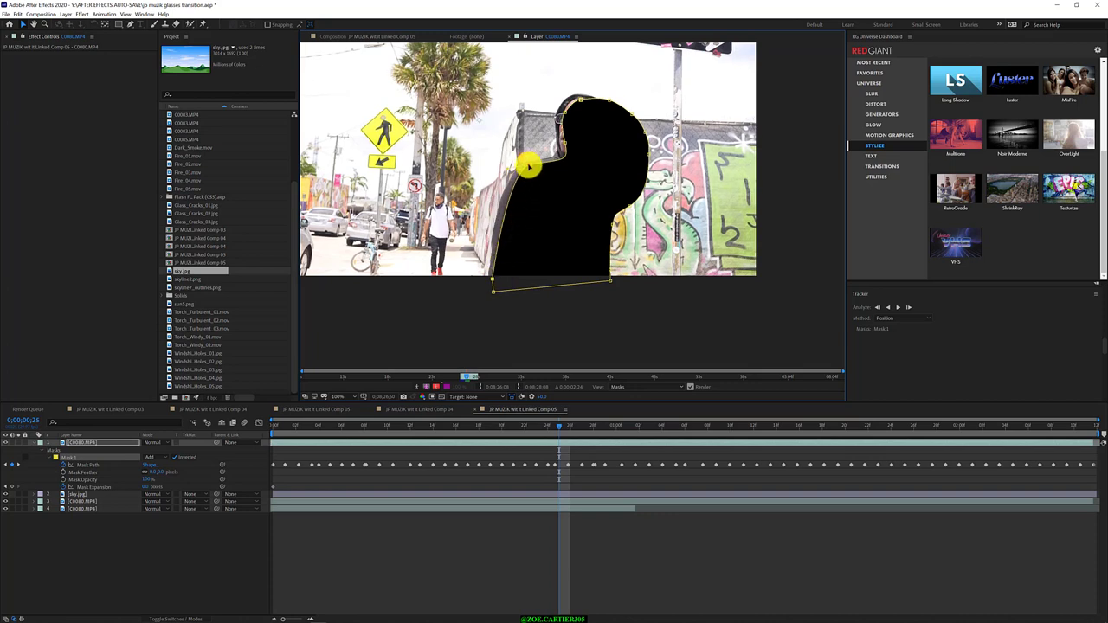
left_click(527, 165)
left_click_drag(526, 164, 519, 161)
left_click_drag(494, 286, 486, 283)
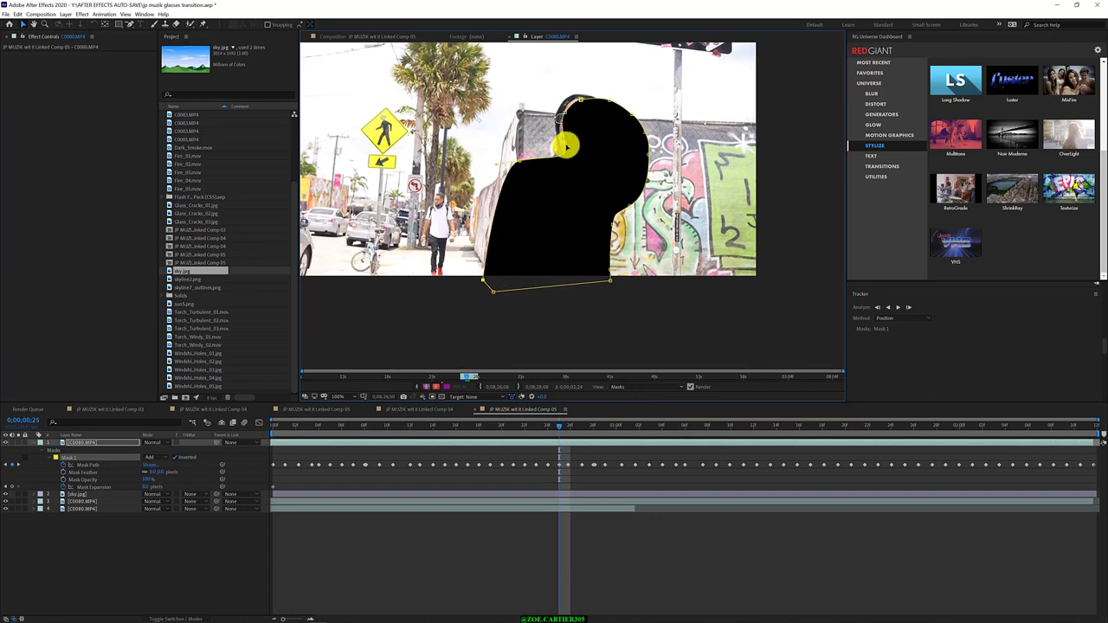
left_click(561, 143)
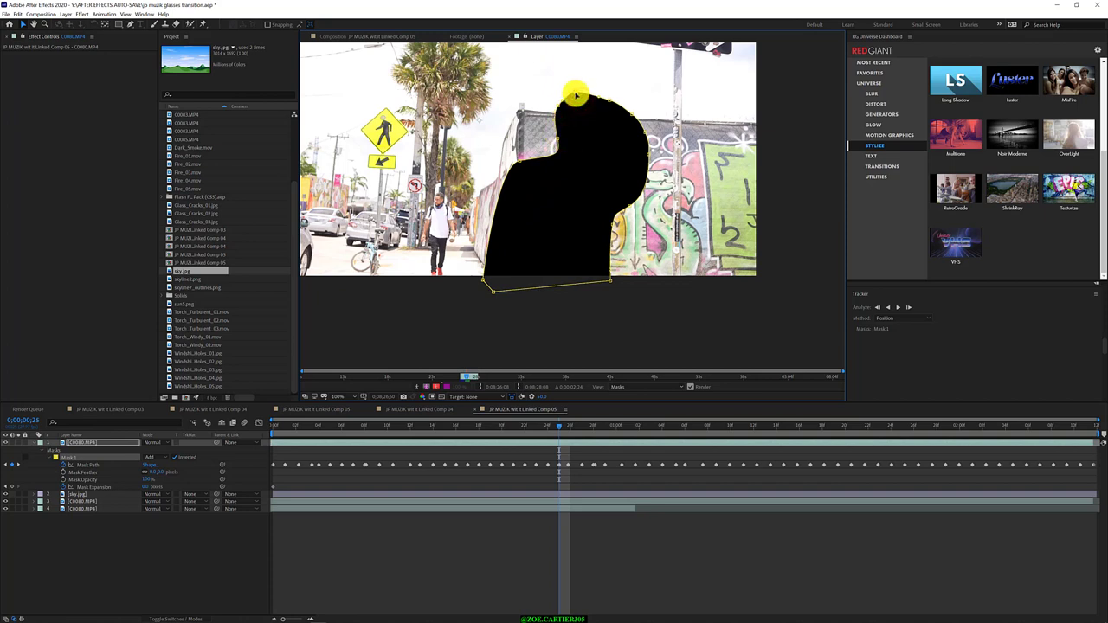
- On frame 26, raise the mask's top over the head and pull its left edge and lower-left corner outward
key("Page_Down")
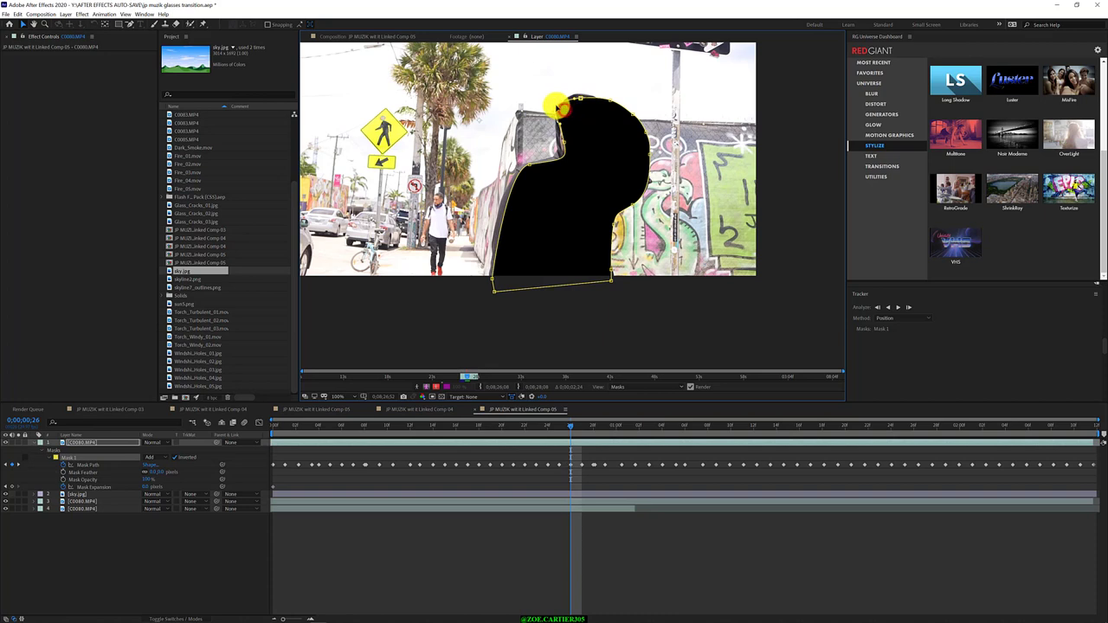
left_click_drag(580, 98, 576, 90)
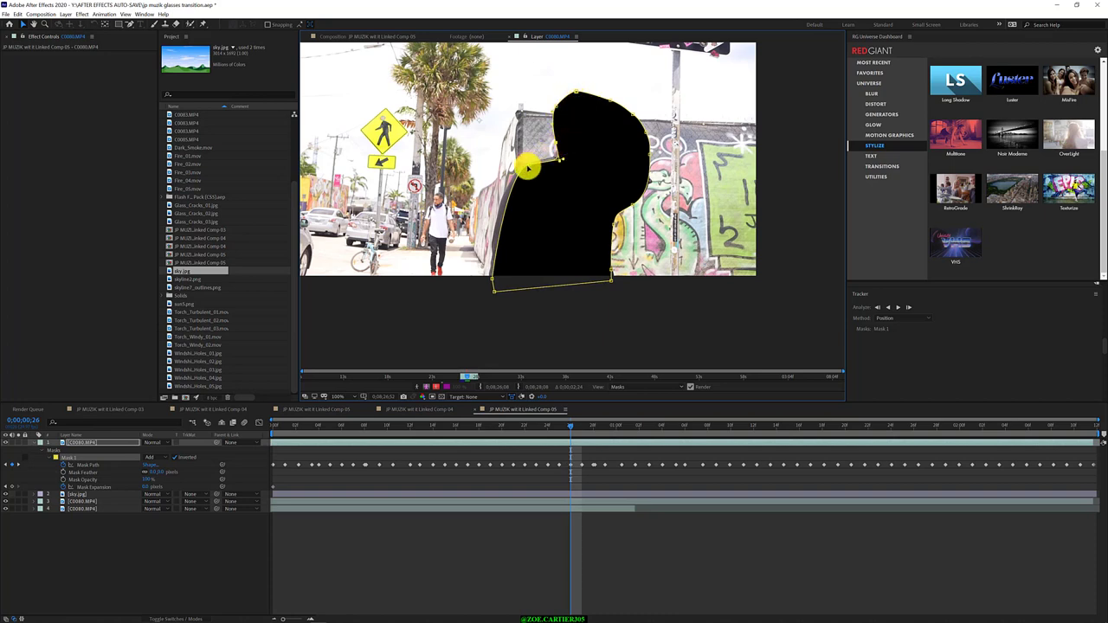
left_click_drag(526, 165, 518, 166)
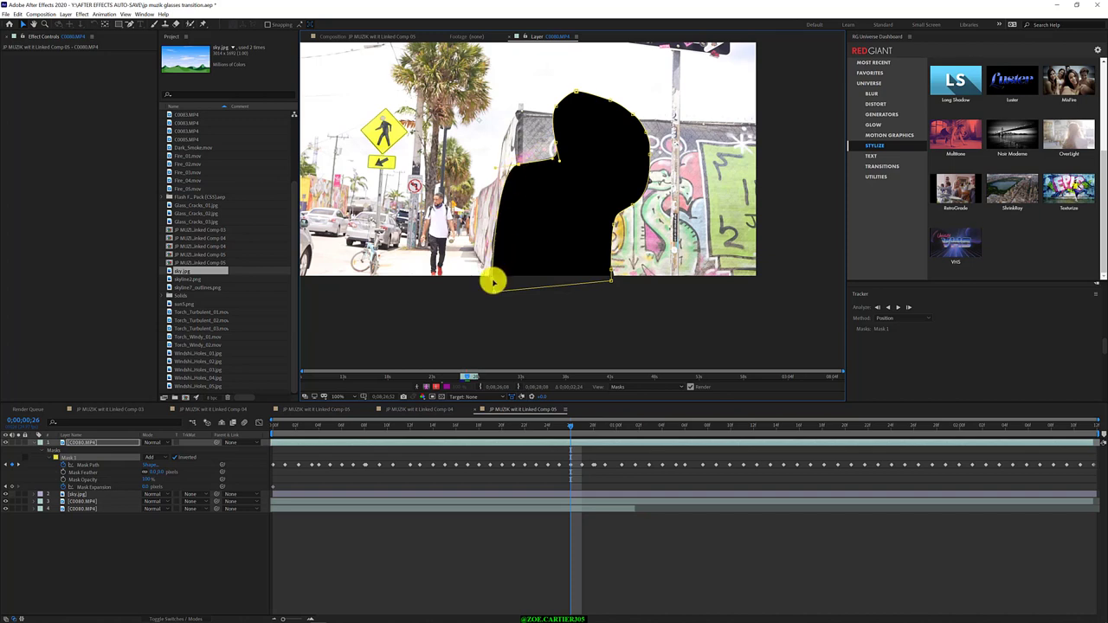
left_click_drag(493, 280, 486, 280)
key("Page_Down")
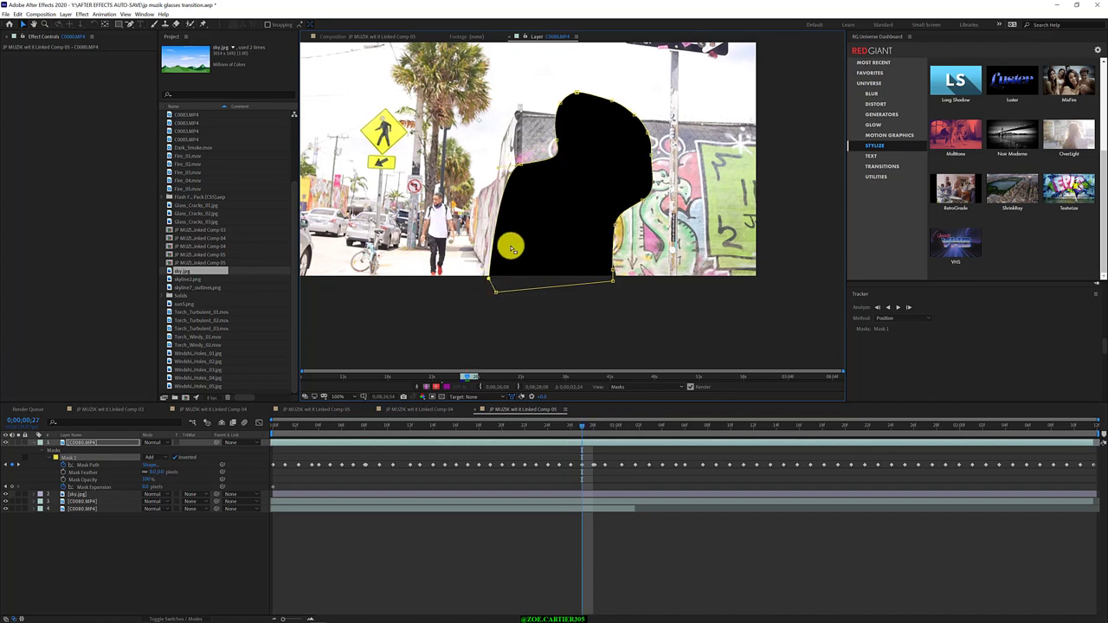
- On frame 0;00;01;00, smooth the mask's left edge curve and adjust its bottom-left corner
key("Page_Down")
key("Page_Down")
key("Page_Down")
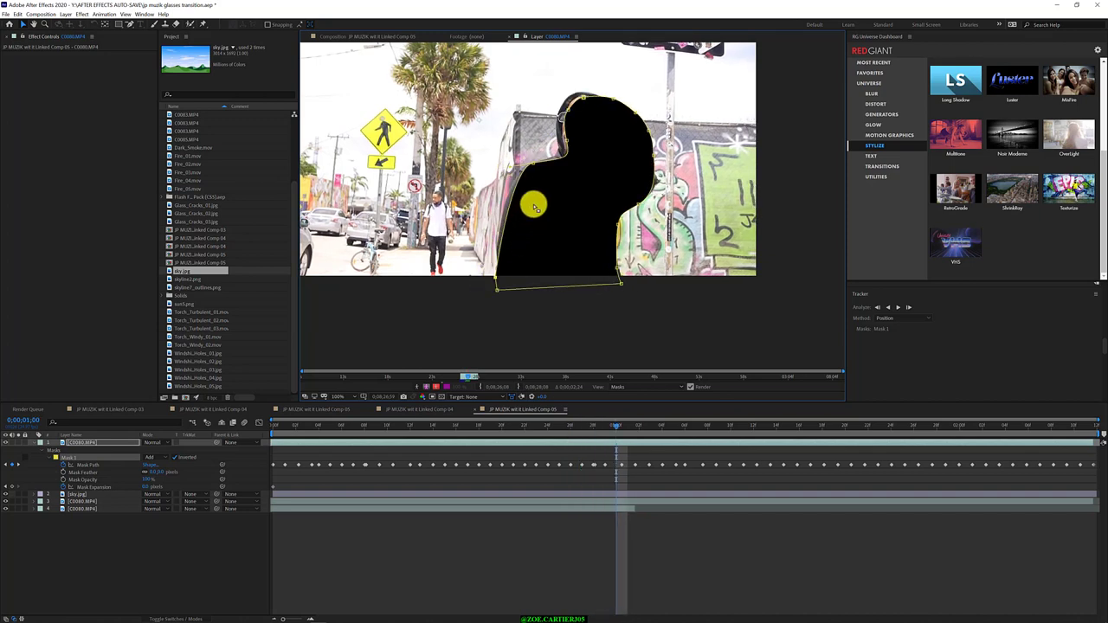
left_click(567, 141)
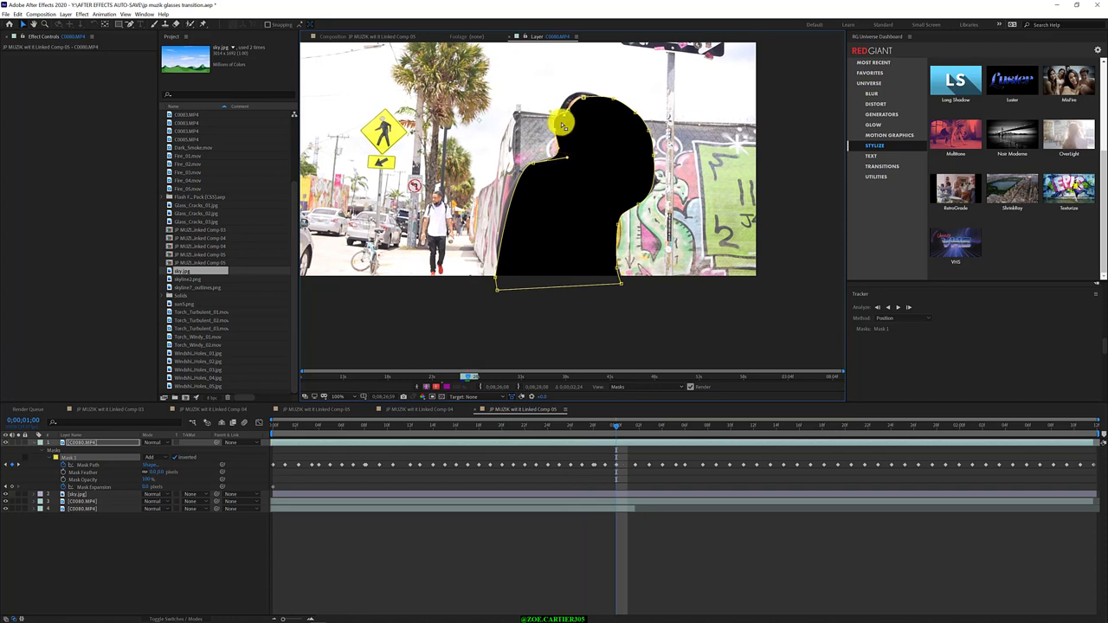
left_click(568, 109)
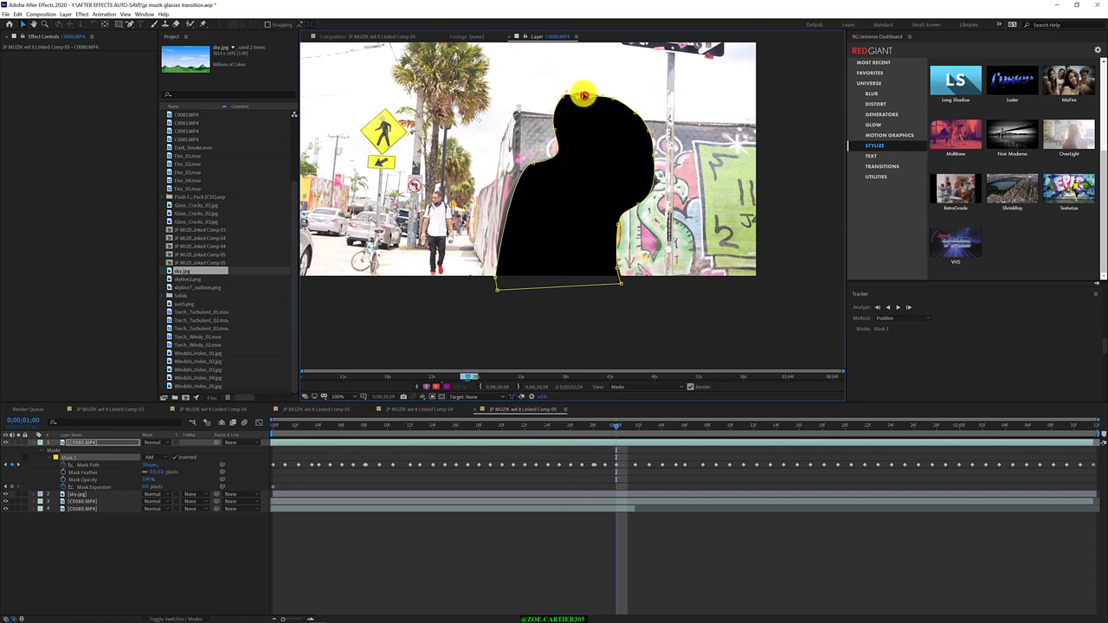
left_click(583, 95)
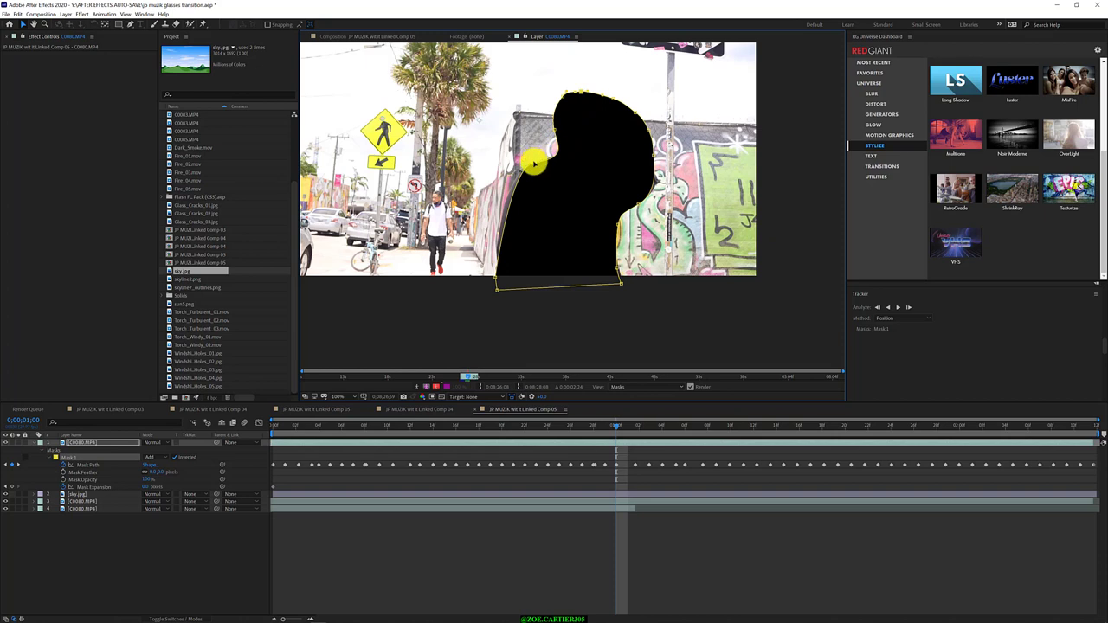
left_click_drag(532, 161, 529, 164)
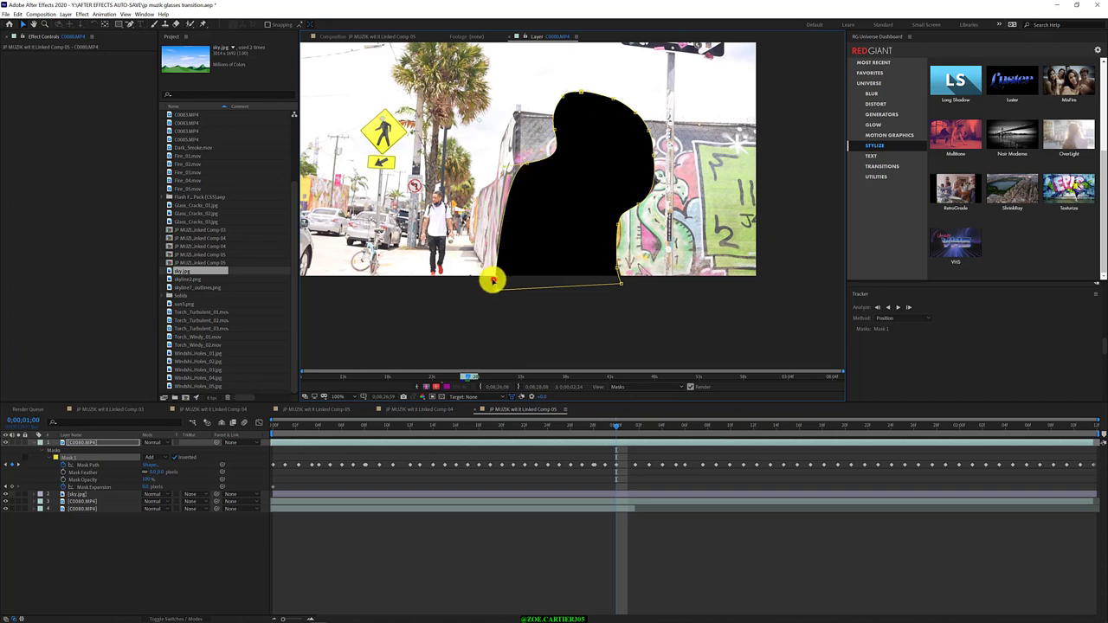
left_click_drag(493, 279, 490, 282)
- On the next frame, pull the mask's left and upper-left points slightly outward
key("Page_Down")
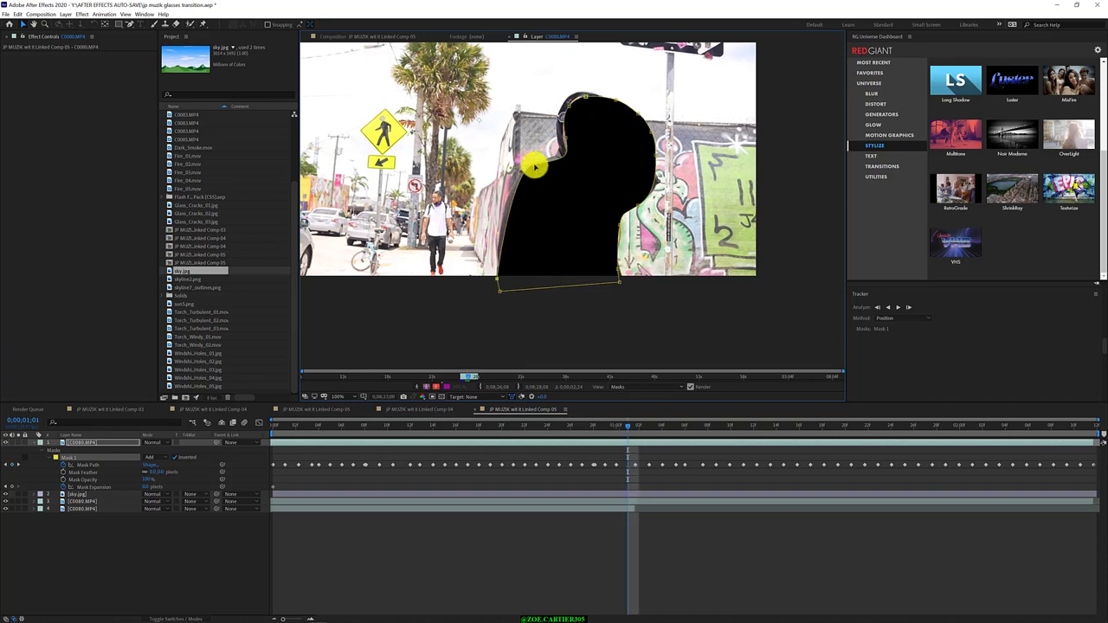
left_click_drag(533, 164, 526, 160)
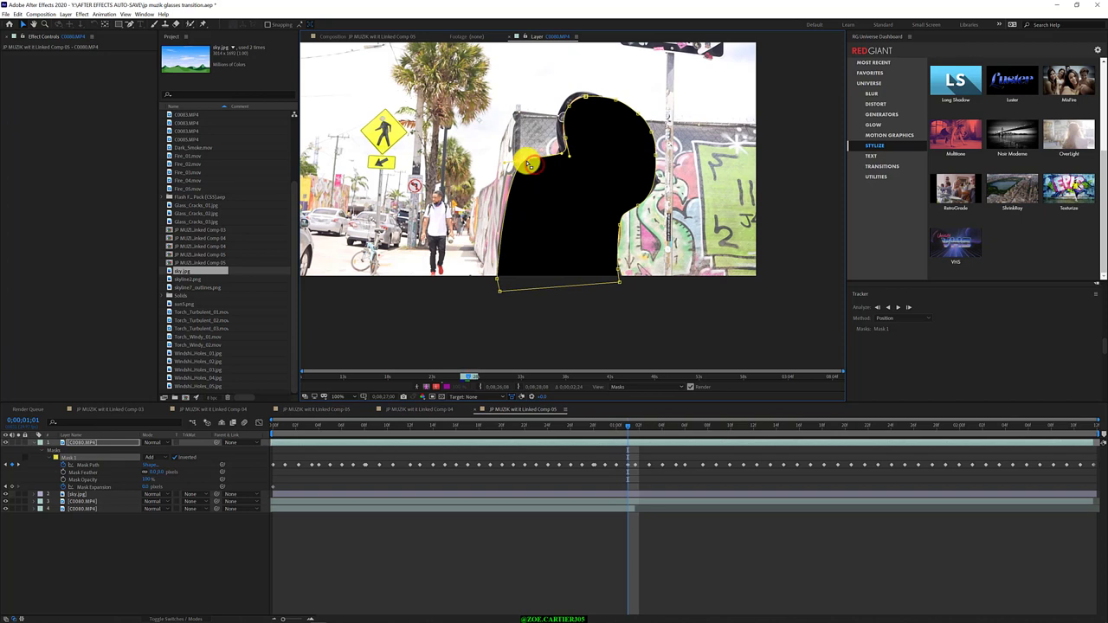
left_click(494, 278)
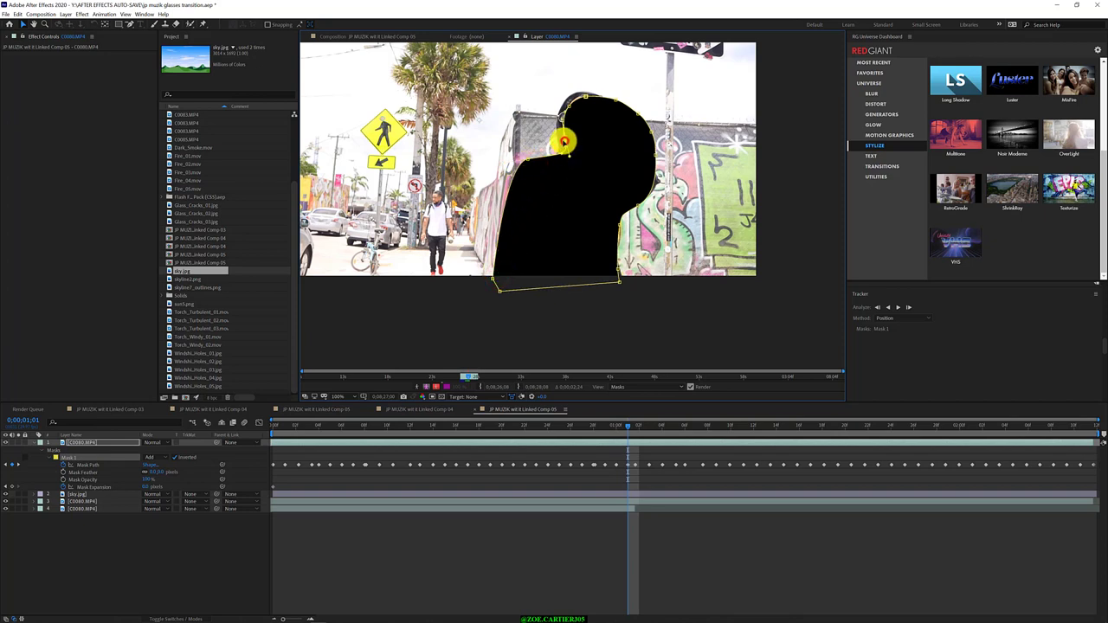
left_click_drag(563, 142, 557, 140)
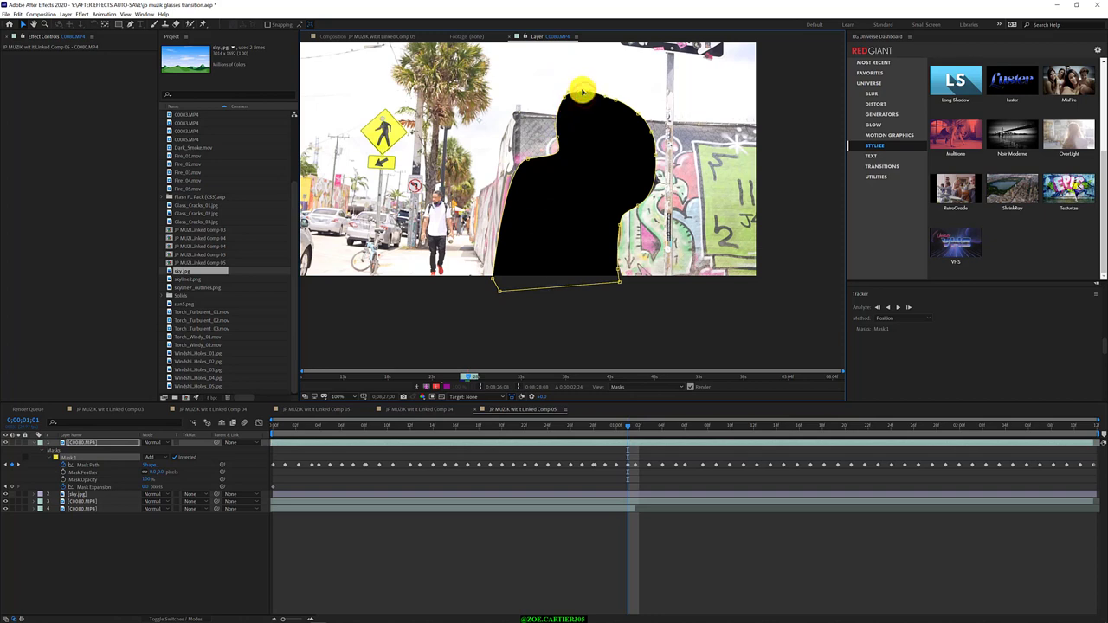
- On the following frame, extend the mask over the back of the head and raise its top
key("Page_Down")
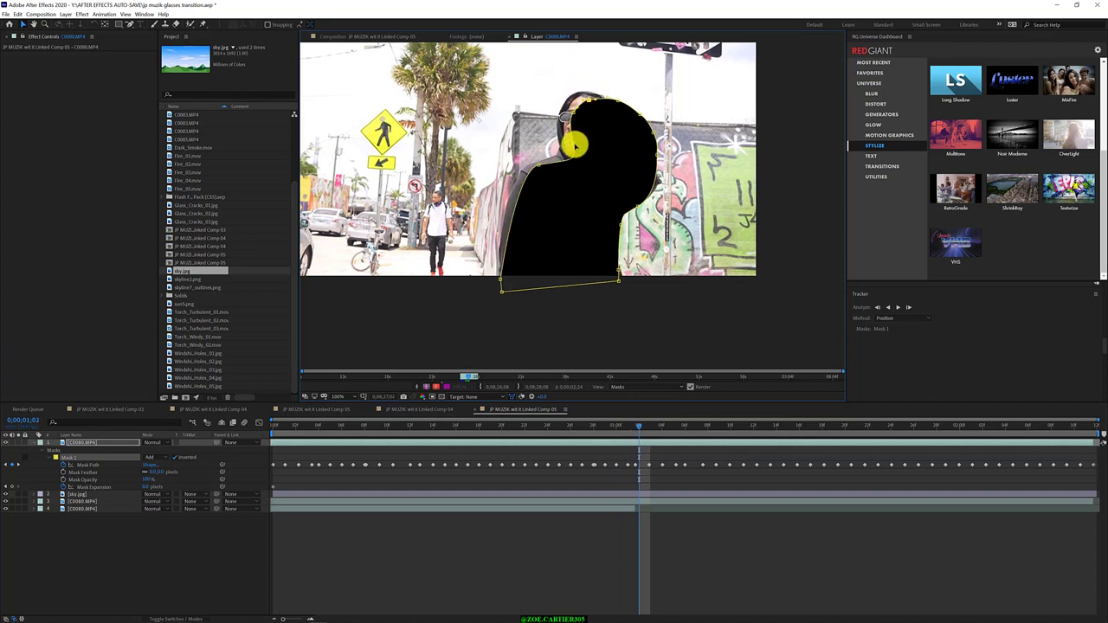
left_click_drag(564, 142, 523, 165)
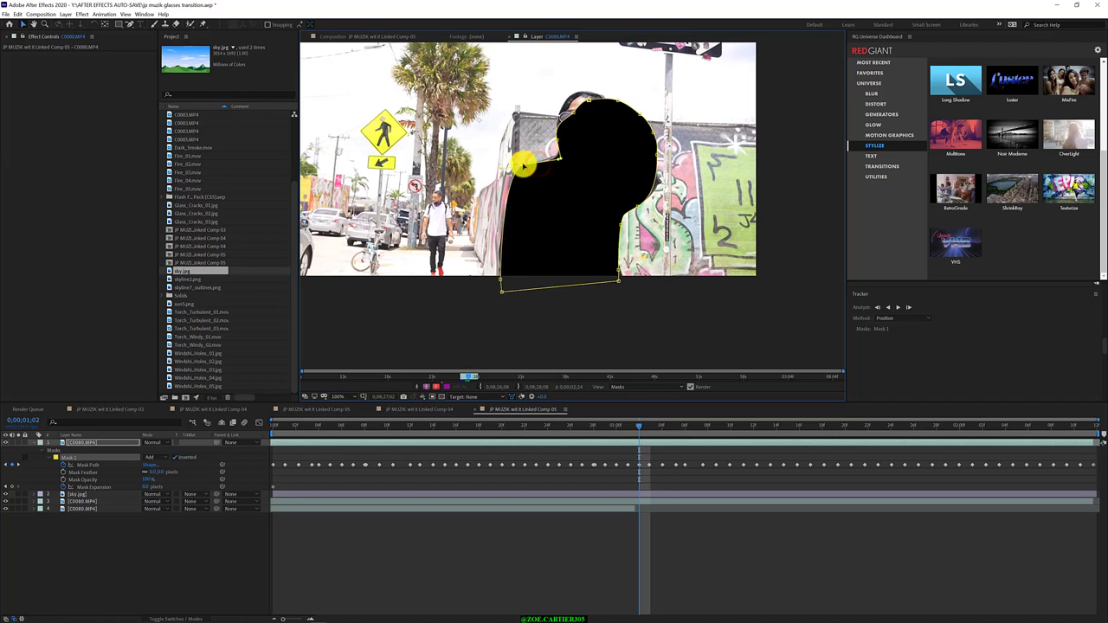
left_click_drag(502, 290, 496, 279)
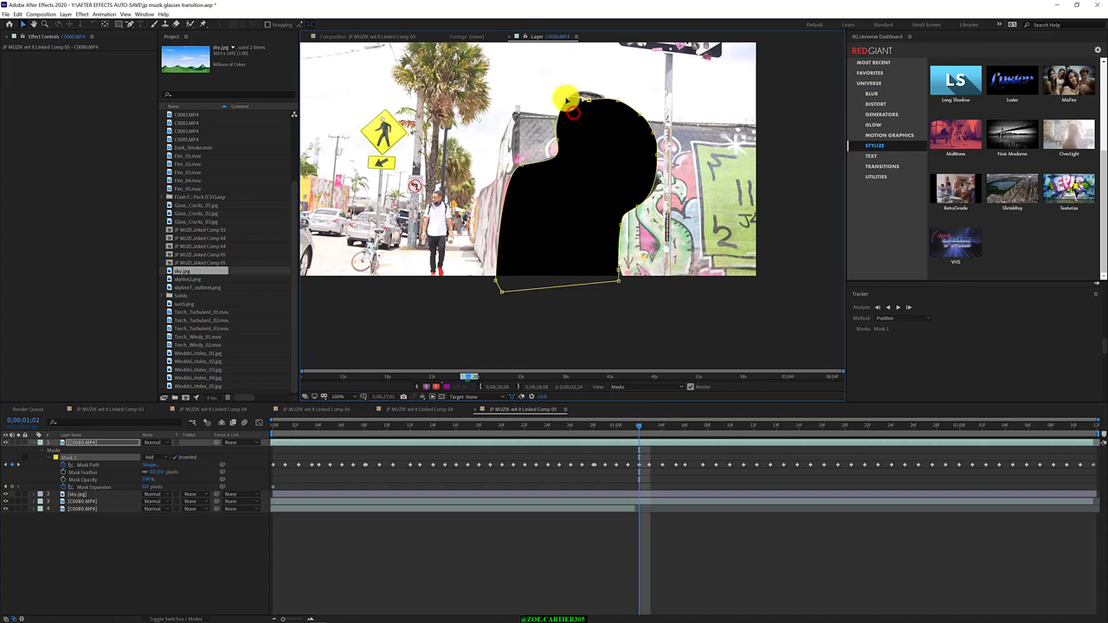
left_click_drag(588, 99, 587, 92)
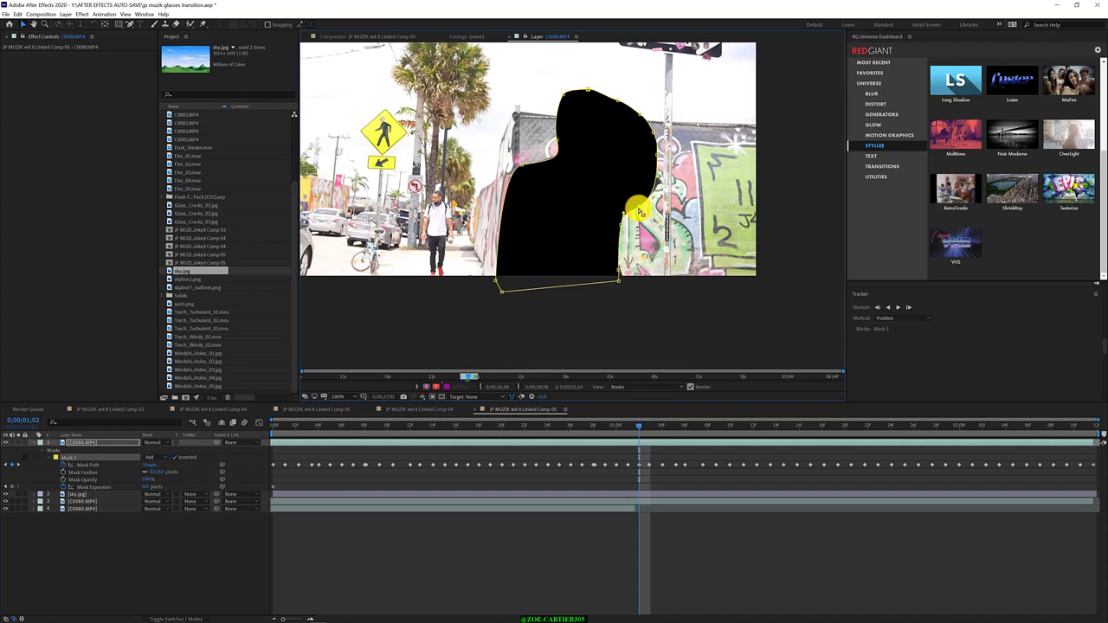
left_click(656, 157)
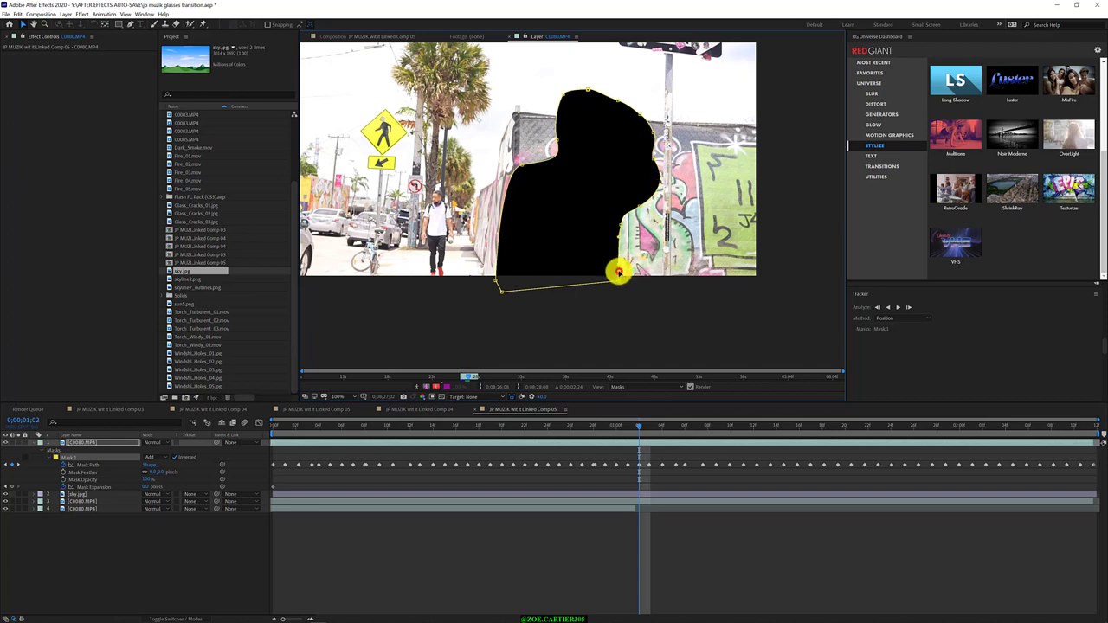
left_click(618, 272)
- Move to 0;00;01;05 and refit the mask's shoulder, head top, neck and bottom corners to the body
key("Page_Down")
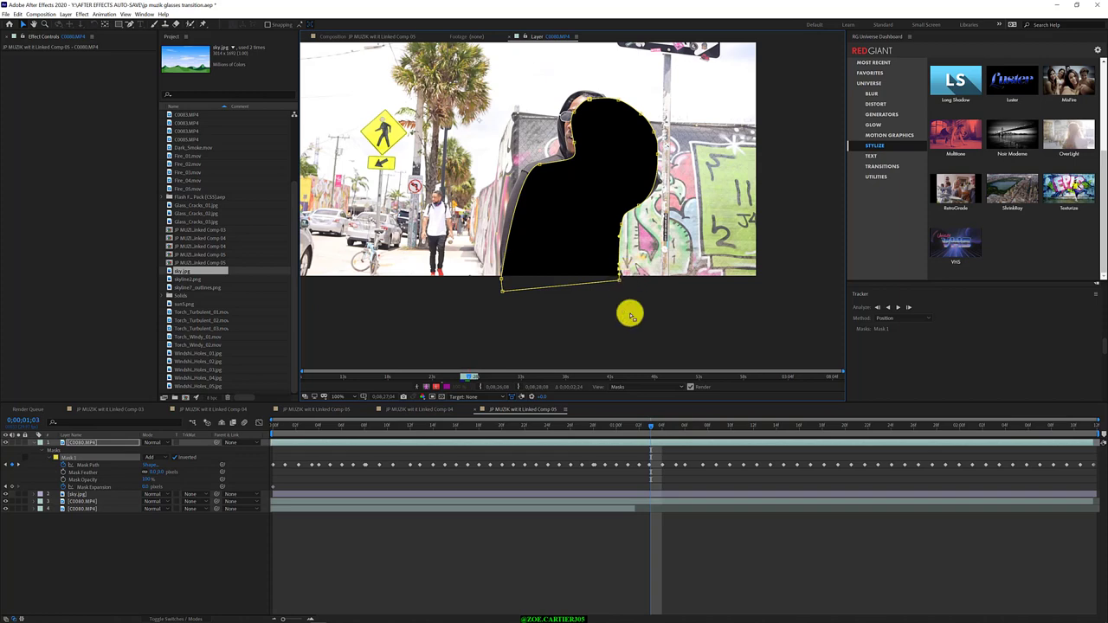
mouse_move(655, 425)
left_mouse_down()
mouse_move(1085, 468)
mouse_move(679, 483)
left_mouse_up()
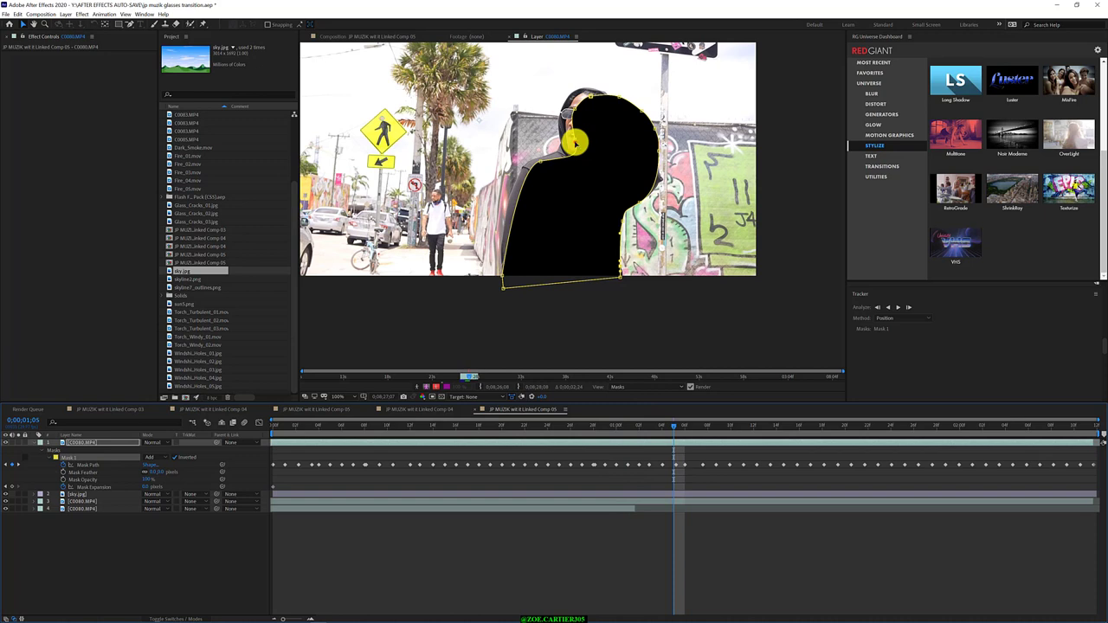
left_click_drag(575, 145, 560, 135)
left_click_drag(574, 110, 591, 87)
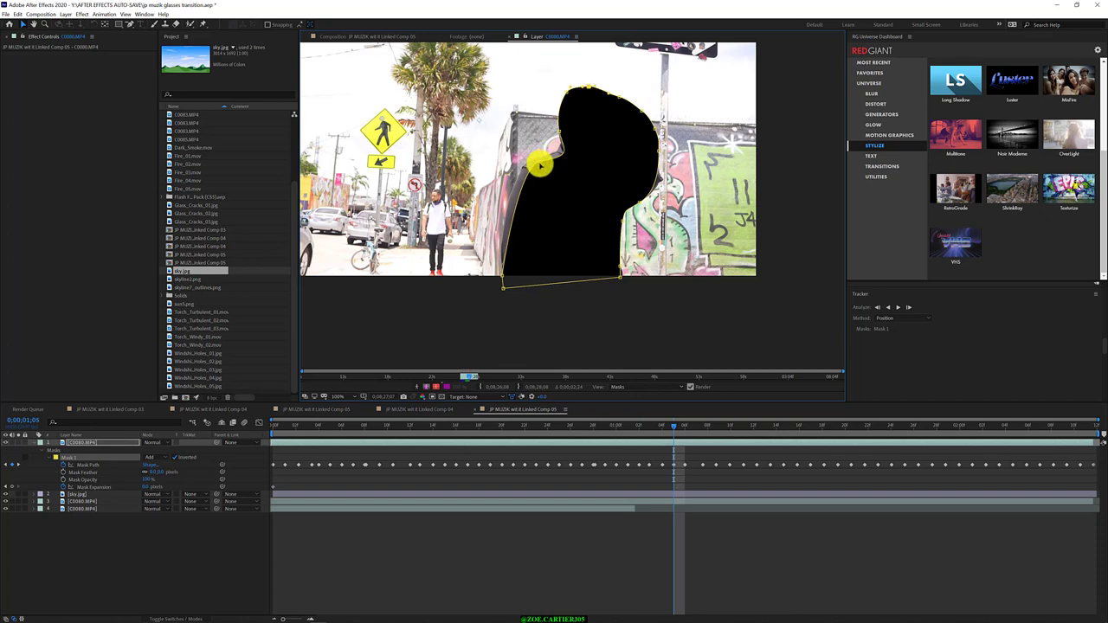
left_click_drag(540, 160, 527, 164)
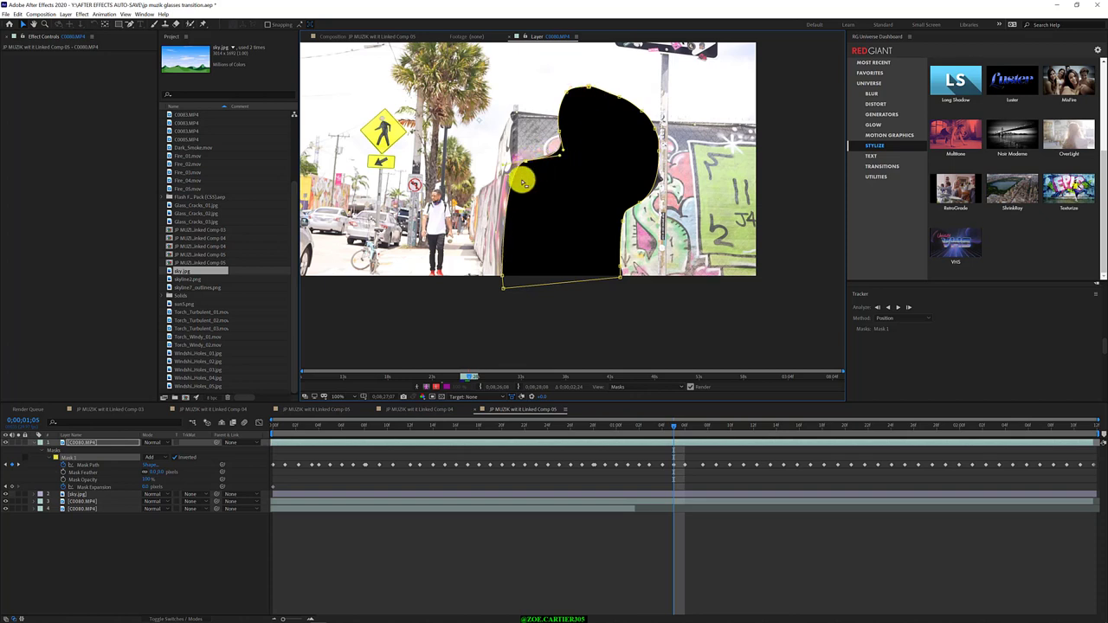
left_click_drag(502, 287, 504, 287)
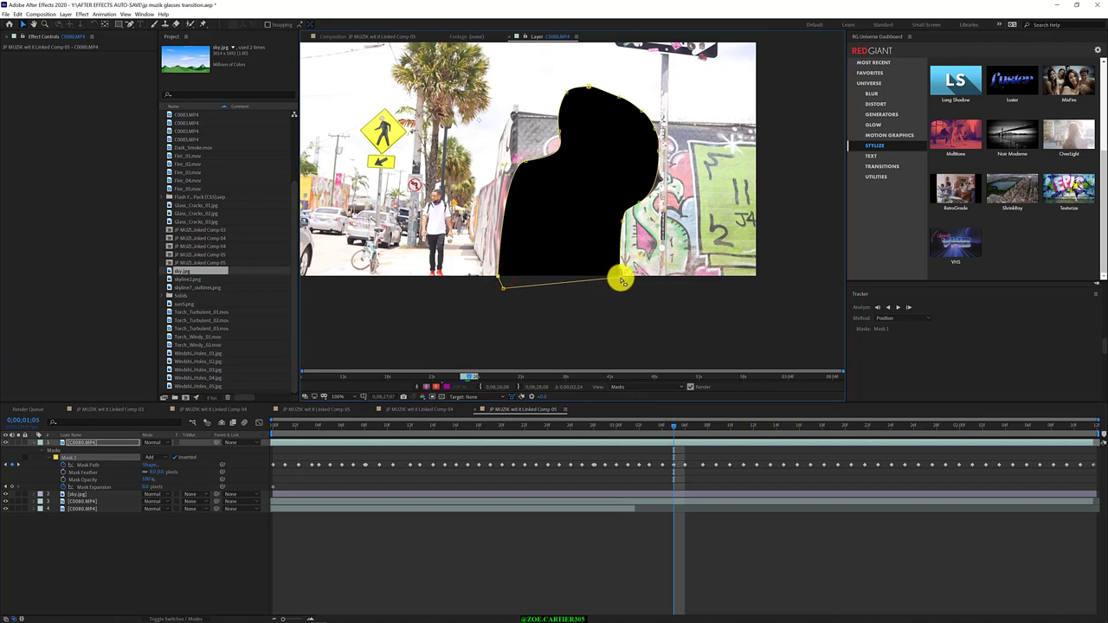
left_click_drag(622, 277, 626, 282)
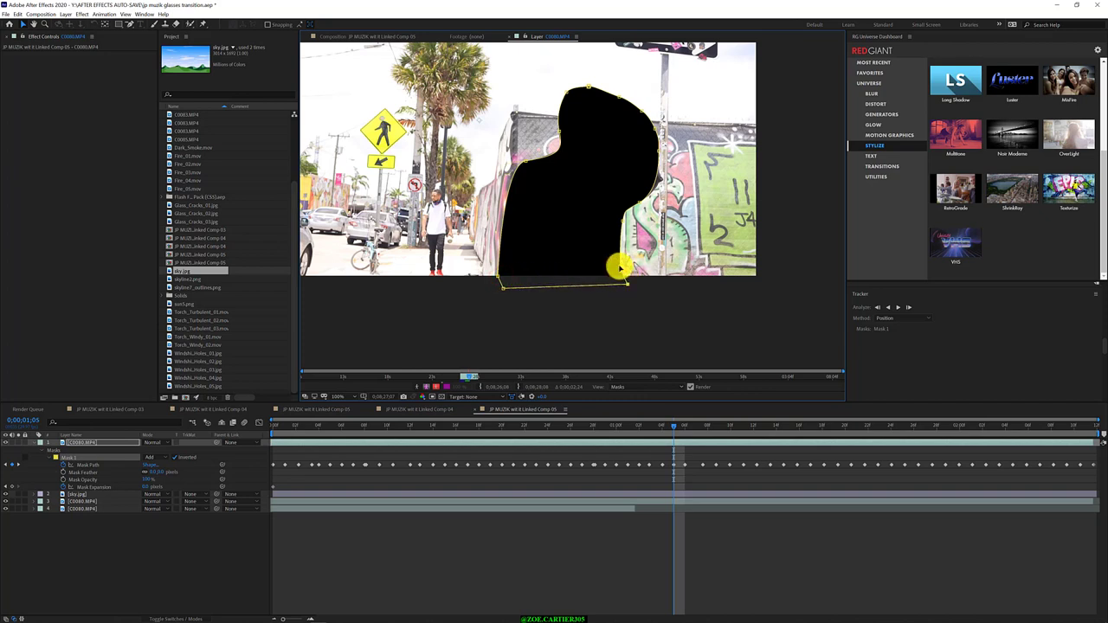
left_click(660, 180)
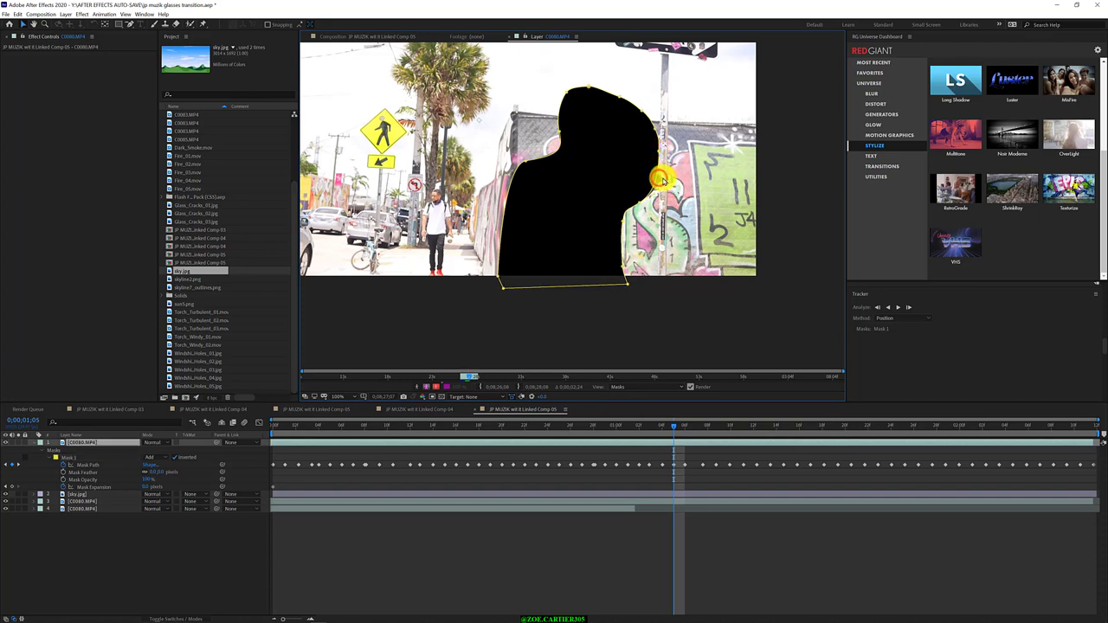
left_click(658, 153)
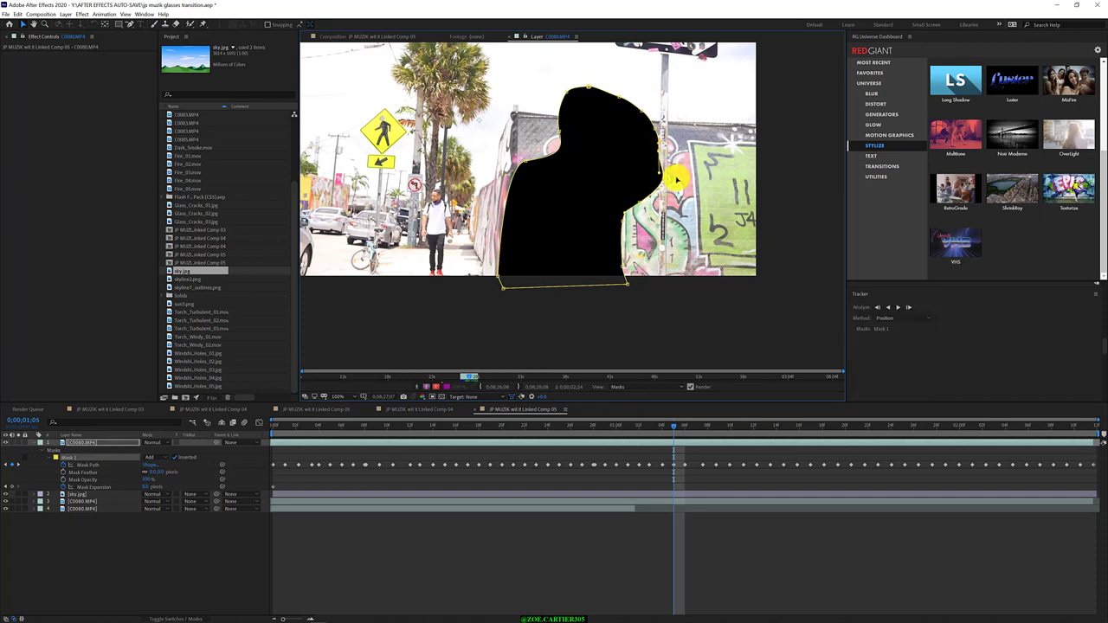
- Over two frames, sharpen the mask's left notch and reshape its upper-left edge around the head and shoulder
left_click(691, 436)
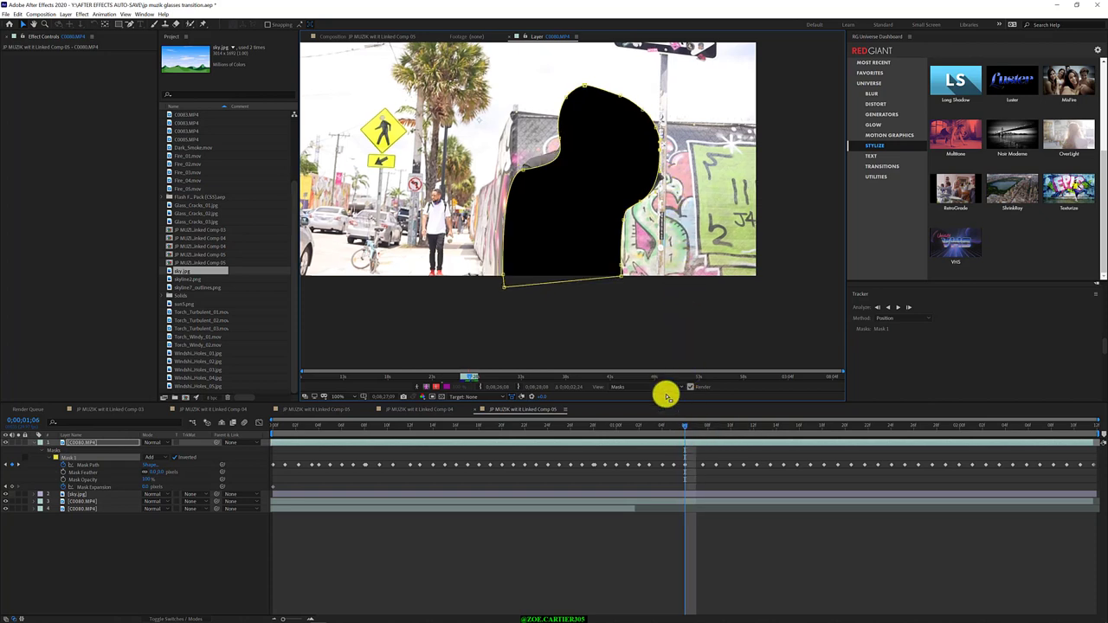
left_click_drag(532, 184, 529, 155)
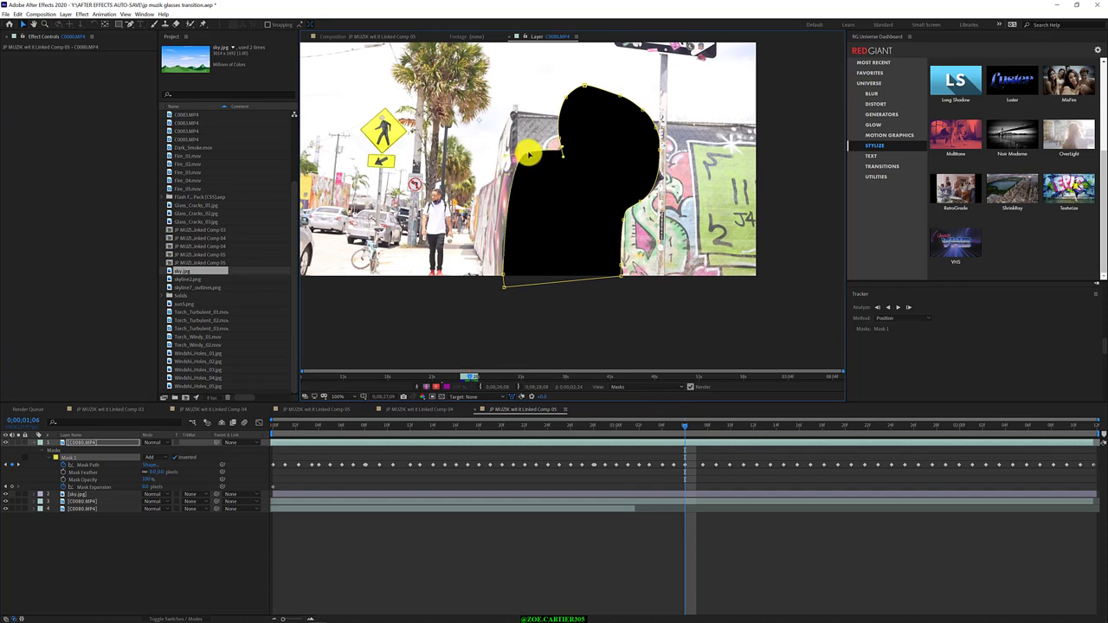
key("Page_Down")
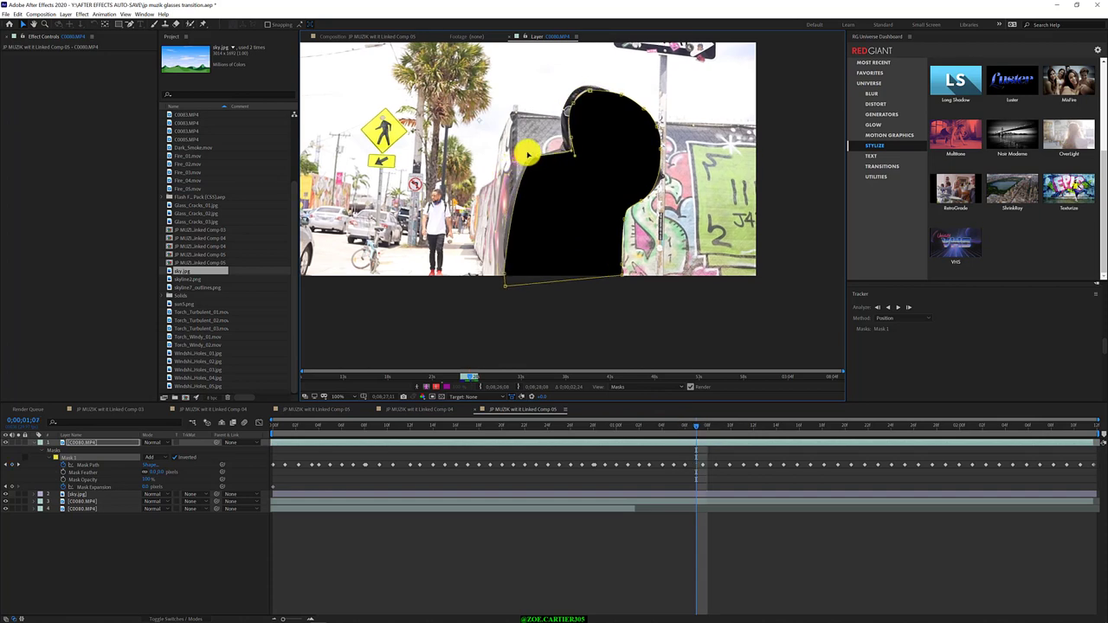
left_click_drag(527, 154, 589, 88)
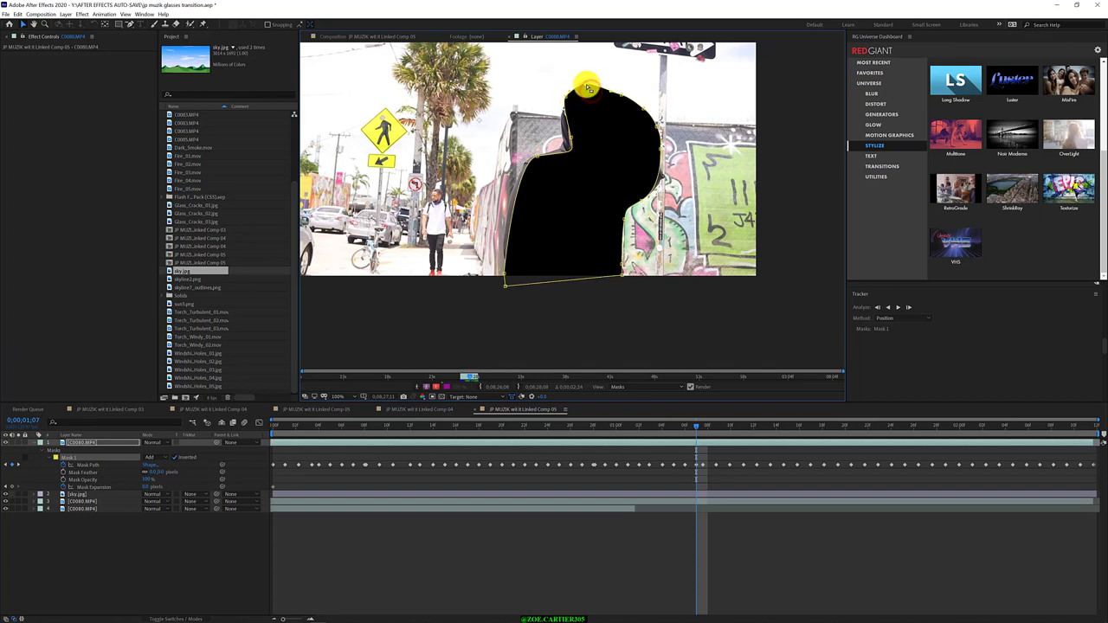
mouse_move(566, 136)
left_mouse_down()
mouse_move(571, 154)
mouse_move(520, 157)
left_mouse_up()
- Over the next two frames, fit the mask's top to the head and pull its left point out to the shoulder
key("Page_Down")
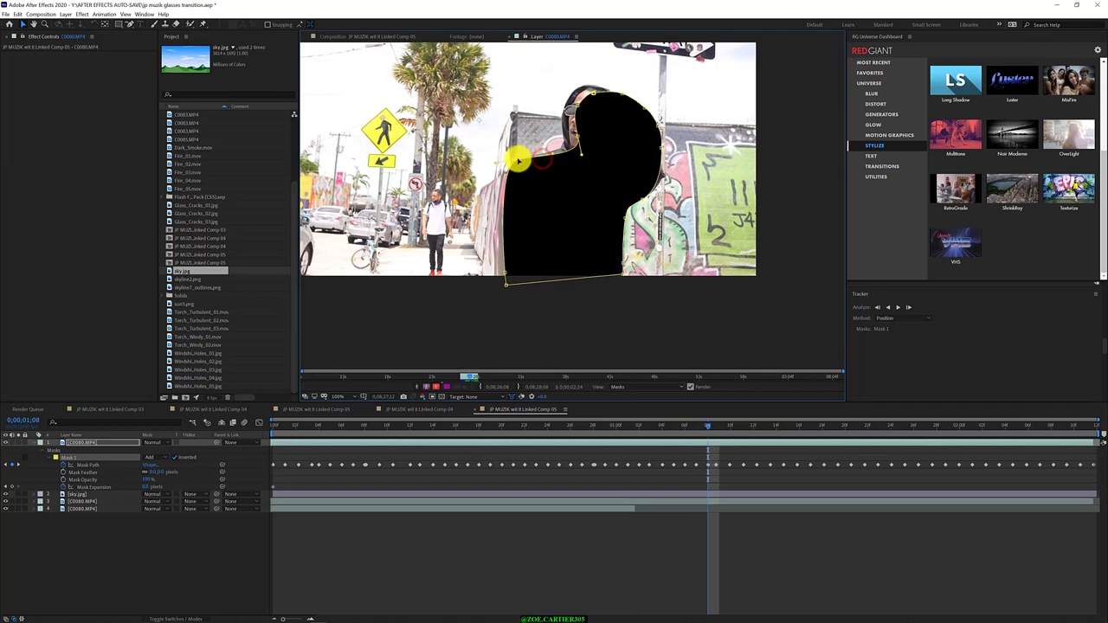
left_click(573, 131)
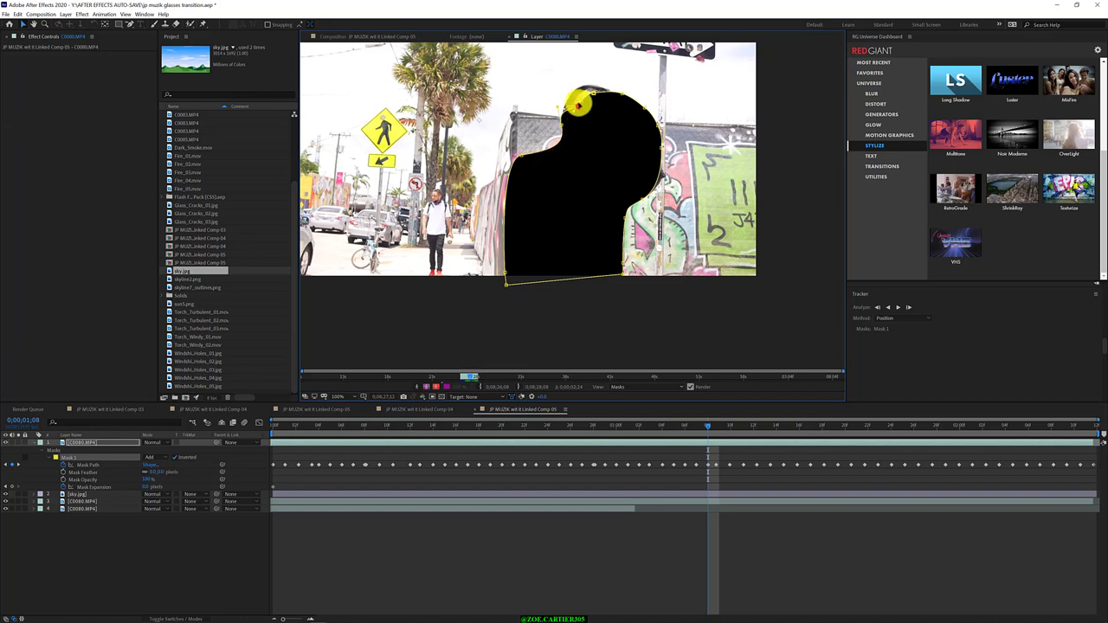
left_click_drag(575, 91, 592, 88)
key("Page_Down")
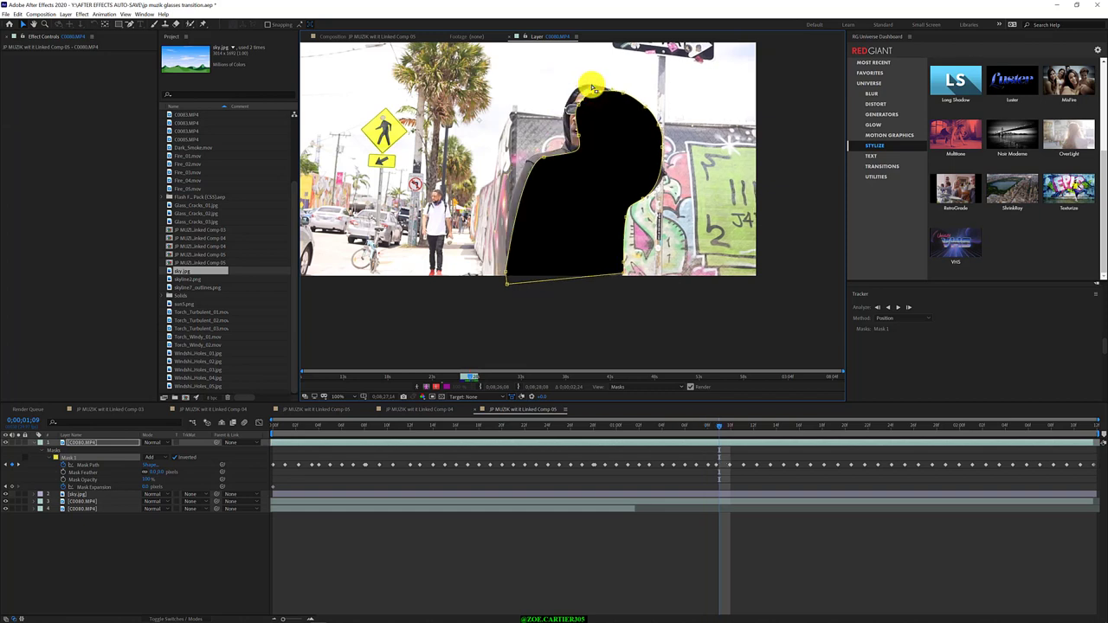
left_click_drag(578, 137, 562, 116)
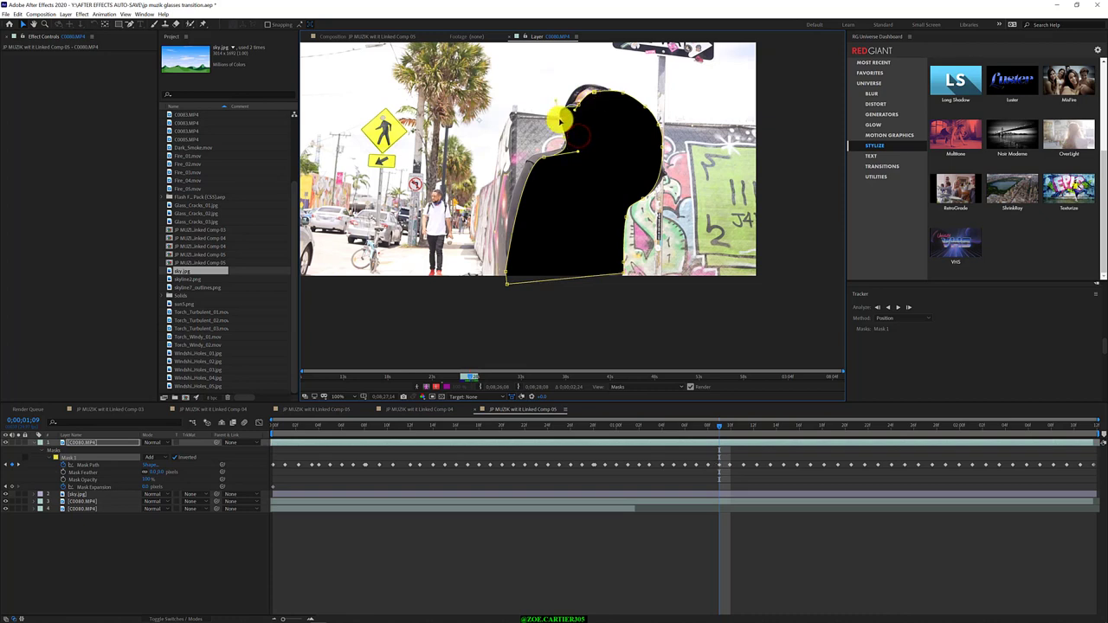
left_click(595, 93)
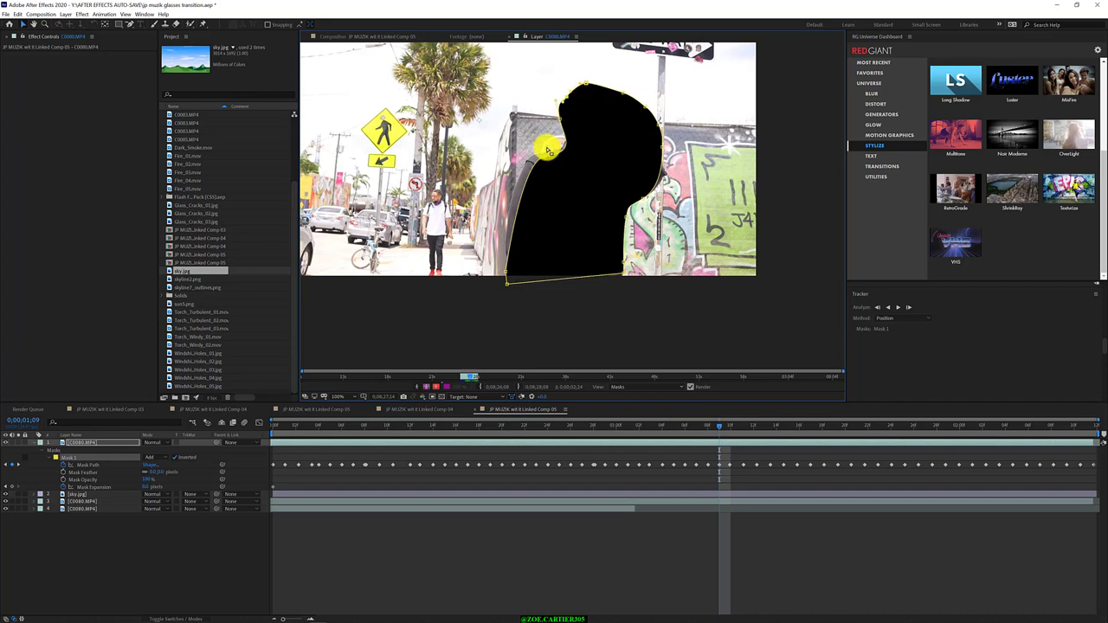
left_click_drag(541, 157, 527, 159)
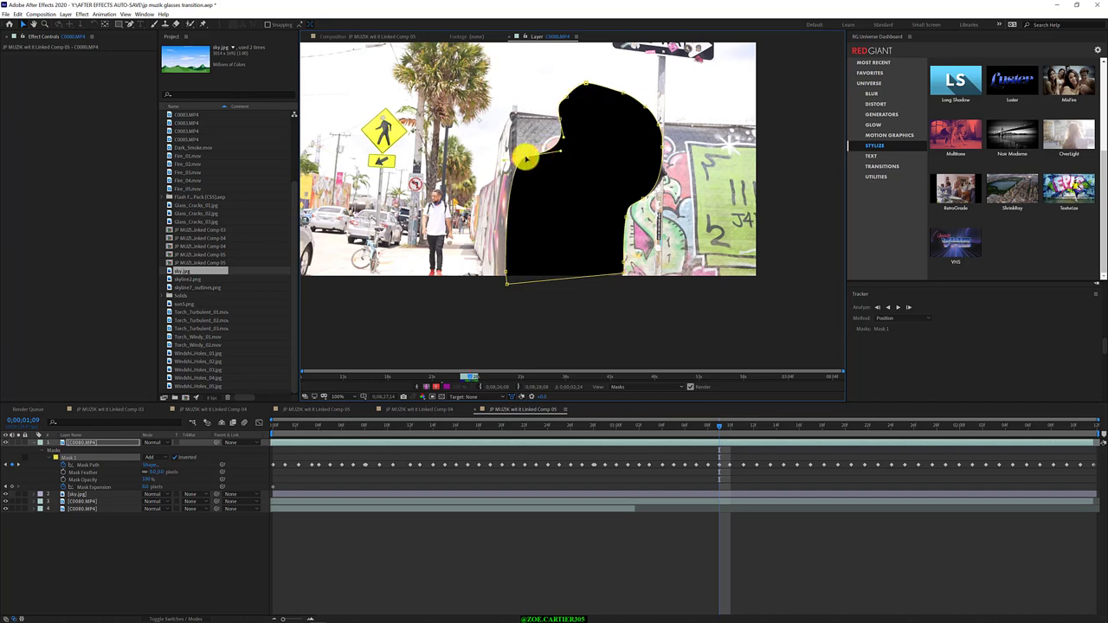
- On the following two frames, reshape the mask around the ear and round it over the head top
key("Page_Down")
mouse_move(544, 156)
left_mouse_down()
mouse_move(529, 155)
mouse_move(570, 129)
mouse_move(577, 92)
mouse_move(595, 83)
left_mouse_up()
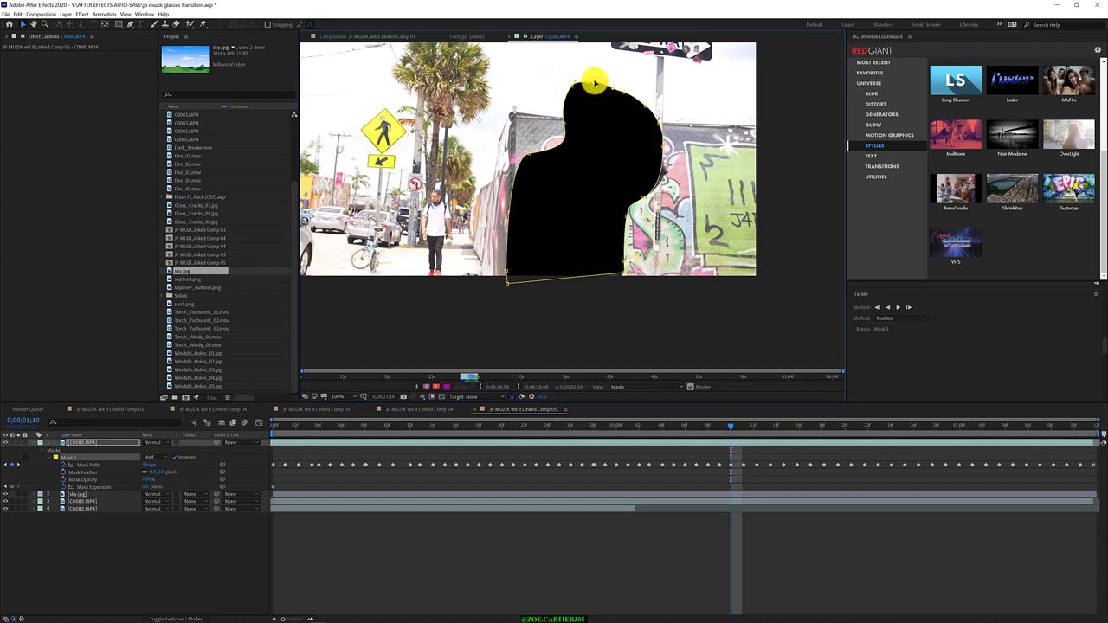
key("Page_Down")
left_click_drag(580, 136, 573, 128)
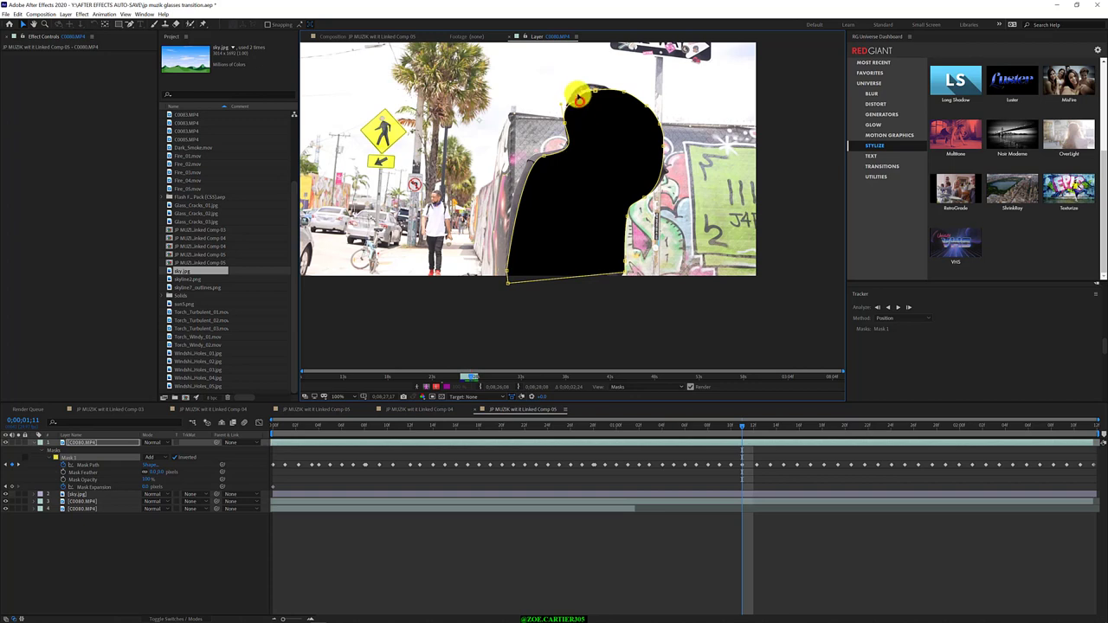
left_click_drag(574, 89, 597, 86)
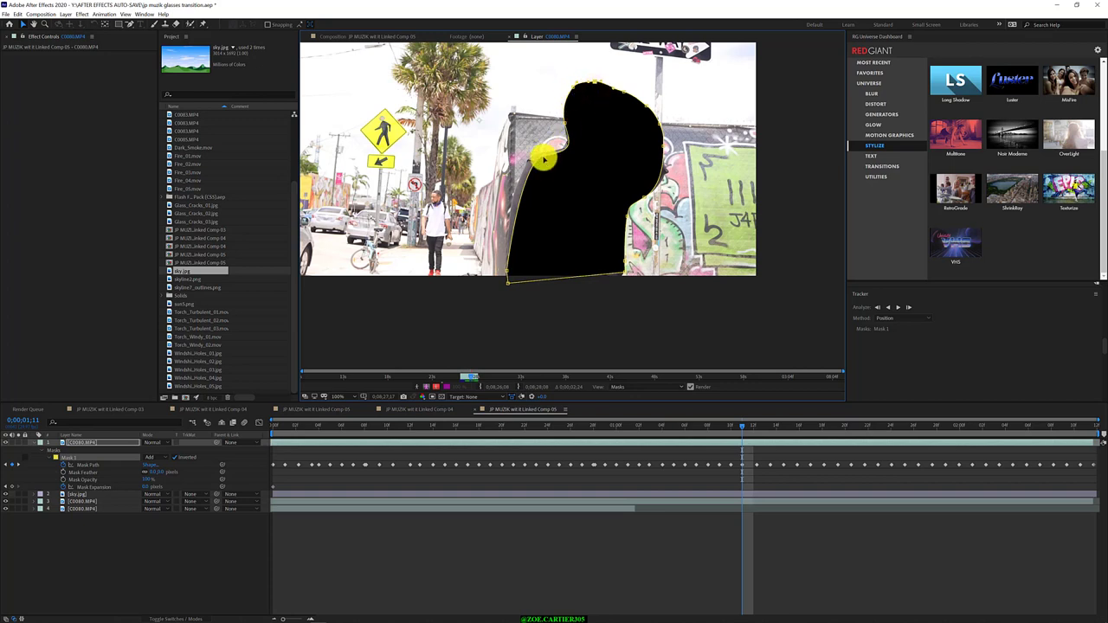
left_click_drag(543, 158, 530, 158)
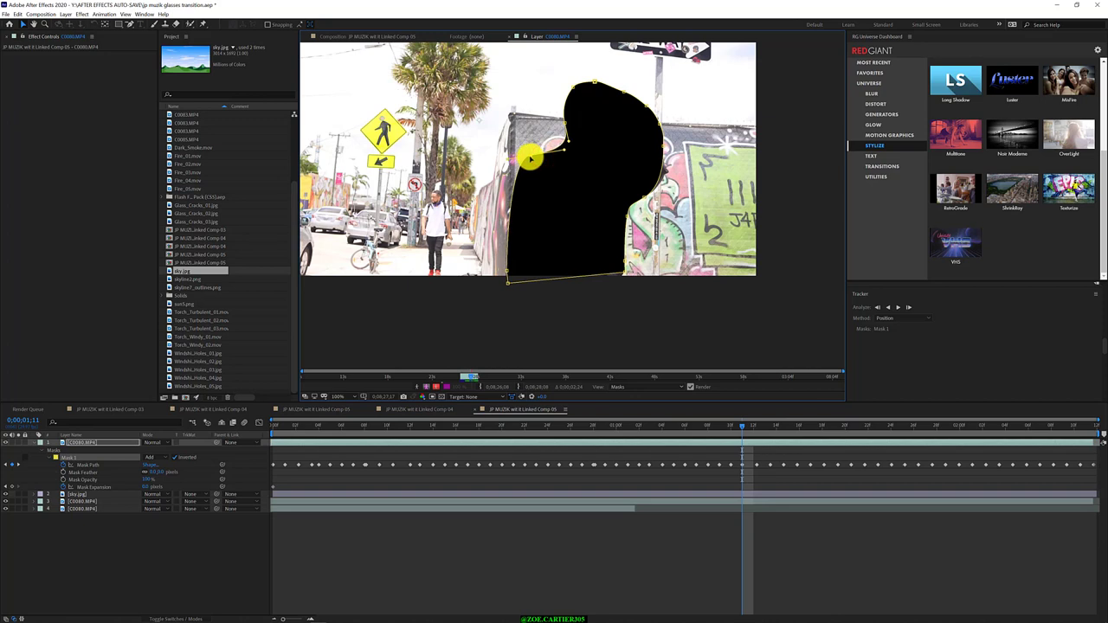
- Refit the left shoulder curve, advance to 1;13, then scrub back to review
key("Page_Down")
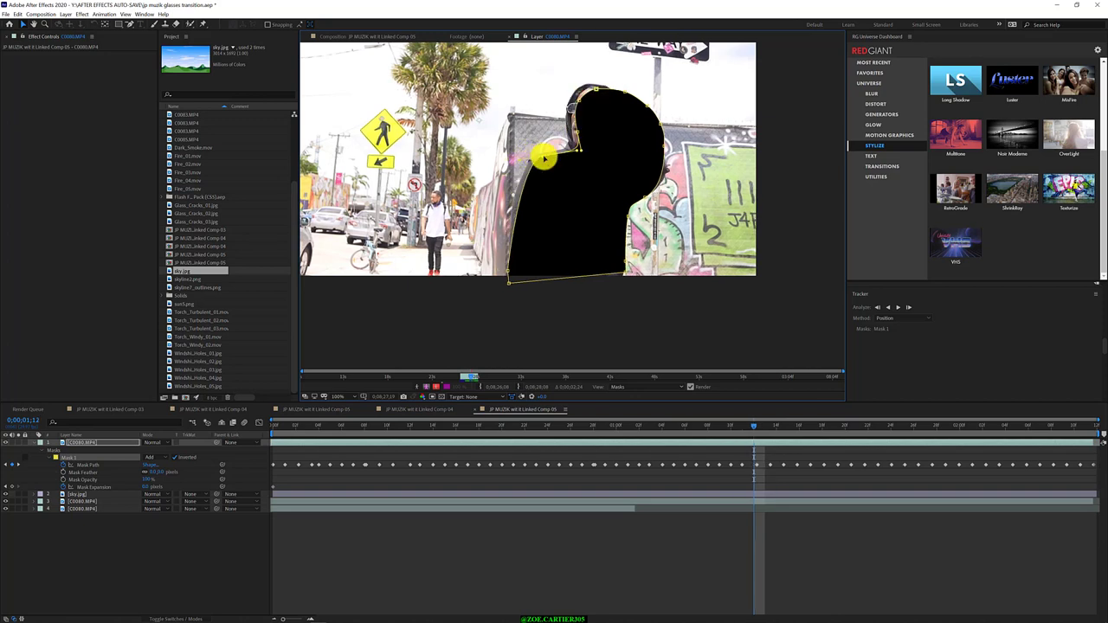
left_click_drag(543, 158, 574, 90)
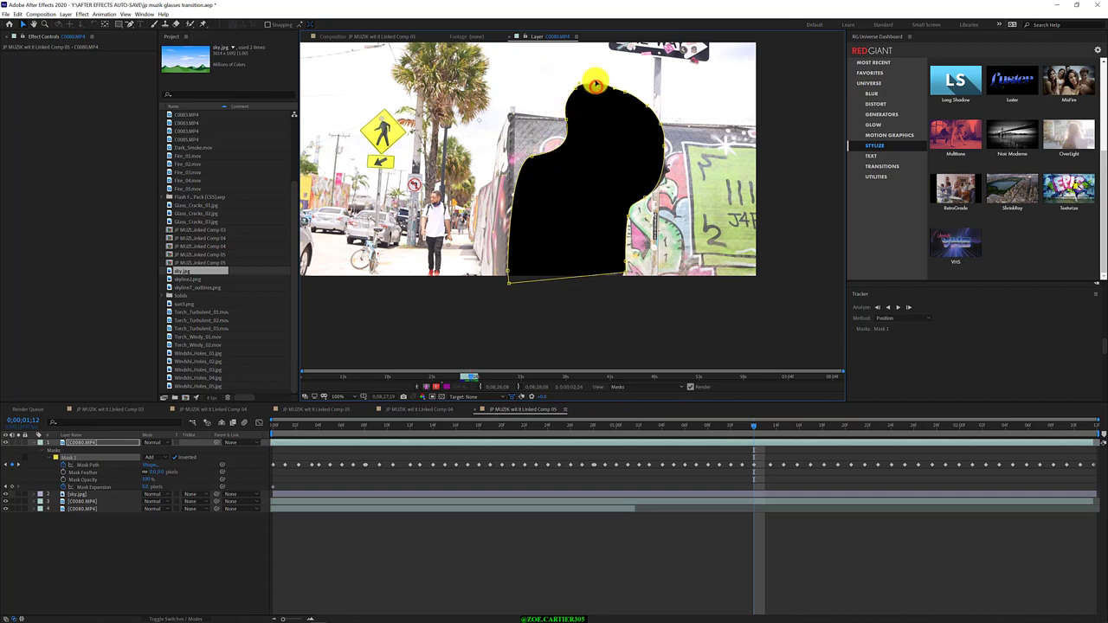
key("Page_Down")
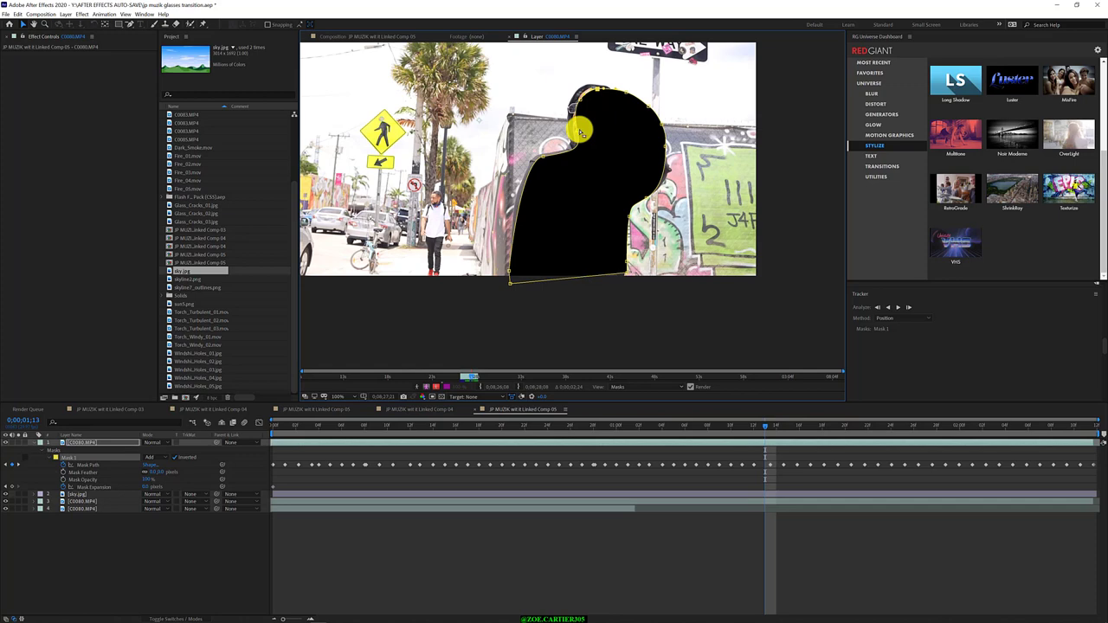
mouse_move(762, 425)
left_mouse_down()
mouse_move(554, 439)
mouse_move(668, 440)
mouse_move(641, 440)
left_mouse_up()
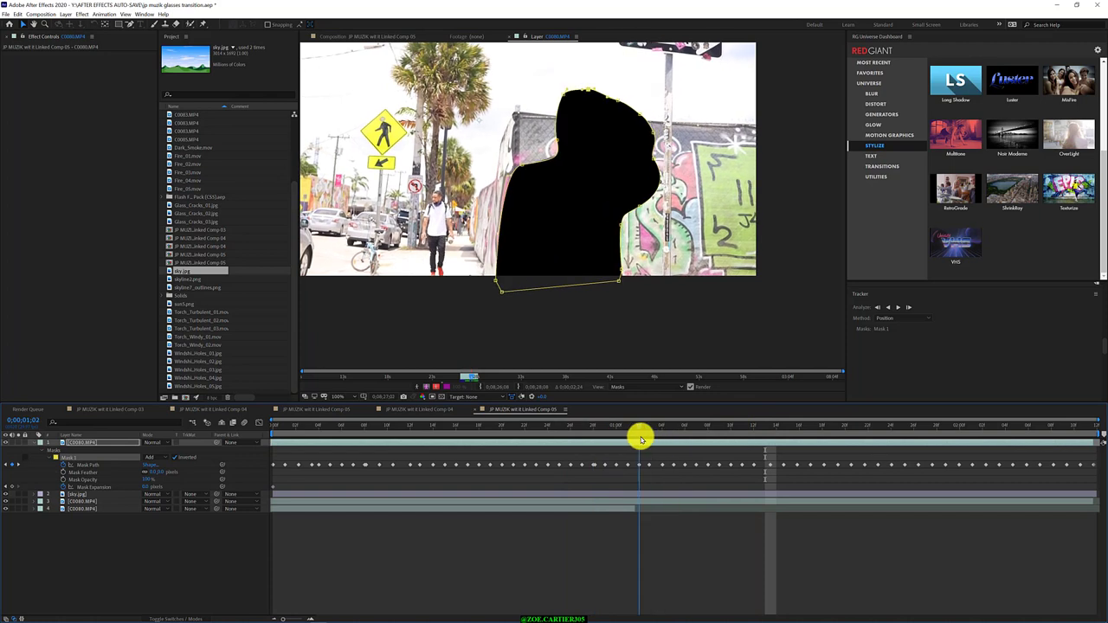
- Widen Mask 1 over the man's left shoulder and select its right-edge points
left_click(648, 425)
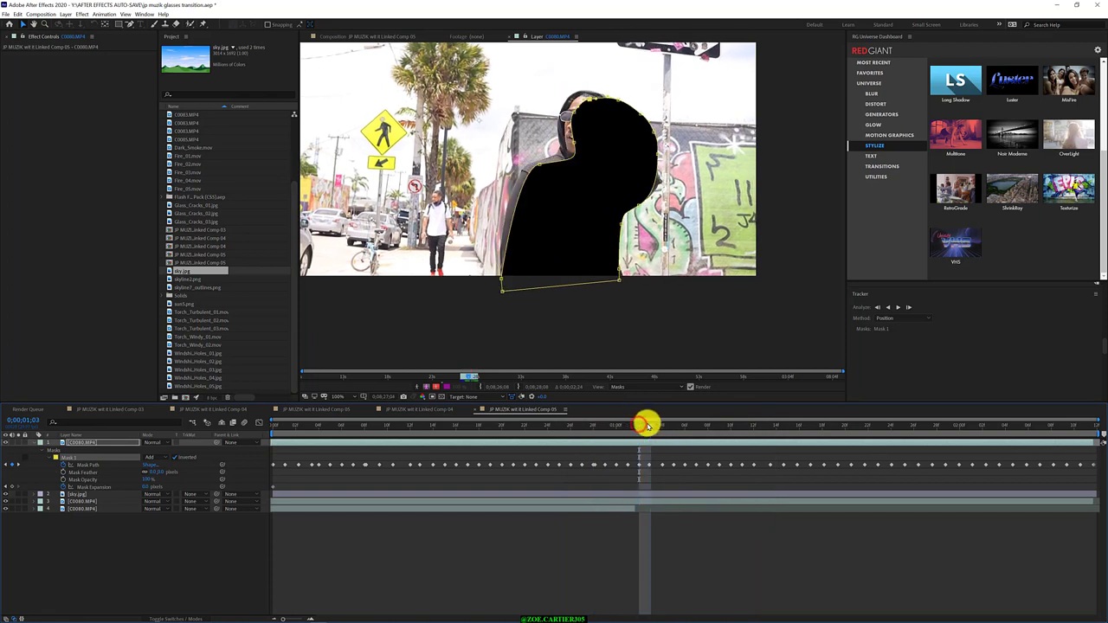
left_click(649, 425)
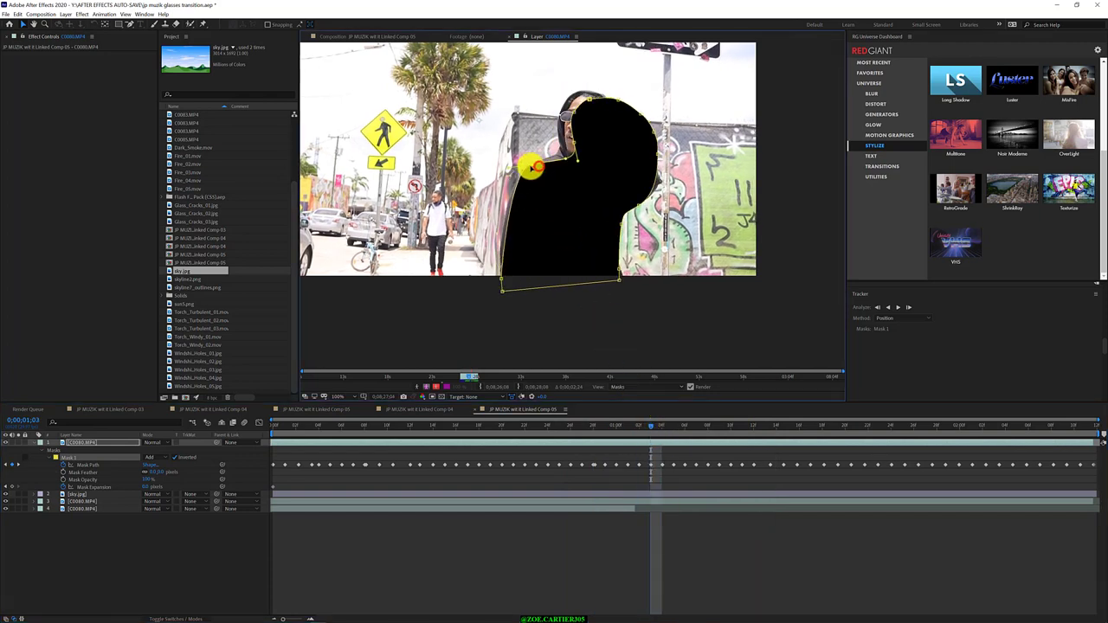
mouse_move(536, 165)
left_mouse_down()
mouse_move(519, 163)
mouse_move(589, 87)
left_mouse_up()
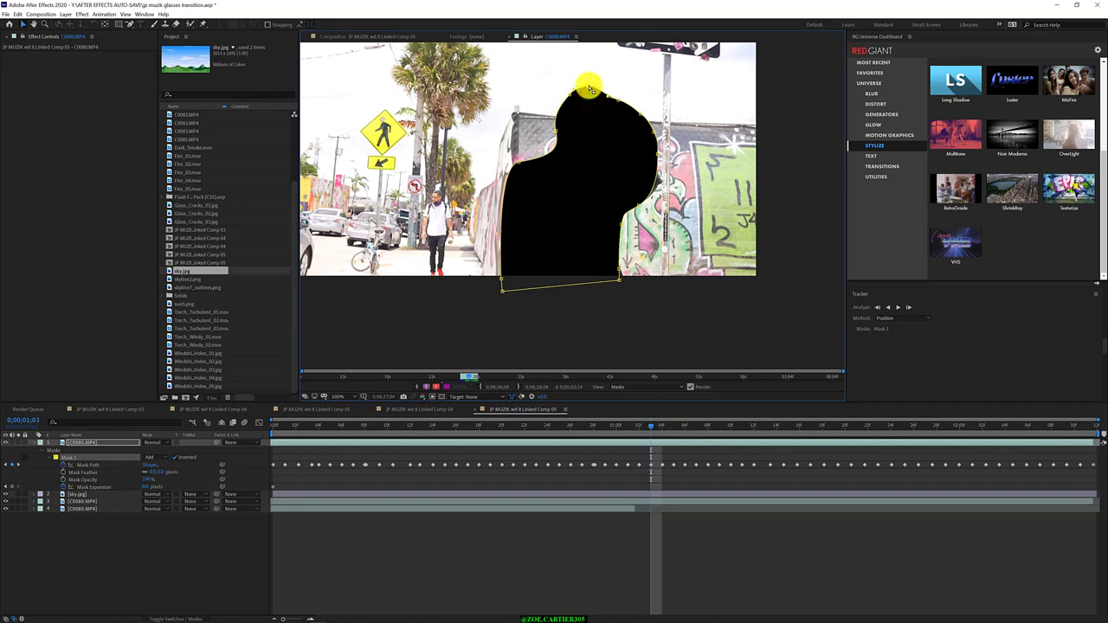
left_click(658, 156)
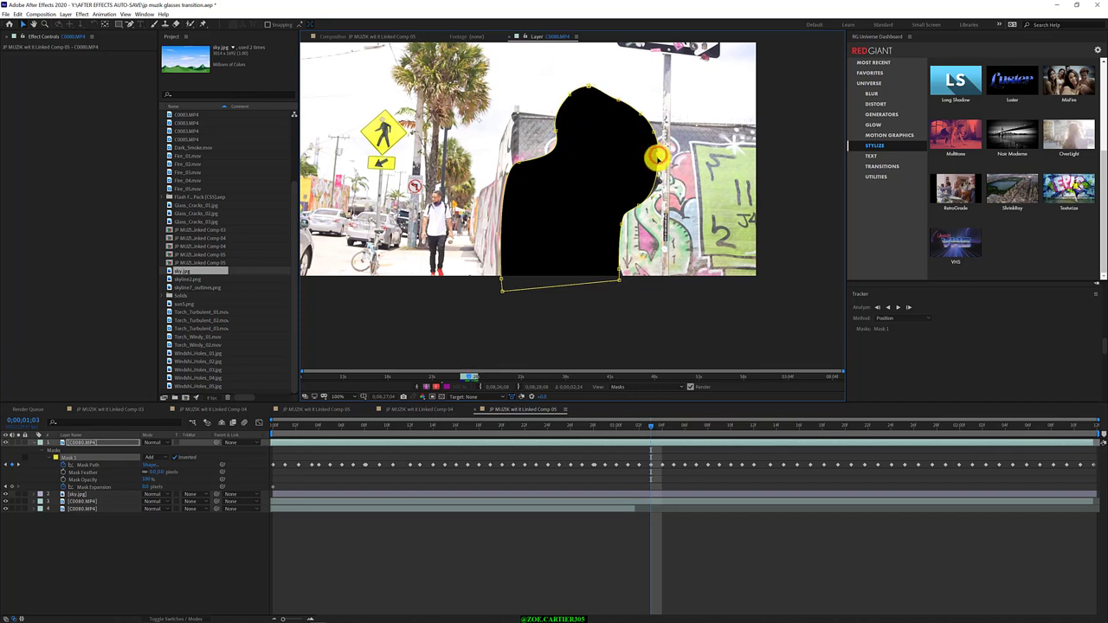
left_click(658, 179)
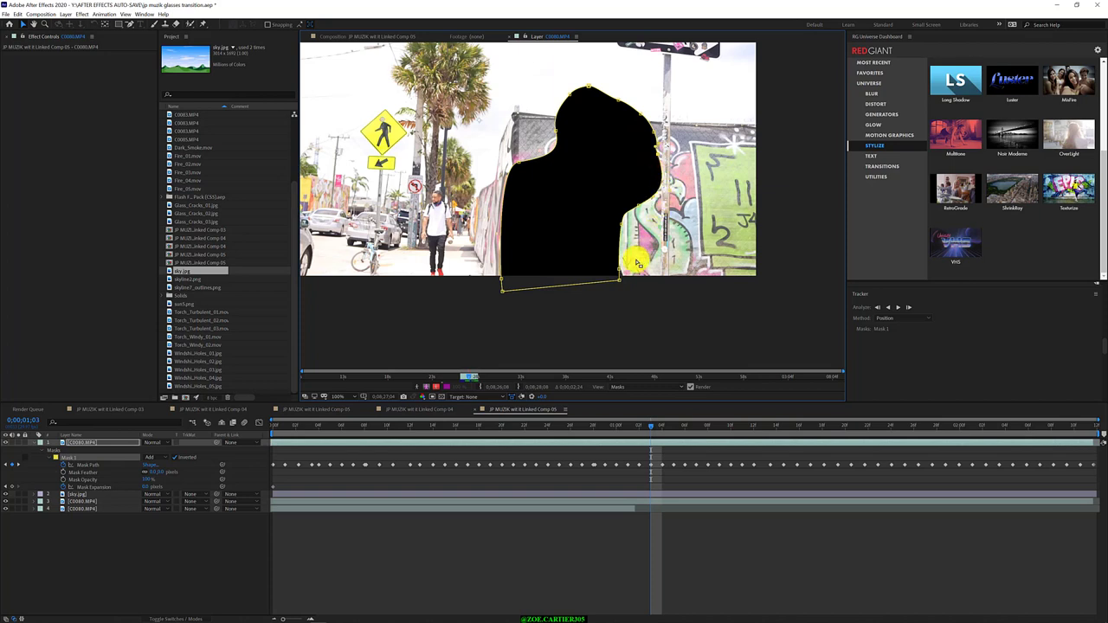
- Step forward, compare with an earlier frame, and extend the mask over the upper-left shoulder edge
key("Page_Down")
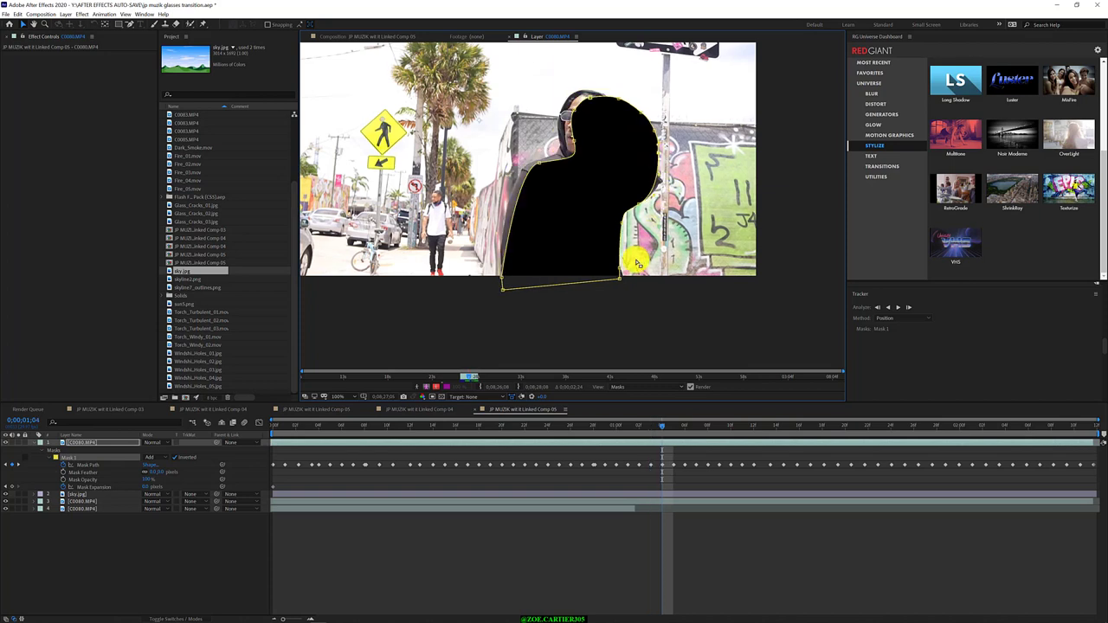
mouse_move(662, 425)
left_mouse_down()
mouse_move(295, 465)
mouse_move(981, 460)
mouse_move(516, 472)
mouse_move(662, 465)
left_mouse_up()
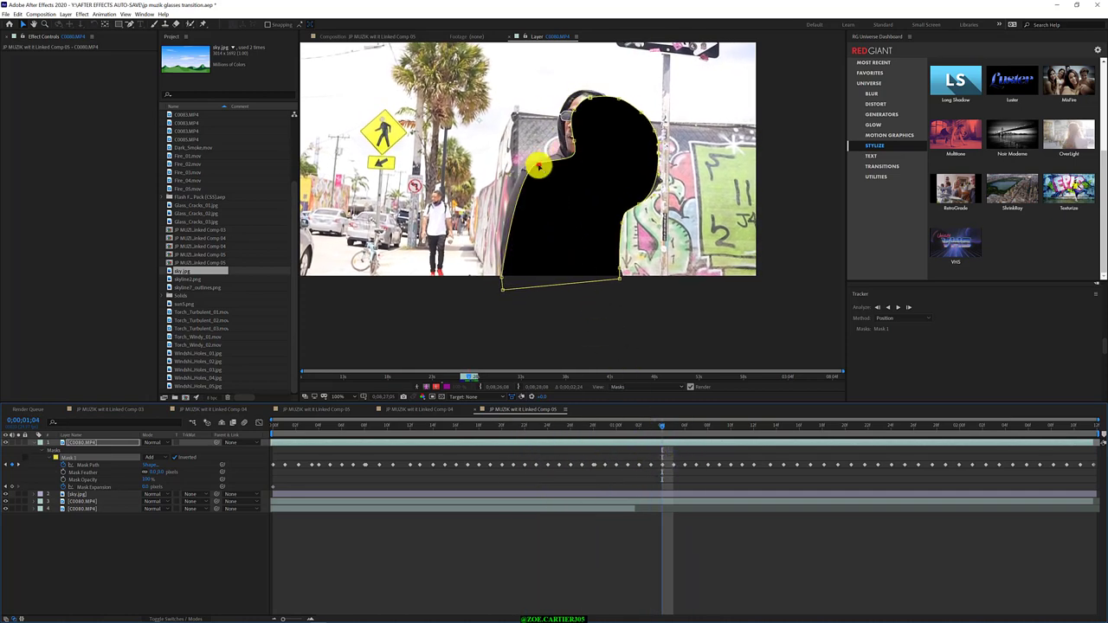
left_click_drag(539, 167, 549, 153)
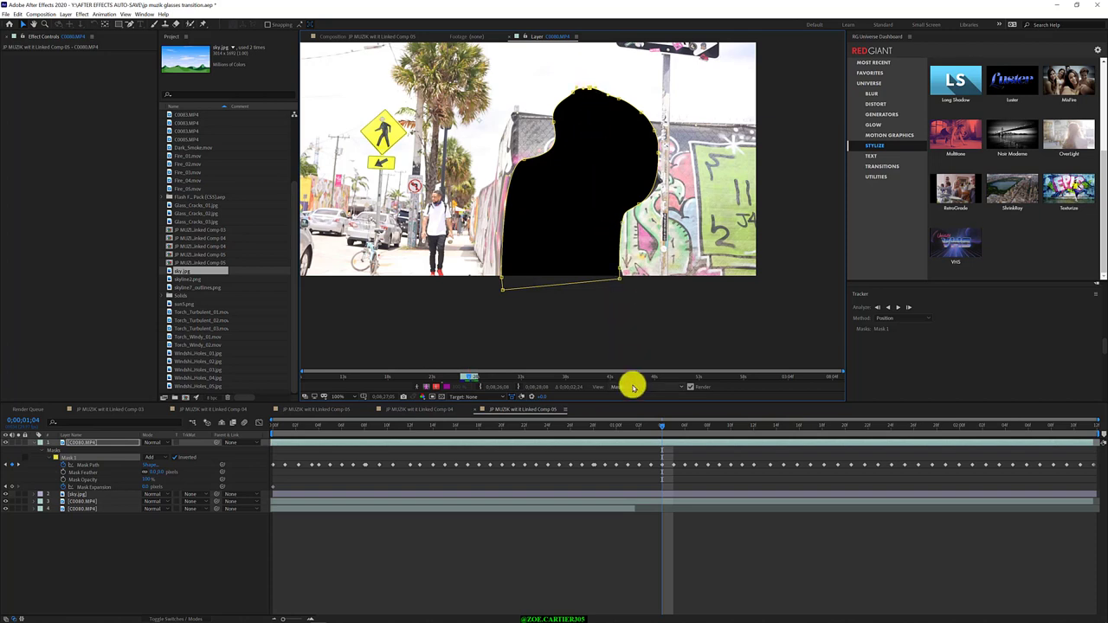
- Review neighbouring frames, then reshape the mask's upper-left curve near the head
key("Page_Down")
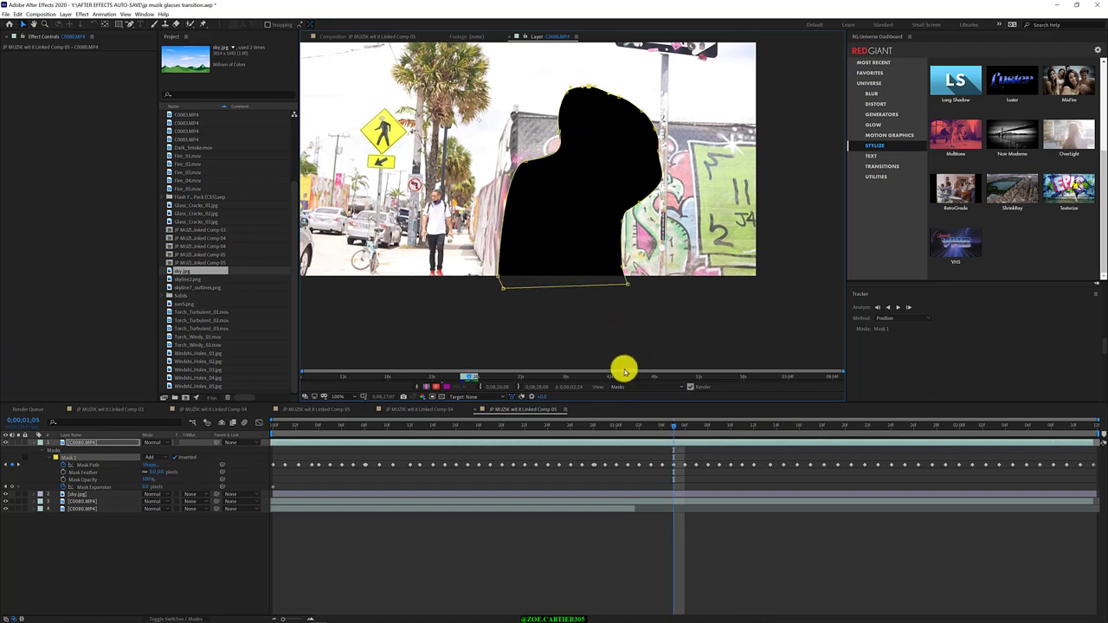
key("Page_Down")
key("Page_Down")
key("Page_Down")
key("Page_Down")
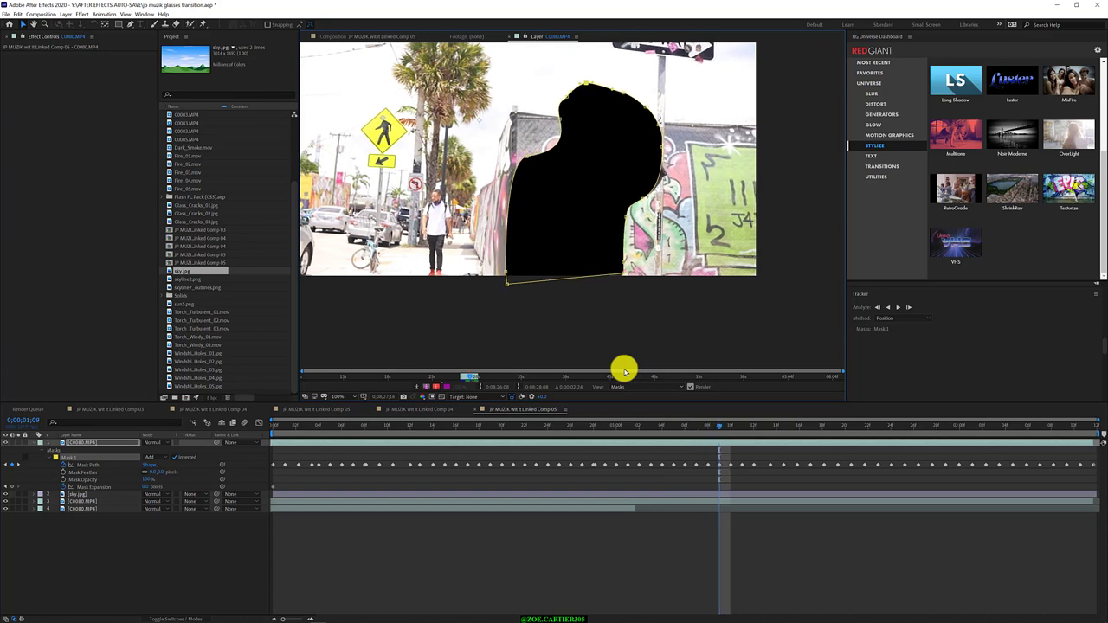
key("Page_Down")
key("Page_Down")
key("Page_Down")
key("Page_Down")
key("Page_Down")
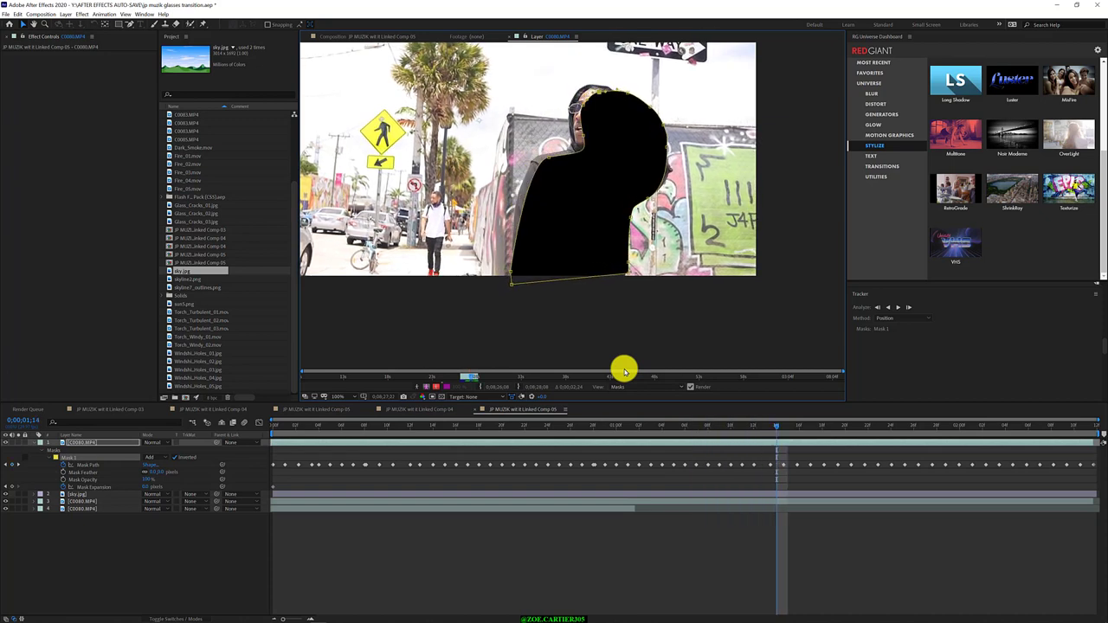
key("Page_Up")
key("Page_Up")
key("Page_Down")
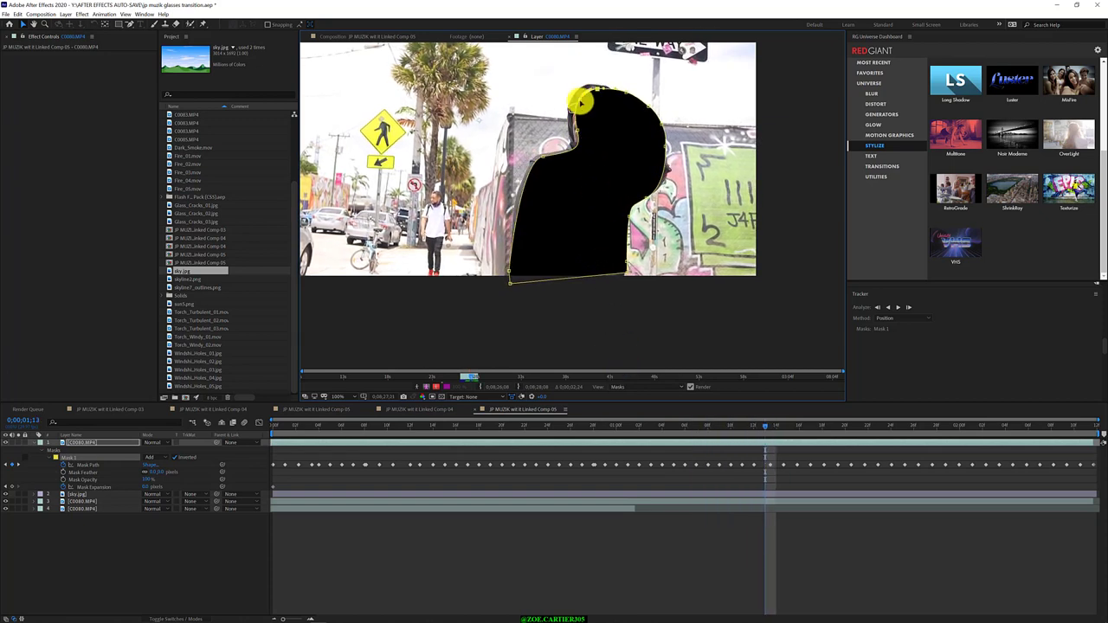
mouse_move(574, 102)
left_mouse_down()
mouse_move(545, 160)
mouse_move(537, 153)
left_mouse_up()
left_click(589, 85)
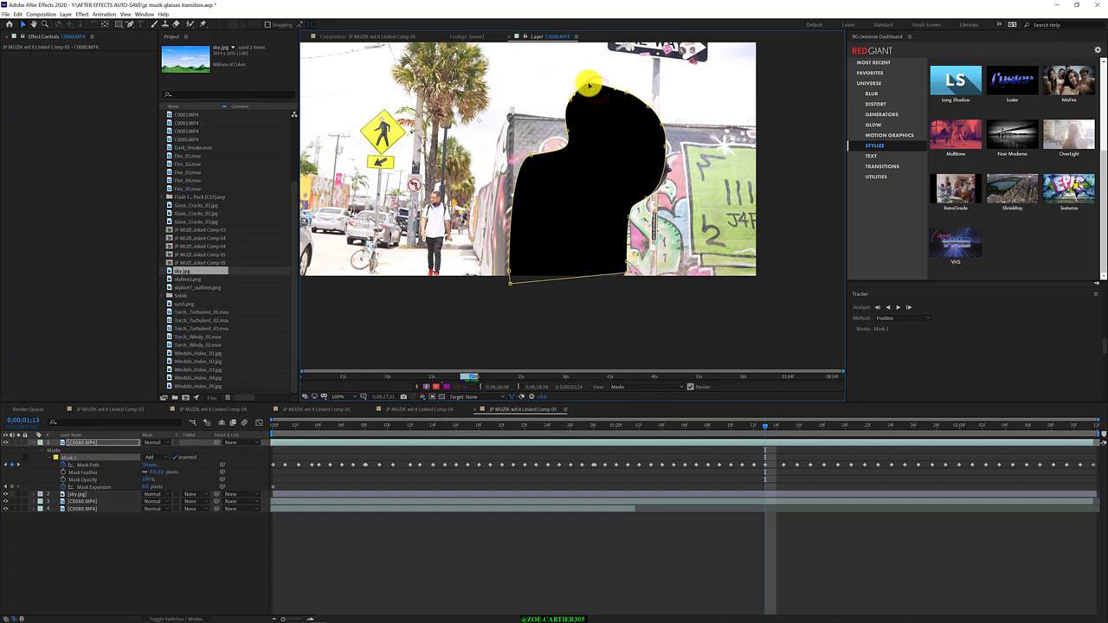
left_click(604, 122)
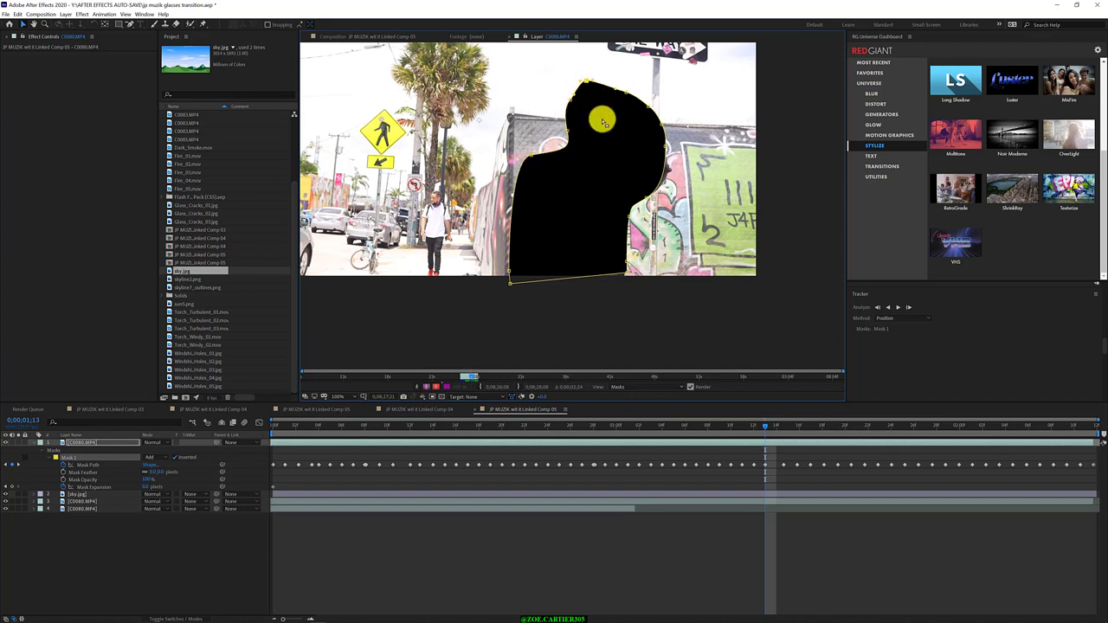
- On the next frame, fit the upper-left curve to the head and pull the right edge inward
key("Page_Down")
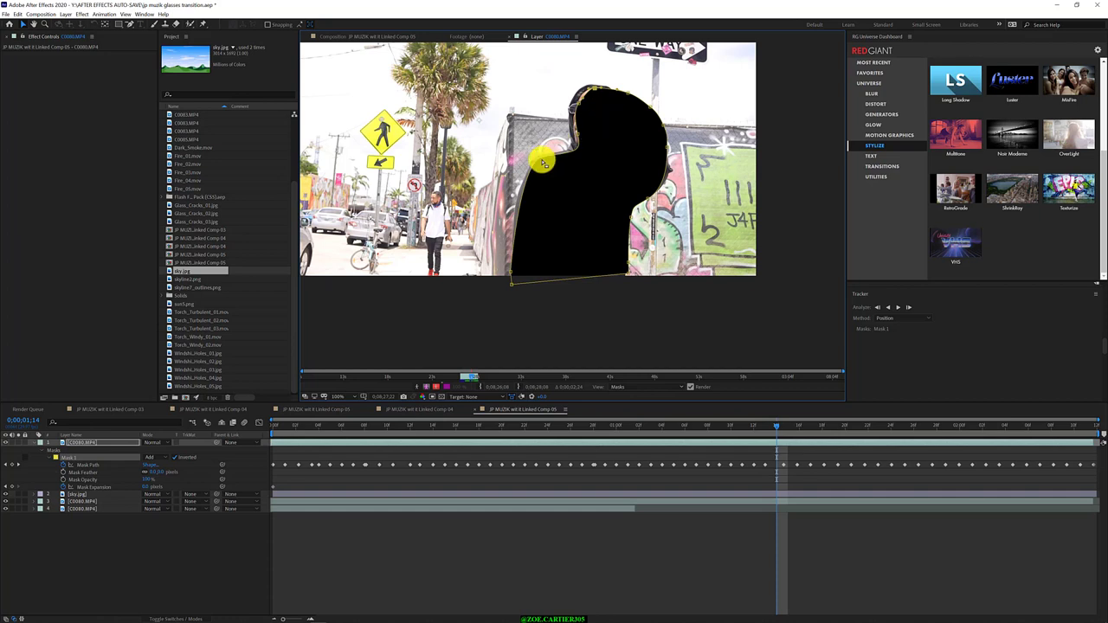
mouse_move(540, 159)
left_mouse_down()
mouse_move(579, 137)
mouse_move(569, 92)
mouse_move(592, 83)
left_mouse_up()
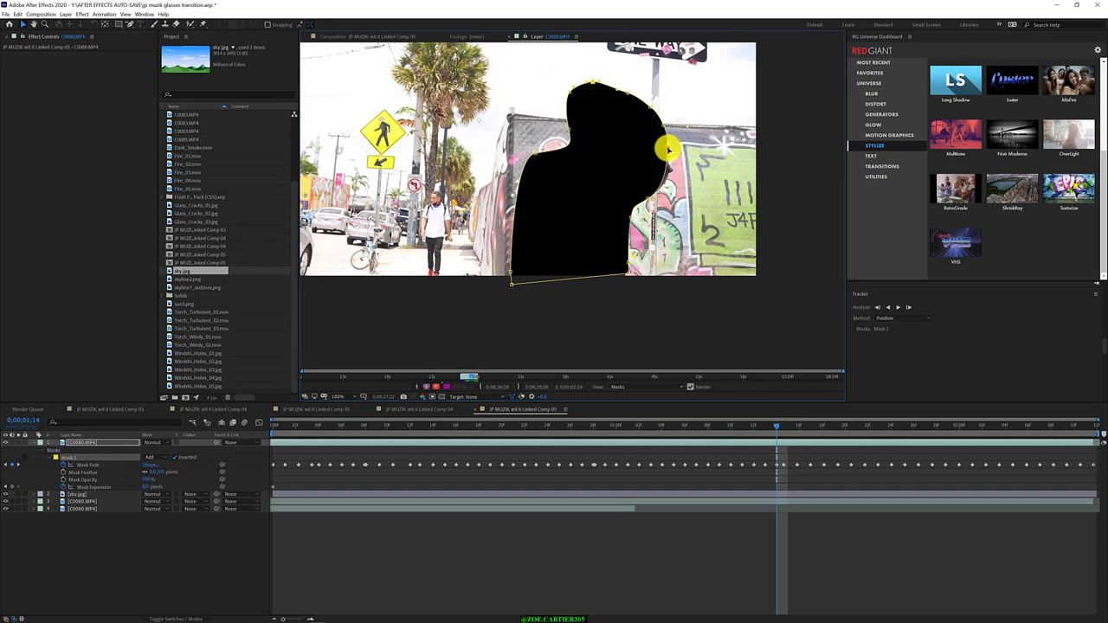
left_click_drag(667, 148, 676, 179)
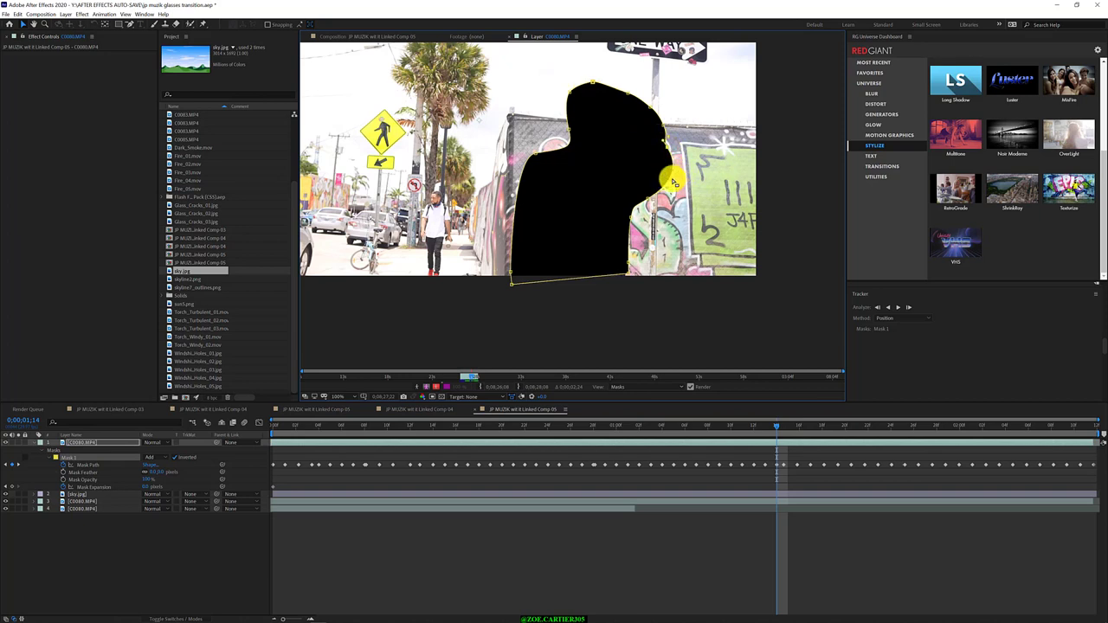
- On 0;00;01;15, fit the mask's top to the head, curve its left edge, and push the right edge out
key("Page_Down")
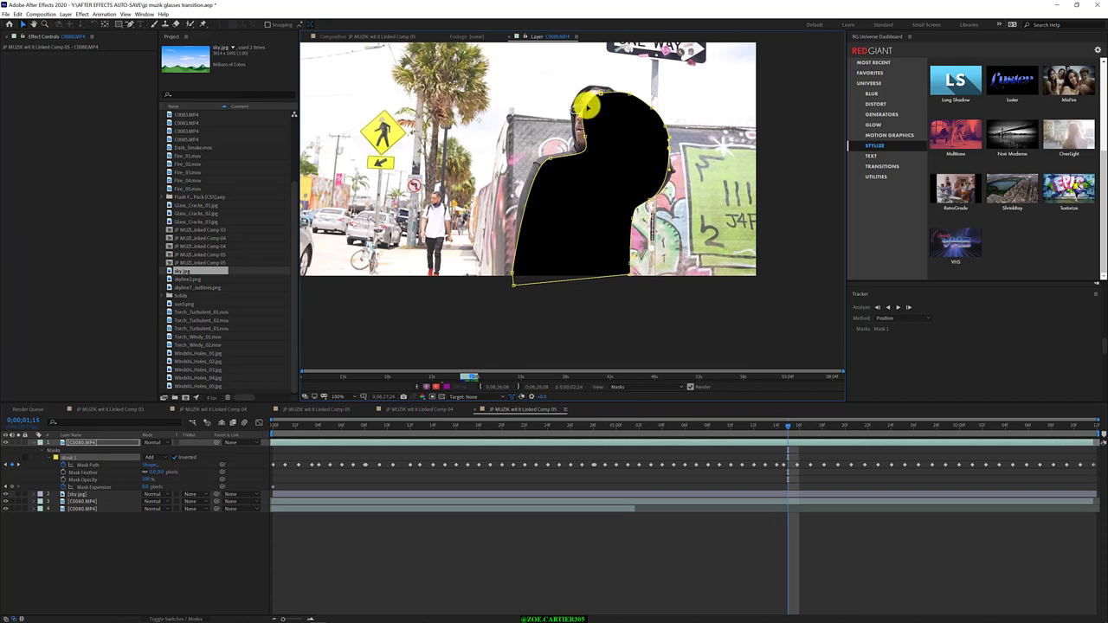
left_click_drag(586, 106, 598, 84)
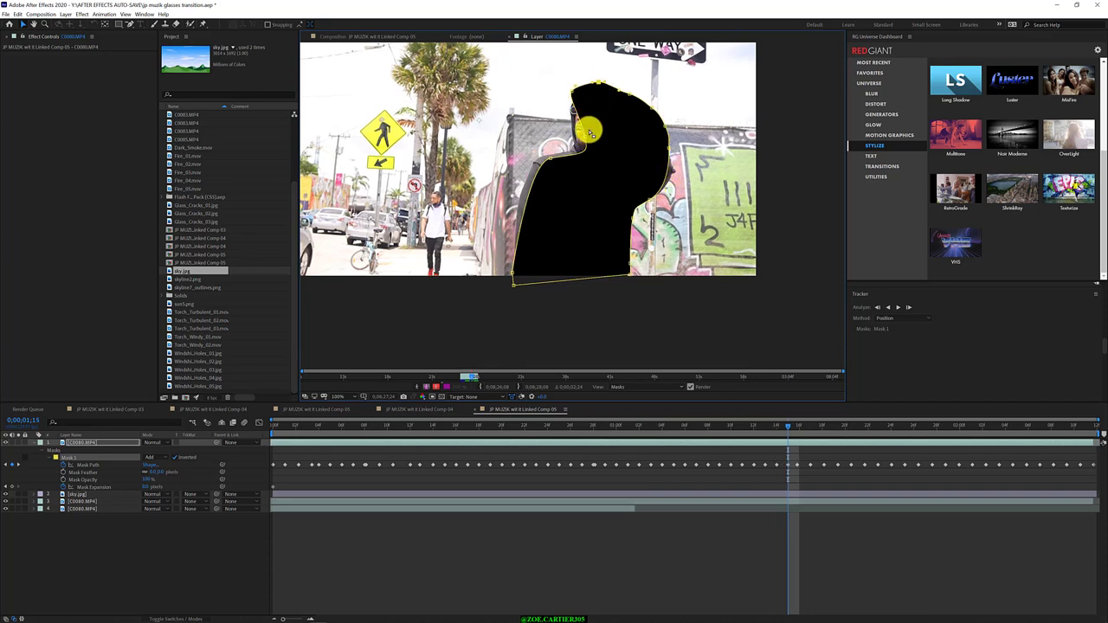
left_click_drag(586, 139, 572, 136)
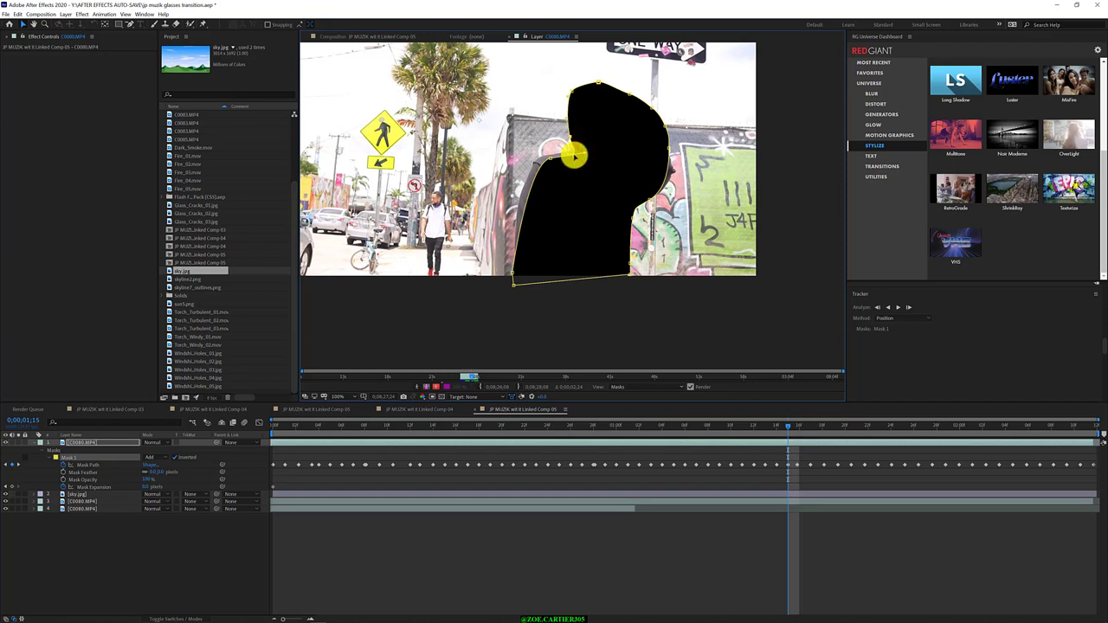
left_click_drag(570, 155, 536, 157)
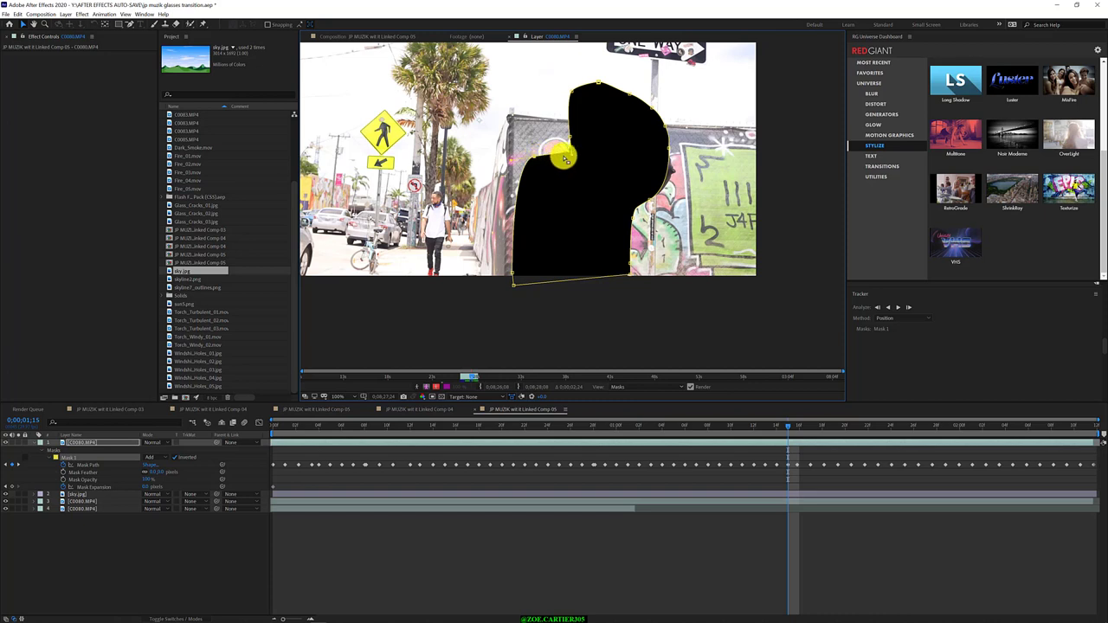
left_click_drag(669, 150, 688, 179)
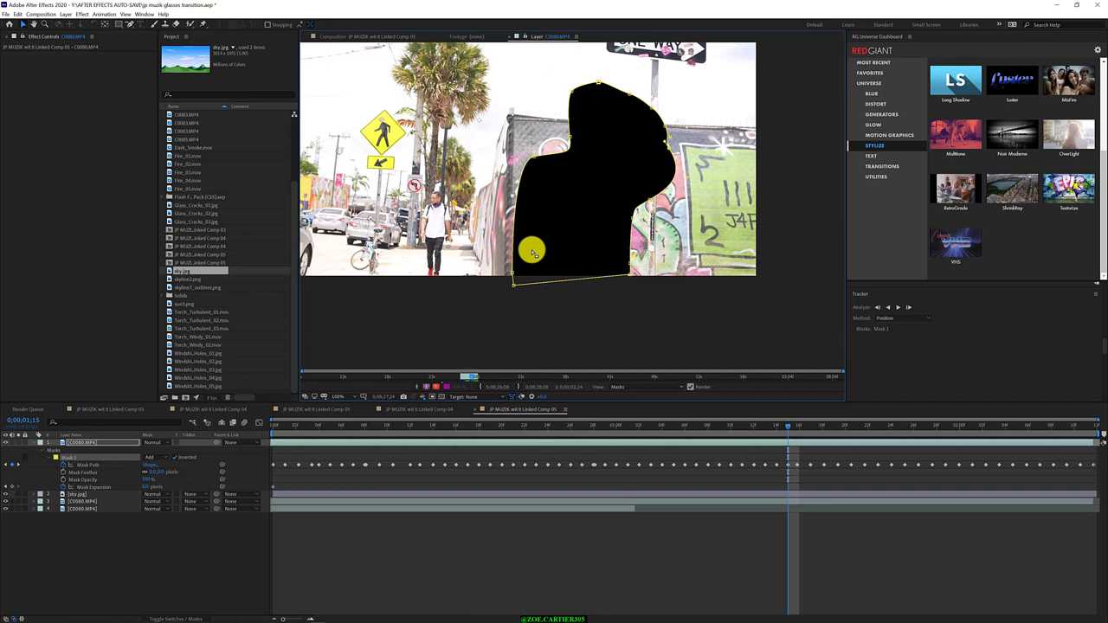
- Advance the playhead one frame to 0;00;01;16
key("Page_Down")
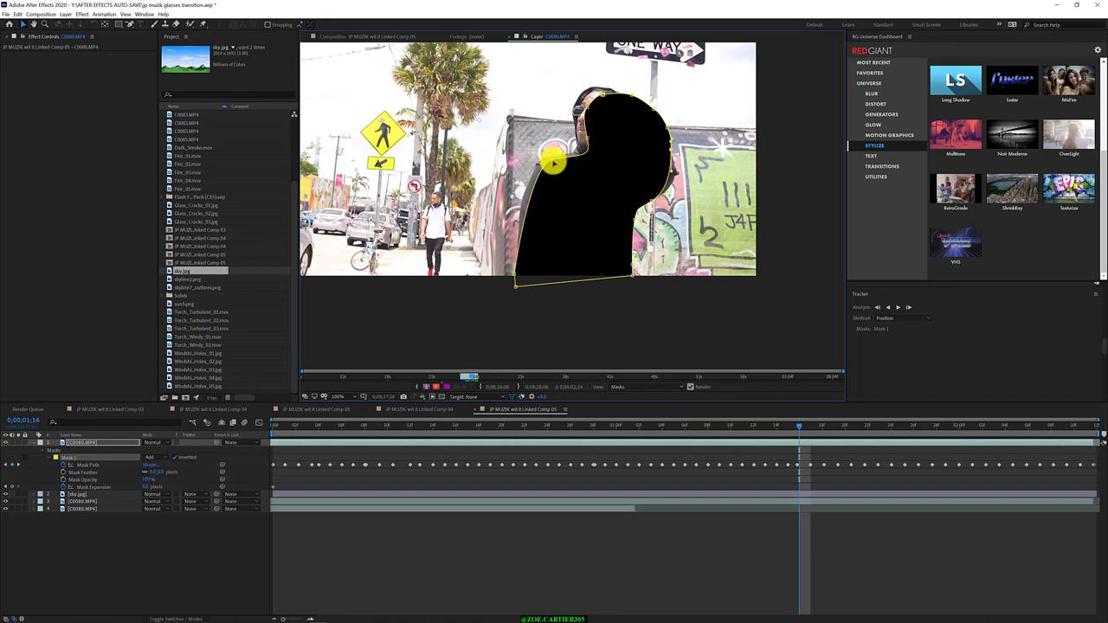
- Extend the mask's left side over the neck and shoulder and up along the head
left_click_drag(553, 161, 542, 156)
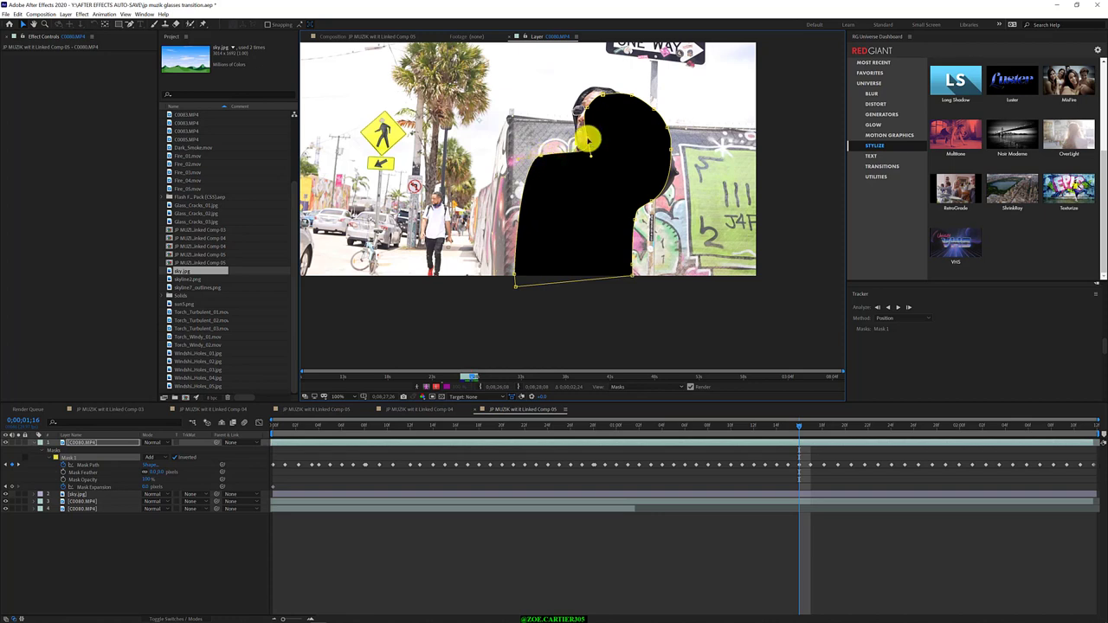
mouse_move(588, 139)
left_mouse_down()
mouse_move(581, 98)
mouse_move(599, 87)
left_mouse_up()
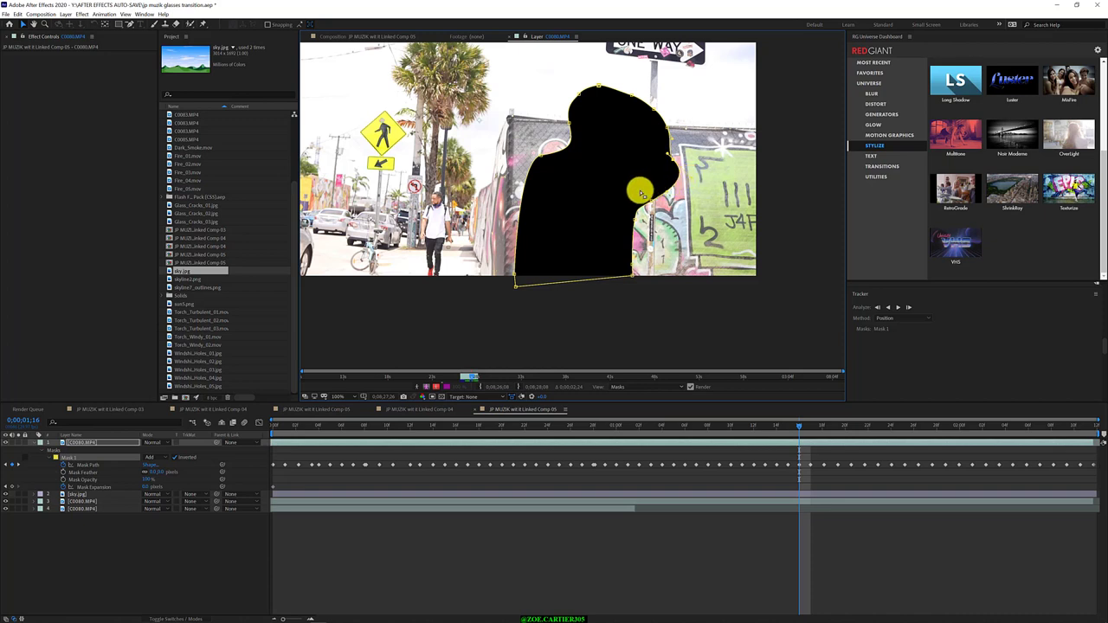
- Step back and forth through the frames with Page Up/Page Down to confirm Mask 1 follows the man
key("Page_Down")
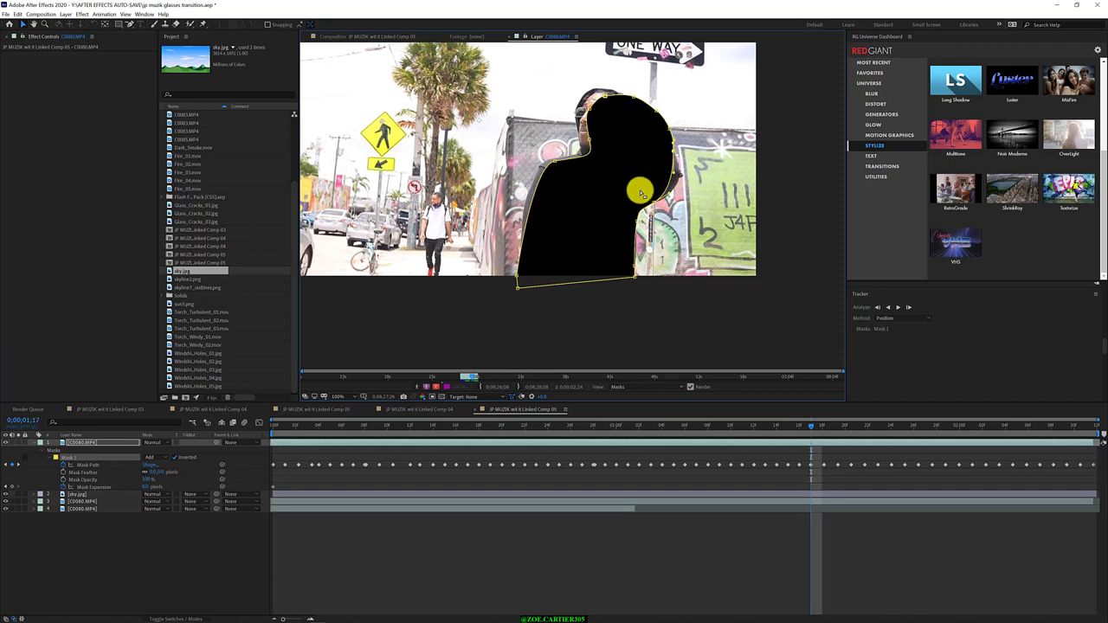
key("Page_Up")
key("Page_Up")
key("Page_Up")
key("Page_Up")
key("Page_Up")
key("Page_Up")
key("Page_Up")
key("Page_Up")
key("Page_Up")
key("Page_Up")
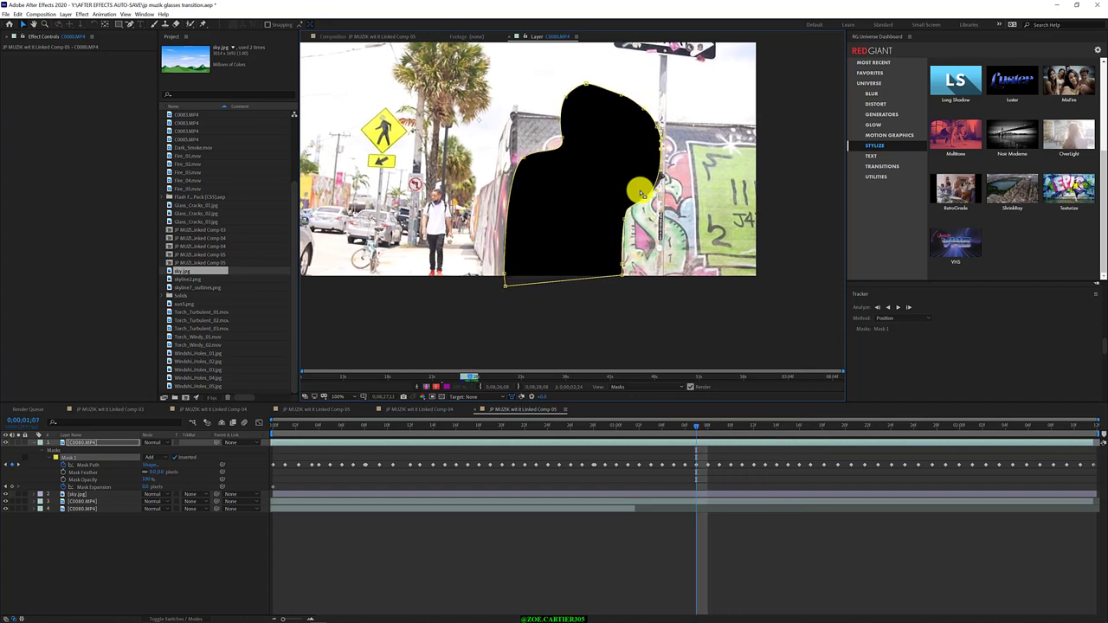
key("Page_Up")
key("Page_Up")
key("Page_Up")
key("Page_Up")
key("Page_Up")
key("Page_Up")
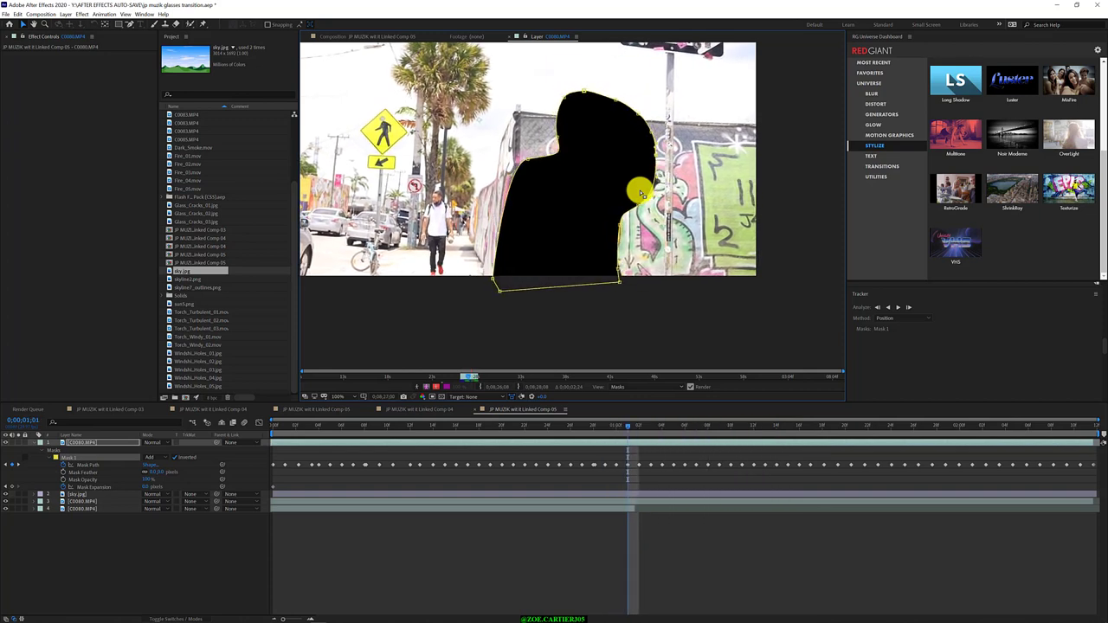
key("Page_Down")
key("Page_Down")
key("Page_Down")
key("Page_Down")
key("Page_Down")
key("Page_Down")
key("Page_Down")
key("Page_Down")
key("Page_Down")
key("Page_Down")
key("Page_Down")
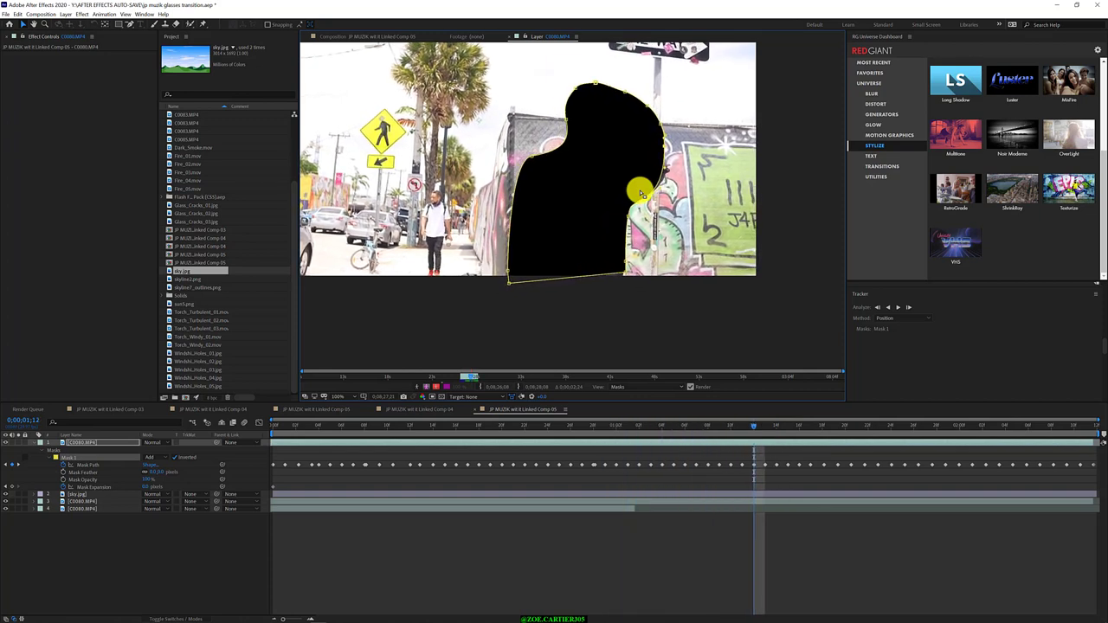
key("Page_Down")
key("Page_Down")
key("Page_Down")
key("Page_Down")
key("Page_Down")
key("Page_Down")
key("Page_Down")
key("Page_Down")
key("Page_Down")
key("Page_Down")
key("Page_Down")
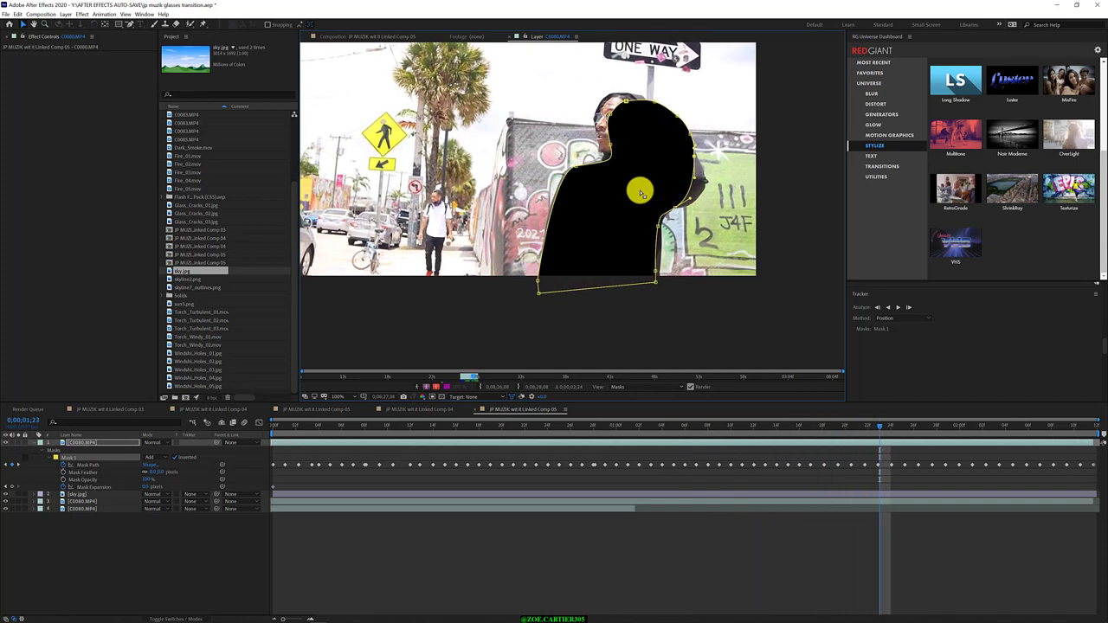
key("Page_Down")
key("Page_Down")
key("Page_Down")
key("Page_Down")
key("Page_Down")
key("Page_Down")
key("Page_Down")
key("Page_Down")
key("Page_Down")
key("Page_Down")
key("Page_Down")
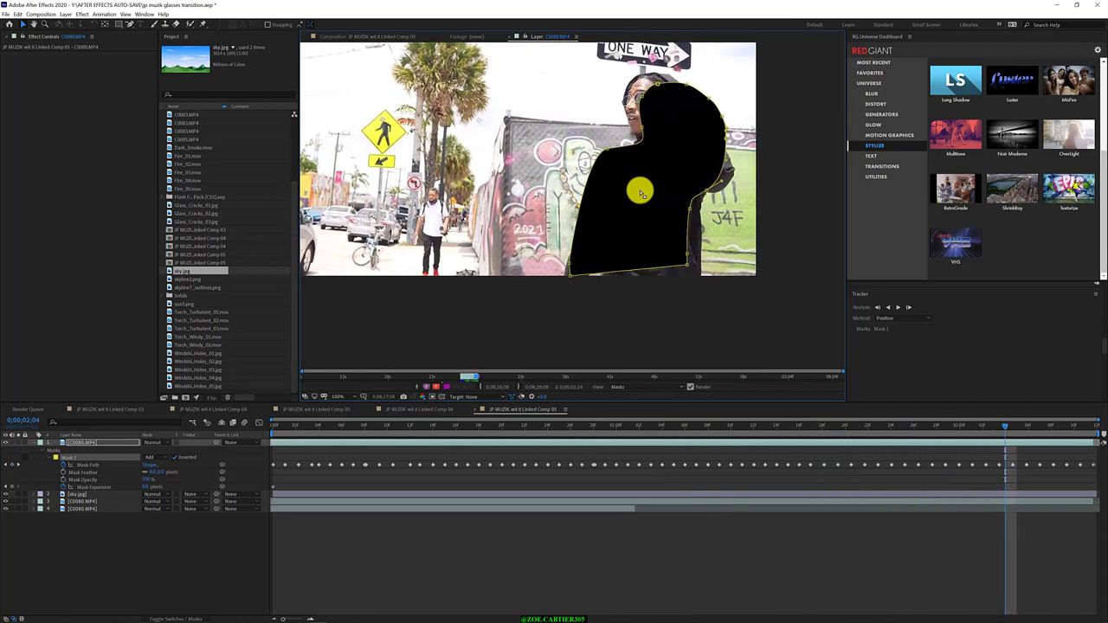
key("Page_Down")
key("Page_Down")
key("Page_Down")
key("Page_Down")
key("Page_Down")
key("Page_Down")
key("Page_Down")
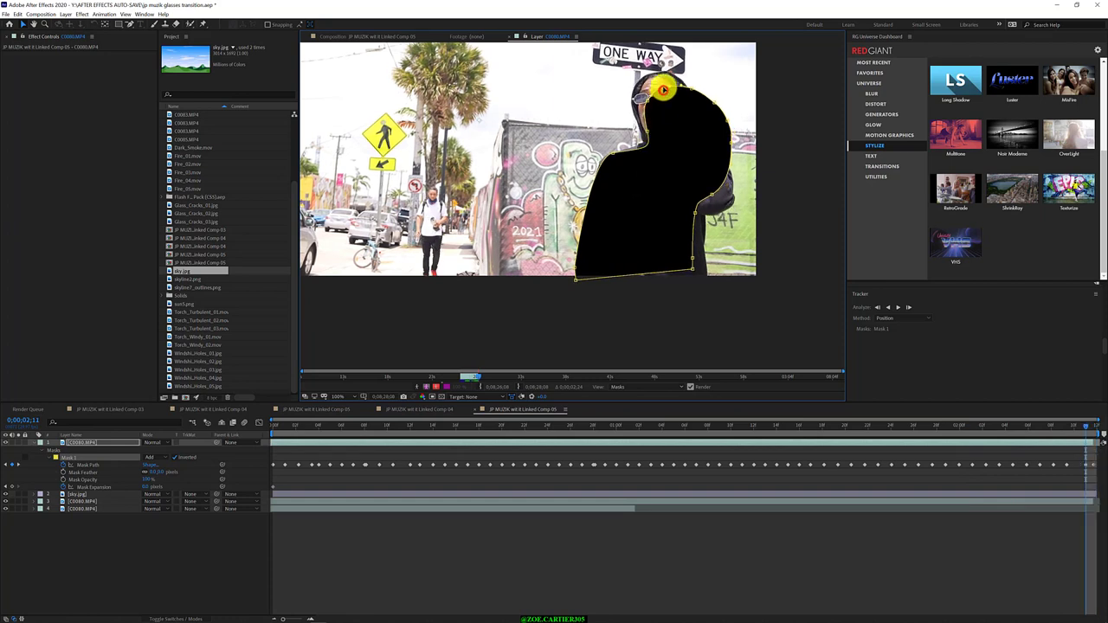
- Pull Mask 1's left-side points outward so the mask covers the man's face
left_click(664, 92)
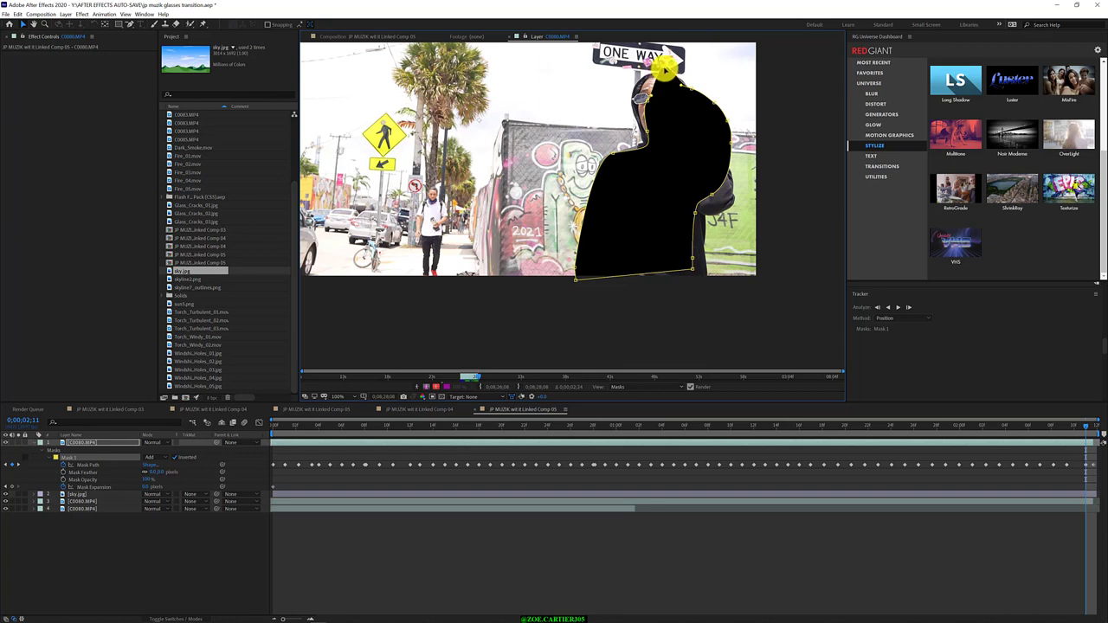
left_click(648, 104)
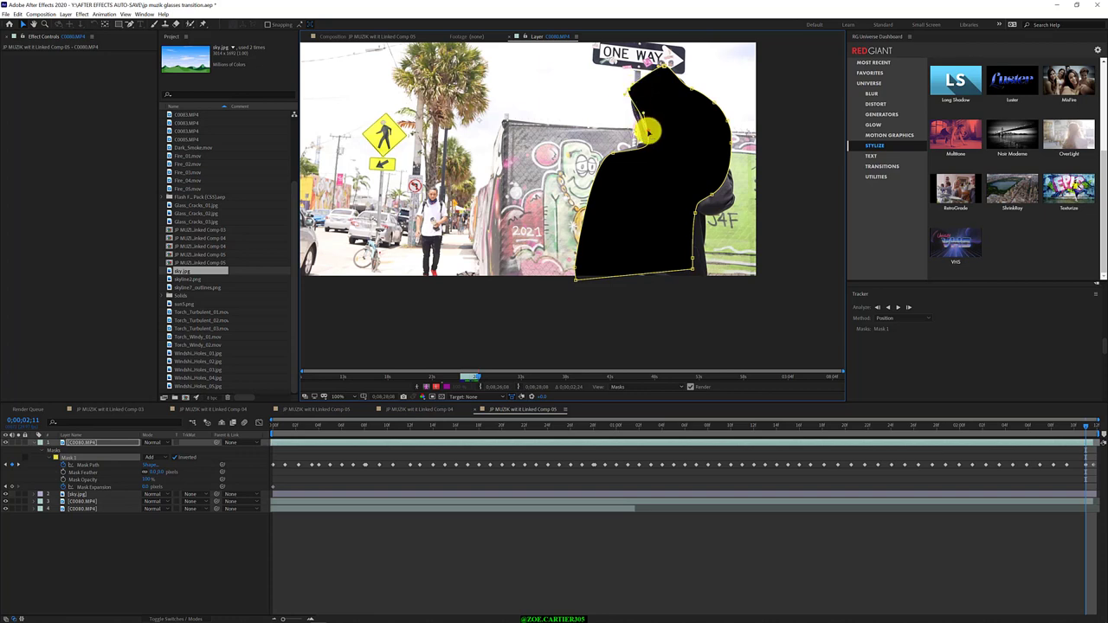
left_click(640, 134)
left_click_drag(640, 134, 607, 158)
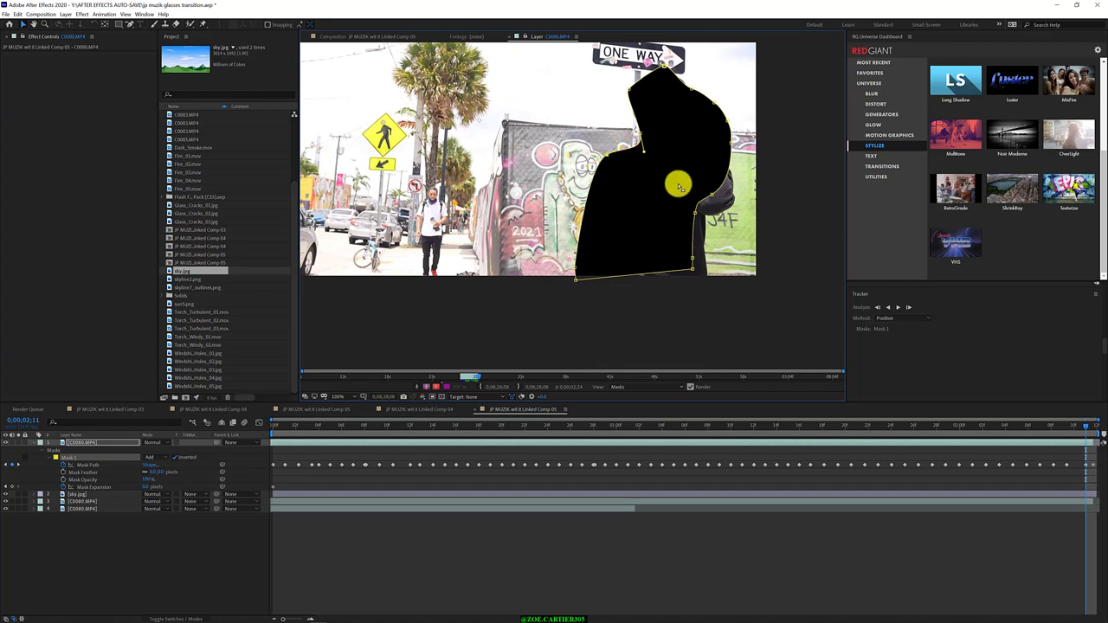
- Extend the mask's right side and bottom edge over the bag and shoulder, widening the bottom-left corner
left_click_drag(711, 197, 730, 216)
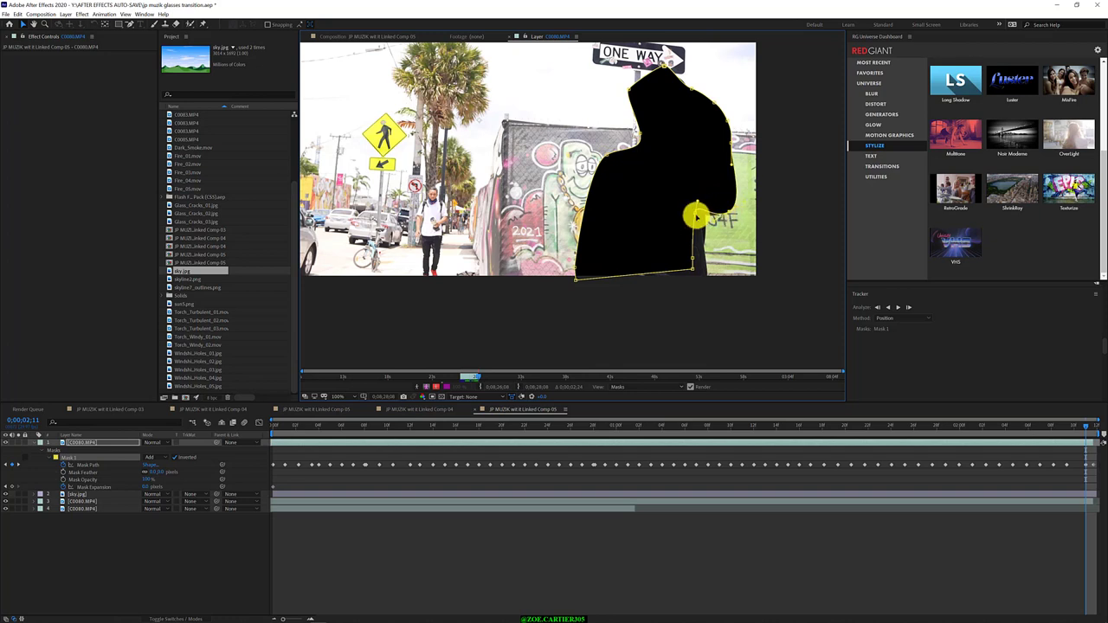
left_click(701, 227)
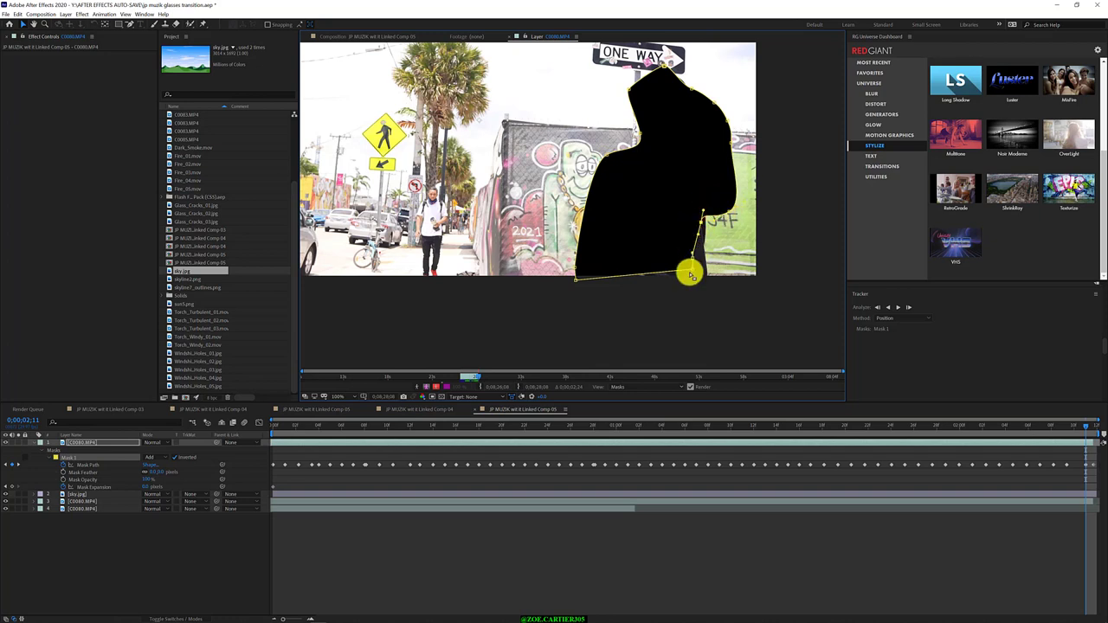
left_click_drag(692, 271, 710, 287)
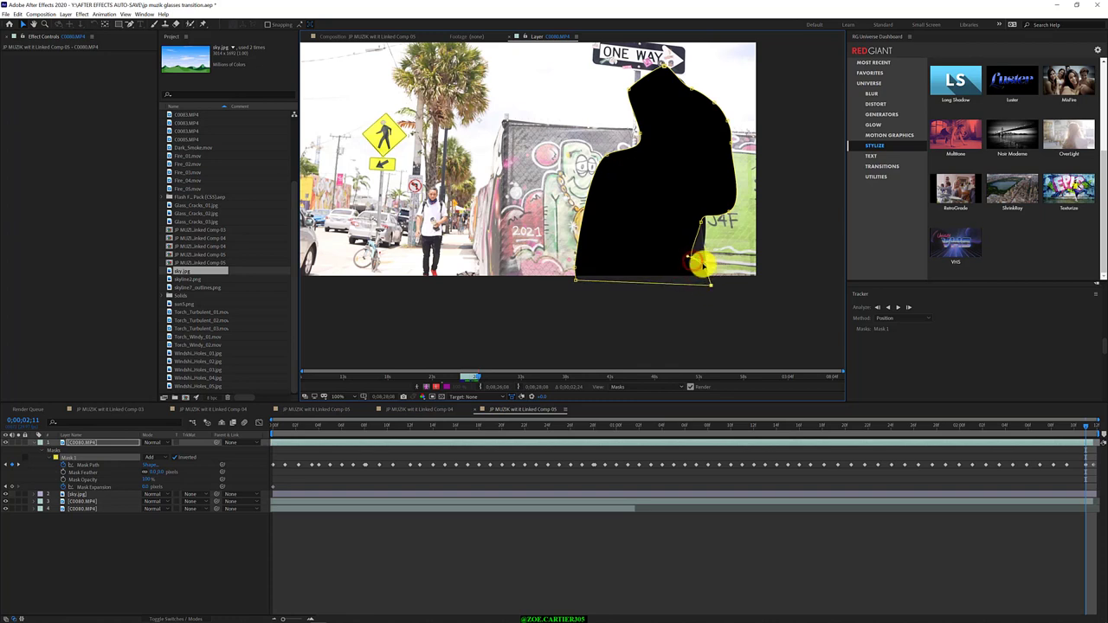
left_click_drag(693, 258, 706, 261)
left_click_drag(700, 223, 707, 222)
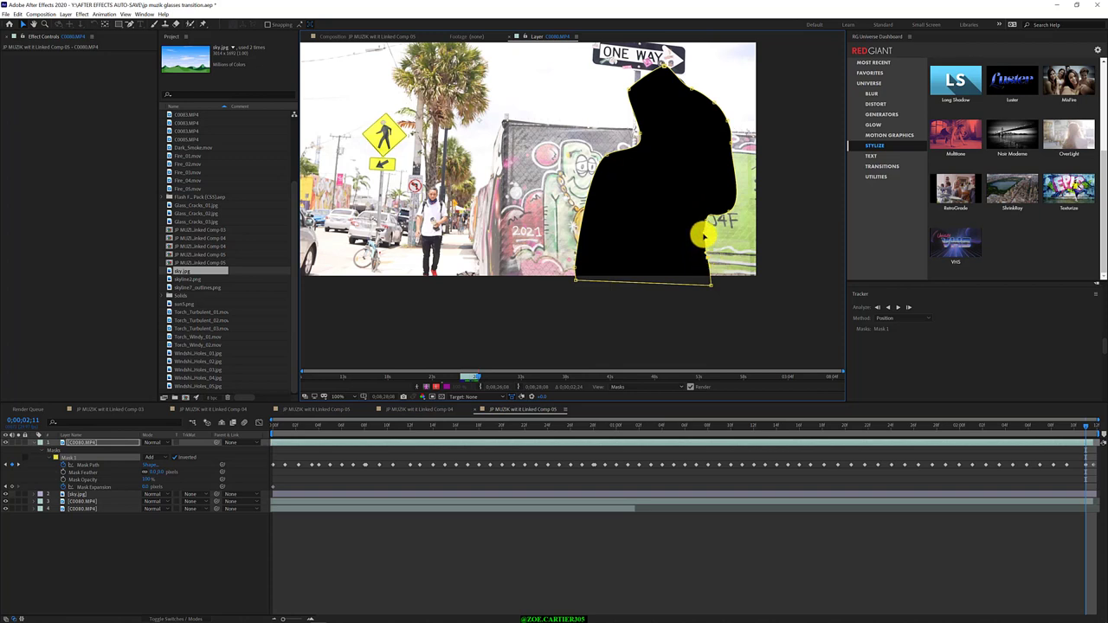
left_click_drag(704, 235, 708, 236)
mouse_move(575, 278)
left_mouse_down()
mouse_move(573, 269)
mouse_move(574, 281)
left_mouse_up()
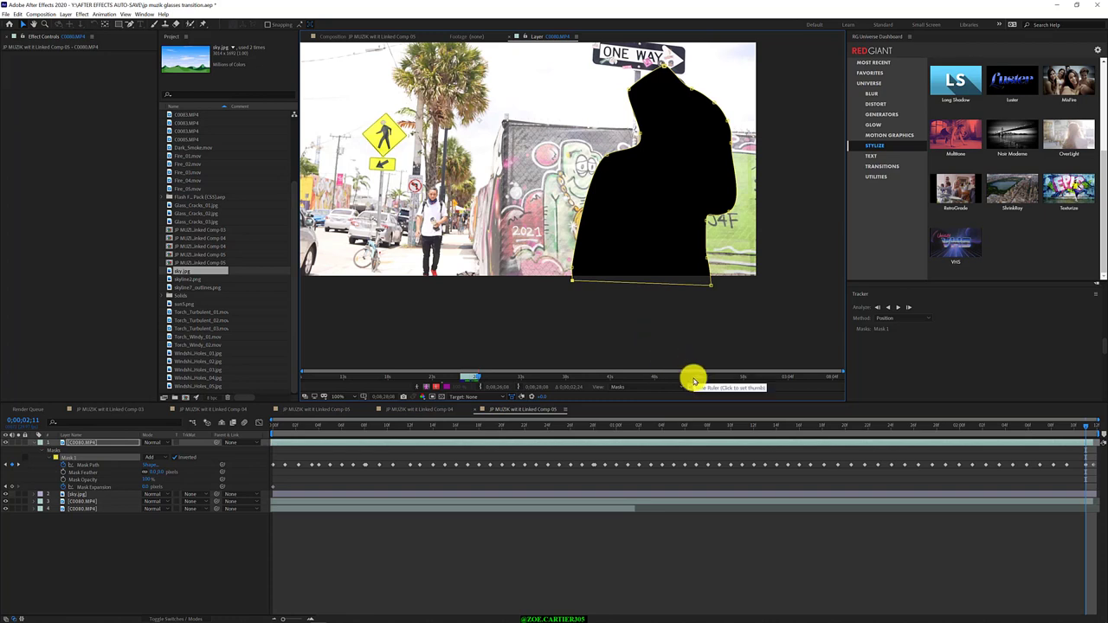
- On frame 0;00;02;12, reshape the mask's right shoulder edge and pull the lower-right corner down and out
key("Page_Down")
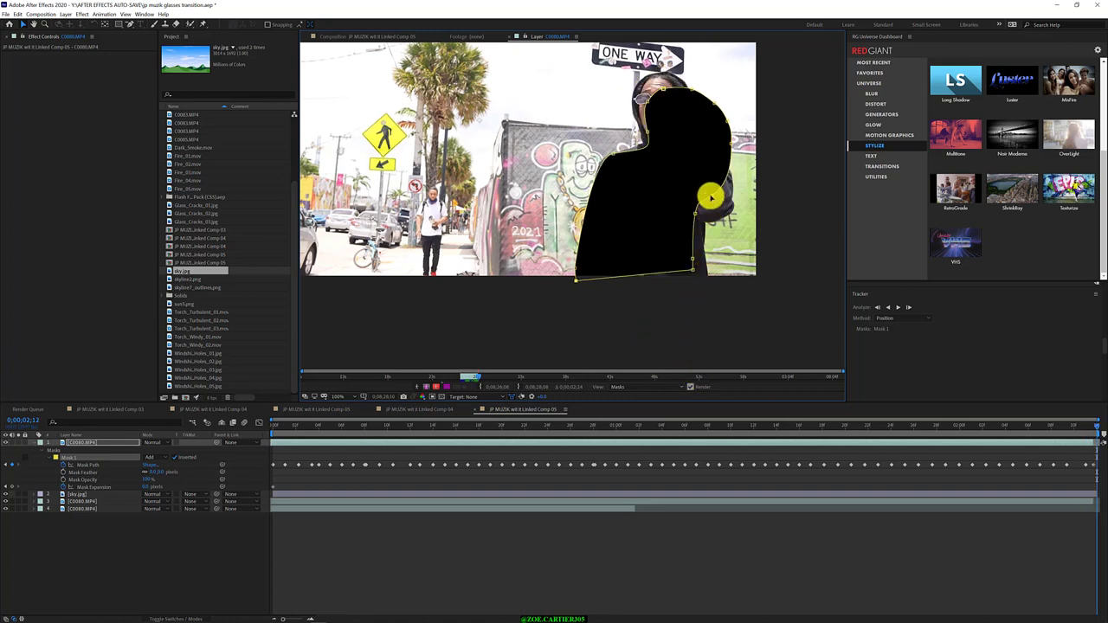
left_click_drag(710, 197, 725, 223)
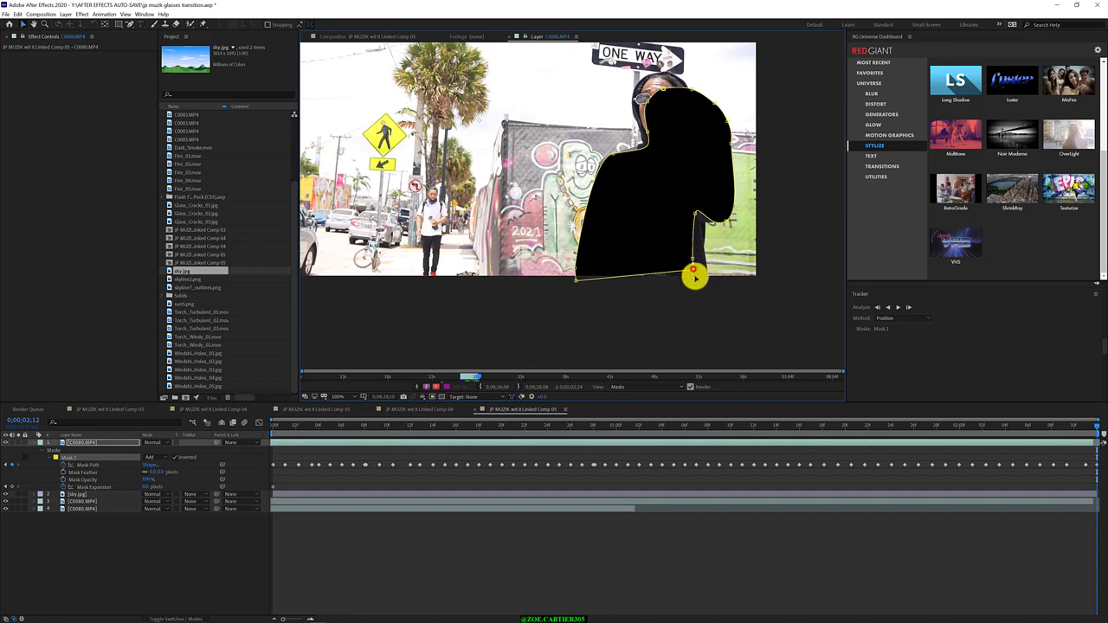
left_click_drag(693, 271, 713, 295)
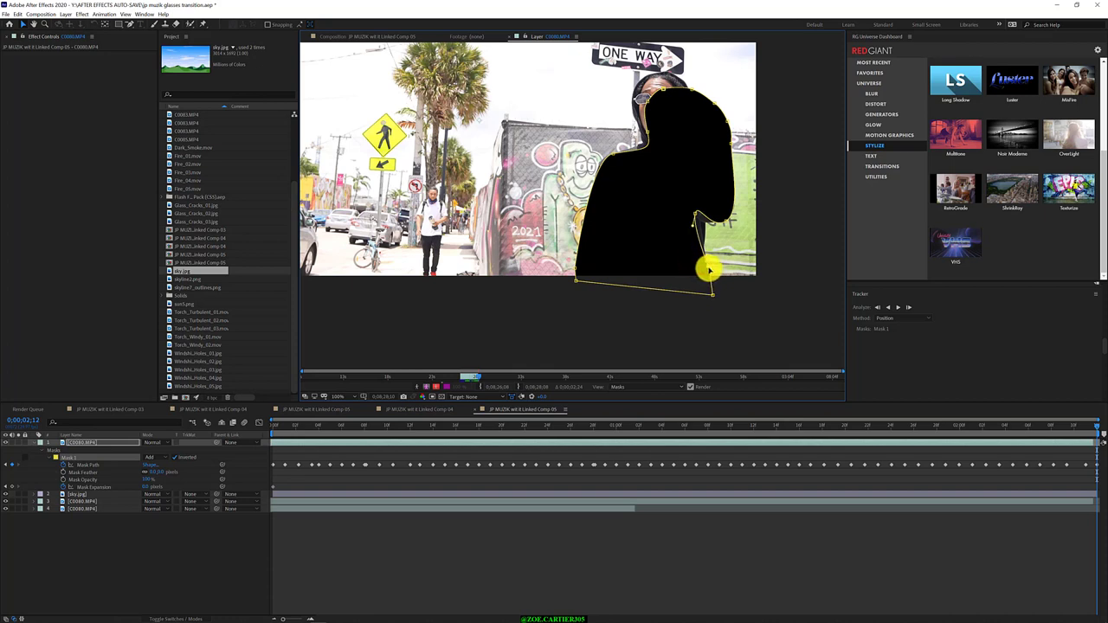
left_click_drag(696, 213, 707, 230)
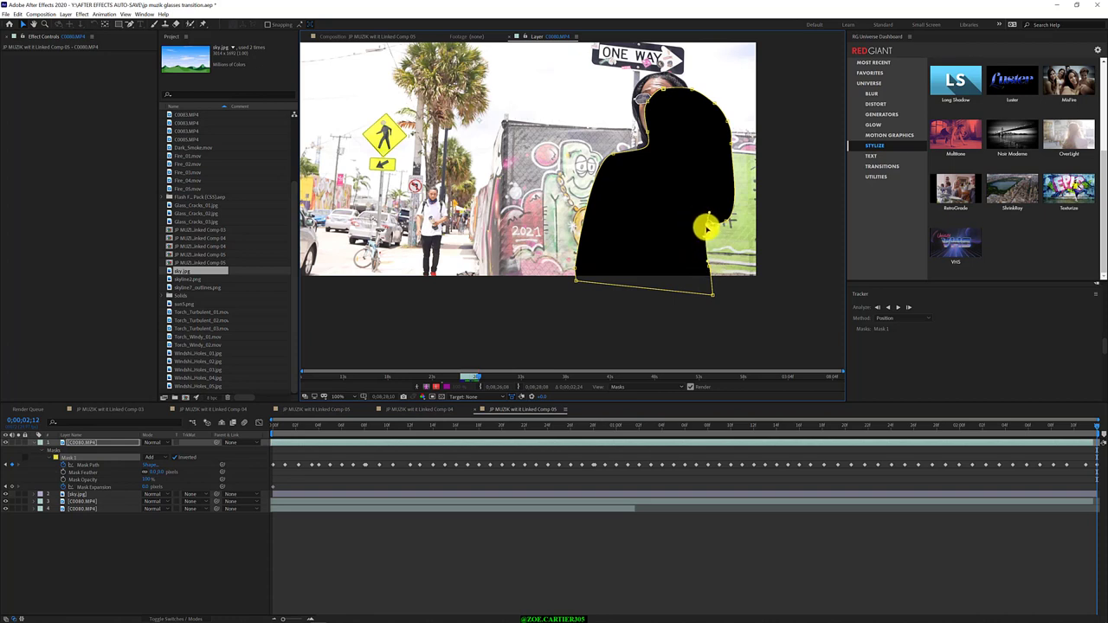
- Raise the mask's top edge over the head and extend its left edge along the head
left_click(648, 104)
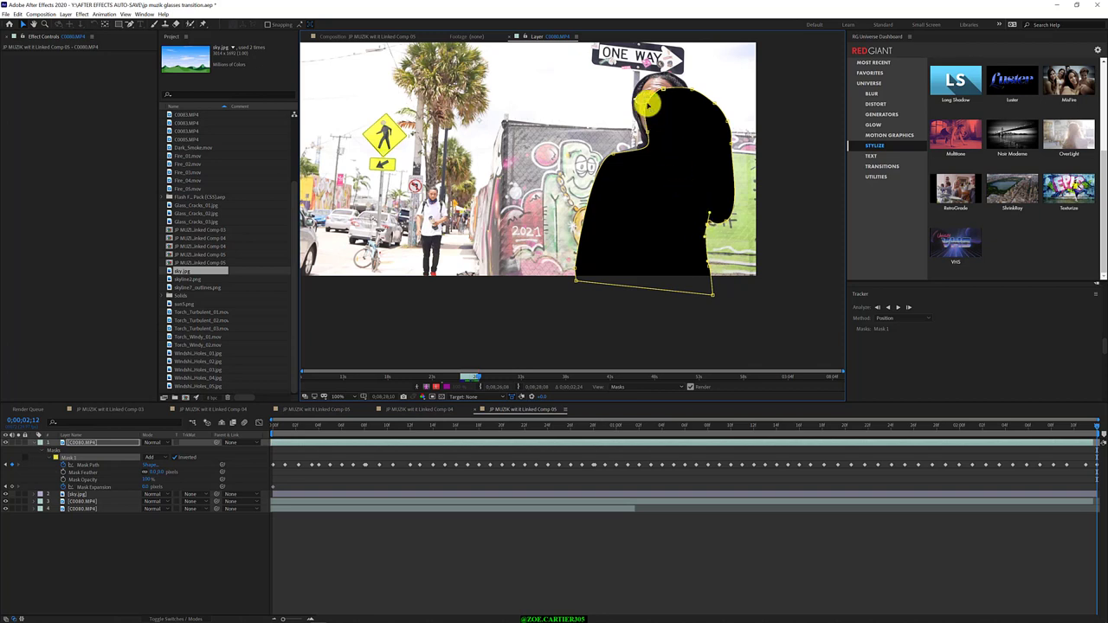
left_click_drag(648, 104, 664, 91)
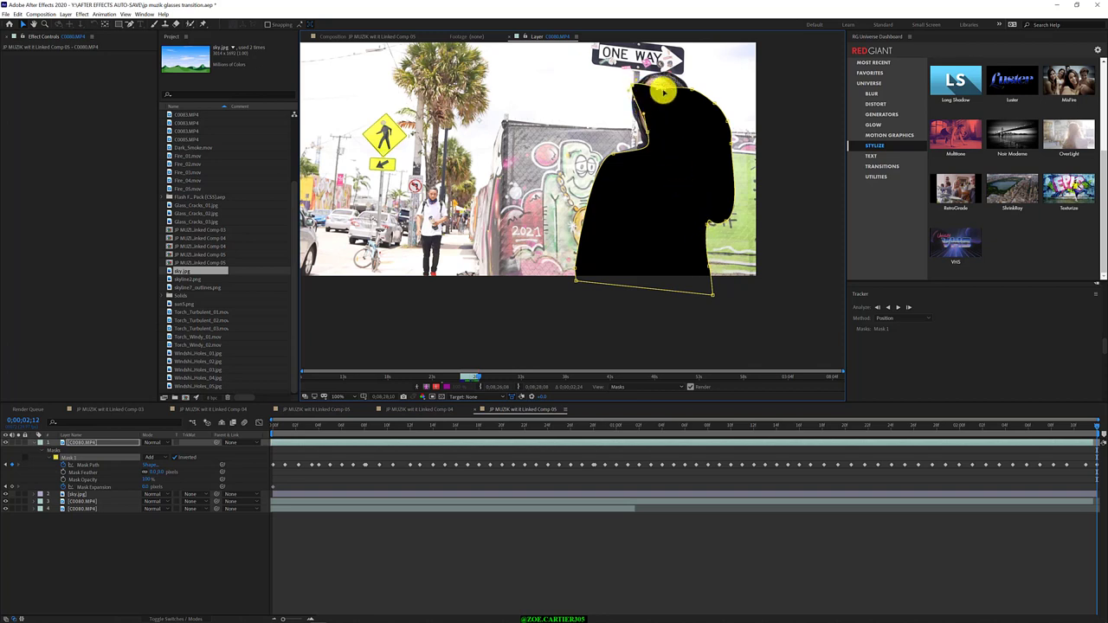
left_click_drag(664, 92, 660, 73)
left_click(648, 134)
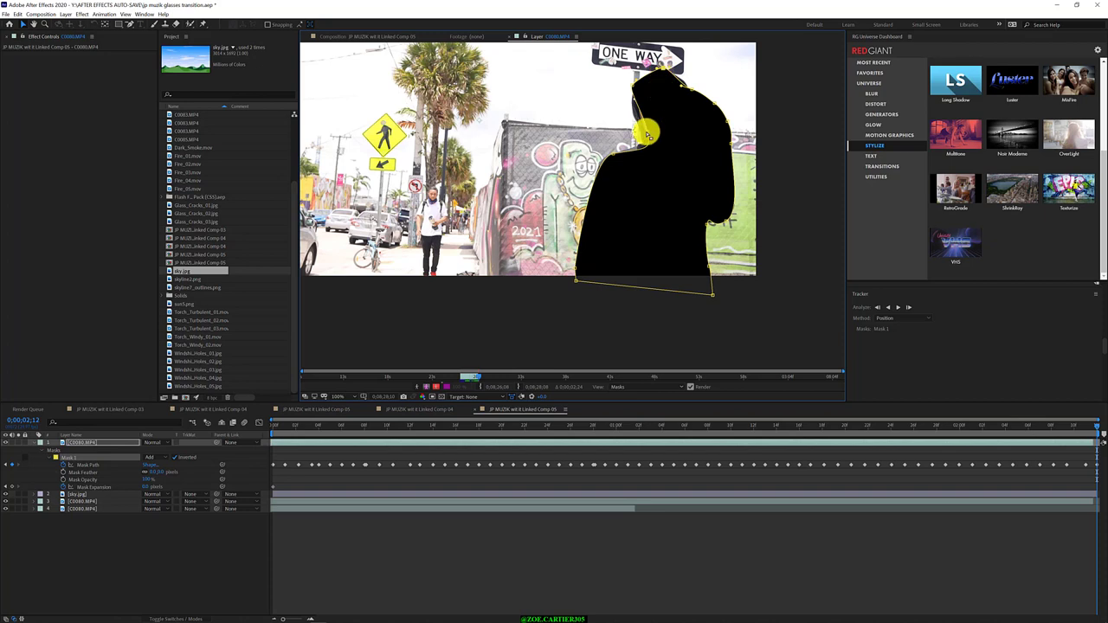
left_click_drag(647, 133, 610, 154)
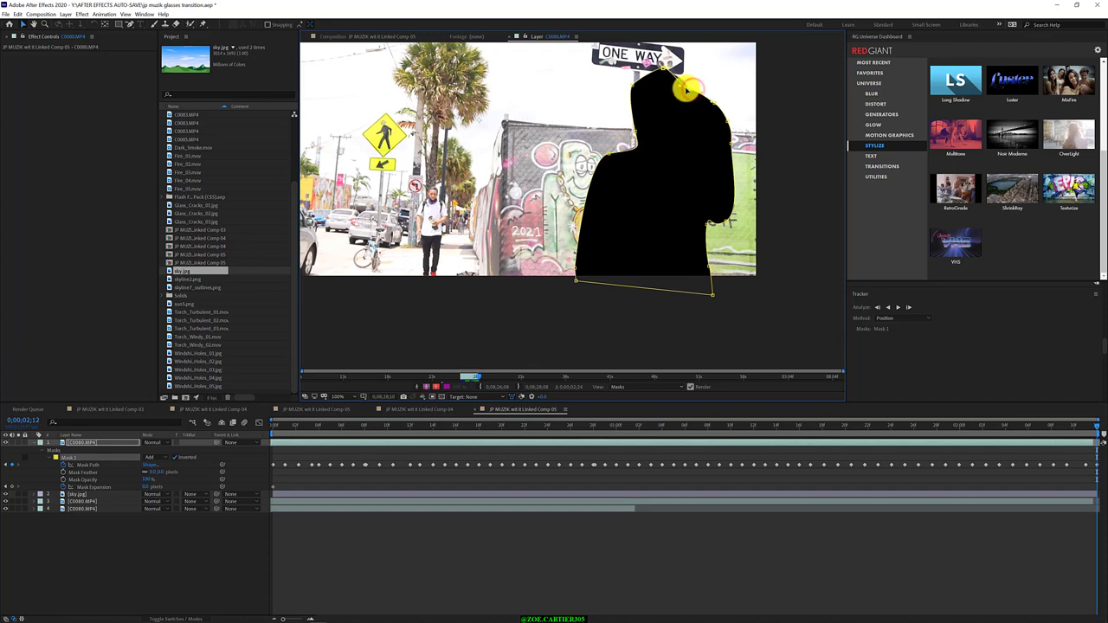
left_click(682, 87)
left_click_drag(681, 87, 687, 83)
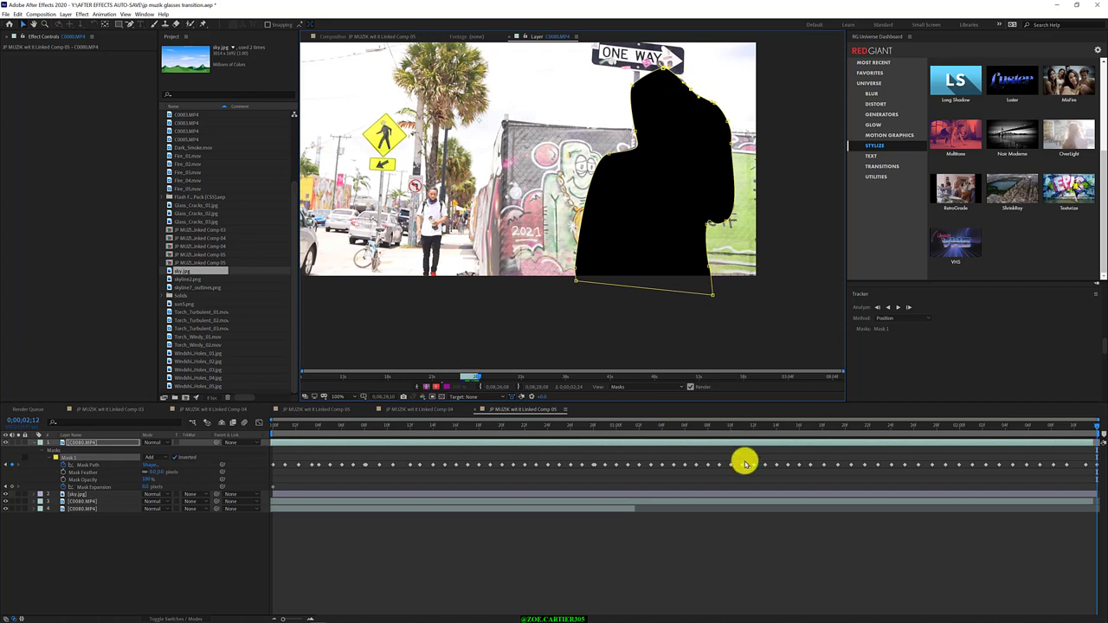
- On frame 0;00;02;10, adjust the mask's top, left-edge and right-edge points to the head and shoulder
key("Page_Up")
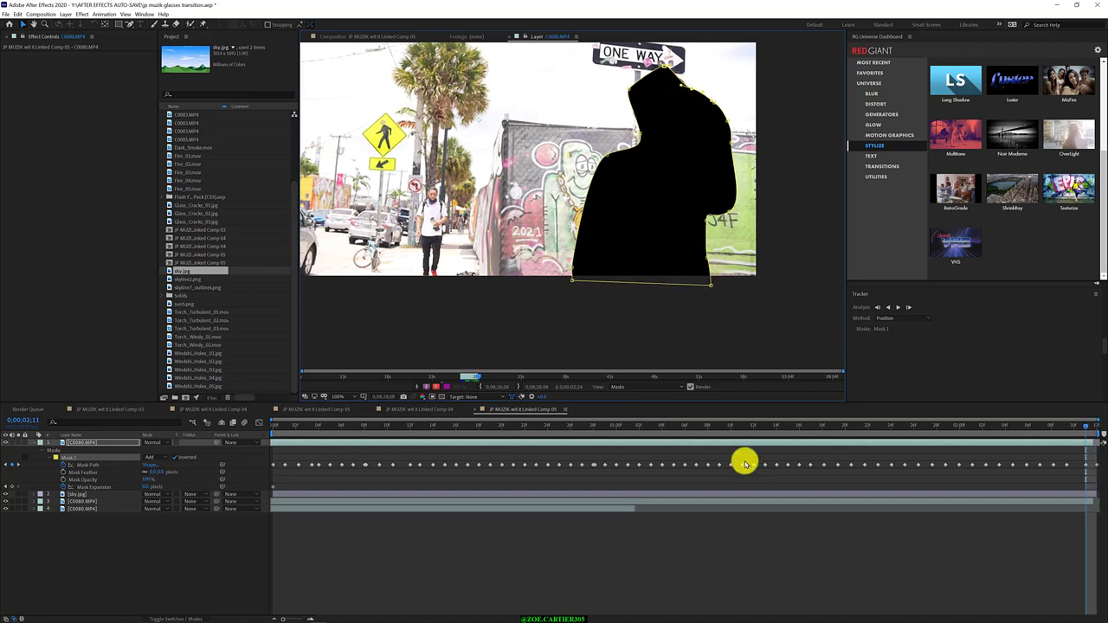
key("Page_Up")
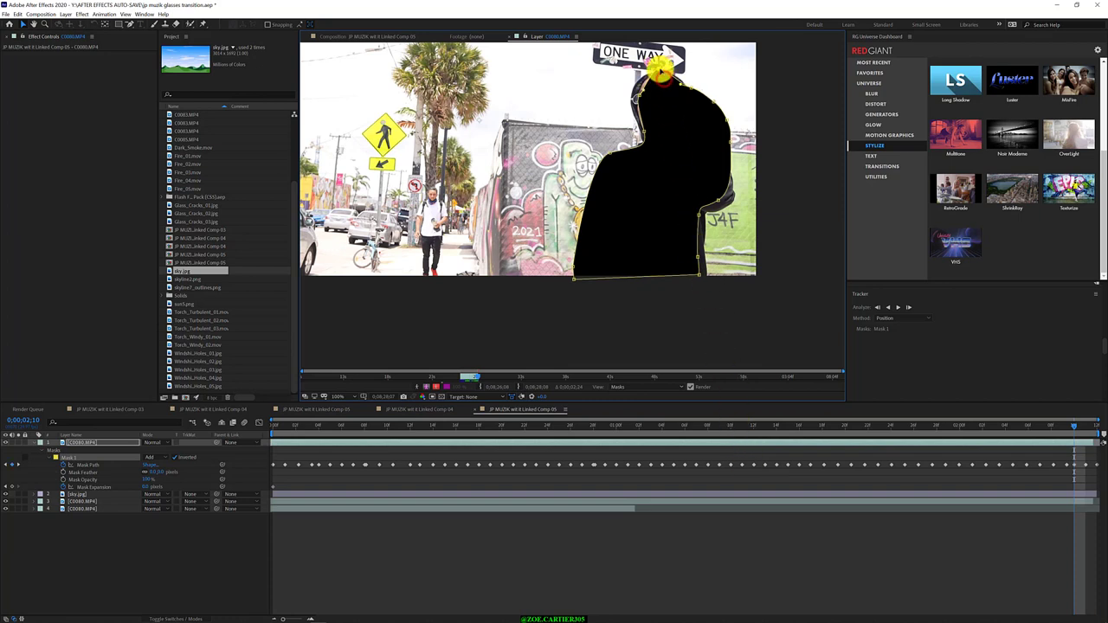
left_click_drag(660, 67, 664, 69)
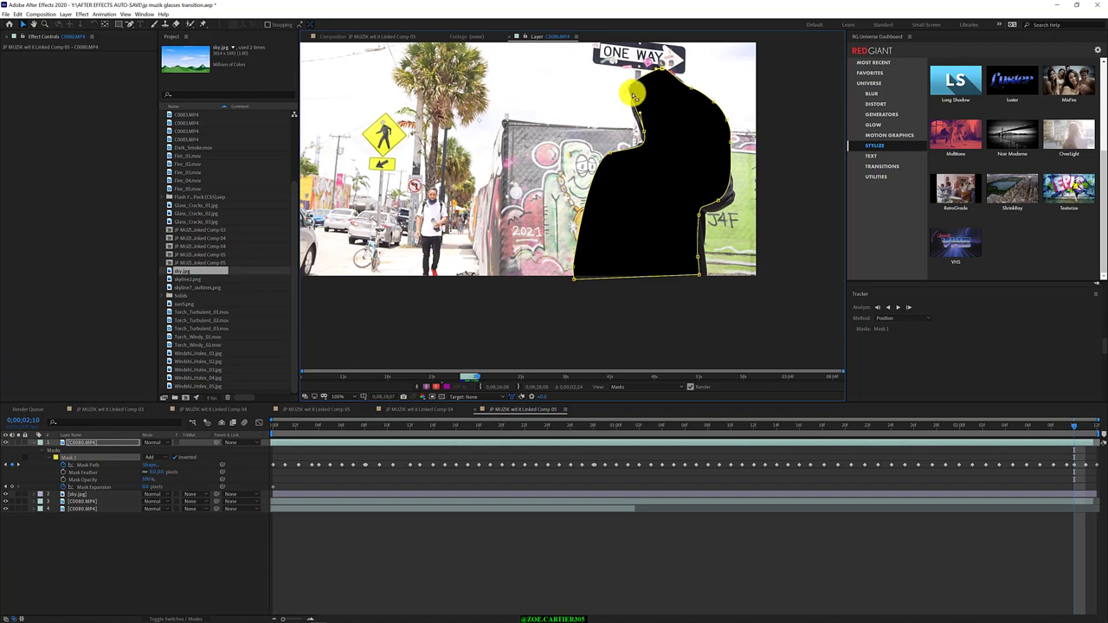
left_click(644, 133)
left_click_drag(644, 134, 637, 143)
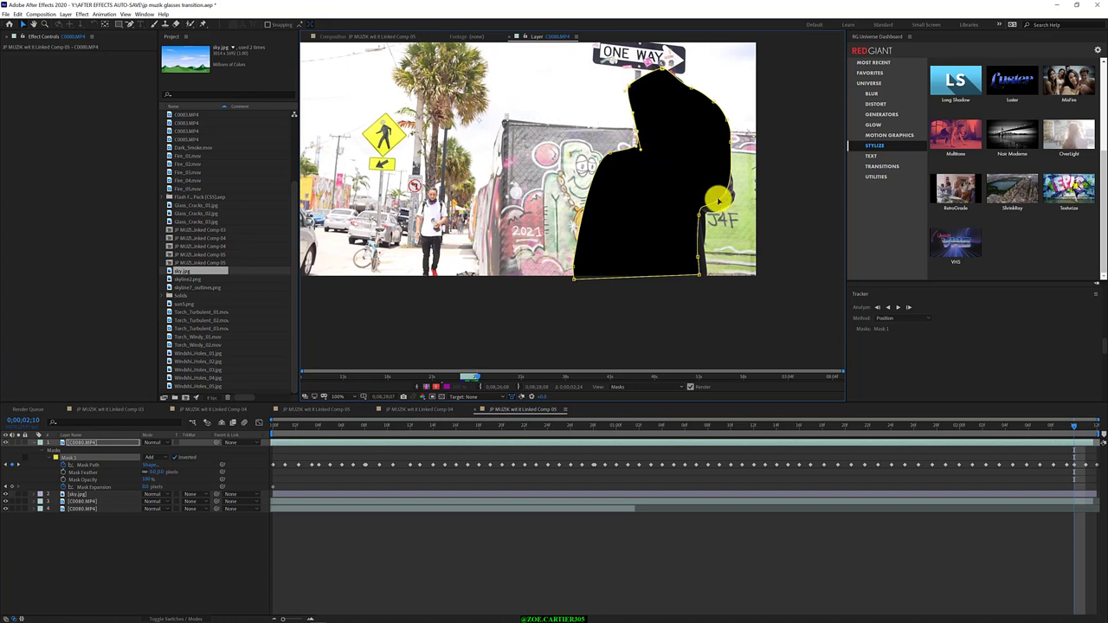
left_click_drag(718, 199, 699, 215)
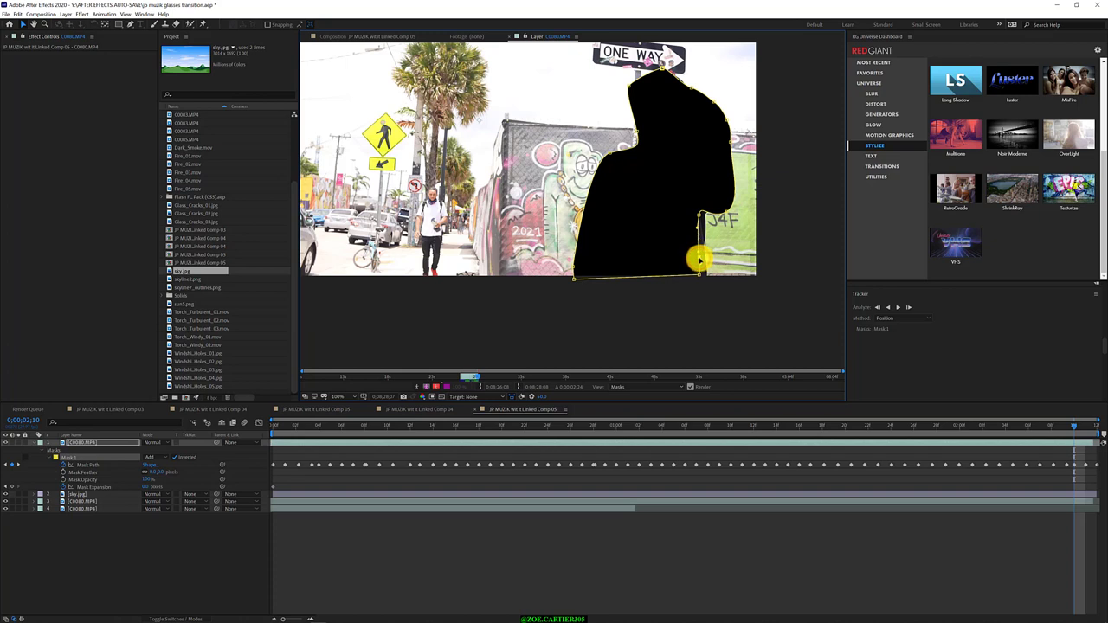
left_click(710, 295)
key("ctrl+z")
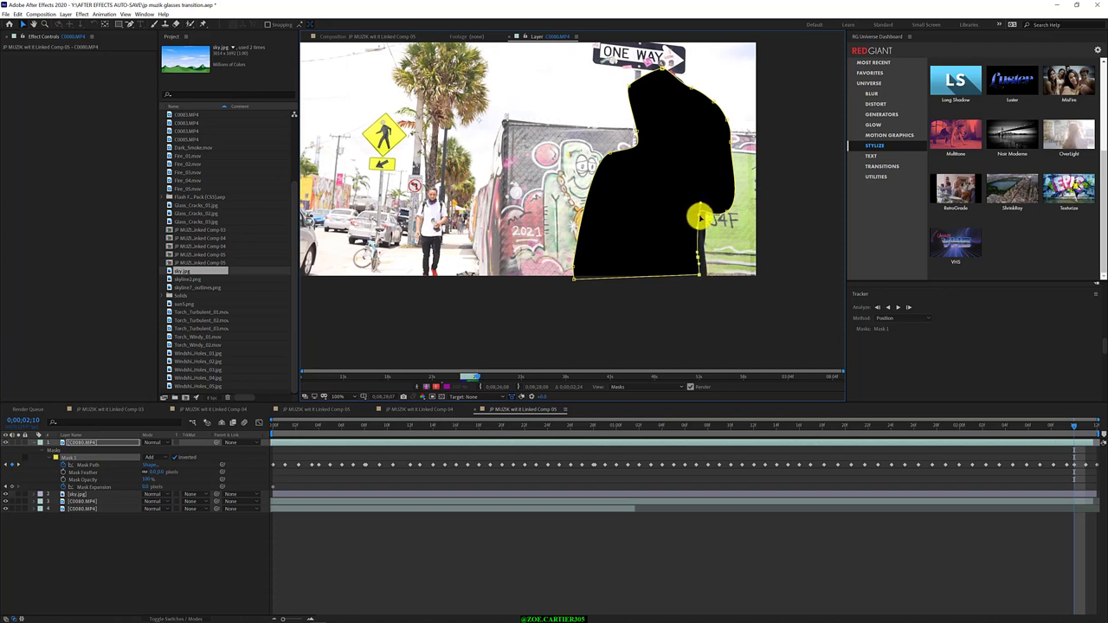
left_click_drag(698, 217, 709, 219)
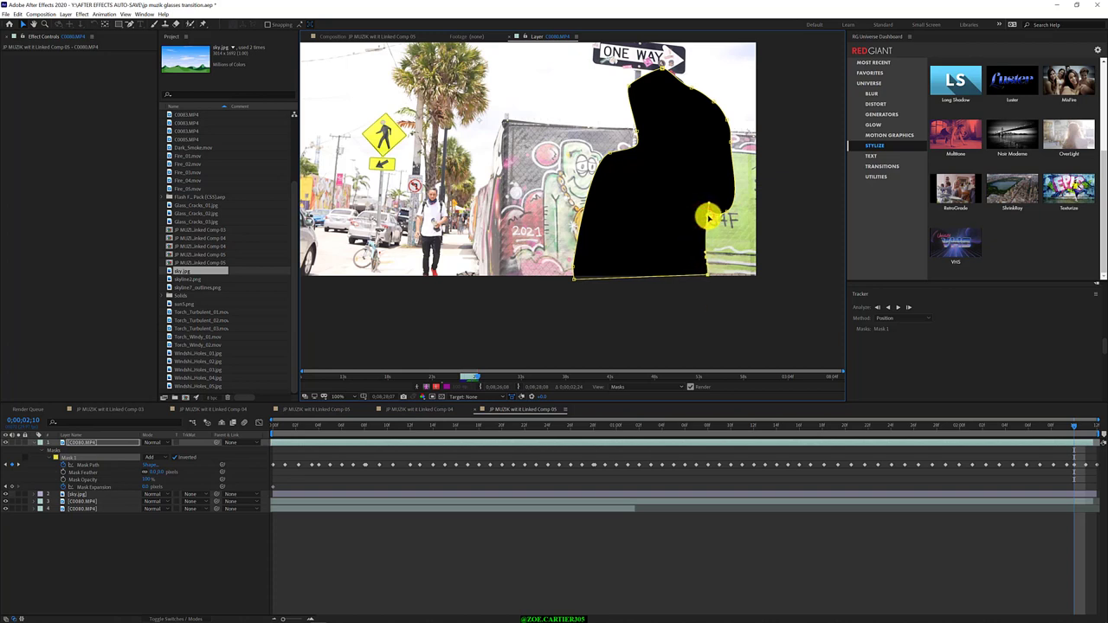
- On frame 0;00;02;09, move the right-edge points about 20 px right and the head-top points up-left
key("Page_Up")
mouse_move(728, 325)
left_mouse_down()
mouse_move(699, 182)
mouse_move(684, 180)
left_mouse_up()
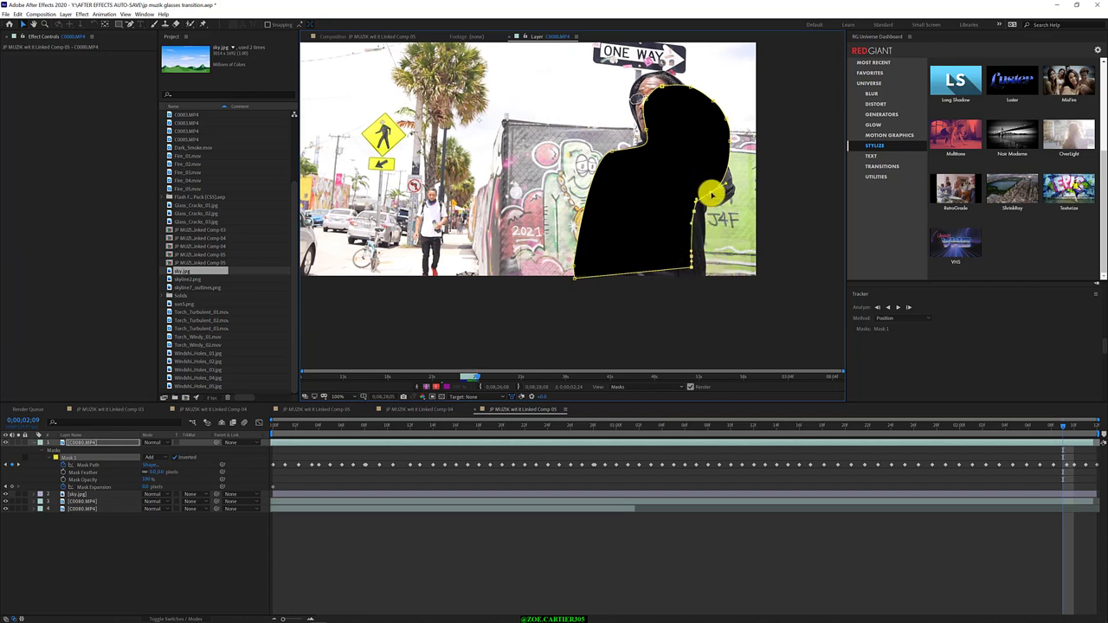
left_click_drag(711, 196, 729, 206)
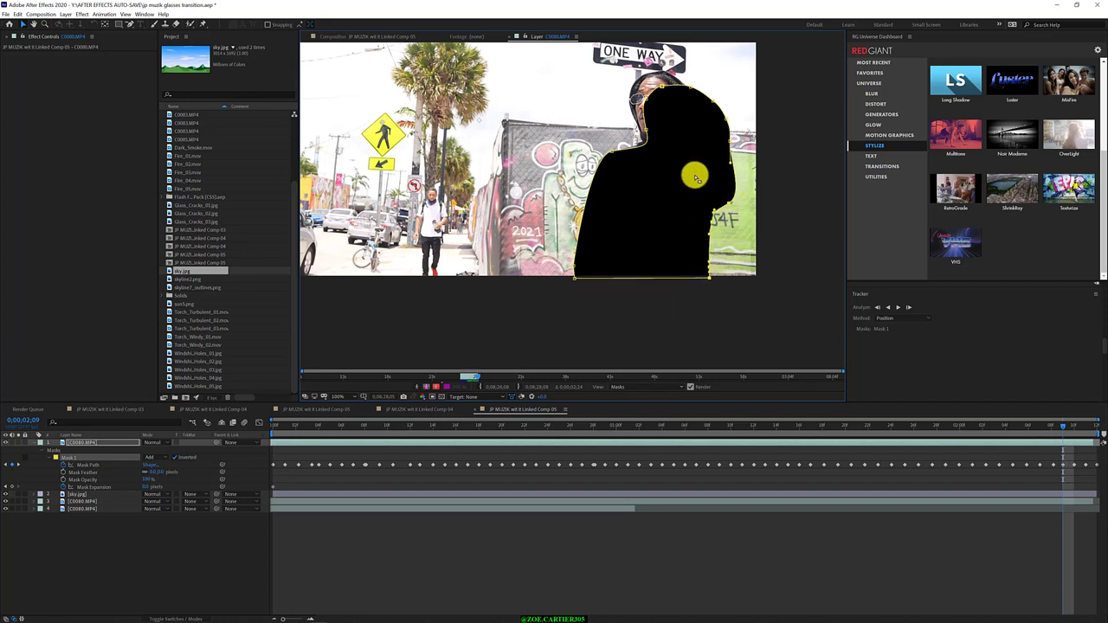
left_click_drag(695, 174, 601, 55)
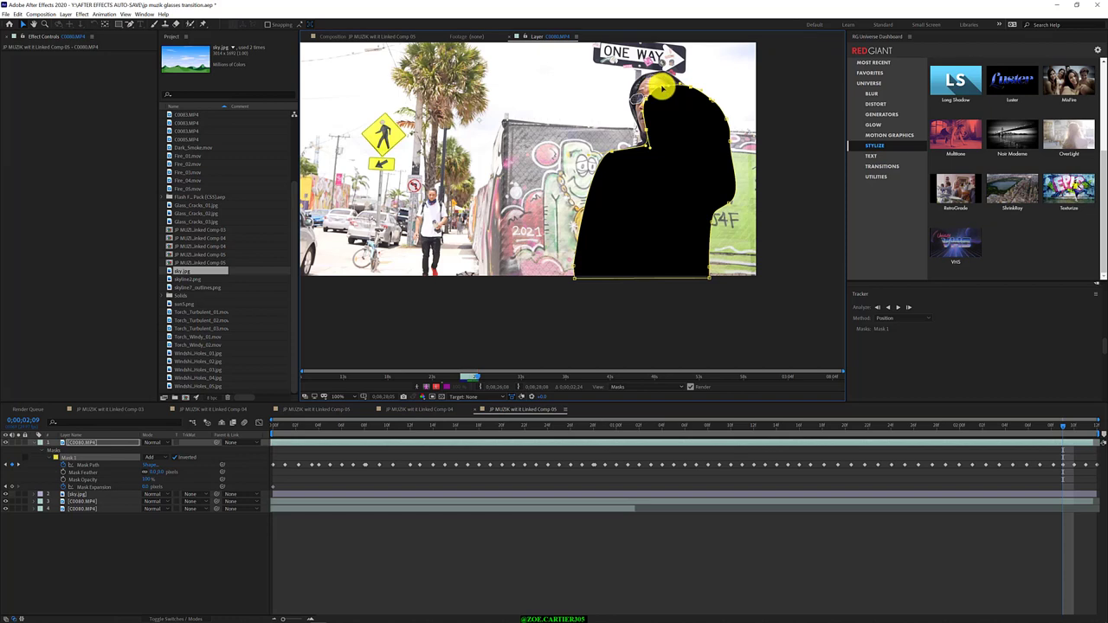
left_click_drag(663, 88, 648, 76)
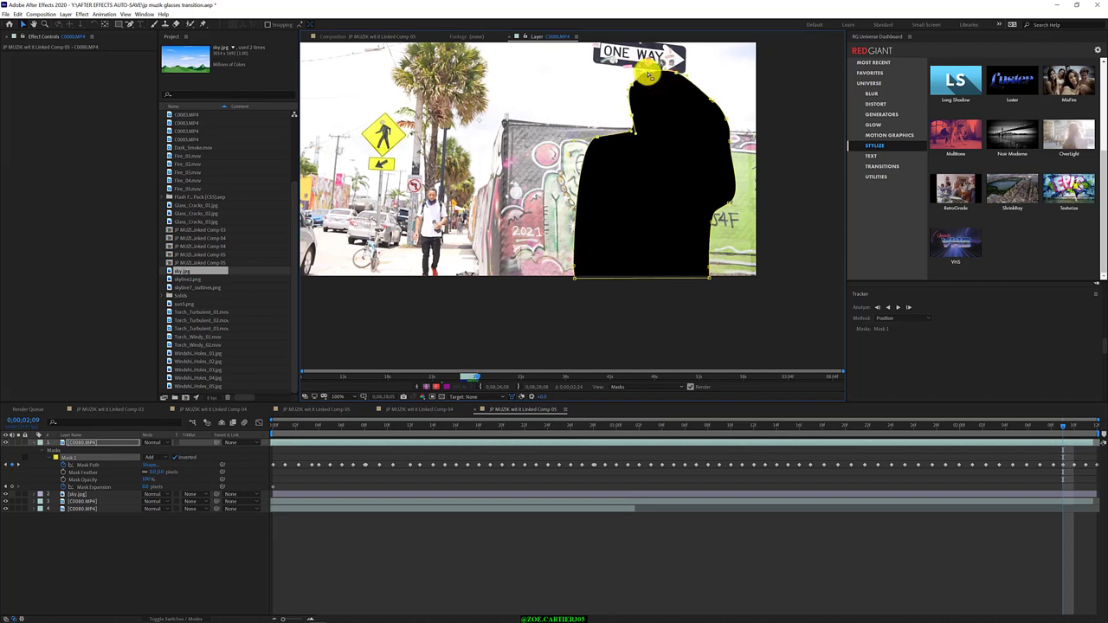
- On frame 0;00;02;08, widen the mask's right side and lower its bottom-right corner
key("Page_Up")
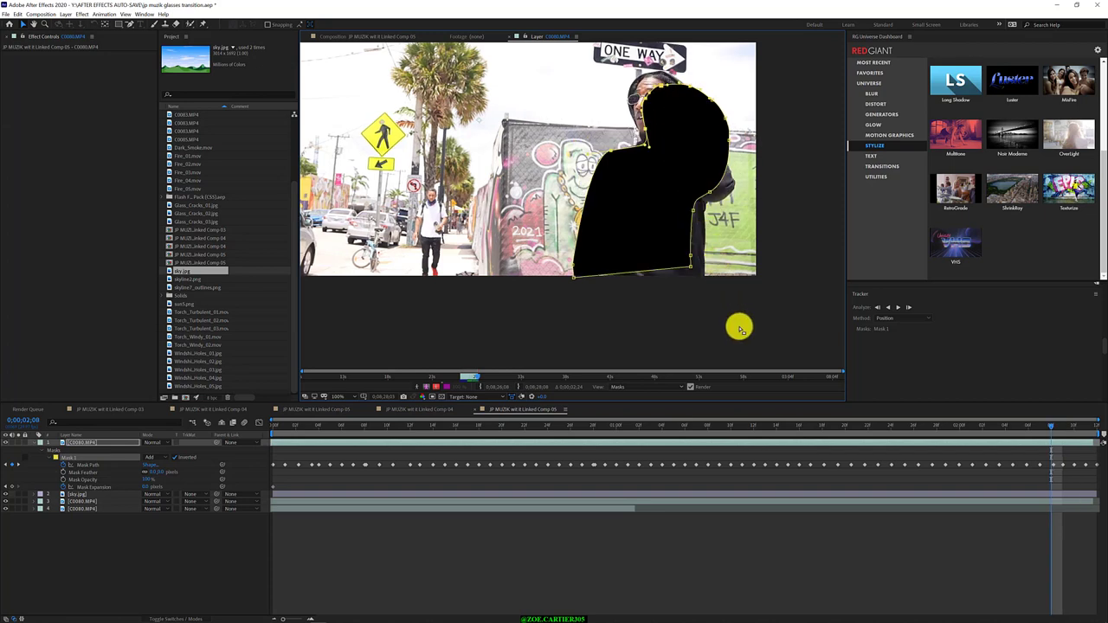
left_click_drag(738, 325, 685, 140)
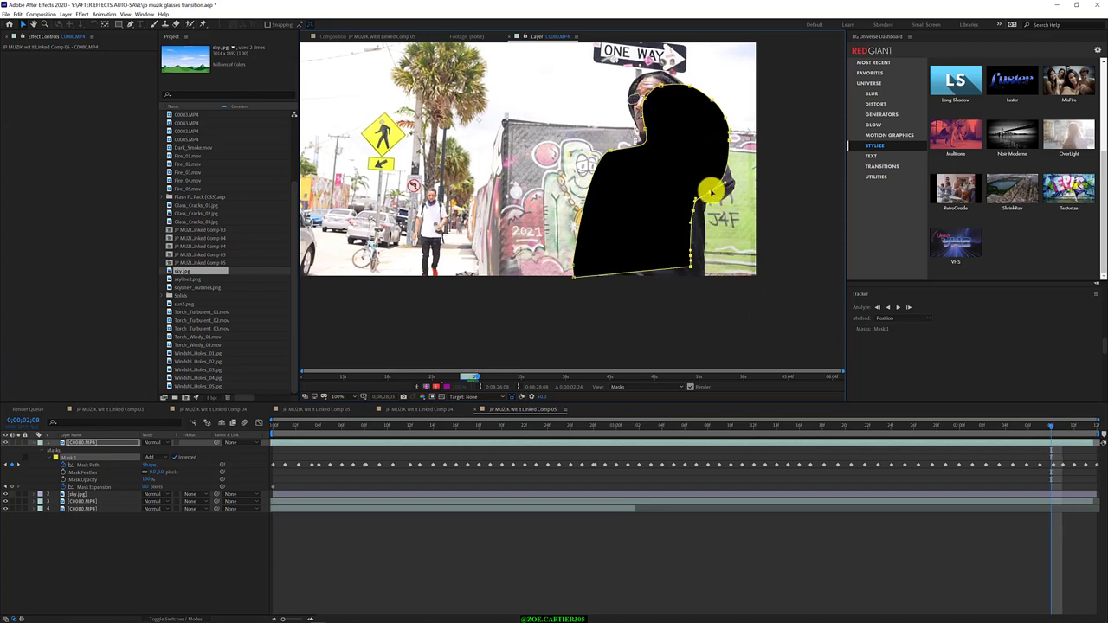
mouse_move(710, 190)
left_mouse_down()
mouse_move(719, 203)
mouse_move(705, 191)
left_mouse_up()
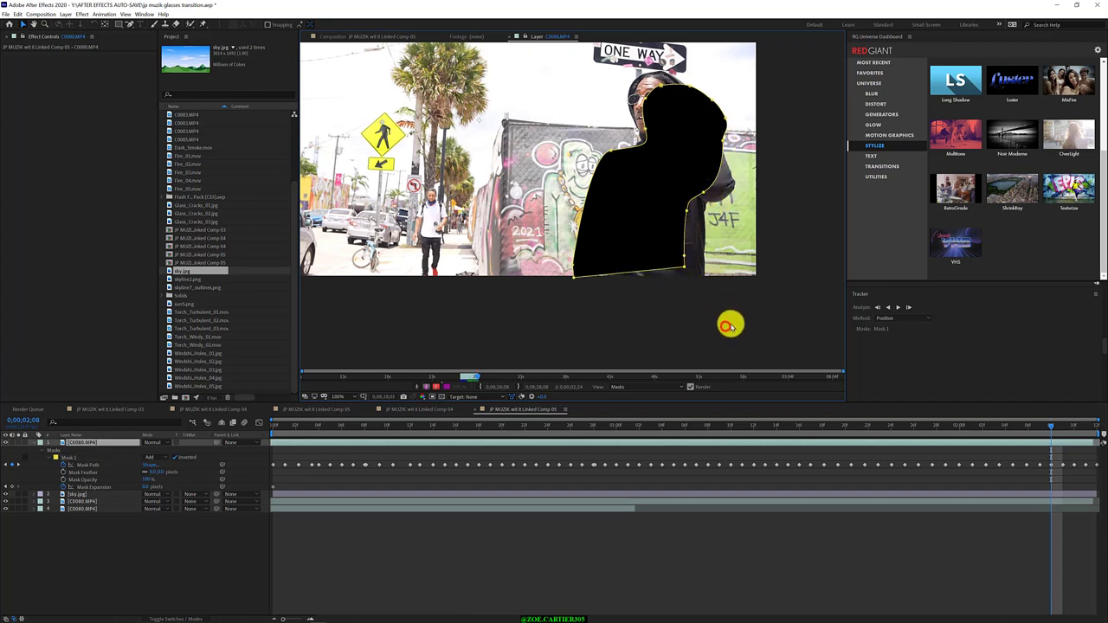
mouse_move(744, 316)
left_mouse_down()
mouse_move(666, 170)
mouse_move(719, 206)
mouse_move(730, 199)
left_mouse_up()
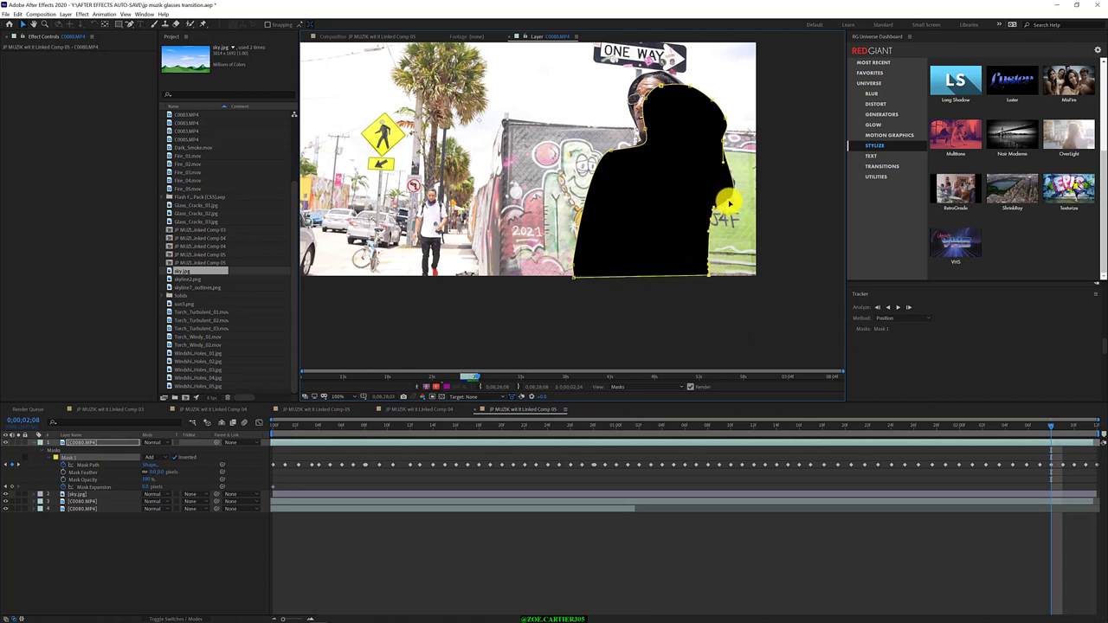
left_click(706, 295)
left_click_drag(709, 273, 706, 283)
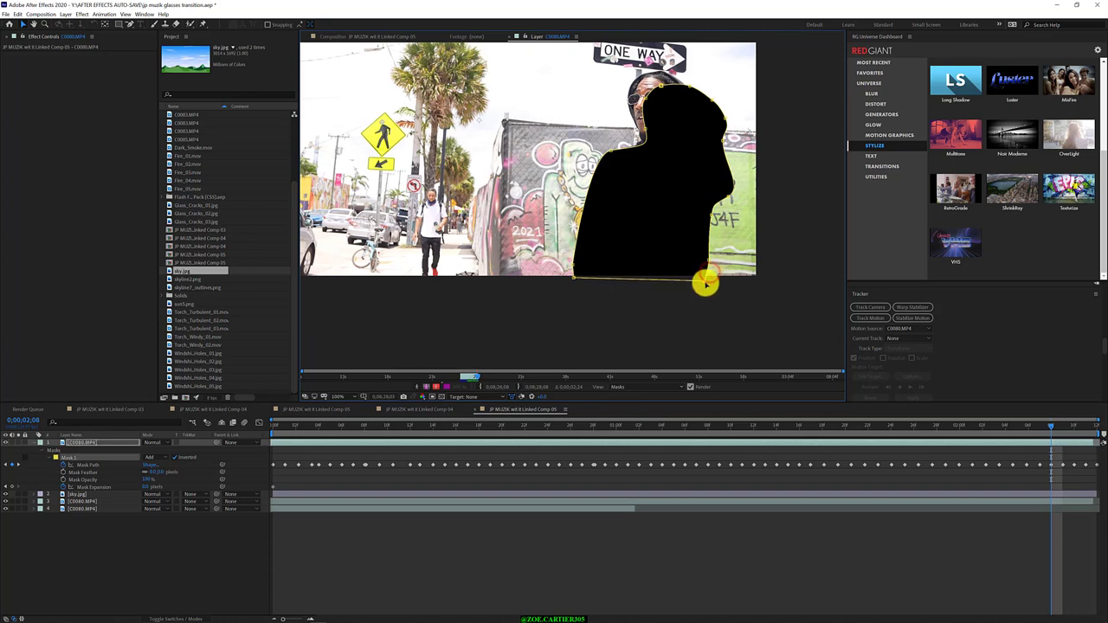
left_click(769, 318)
- Select and adjust the head-outline mask points so the upper-left edge curves over the head
left_click(721, 36)
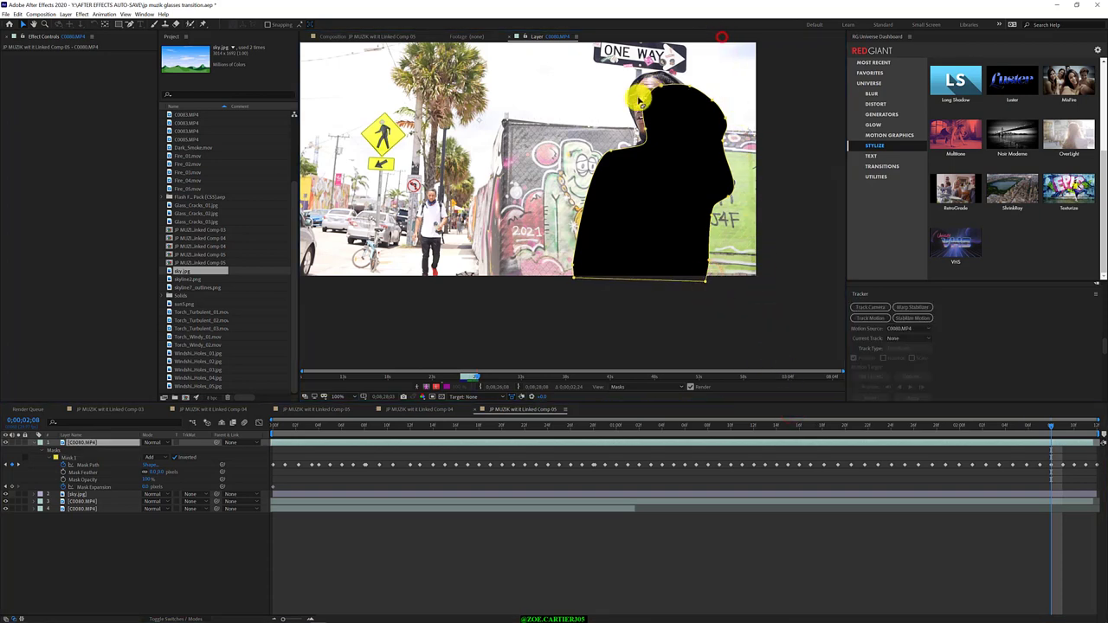
left_click_drag(602, 50, 692, 154)
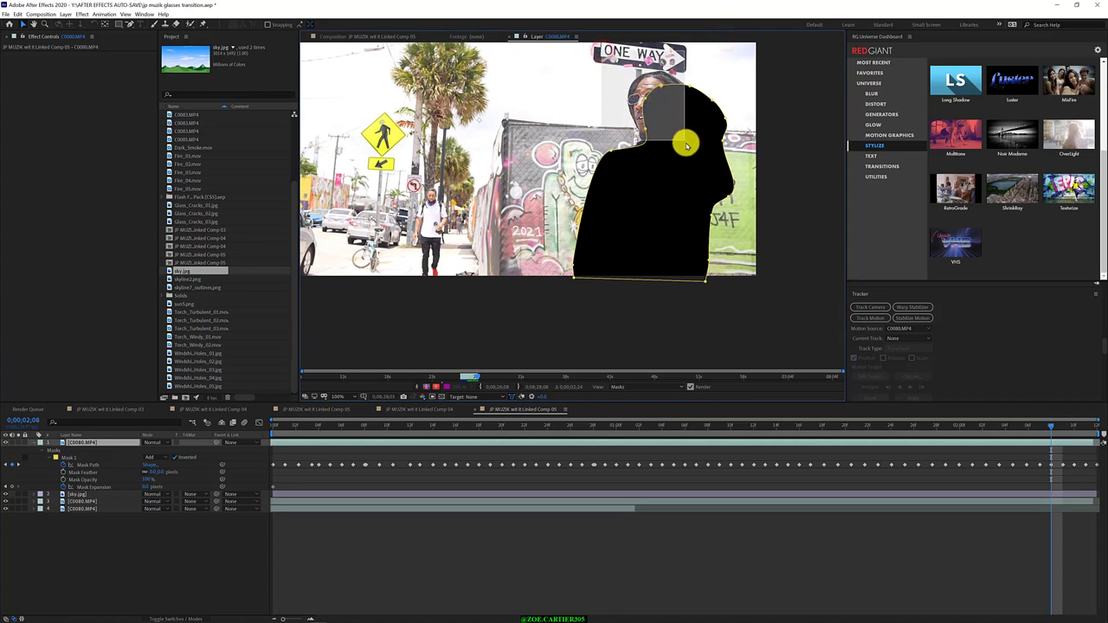
left_click(659, 85)
left_click_drag(660, 84, 653, 85)
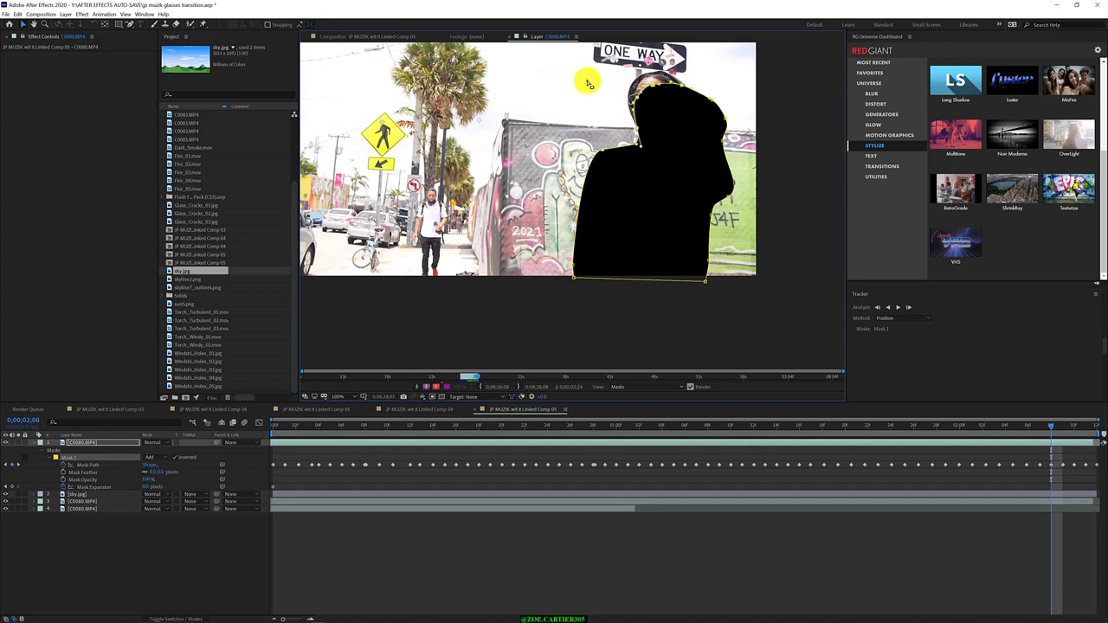
mouse_move(586, 77)
left_mouse_down()
mouse_move(697, 110)
mouse_move(642, 76)
left_mouse_up()
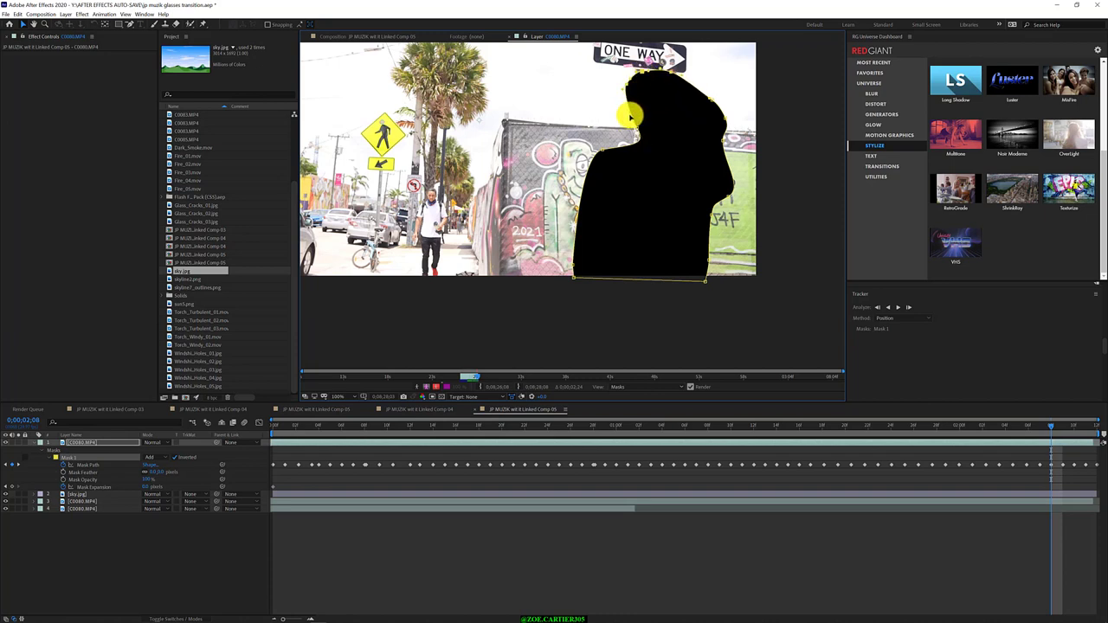
- On frame 0;00;02;07, reshape the head-top outline to uncover the face and wrap the head
key("Page_Up")
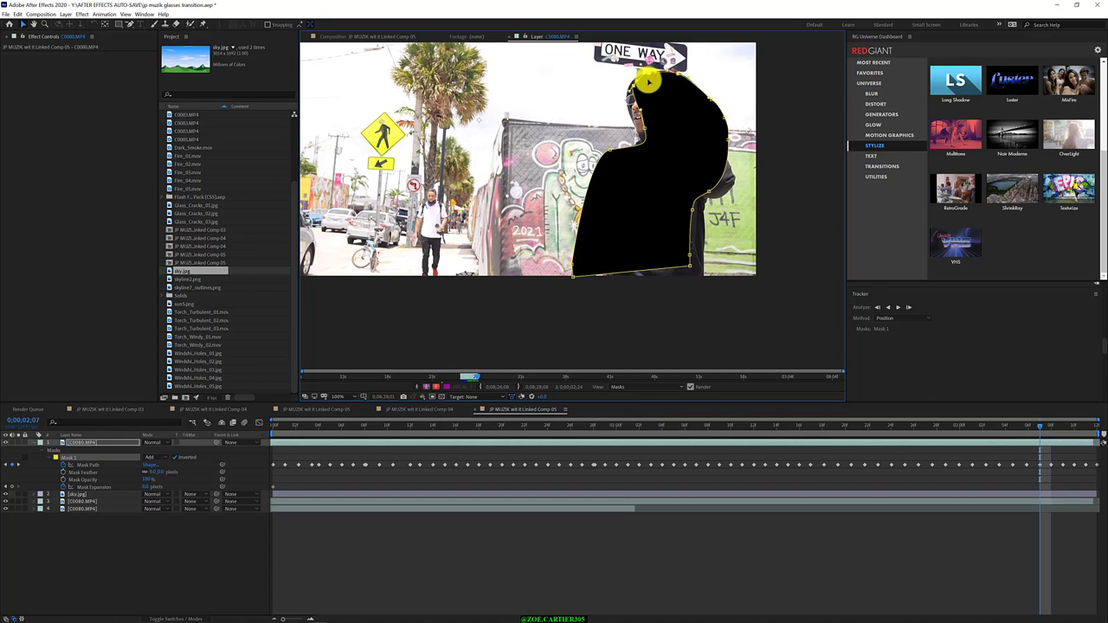
left_click_drag(652, 90, 660, 93)
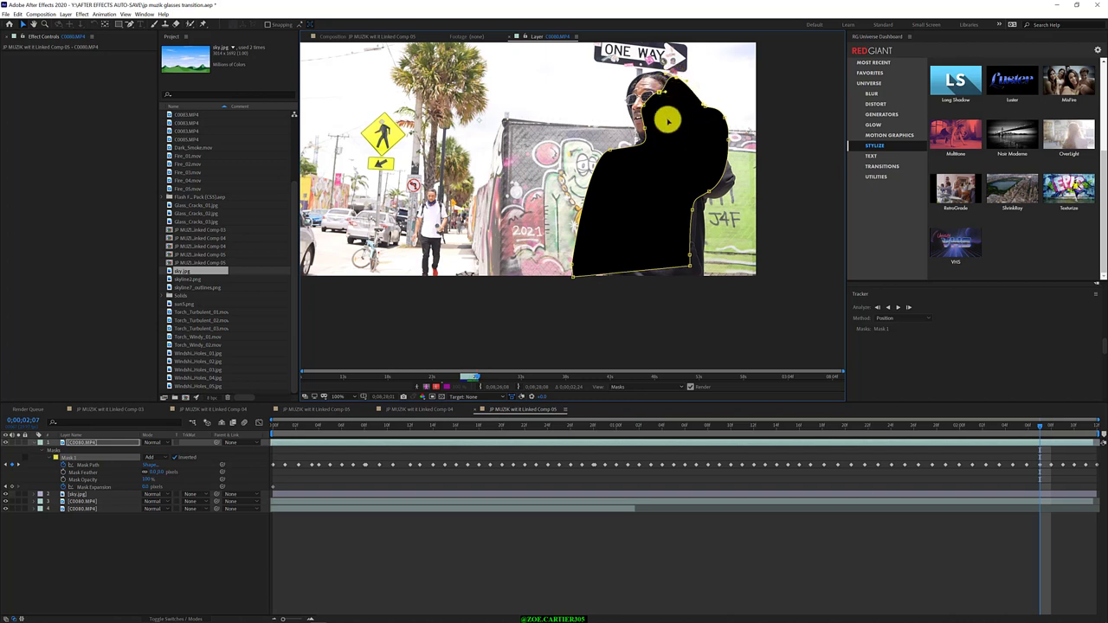
left_click(661, 151)
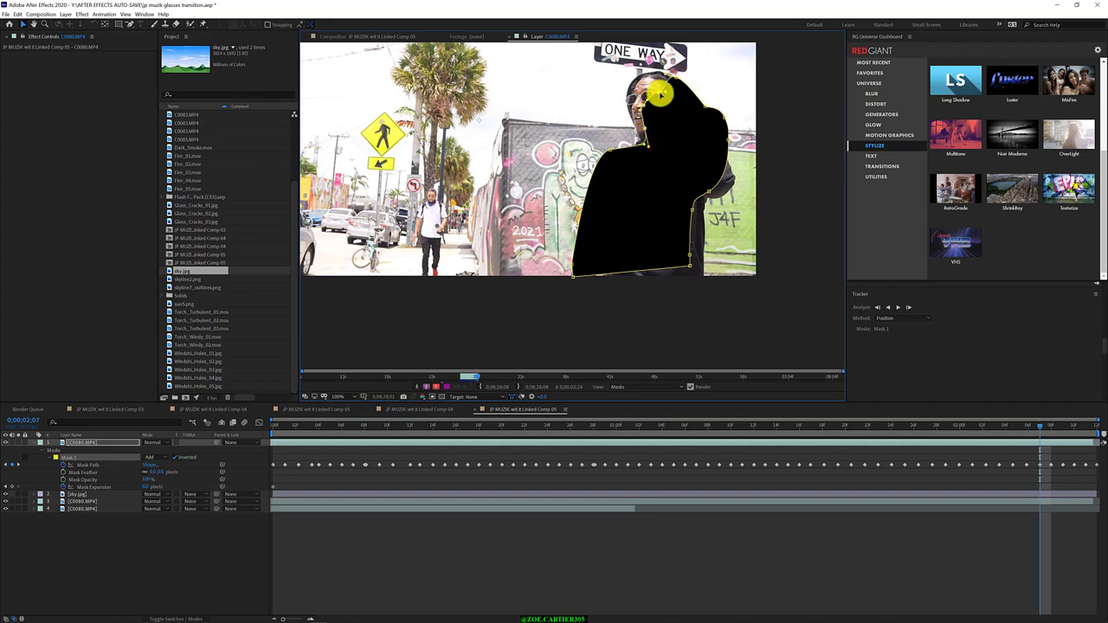
left_click_drag(650, 90, 651, 76)
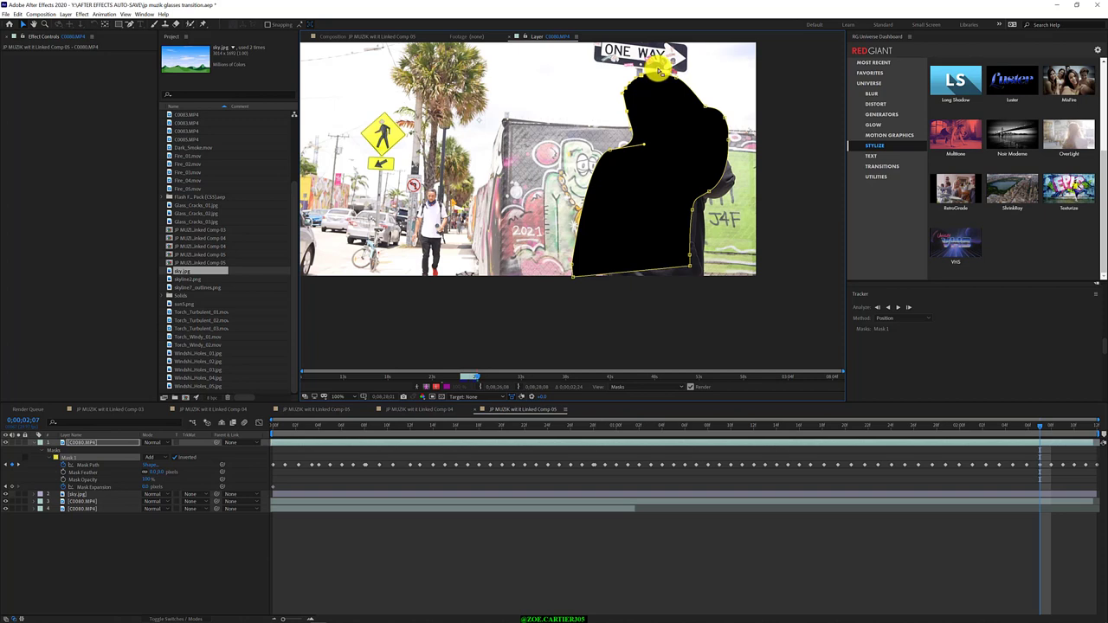
- Pull the mask's right-edge points inward so they follow the man's right arm
left_click_drag(783, 319, 663, 131)
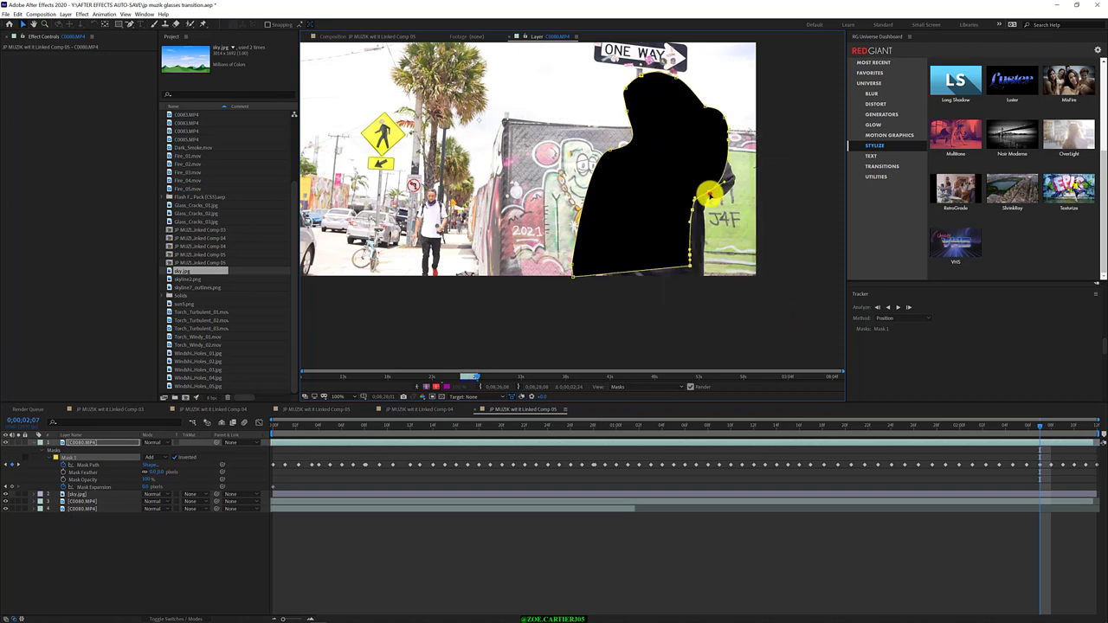
mouse_move(705, 190)
left_mouse_down()
mouse_move(692, 189)
mouse_move(702, 199)
left_mouse_up()
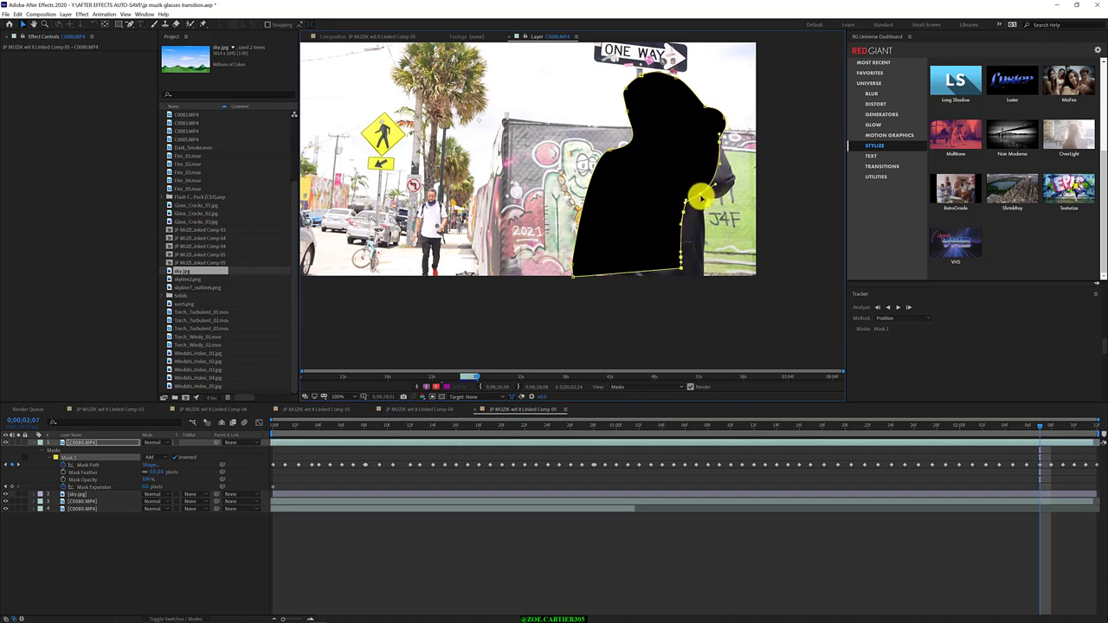
left_click(781, 253)
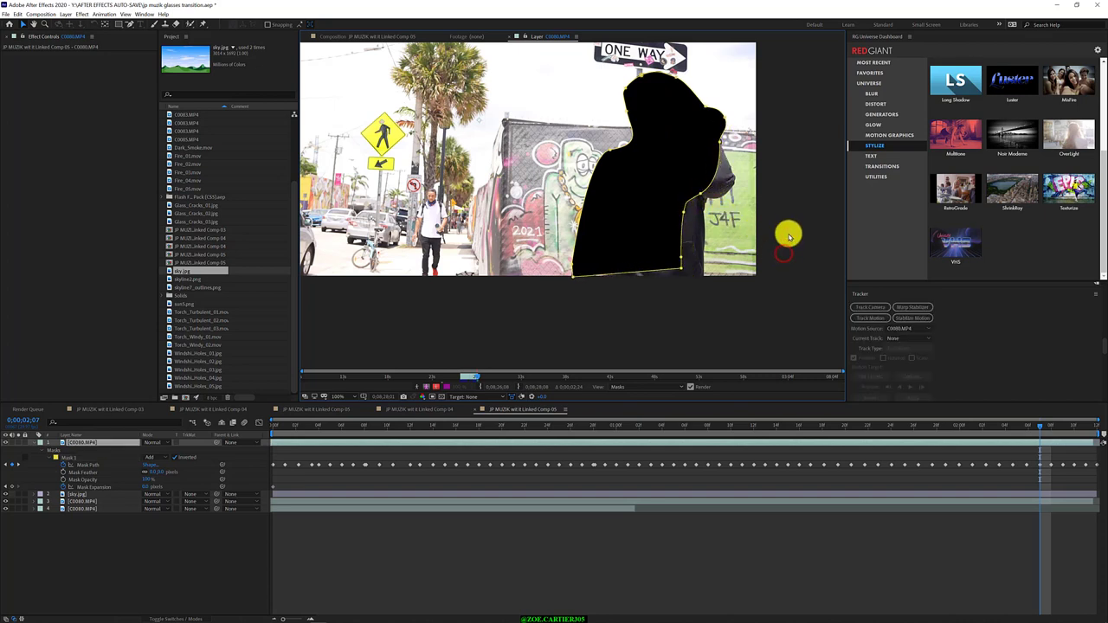
mouse_move(789, 225)
left_mouse_down()
mouse_move(675, 138)
mouse_move(719, 147)
left_mouse_up()
left_click(770, 188)
left_click(699, 199)
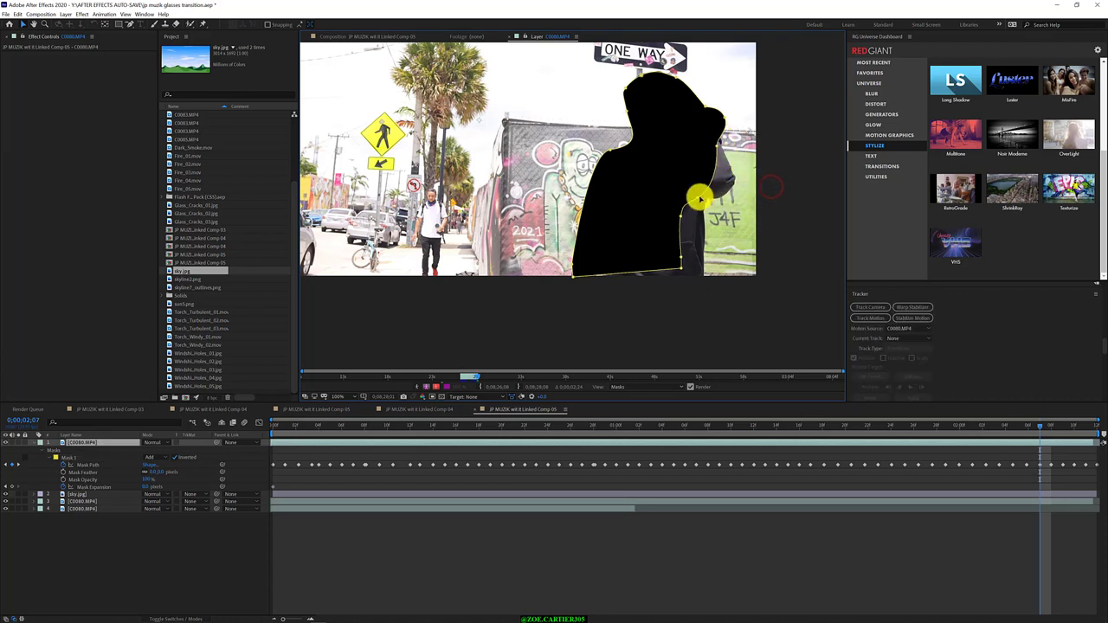
mouse_move(698, 199)
left_mouse_down()
mouse_move(717, 152)
mouse_move(721, 186)
mouse_move(724, 176)
left_mouse_up()
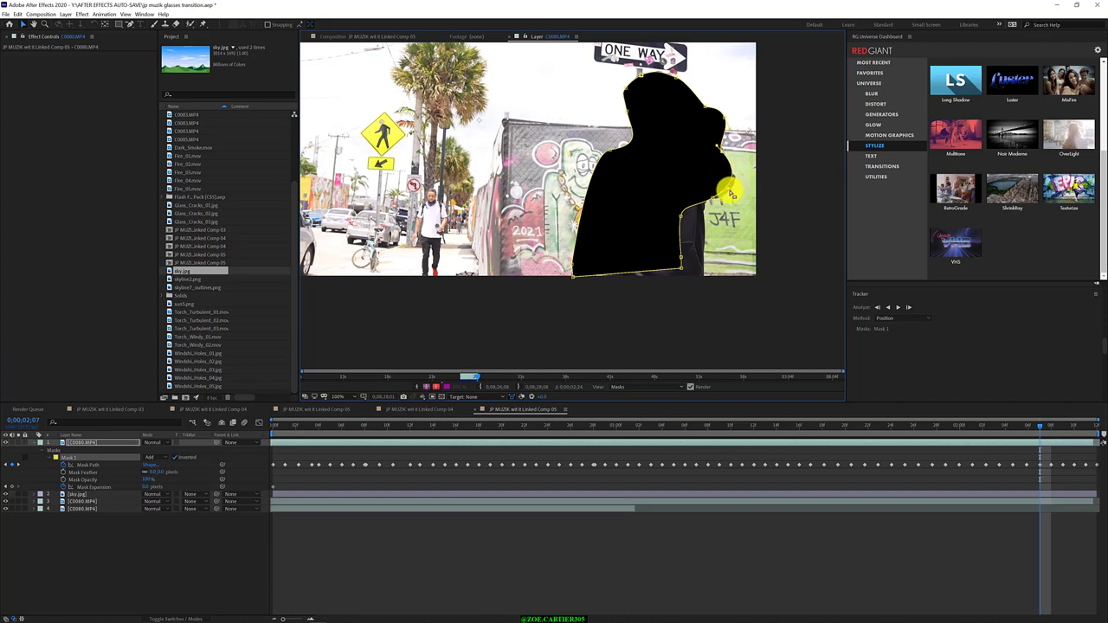
mouse_move(732, 192)
left_mouse_down()
mouse_move(741, 200)
mouse_move(698, 239)
mouse_move(706, 289)
left_mouse_up()
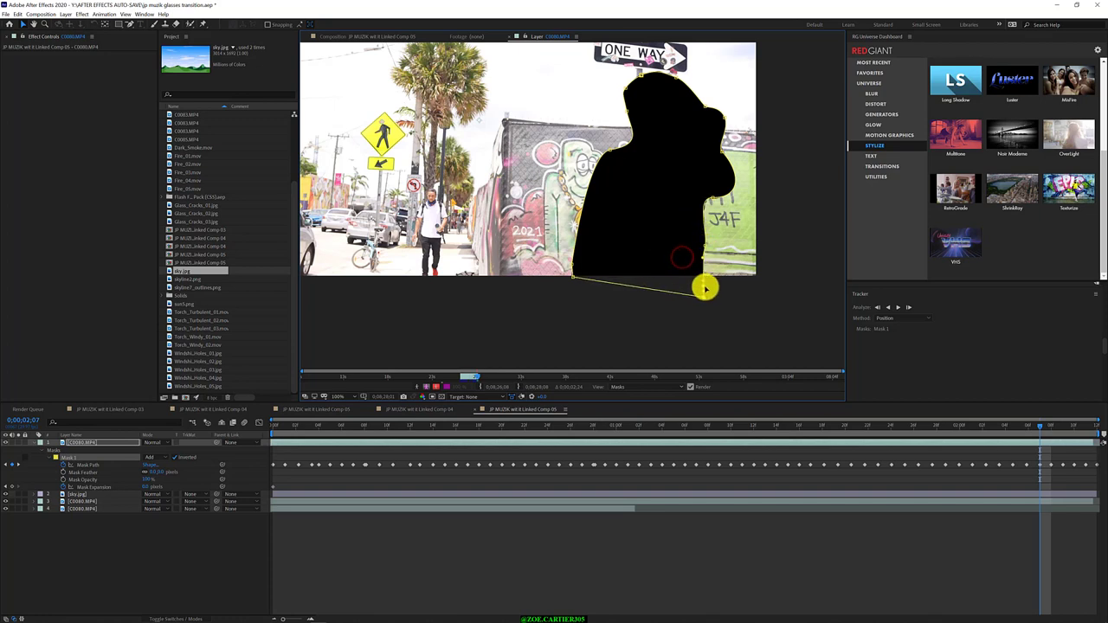
- Drop the mask's bottom-left corner below the footage
left_click(594, 295)
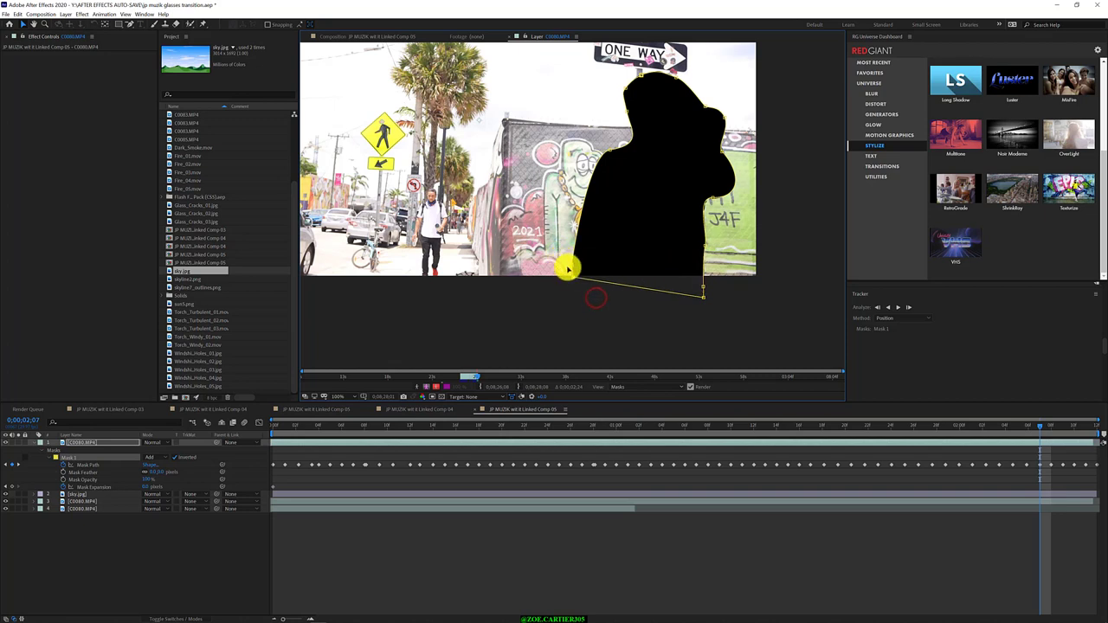
left_click(574, 279)
left_click_drag(574, 279, 571, 295)
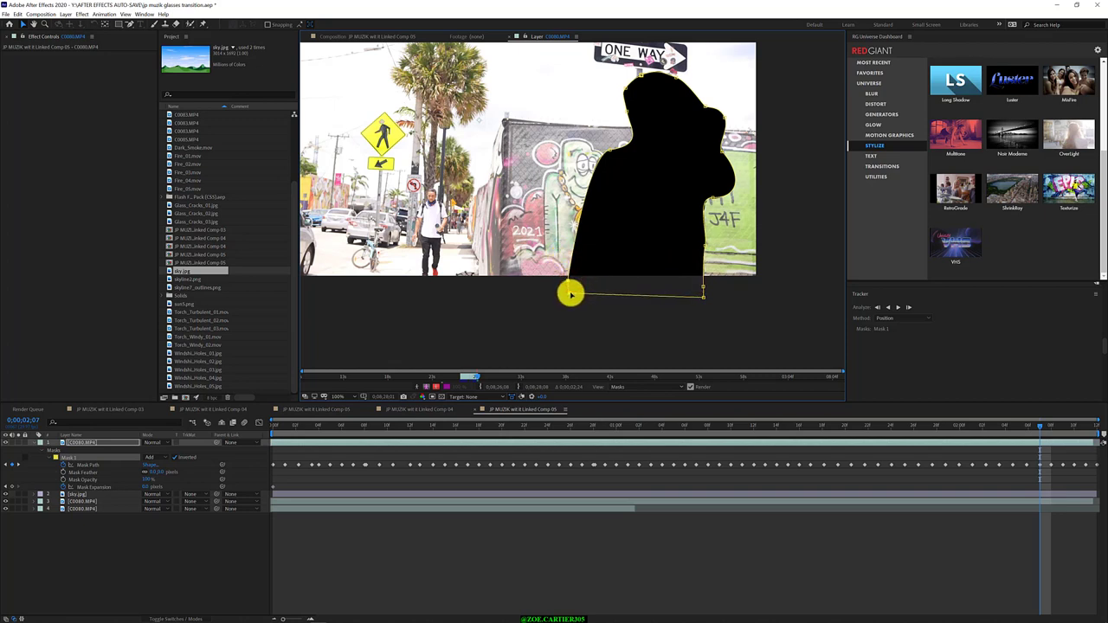
left_click(738, 304)
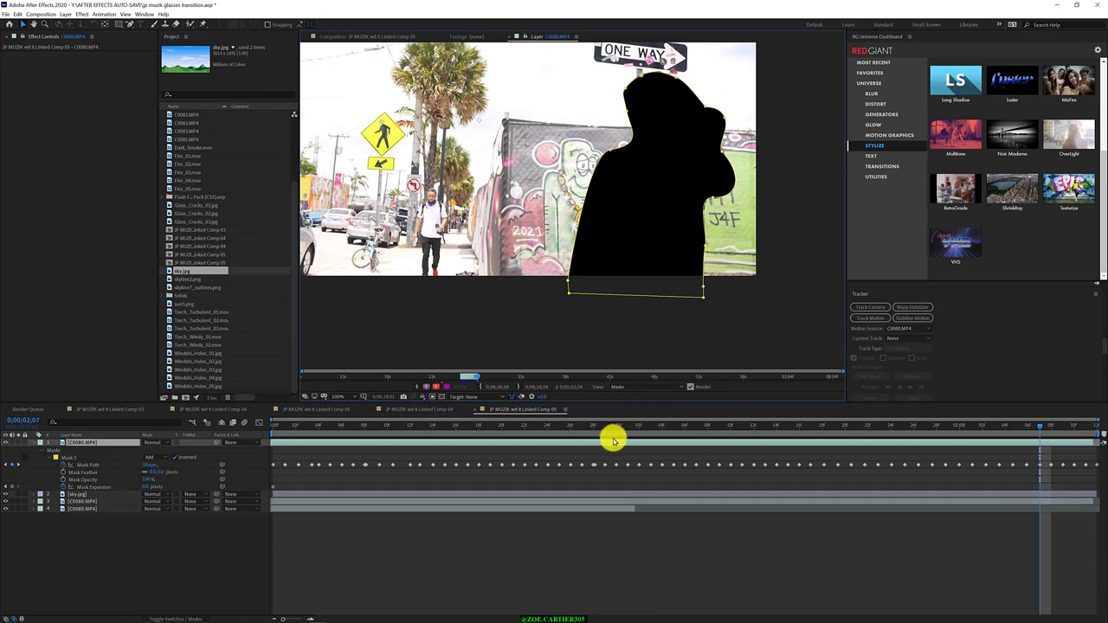
- Step back to the earlier frames and refit the head points up-left and right-edge points to the shoulder
key("Page_Up")
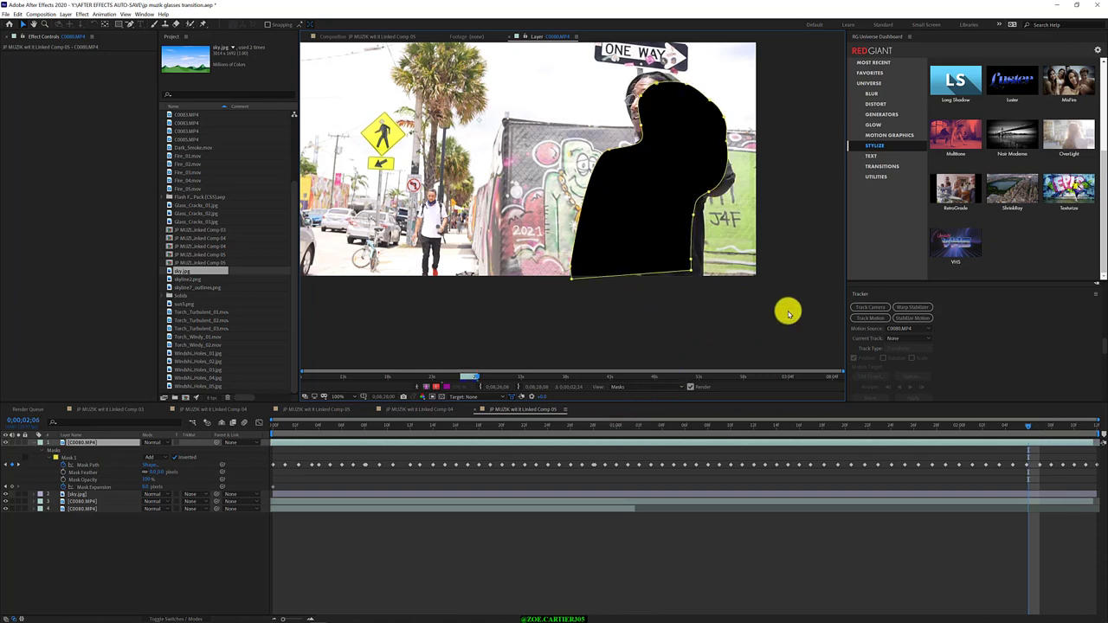
key("Page_Up")
key("Page_Up")
key("Page_Up")
key("Page_Up")
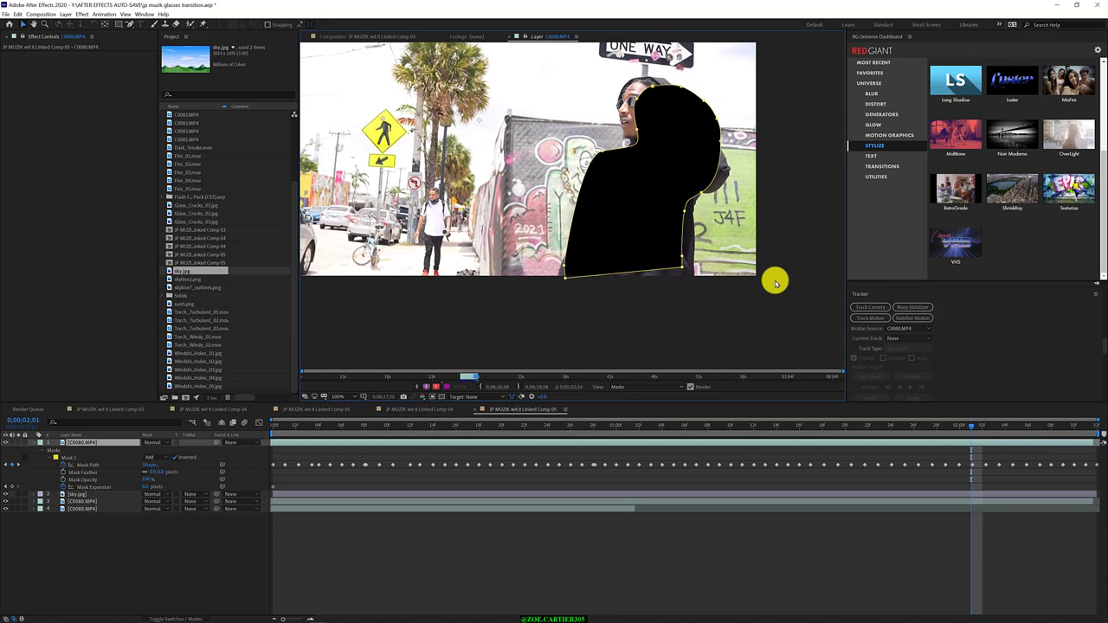
key("Page_Up")
key("Page_Up")
key("Page_Up")
key("Page_Up")
key("Page_Up")
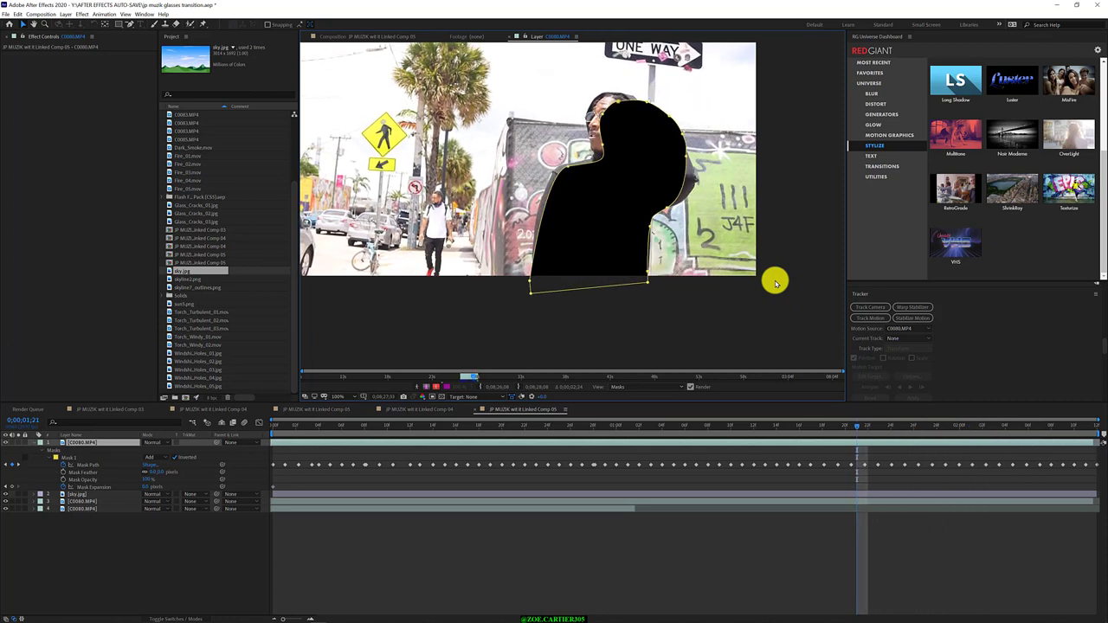
key("Page_Up")
key("Page_Up")
key("Page_Up")
key("Page_Up")
key("Page_Up")
key("Page_Up")
key("Page_Up")
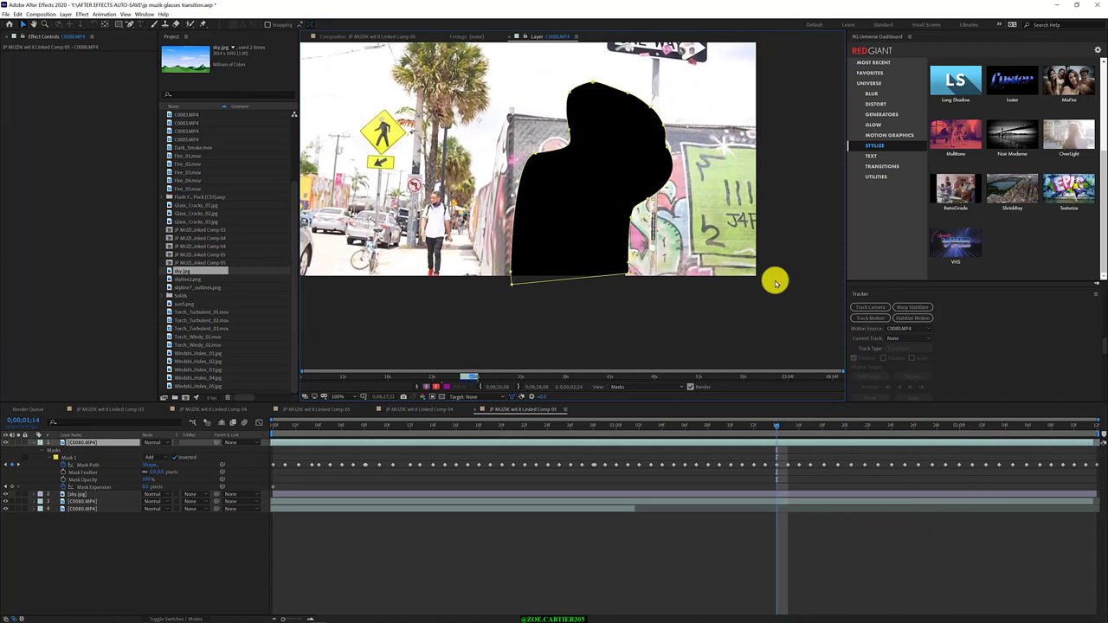
key("Page_Down")
key("Page_Down")
key("Page_Down")
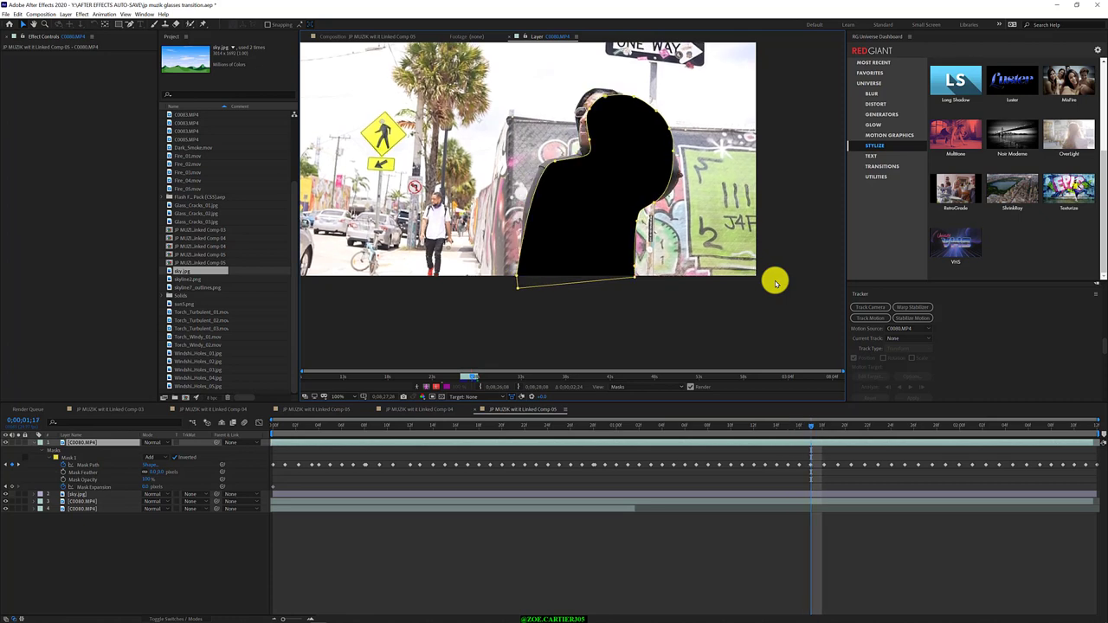
left_click_drag(540, 56, 644, 187)
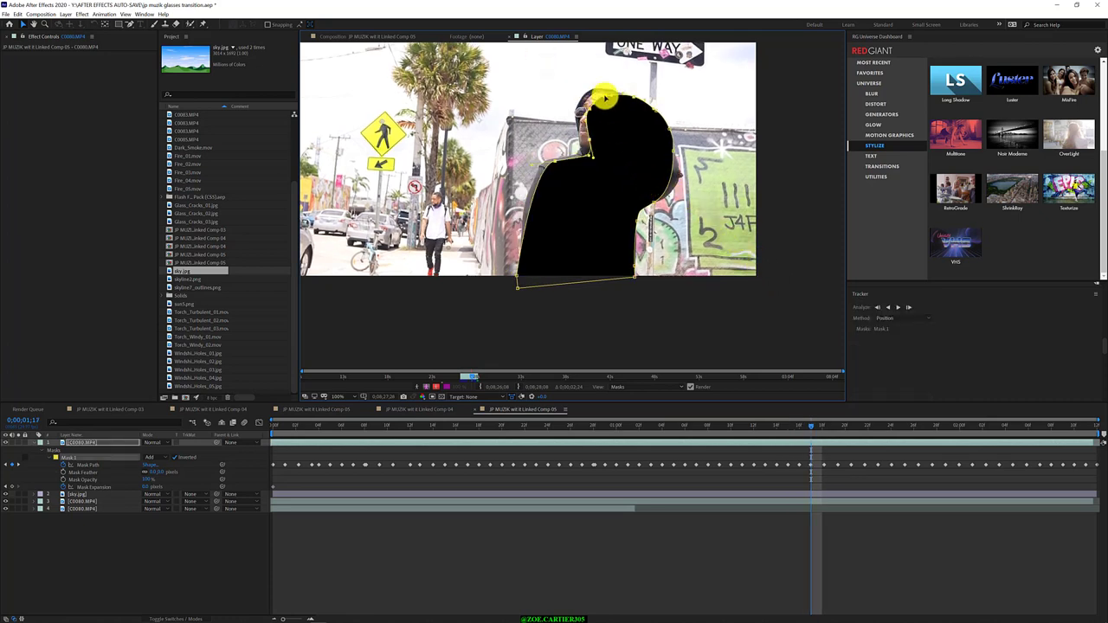
left_click(600, 98)
left_click_drag(600, 98, 590, 89)
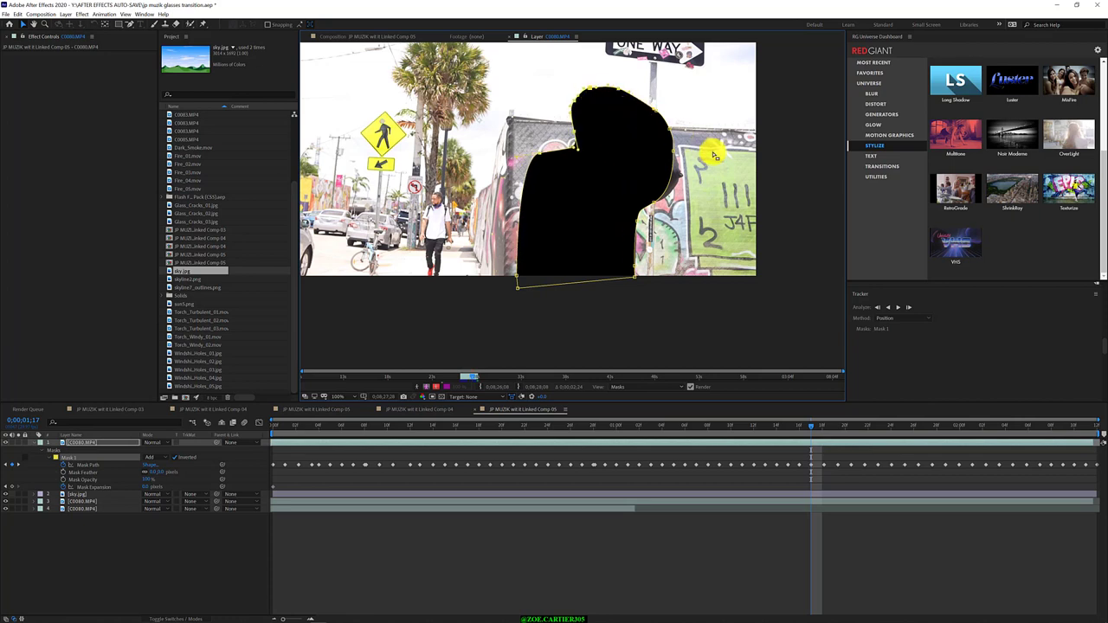
left_click_drag(672, 164, 641, 206)
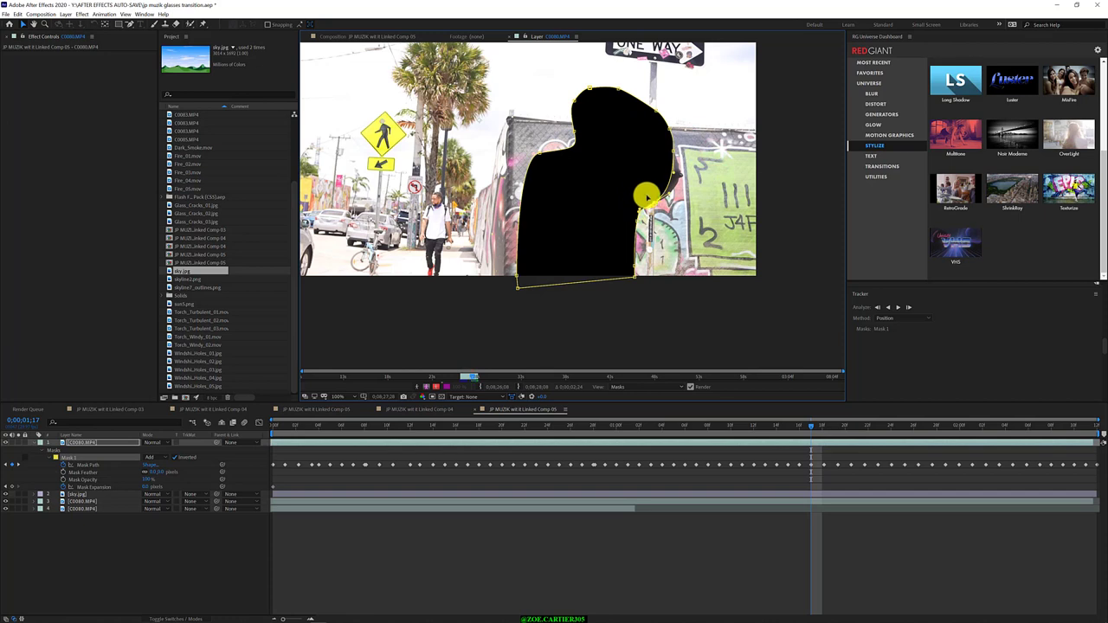
left_click(675, 154)
left_click_drag(674, 154, 677, 158)
left_click(677, 158)
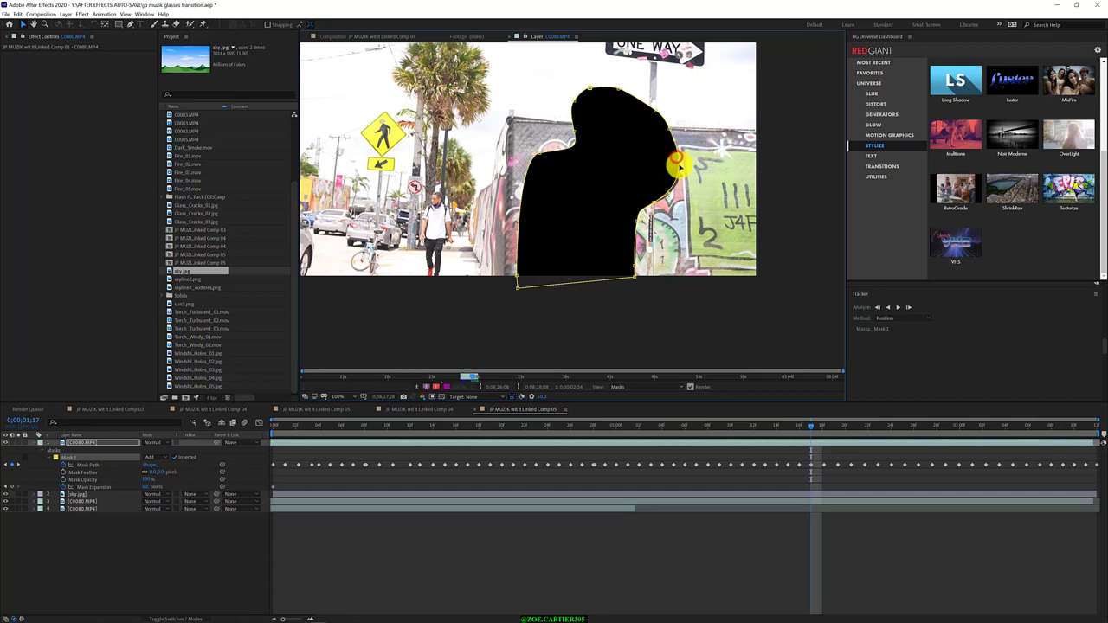
- On the next frame, reshape the mask's head-top outline and right-side points
key("ctrl+Down")
key("Page_Down")
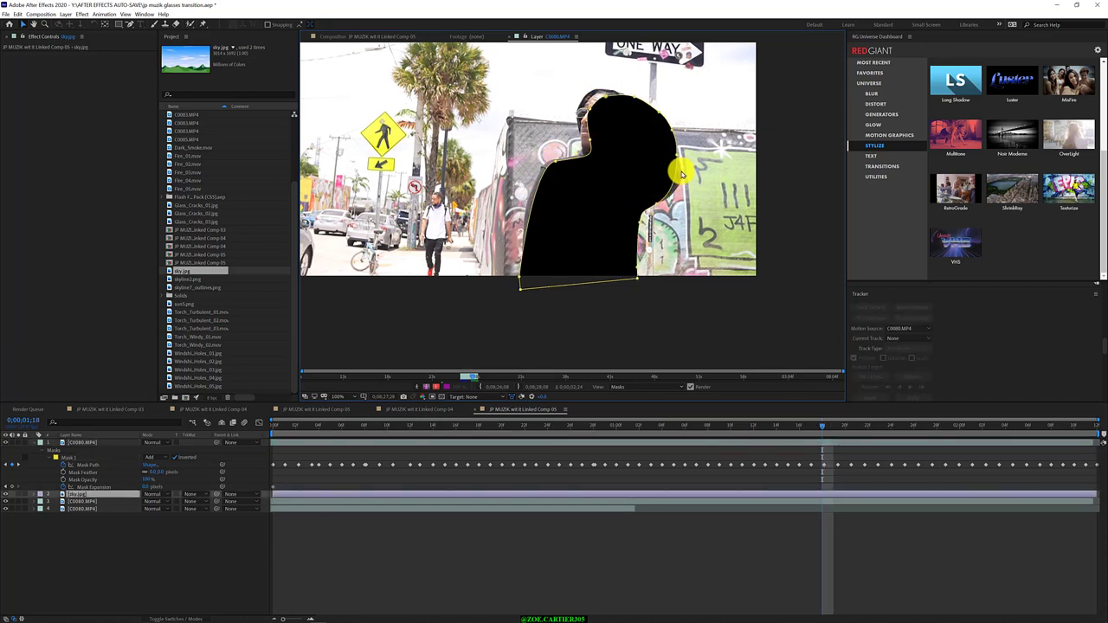
key("Page_Down")
key("Page_Up")
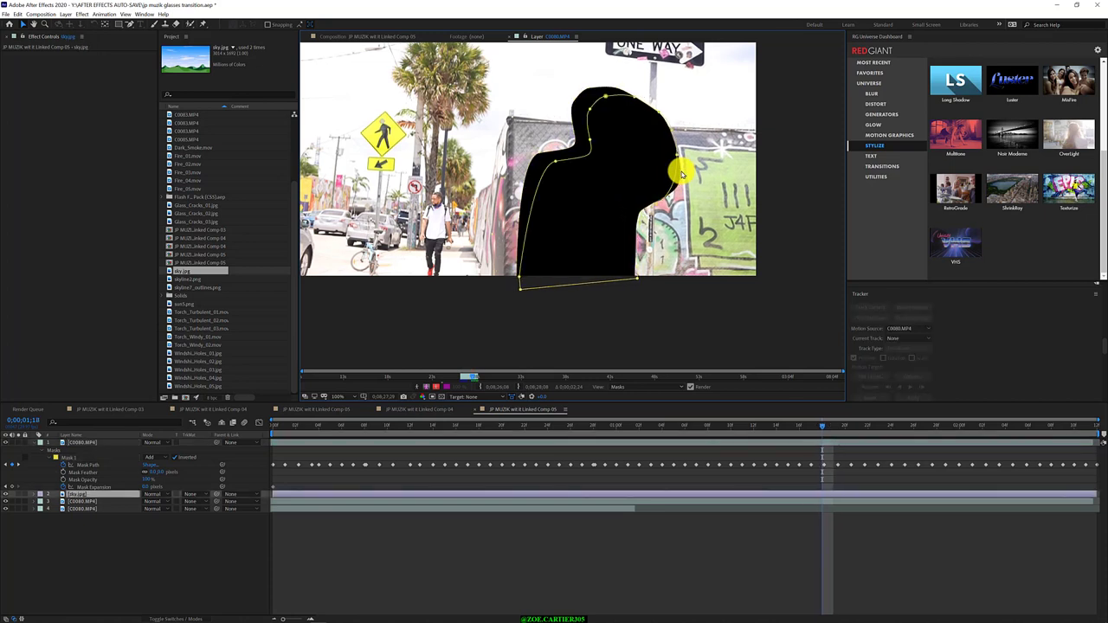
left_click_drag(545, 68, 632, 185)
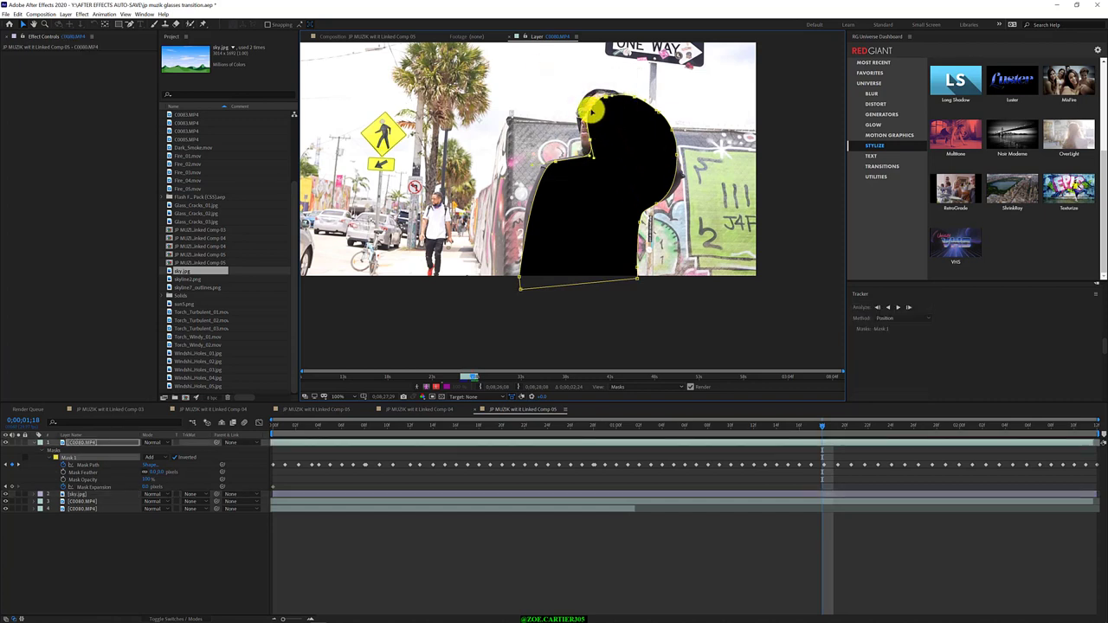
left_click_drag(590, 108, 615, 127)
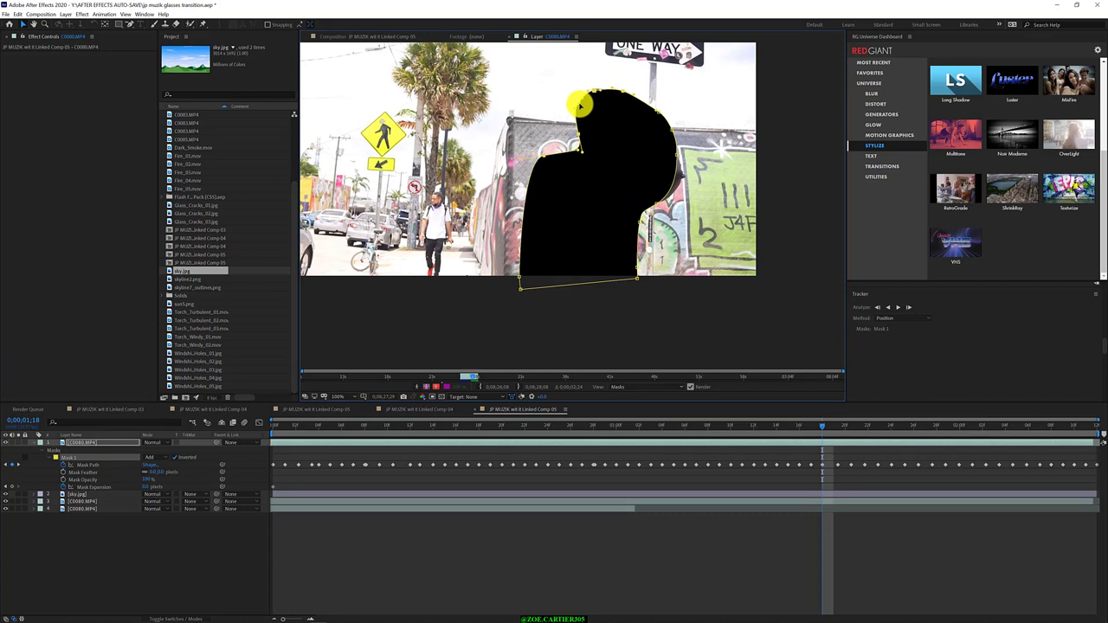
mouse_move(679, 201)
left_mouse_down()
mouse_move(634, 146)
mouse_move(678, 158)
mouse_move(694, 184)
left_mouse_up()
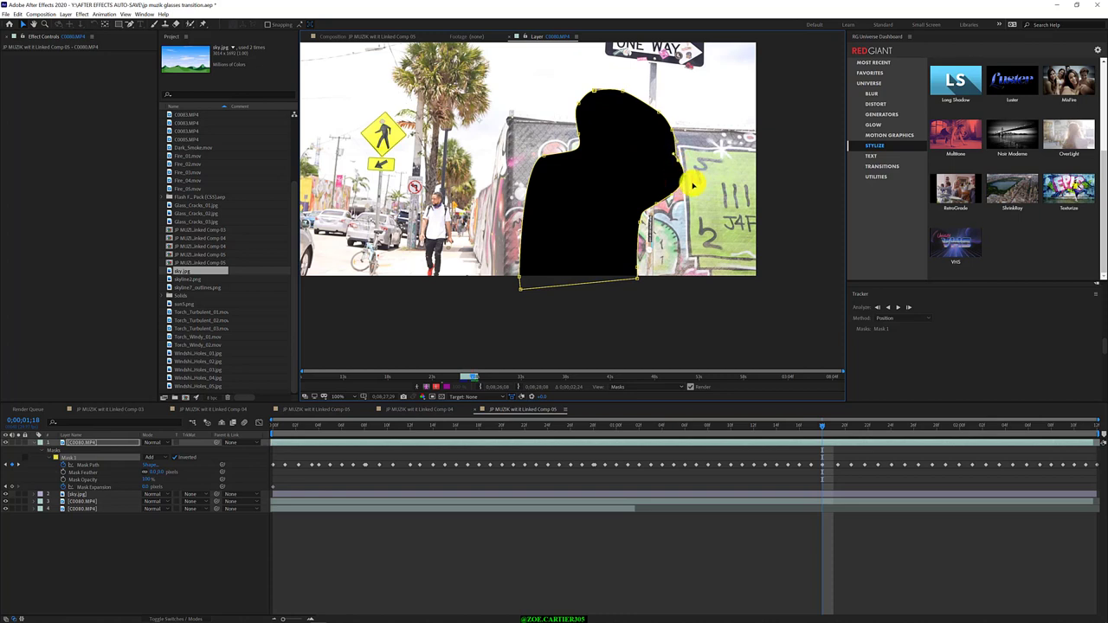
- Pull the head outline's left edge up and out, adjust the right side, and advance to 0;00;01;21
key("Page_Down")
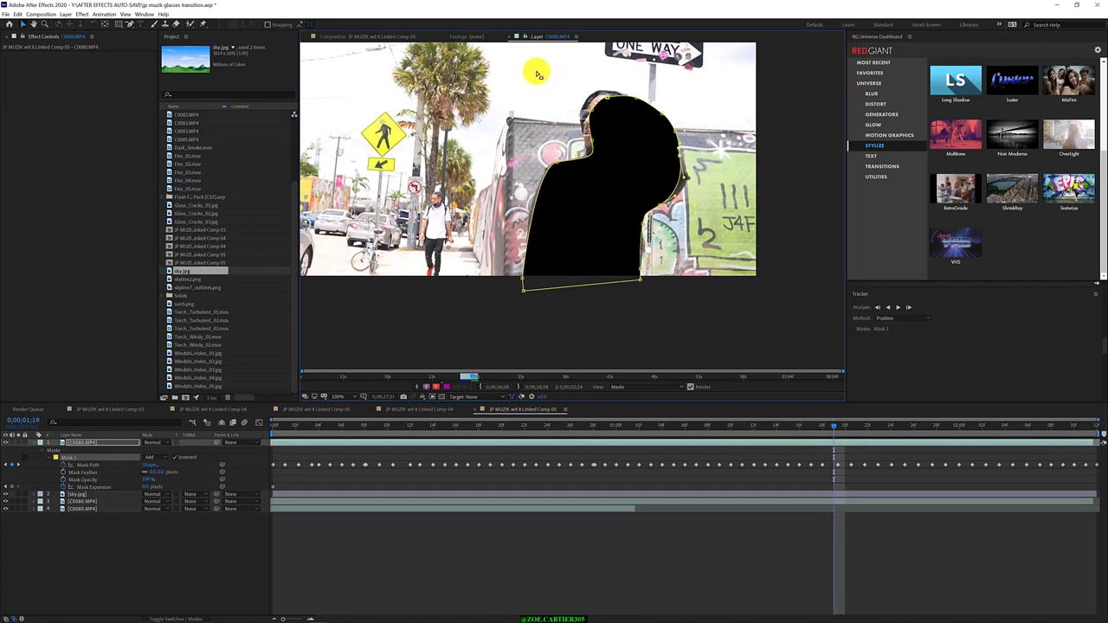
left_click_drag(633, 158, 601, 90)
key("Page_Down")
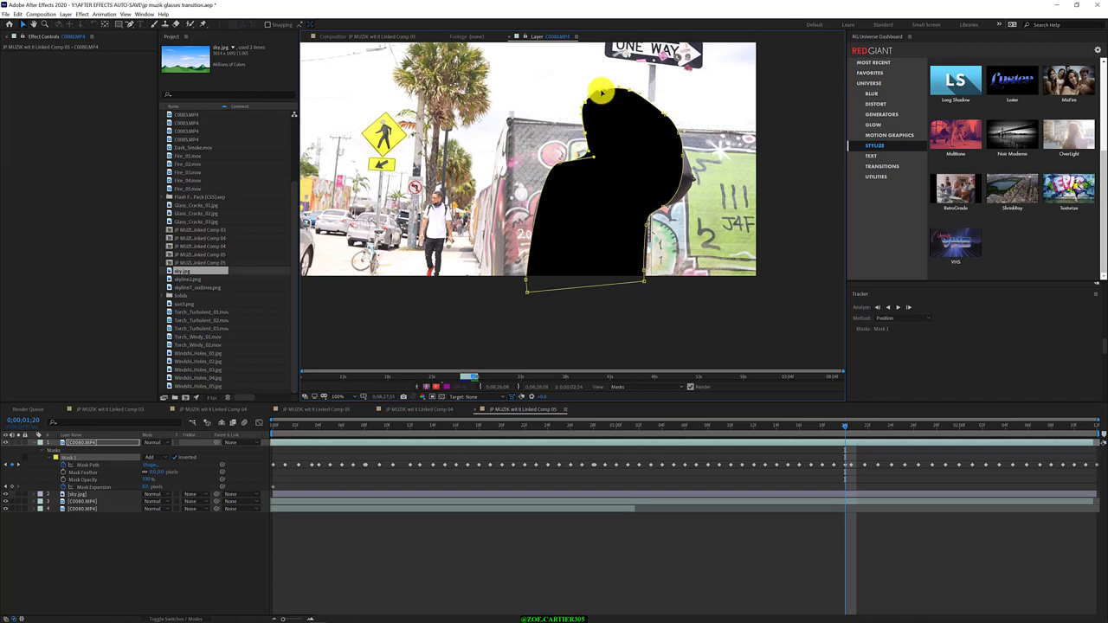
key("Page_Down")
key("Page_Up")
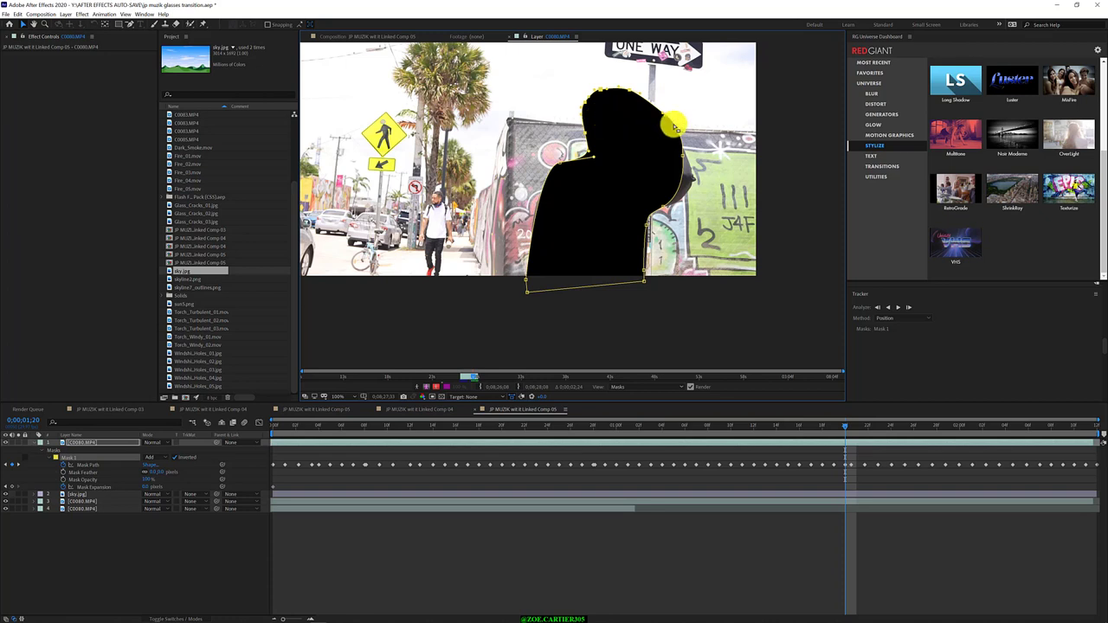
left_click(707, 128)
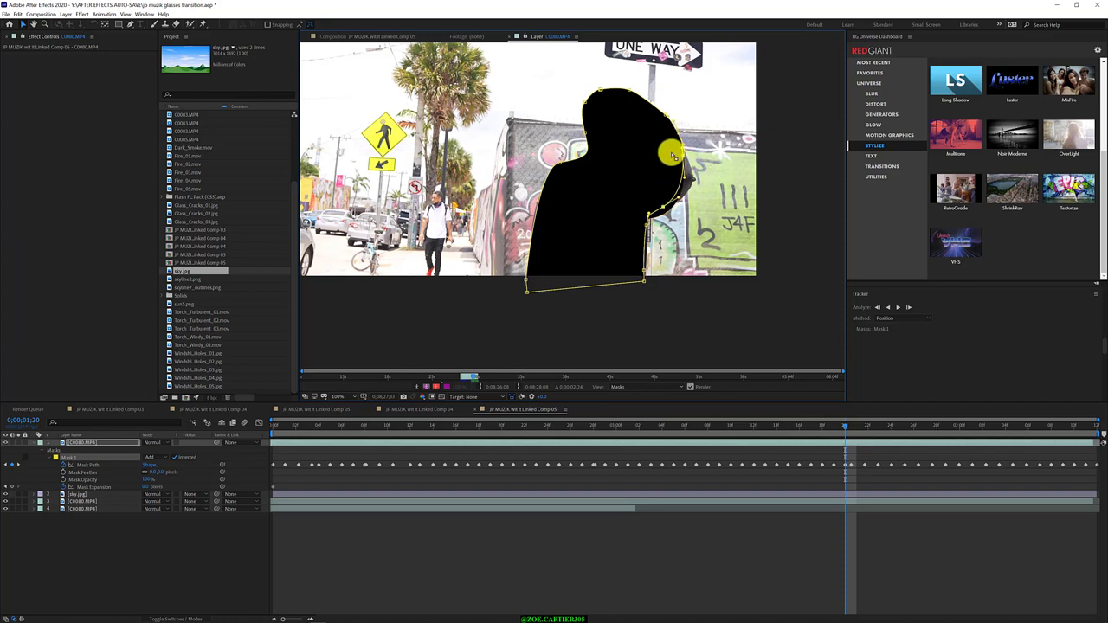
left_click(718, 192)
left_click(735, 222)
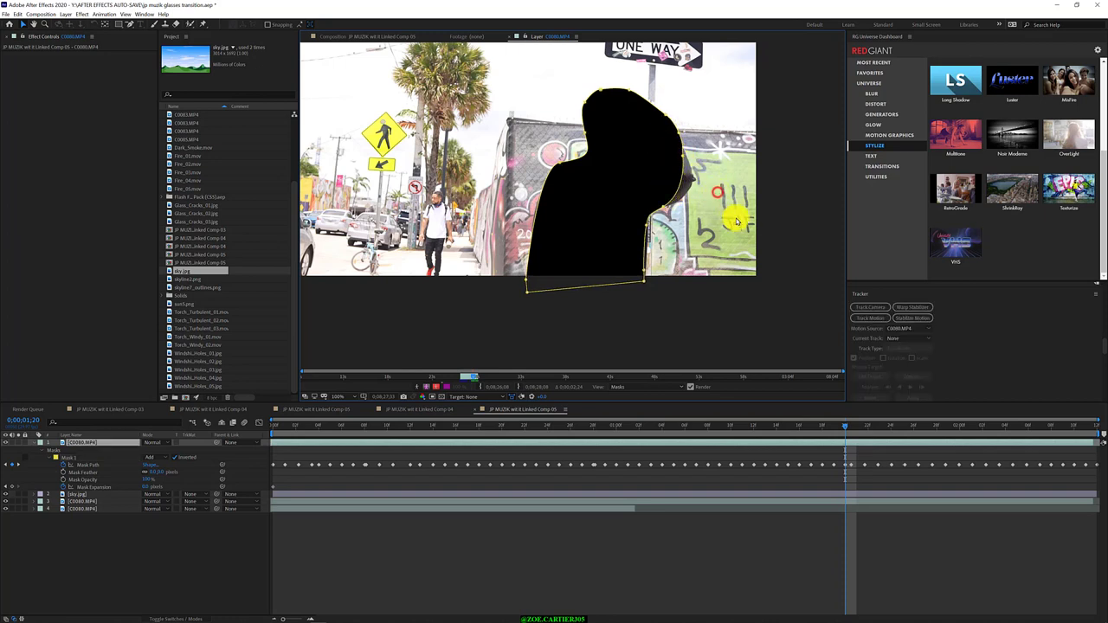
left_click(679, 172)
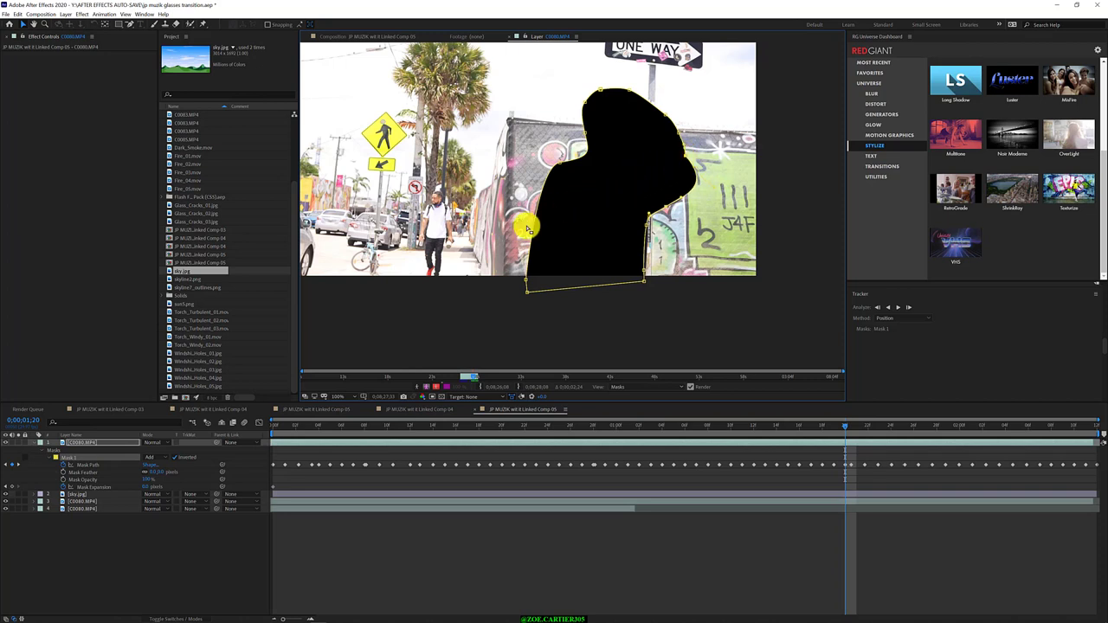
key("Page_Down")
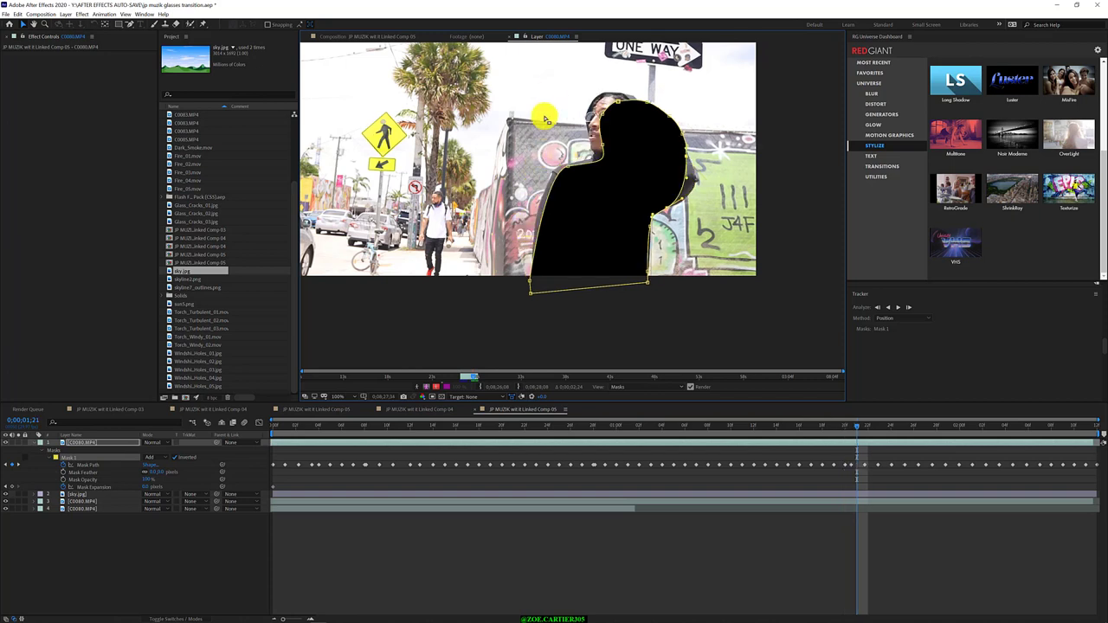
- On frame 0;00;01;21, move the top mask points up-left over the head and tuck in the right edge
mouse_move(553, 64)
left_mouse_down()
mouse_move(627, 192)
mouse_move(626, 182)
left_mouse_up()
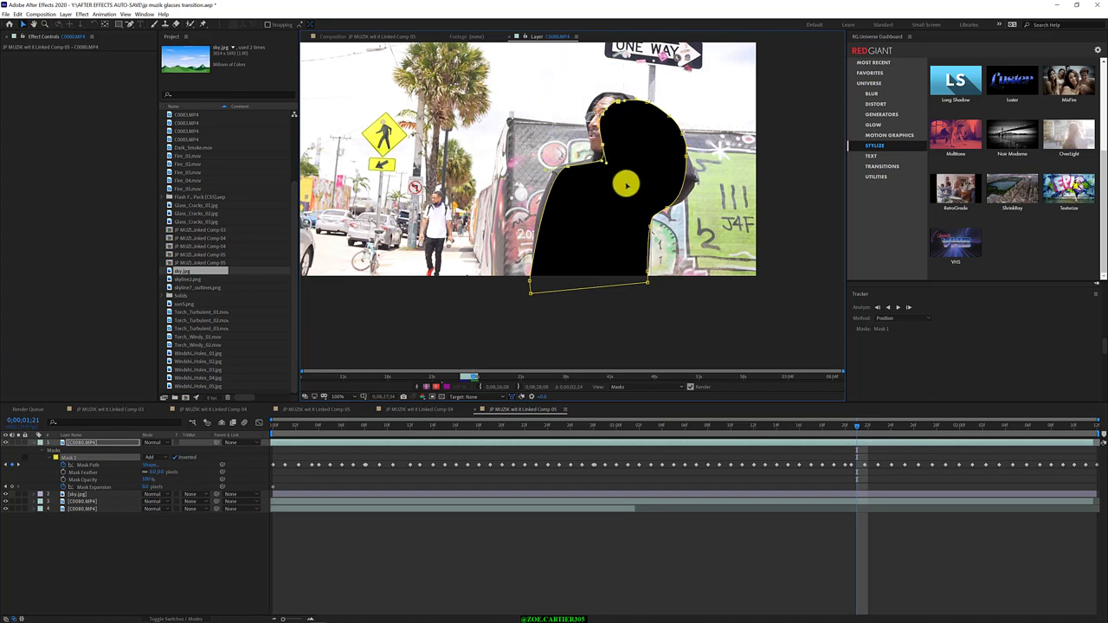
left_click(613, 104)
left_click_drag(613, 104, 606, 94)
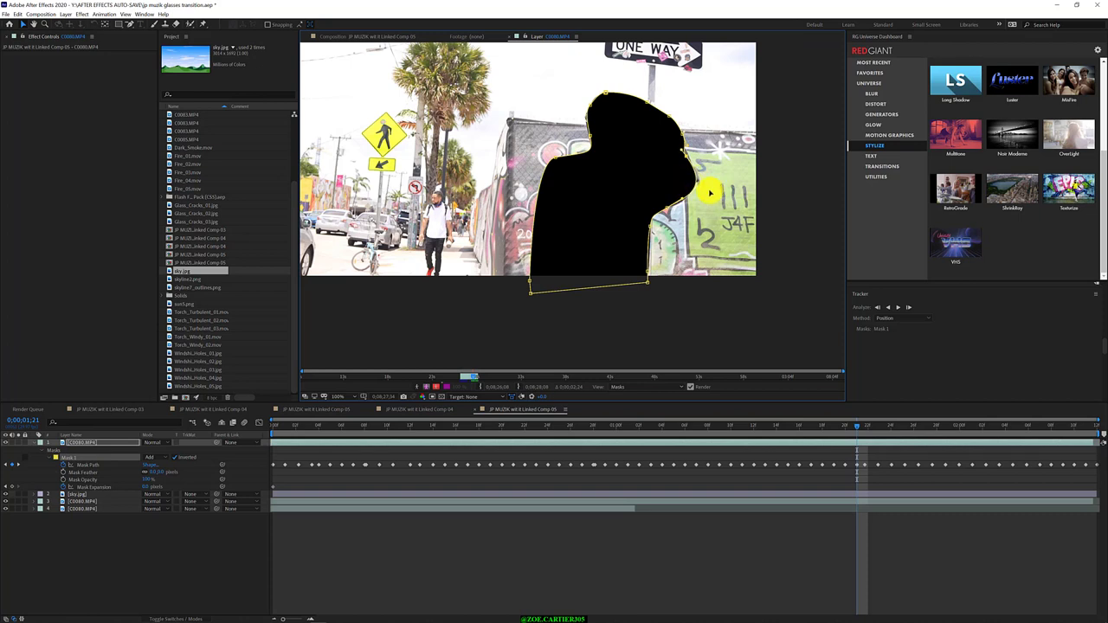
left_click_drag(686, 157, 690, 158)
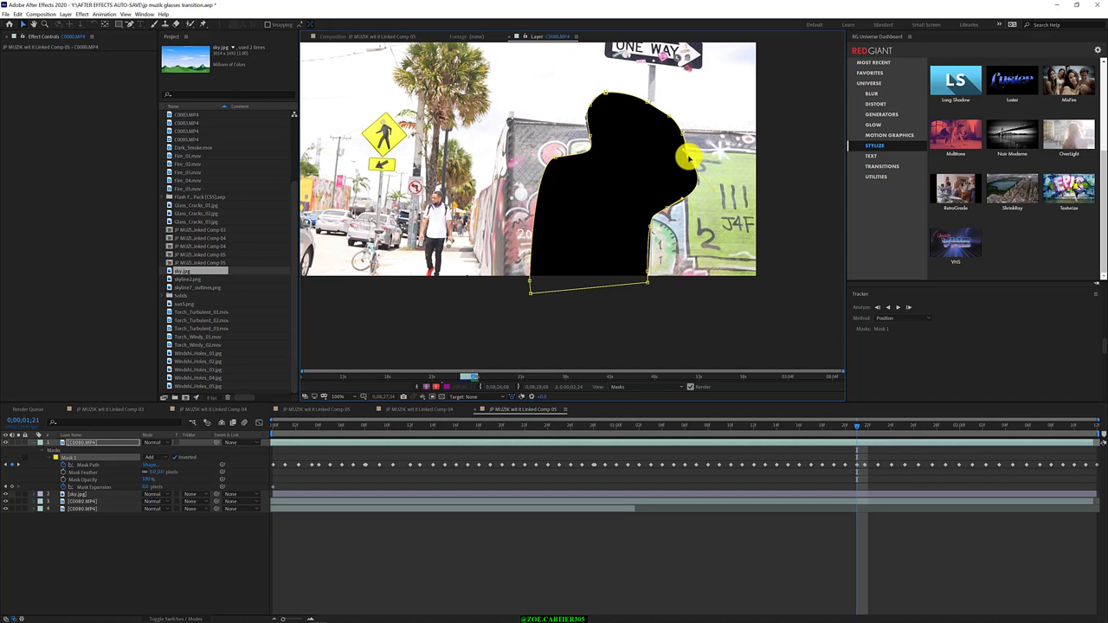
- On frame 0;00;01;22, reposition the top mask points and pull the right-side bulge inward
key("Page_Down")
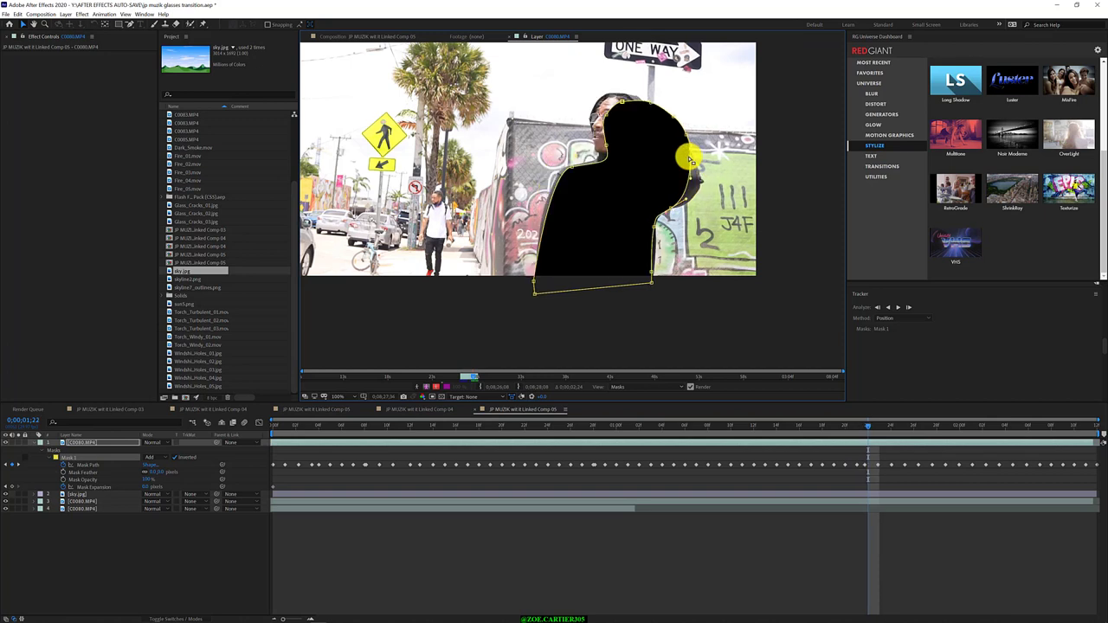
mouse_move(566, 72)
left_mouse_down()
mouse_move(649, 184)
mouse_move(643, 168)
left_mouse_up()
left_click(622, 106)
mouse_move(621, 105)
left_mouse_down()
mouse_move(612, 94)
mouse_move(640, 100)
left_mouse_up()
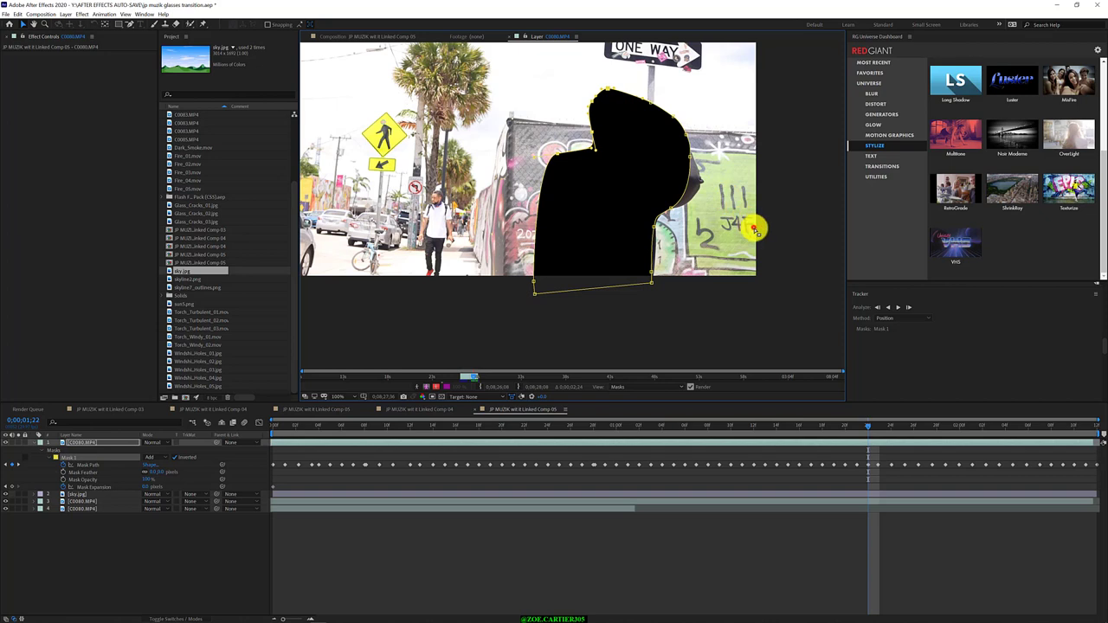
mouse_move(754, 226)
left_mouse_down()
mouse_move(662, 156)
mouse_move(687, 161)
left_mouse_up()
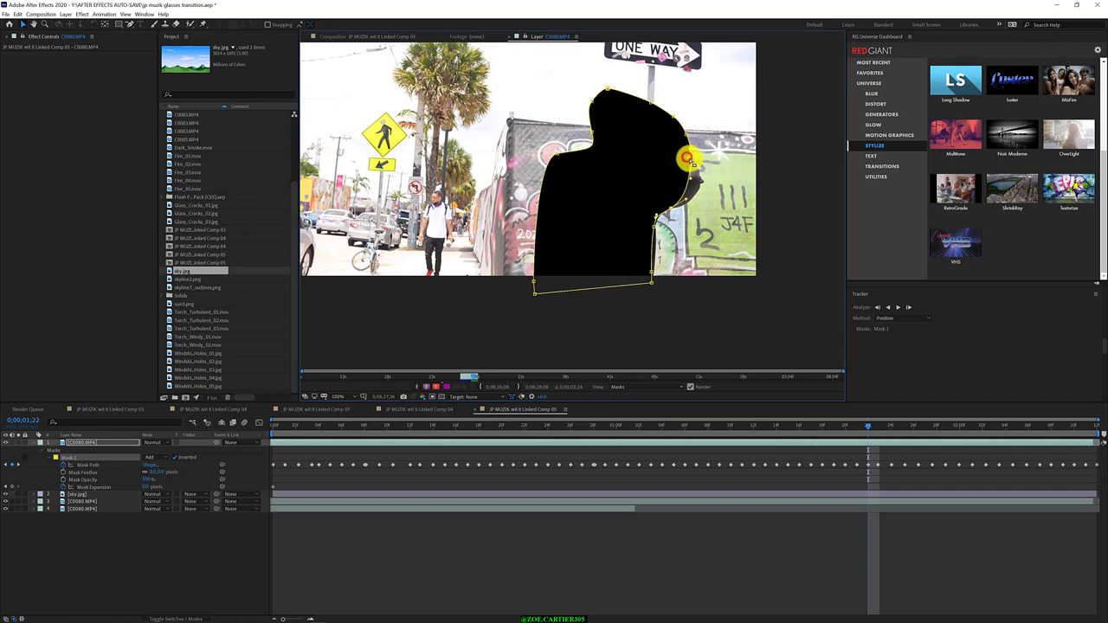
mouse_move(732, 213)
left_mouse_down()
mouse_move(668, 155)
mouse_move(700, 162)
mouse_move(699, 205)
mouse_move(708, 181)
left_mouse_up()
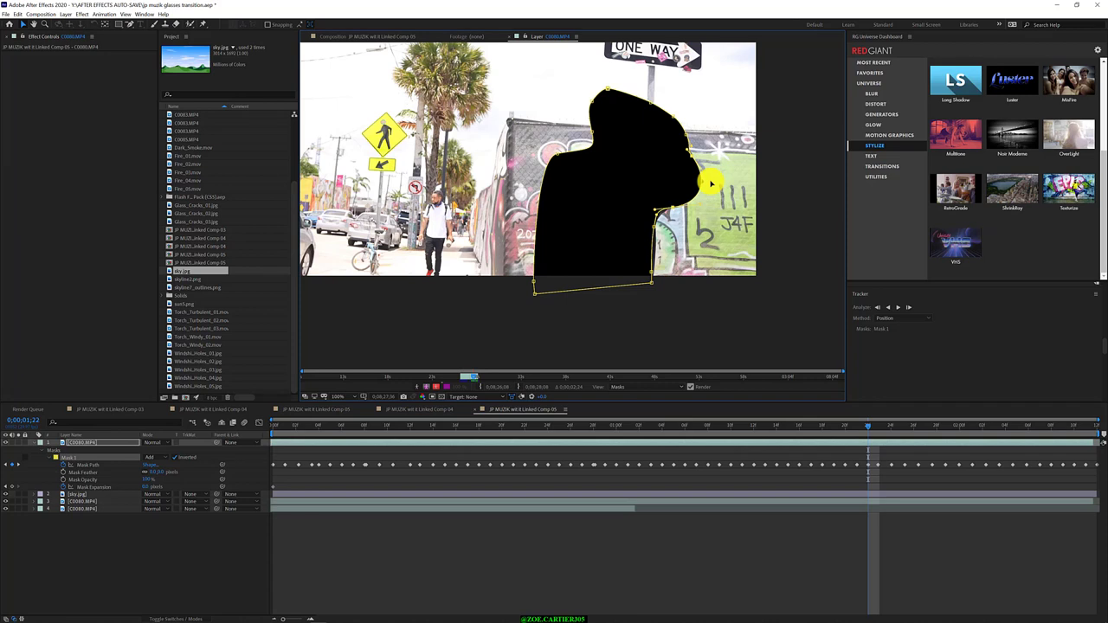
- Jump to frame 0;00;02;06 and refit the mask's head outline over the head
key("Page_Down")
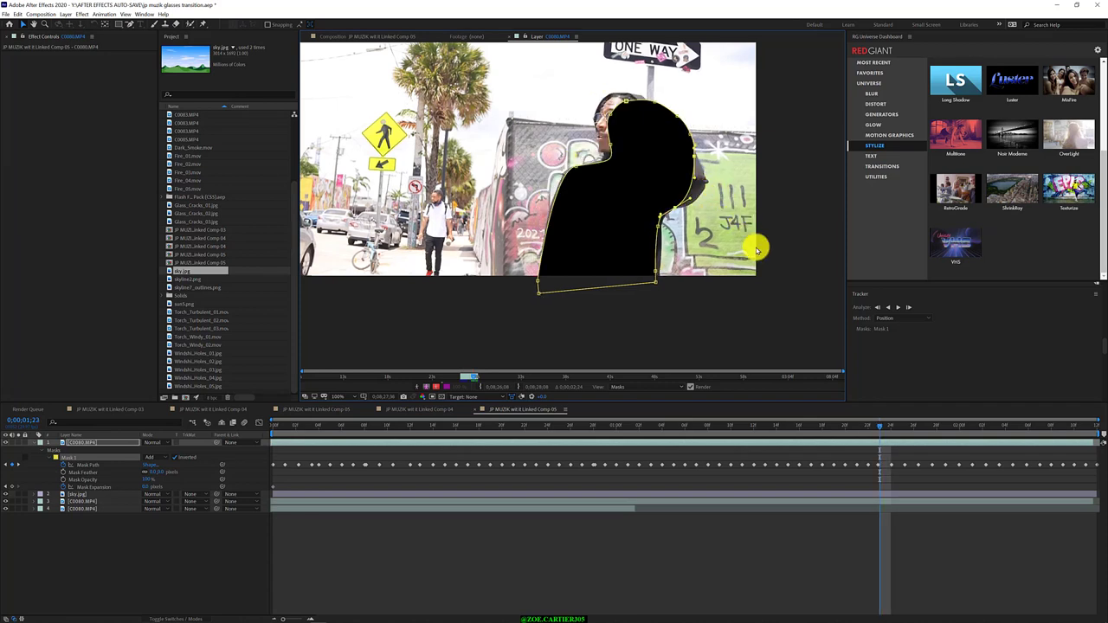
mouse_move(880, 425)
left_mouse_down()
mouse_move(1074, 438)
mouse_move(1024, 447)
left_mouse_up()
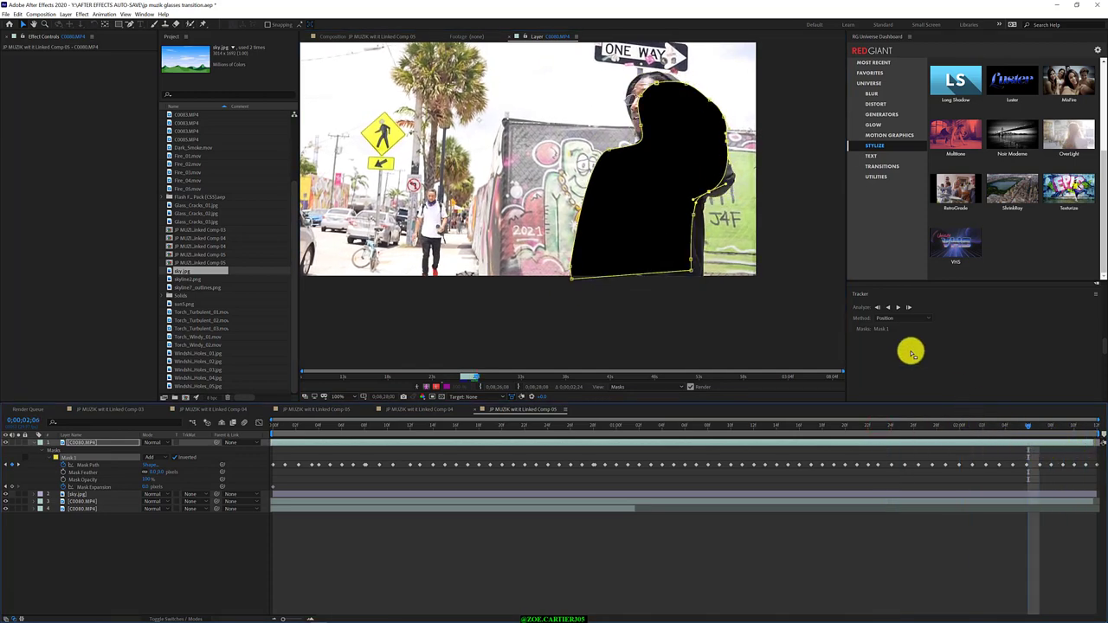
left_click(592, 82)
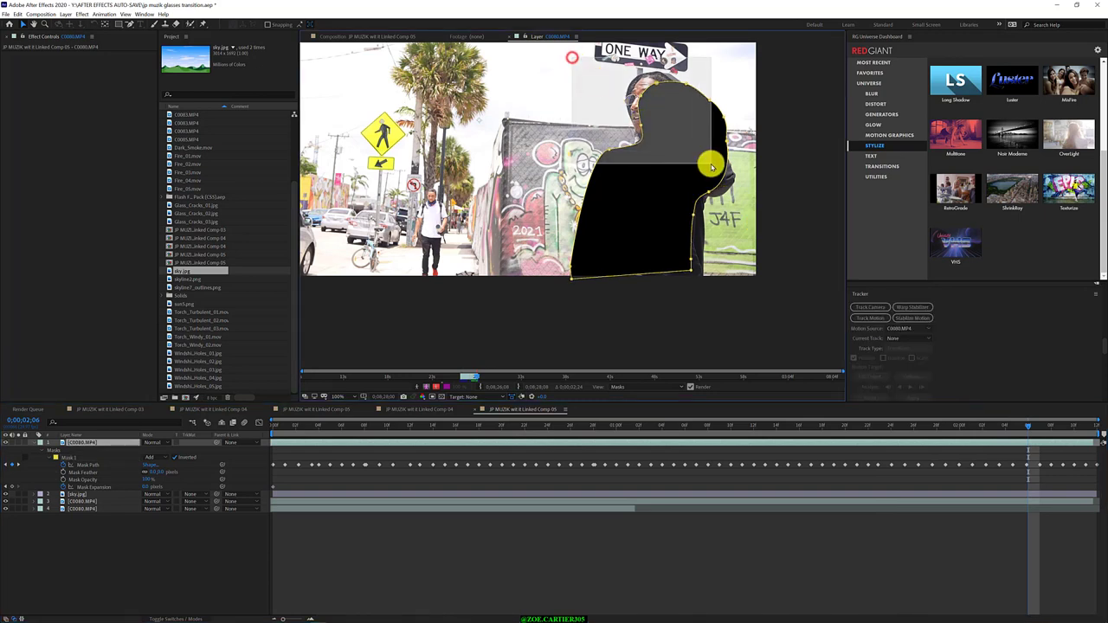
left_click(659, 90)
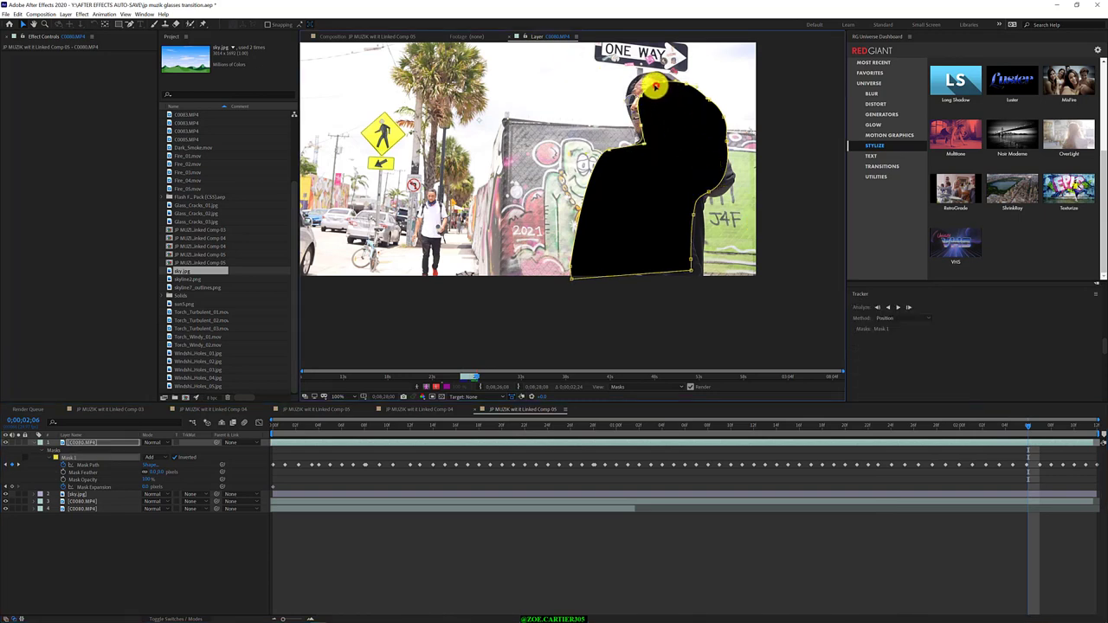
mouse_move(656, 87)
left_mouse_down()
mouse_move(644, 78)
mouse_move(654, 96)
left_mouse_up()
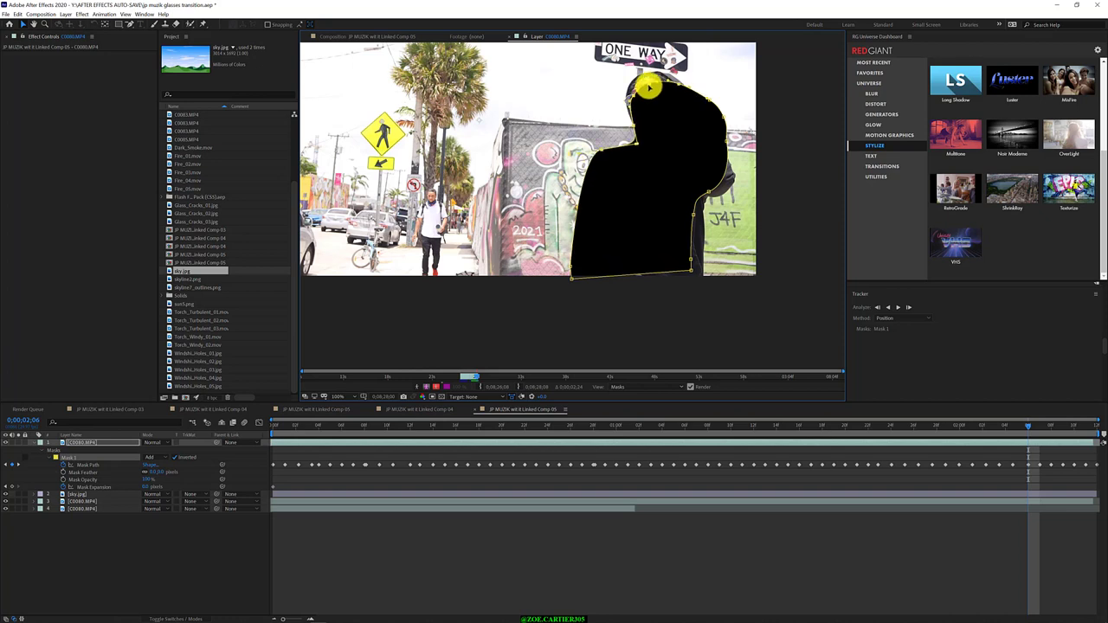
left_click_drag(654, 95, 696, 83)
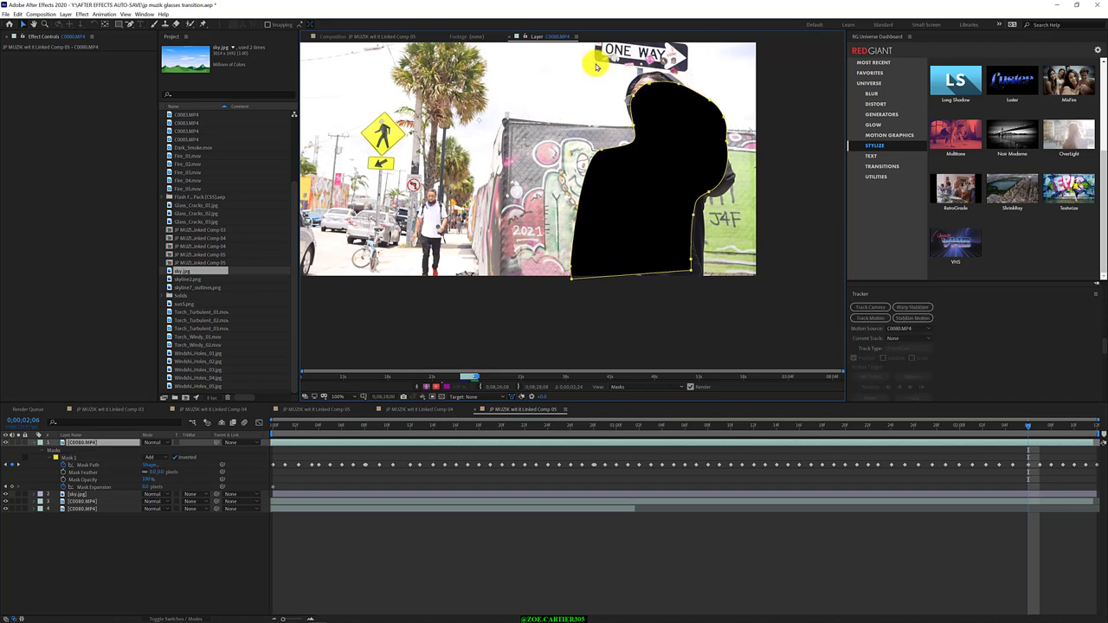
mouse_move(594, 63)
left_mouse_down()
mouse_move(692, 118)
mouse_move(667, 74)
mouse_move(624, 108)
left_mouse_up()
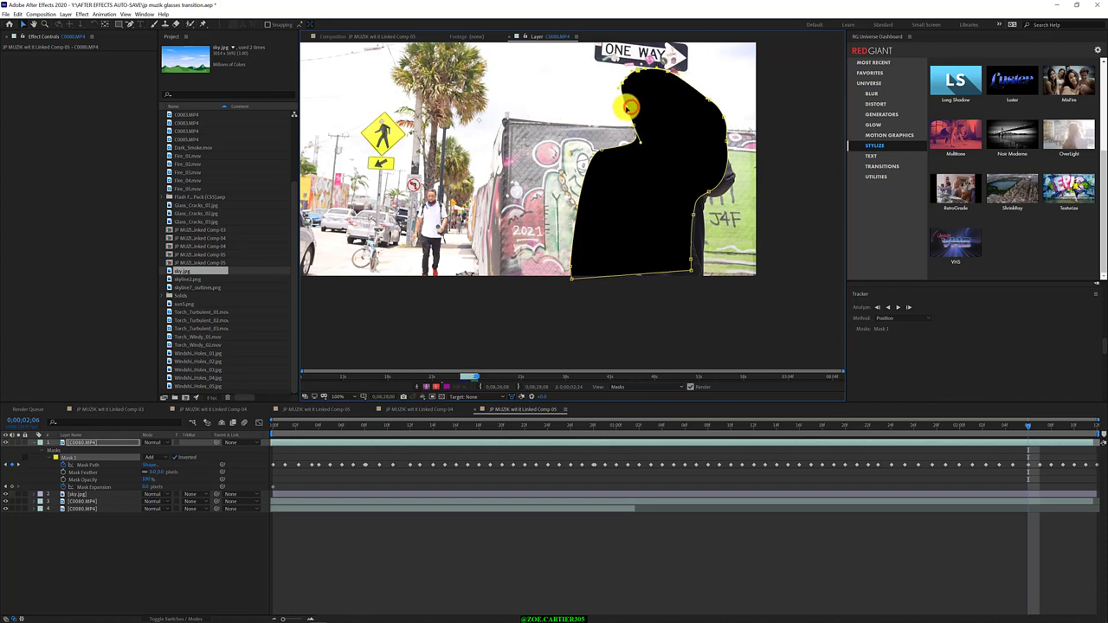
- Move the right-edge point against the shoulder and bow the bottom edge downward below the frame
mouse_move(805, 256)
left_mouse_down()
mouse_move(683, 131)
mouse_move(726, 186)
mouse_move(732, 170)
left_mouse_up()
left_click(726, 145)
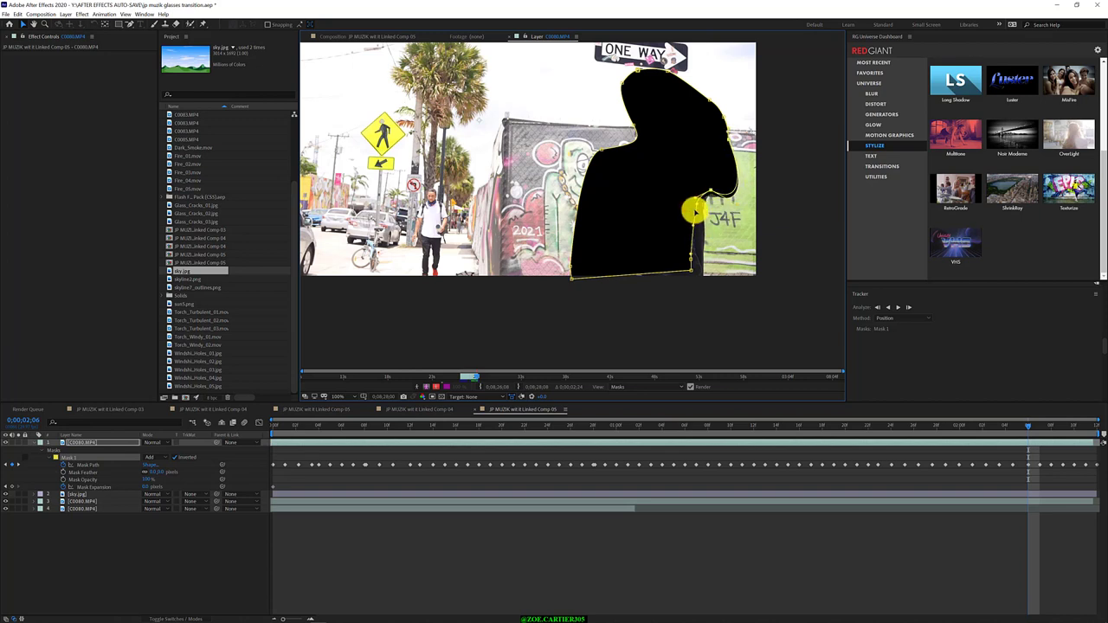
left_click_drag(694, 218, 695, 221)
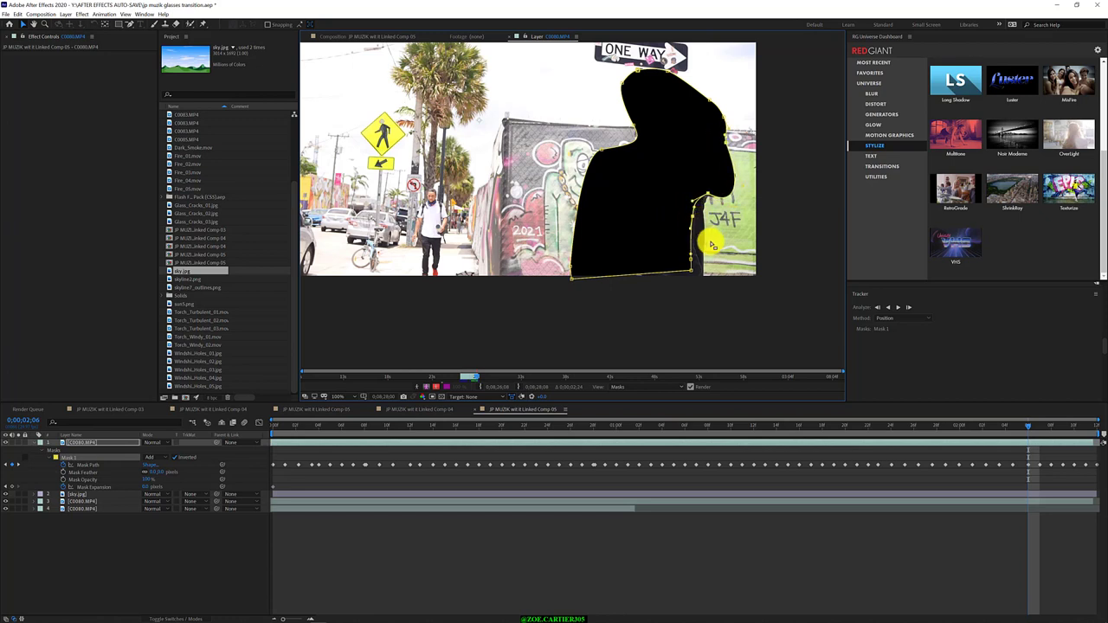
left_click(712, 244)
left_click(695, 219)
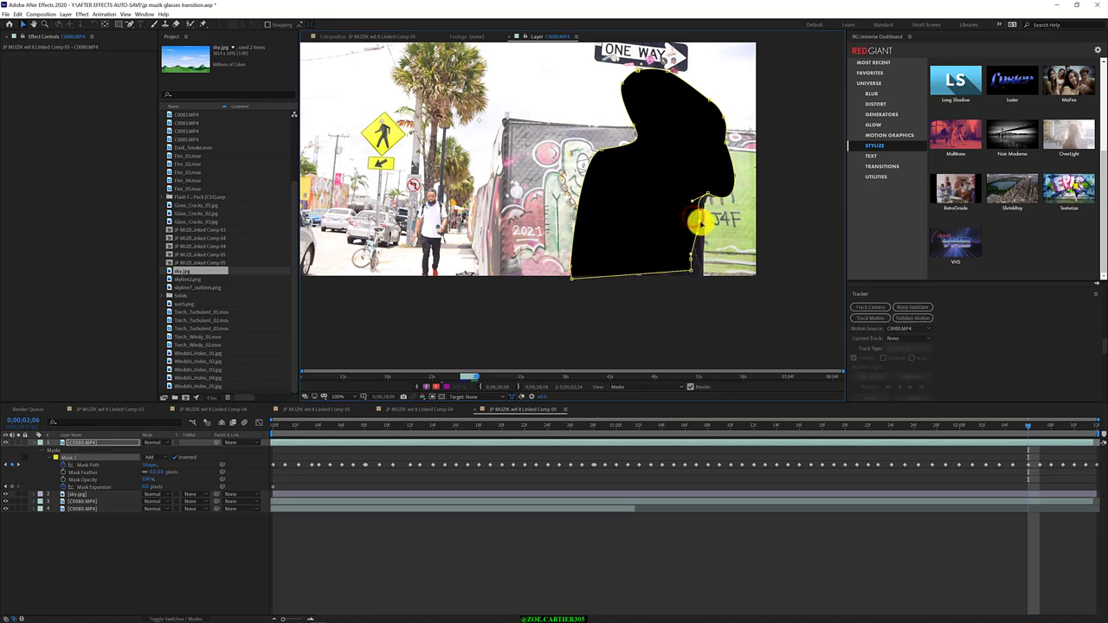
left_click(698, 233)
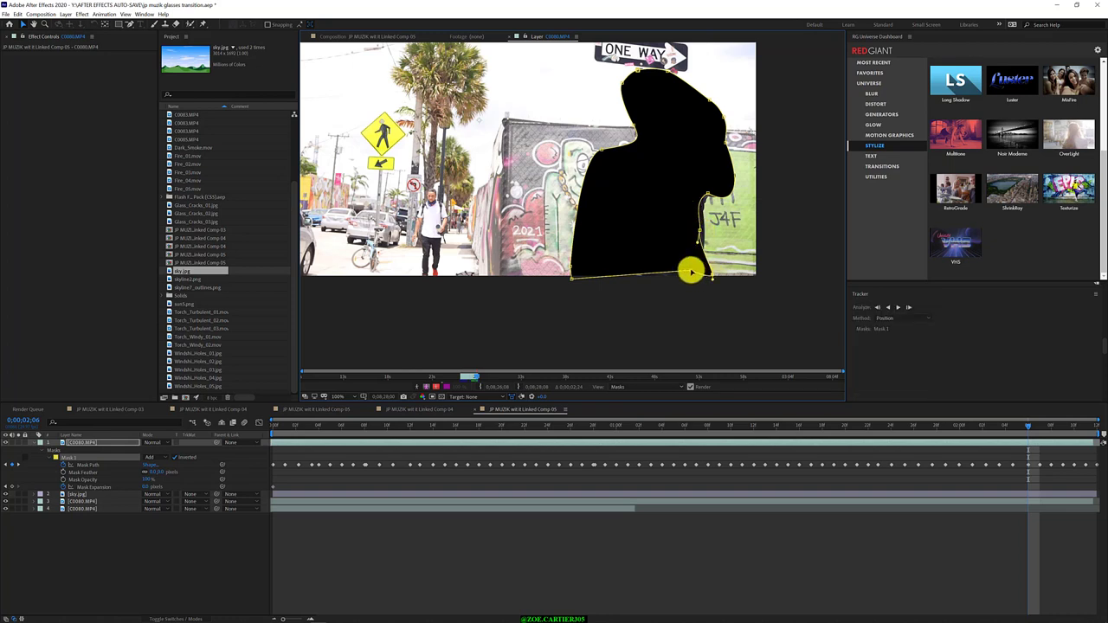
left_click_drag(690, 271, 688, 292)
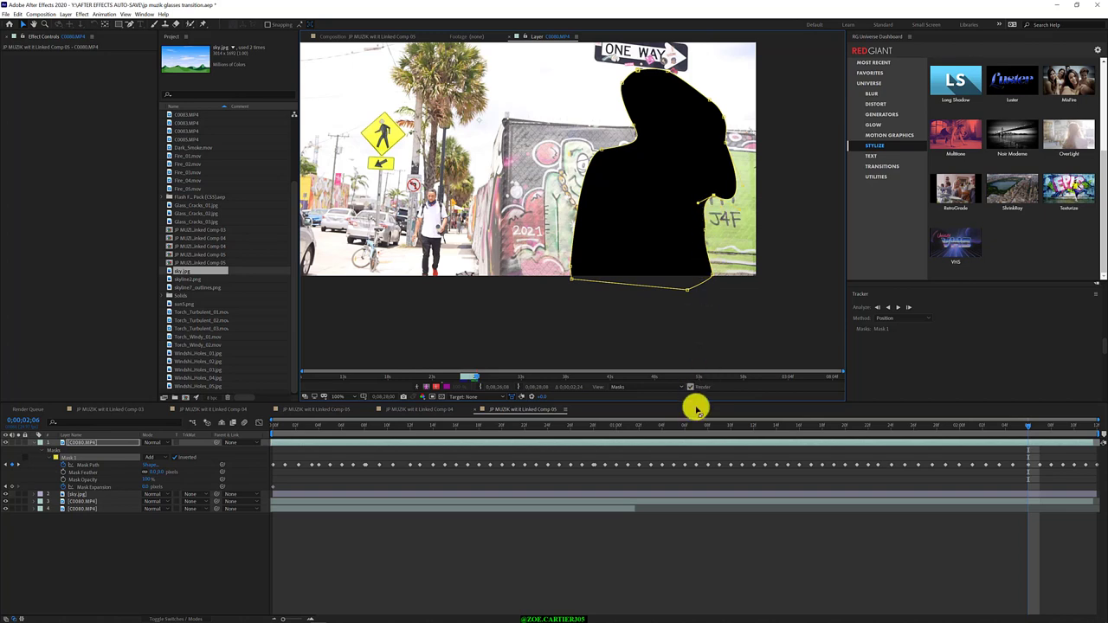
- Go to frame 0;00;01;23 and pull the head outline up-left to cover the face
key("Page_Up")
key("Page_Up")
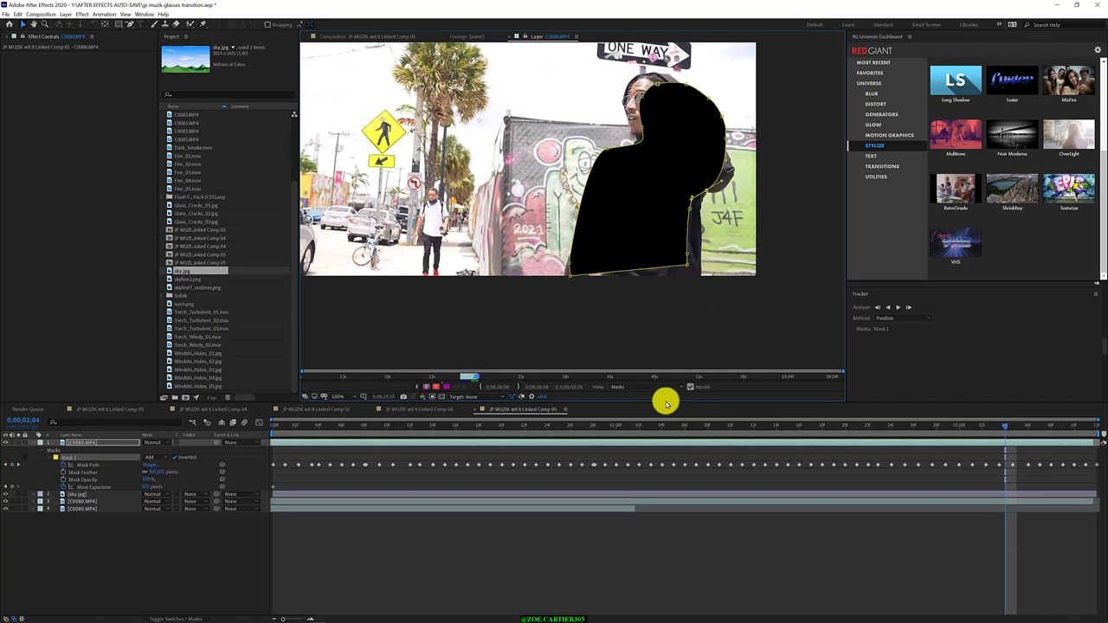
key("Page_Up")
key("Page_Up")
key("Page_Up")
key("Page_Up")
key("Page_Up")
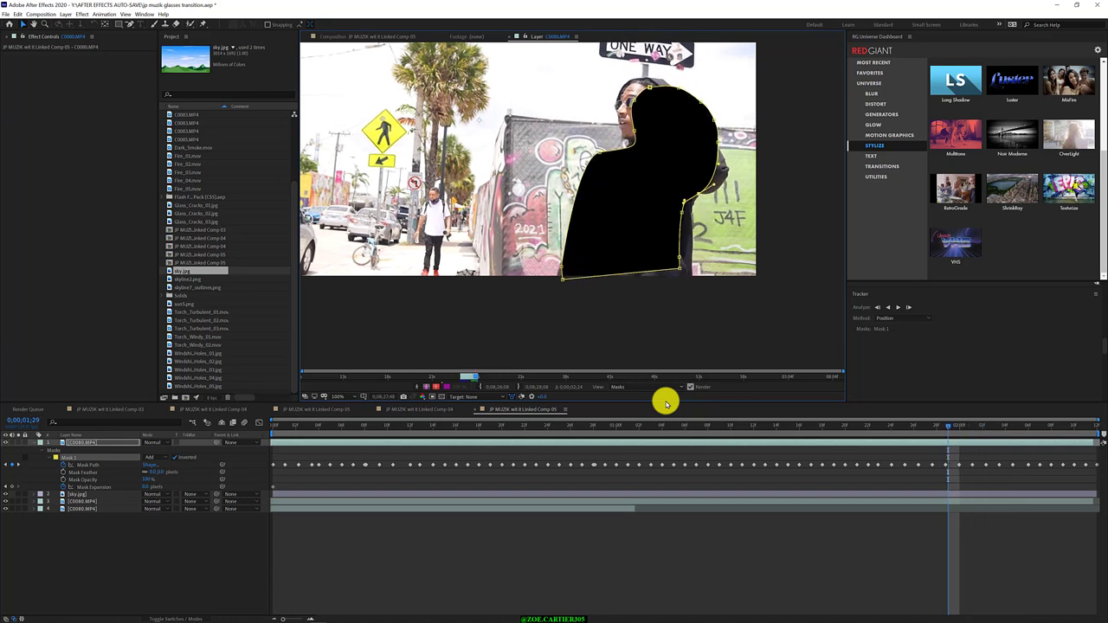
key("Page_Up")
key("Page_Up")
key("Page_Up")
key("Page_Up")
key("Page_Up")
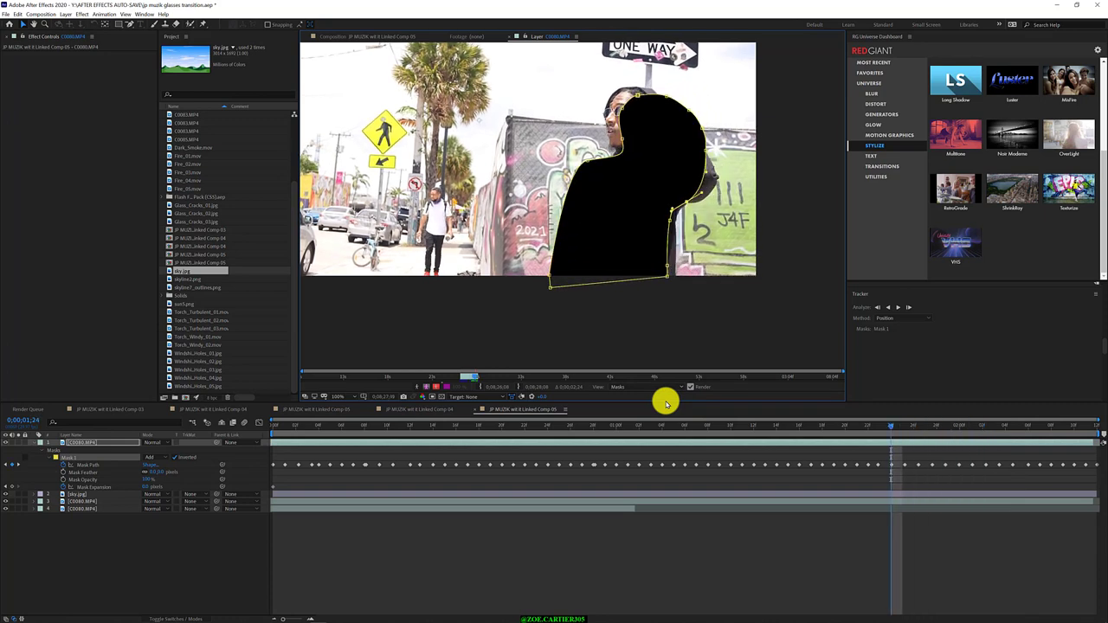
key("Page_Up")
key("Page_Up")
key("Page_Up")
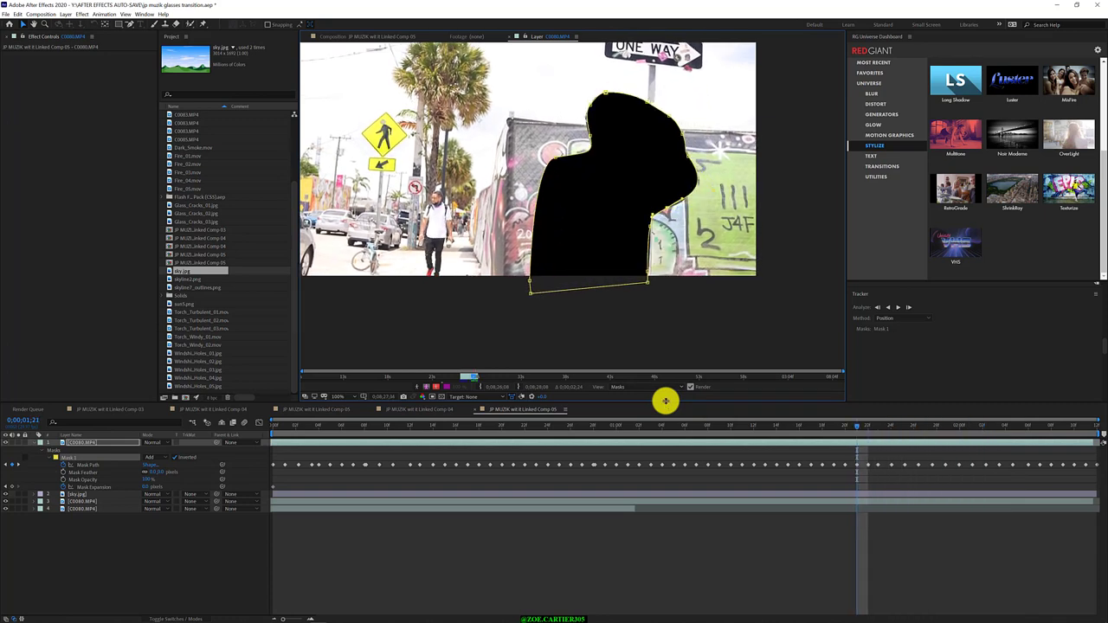
key("Page_Down")
key("Page_Down")
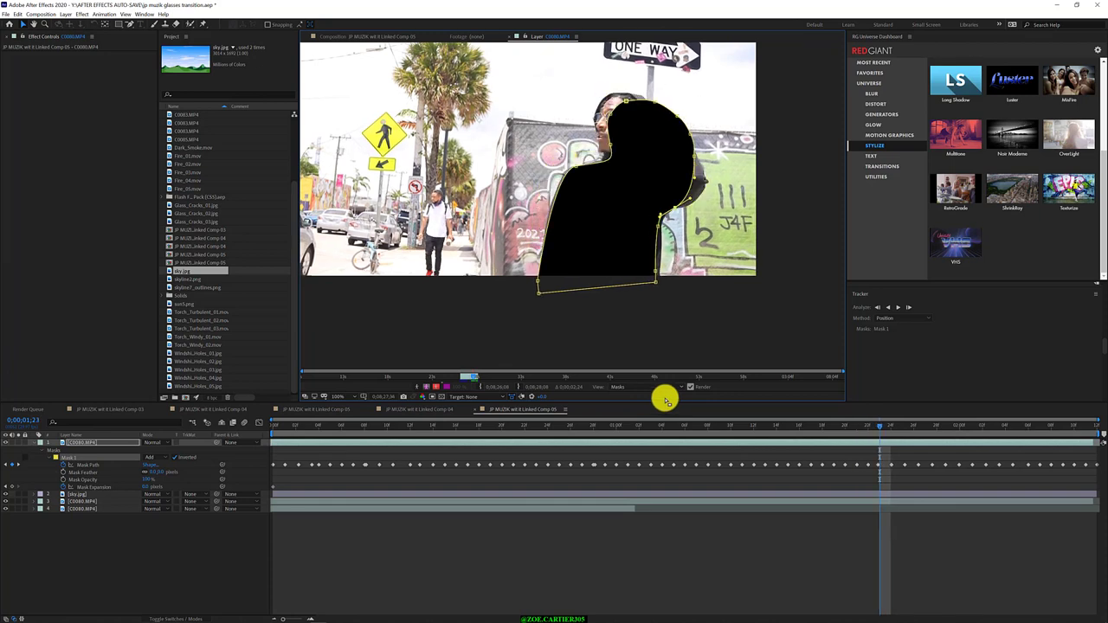
mouse_move(587, 74)
left_mouse_down()
mouse_move(650, 180)
mouse_move(653, 168)
left_mouse_up()
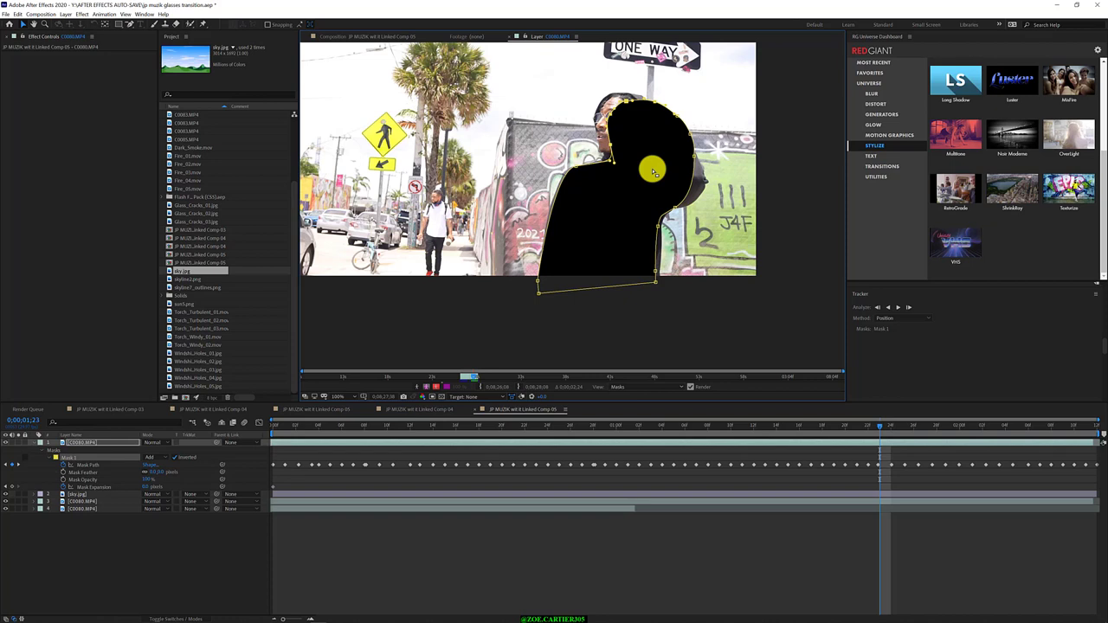
left_click(625, 102)
left_click_drag(625, 102, 610, 97)
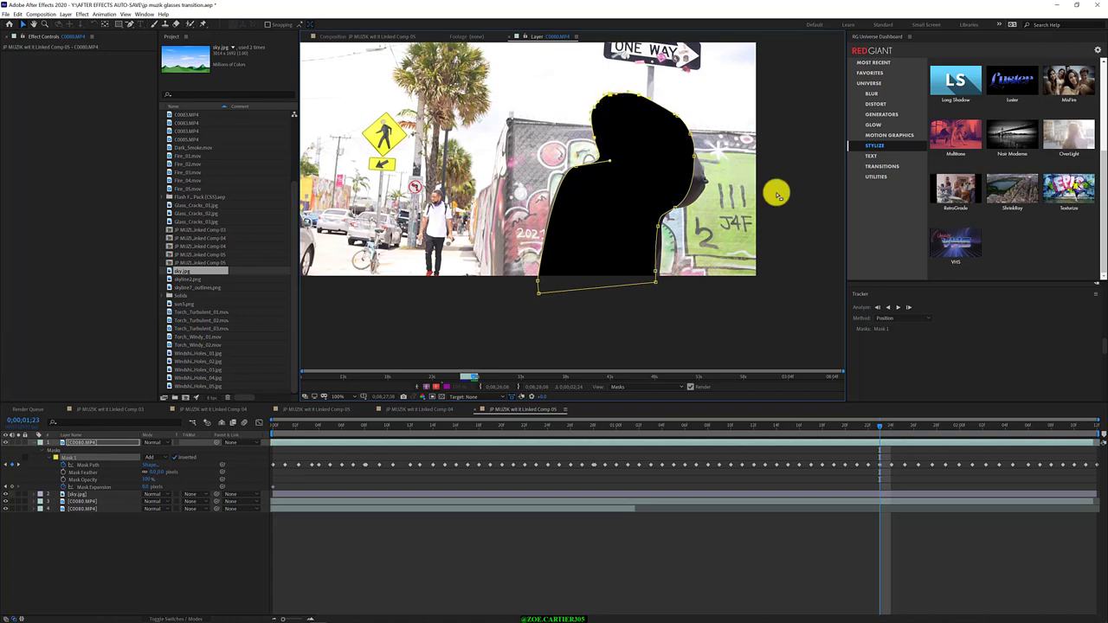
- Nudge the right-edge and lower-right mask points to follow the shoulder, then advance to 0;00;01;24
left_click(816, 215)
left_click(736, 137)
left_click(688, 148)
mouse_move(693, 132)
left_mouse_down()
mouse_move(658, 220)
mouse_move(708, 177)
left_mouse_up()
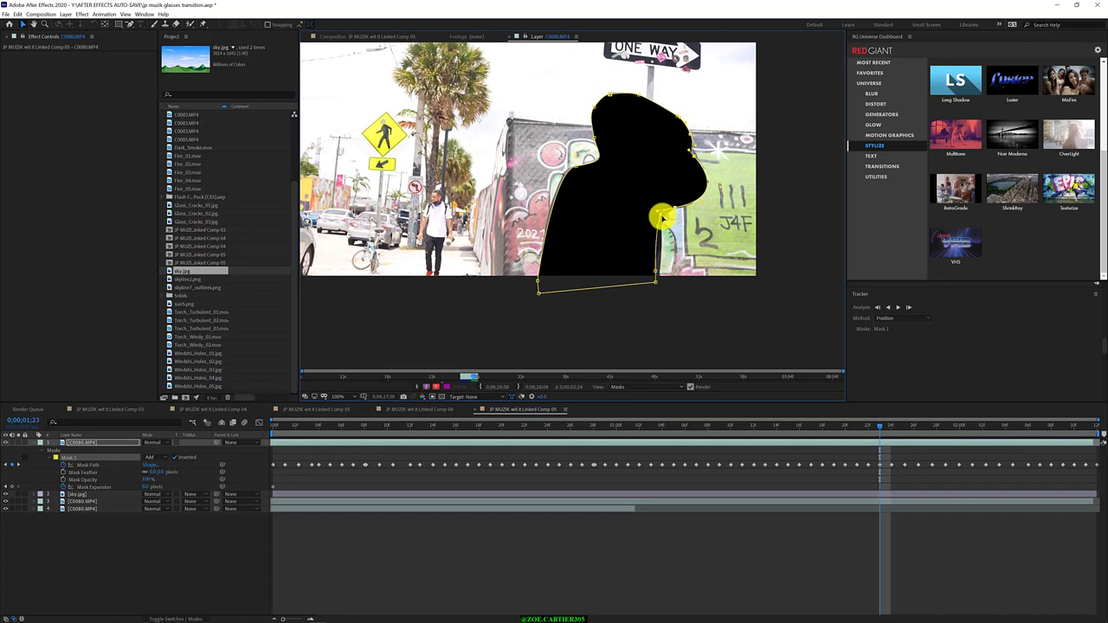
left_click_drag(663, 216, 662, 233)
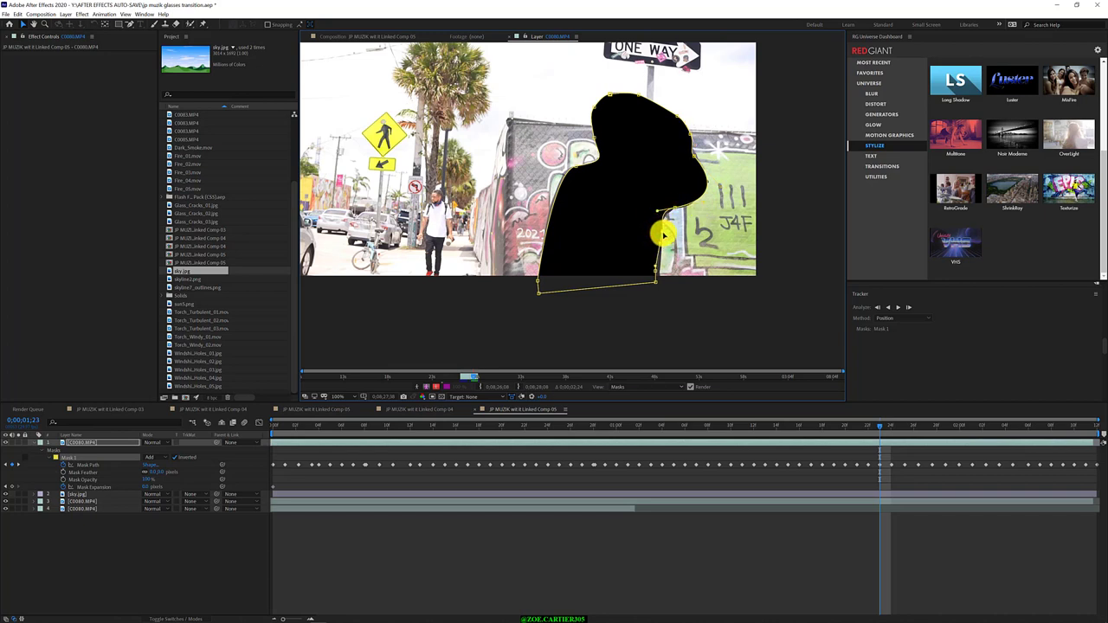
left_click_drag(657, 273, 663, 276)
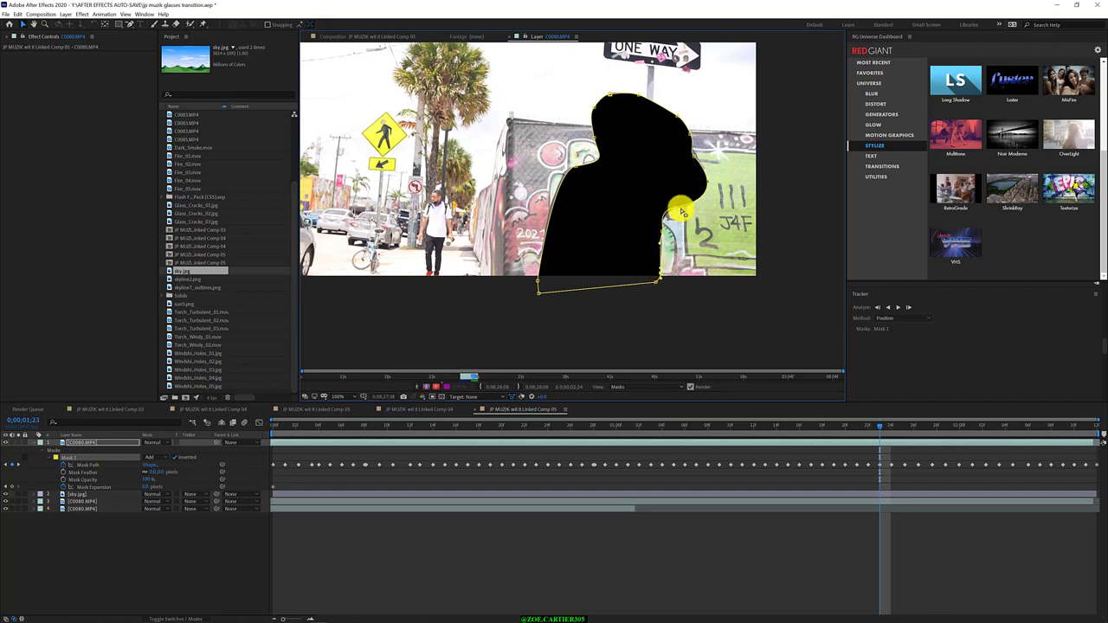
key("Page_Down")
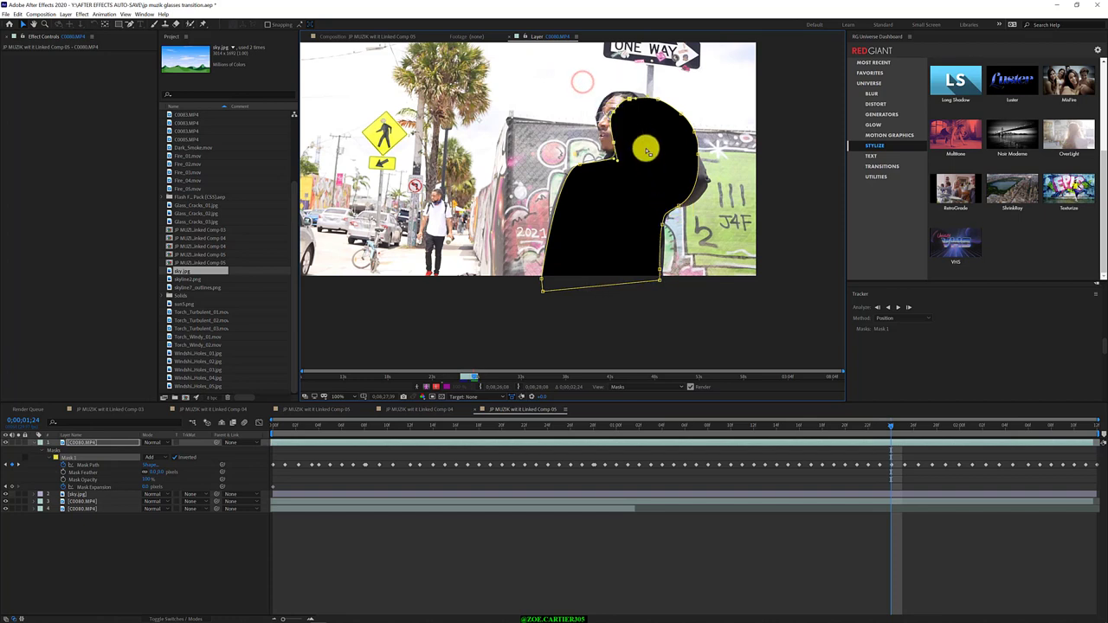
- On frame 1;24, pull the mask top over the head and adjust the right and left edges
left_click(626, 98)
left_click_drag(625, 97, 612, 87)
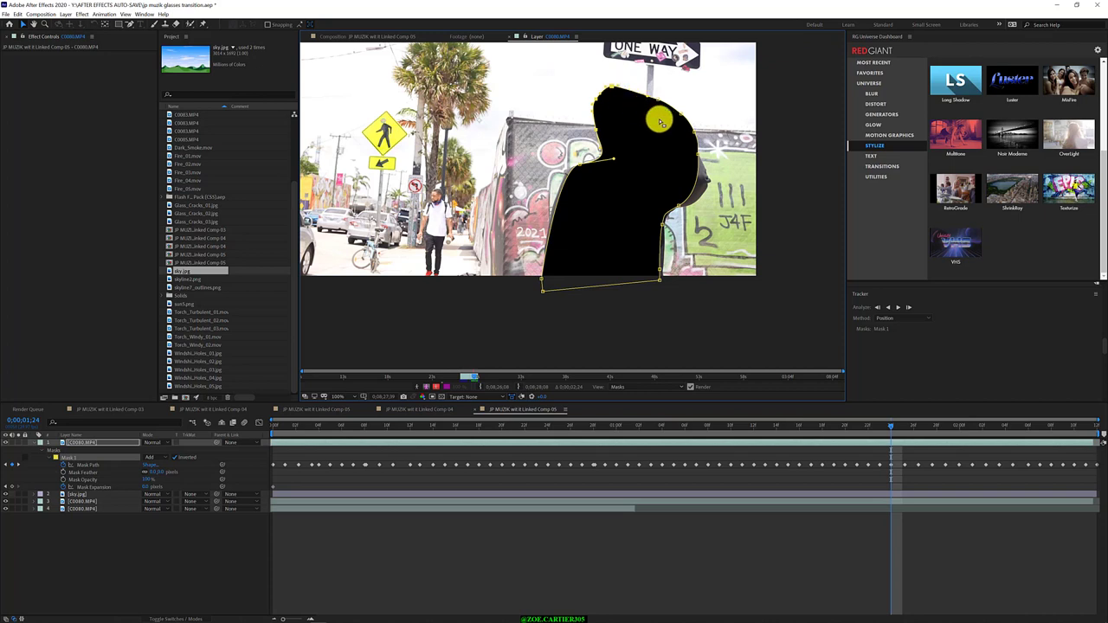
mouse_move(716, 159)
left_mouse_down()
mouse_move(674, 223)
mouse_move(698, 182)
mouse_move(718, 187)
mouse_move(695, 200)
mouse_move(702, 208)
left_mouse_up()
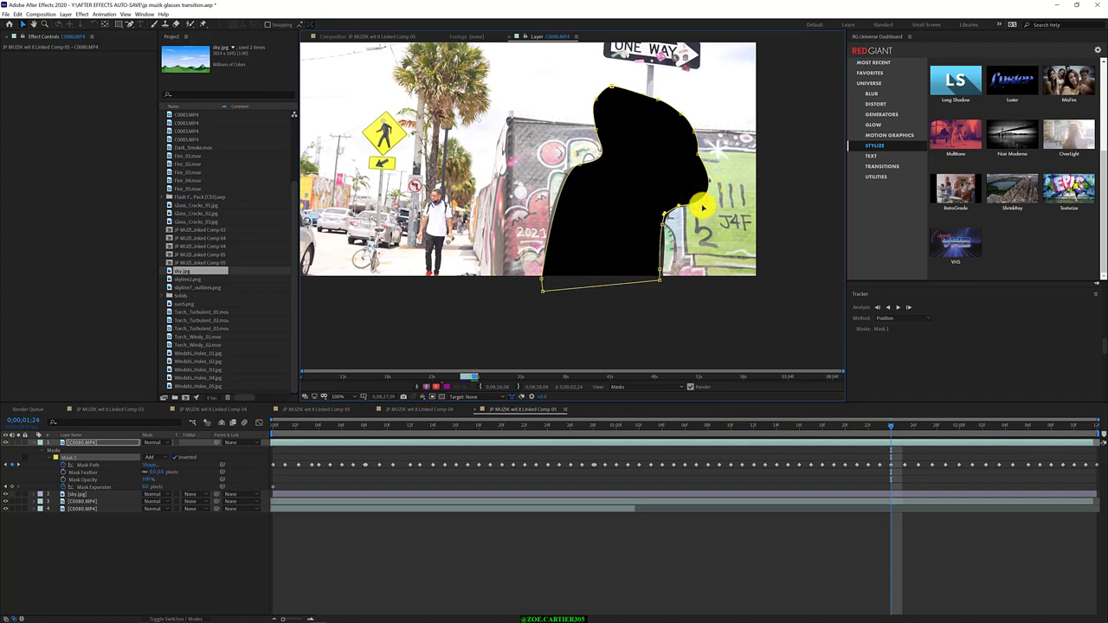
left_click_drag(597, 161, 577, 166)
- On frame 1;25, raise the head outline, push the right edge out, and drop the bottom-right corner
key("Page_Down")
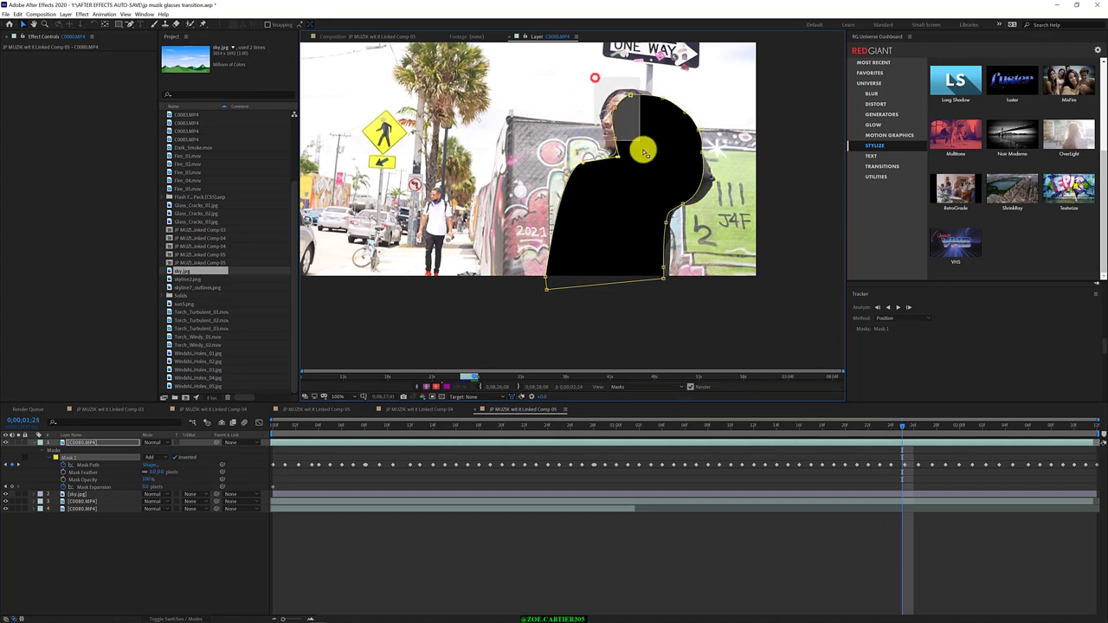
left_click_drag(628, 92, 619, 88)
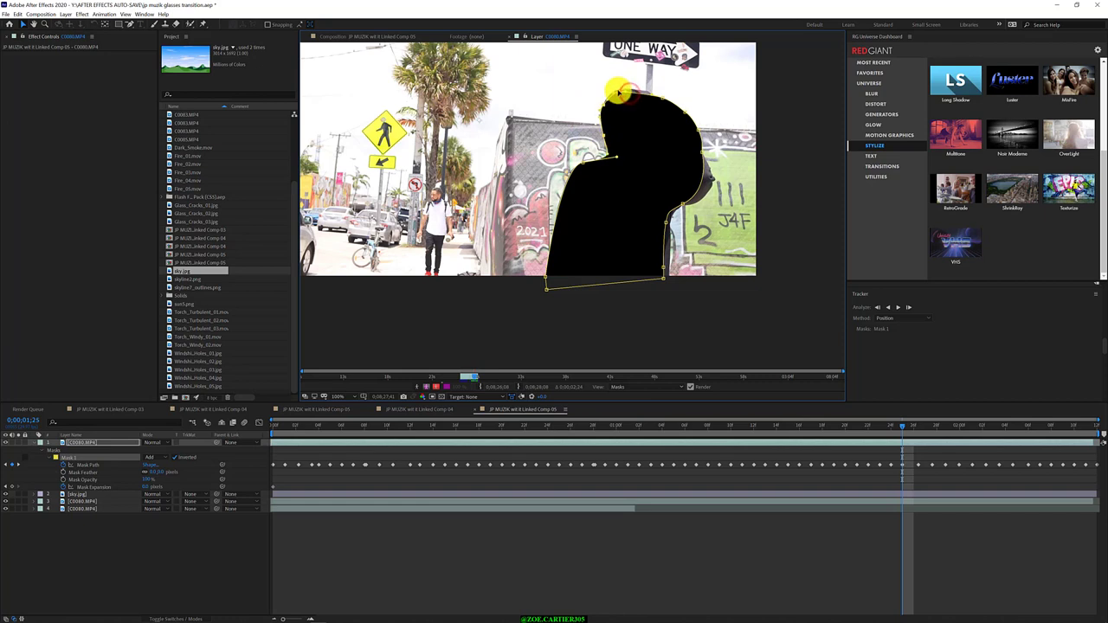
left_click(652, 98)
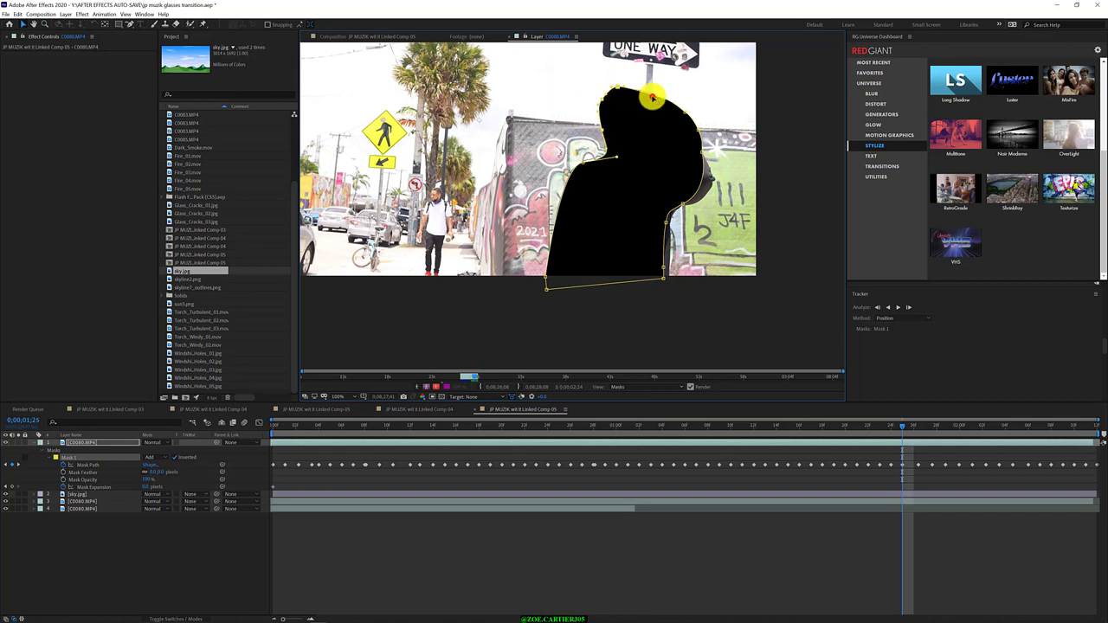
left_click_drag(652, 97, 651, 91)
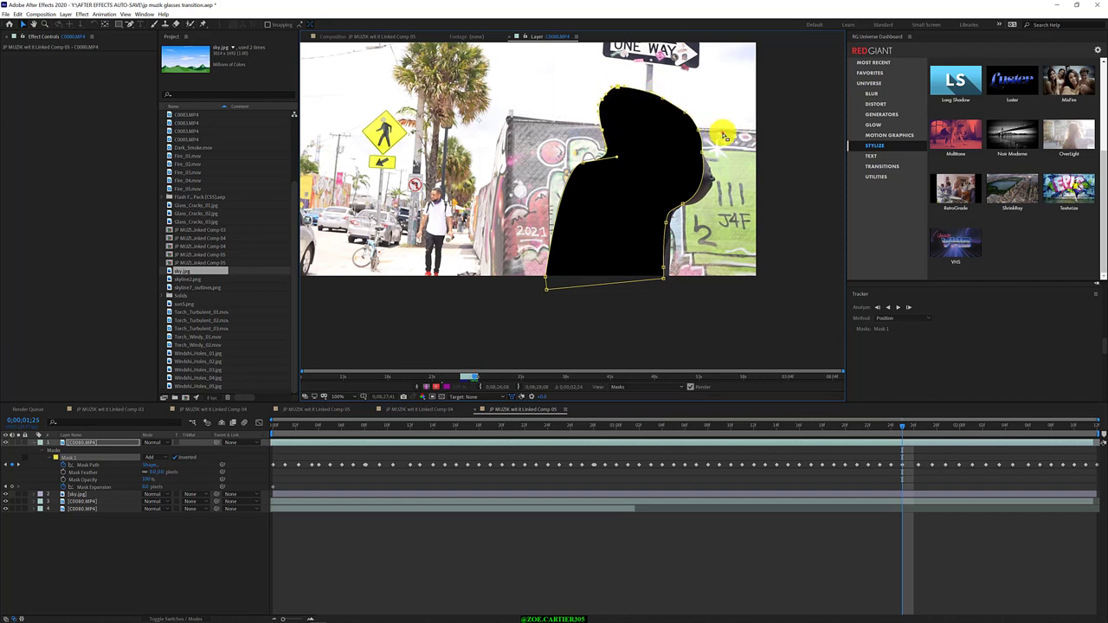
left_click(672, 213)
left_click_drag(695, 188, 729, 197)
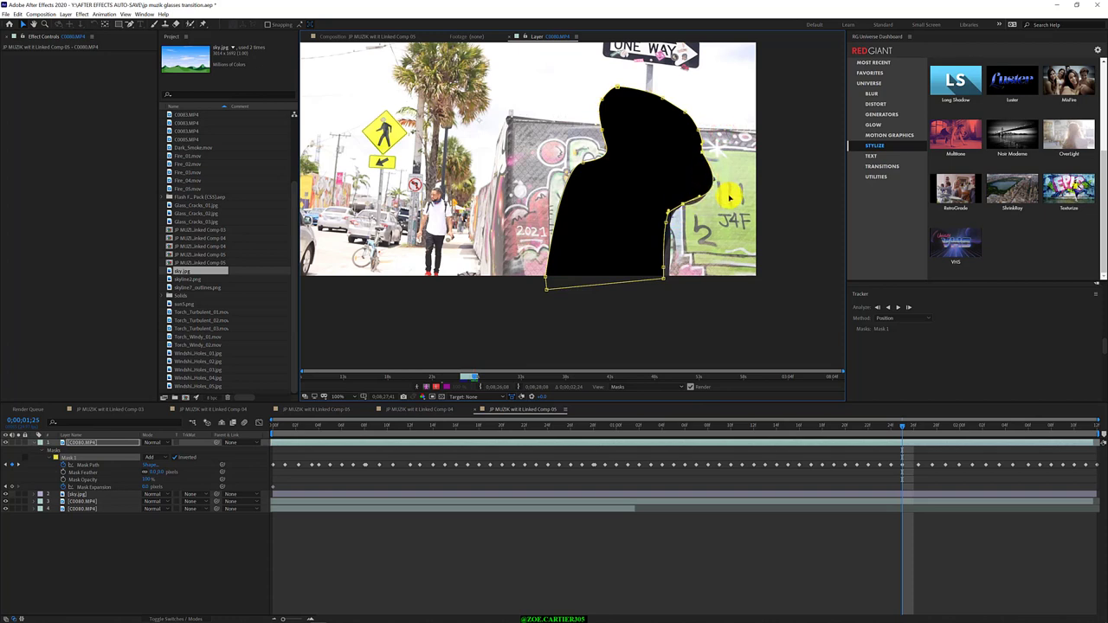
left_click_drag(698, 198, 703, 200)
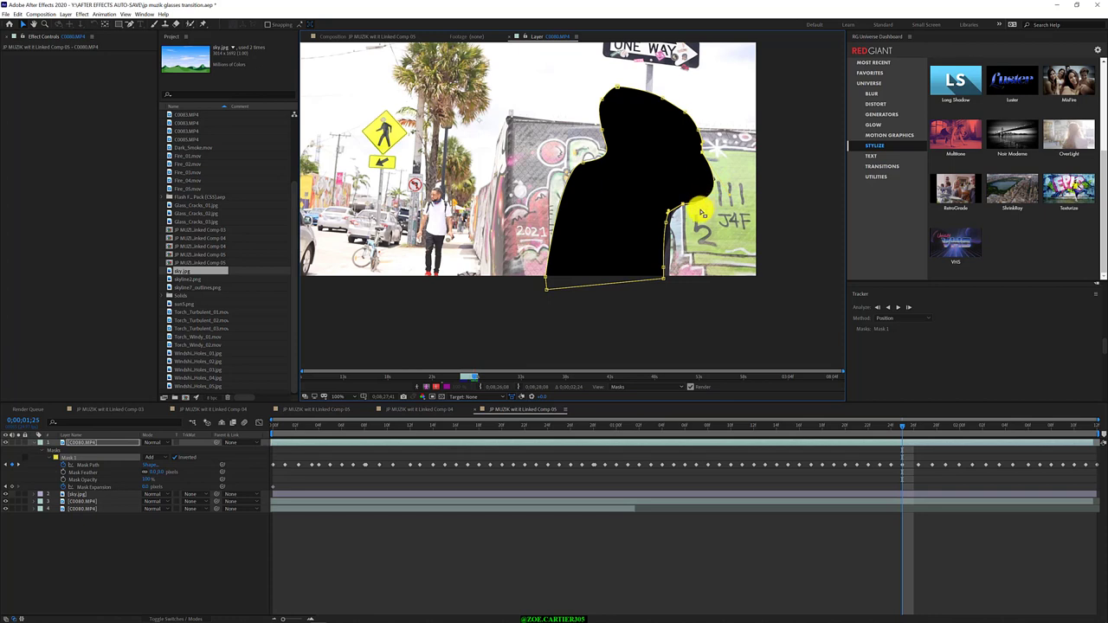
left_click(664, 278)
left_click_drag(664, 279, 677, 291)
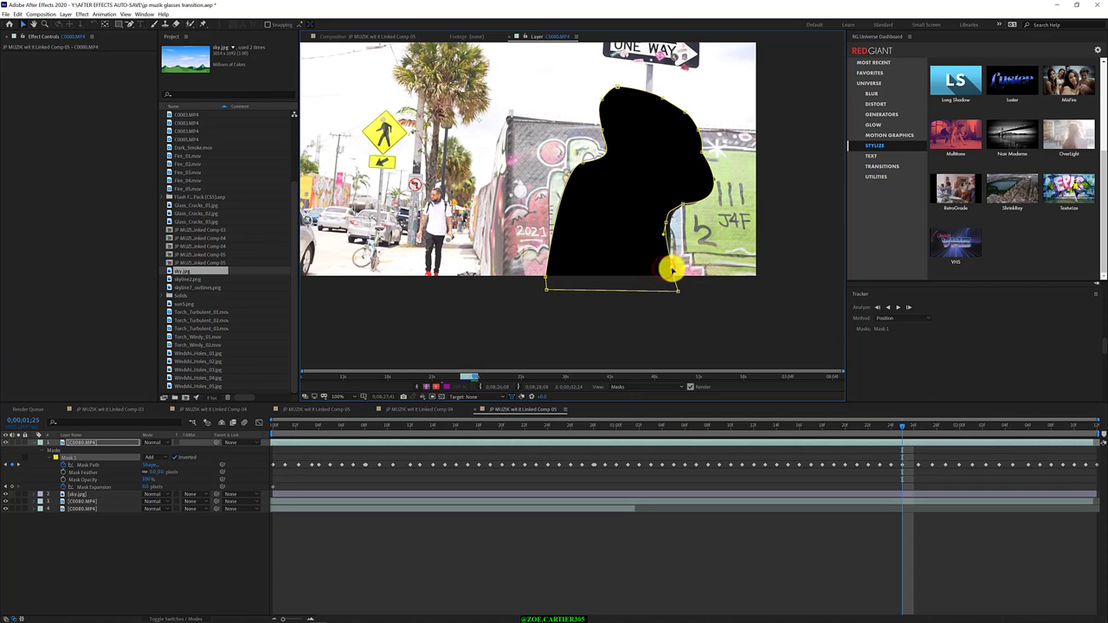
left_click(667, 224)
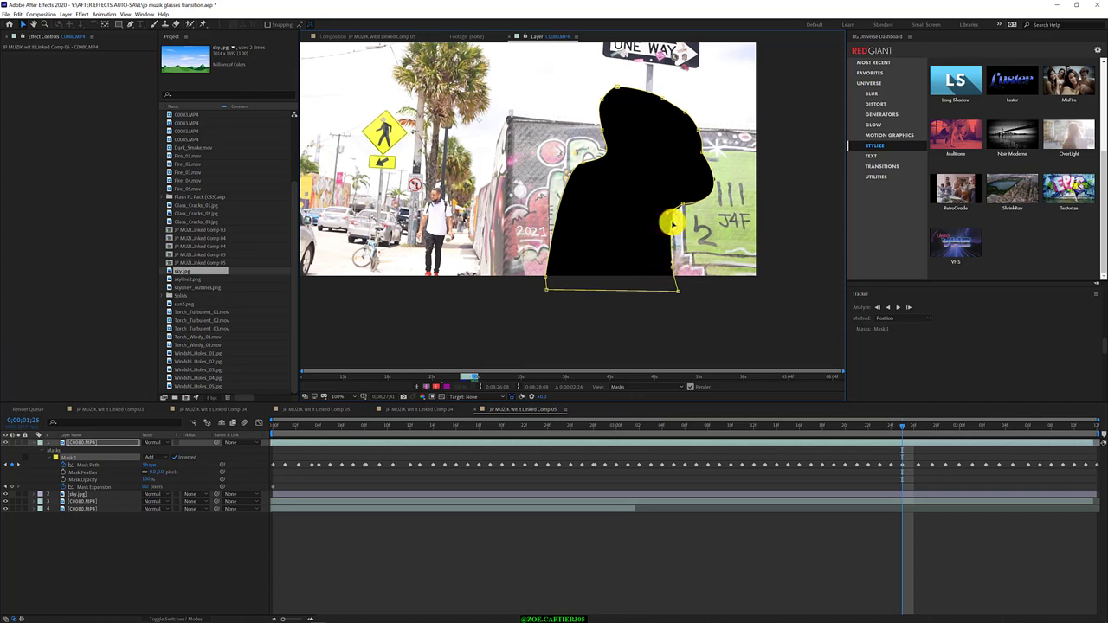
- On frame 1;26, marquee the head-top vertices and shift them left onto the head
key("Page_Down")
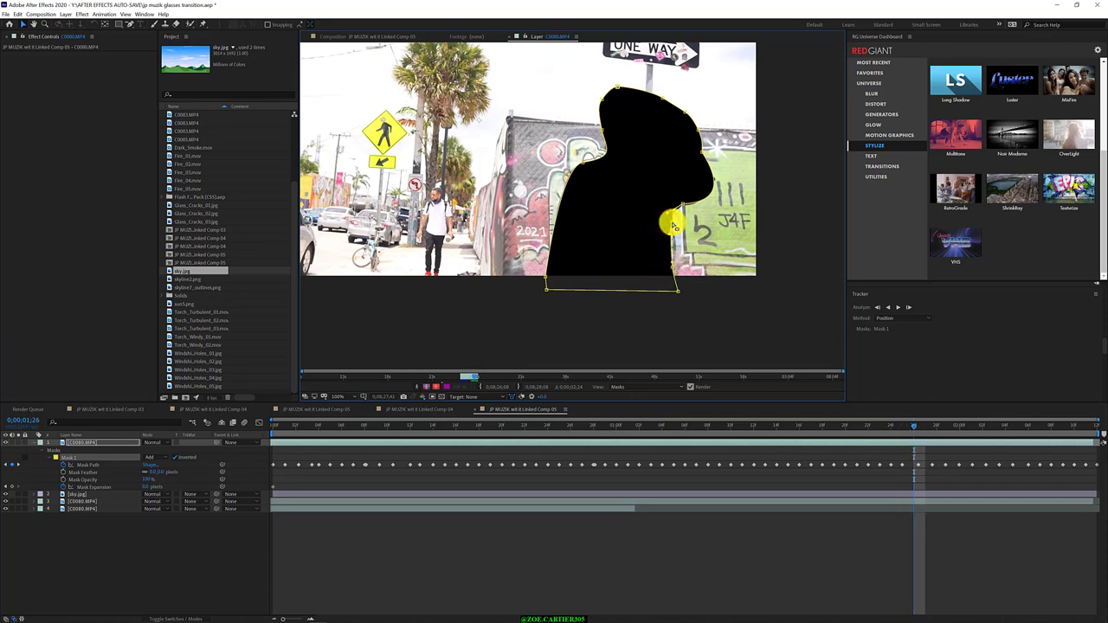
left_click_drag(583, 66, 647, 153)
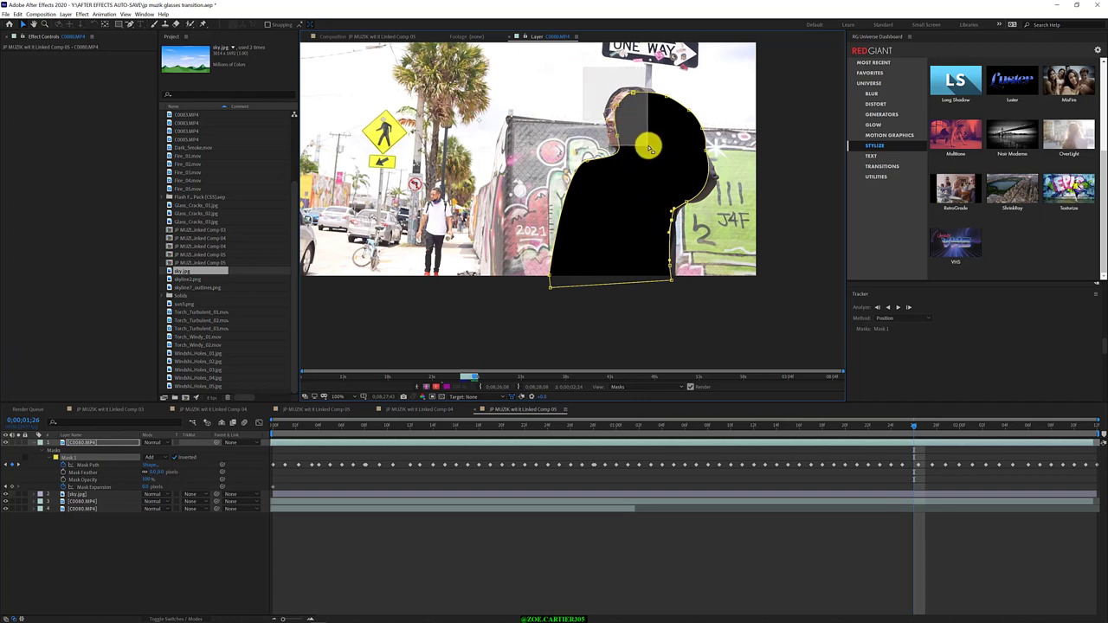
left_click_drag(647, 153, 648, 145)
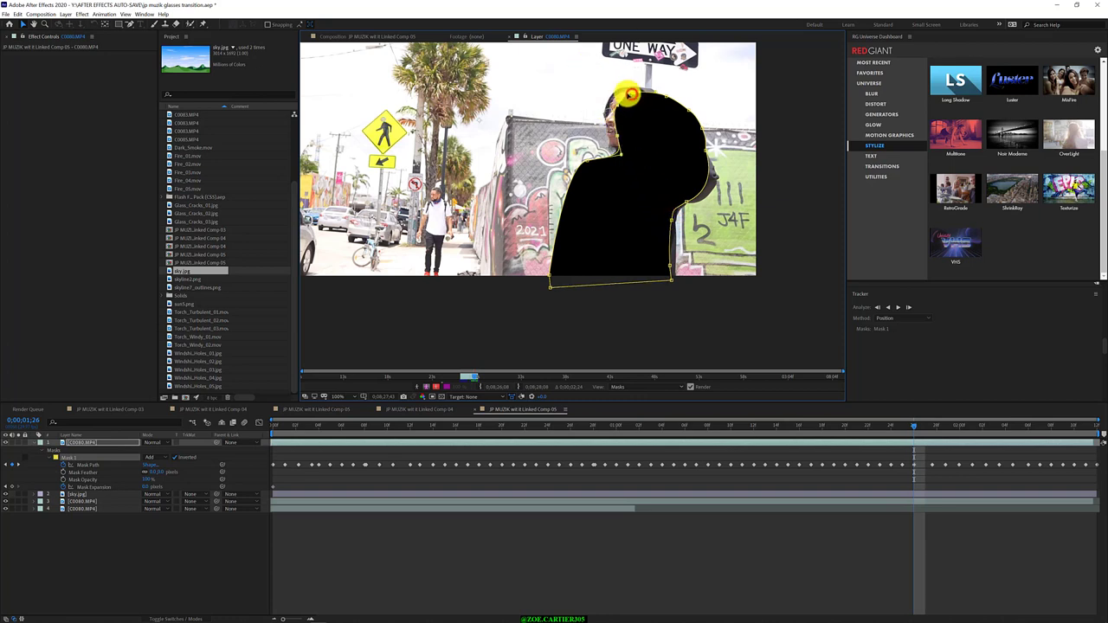
left_click_drag(630, 93, 621, 91)
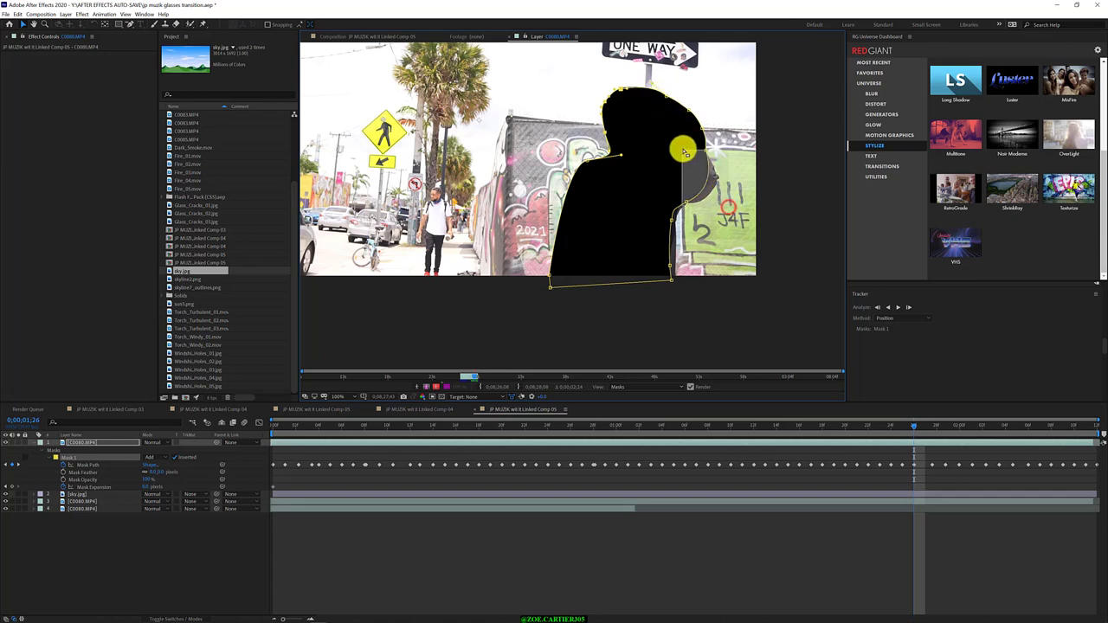
- Nudge the right-edge vertices slightly right so the mask follows the shoulder
left_click(715, 179)
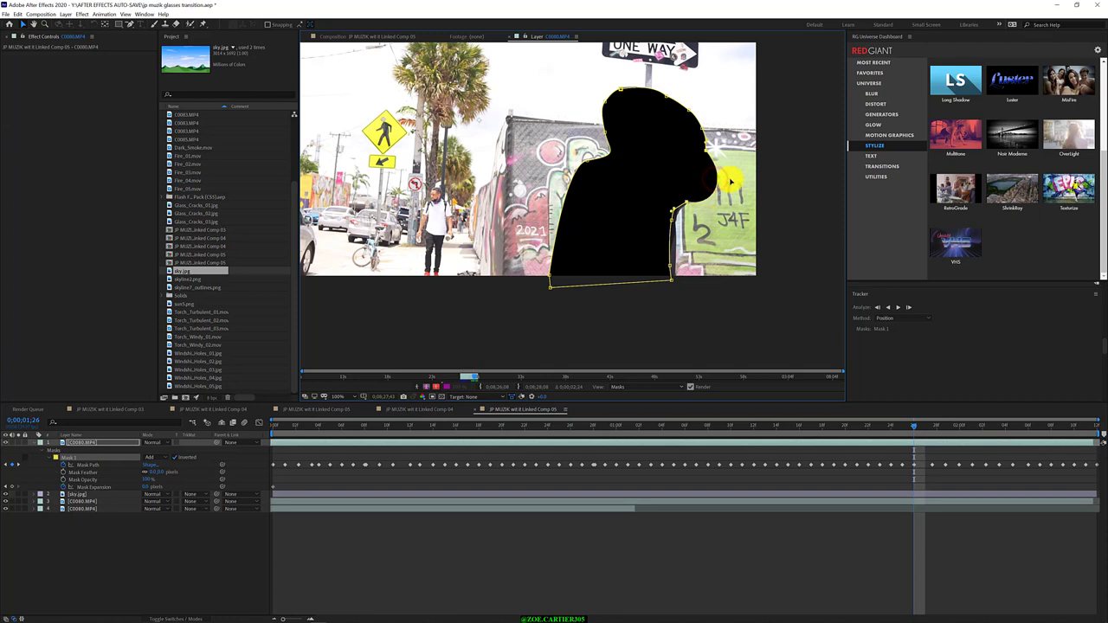
left_click(689, 277)
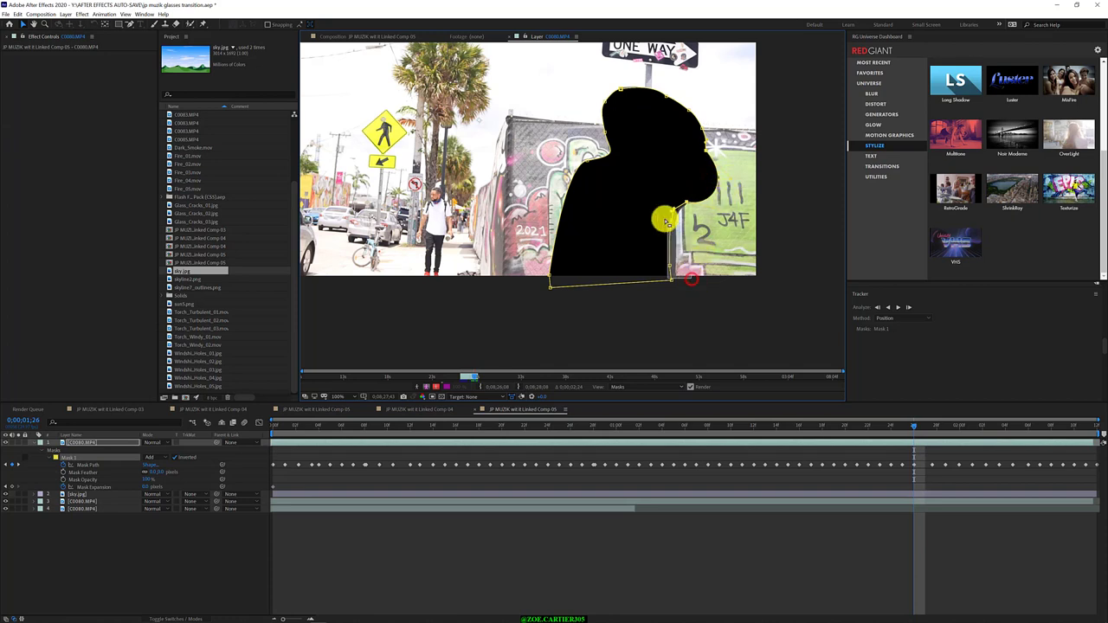
left_click_drag(667, 216, 676, 229)
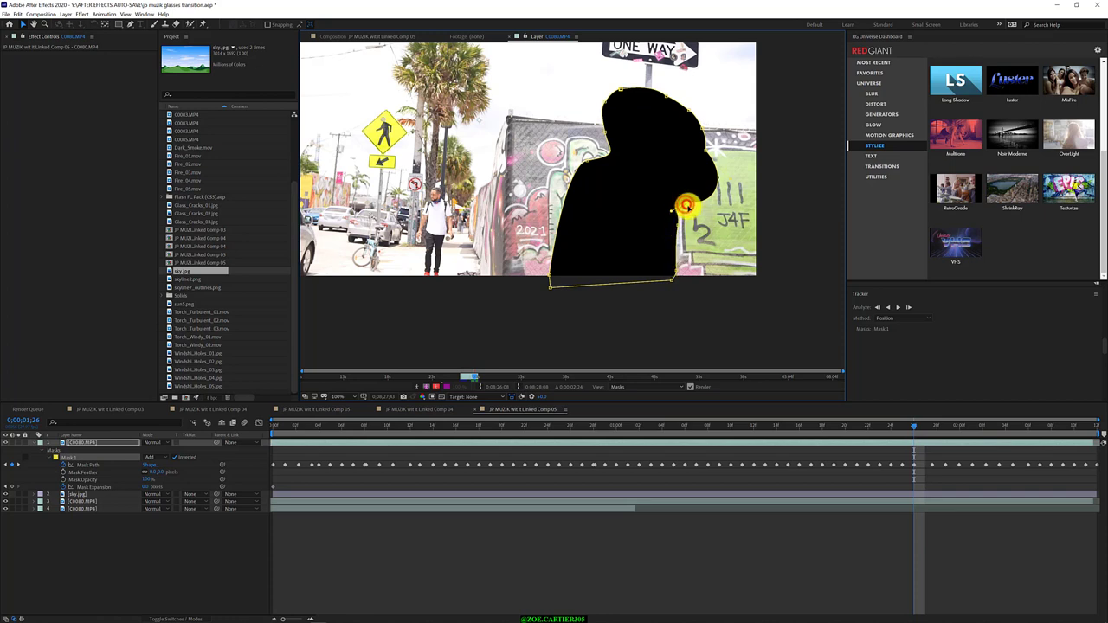
left_click_drag(685, 206, 688, 208)
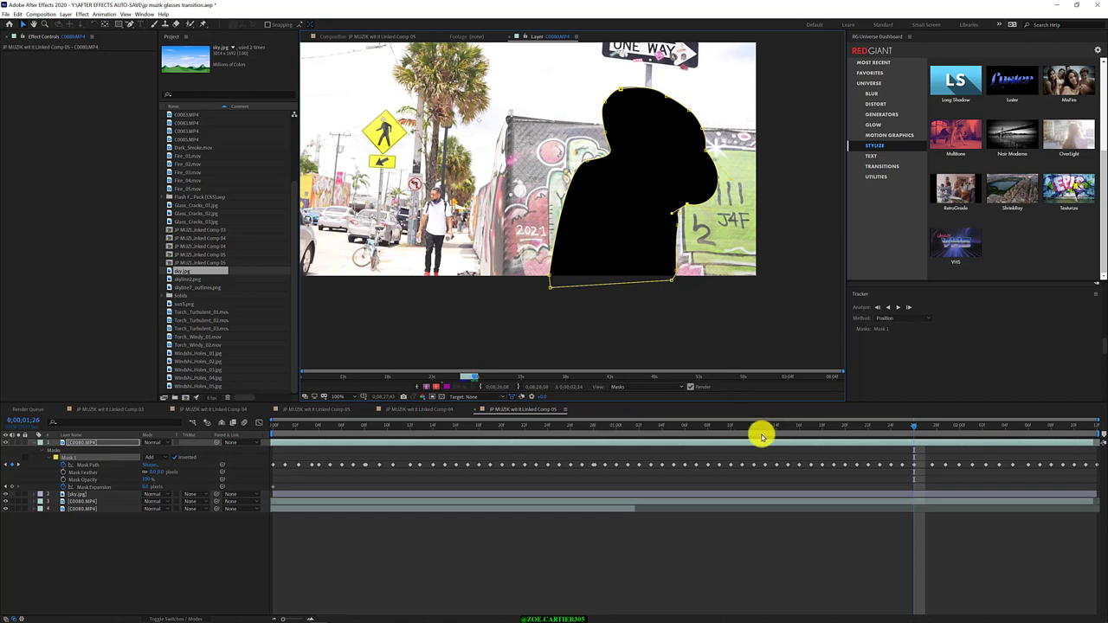
- Move the playhead ahead to frame 2;05
key("Page_Down")
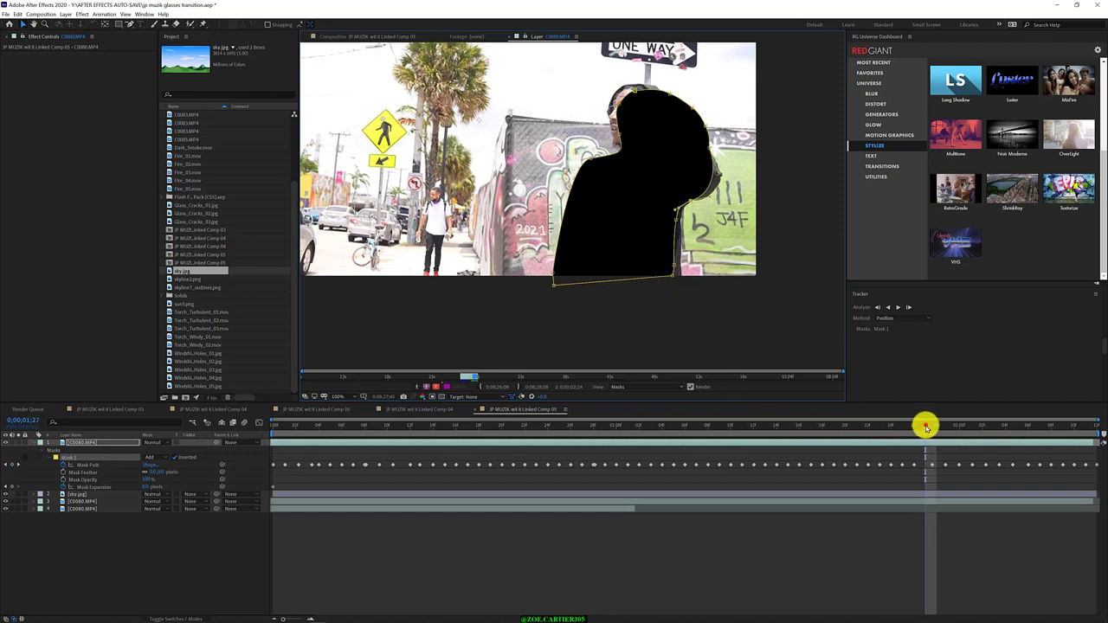
left_click(926, 425)
mouse_move(967, 435)
left_mouse_down()
mouse_move(1056, 443)
mouse_move(1014, 459)
left_mouse_up()
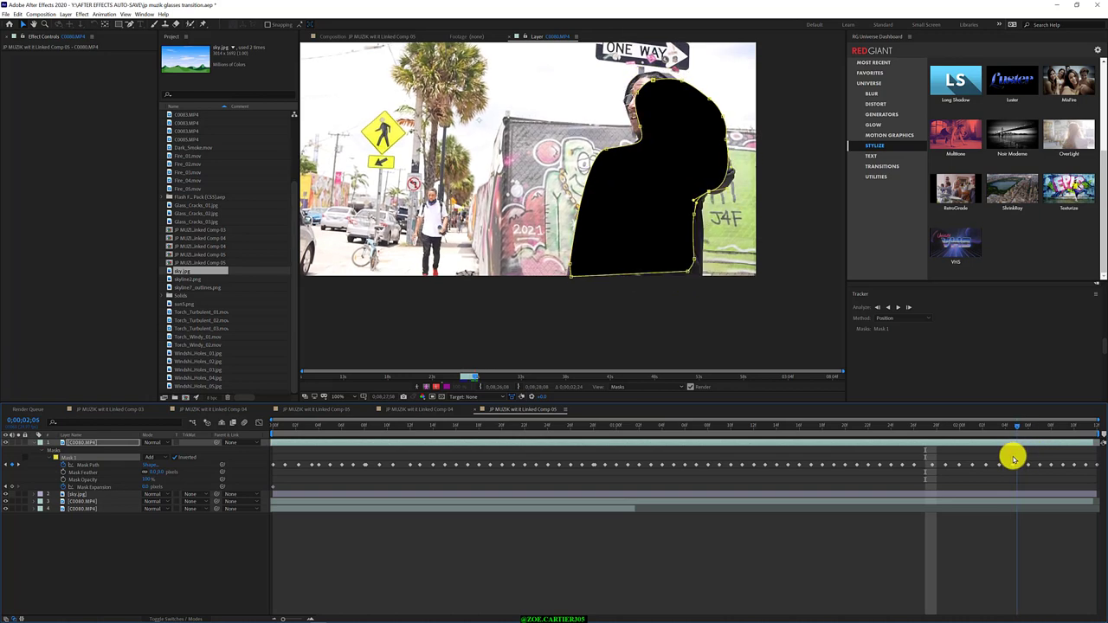
- Move the head-top vertices up-left and round them out, then pull the right-edge bulge down
mouse_move(770, 315)
left_mouse_down()
mouse_move(682, 167)
mouse_move(719, 200)
left_mouse_up()
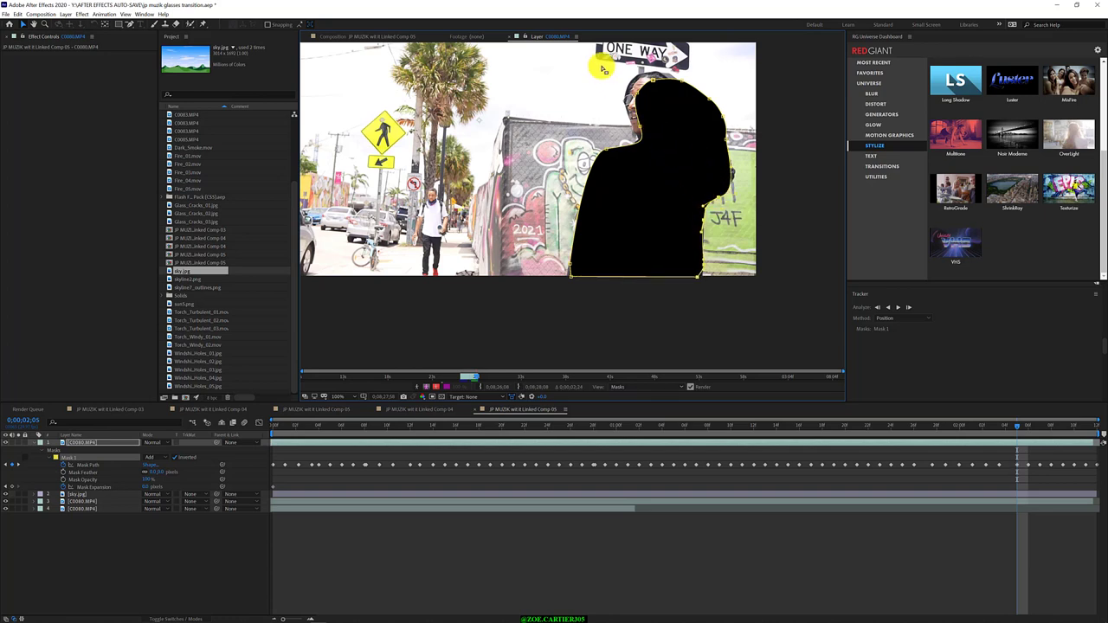
left_click_drag(600, 65, 697, 131)
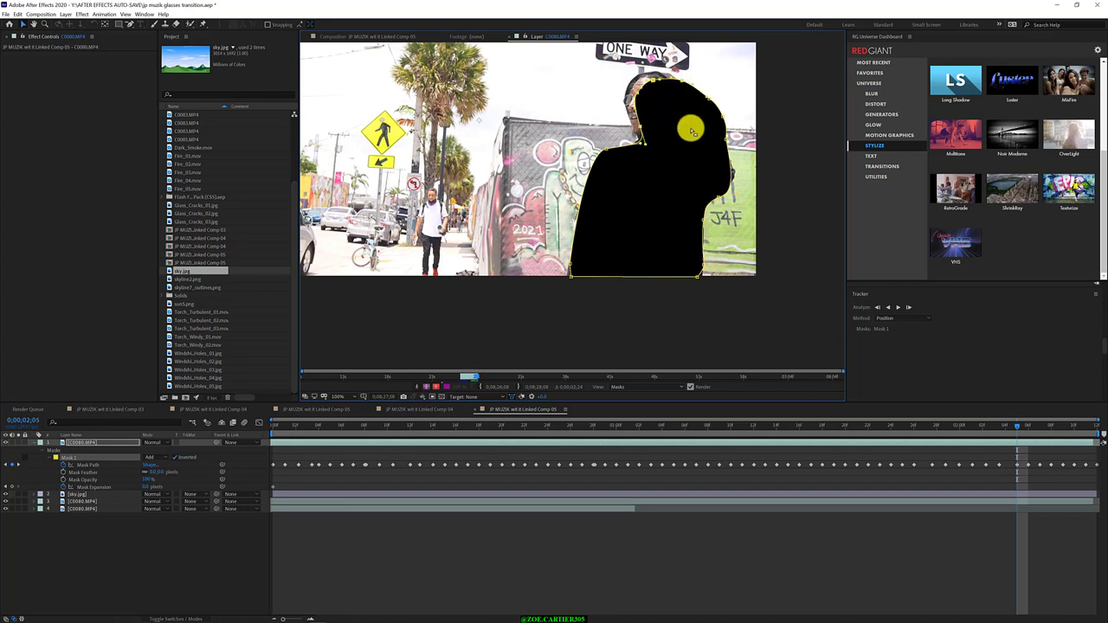
left_click_drag(652, 82, 640, 76)
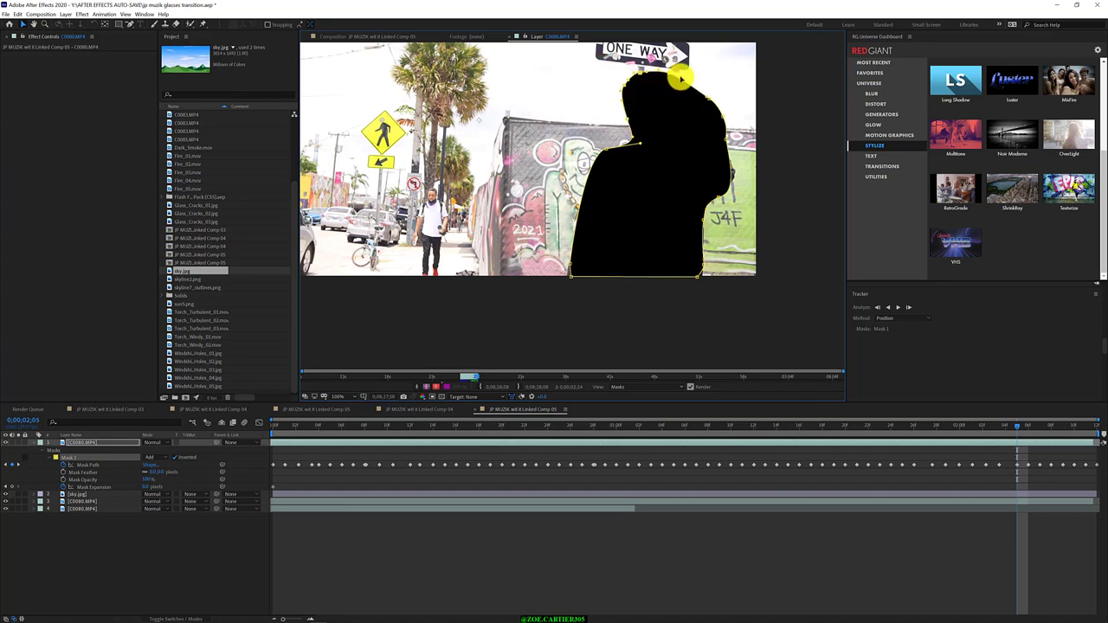
mouse_move(643, 77)
left_mouse_down()
mouse_move(687, 90)
mouse_move(693, 108)
left_mouse_up()
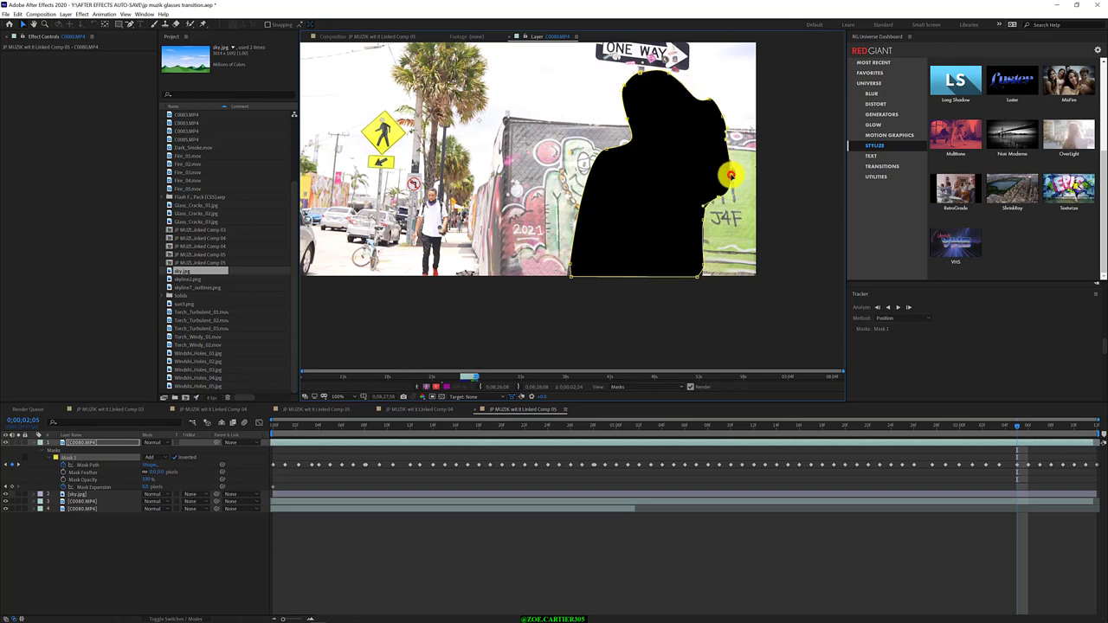
left_click(733, 166)
left_click_drag(733, 174, 738, 195)
- Step forward to 2;09, then back frame by frame to 1;27 to review the mask
key("Page_Down")
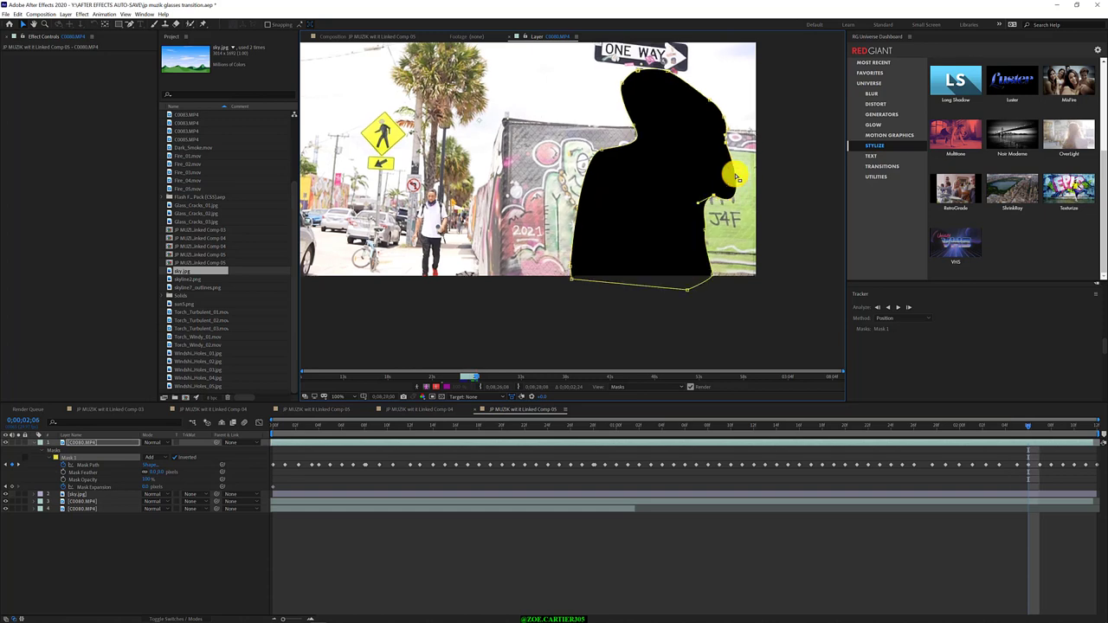
key("Page_Down")
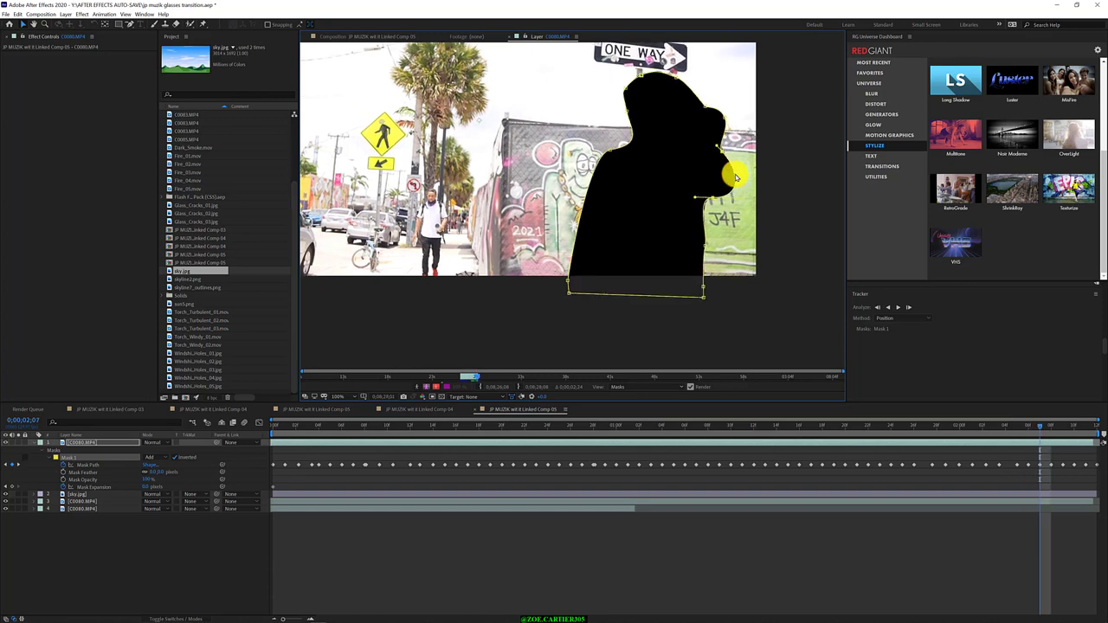
key("Page_Down")
key("Page_Down")
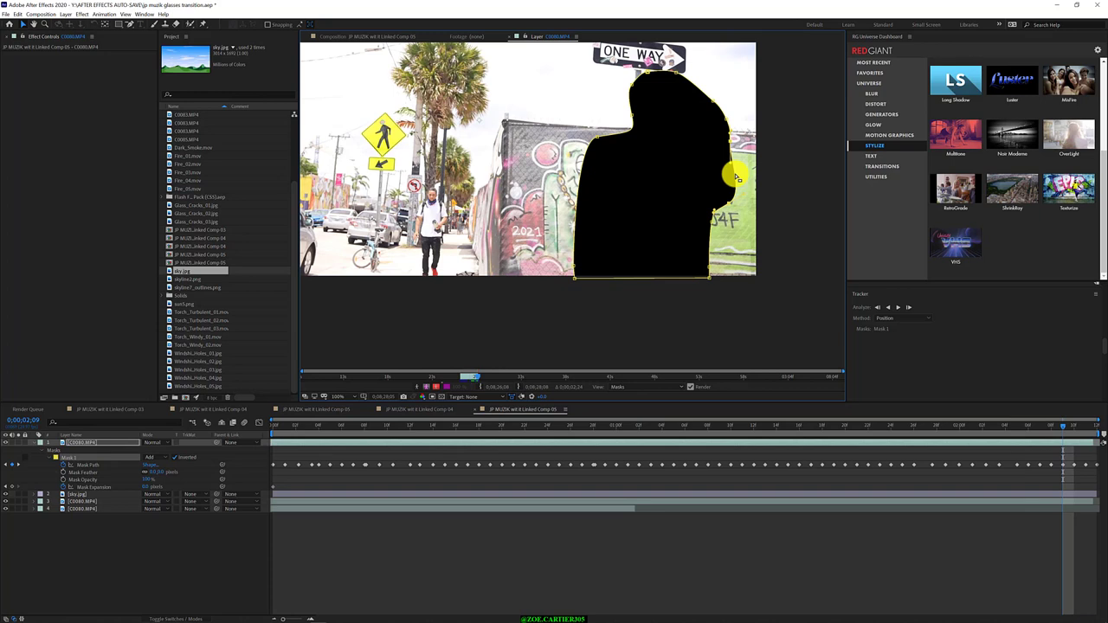
key("Page_Up")
key("Page_Up")
key("Page_Up")
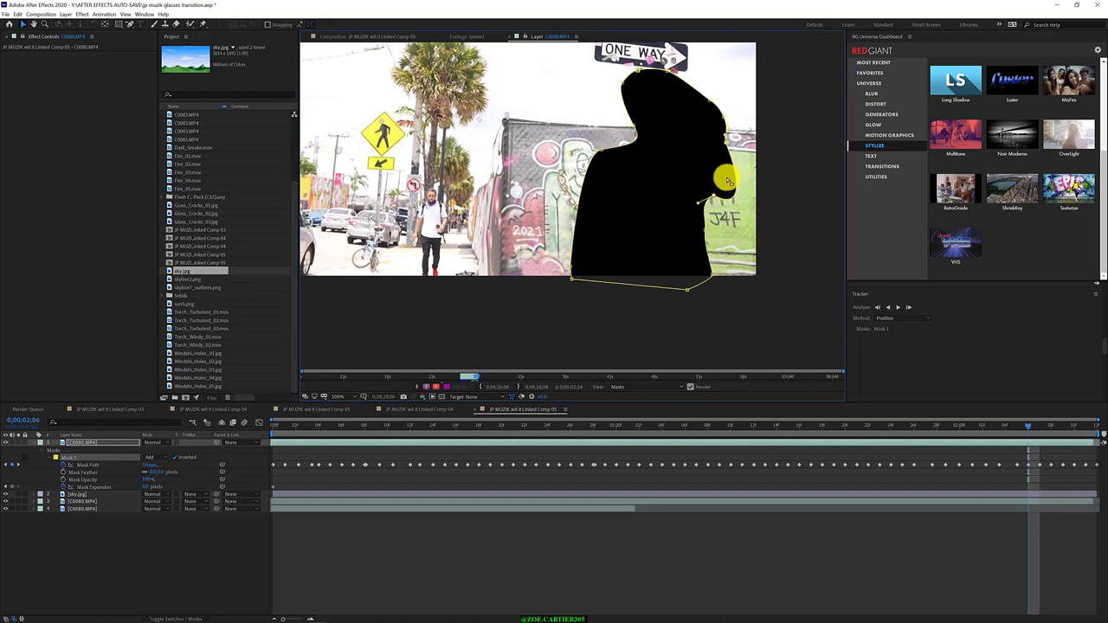
key("Page_Up")
key("Page_Up")
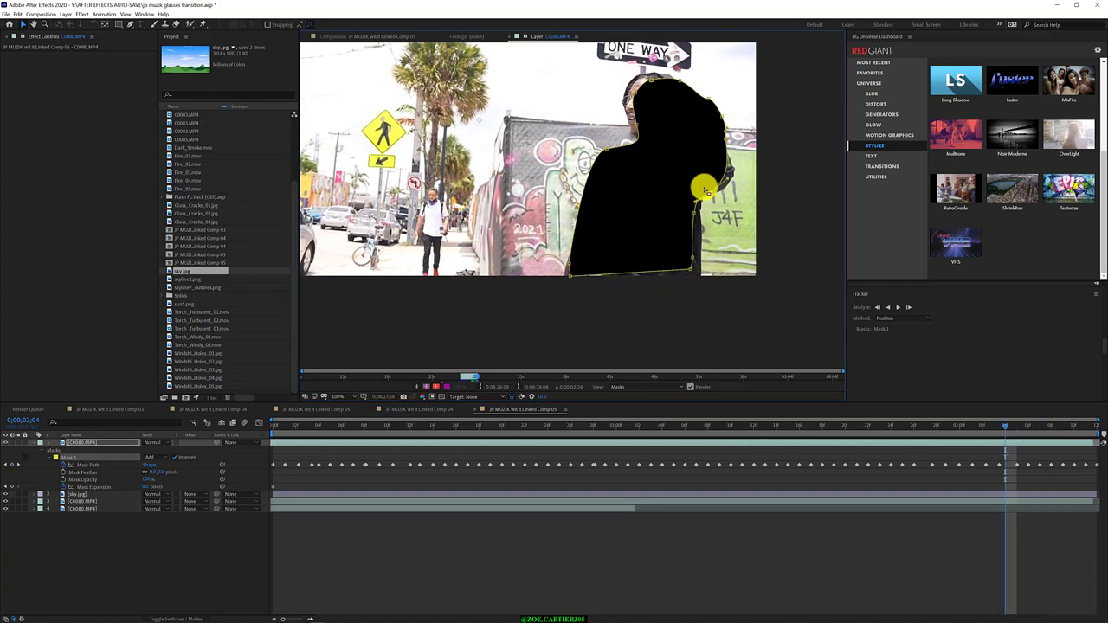
key("Page_Up")
key("Page_Up")
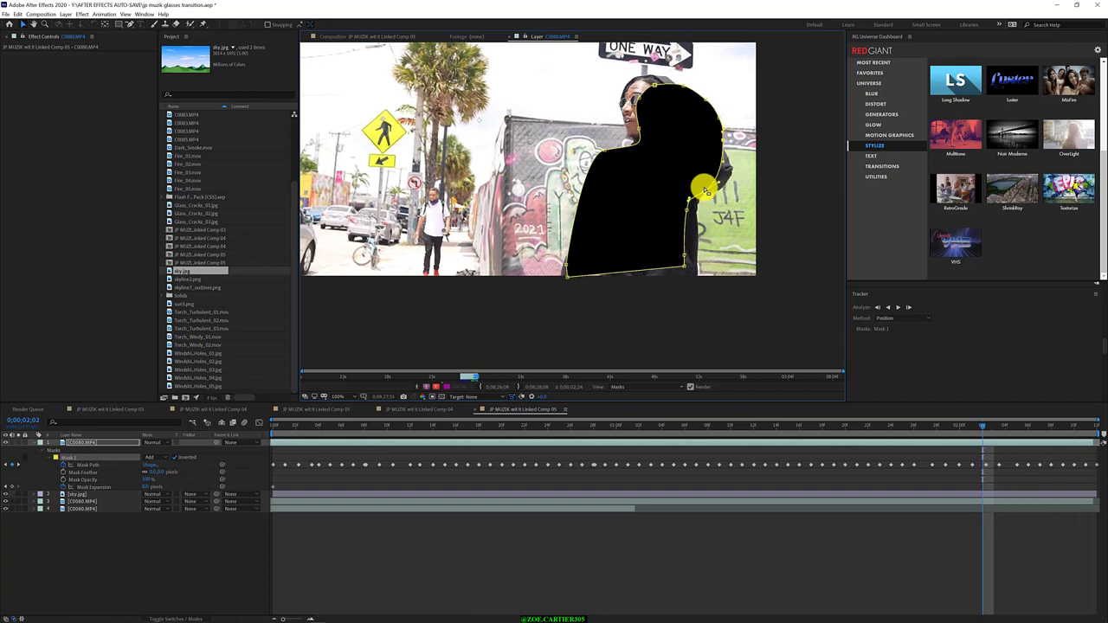
key("Page_Up")
key("Page_Up")
key("Page_Up")
key("Page_Up")
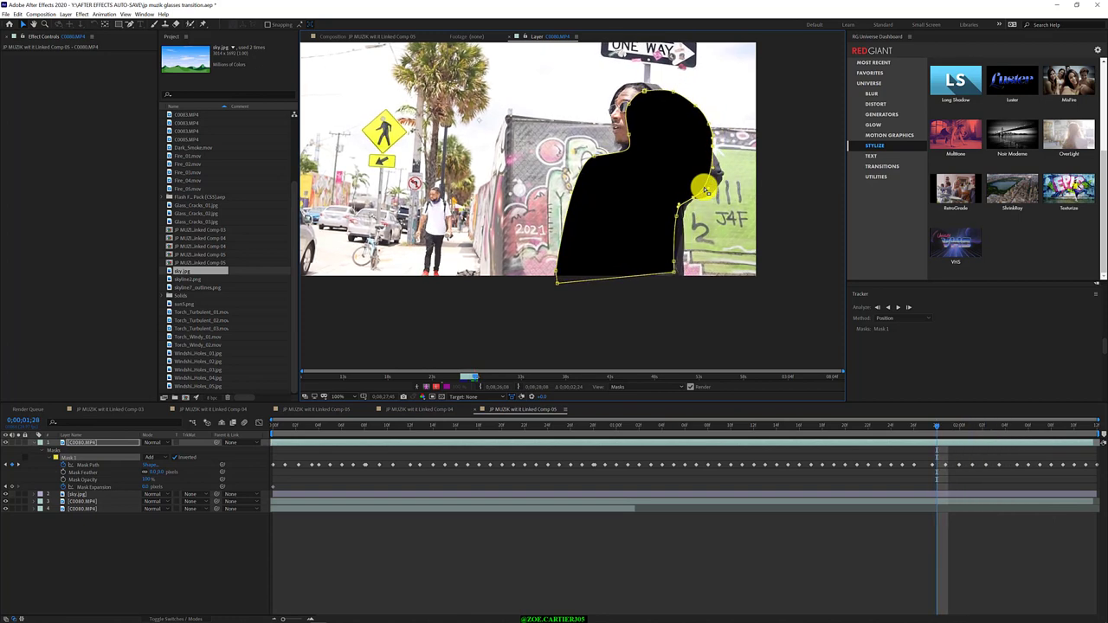
key("Page_Up")
key("Page_Up")
key("Page_Up")
key("Page_Down")
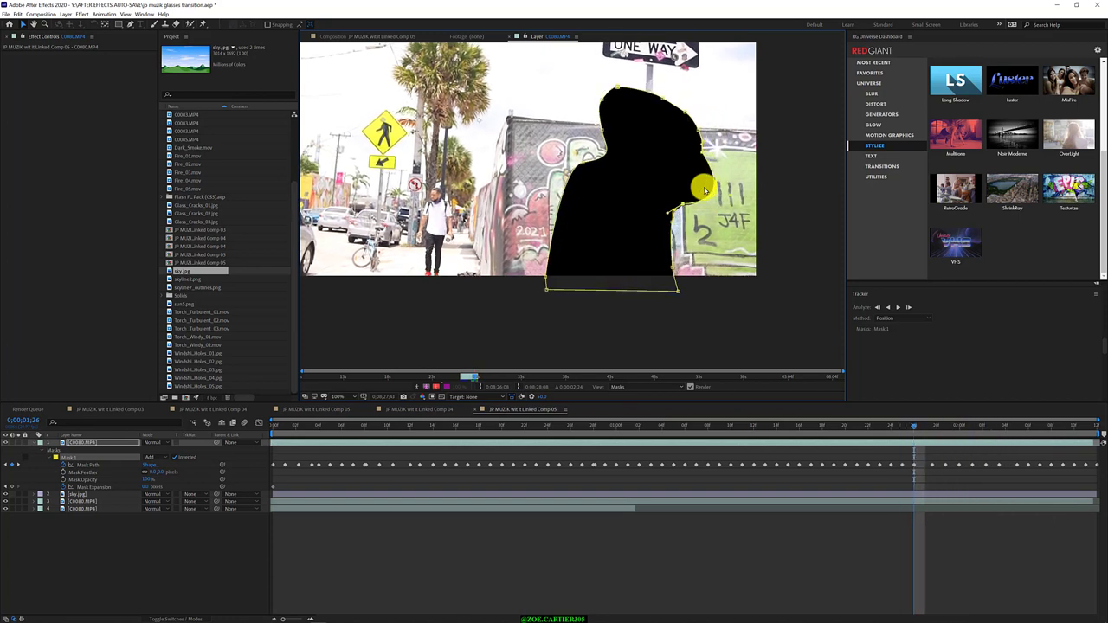
key("Page_Down")
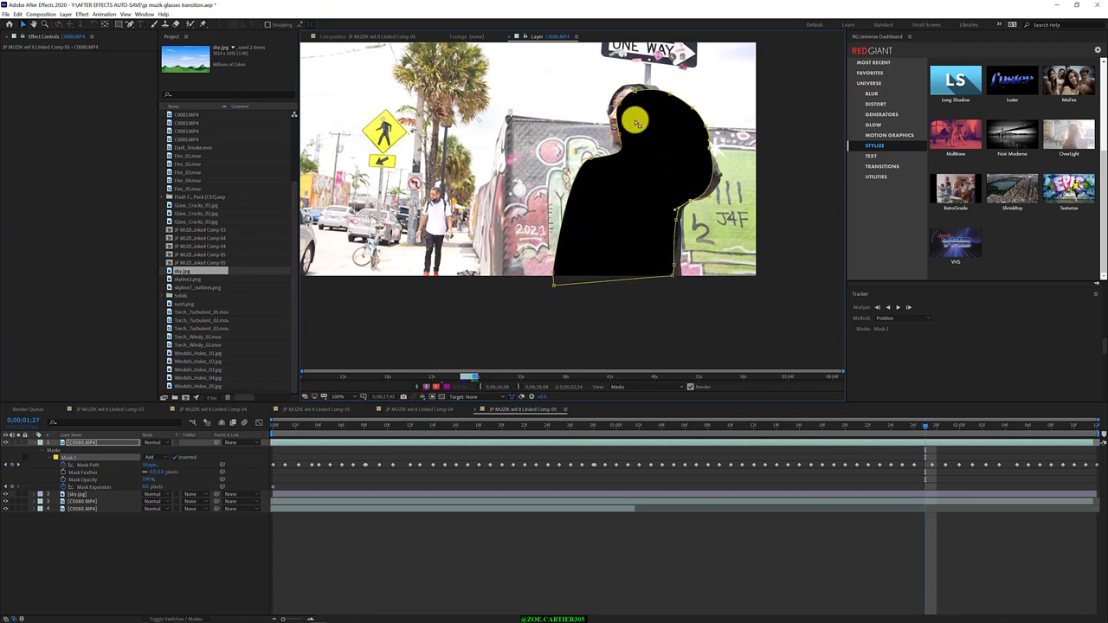
- Raise the mask's top vertices over the head, fit the right edge around the face, and nudge the bottom-right corner
left_click_drag(581, 68, 650, 149)
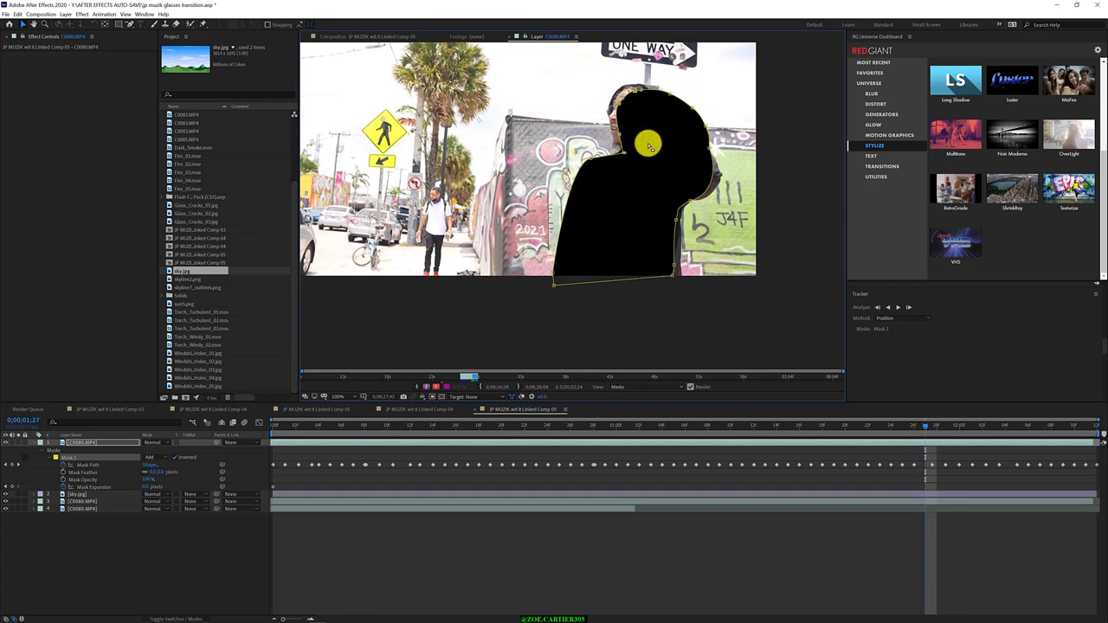
left_click_drag(634, 90, 624, 85)
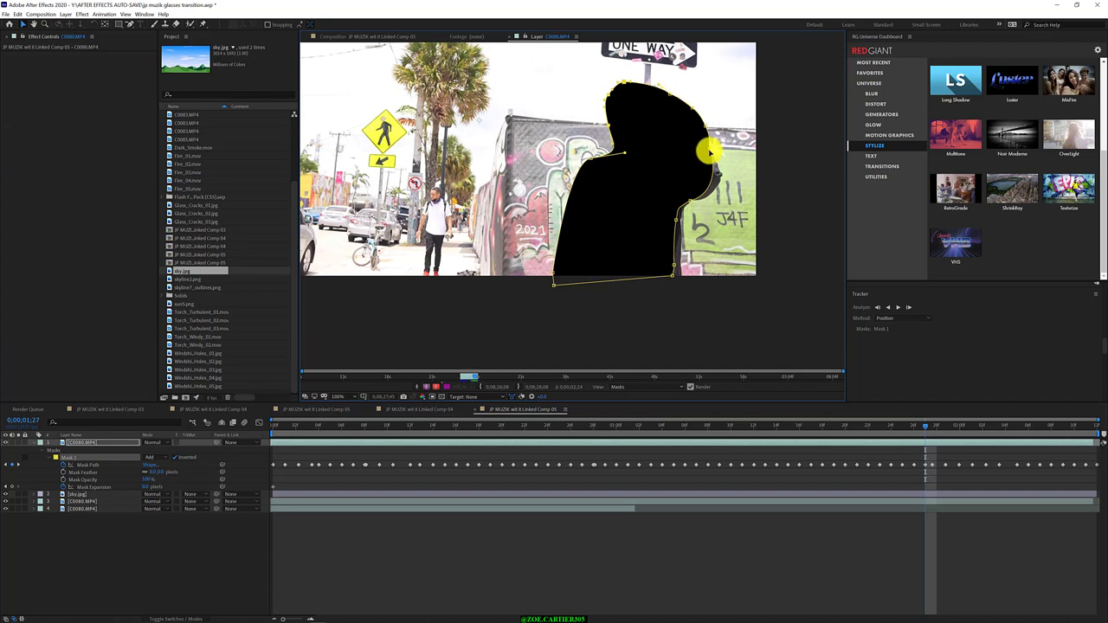
left_click_drag(710, 152, 736, 189)
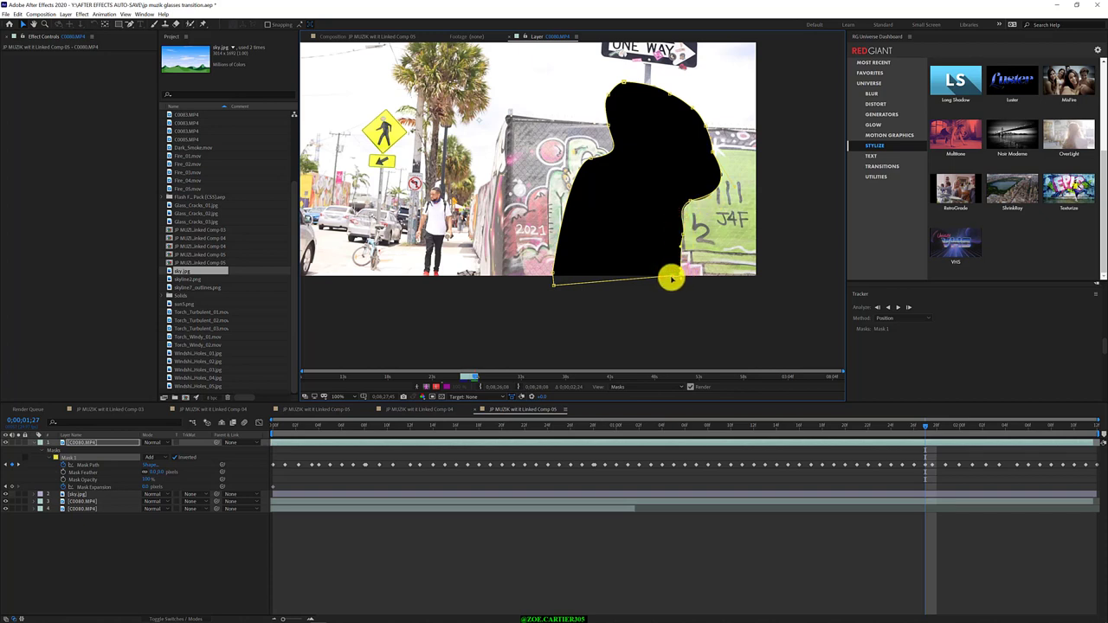
left_click_drag(672, 279, 671, 280)
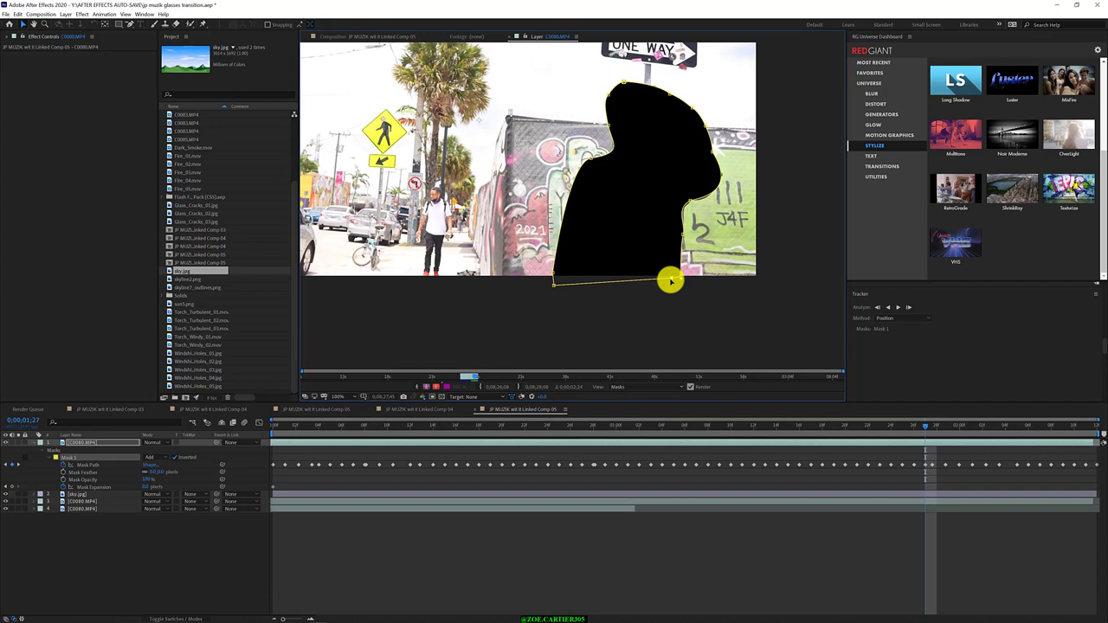
- On frame 1;28, adjust the top vertices, reshape the edge below the head, and drop the bottom-right corner
key("Page_Down")
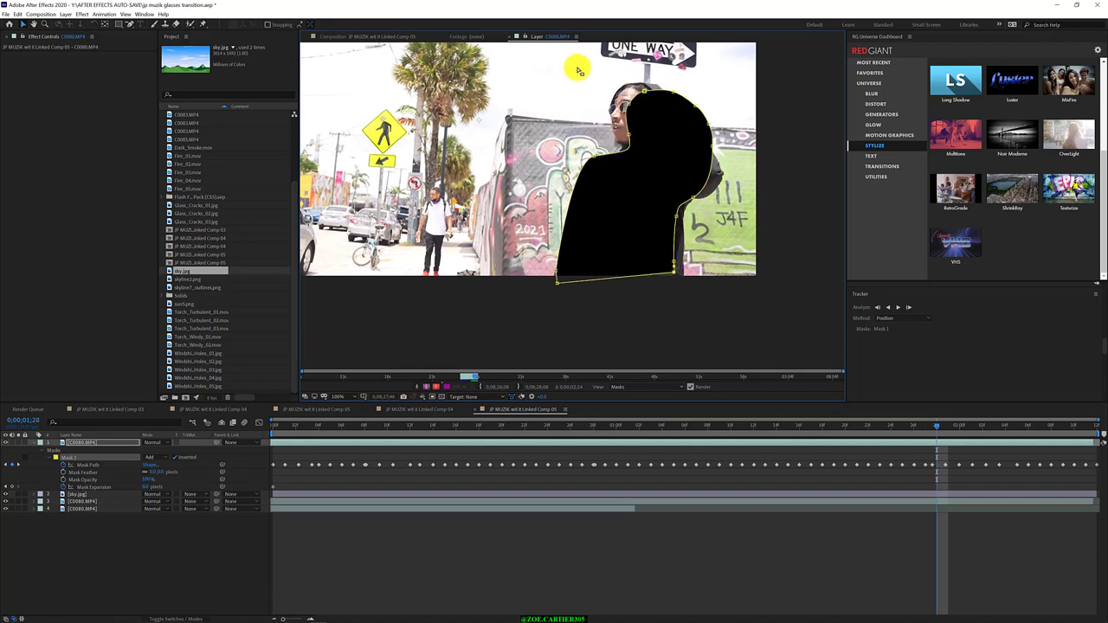
mouse_move(578, 67)
left_mouse_down()
mouse_move(658, 141)
mouse_move(612, 99)
left_mouse_up()
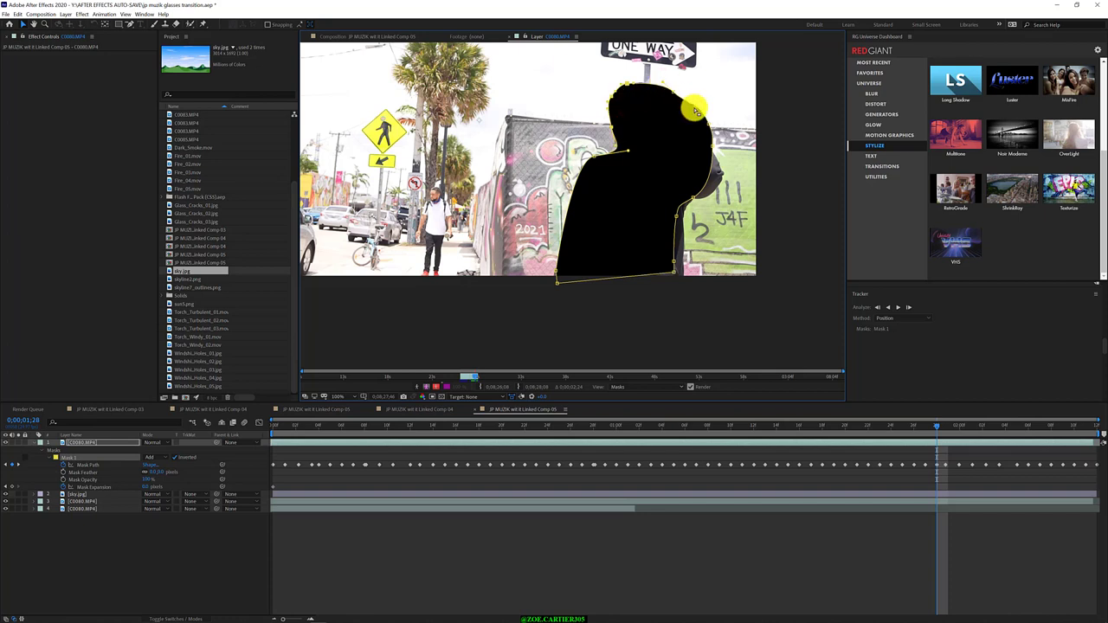
left_click_drag(677, 214, 680, 206)
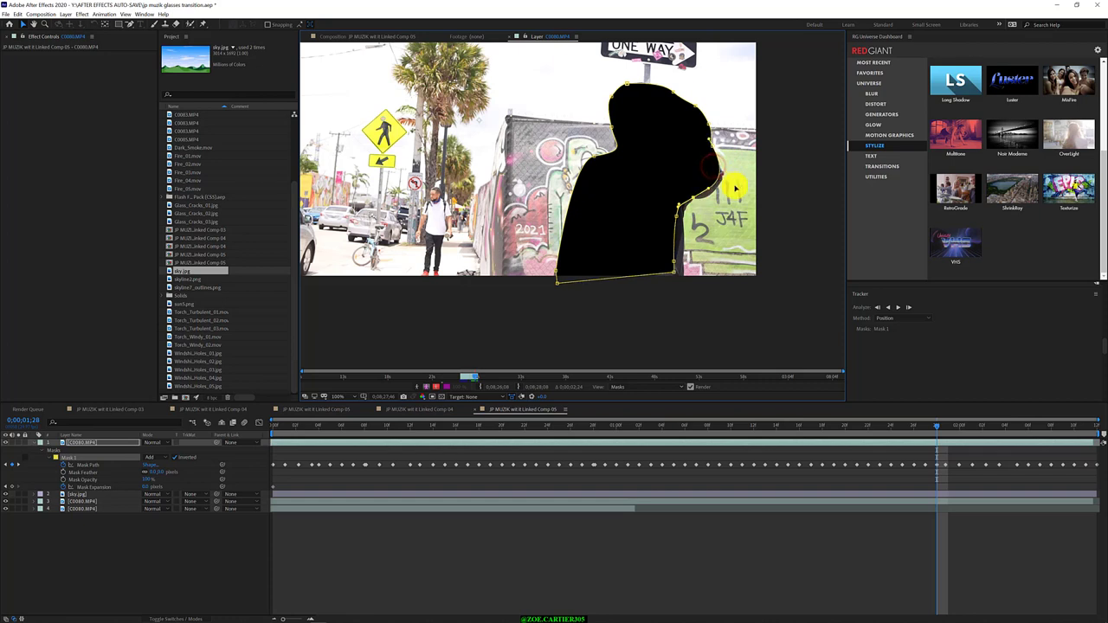
left_click_drag(708, 189, 686, 237)
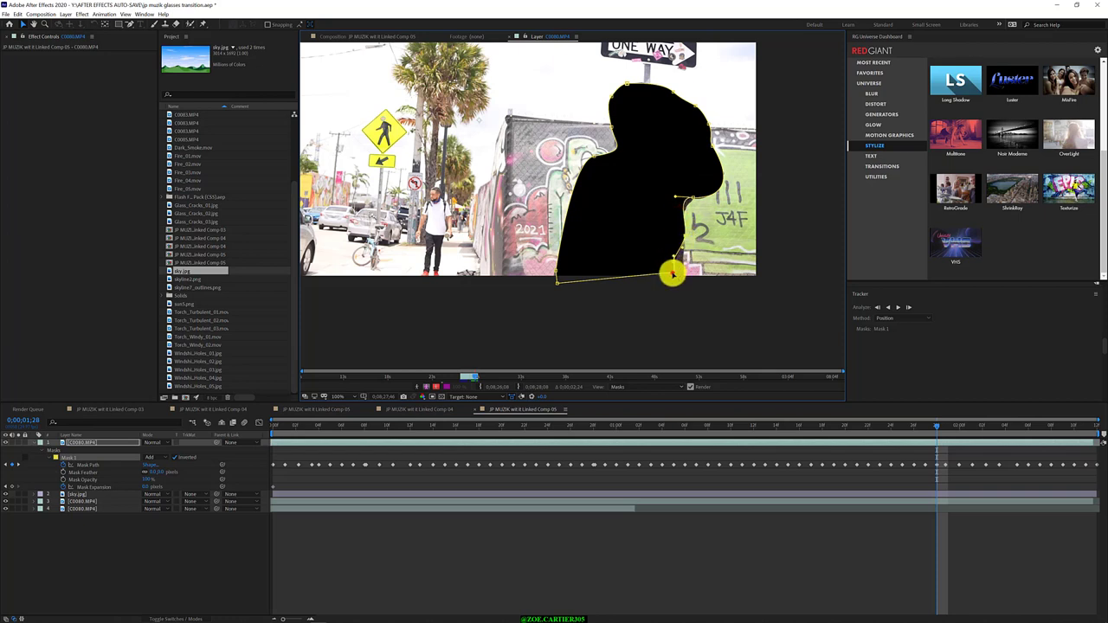
left_click_drag(673, 276, 690, 303)
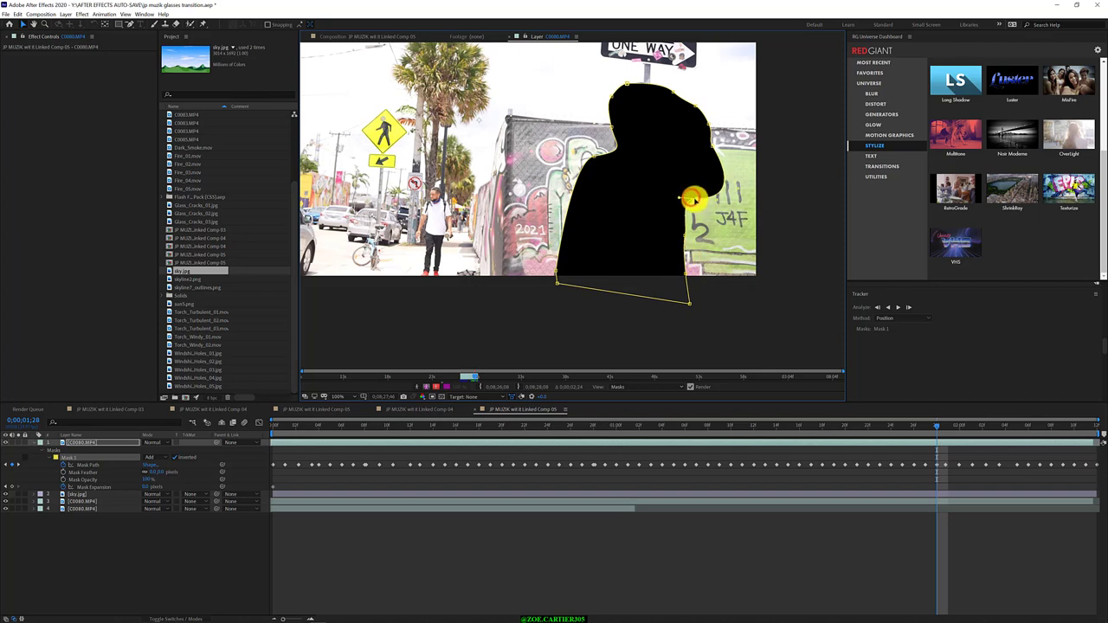
- On frame 1;29, move the mask top up over the head and pull the right-edge vertices inward
key("Page_Down")
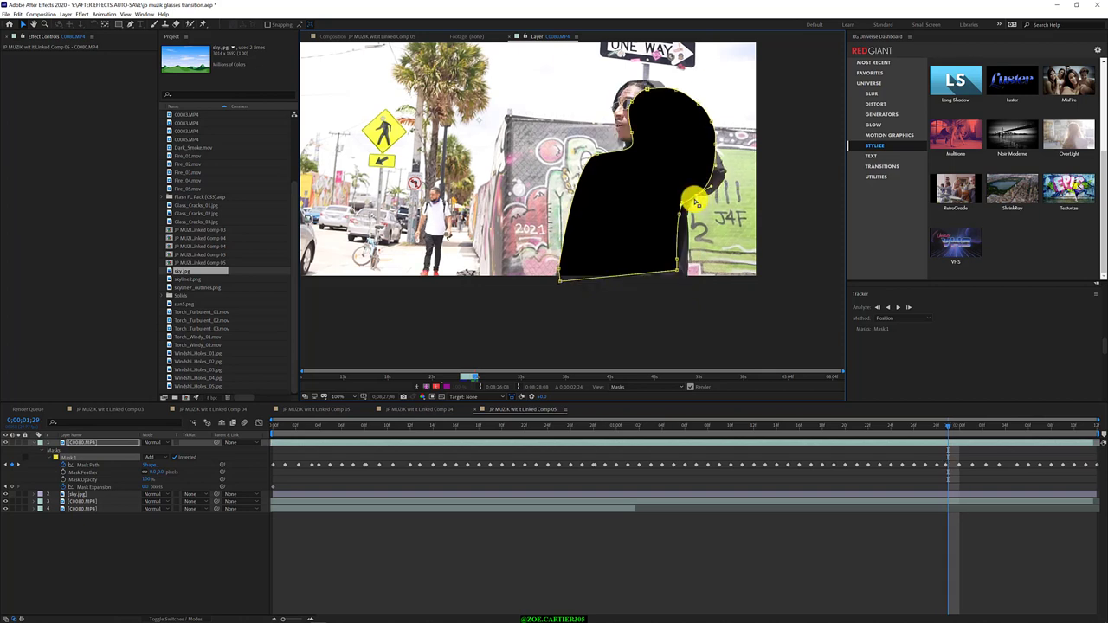
left_click_drag(582, 76, 653, 141)
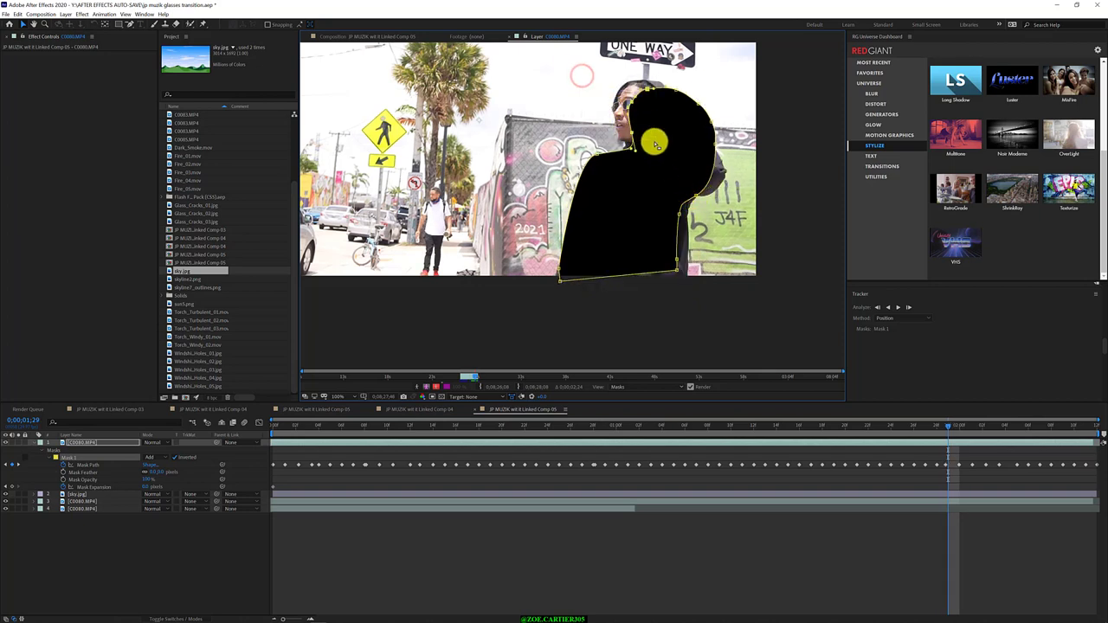
left_click_drag(630, 102, 616, 93)
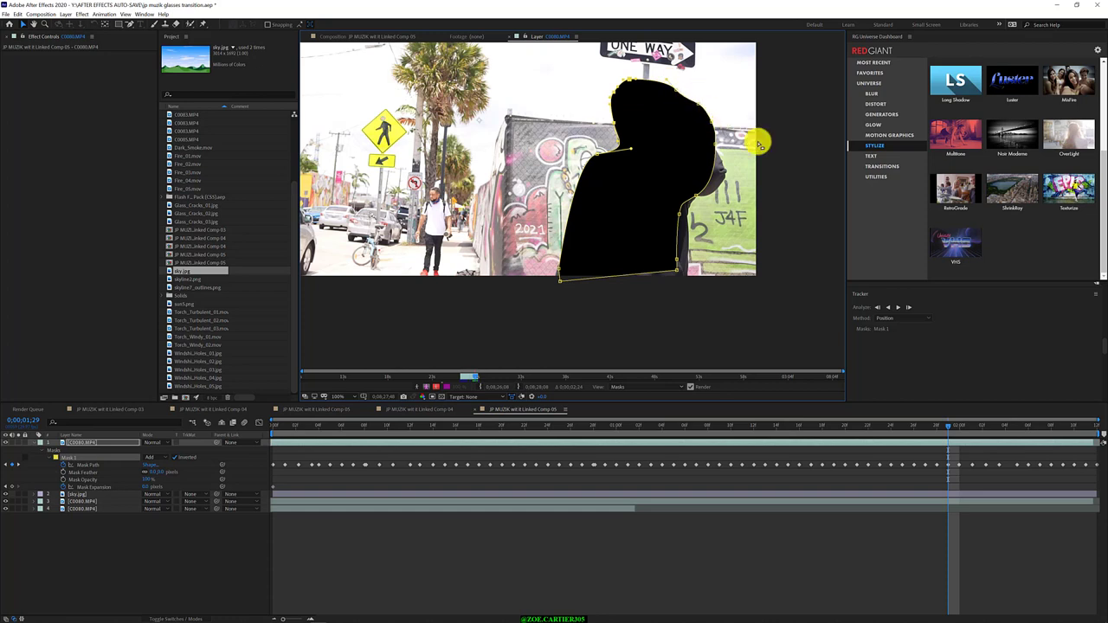
left_click_drag(766, 147, 693, 208)
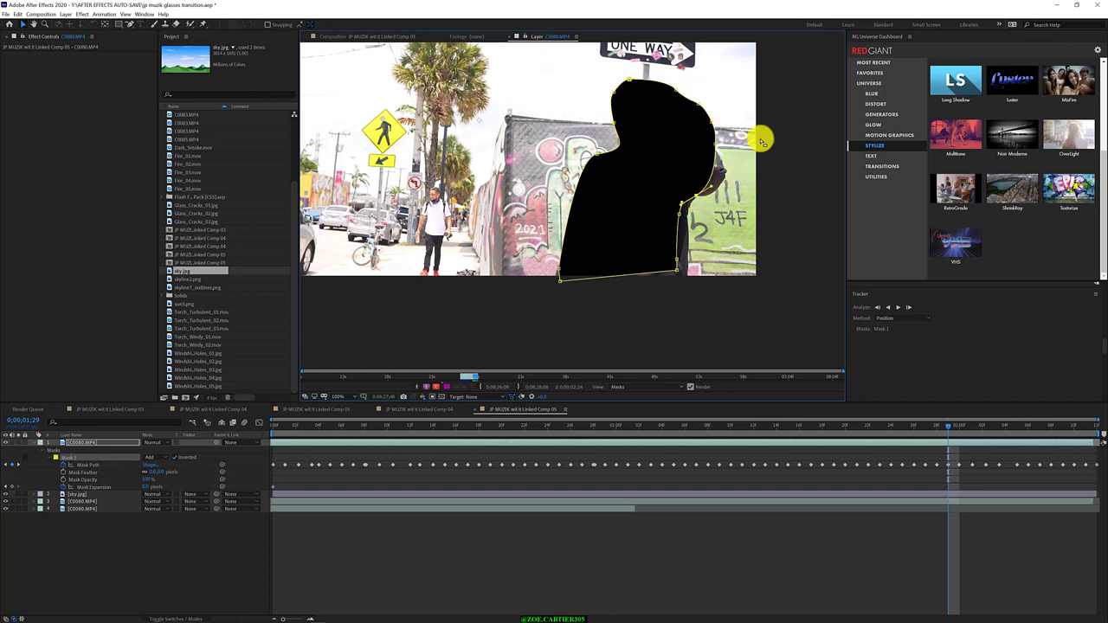
mouse_move(766, 126)
left_mouse_down()
mouse_move(688, 211)
mouse_move(742, 194)
mouse_move(719, 193)
left_mouse_up()
left_click(710, 190)
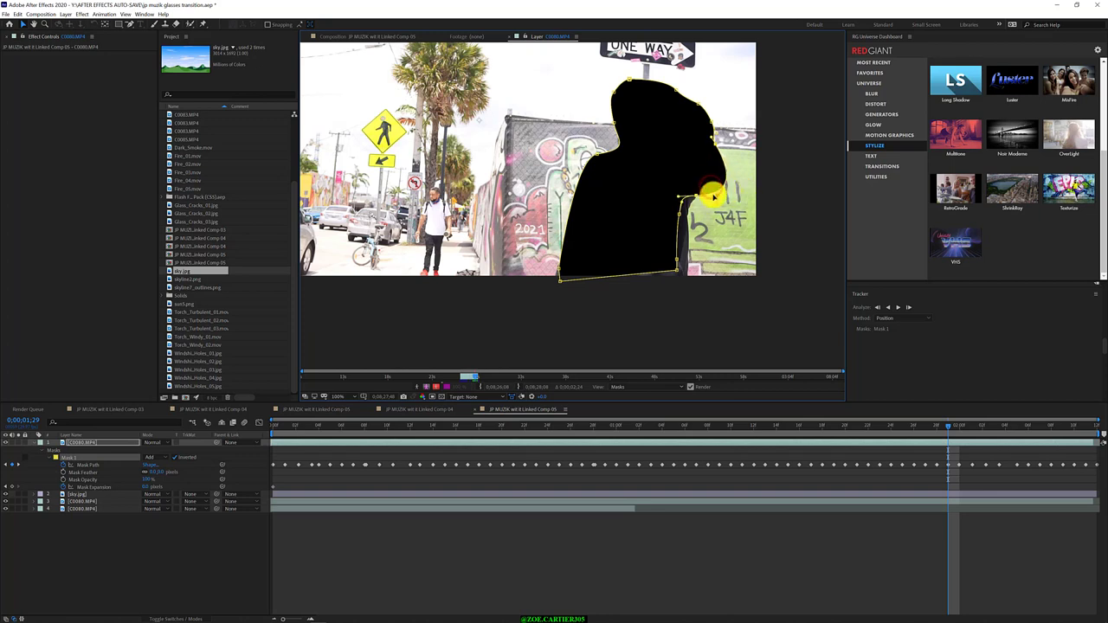
- Shift the lower-right corner right and down, settle the shoulder vertex, and raise the bottom-left corner
left_click(698, 270)
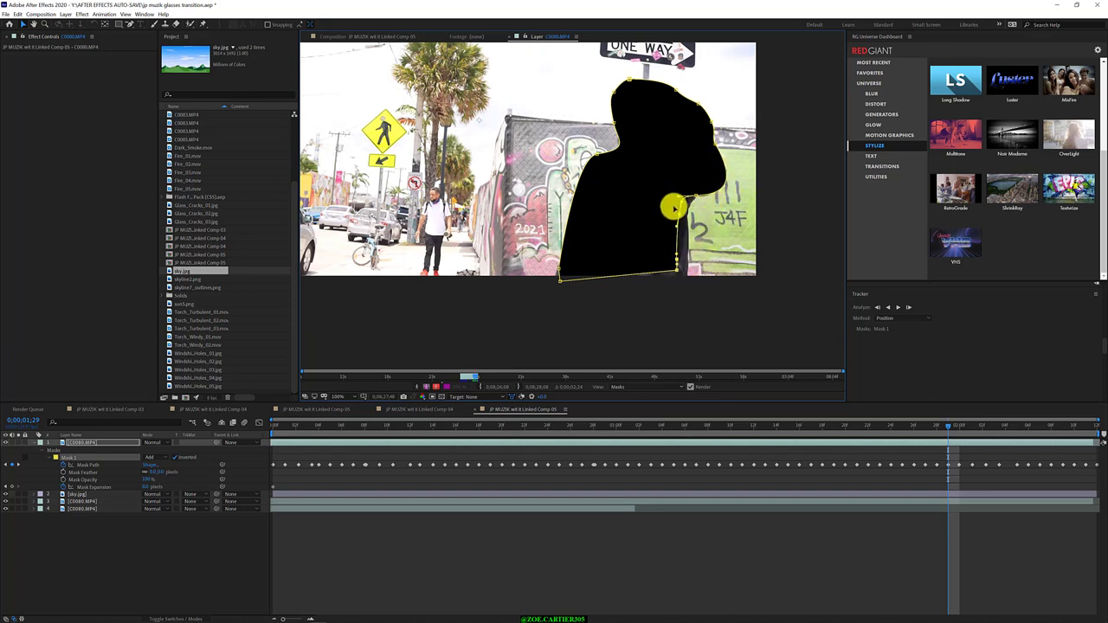
left_click_drag(680, 217, 692, 229)
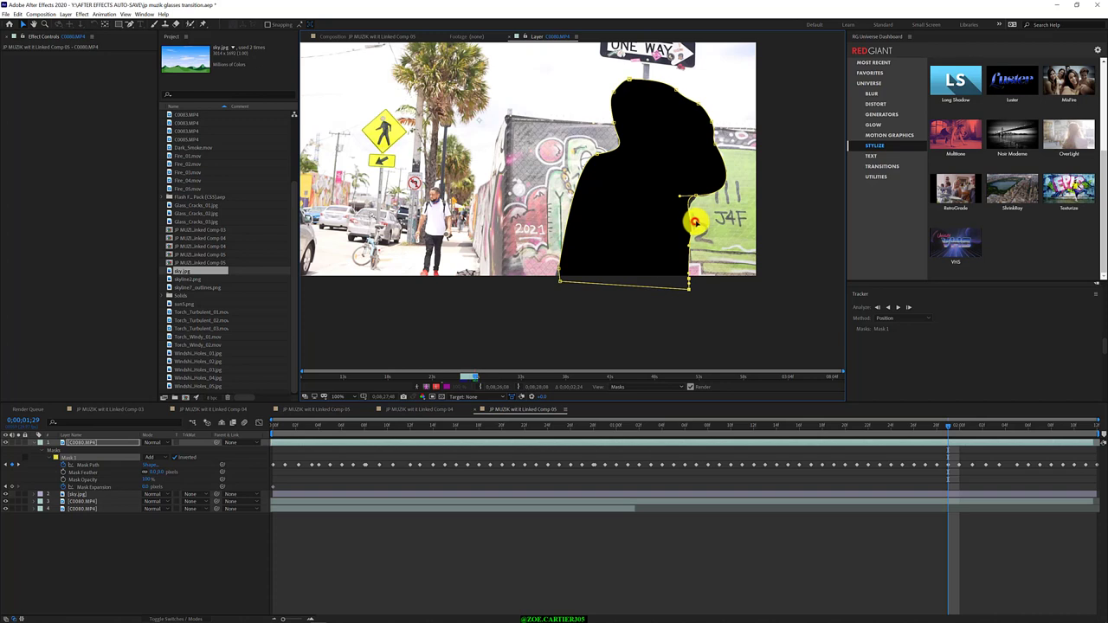
mouse_move(695, 221)
left_mouse_down()
mouse_move(682, 215)
mouse_move(690, 223)
left_mouse_up()
left_click(682, 197)
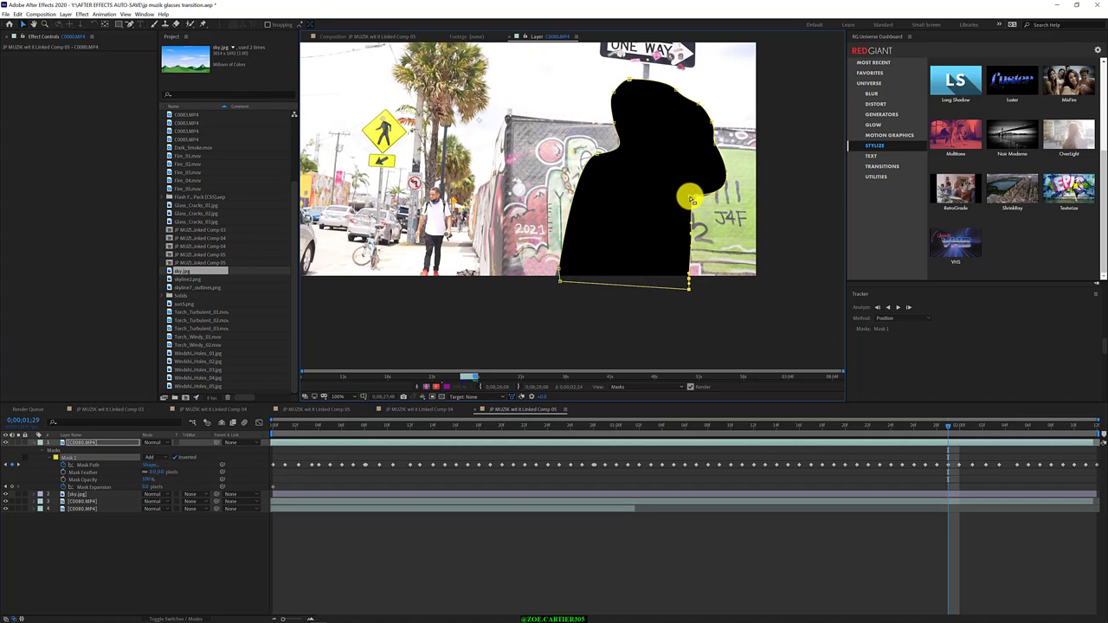
left_click(557, 277)
left_click_drag(557, 277, 561, 269)
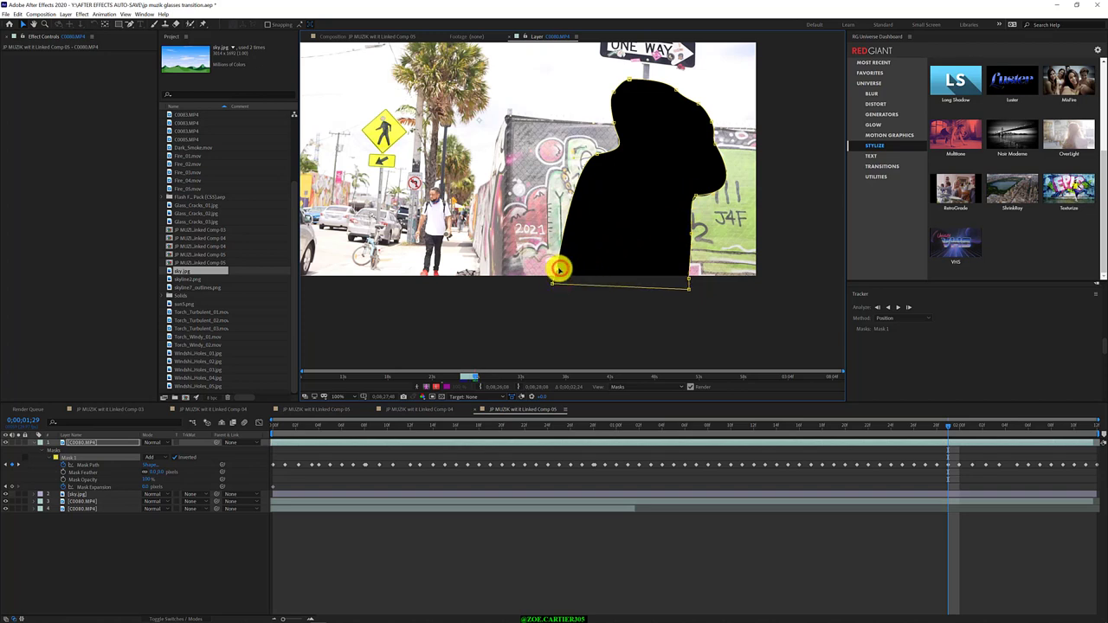
- On frame 2;04, reshape the mask top over the head and move the right-edge vertices to follow the body
key("Page_Down")
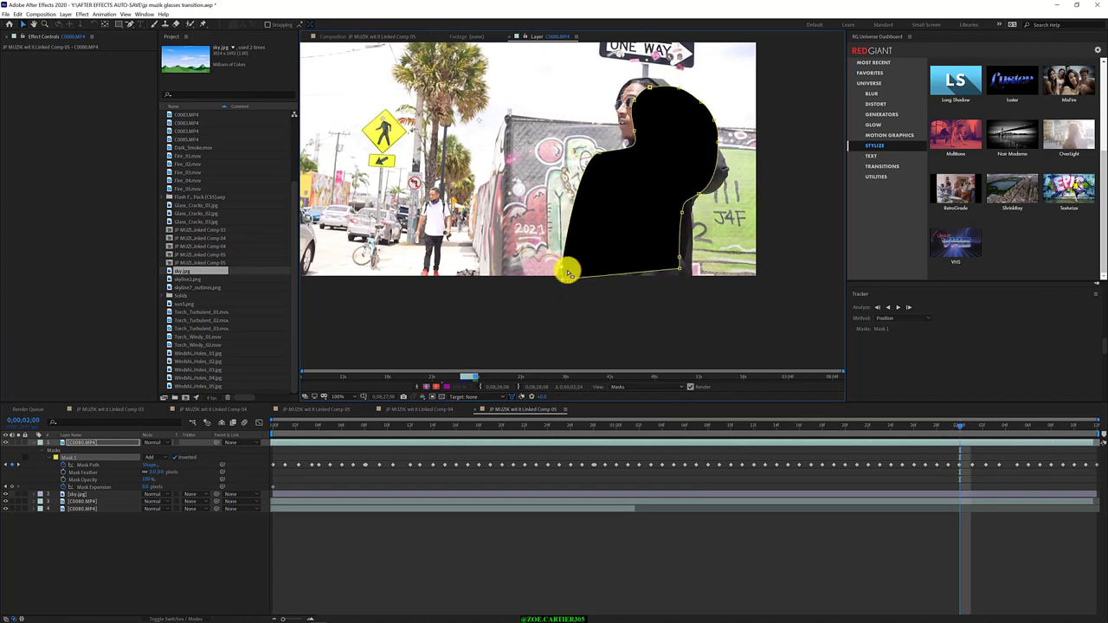
key("Page_Down")
key("Page_Down")
key("Page_Down")
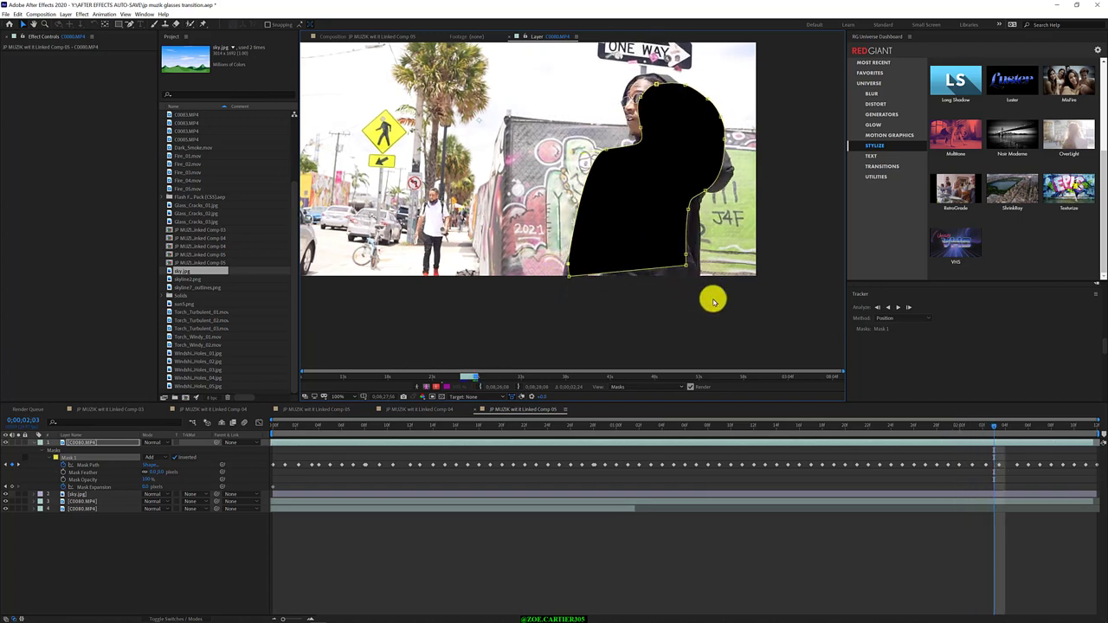
key("Page_Down")
key("Page_Down")
key("Page_Up")
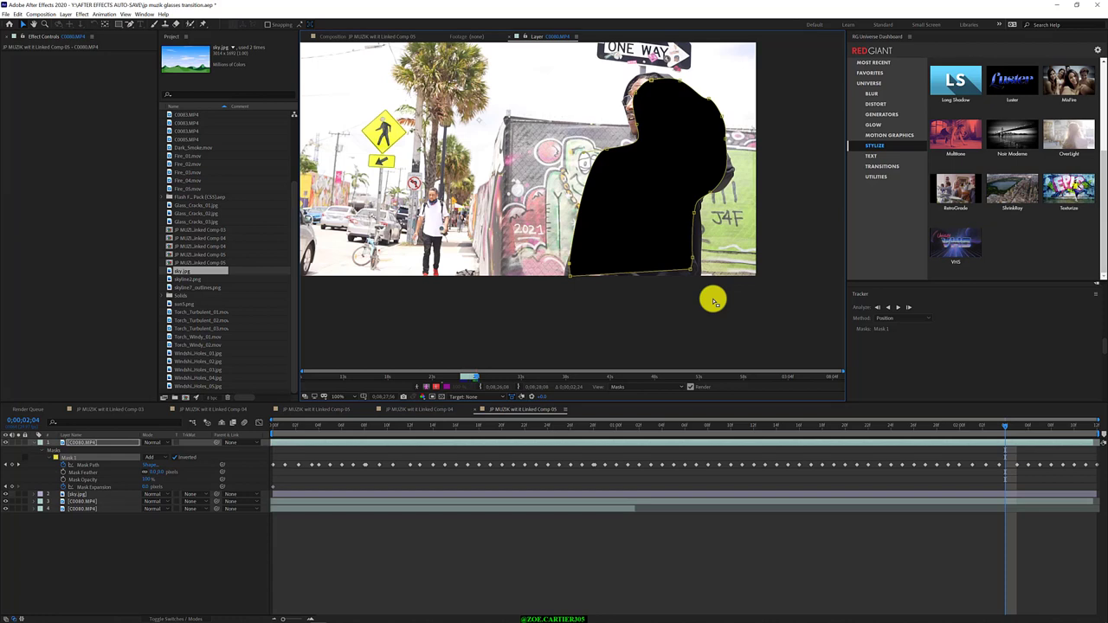
mouse_move(586, 44)
left_mouse_down()
mouse_move(669, 125)
mouse_move(624, 87)
left_mouse_up()
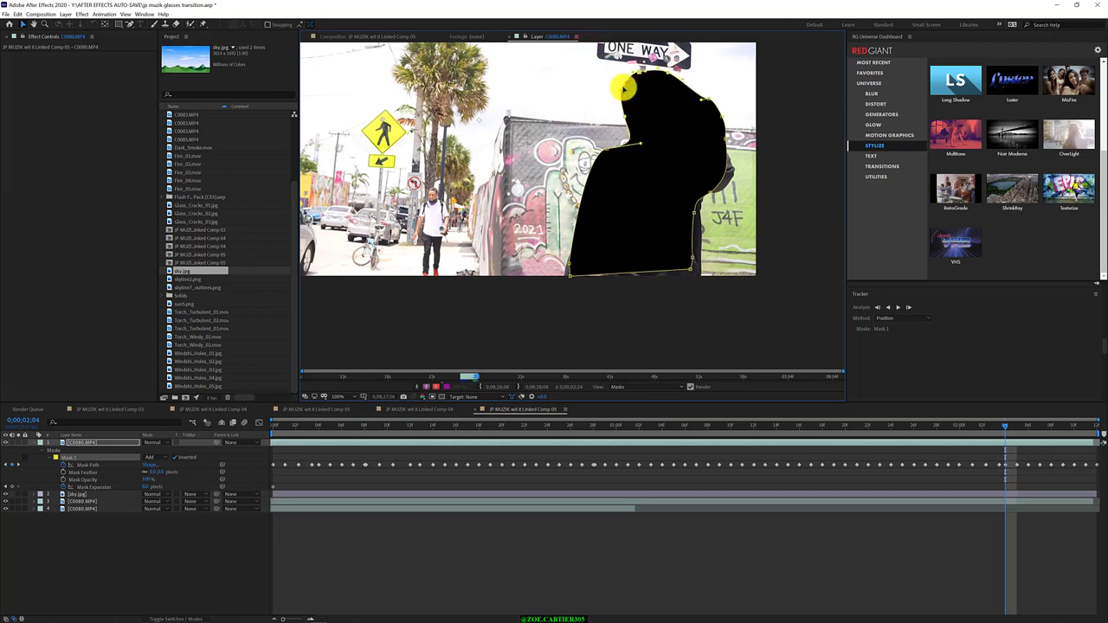
mouse_move(771, 133)
left_mouse_down()
mouse_move(678, 213)
mouse_move(705, 195)
left_mouse_up()
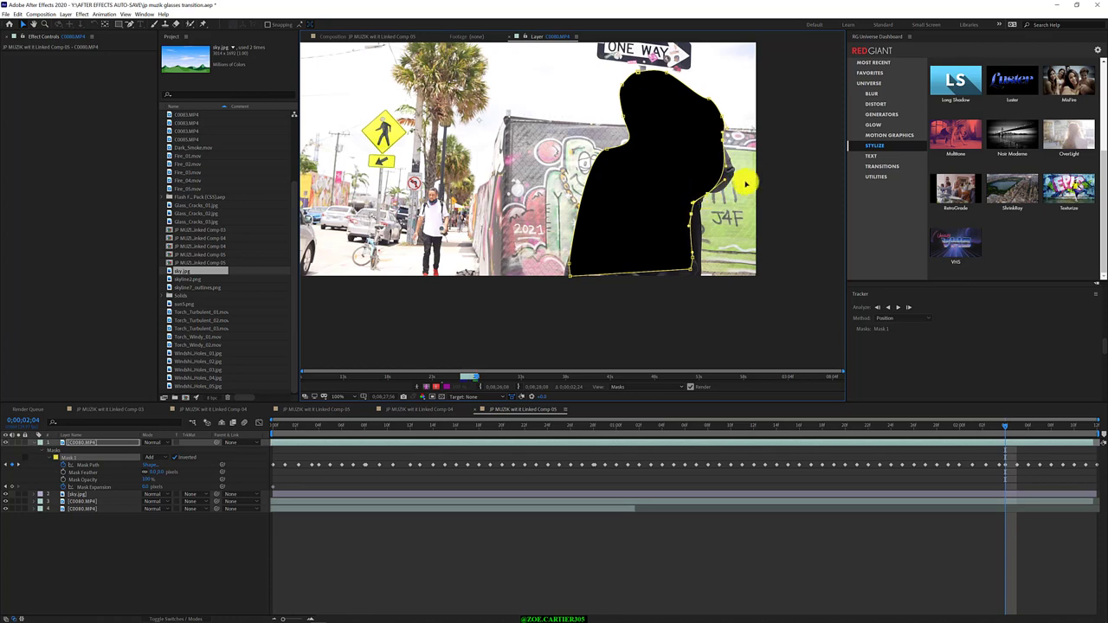
mouse_move(716, 292)
left_mouse_down()
mouse_move(681, 208)
mouse_move(698, 237)
left_mouse_up()
left_click(587, 295)
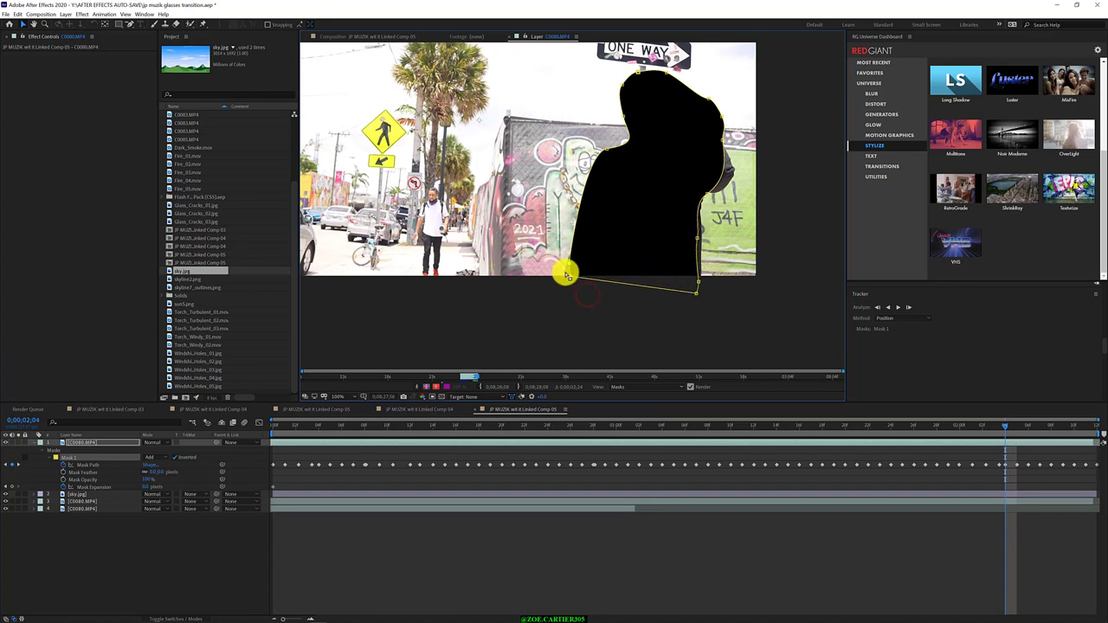
- Lower the bottom-left point to level the bottom edge and refine the shoulder curve
left_click_drag(567, 276, 558, 294)
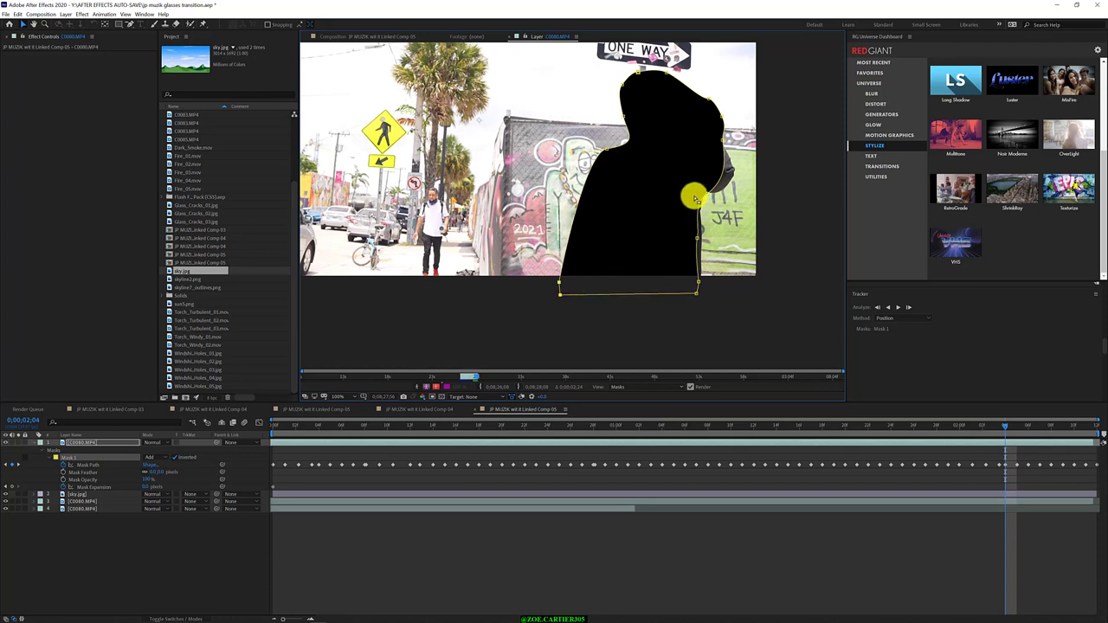
left_click(722, 176)
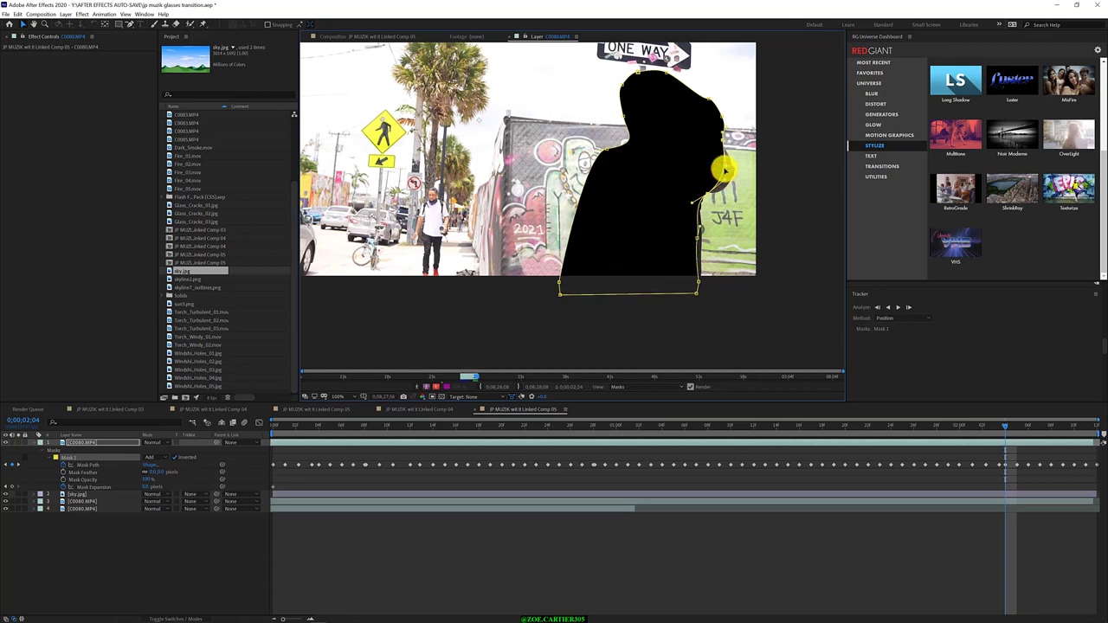
left_click_drag(724, 170, 742, 182)
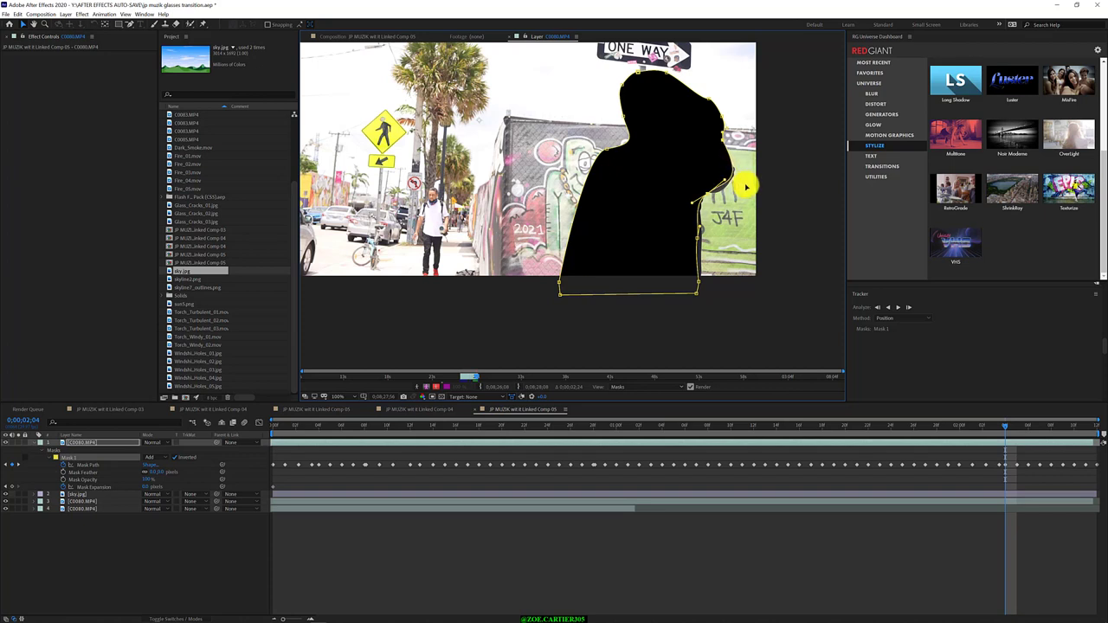
left_click(726, 182)
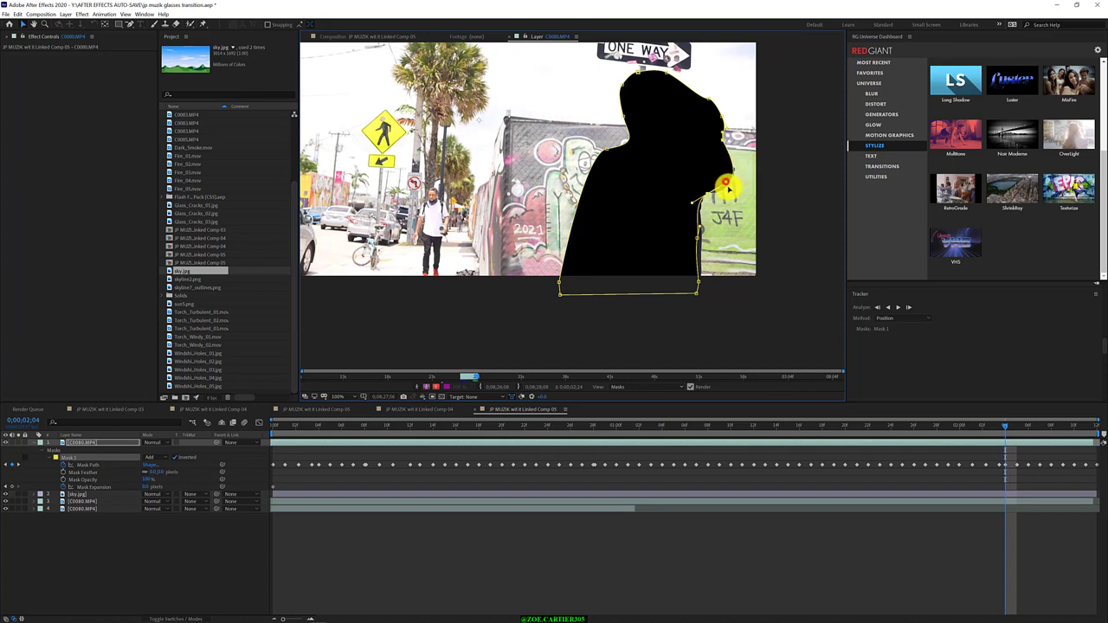
left_click_drag(727, 186, 700, 243)
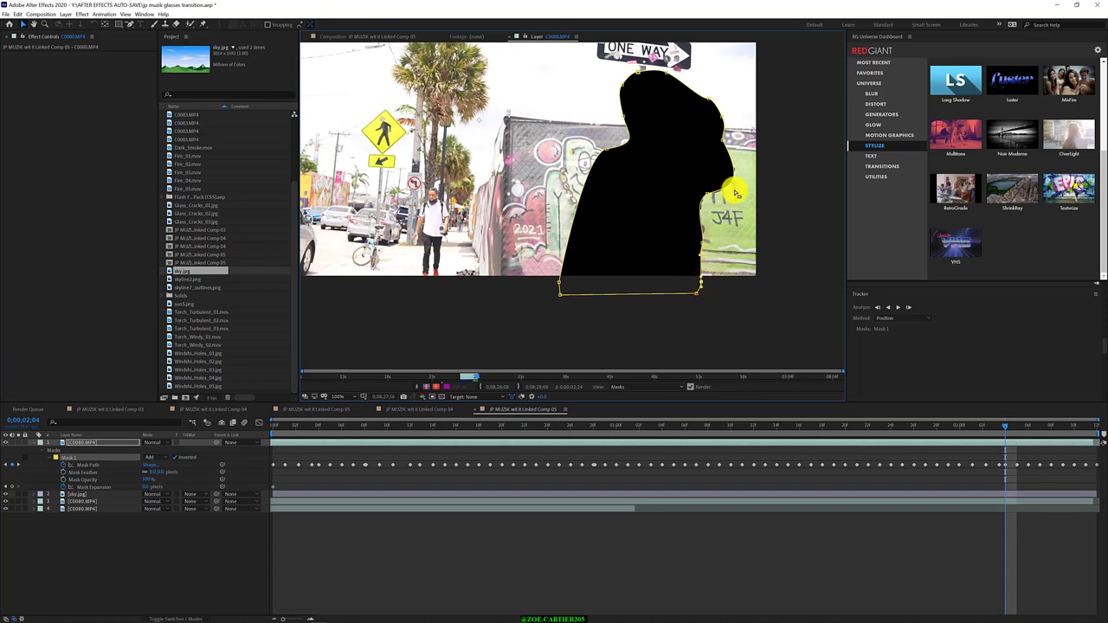
- Review nearby frames, scrub back to frame 1;19, and pull the mask's right edge onto the shoulder
key("Page_Down")
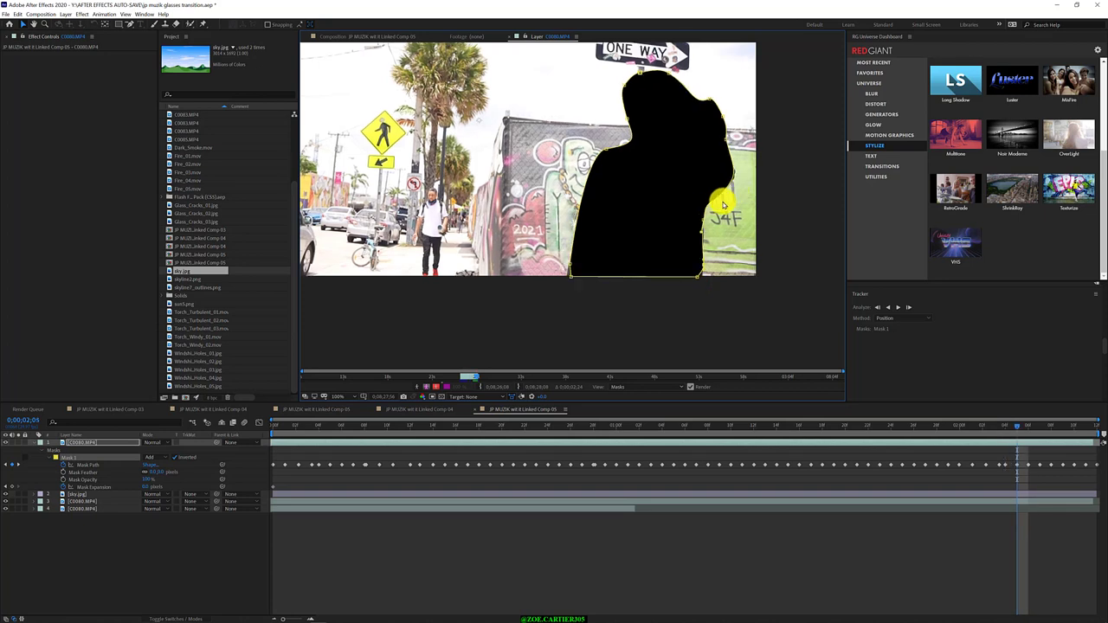
key("Page_Up")
key("Page_Up")
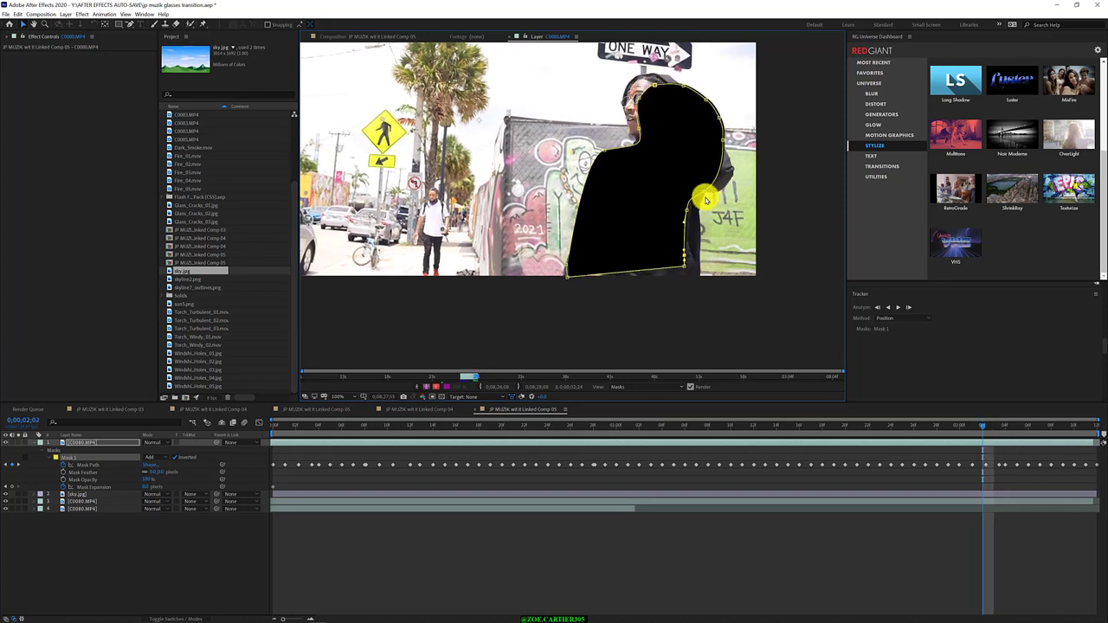
key("Page_Up")
key("Page_Up")
left_click_drag(710, 198, 648, 223)
key("Page_Up")
key("Page_Down")
key("Page_Down")
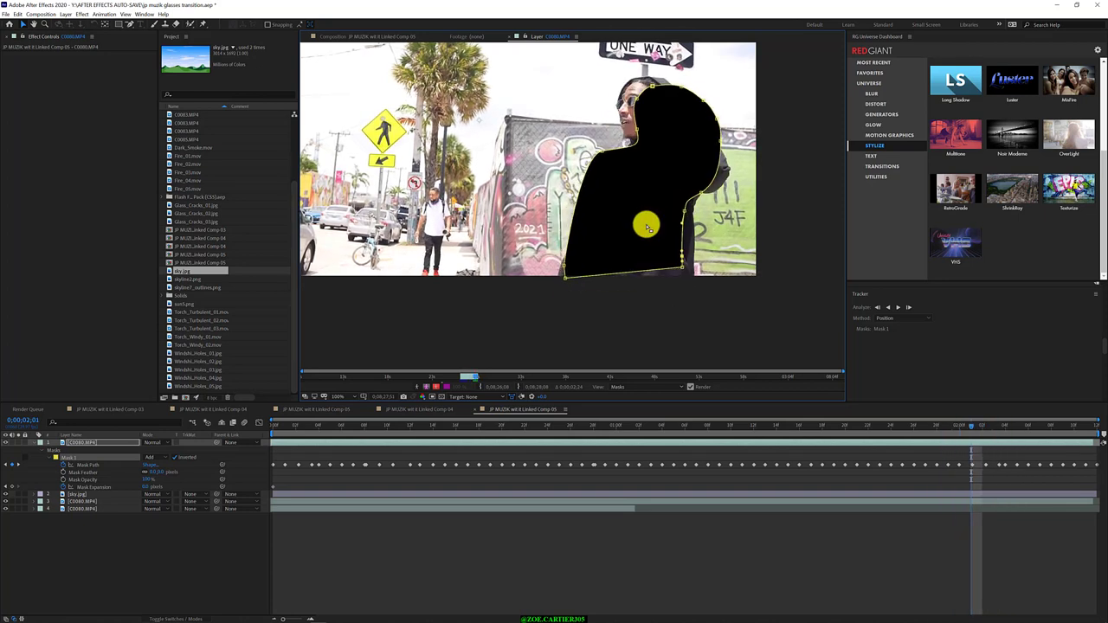
key("Page_Up")
left_click(949, 426)
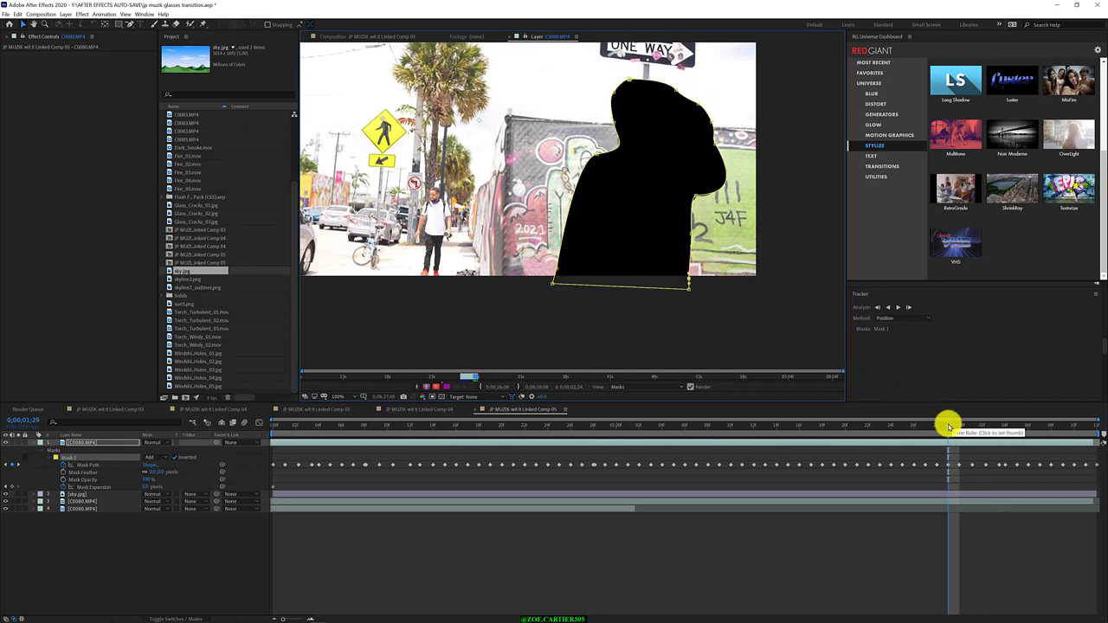
mouse_move(949, 426)
left_mouse_down()
mouse_move(277, 445)
mouse_move(609, 439)
left_mouse_up()
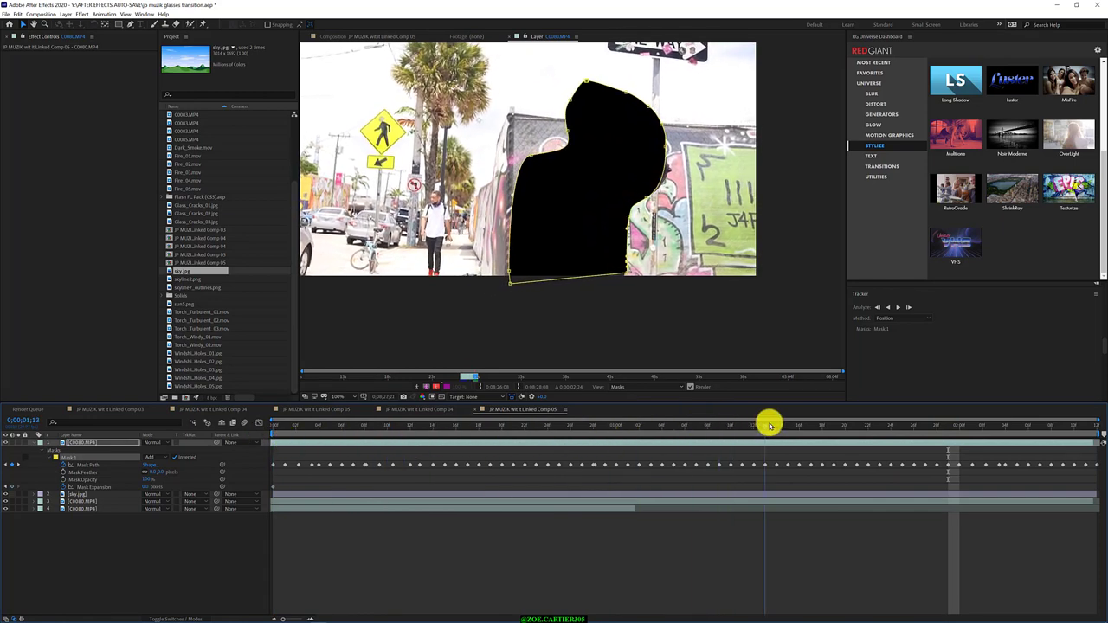
mouse_move(609, 439)
left_mouse_down()
mouse_move(855, 424)
mouse_move(832, 424)
left_mouse_up()
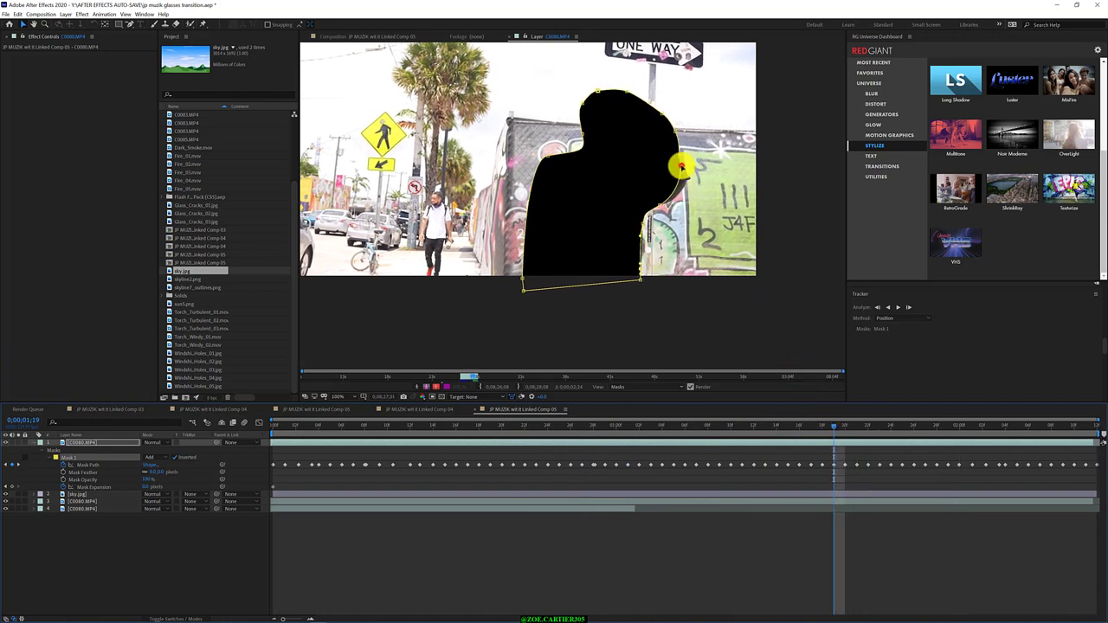
left_click_drag(681, 165, 705, 193)
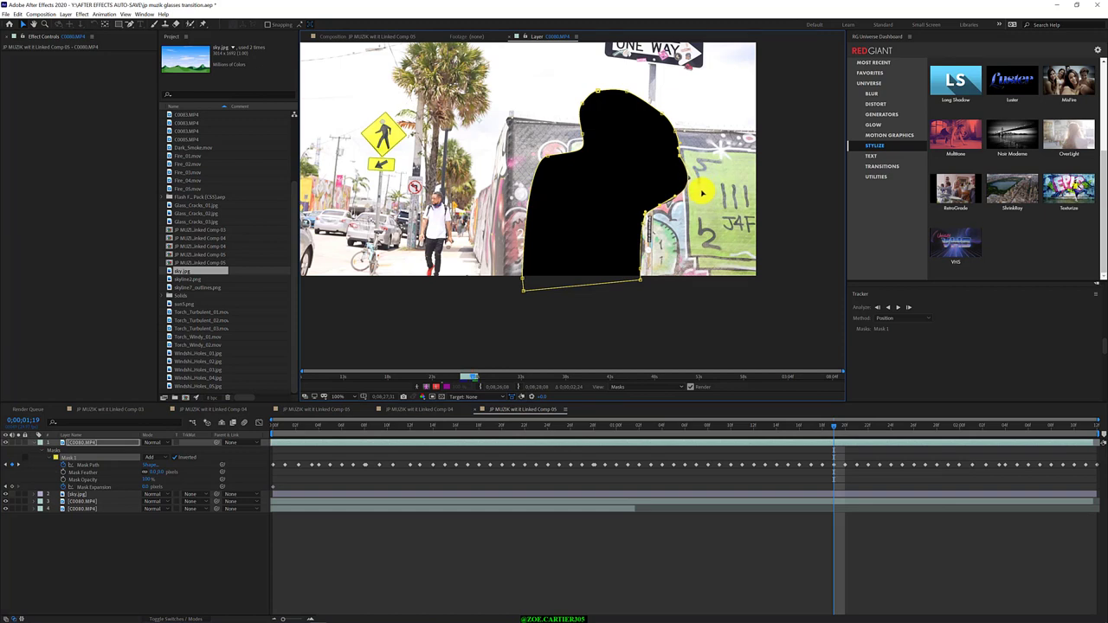
left_click(677, 197)
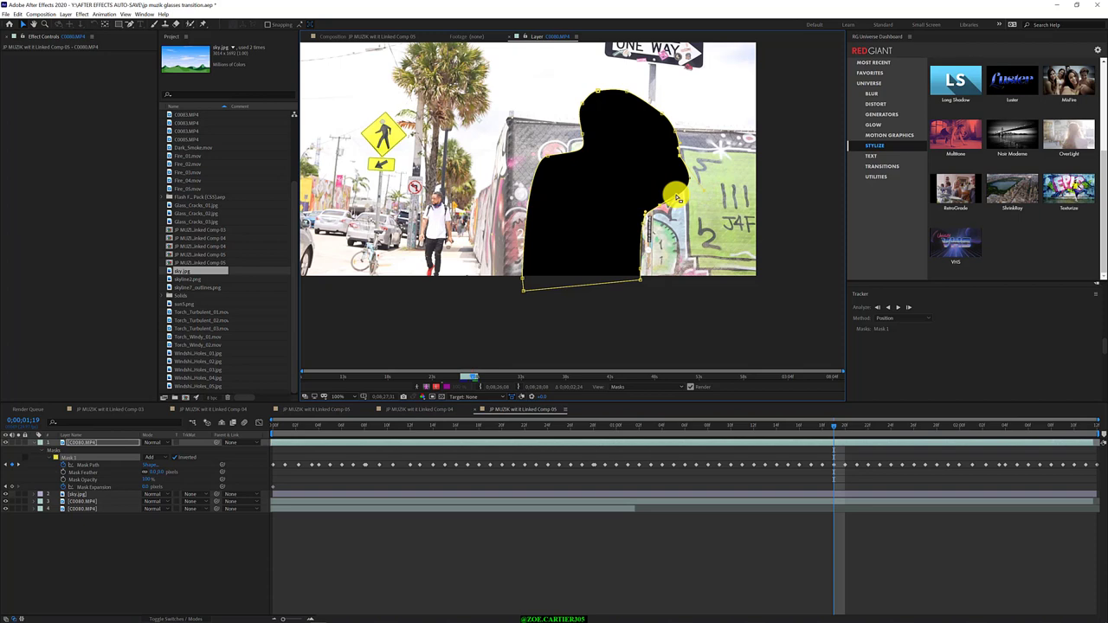
- Step through frames 1;21 to 2;01 and settle on frame 2;00
key("Page_Down")
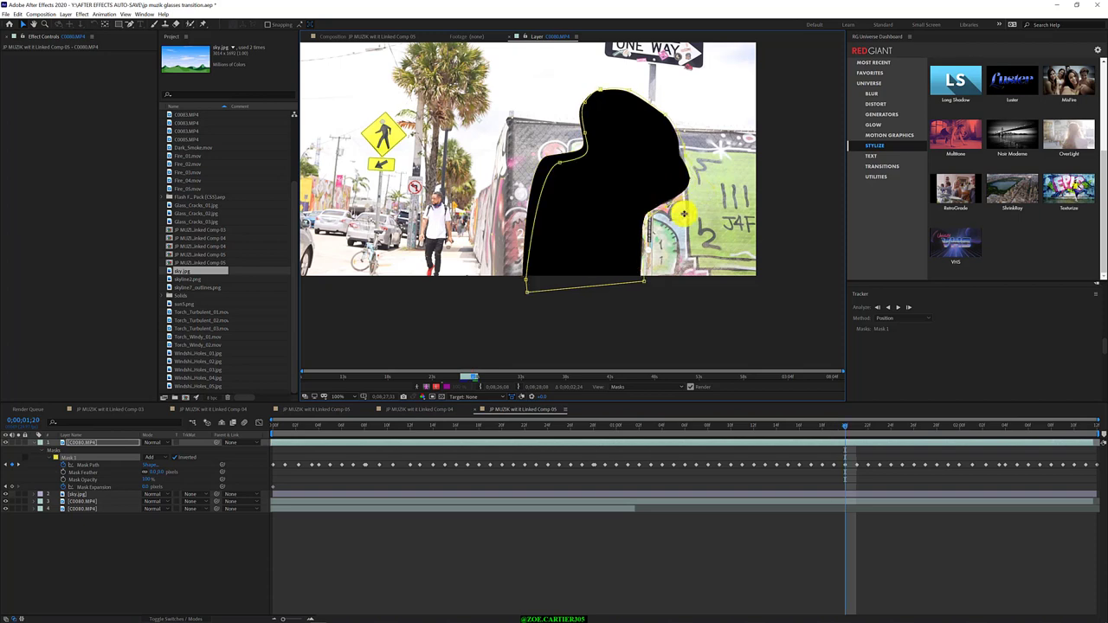
key("Page_Down")
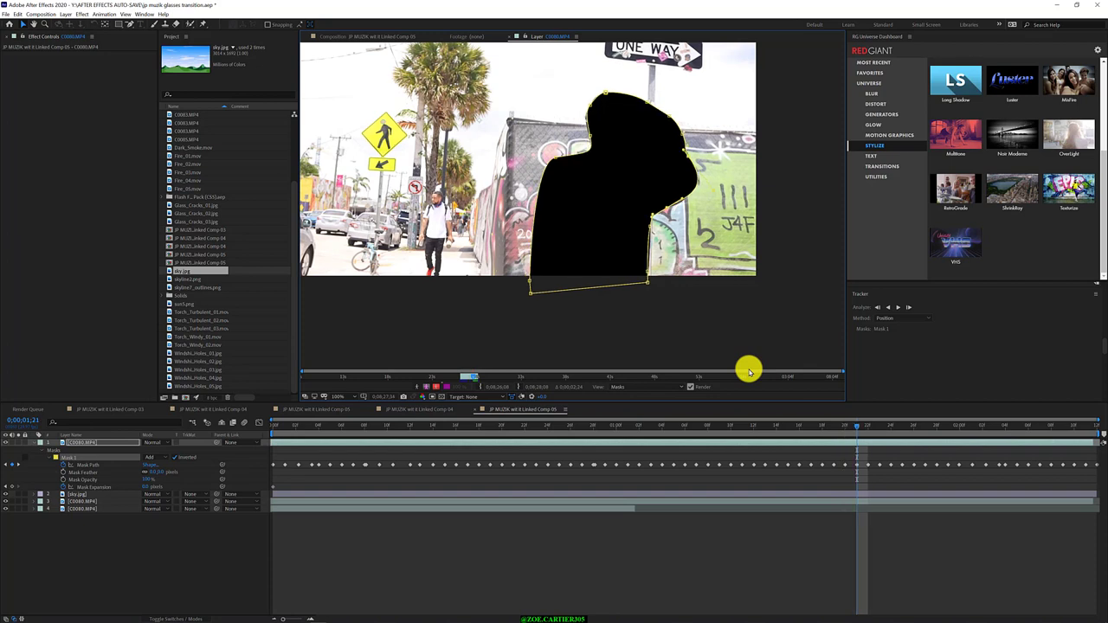
key("Page_Down")
key("Page_Up")
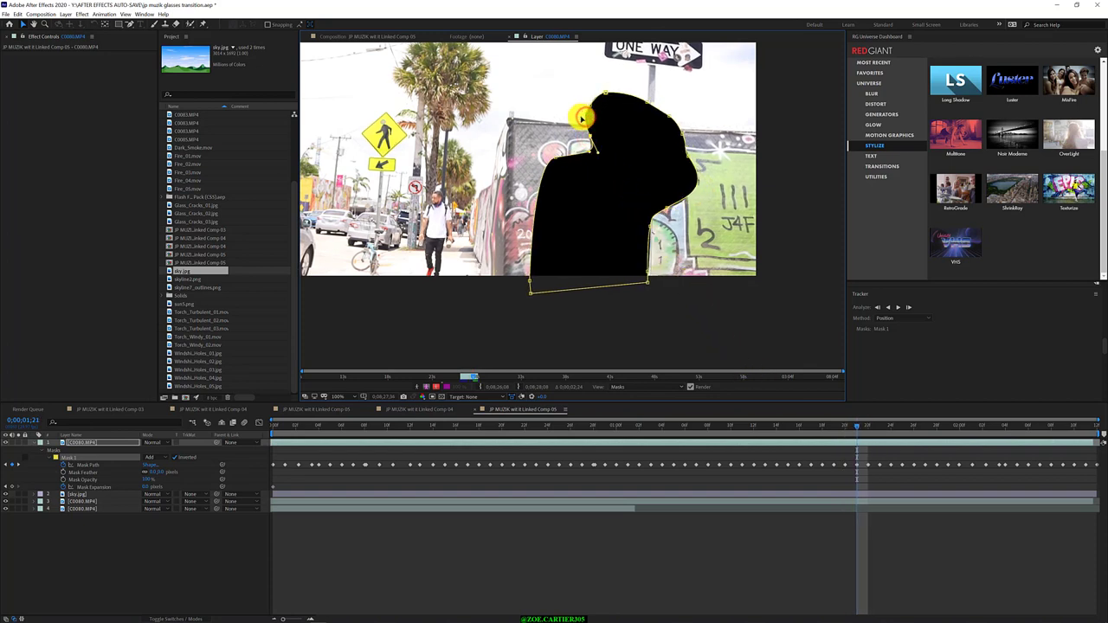
left_click(589, 136)
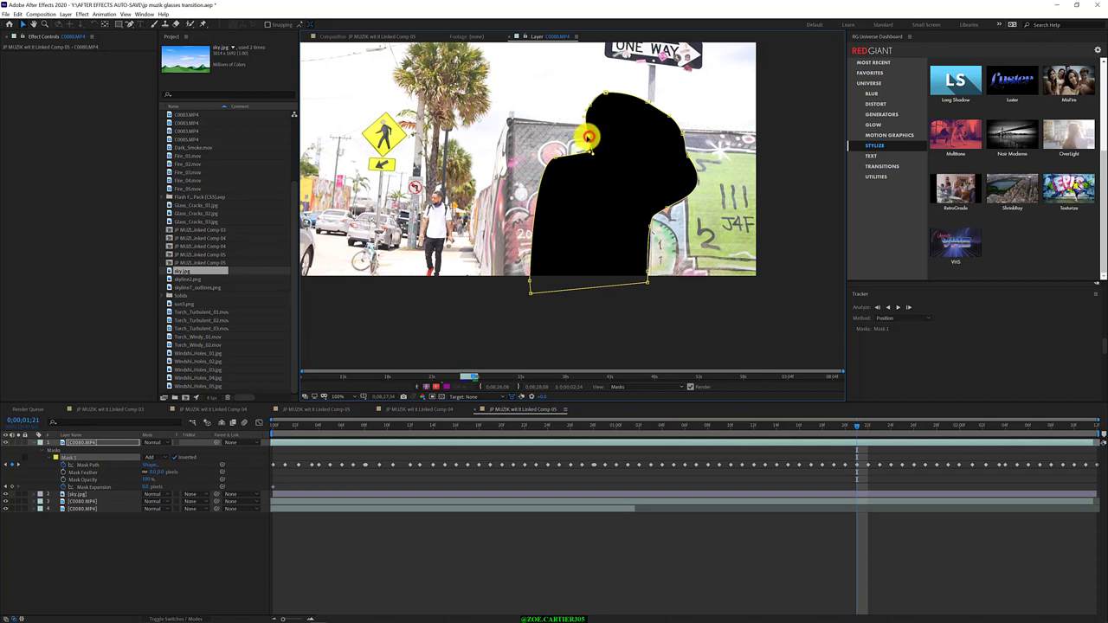
key("Page_Down")
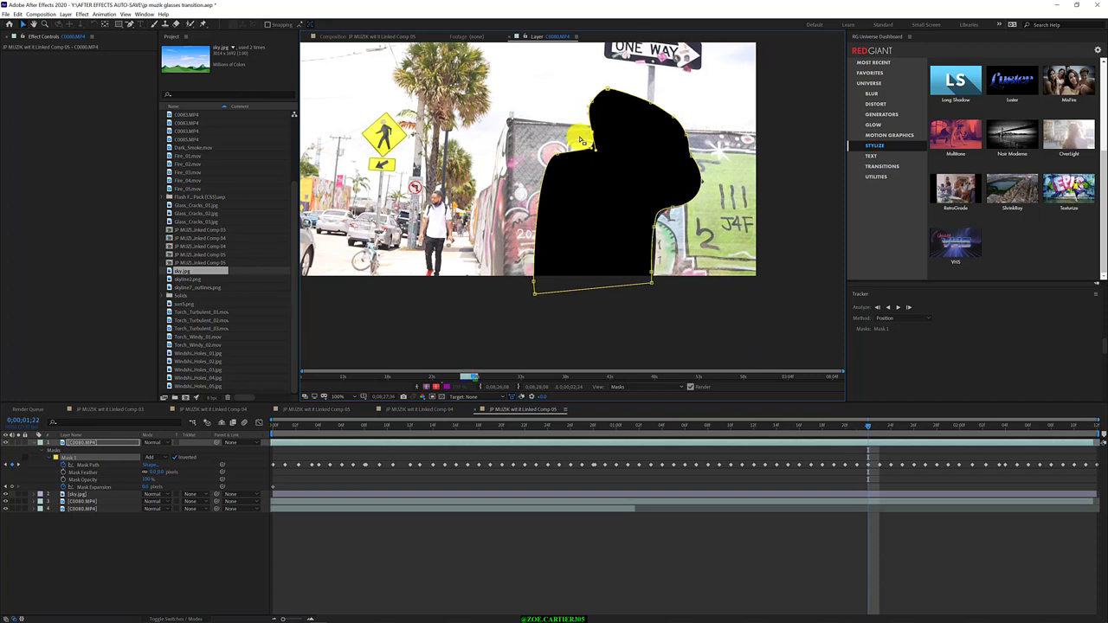
key("Page_Down")
key("Page_Down")
key("Page_Down")
key("Page_Down")
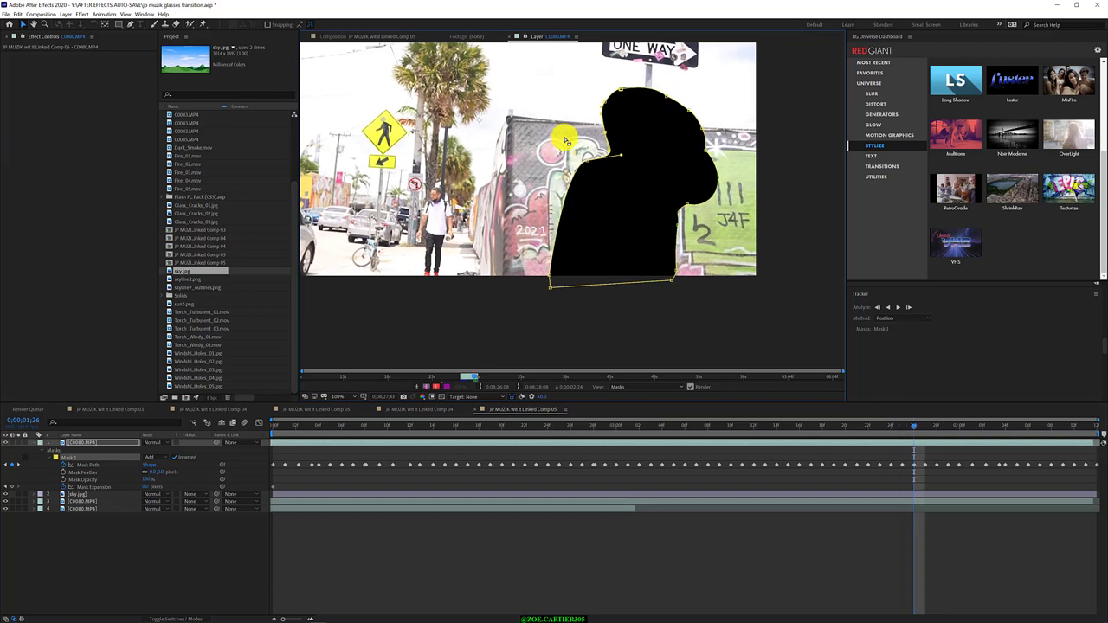
key("Page_Down")
key("Page_Down")
key("Page_Down")
key("Page_Down")
key("Page_Down")
key("Page_Up")
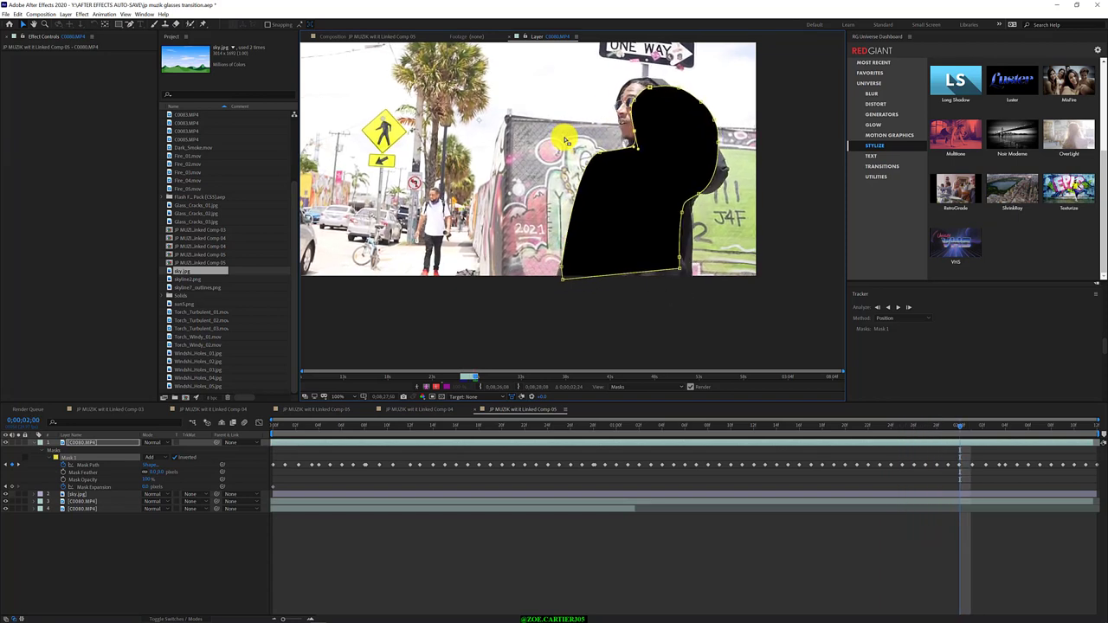
key("Page_Up")
key("Page_Down")
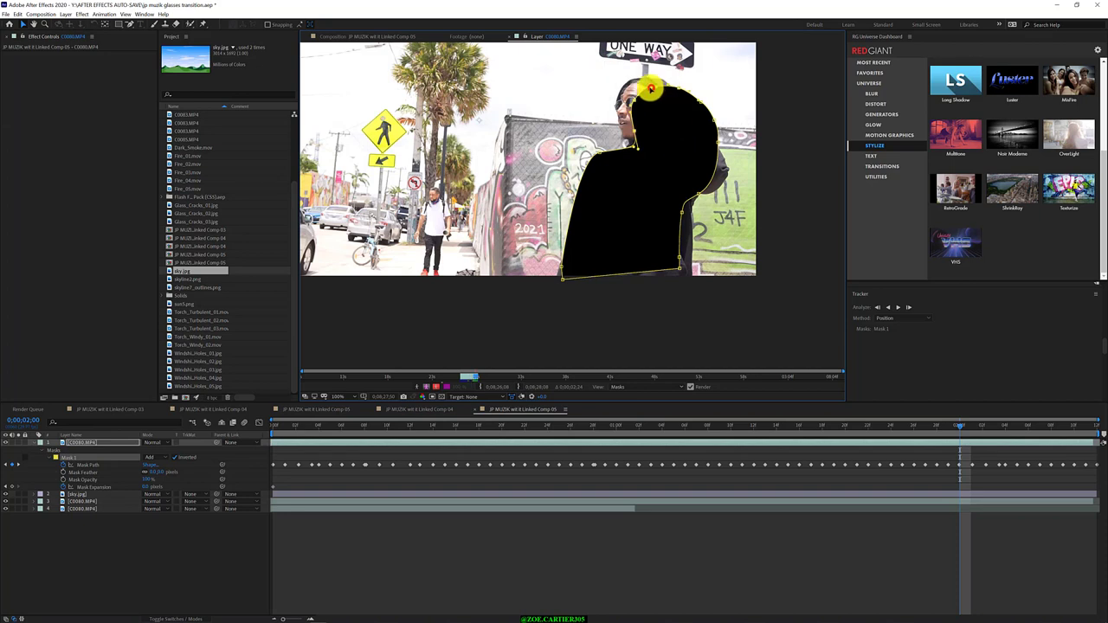
- Extend the mask top up-left over the head, push the shoulder curve outward, and adjust the lower-left corner
left_click_drag(650, 88, 633, 79)
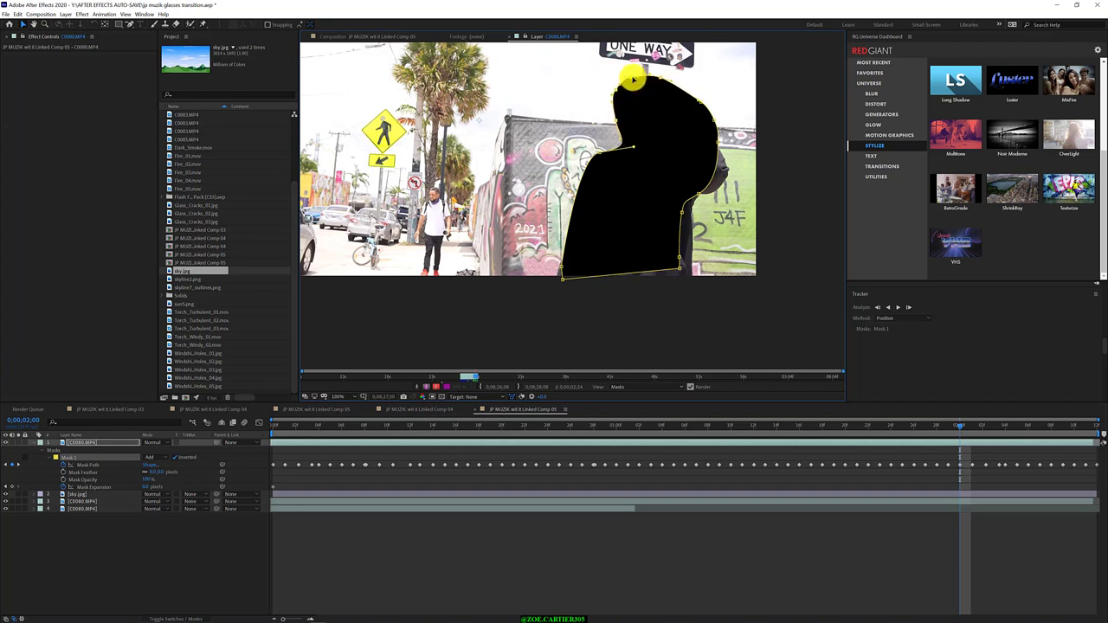
mouse_move(753, 139)
left_mouse_down()
mouse_move(675, 199)
mouse_move(741, 178)
left_mouse_up()
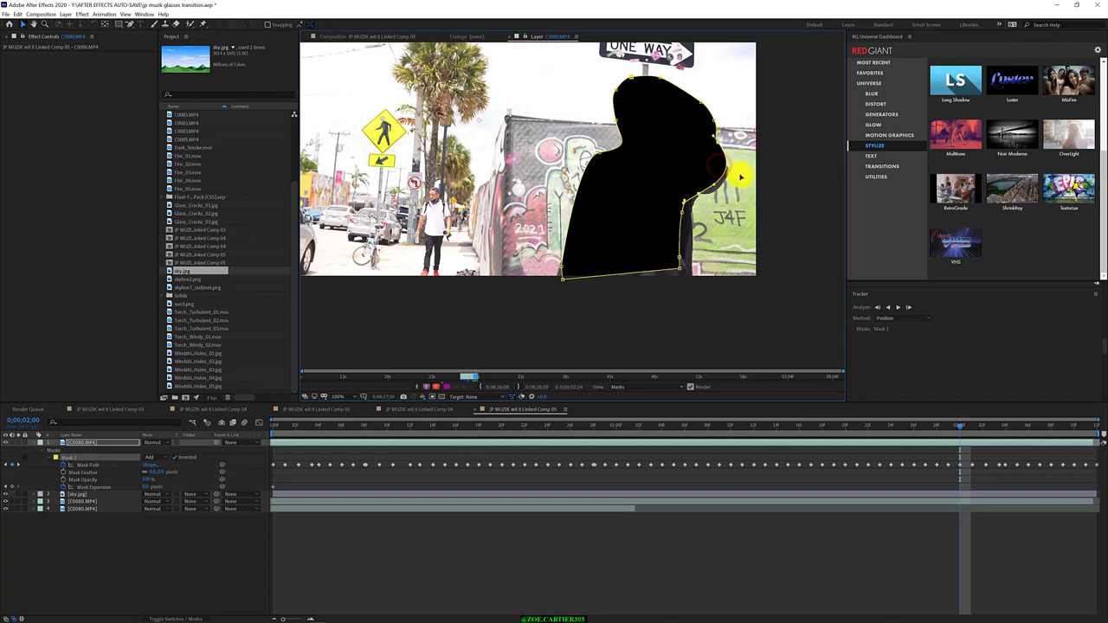
left_click(716, 187)
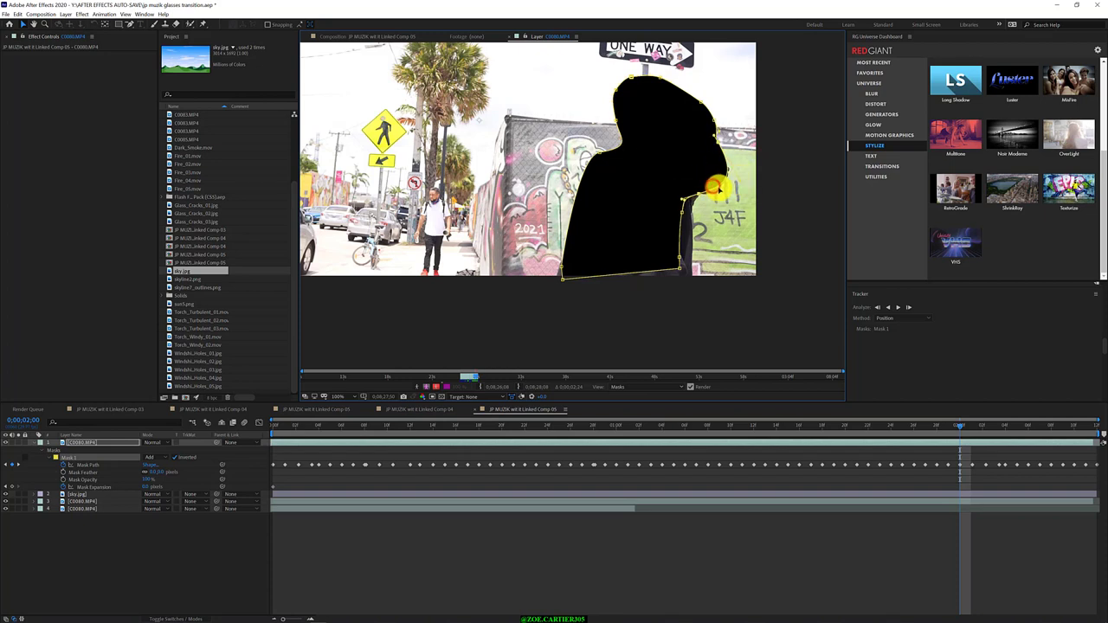
left_click_drag(718, 186, 720, 193)
mouse_move(730, 306)
left_mouse_down()
mouse_move(656, 207)
mouse_move(693, 232)
mouse_move(684, 203)
mouse_move(701, 199)
mouse_move(691, 283)
left_mouse_up()
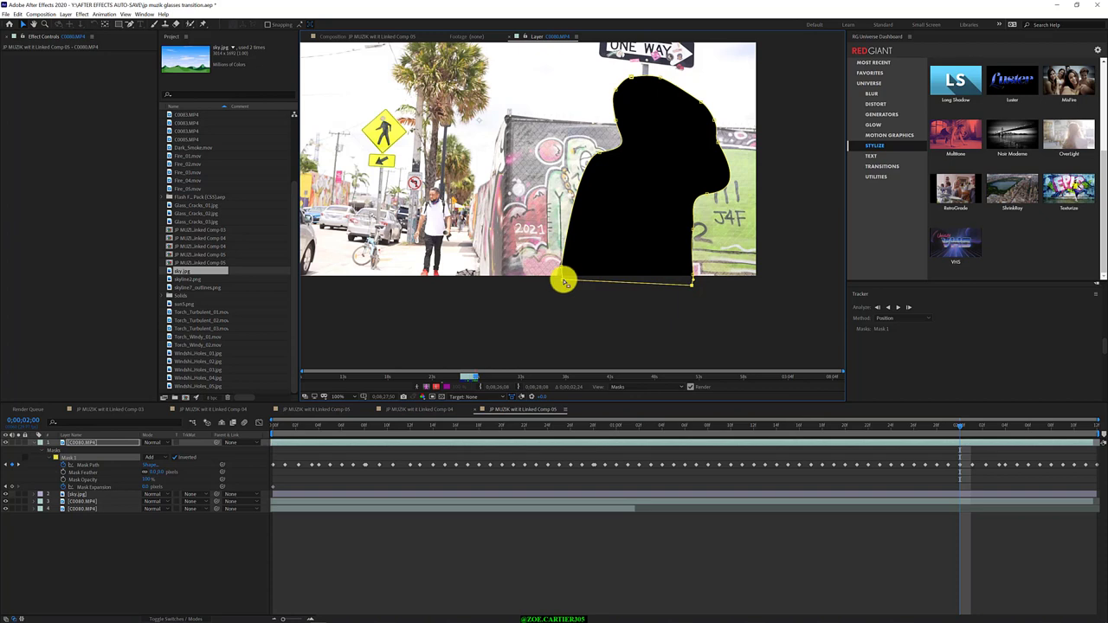
mouse_move(563, 280)
left_mouse_down()
mouse_move(560, 265)
mouse_move(548, 288)
left_mouse_up()
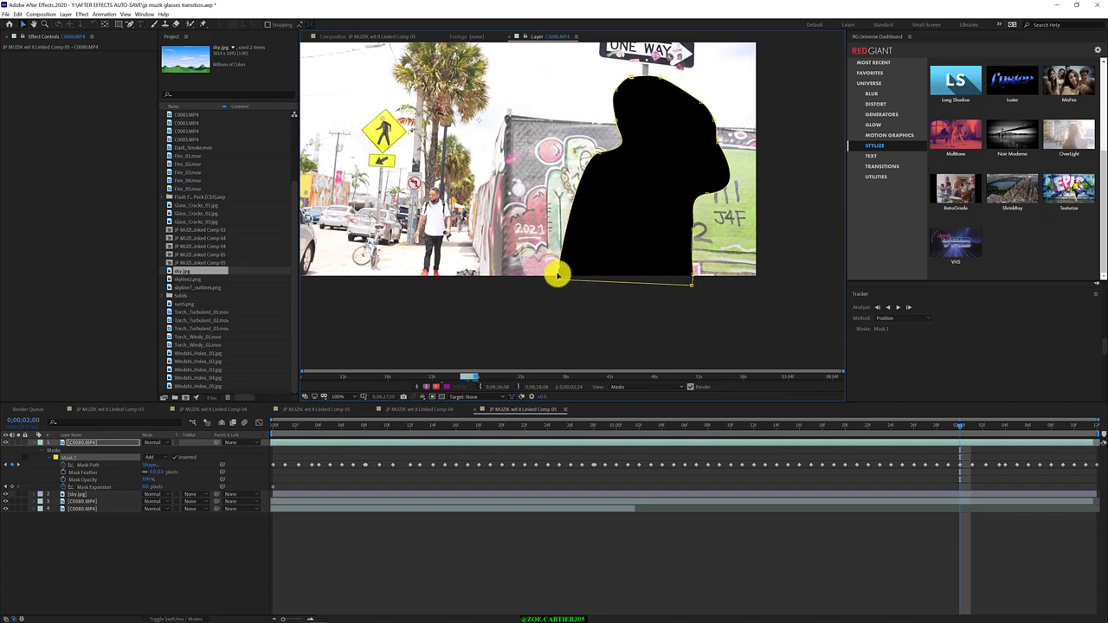
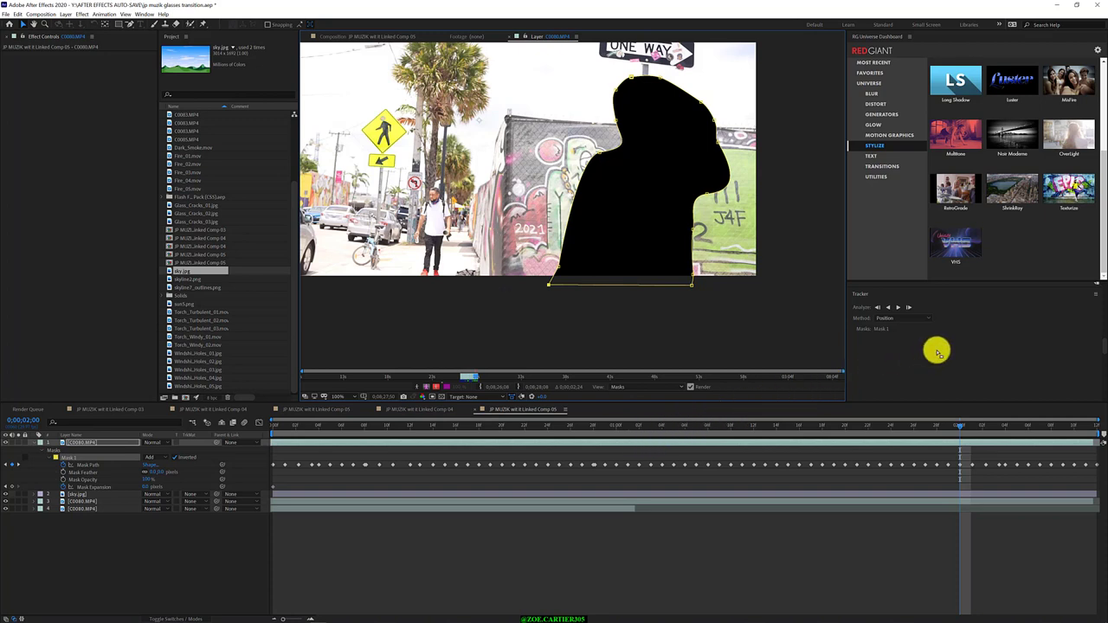
- Track Mask 1 backward and step back a few frames to check its fit
left_click(863, 306)
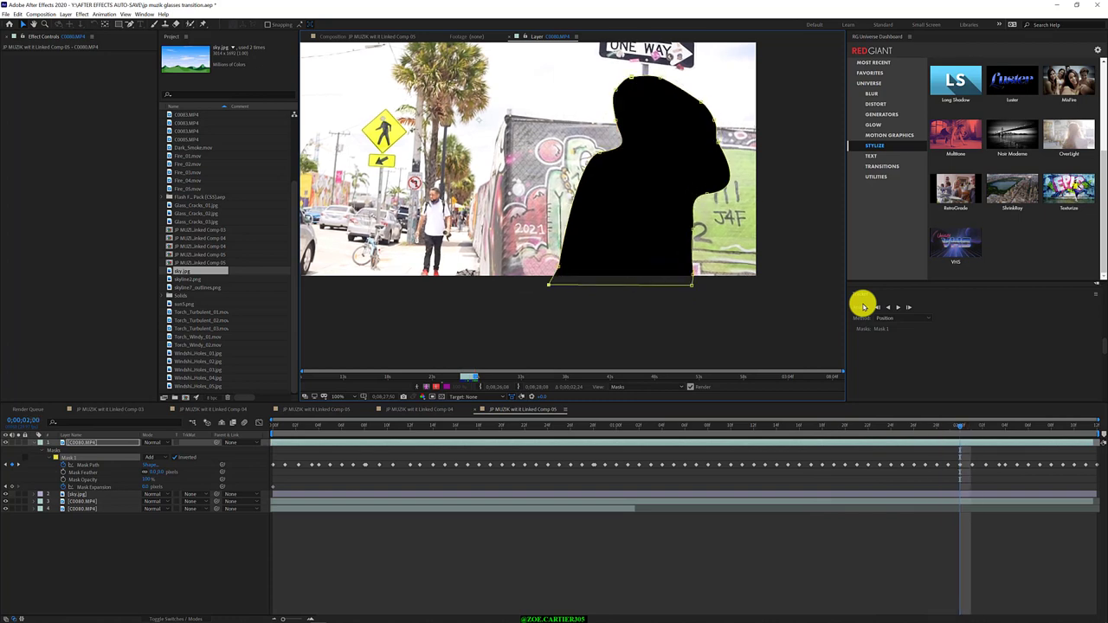
key("Page_Up")
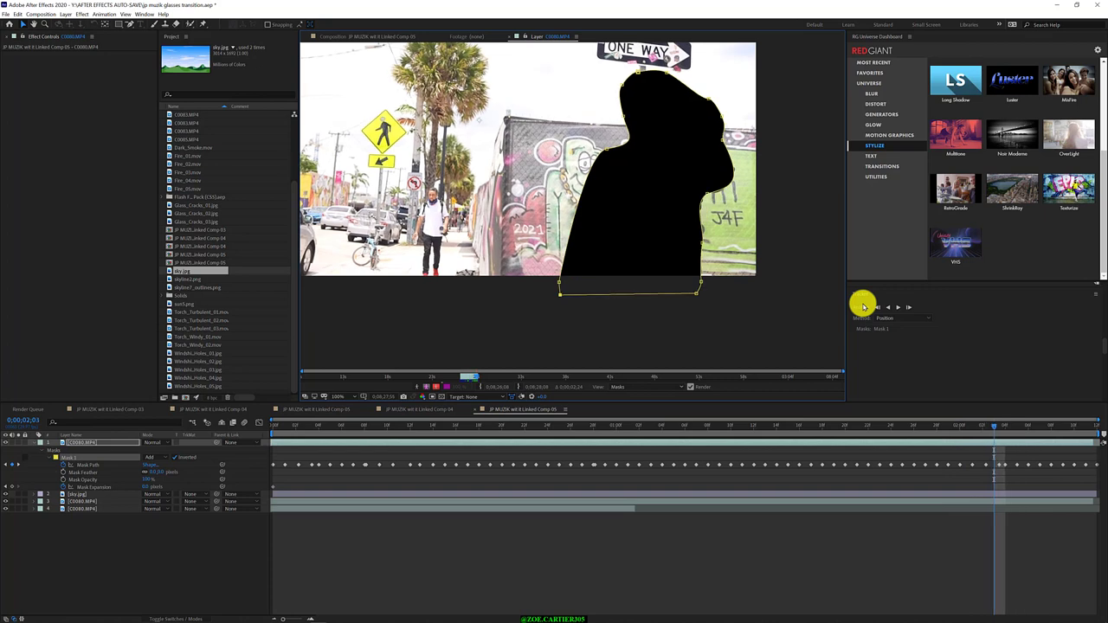
key("Page_Up")
key("Page_Up")
key("Page_Up")
key("Page_Up")
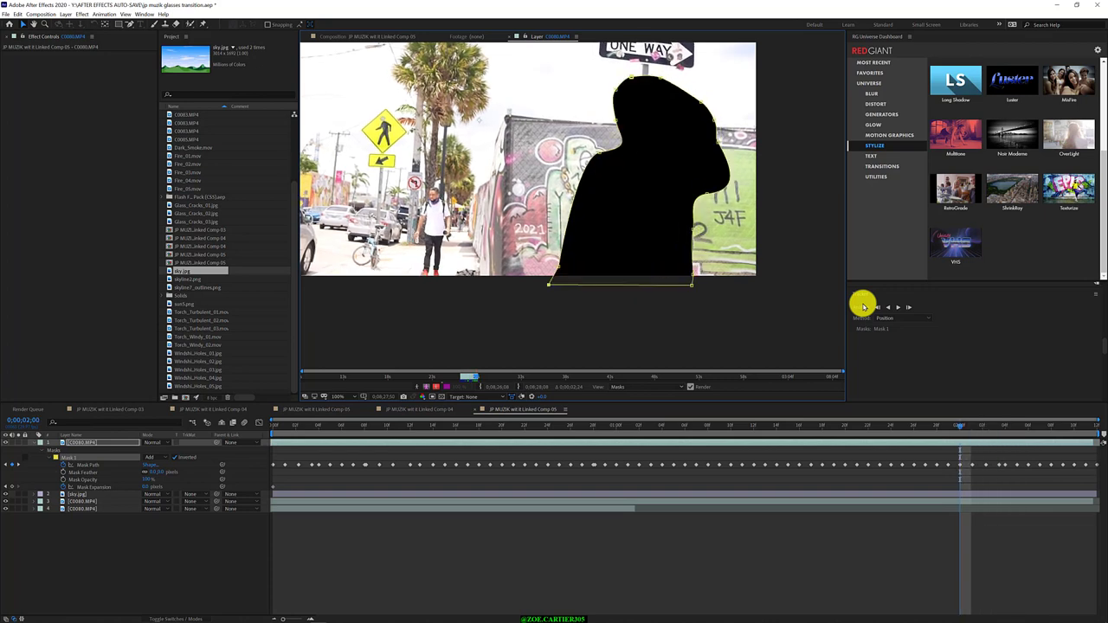
key("Page_Down")
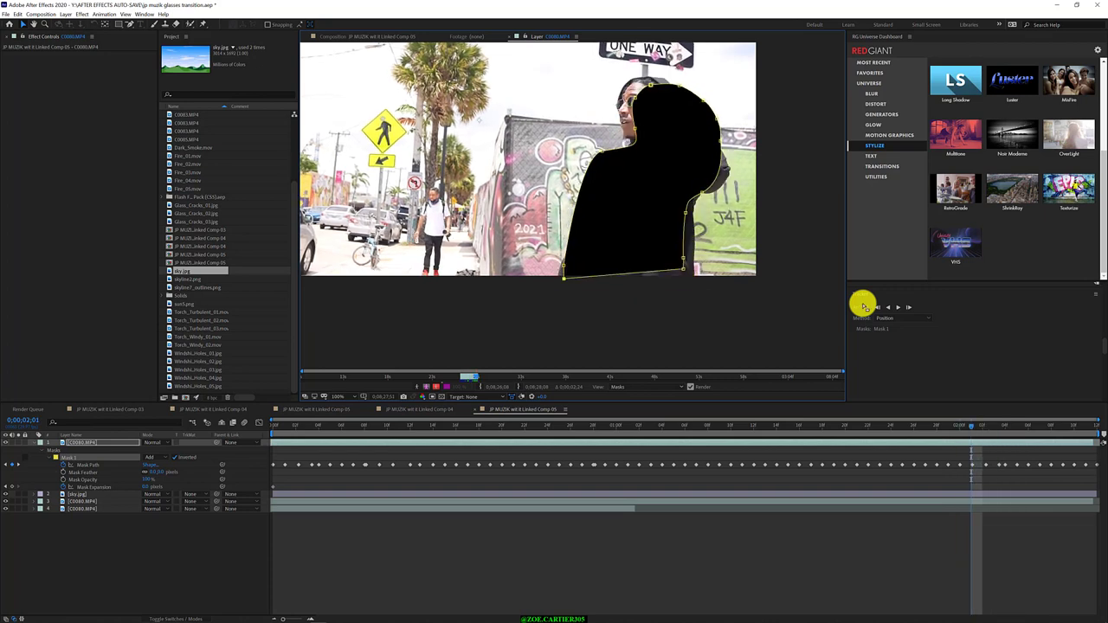
- Refit the mask's top over the head, its right side and bottom-left corner
mouse_move(590, 60)
left_mouse_down()
mouse_move(675, 112)
mouse_move(683, 139)
left_mouse_up()
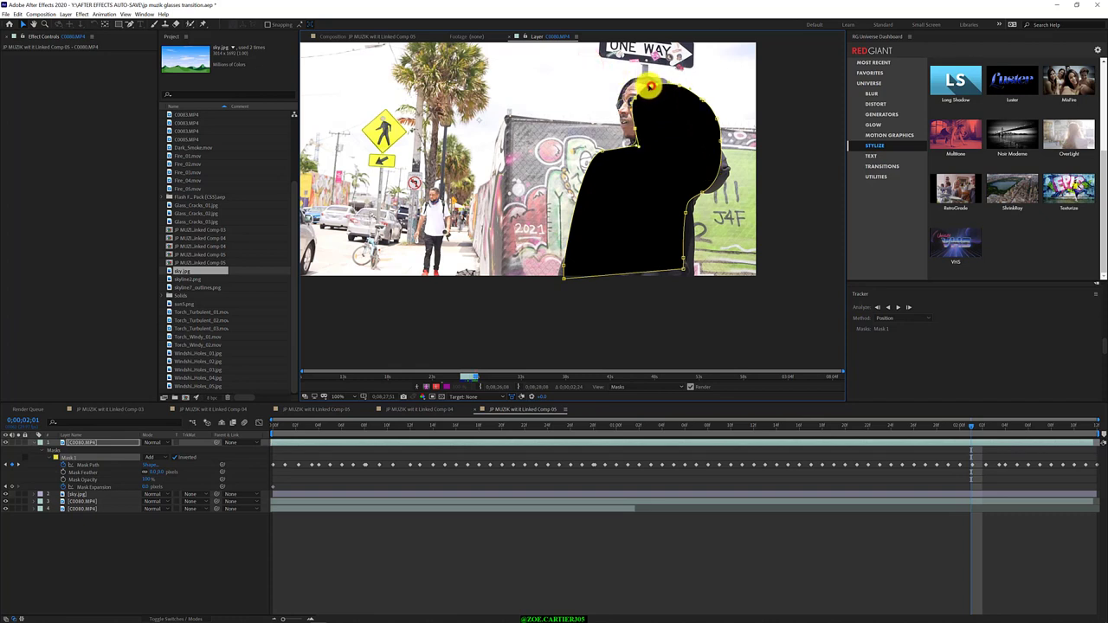
left_click_drag(650, 87, 637, 81)
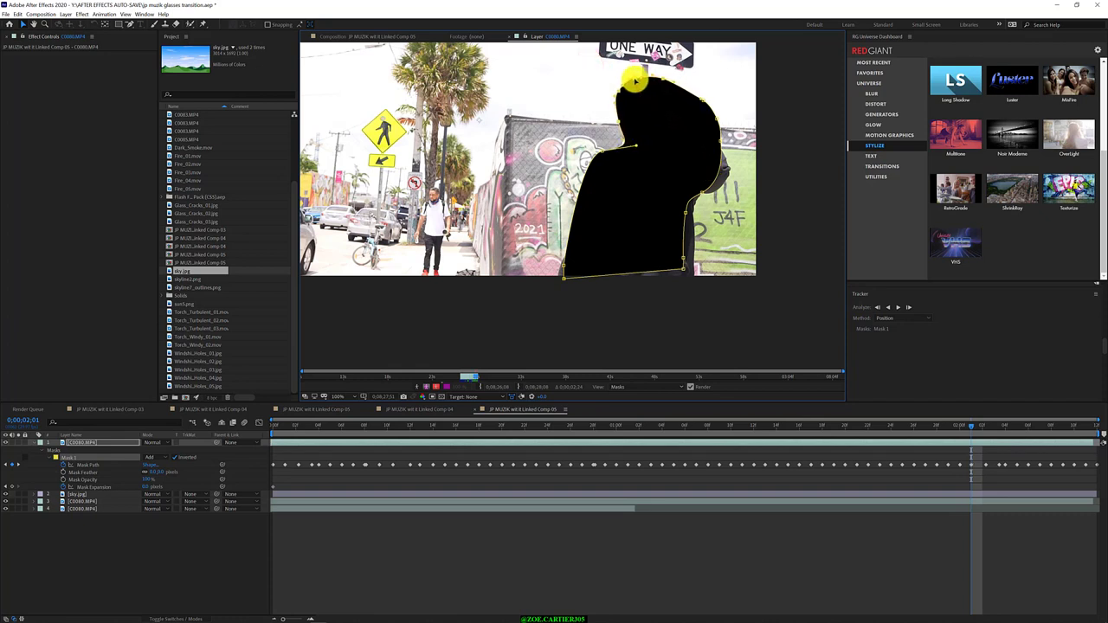
left_click(734, 206)
left_click_drag(805, 215, 684, 134)
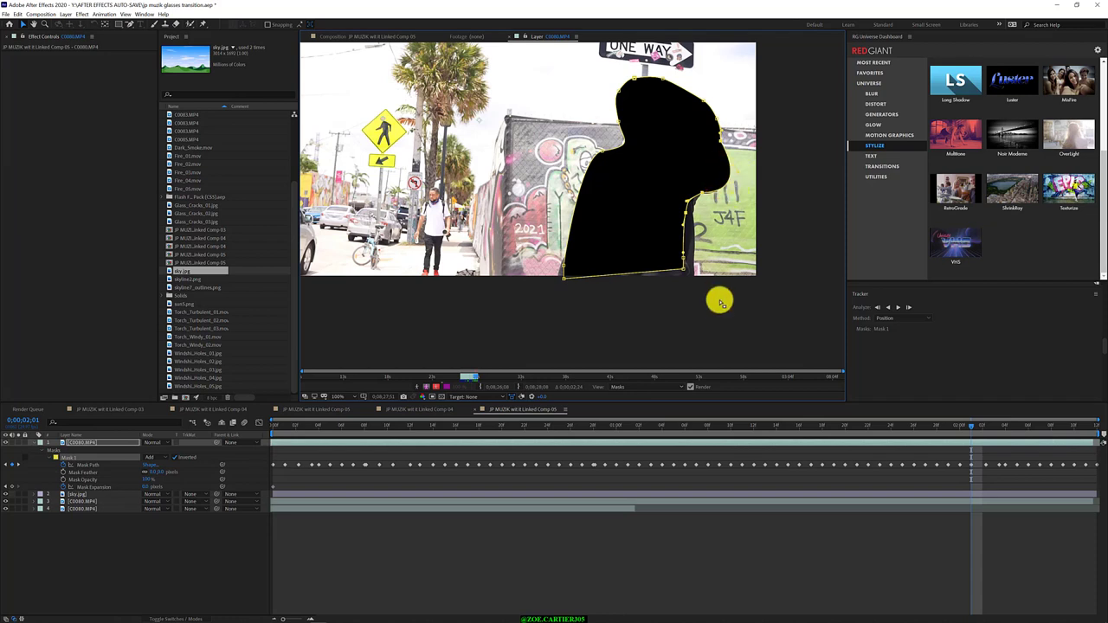
mouse_move(723, 318)
left_mouse_down()
mouse_move(657, 212)
mouse_move(658, 203)
mouse_move(696, 229)
mouse_move(688, 204)
left_mouse_up()
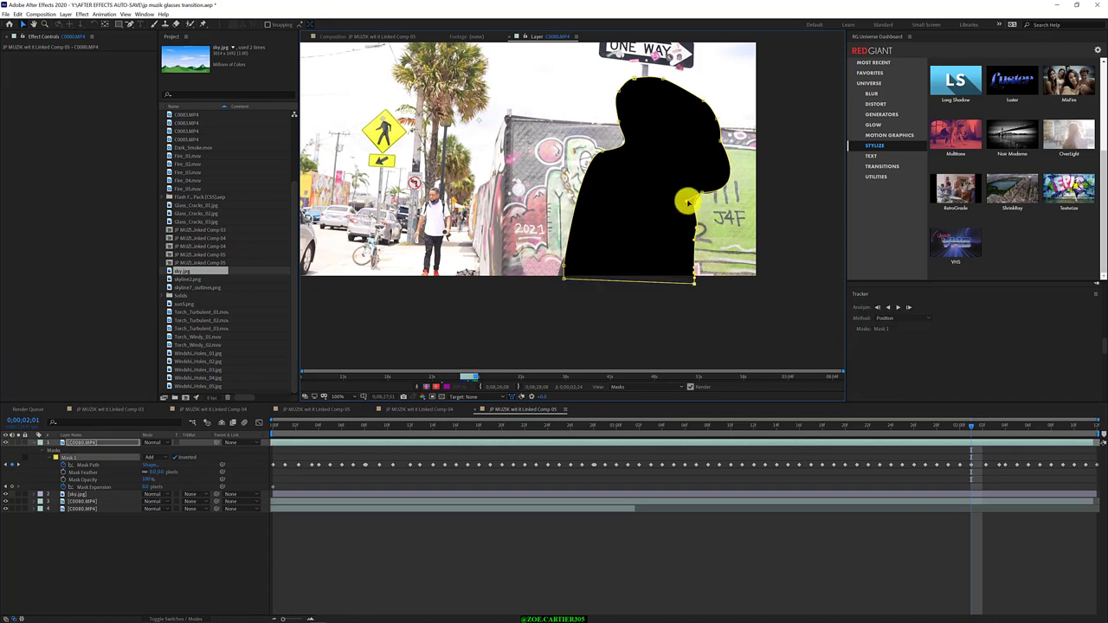
left_click(571, 302)
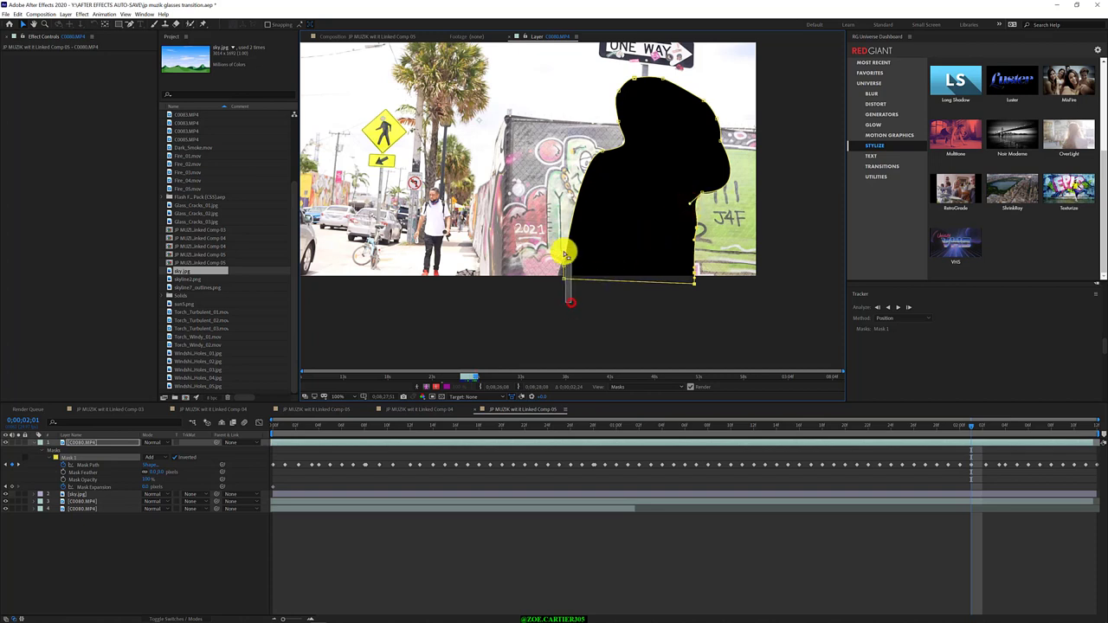
left_click_drag(564, 269, 560, 276)
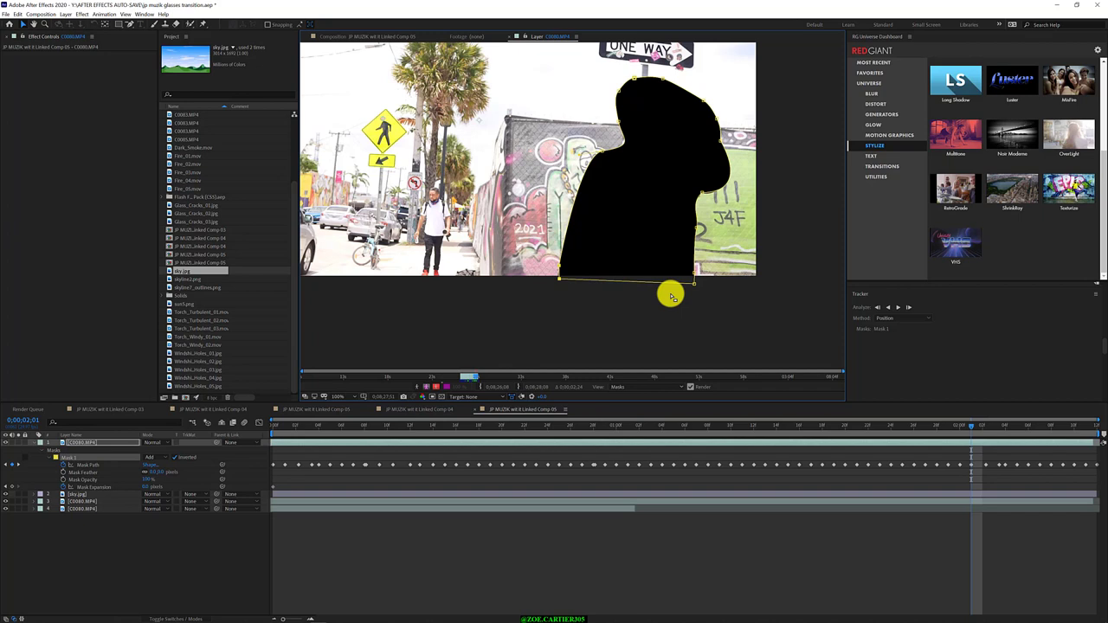
key("Page_Down")
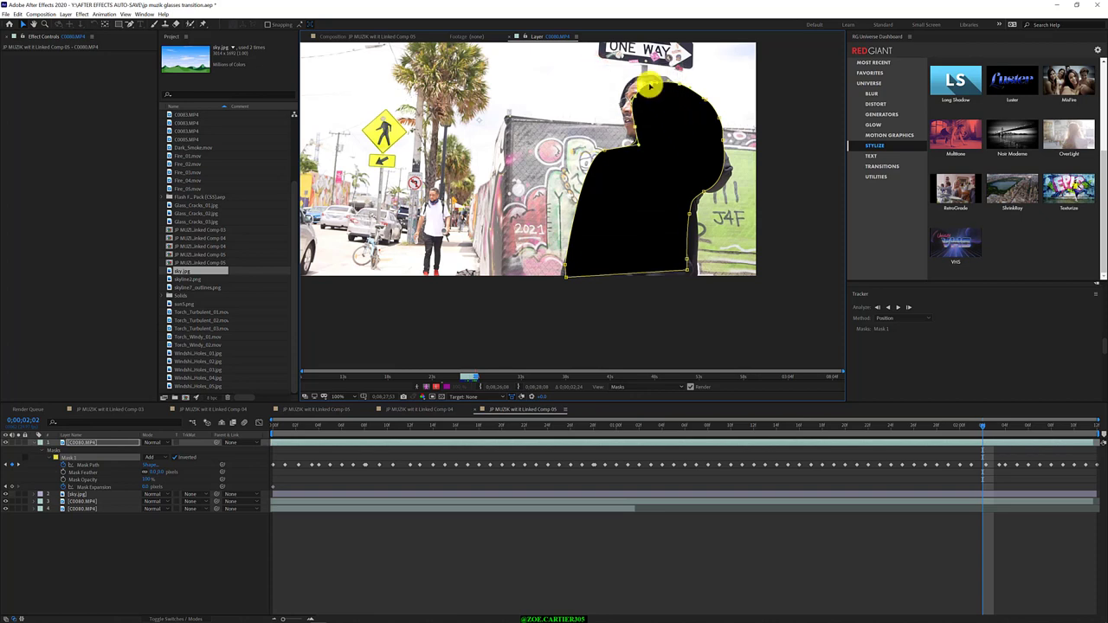
- Pull the mask's top around the head and push the head's right-edge vertex outward
left_click_drag(650, 87, 637, 79)
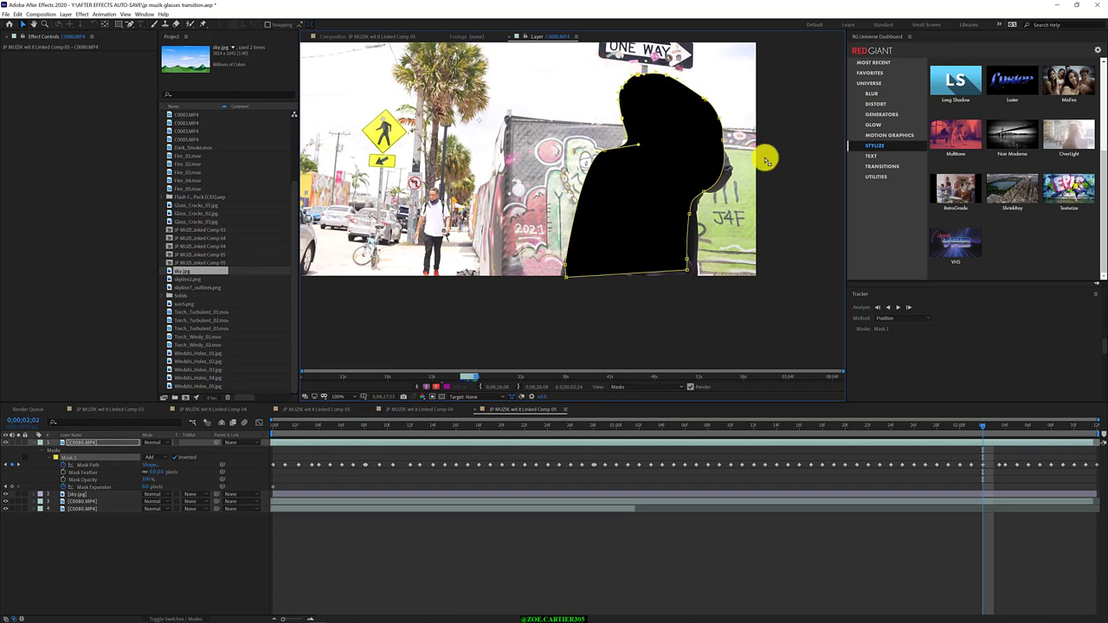
left_click(790, 173)
mouse_move(803, 139)
left_mouse_down()
mouse_move(674, 193)
mouse_move(668, 207)
left_mouse_up()
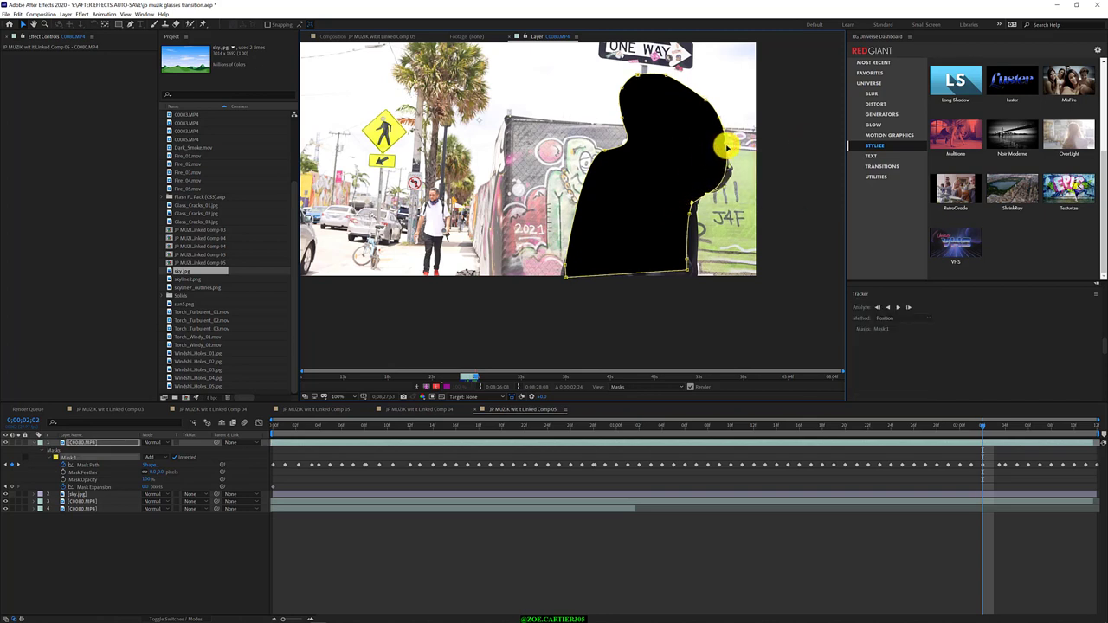
left_click_drag(723, 144, 740, 179)
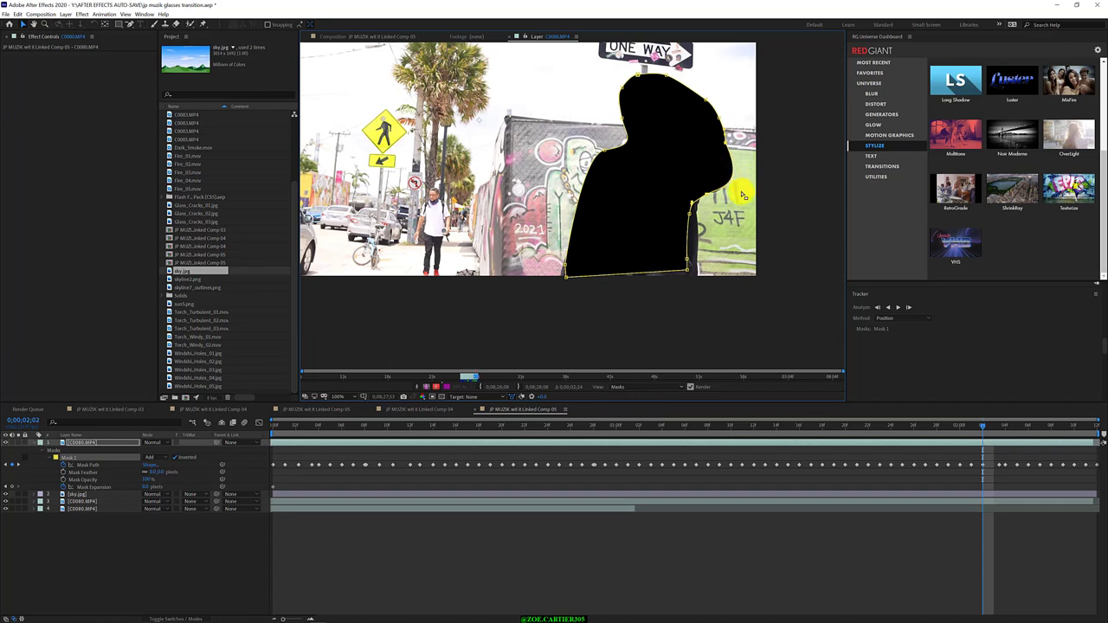
- Reposition the lower-right and bottom-right mask vertices to cover the person's right side
left_click_drag(724, 305, 675, 191)
left_click(687, 270)
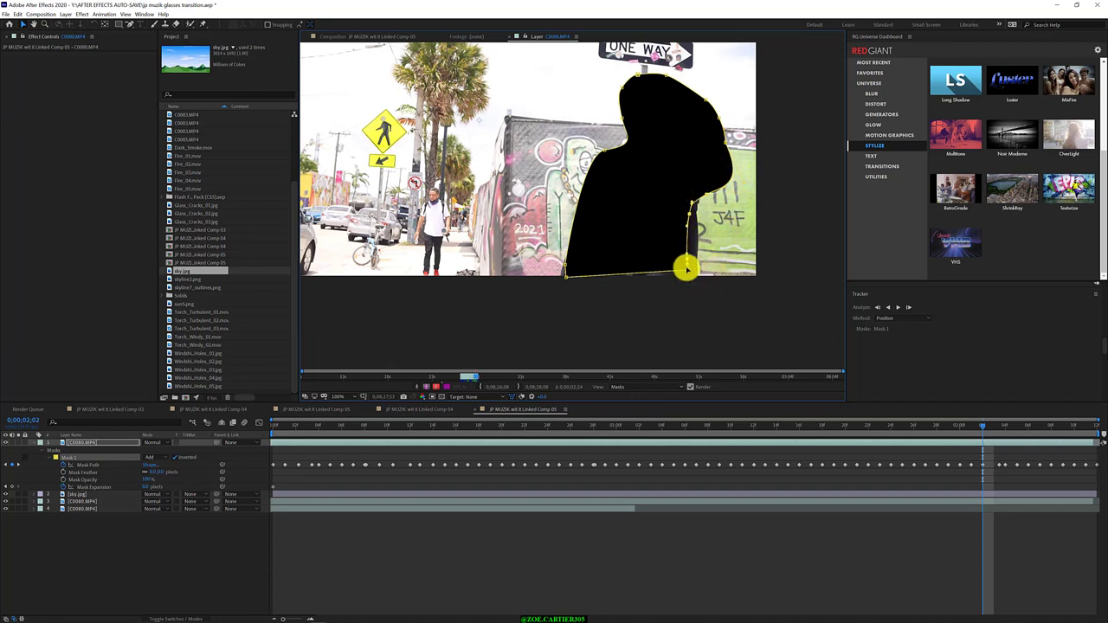
mouse_move(686, 270)
left_mouse_down()
mouse_move(686, 257)
mouse_move(690, 268)
left_mouse_up()
left_click(693, 289)
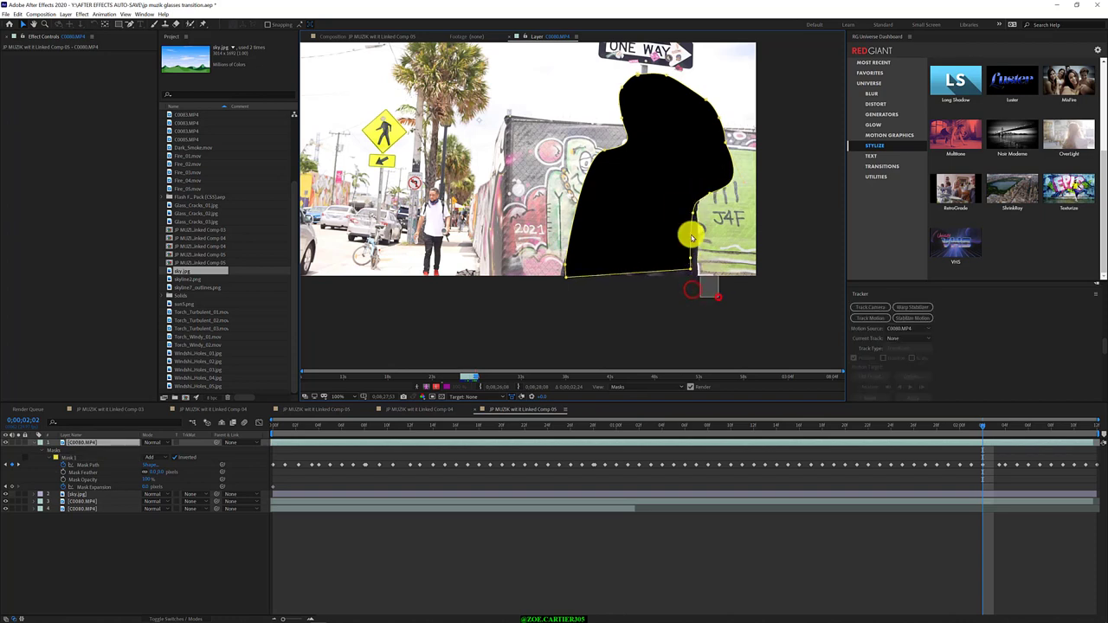
left_click(690, 217)
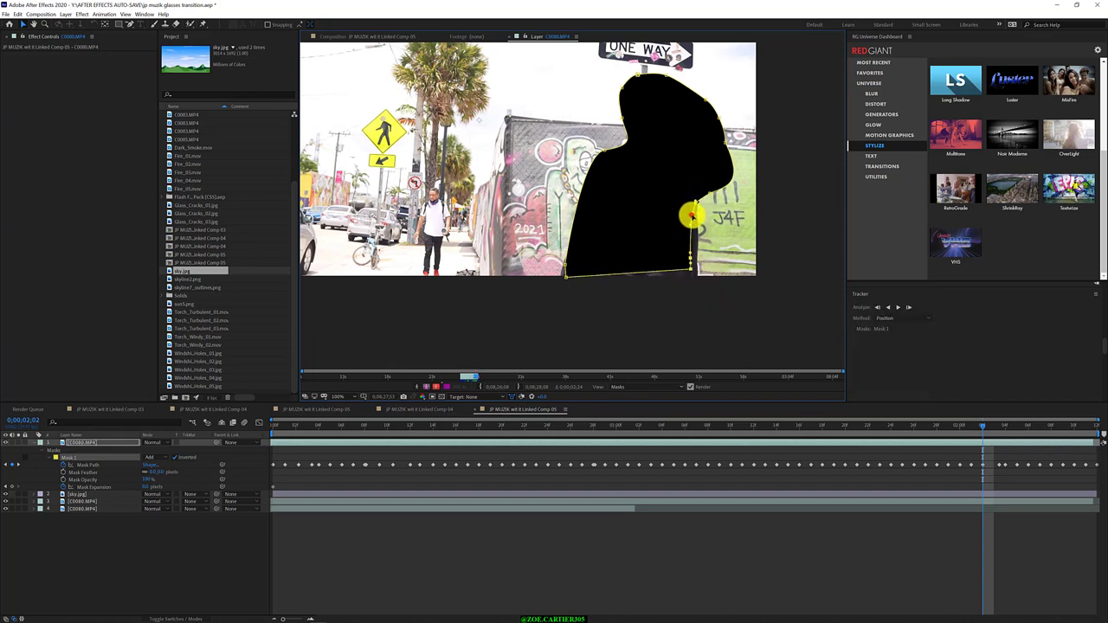
left_click_drag(691, 216, 698, 227)
- Lower the mask's bottom-left corner to the person's lower-left edge
left_click(622, 284)
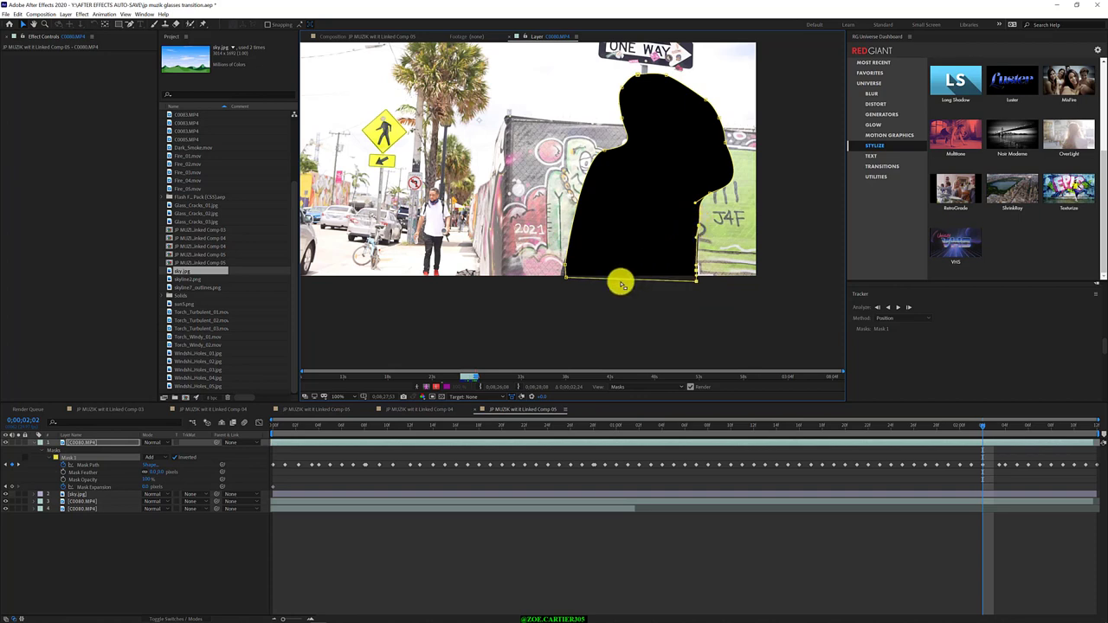
left_click(594, 297)
left_click(564, 260)
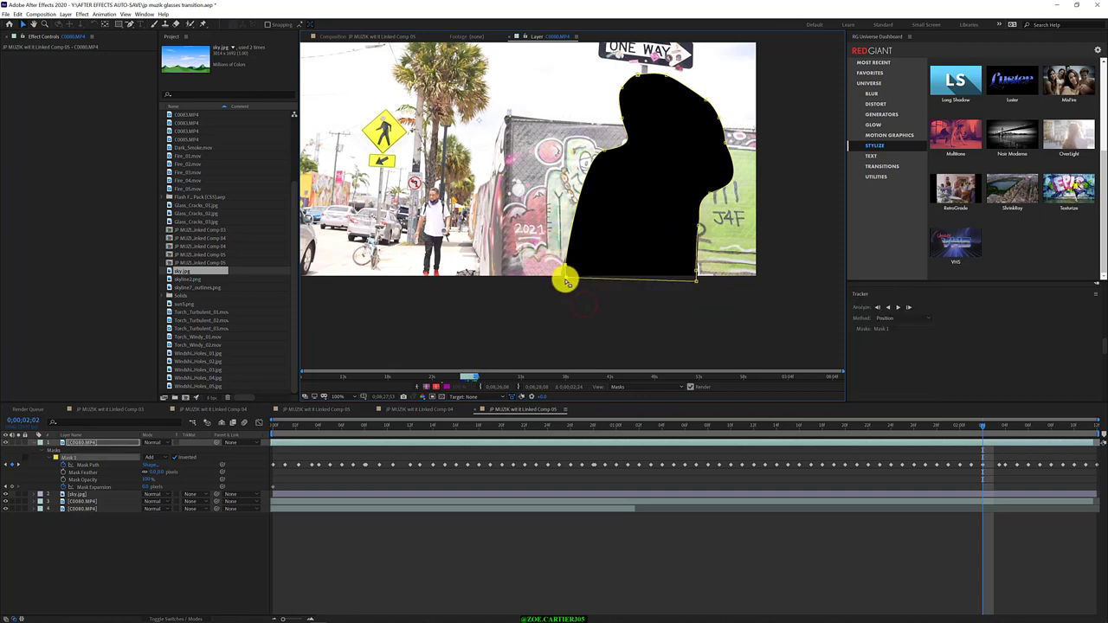
left_click_drag(564, 279, 560, 289)
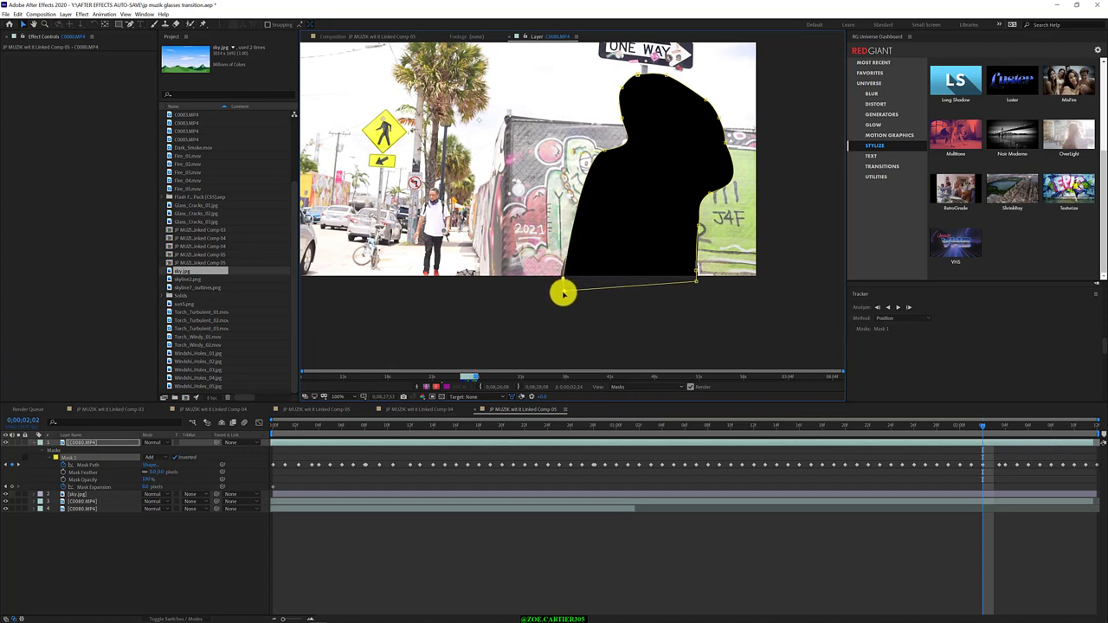
left_click(718, 294)
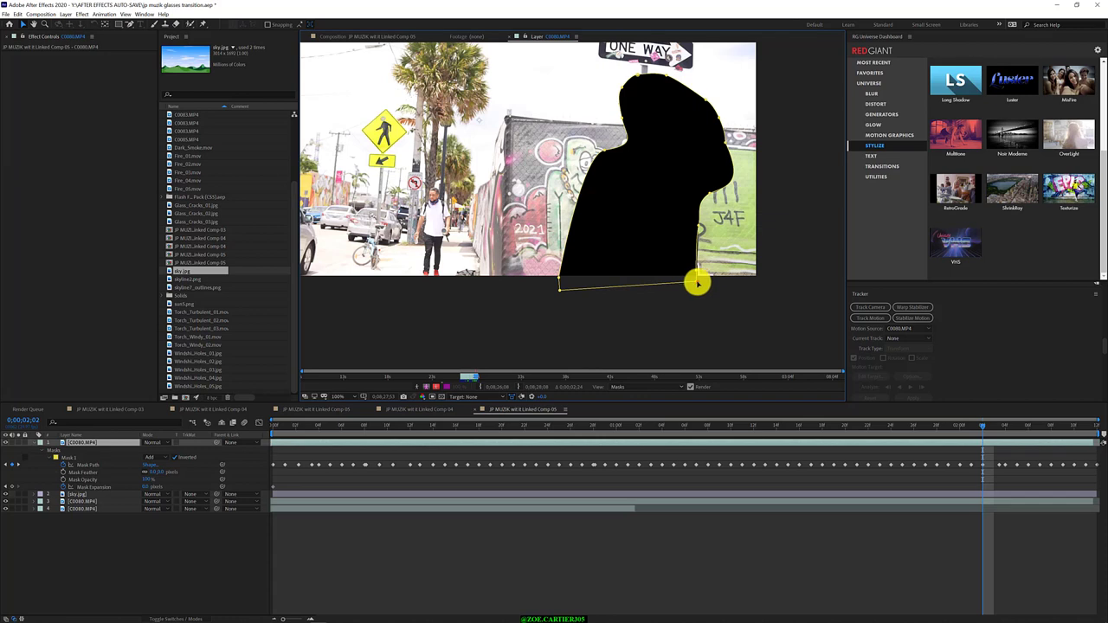
left_click(699, 282)
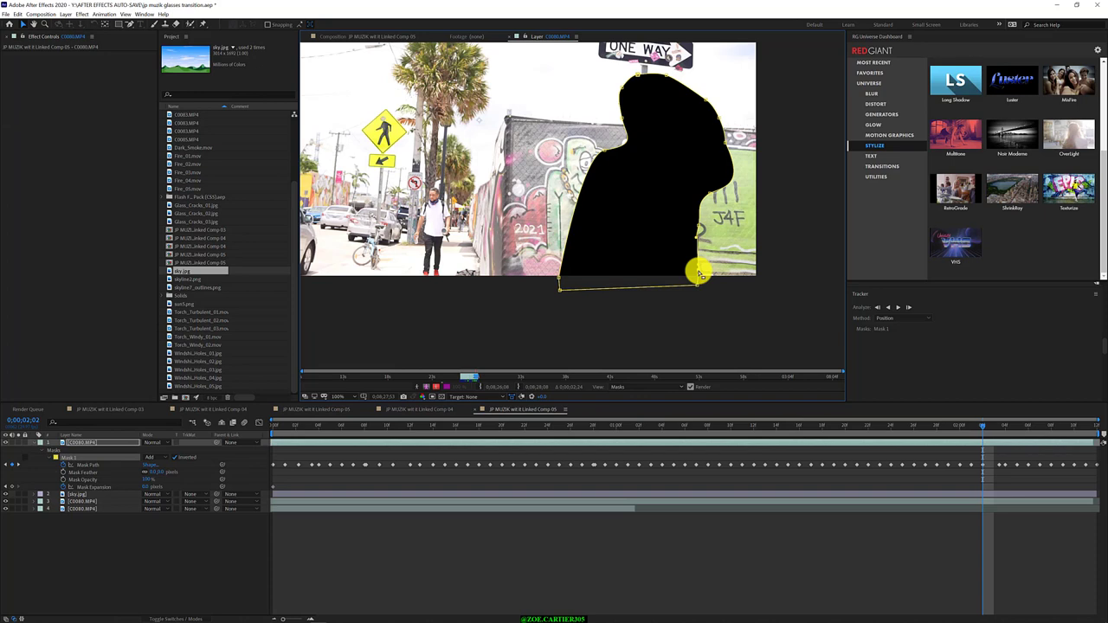
- At 0;00;02;03, adjust the top and right-shoulder vertices and raise the bottom-right corner
key("Page_Down")
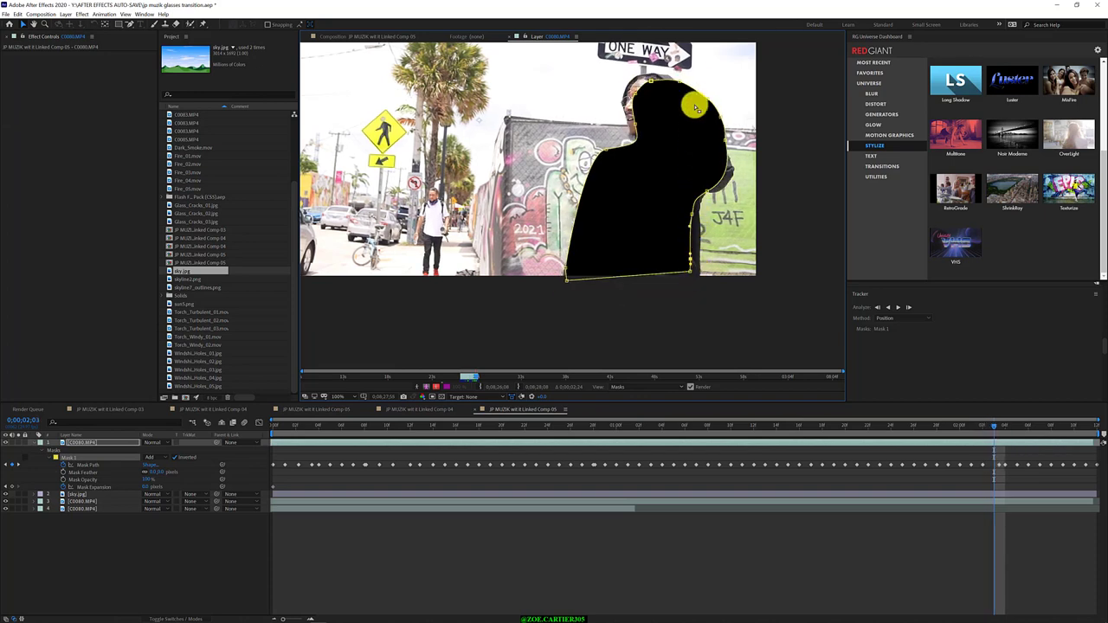
mouse_move(694, 52)
left_mouse_down()
mouse_move(600, 141)
mouse_move(645, 87)
mouse_move(659, 110)
left_mouse_up()
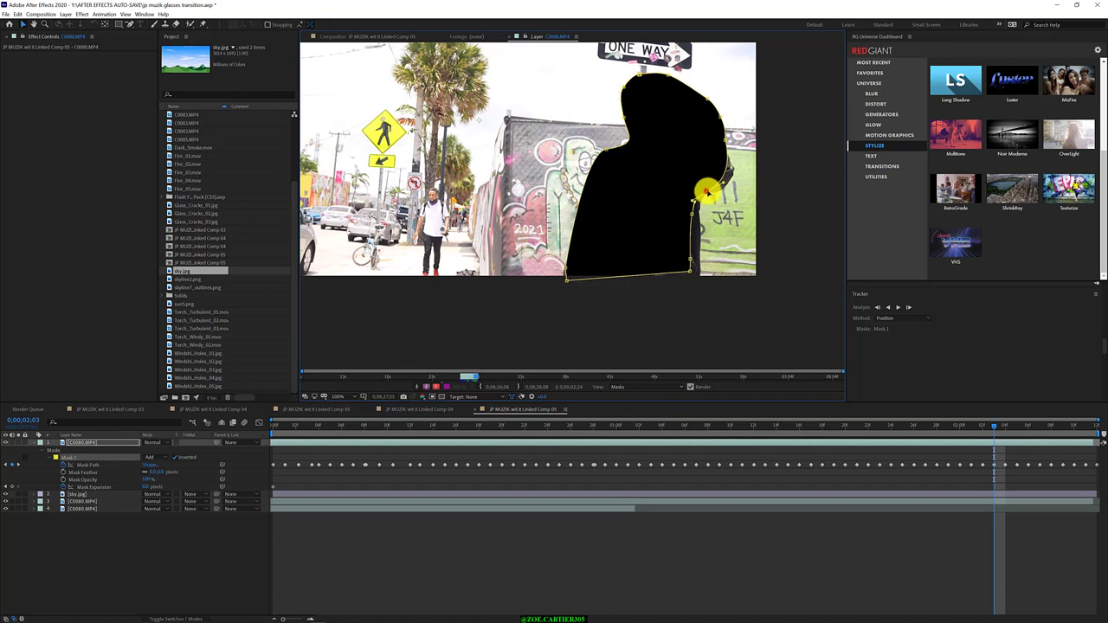
left_click_drag(712, 191, 718, 192)
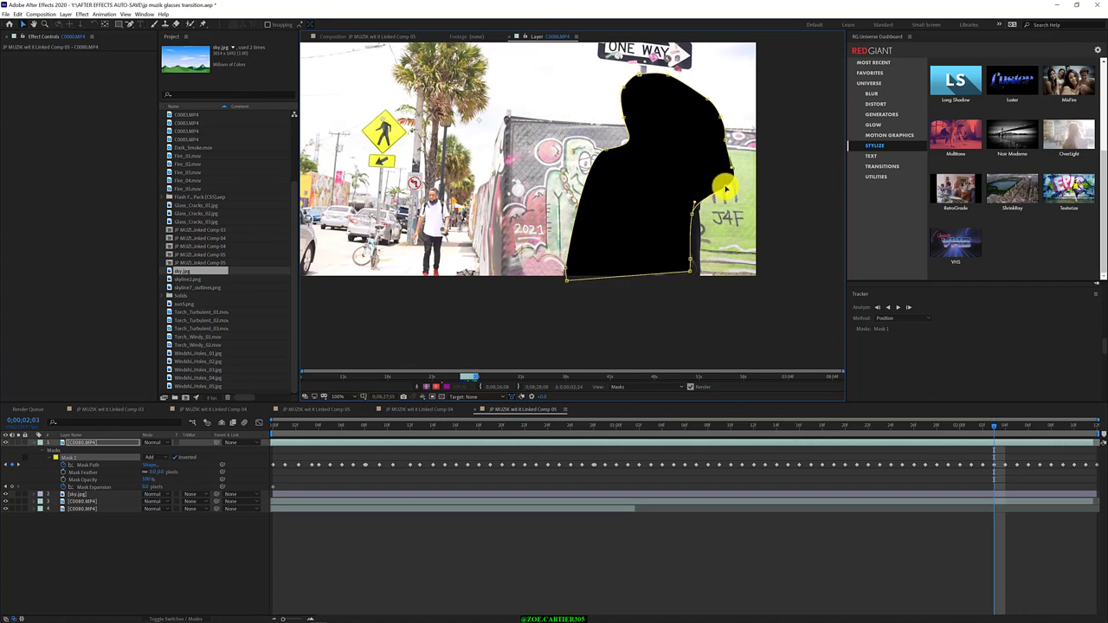
left_click(698, 306)
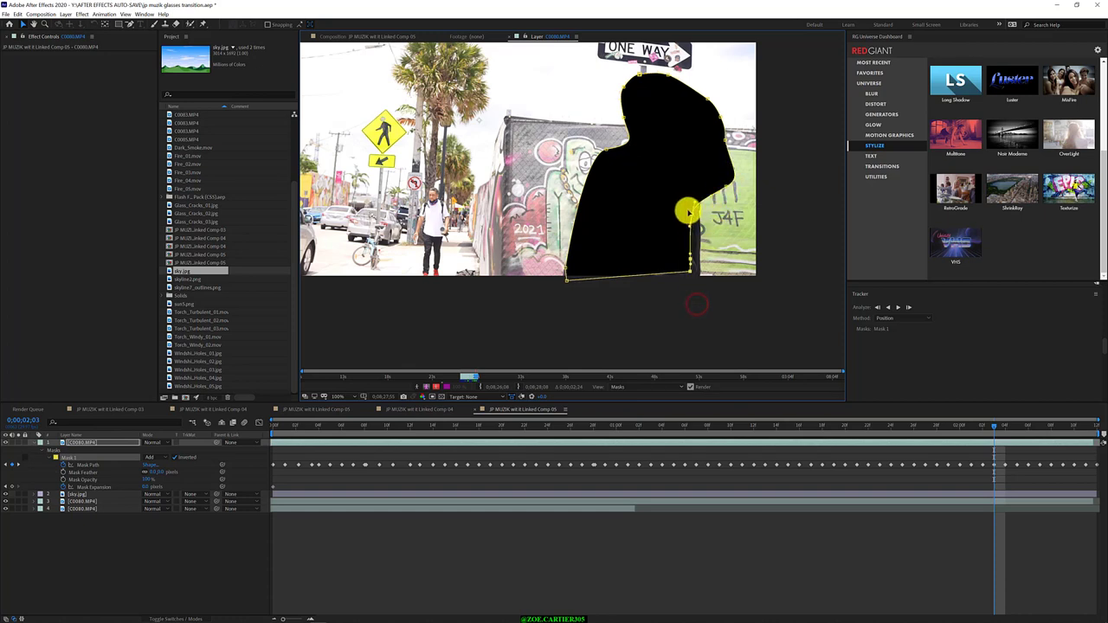
left_click(694, 222)
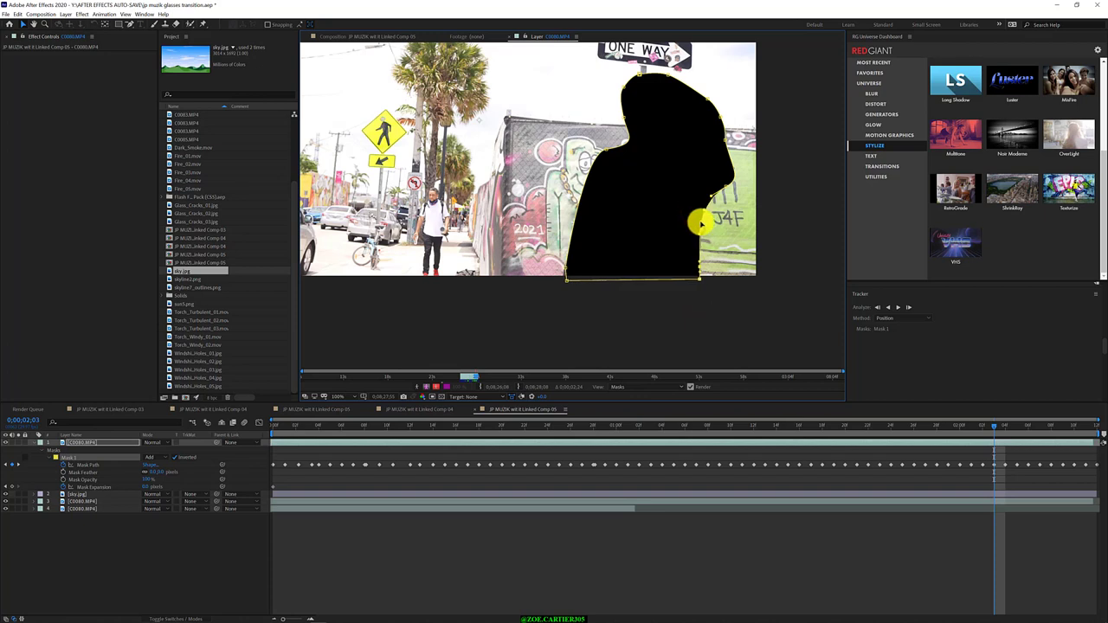
mouse_move(695, 222)
left_mouse_down()
mouse_move(694, 184)
mouse_move(728, 201)
left_mouse_up()
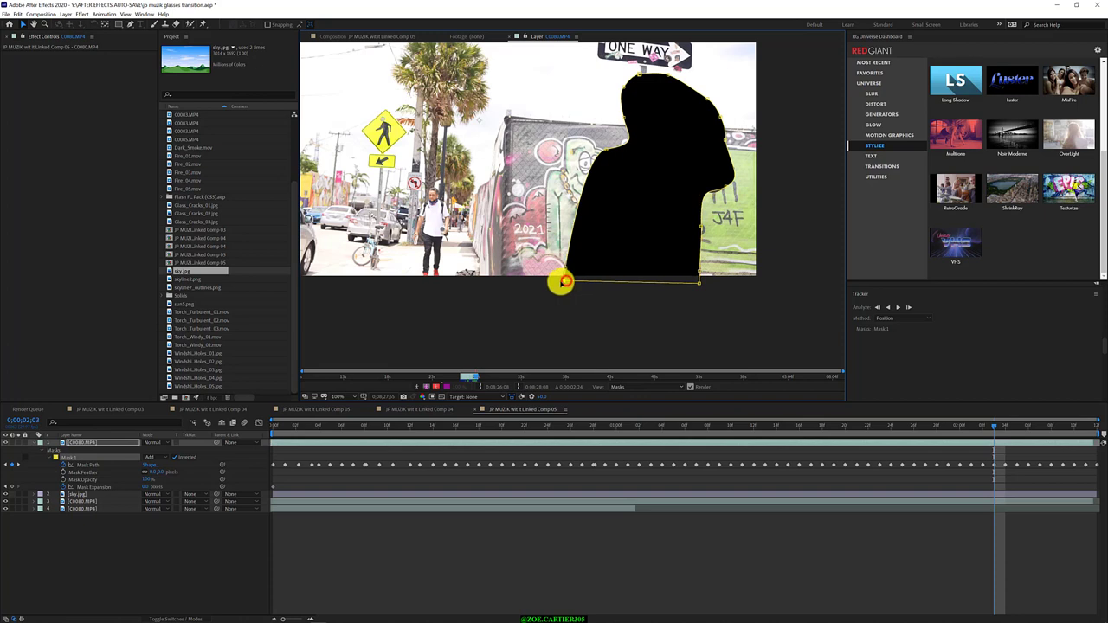
- Move the bottom-left corner up and step between frames to check the mask
left_click_drag(560, 282, 563, 271)
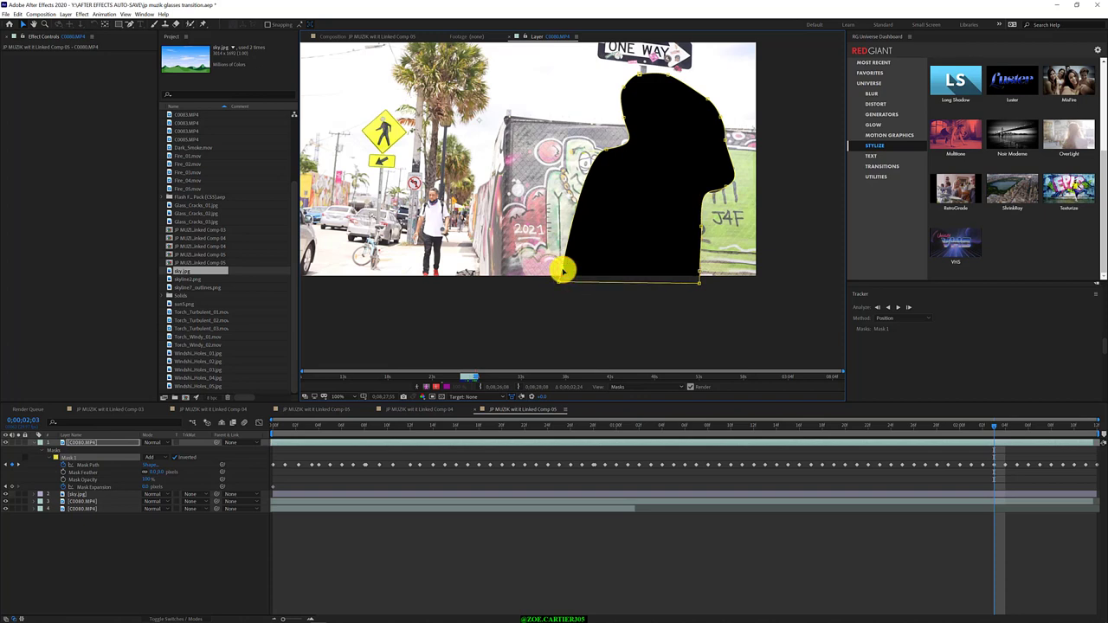
key("Page_Down")
key("Page_Down")
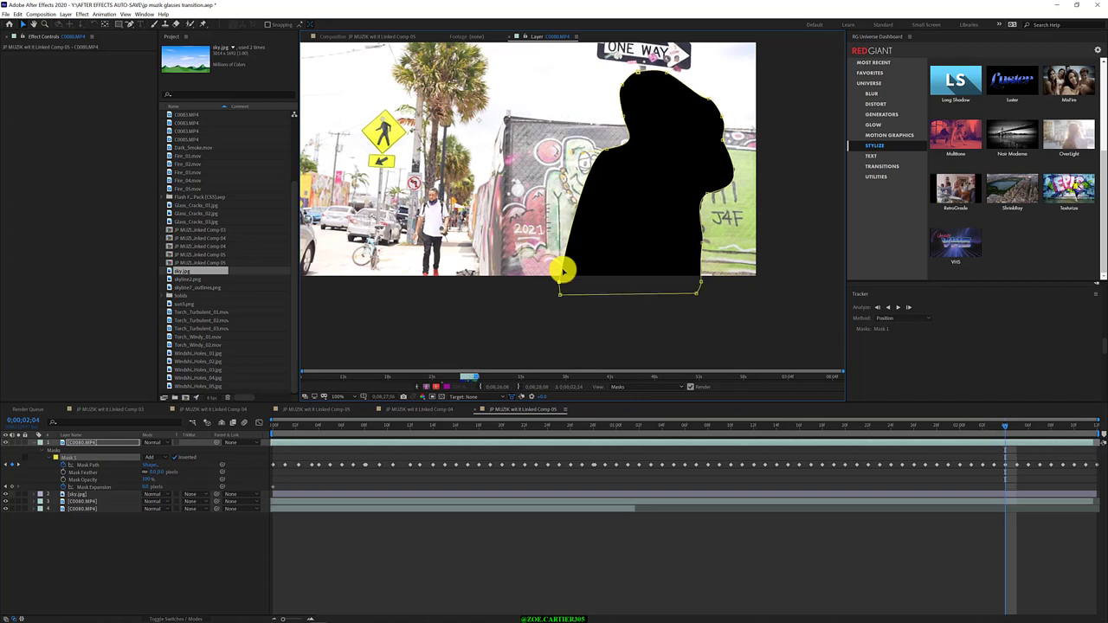
key("Page_Up")
key("Page_Up")
key("Page_Up")
key("Page_Up")
key("Page_Down")
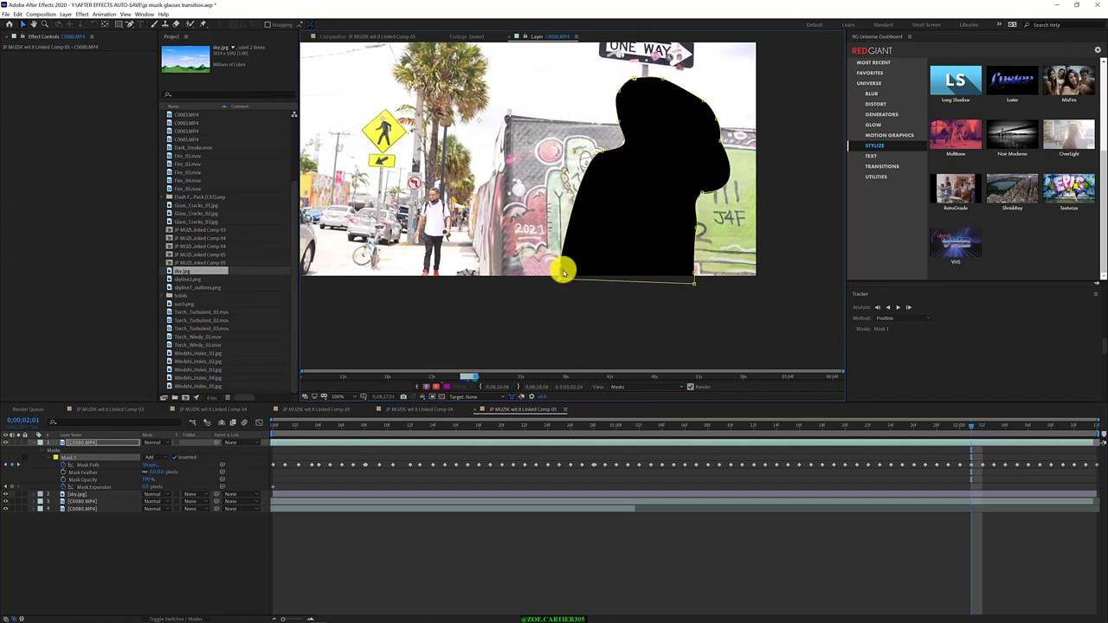
- Nudge the bottom-left corner at 0;00;01;29, then push the top-right point right at frame 3
mouse_move(971, 427)
left_mouse_down()
mouse_move(724, 440)
mouse_move(309, 435)
mouse_move(288, 454)
left_mouse_up()
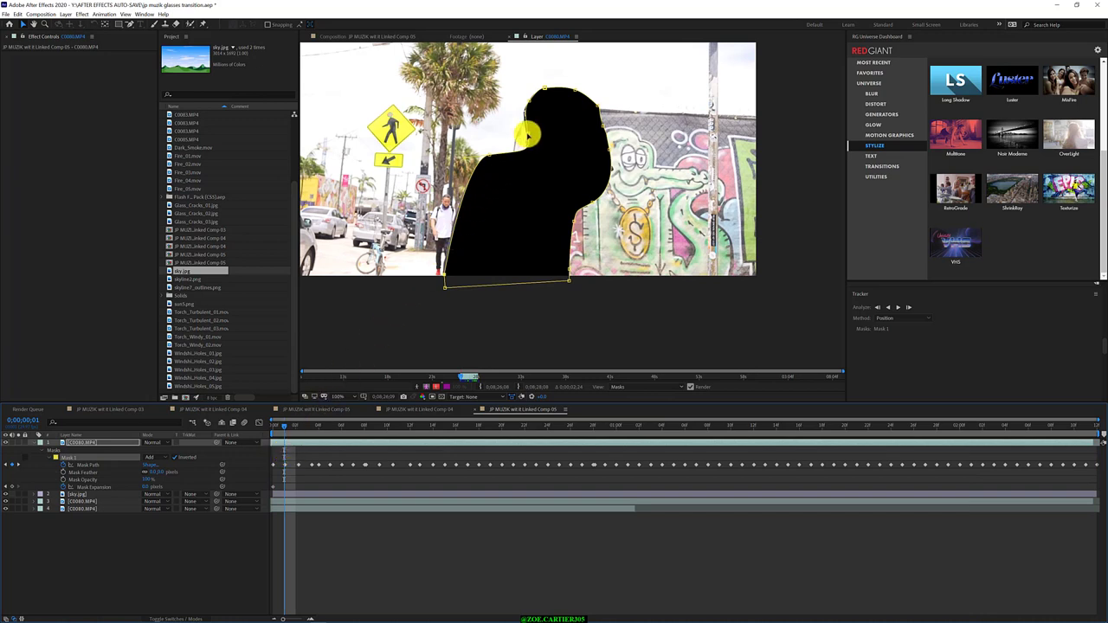
left_click_drag(527, 135, 527, 136)
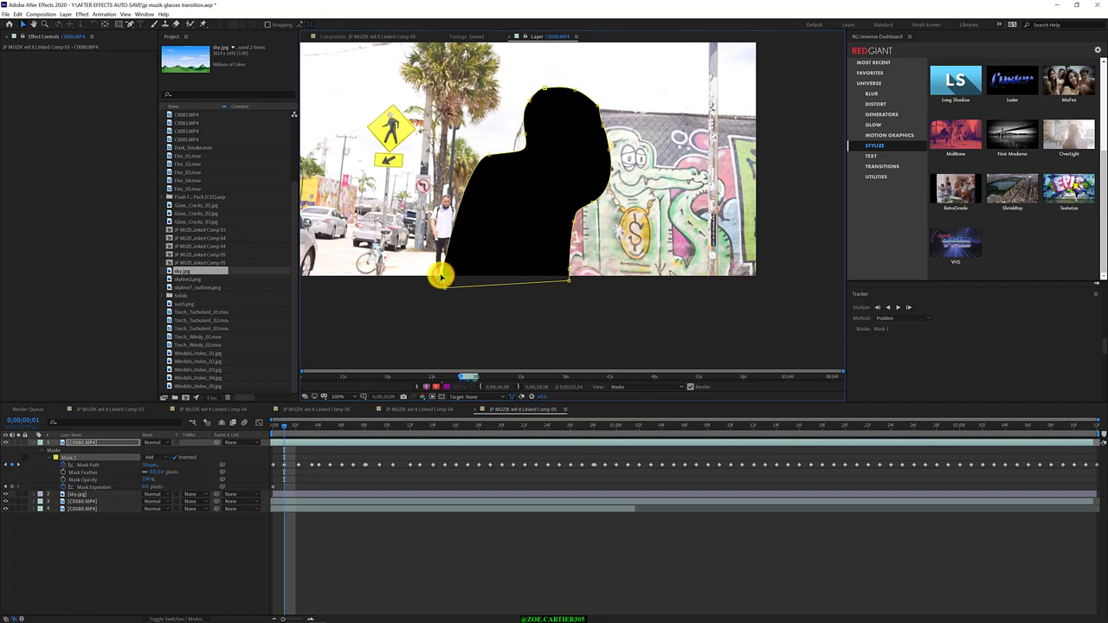
left_click_drag(442, 276, 442, 278)
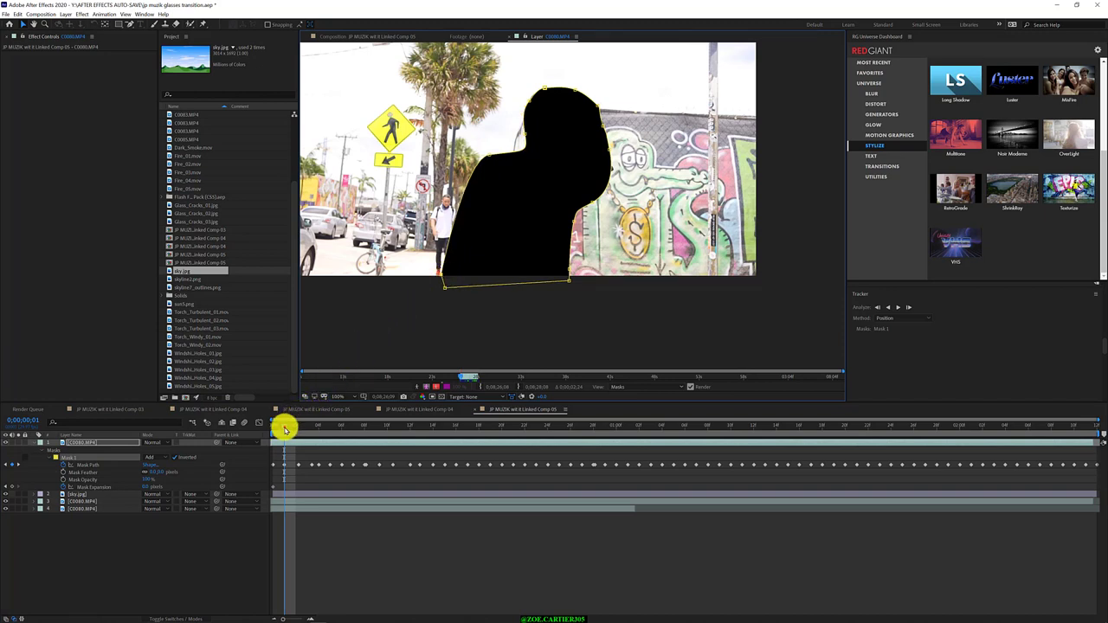
mouse_move(285, 425)
left_mouse_down()
mouse_move(313, 424)
mouse_move(304, 431)
left_mouse_up()
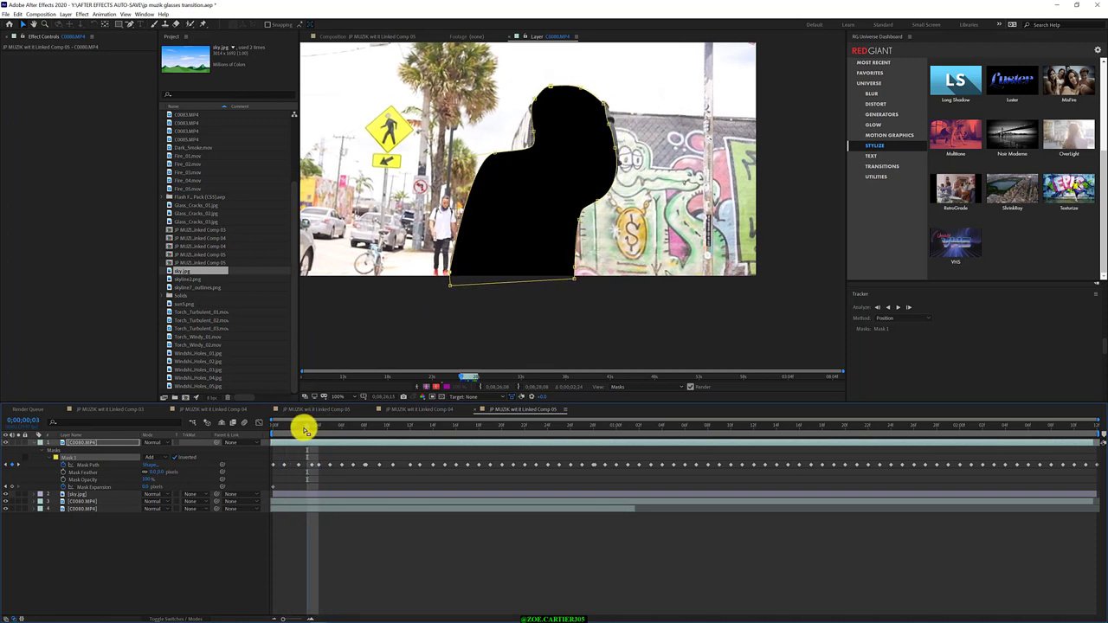
left_click(636, 161)
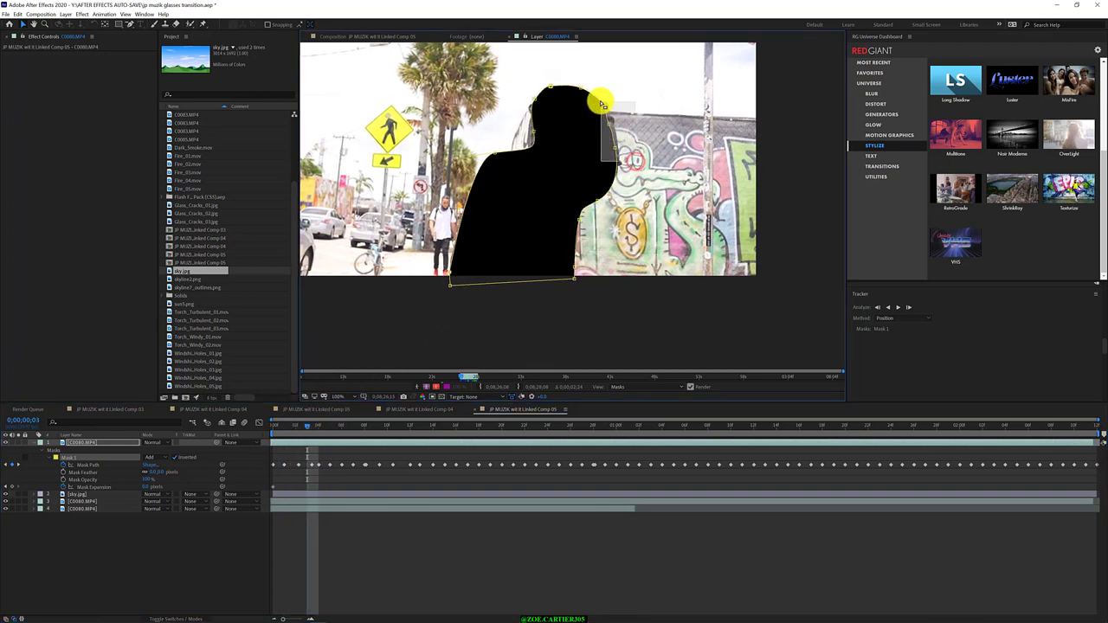
left_click(604, 107)
left_click_drag(604, 107, 610, 105)
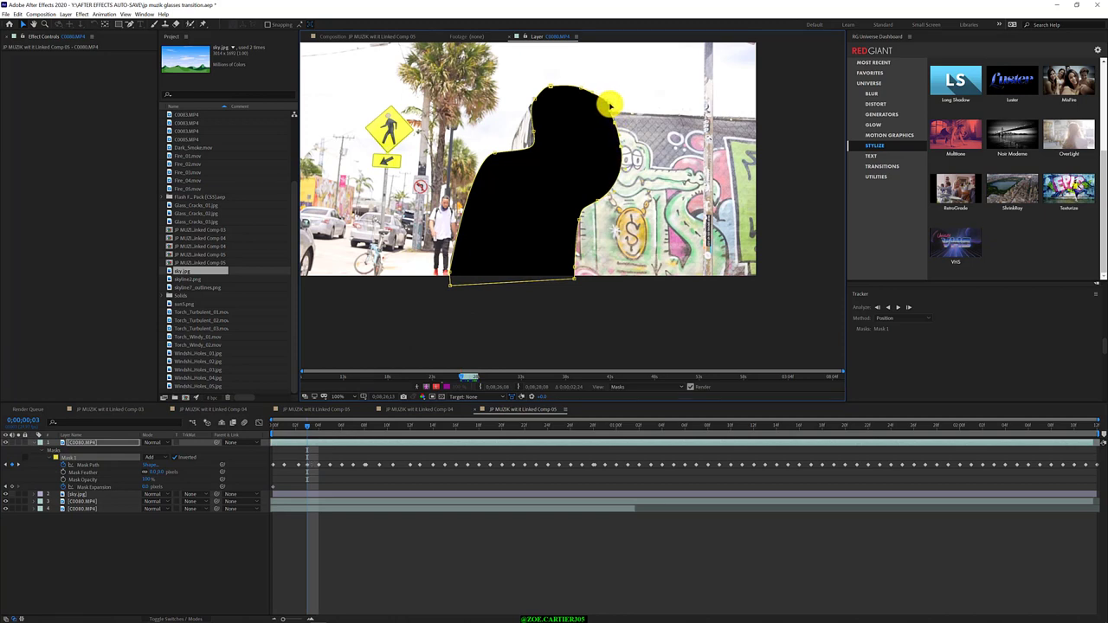
left_click(534, 105)
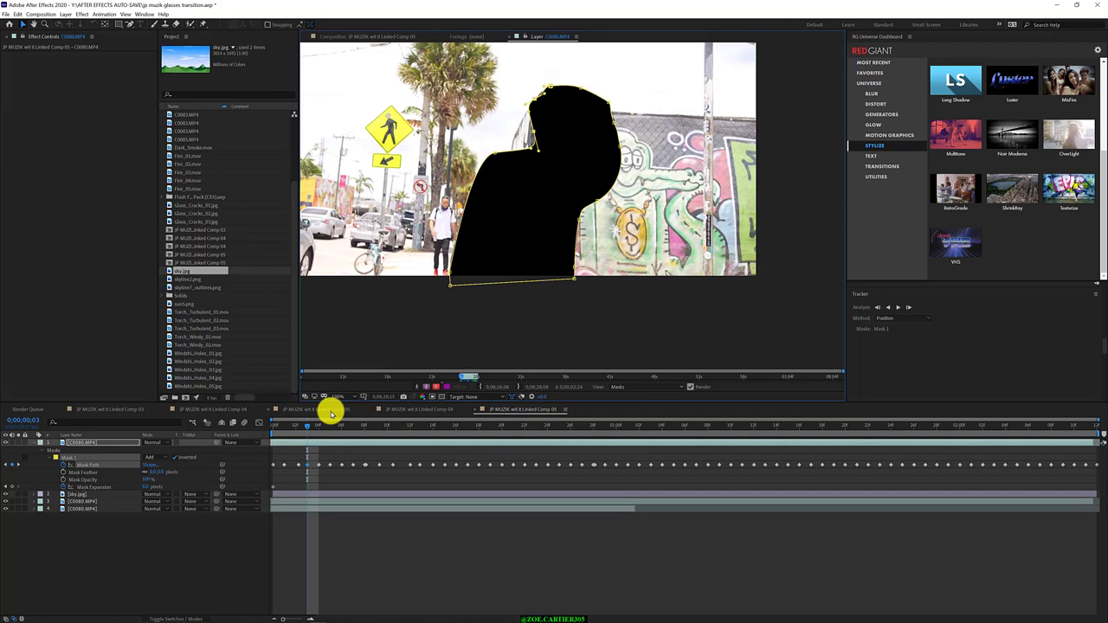
- At frame 5, reshape the mask's top-left outline near the head
key("Page_Down")
key("Page_Down")
key("Page_Down")
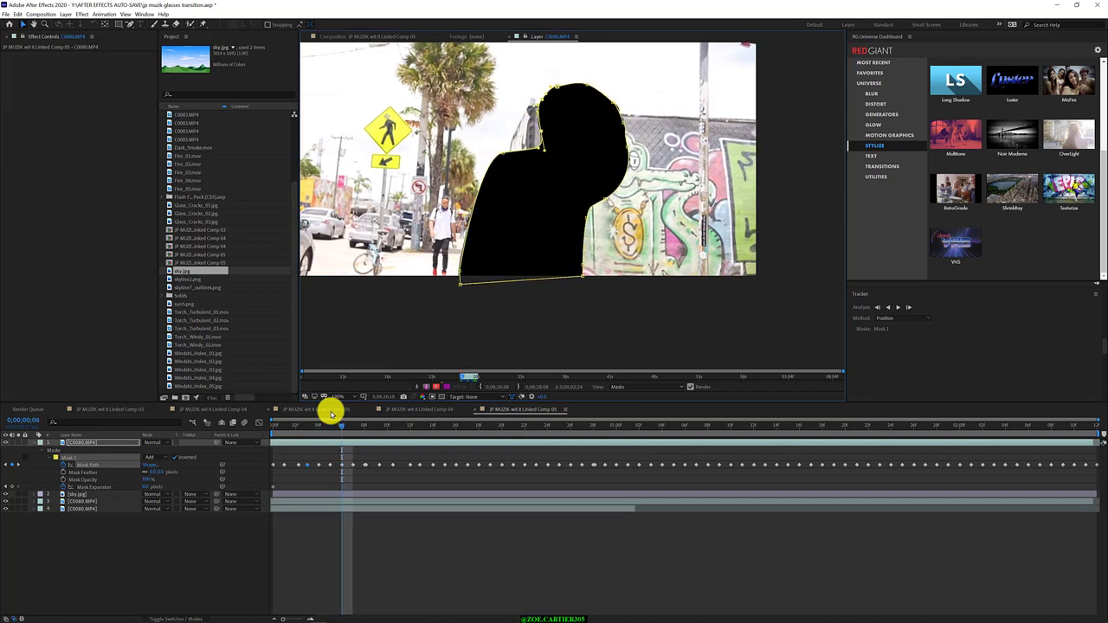
key("Page_Up")
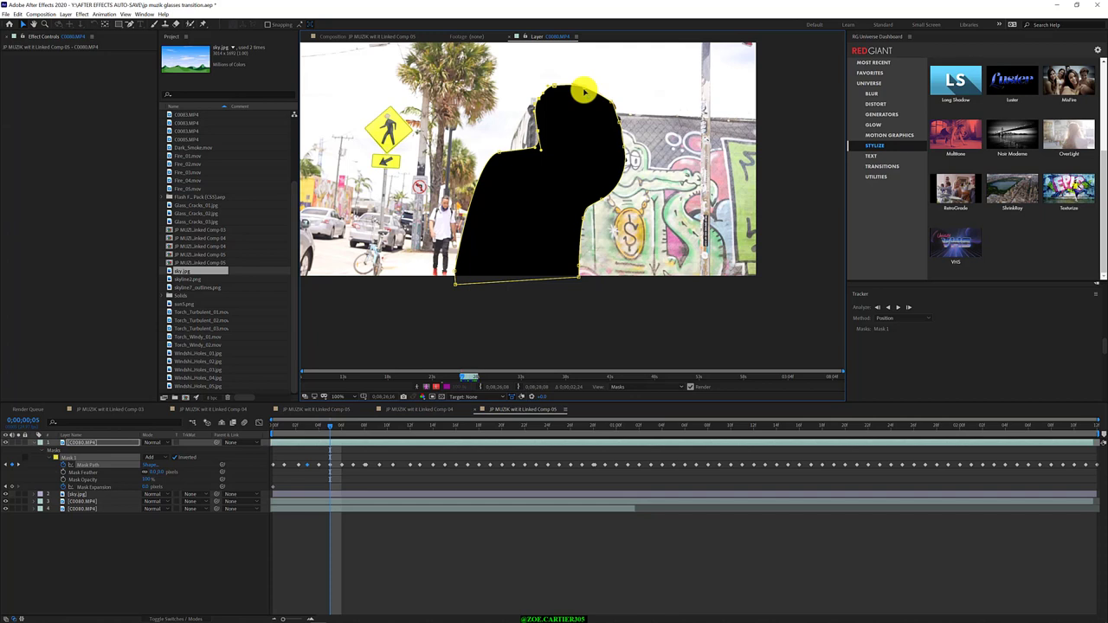
mouse_move(585, 90)
left_mouse_down()
mouse_move(624, 127)
mouse_move(617, 111)
left_mouse_up()
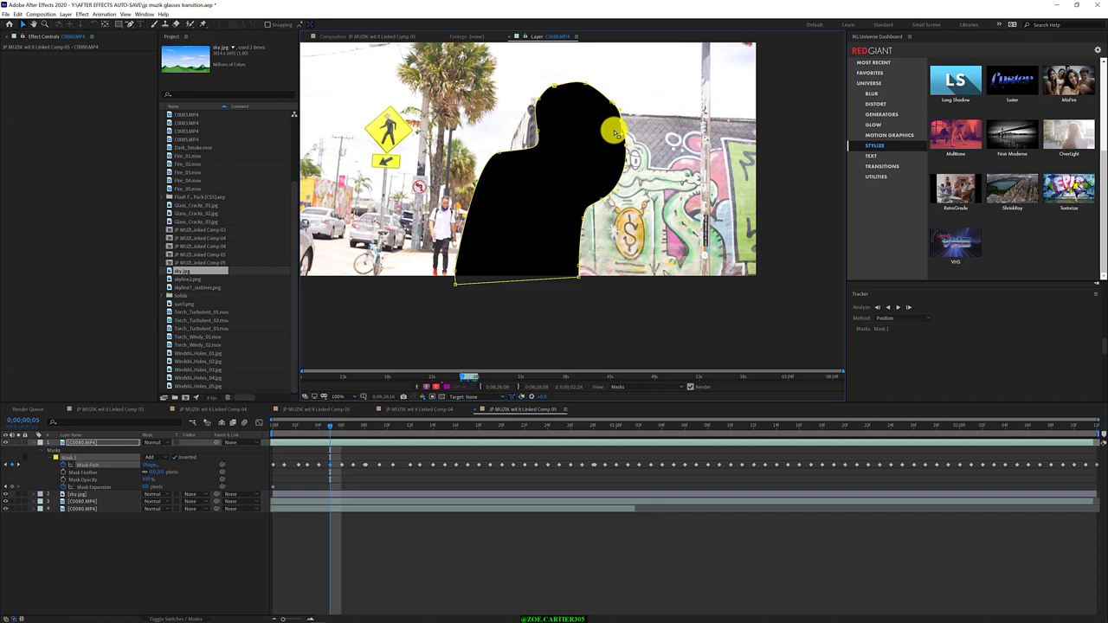
- At frame 9, adjust the mask points along the lower-left edge
key("Page_Down")
key("Page_Down")
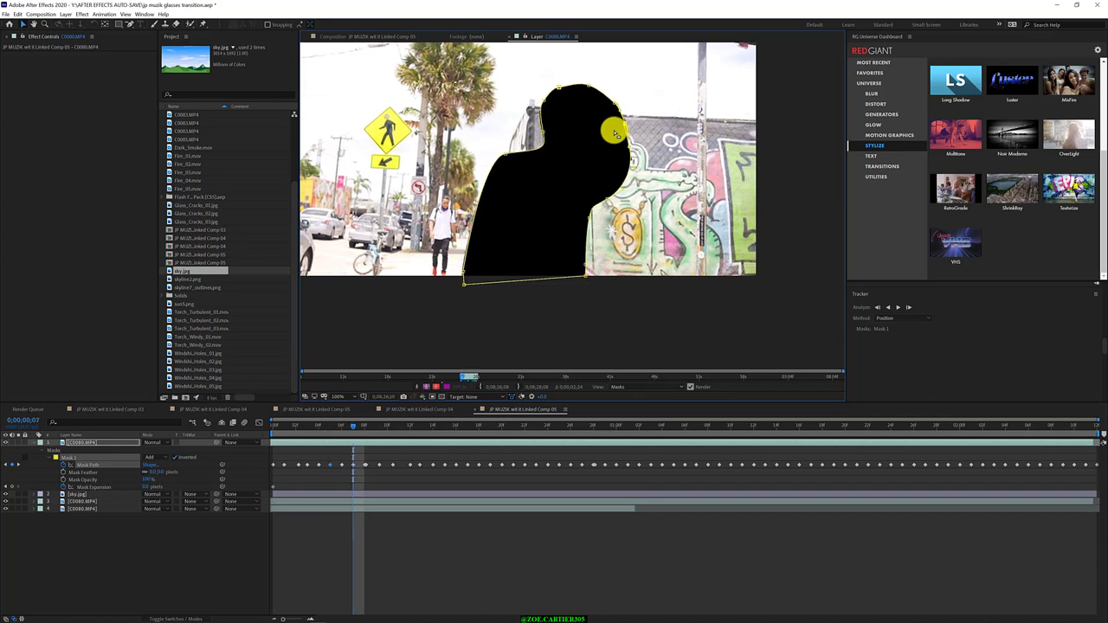
key("Page_Down")
key("Page_Down")
key("Page_Down")
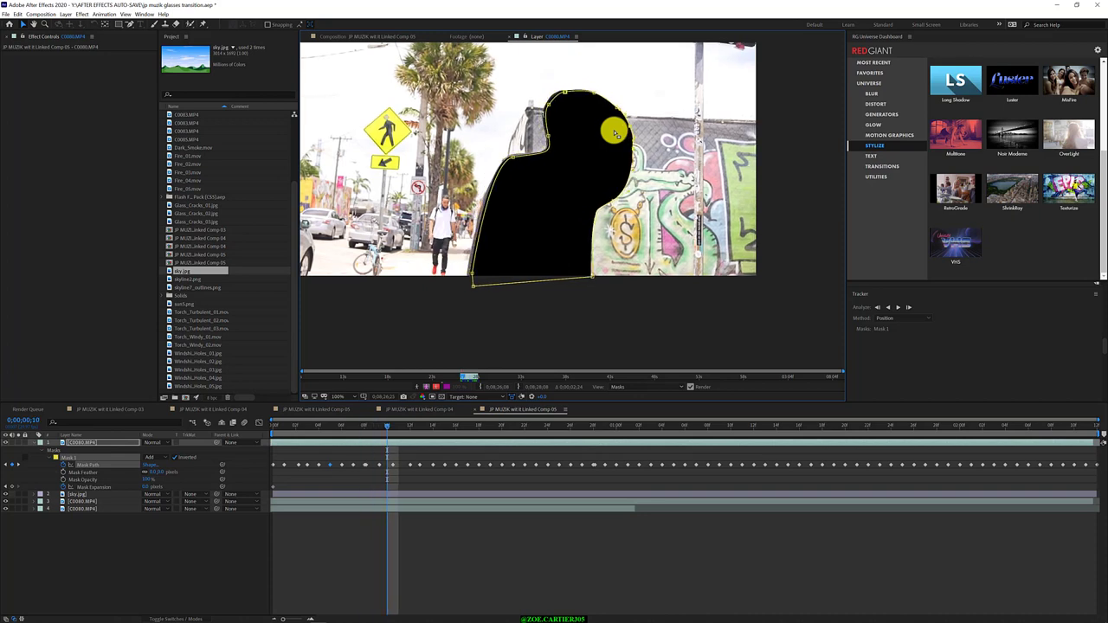
key("Page_Up")
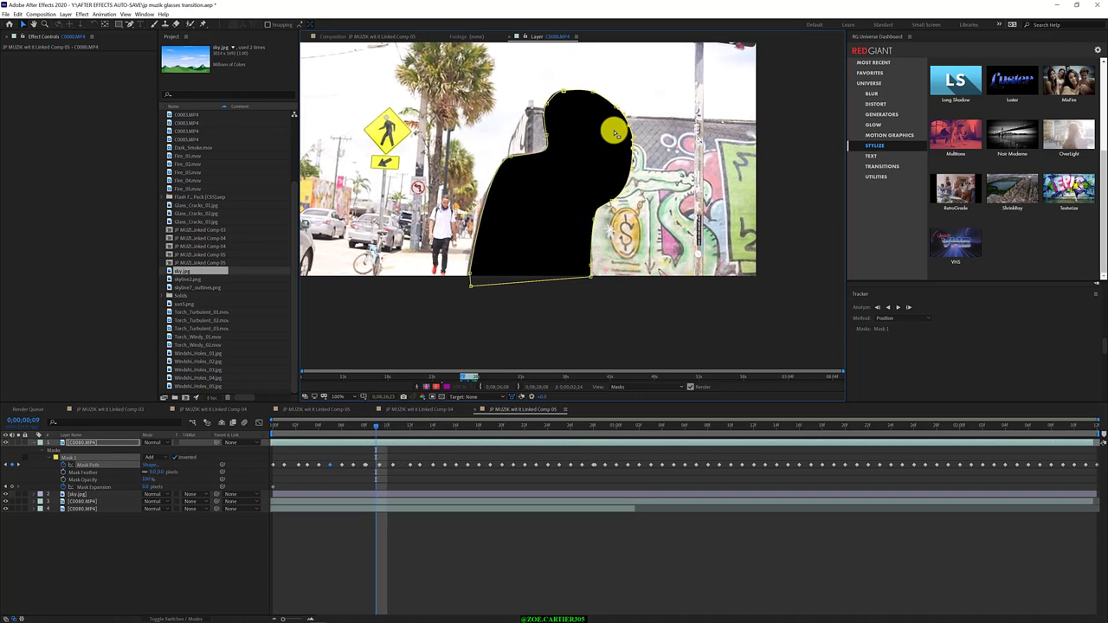
left_click(545, 106)
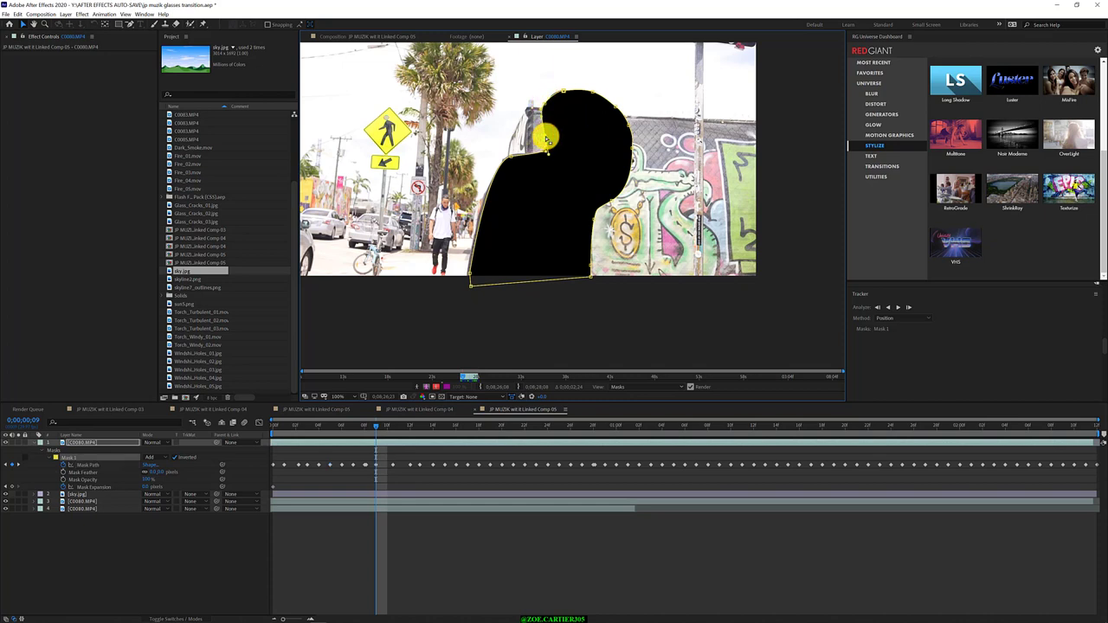
left_click_drag(517, 333, 458, 243)
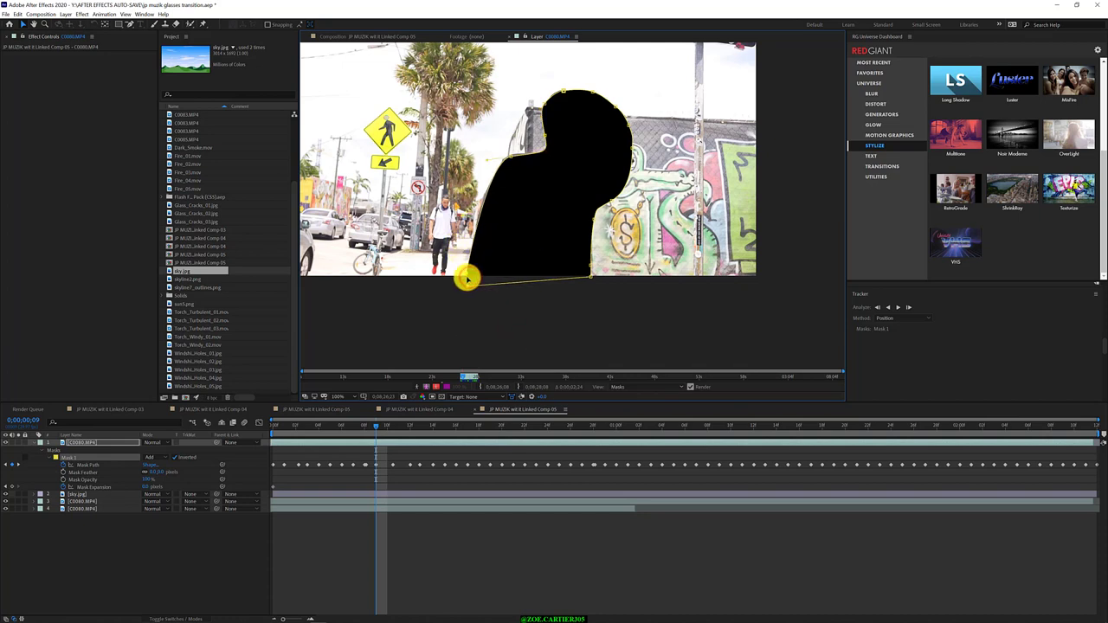
left_click(518, 185)
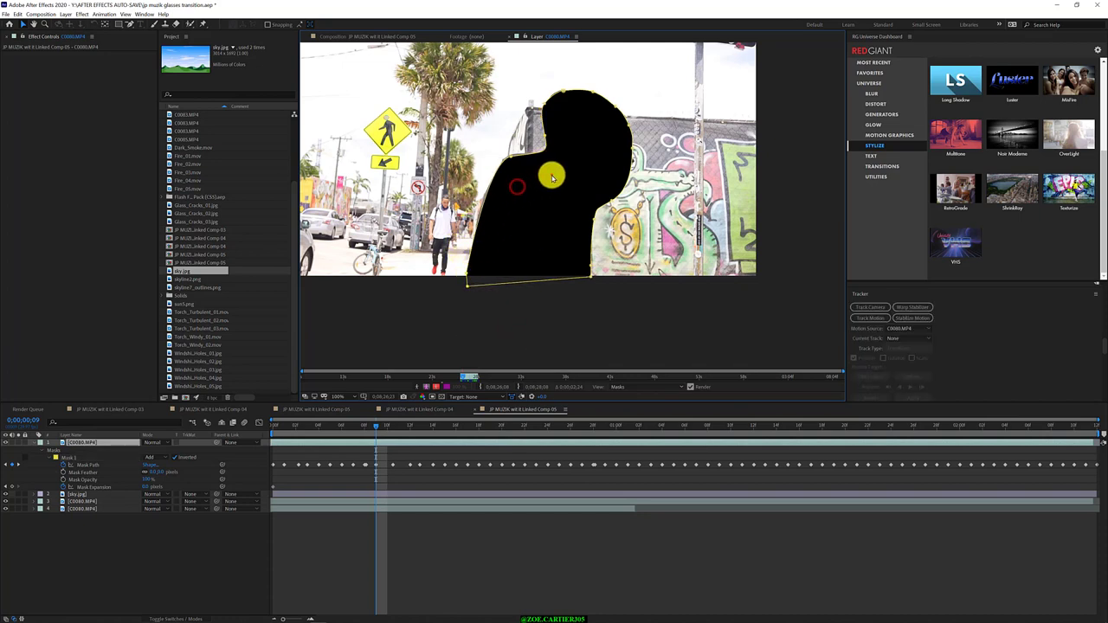
mouse_move(551, 175)
left_mouse_down()
mouse_move(509, 161)
mouse_move(508, 130)
mouse_move(512, 154)
left_mouse_up()
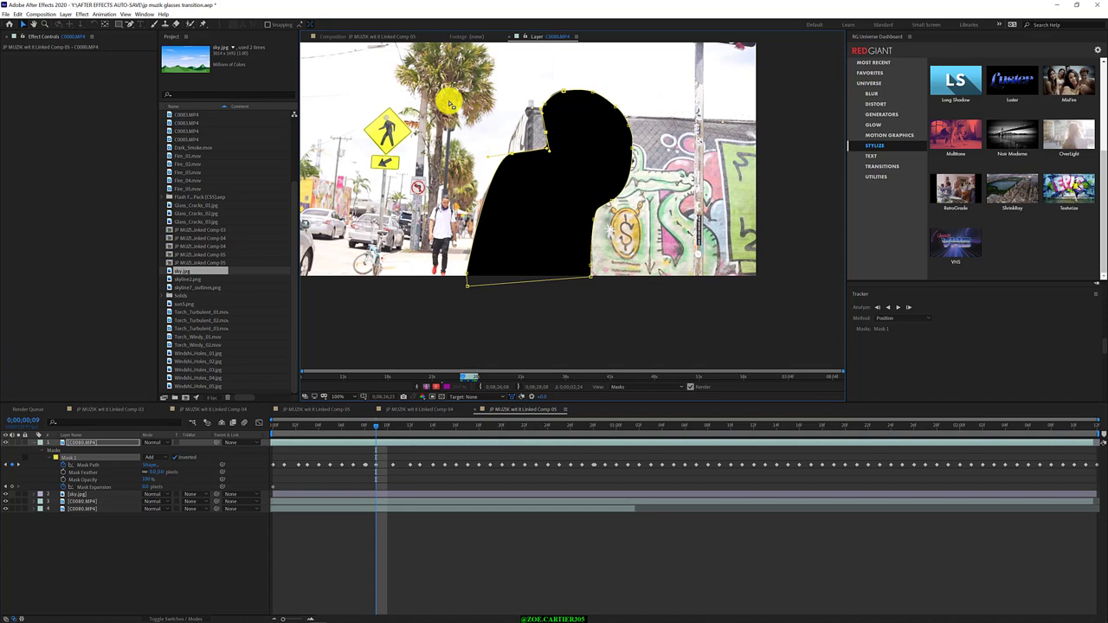
- At frame 10, pull the bottom-left corner left below the person's lower edge
key("Page_Down")
key("Page_Down")
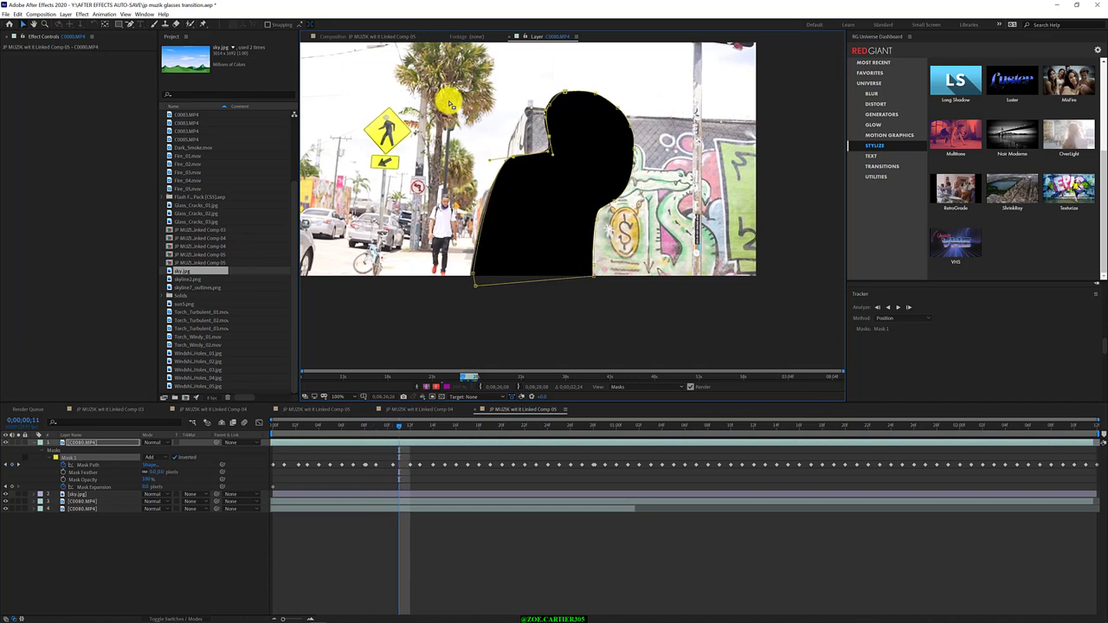
key("Page_Up")
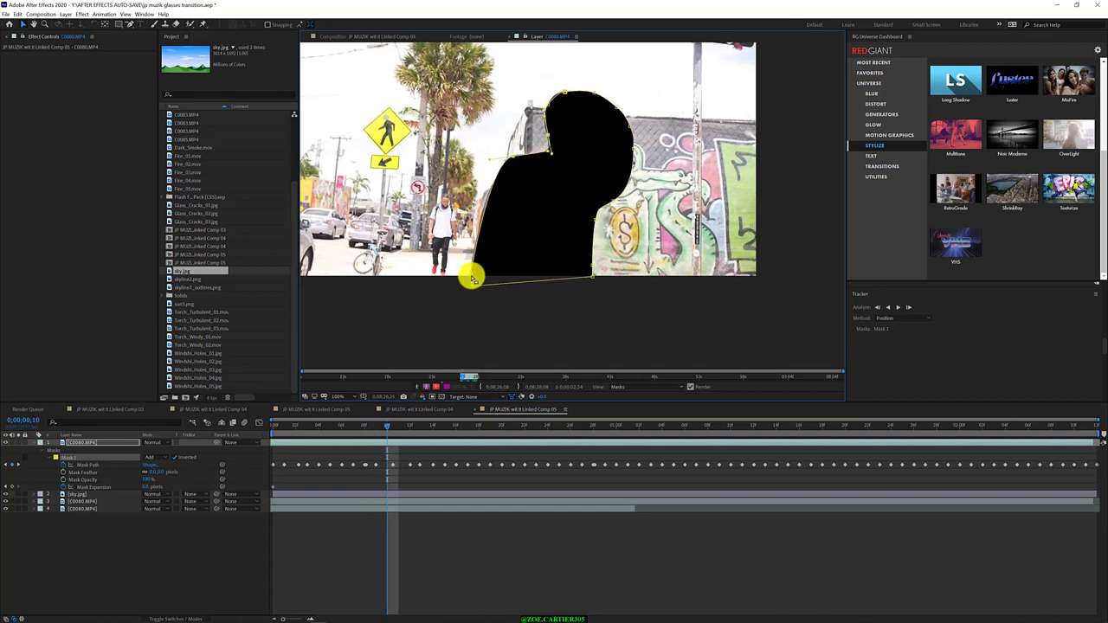
left_click_drag(472, 275, 462, 292)
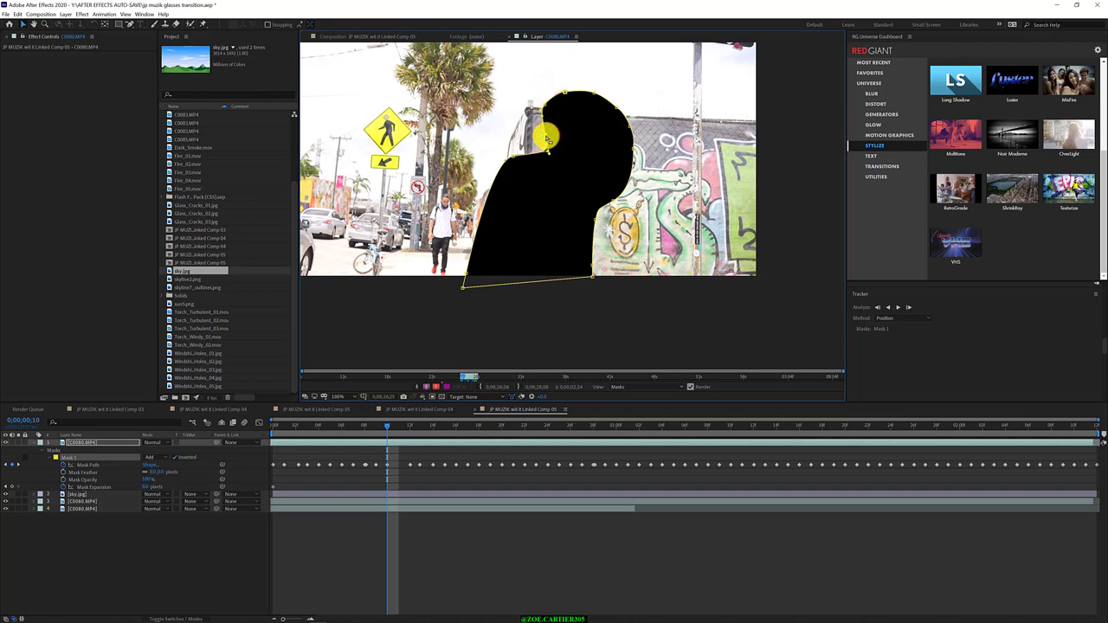
key("Page_Down")
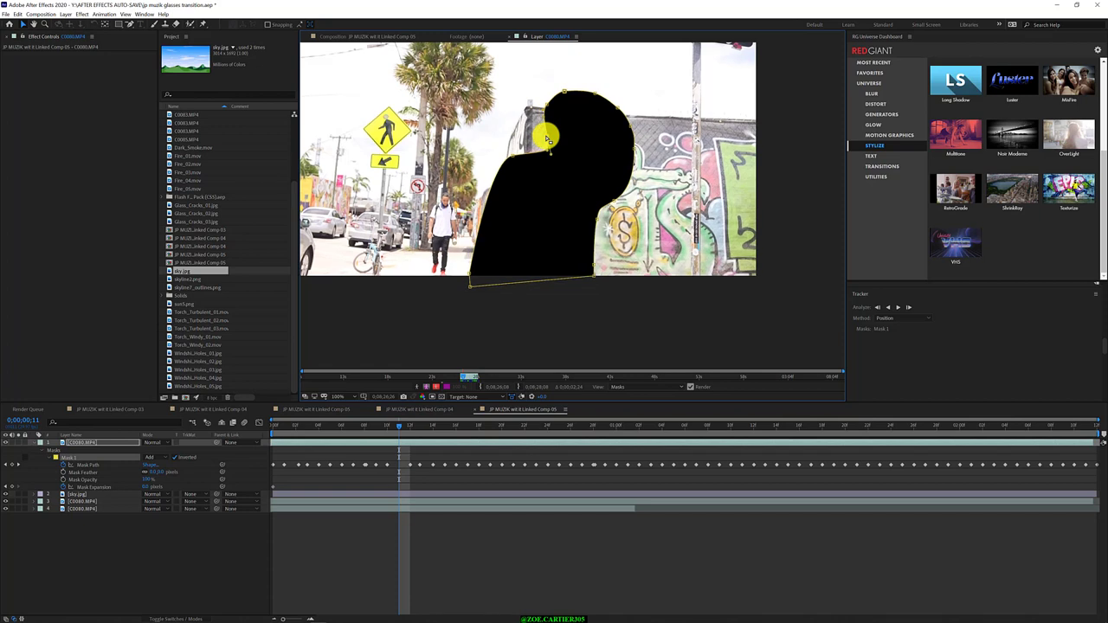
- Pull the bottom-left corner down-left and smooth the mask's left edge
key("Page_Down")
key("Page_Down")
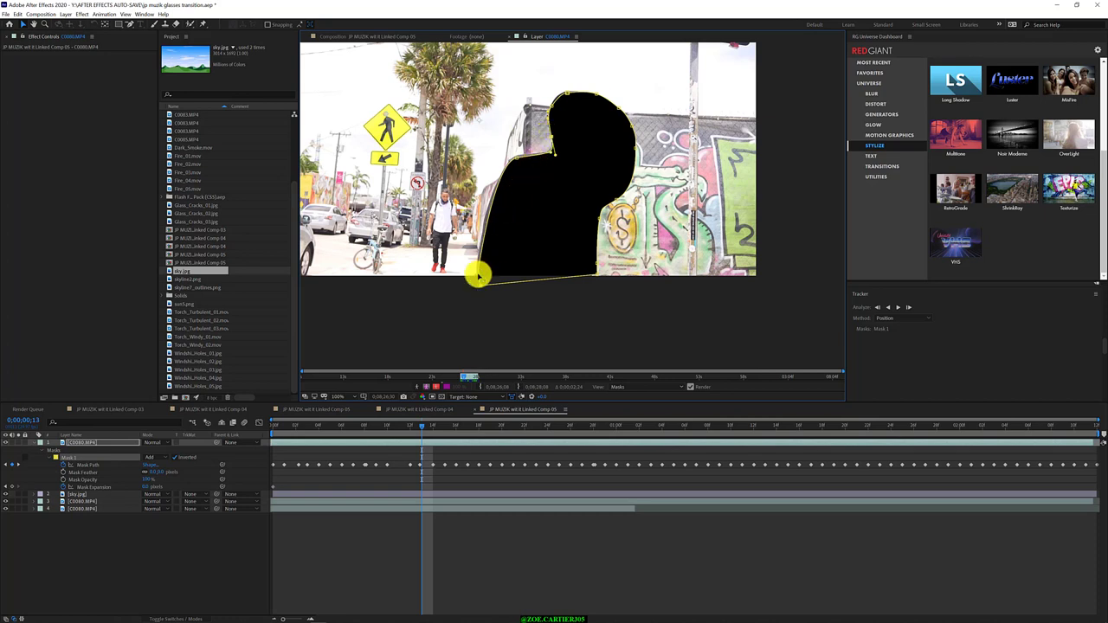
left_click_drag(478, 275, 471, 273)
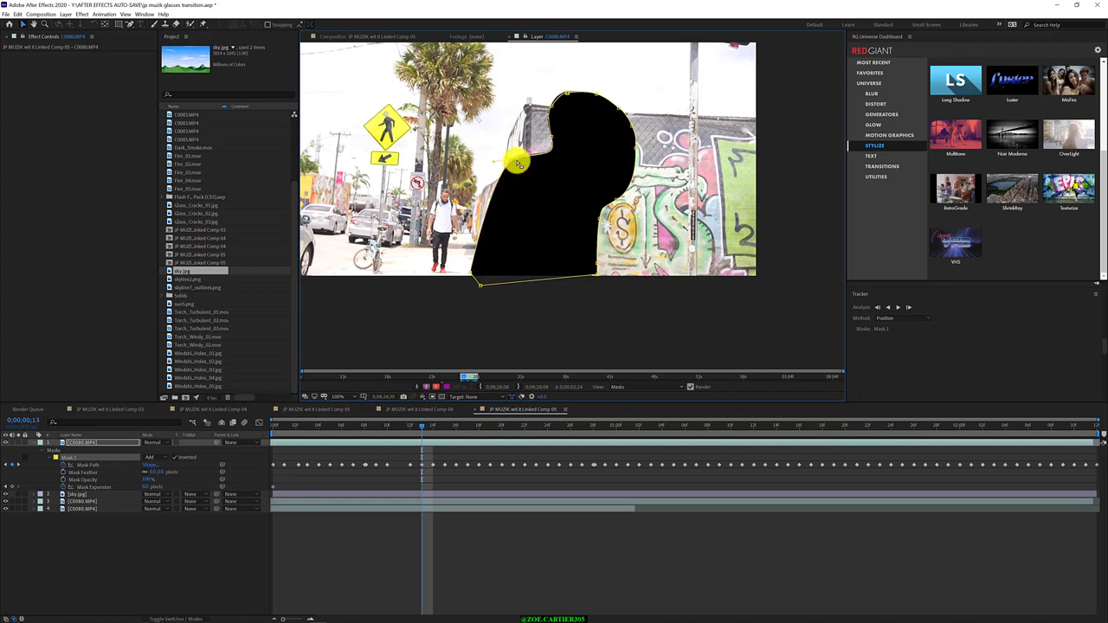
left_click_drag(516, 160, 514, 161)
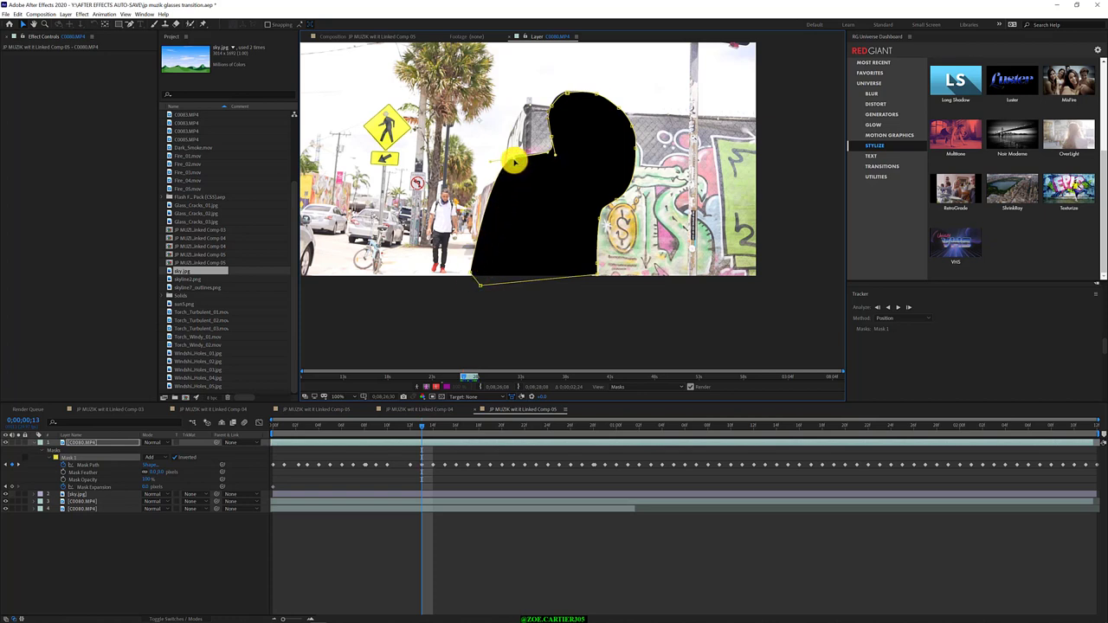
left_click(564, 256)
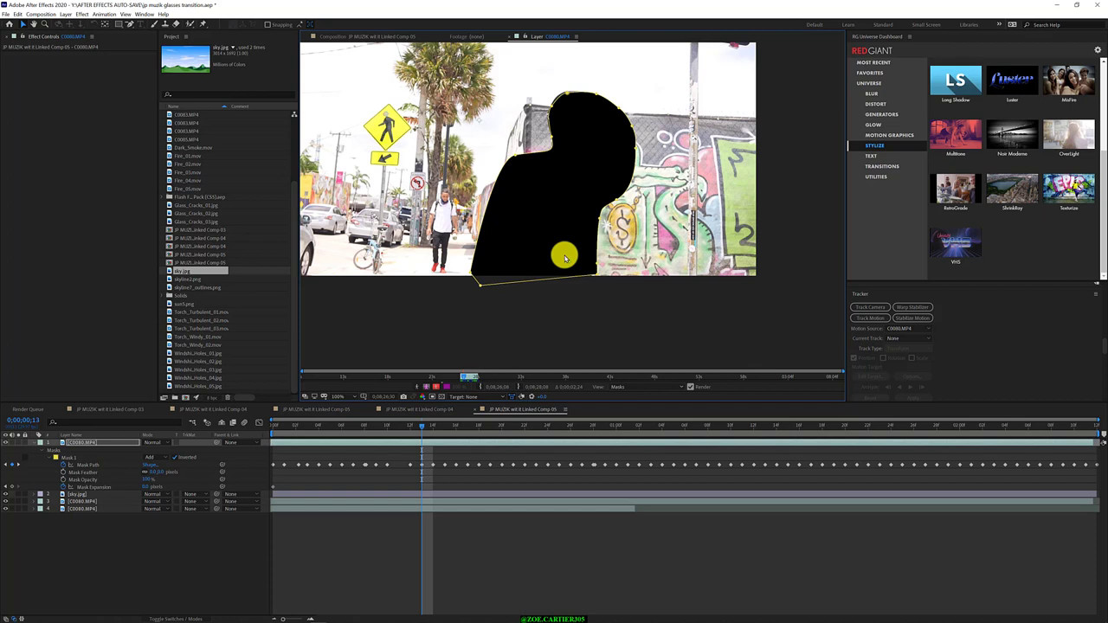
- Reselect the C0080.MP4 layer and play the clip to check the mask's tracking
left_click(455, 537)
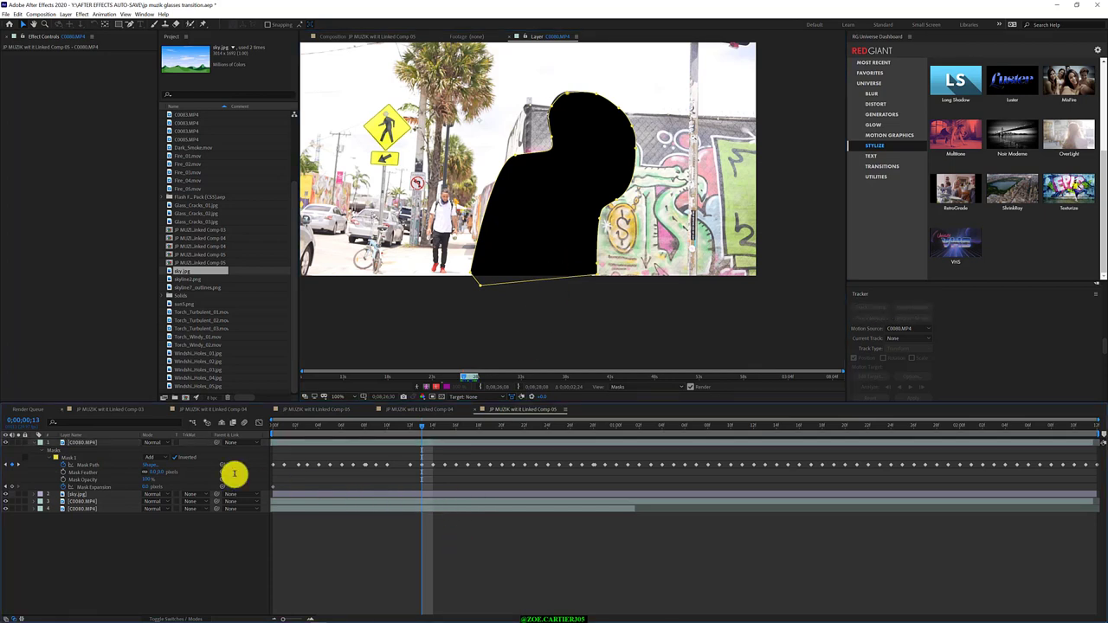
left_click(71, 443)
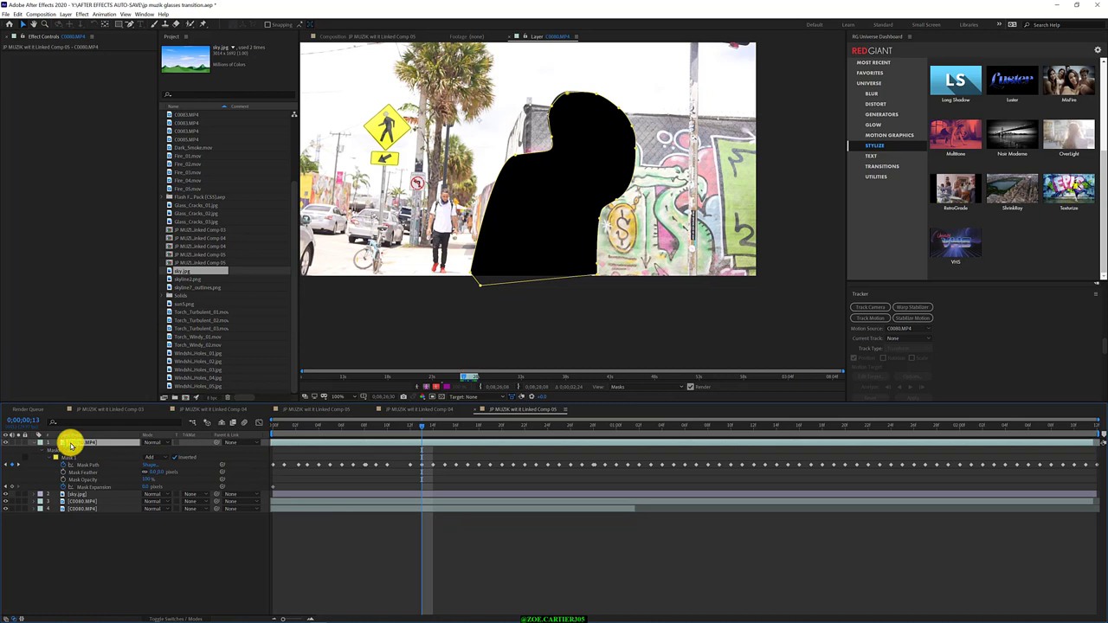
key("Page_Down")
key("Page_Down")
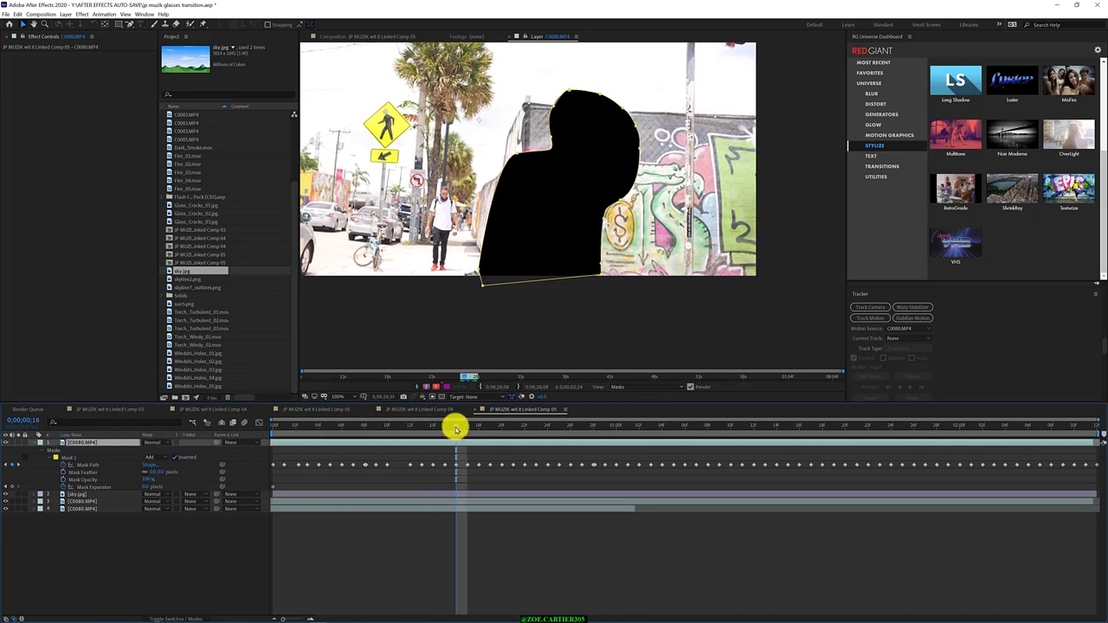
key("space")
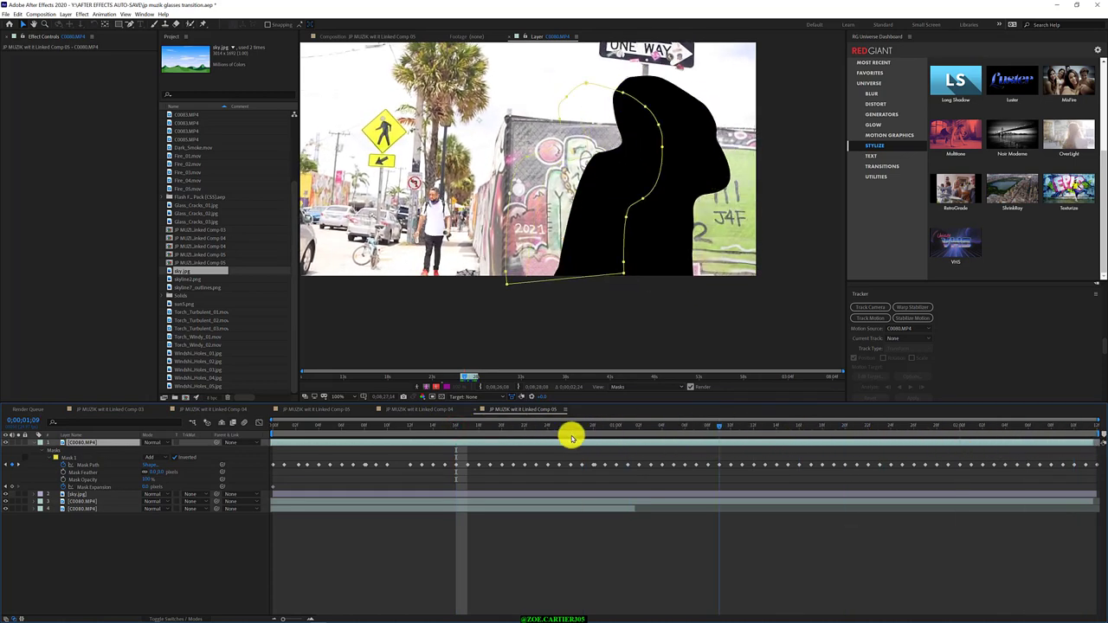
- Stop playback, save the project and select the C0080.MP4 layer
key("space")
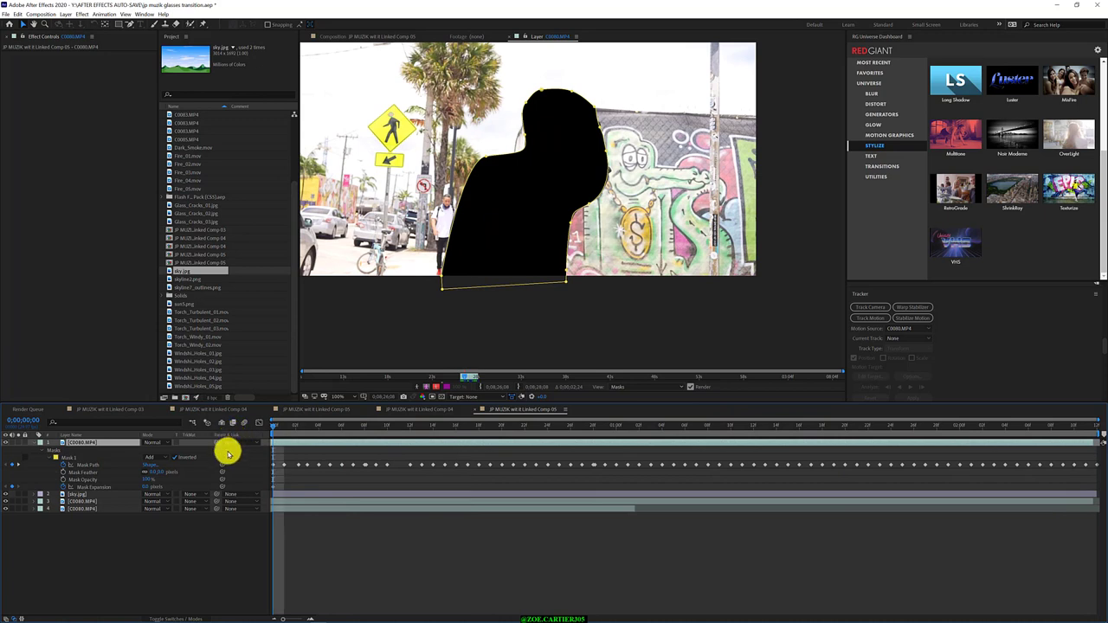
key("ctrl+s")
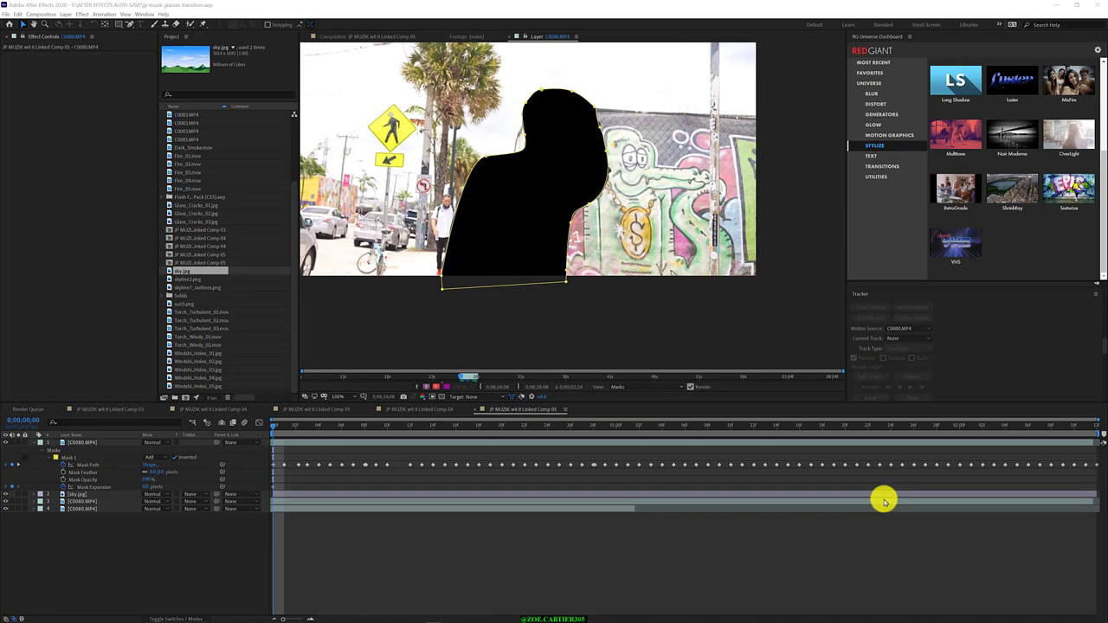
left_click(92, 442)
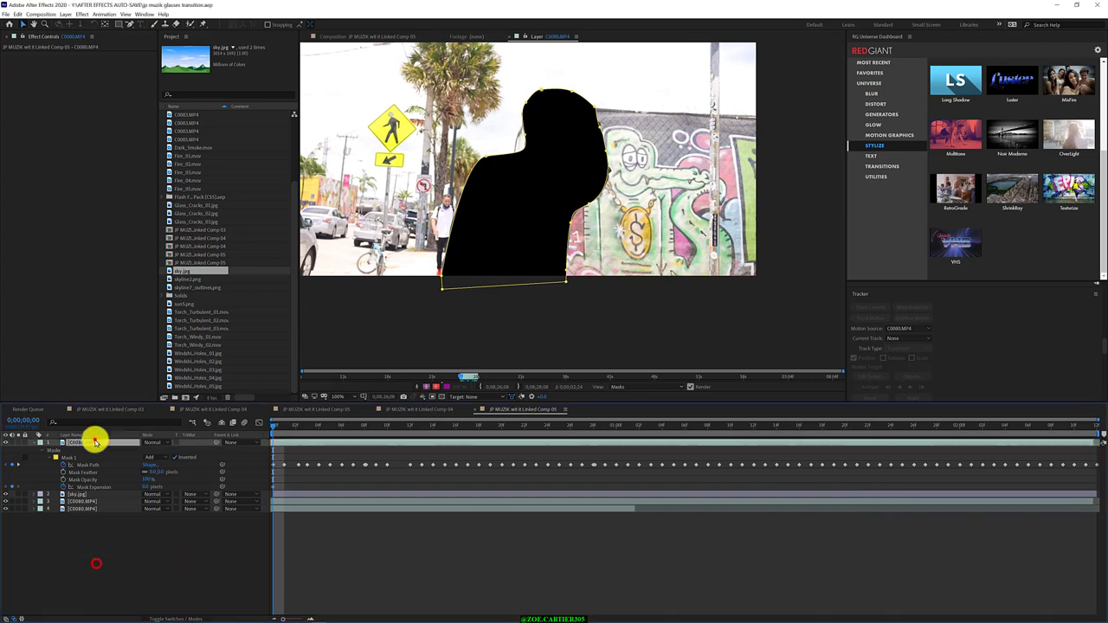
- Change Mask 1's mode so the person is blacked out, then select the middle C0080.MP4 layer
left_click(149, 457)
left_click(165, 485)
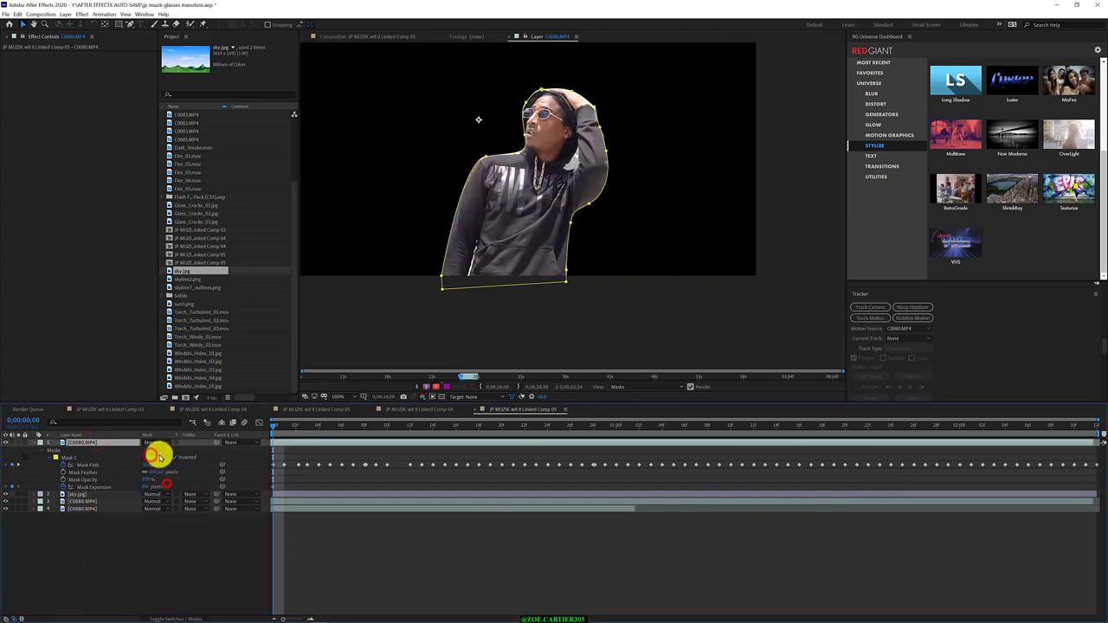
left_click(159, 456)
left_click(161, 490)
left_click(89, 494)
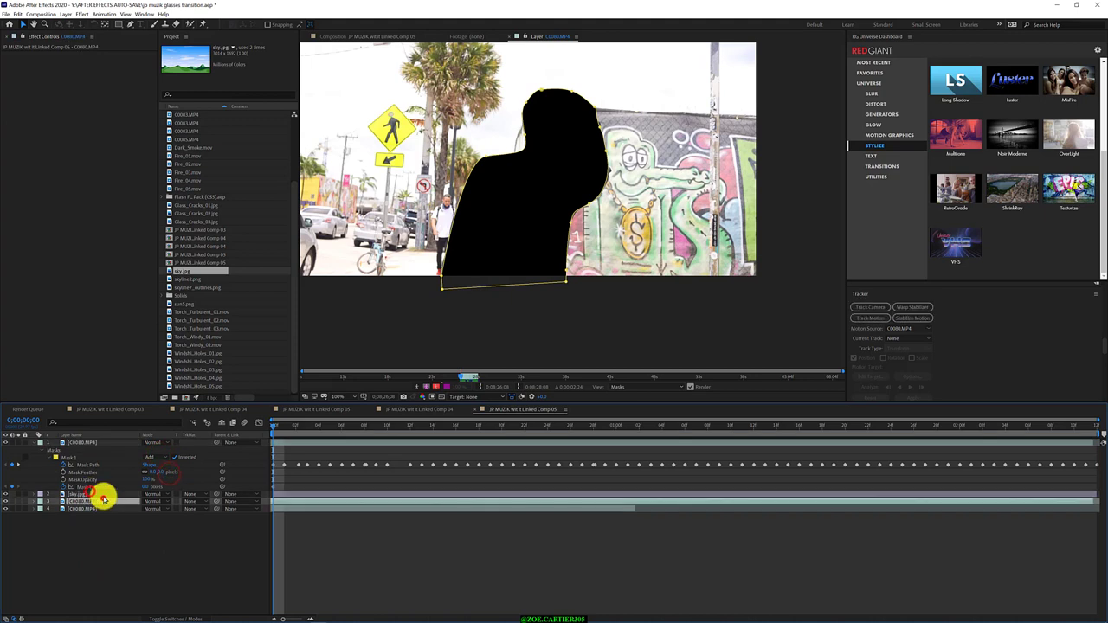
left_click(17, 442)
left_click(59, 539)
left_click(25, 457)
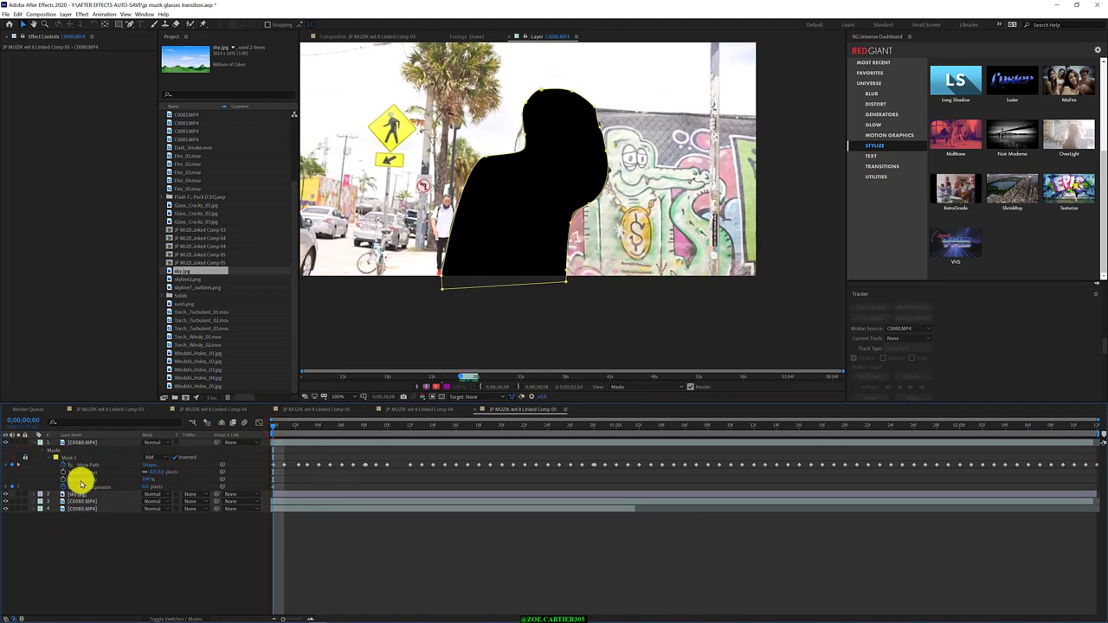
left_click(18, 504)
- Apply Color Correction > Colorama to the C0080.MP4 footage
left_click(82, 14)
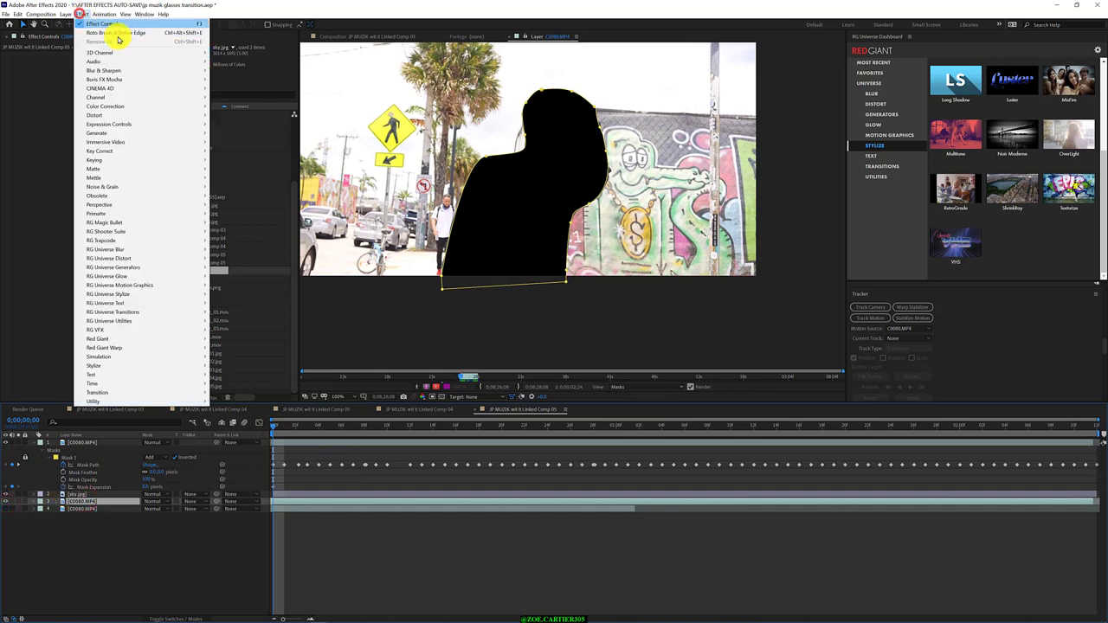
mouse_move(144, 110)
left_click(265, 260)
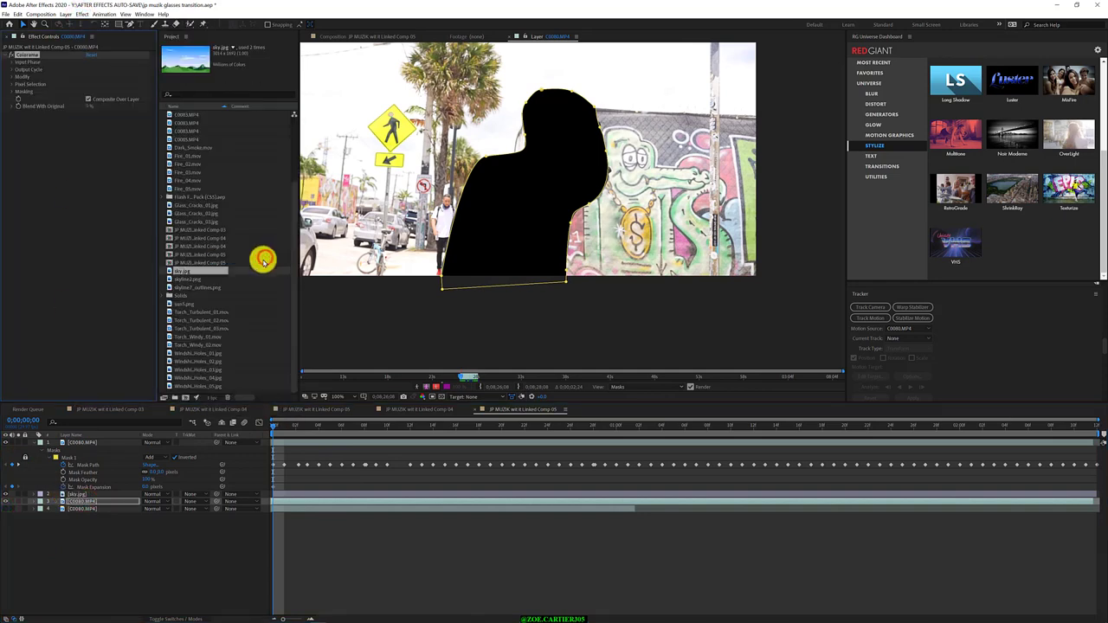
- View the Composition result, keep Mask 1 at Add, and scrub ahead a few frames
left_click(4, 497)
key("space")
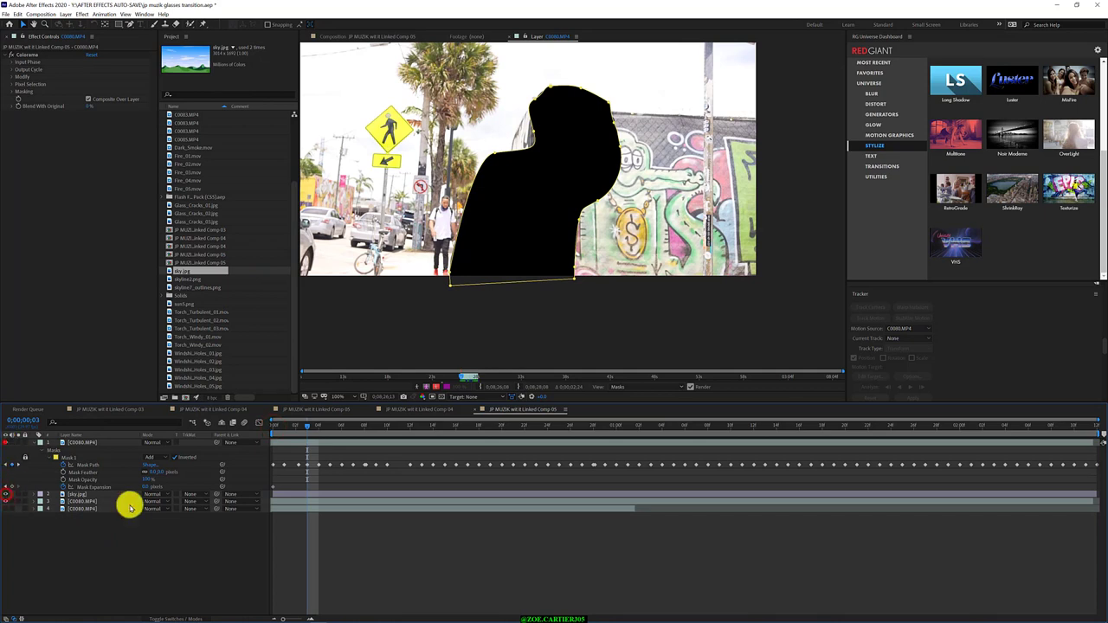
left_click(234, 557)
left_click(377, 36)
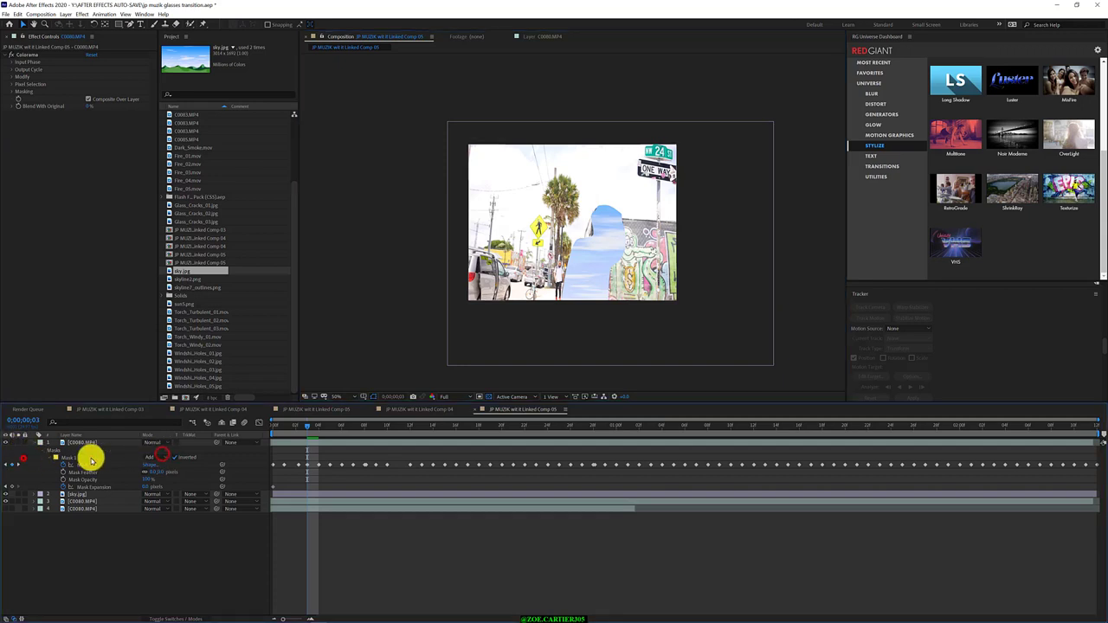
left_click(152, 456)
left_click(162, 474)
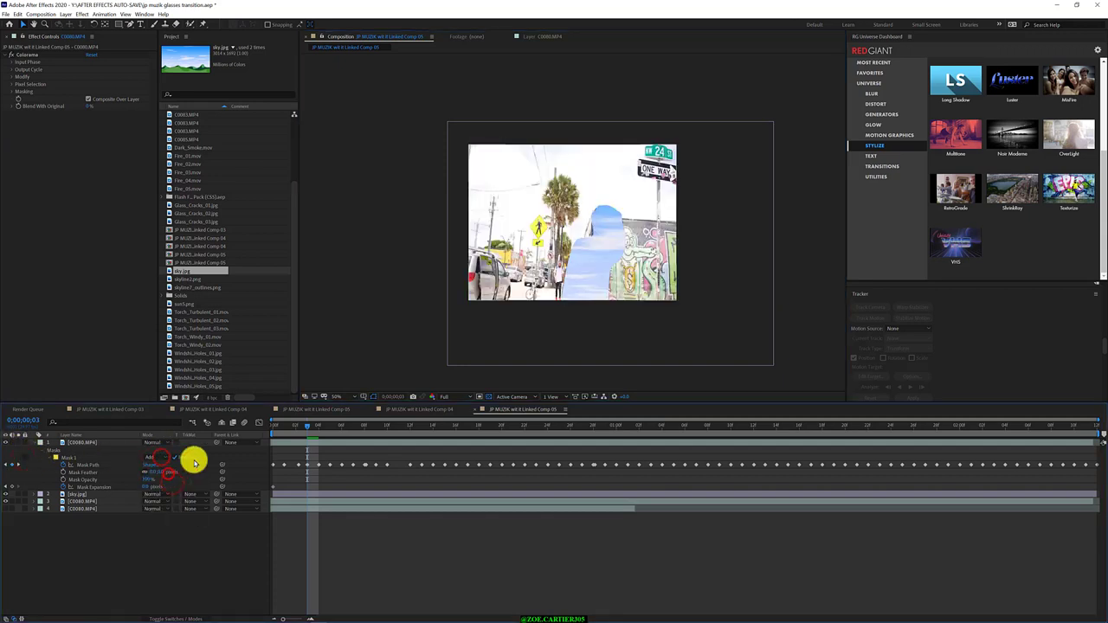
left_click(88, 445)
mouse_move(302, 423)
left_mouse_down()
mouse_move(329, 431)
mouse_move(256, 425)
left_mouse_up()
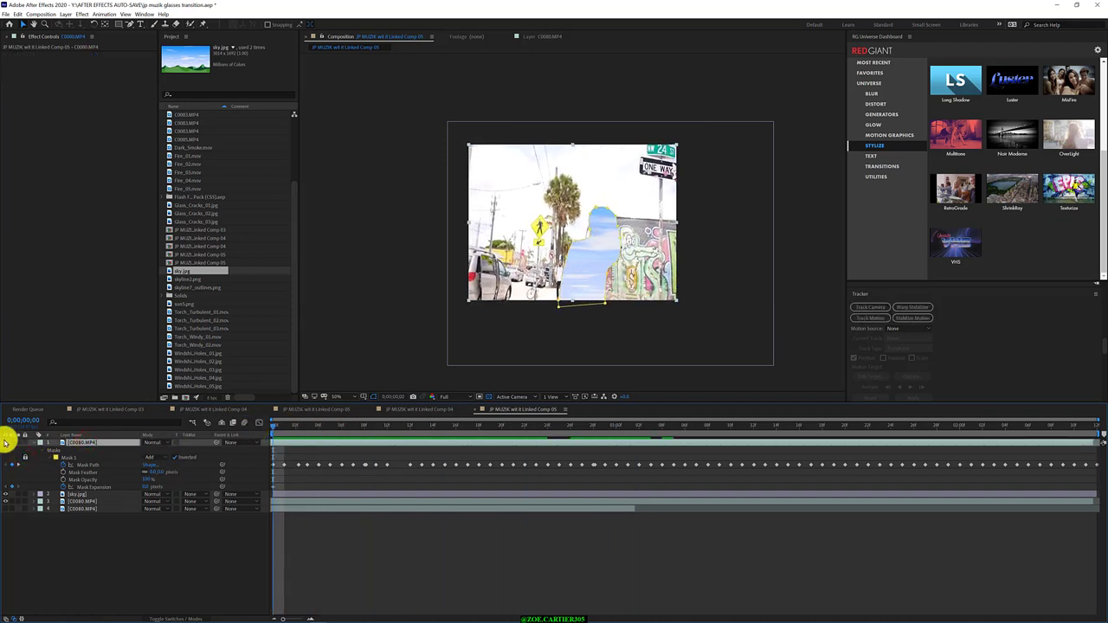
- Hide sky.jpg and the top masked layer so Colorama's footage shows alone
left_click(6, 493)
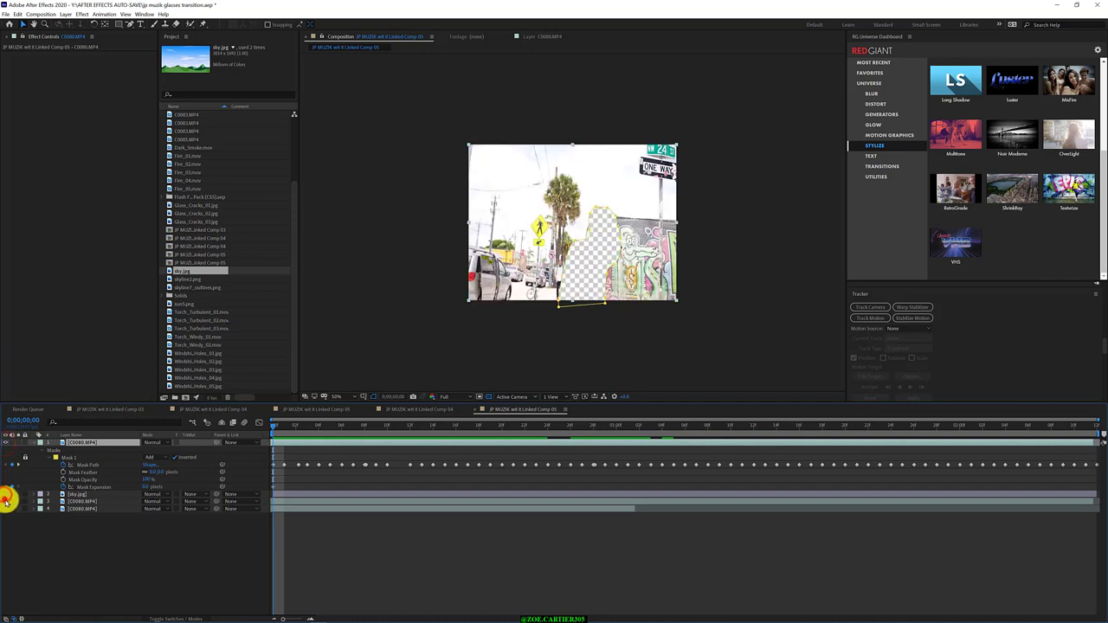
left_click(66, 502)
left_click(80, 445)
left_click(77, 502)
left_click(80, 443)
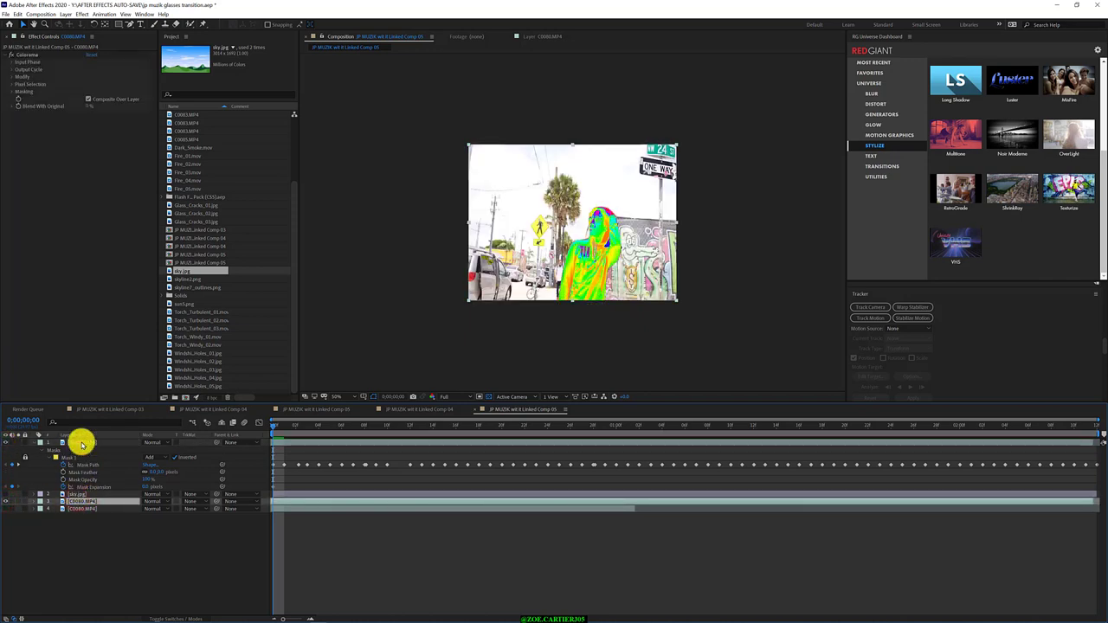
left_click(7, 442)
left_click(7, 442)
left_click(7, 443)
left_click(7, 501)
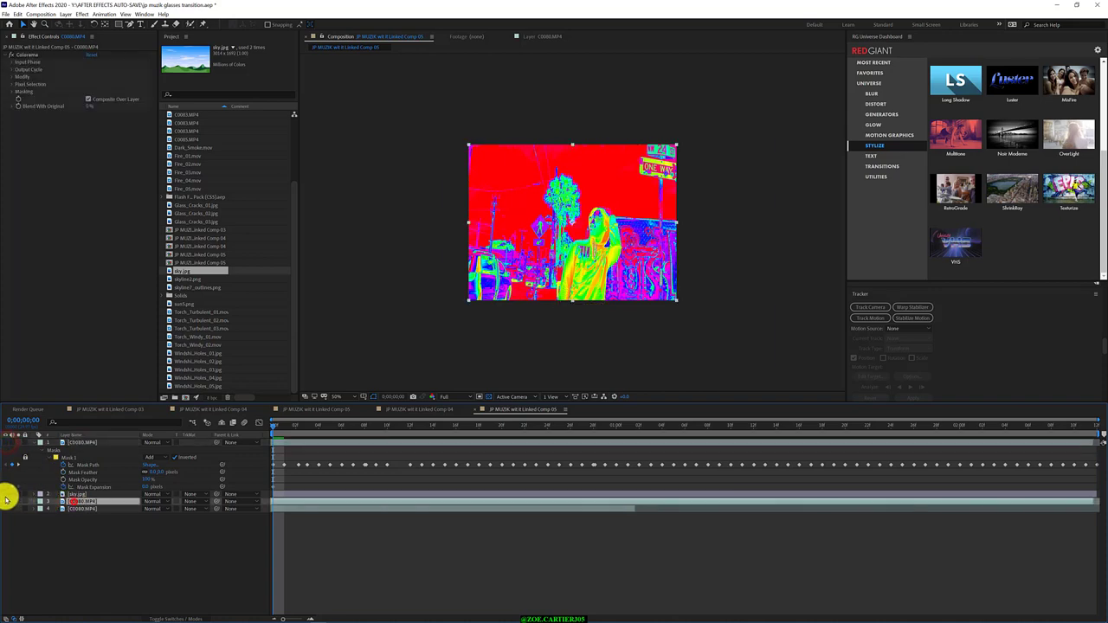
- Set Colorama to the Ramp Grey palette, make the Output Cycle high-contrast, and apply a luma matte
left_click(13, 69)
left_click(102, 76)
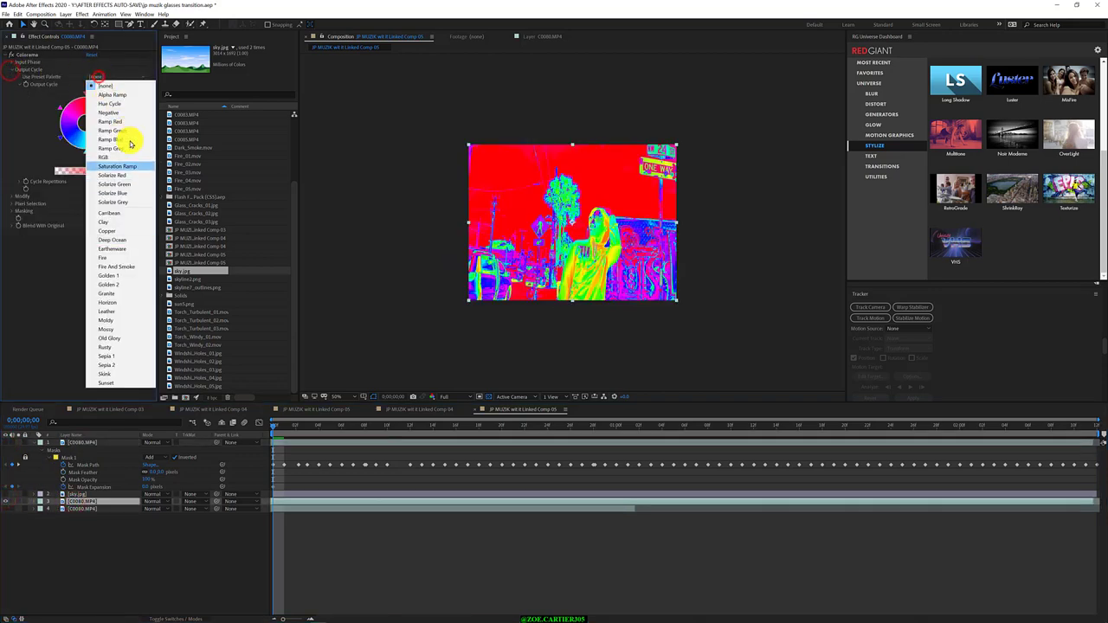
left_click(130, 148)
left_click_drag(87, 98, 82, 95)
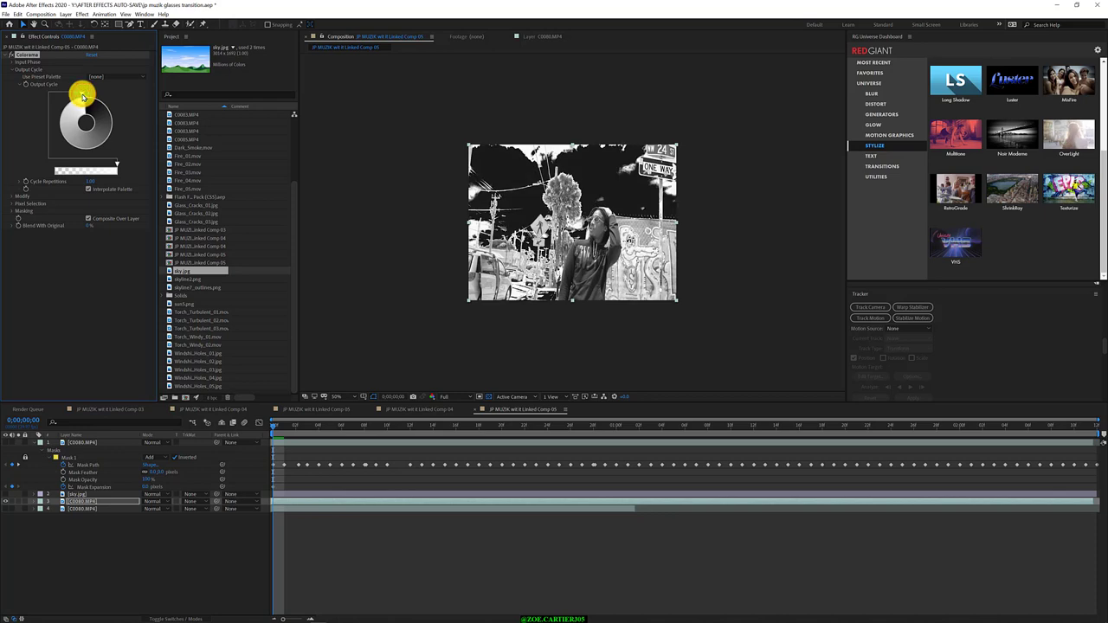
left_click(192, 502)
left_click(204, 541)
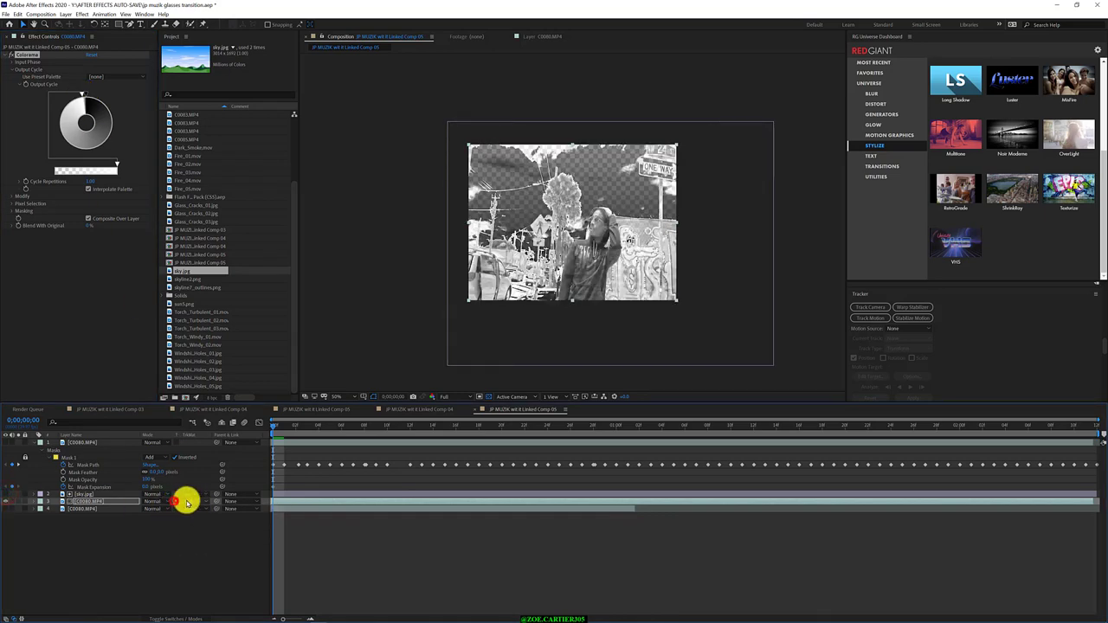
- Invert Mask 1 to cut out the person, leaving the track matte on Luma
left_click(189, 501)
left_click(198, 545)
left_click(6, 442)
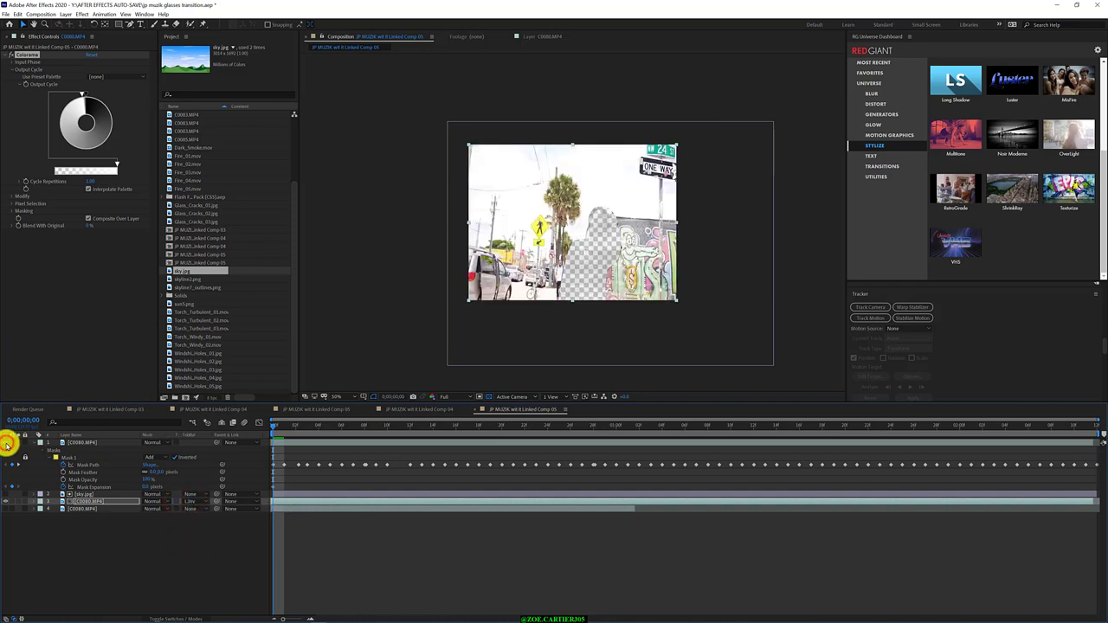
left_click(23, 457)
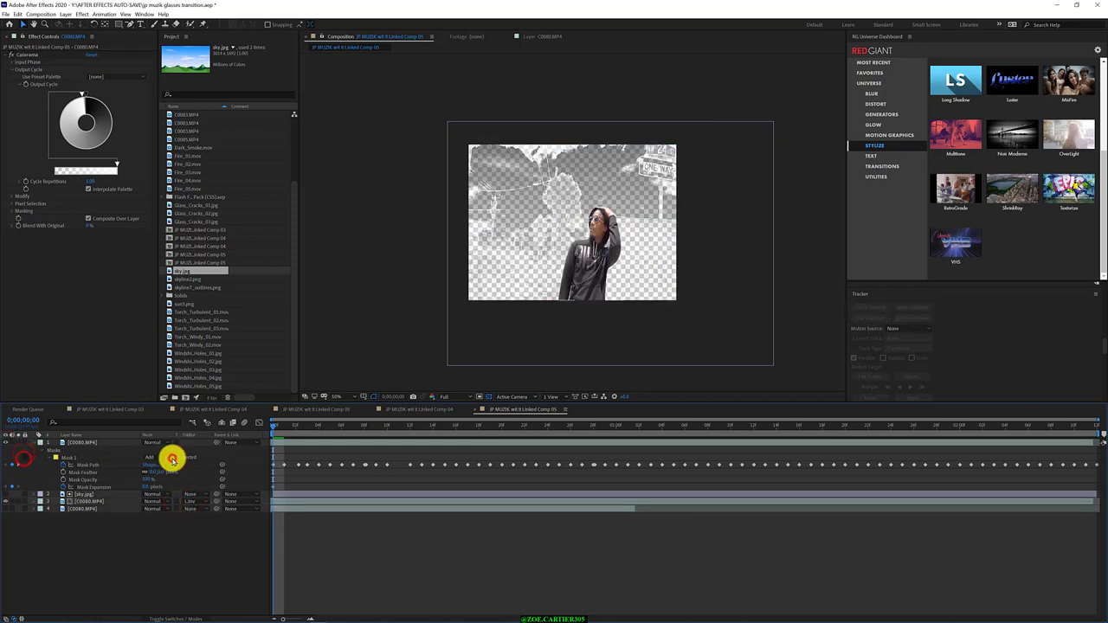
left_click(174, 458)
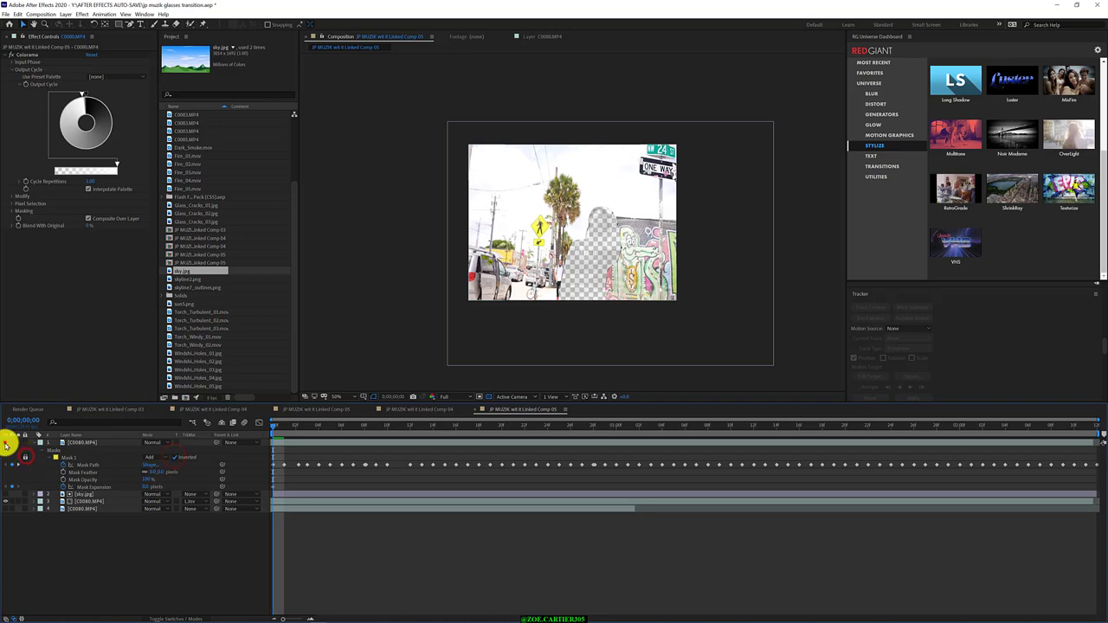
left_click(5, 443)
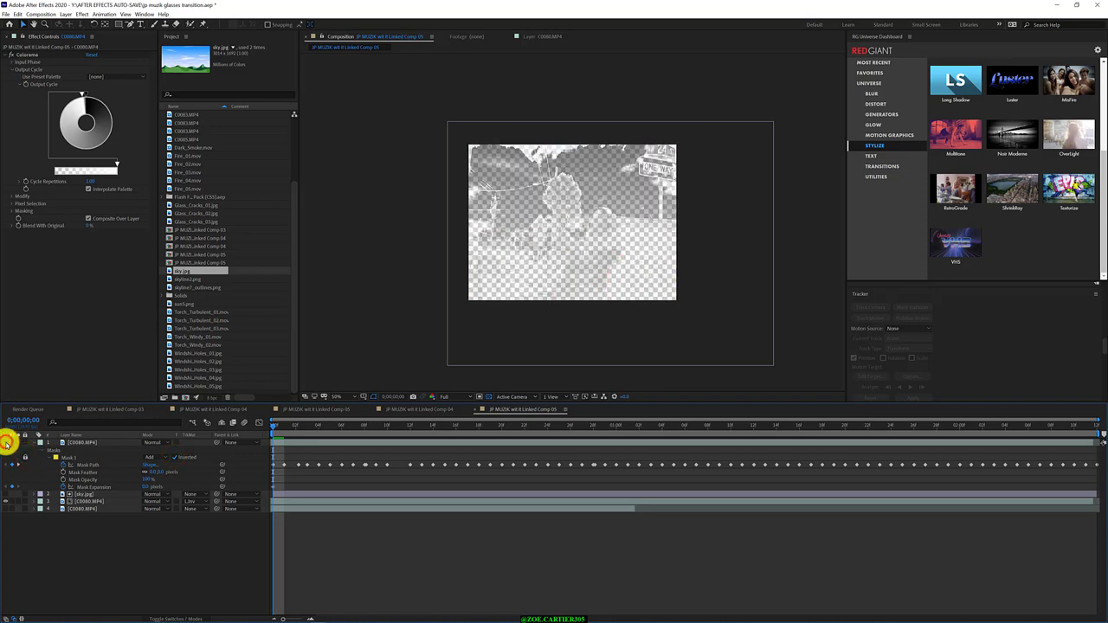
left_click(189, 502)
left_click(198, 536)
- Move sky.jpg below the Colorama layer, darken the Output Cycle, and open Colorama's Mask Layer choices
left_click(83, 494)
left_click_drag(84, 496, 86, 502)
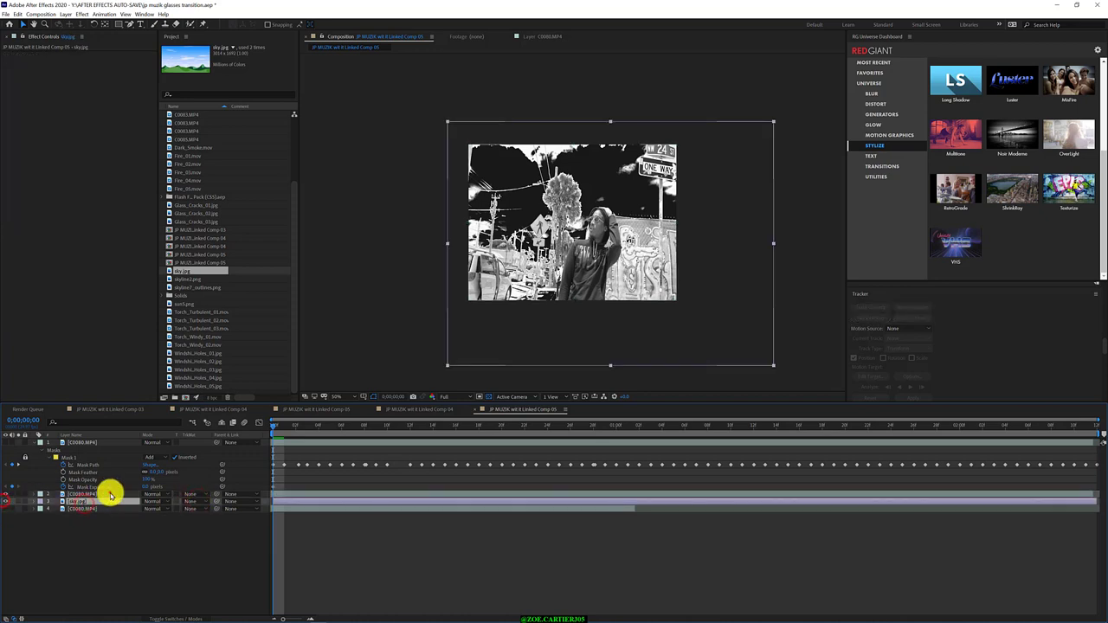
left_click(108, 494)
mouse_move(87, 94)
left_mouse_down()
mouse_move(60, 120)
mouse_move(78, 96)
left_mouse_up()
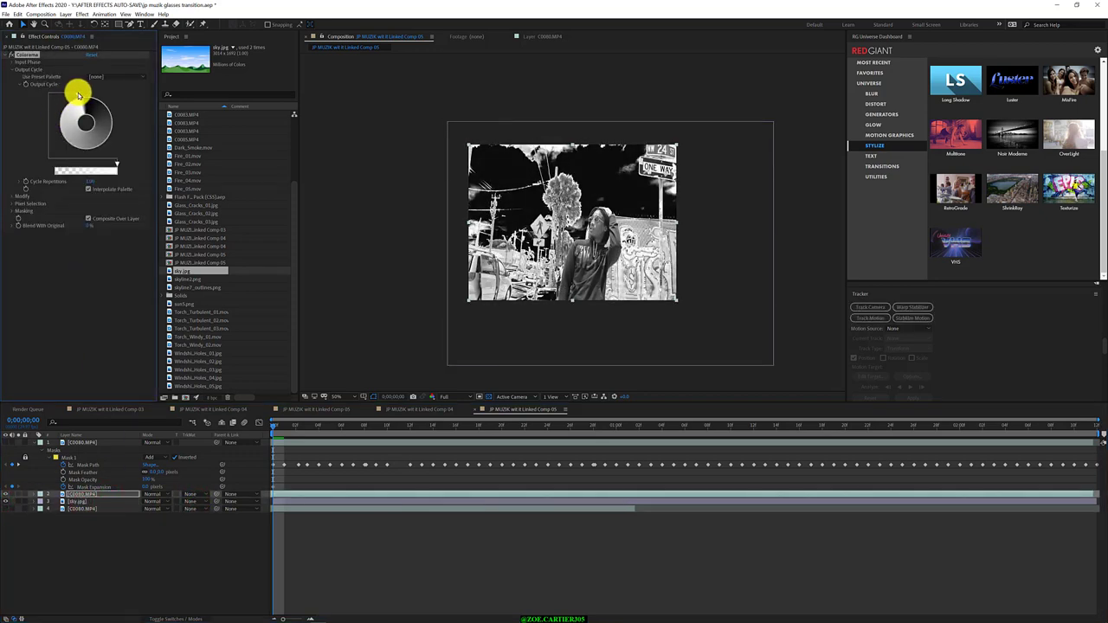
left_click(18, 210)
left_click(100, 218)
- Use sky.jpg as Colorama's mask layer with Inverted Intensity masking mode
left_click(106, 254)
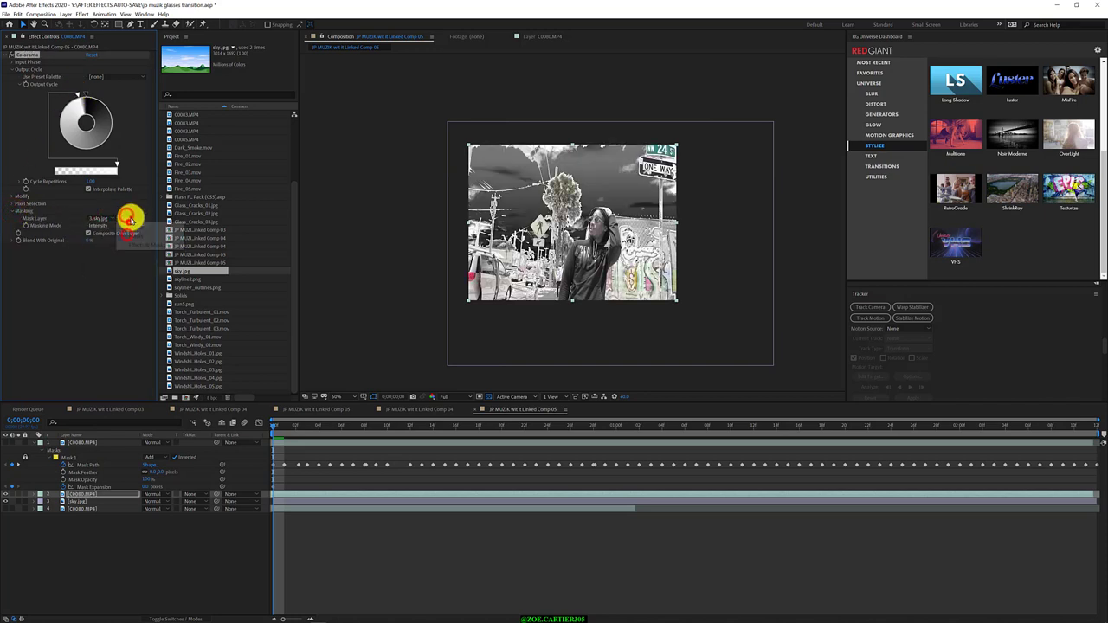
left_click(128, 223)
left_click(129, 261)
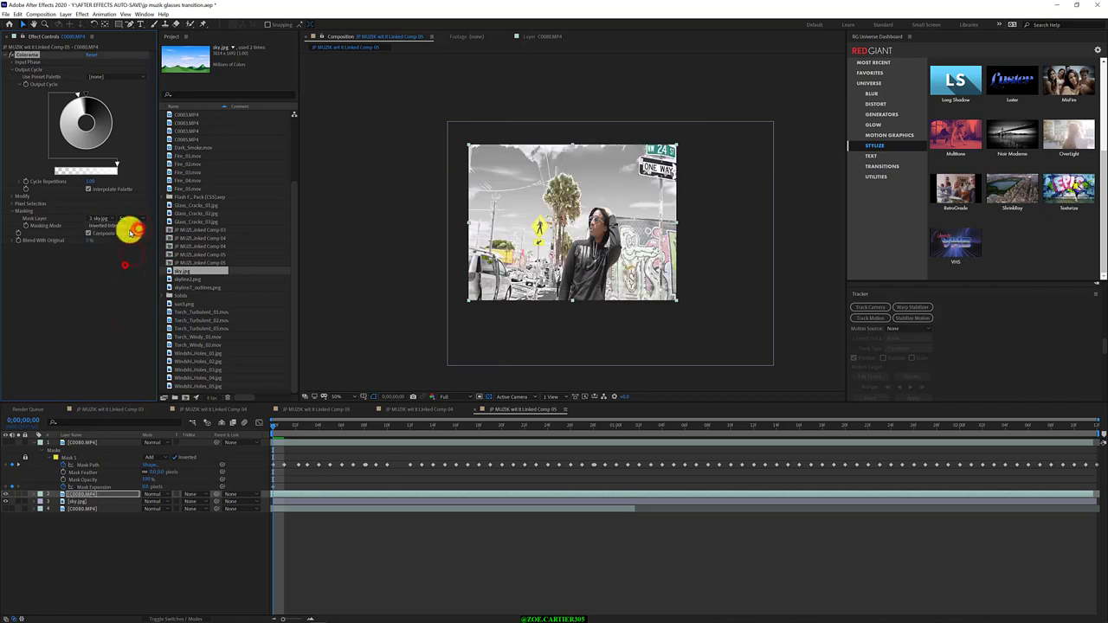
- Try several track mattes on sky.jpg, then set it back to No Track Matte
left_click(67, 501)
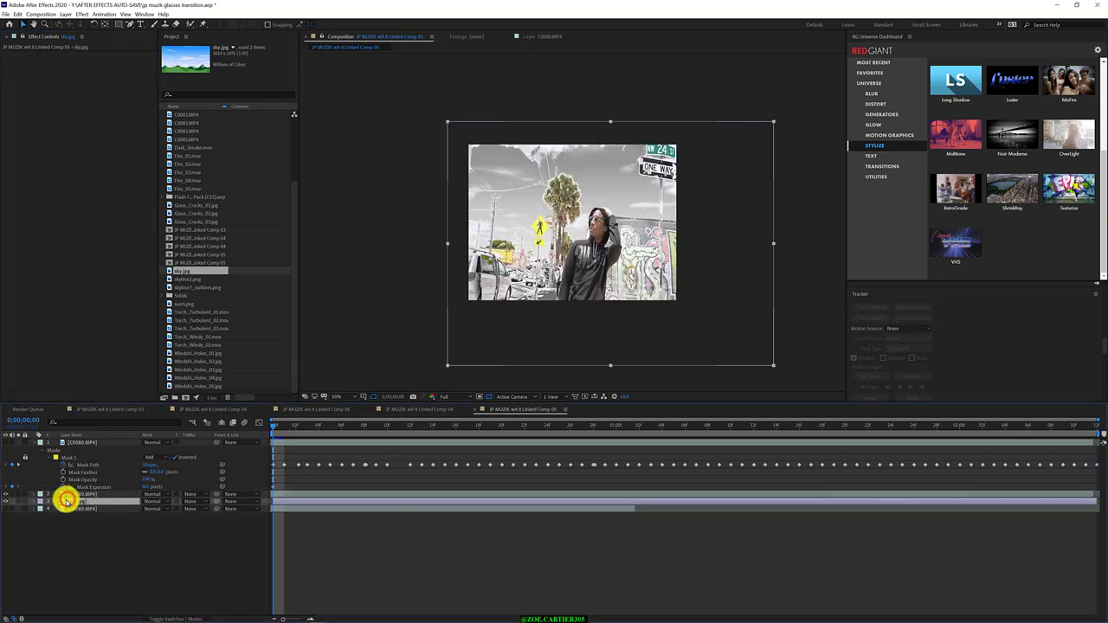
left_click(5, 501)
left_click(191, 501)
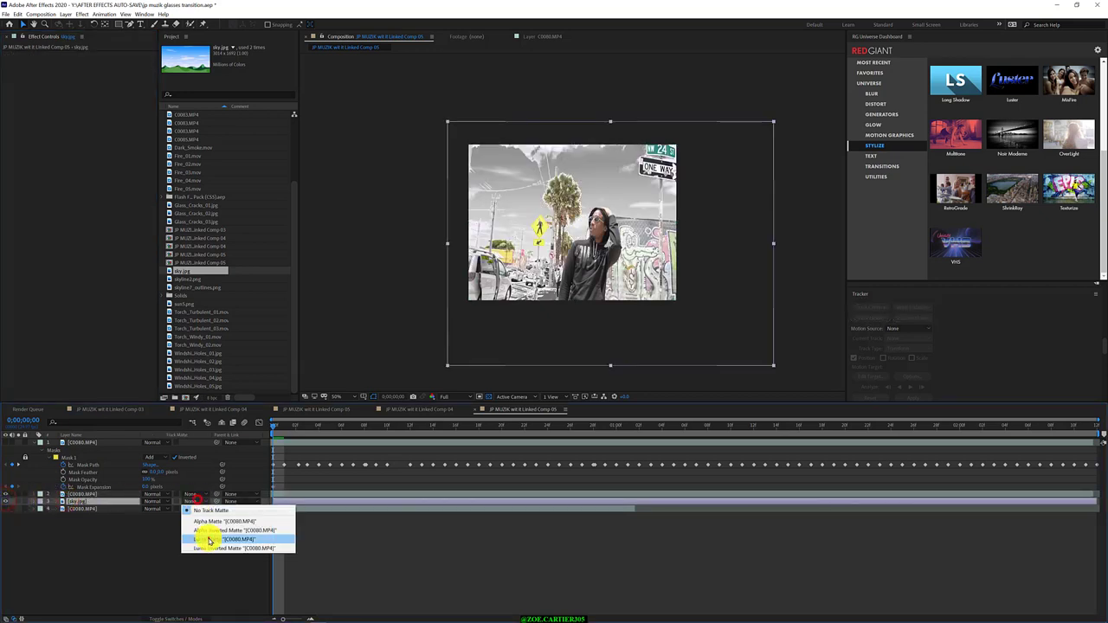
left_click(212, 538)
left_click(191, 501)
left_click(201, 541)
left_click(190, 501)
left_click(198, 508)
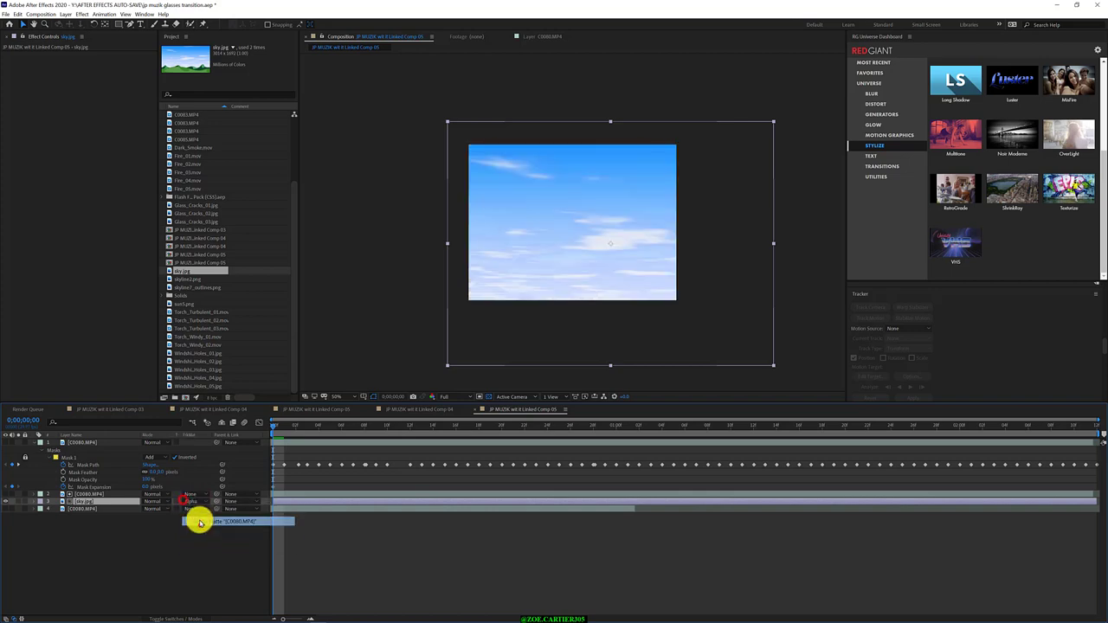
left_click(191, 502)
left_click(198, 519)
left_click(191, 501)
left_click(198, 509)
- Turn the Colorama layer back on and recolour its Output Cycle
left_click(83, 494)
left_click(5, 494)
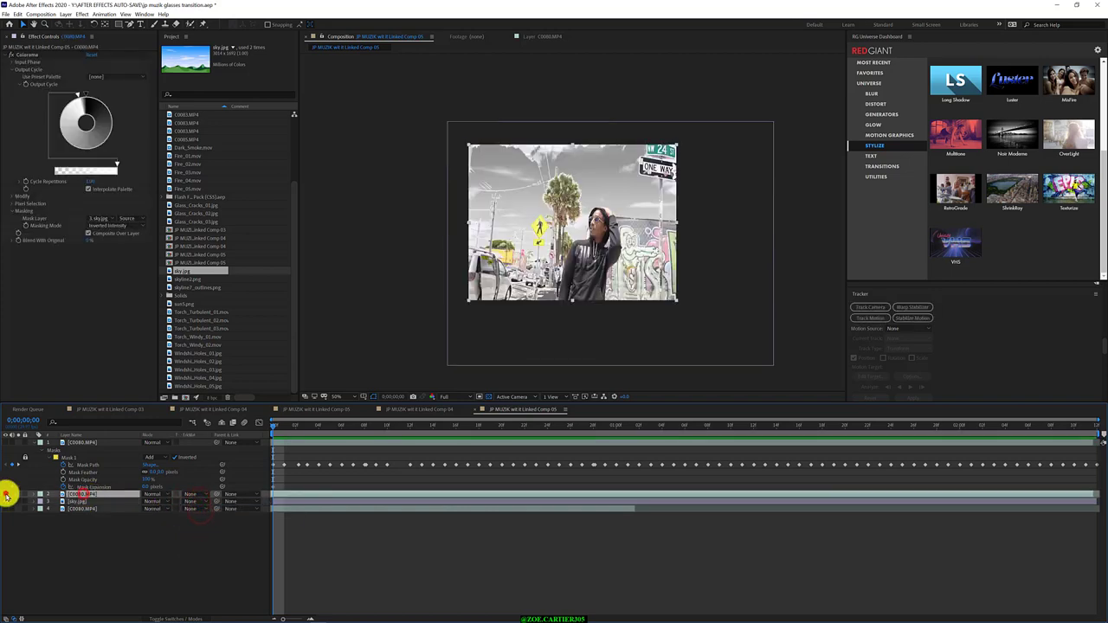
double_click(78, 93)
left_click(168, 25)
mouse_move(95, 81)
left_mouse_down()
mouse_move(103, 154)
mouse_move(111, 111)
mouse_move(65, 106)
mouse_move(92, 94)
left_mouse_up()
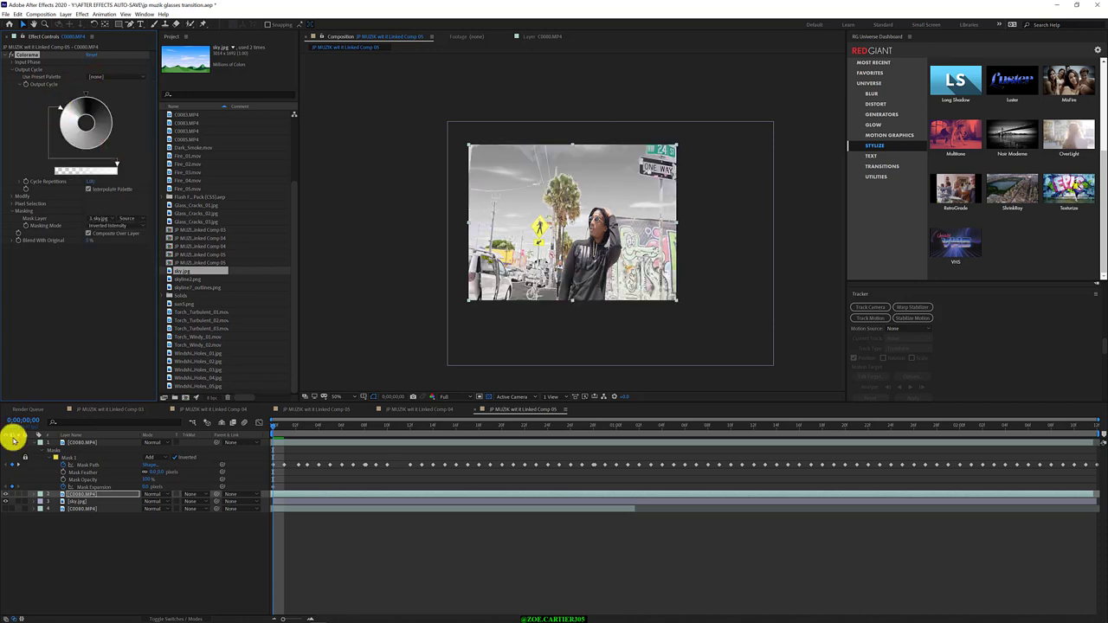
left_click(6, 502)
- Try other Colorama masking modes on C0080.MP4, leaving masking off
left_click(79, 500)
left_click(90, 499)
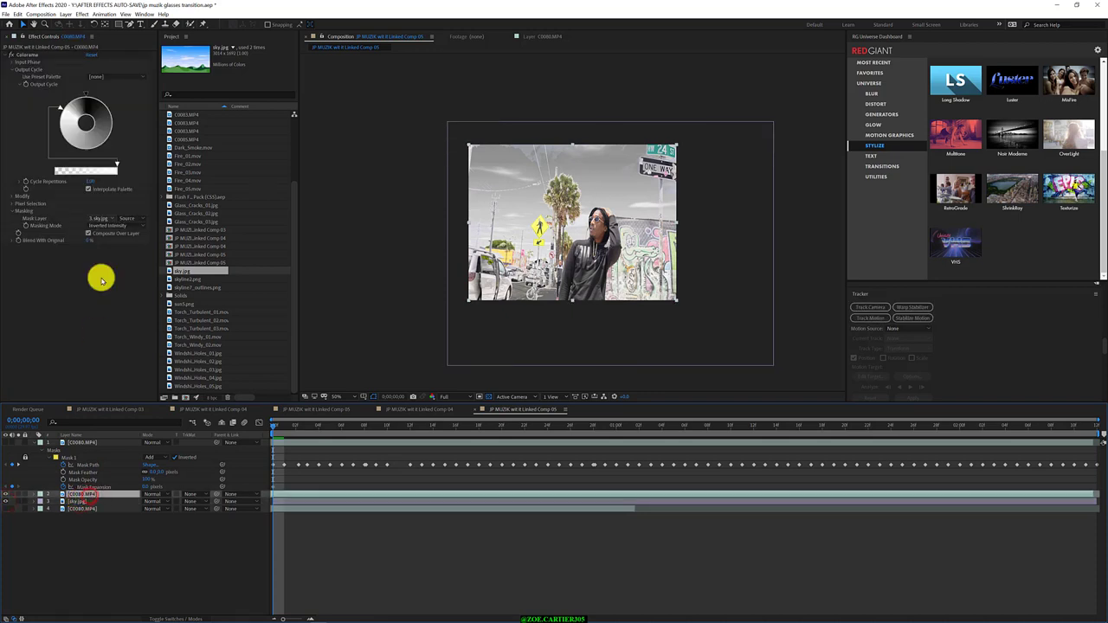
left_click(108, 225)
left_click(109, 238)
left_click(107, 225)
left_click(114, 249)
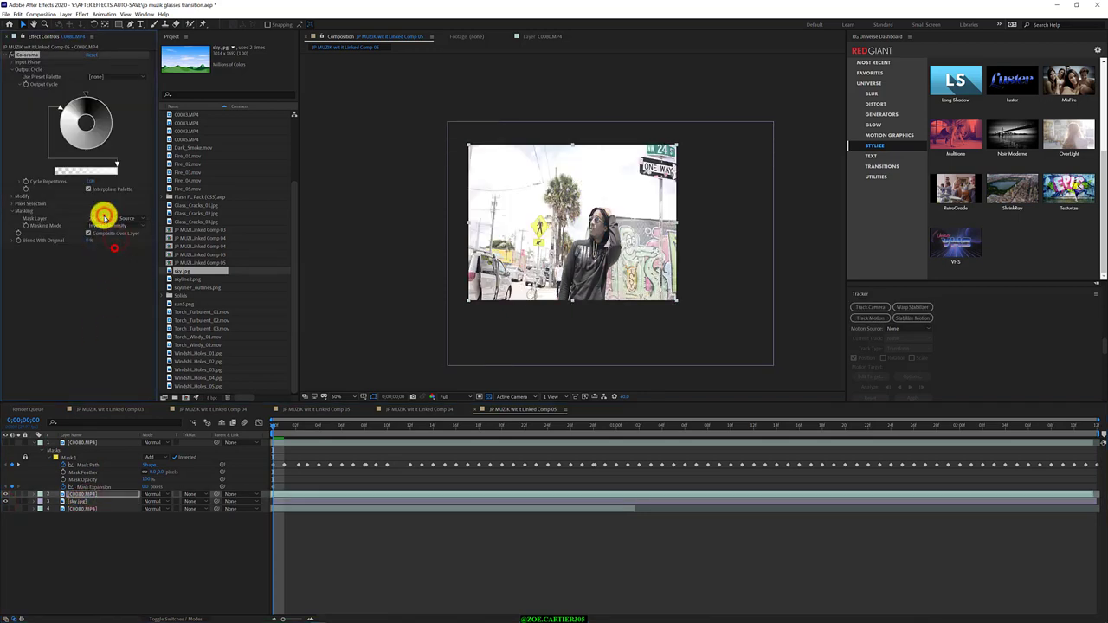
left_click(103, 218)
left_click(109, 227)
left_click(109, 223)
- Rotate the Colorama output cycle, then try Luma and Luma Inverted track mattes
left_click_drag(78, 150, 76, 98)
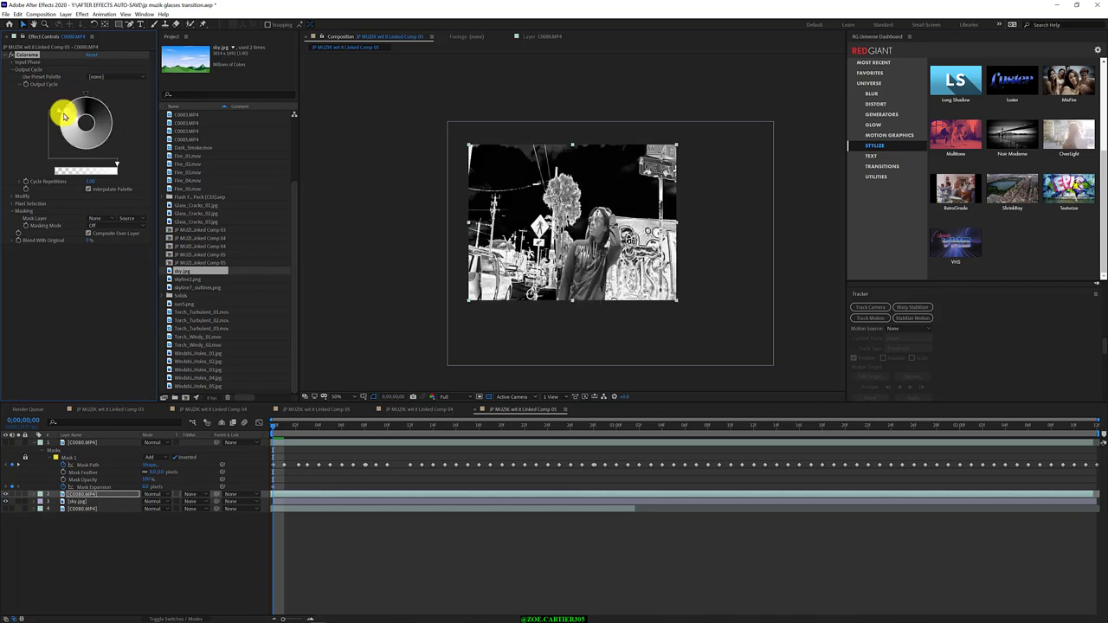
mouse_move(77, 98)
left_mouse_down()
mouse_move(58, 125)
mouse_move(79, 81)
mouse_move(74, 100)
left_mouse_up()
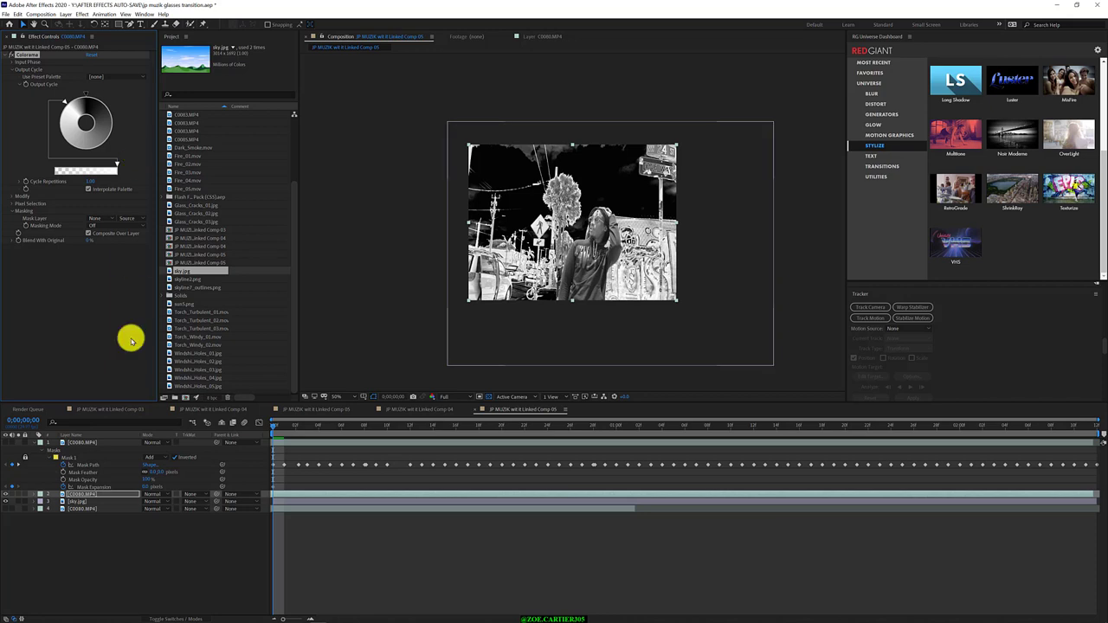
left_click(201, 495)
left_click(213, 531)
left_click(197, 494)
left_click(212, 540)
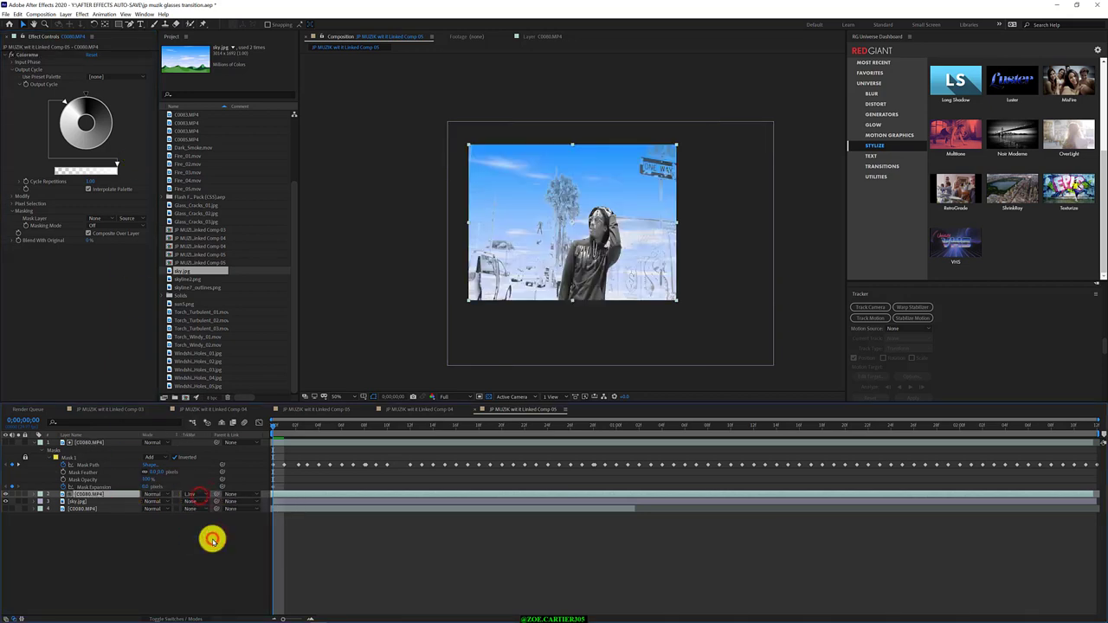
- Hide the top layer and try different modes for its Mask 1
left_click(5, 443)
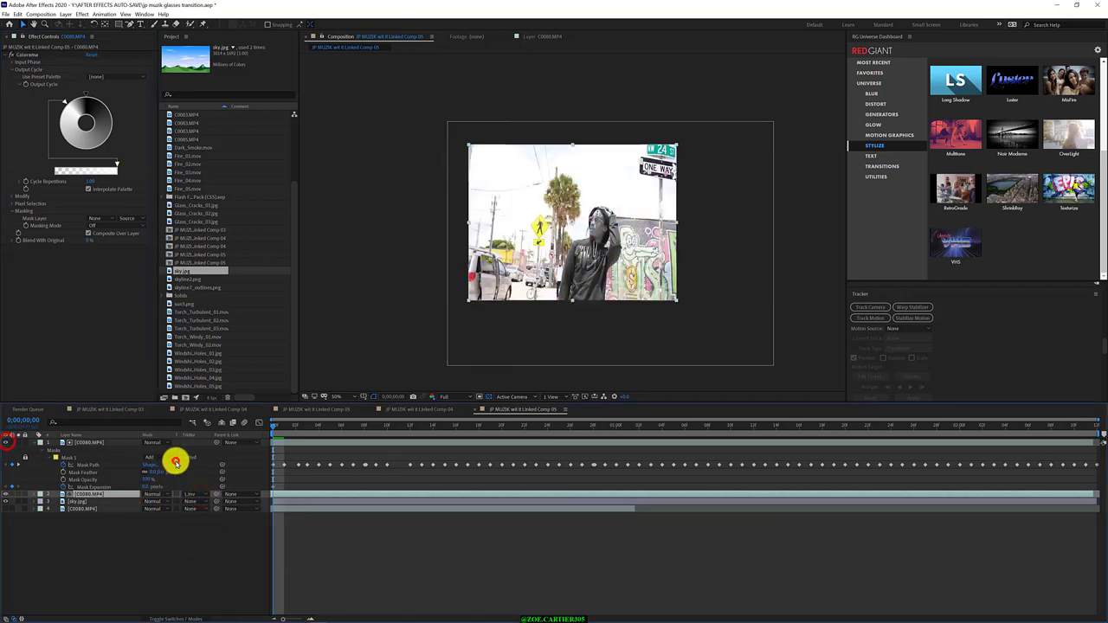
left_click(176, 459)
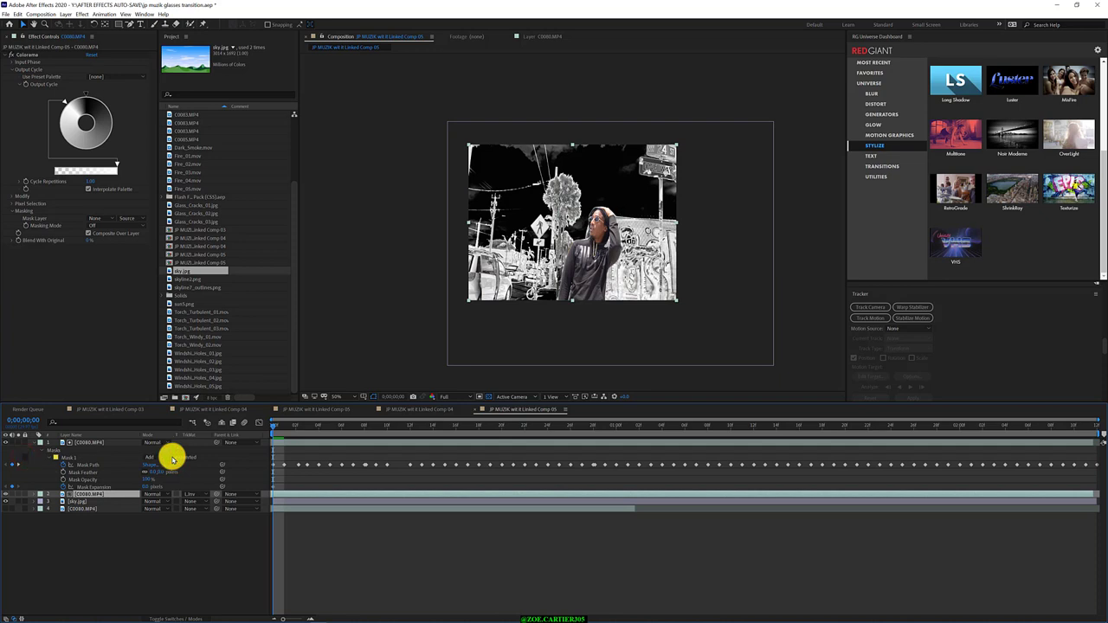
left_click(153, 457)
left_click(156, 459)
left_click(156, 457)
left_click(161, 465)
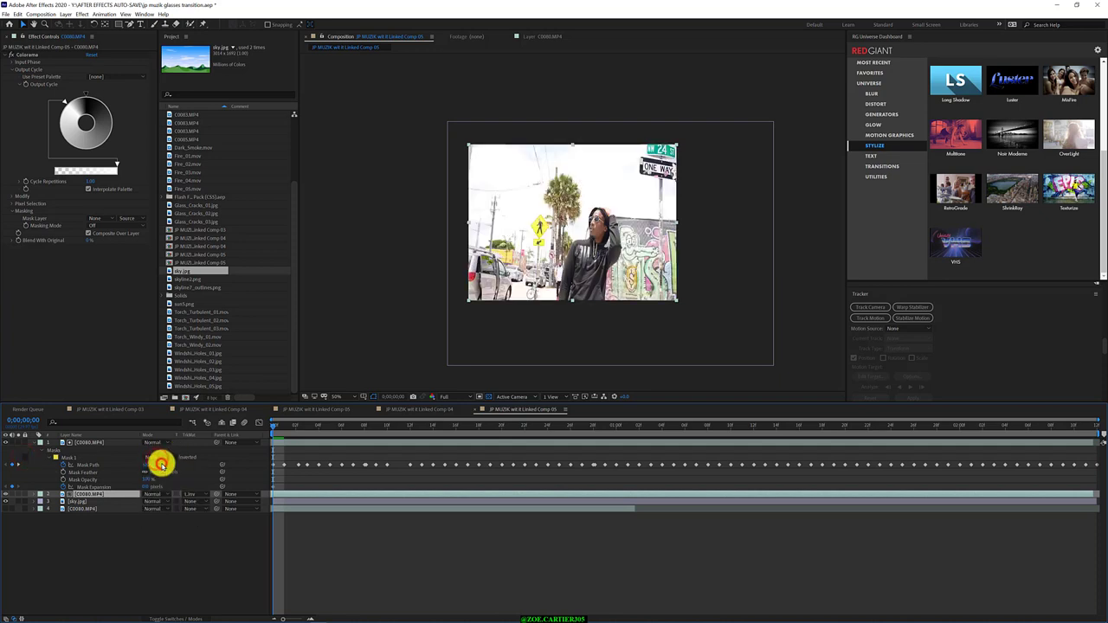
left_click(154, 458)
left_click(168, 476)
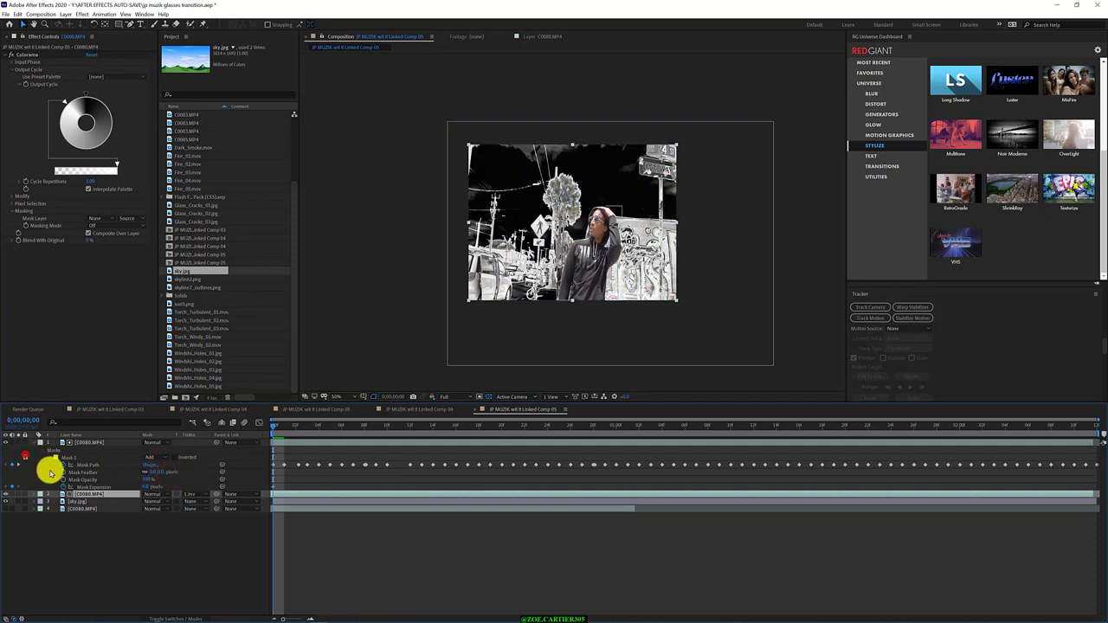
- Key sky.jpg with a Luma, then Luma Inverted, matte and compare visibility
left_click(82, 502)
left_click(197, 501)
left_click(208, 539)
left_click(197, 502)
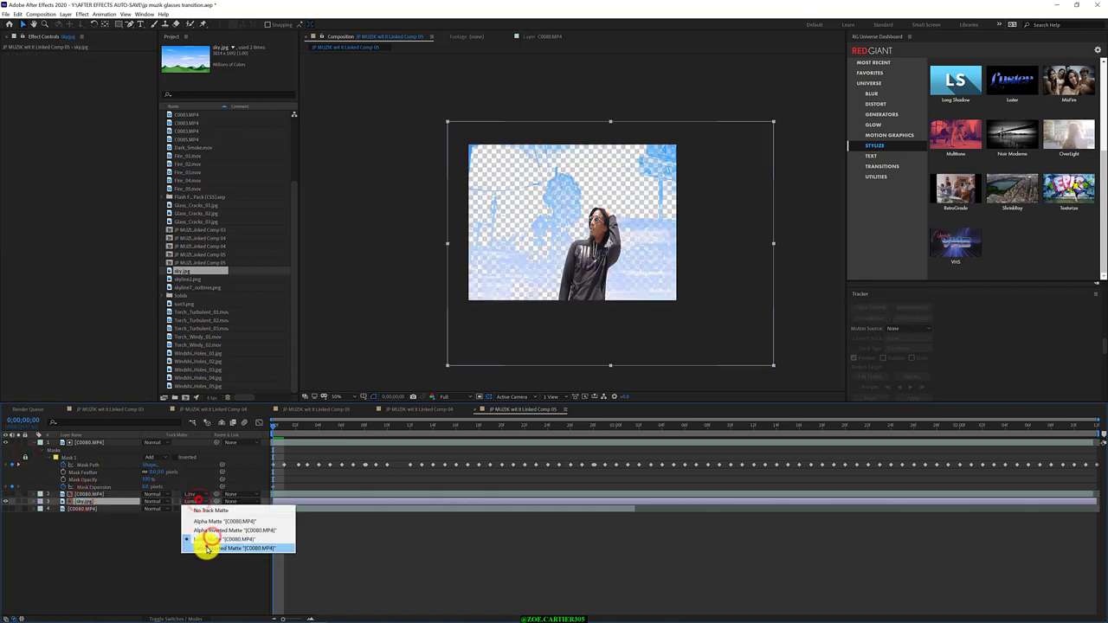
left_click(208, 548)
left_click(6, 494)
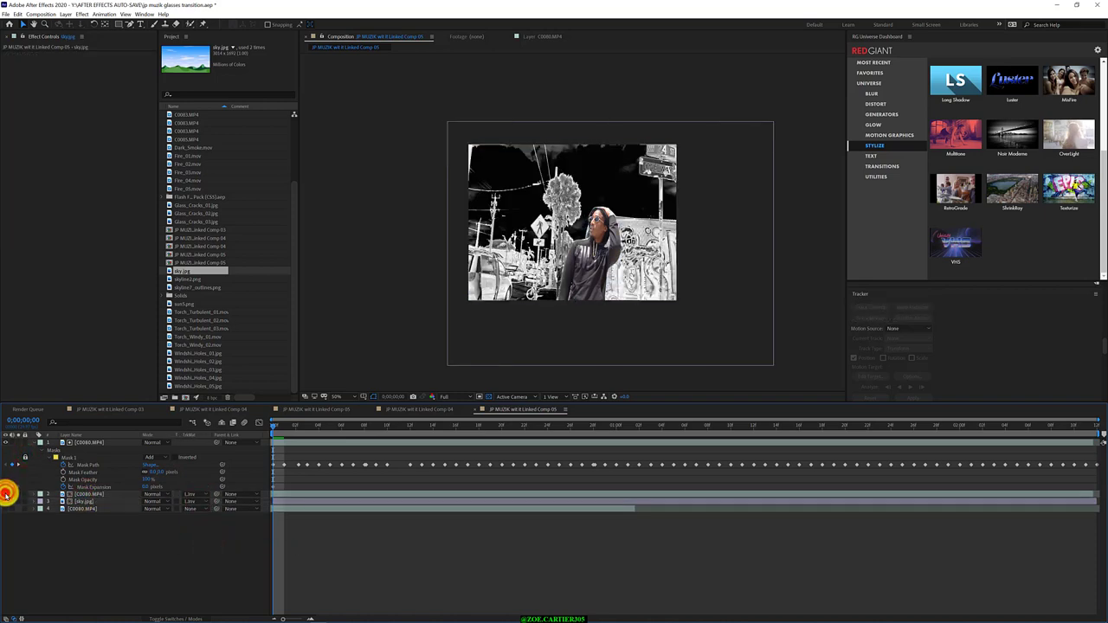
left_click(6, 493)
- Try further track matte options on sky.jpg, toggling the top layer to compare
left_click(196, 495)
left_click(200, 529)
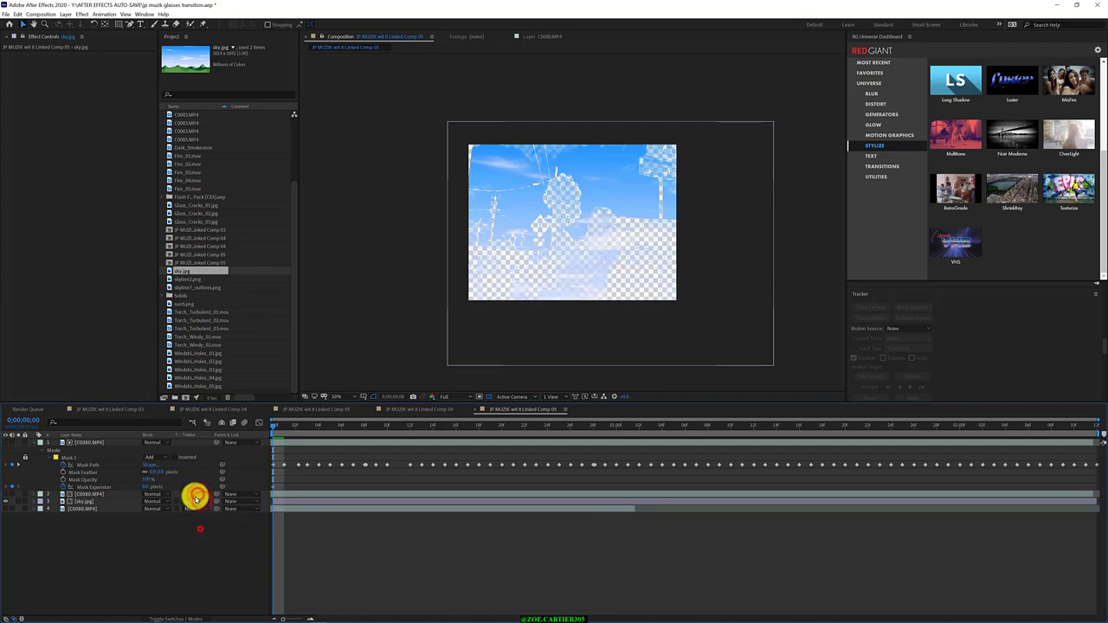
left_click(196, 495)
left_click(199, 538)
left_click(6, 493)
left_click(6, 494)
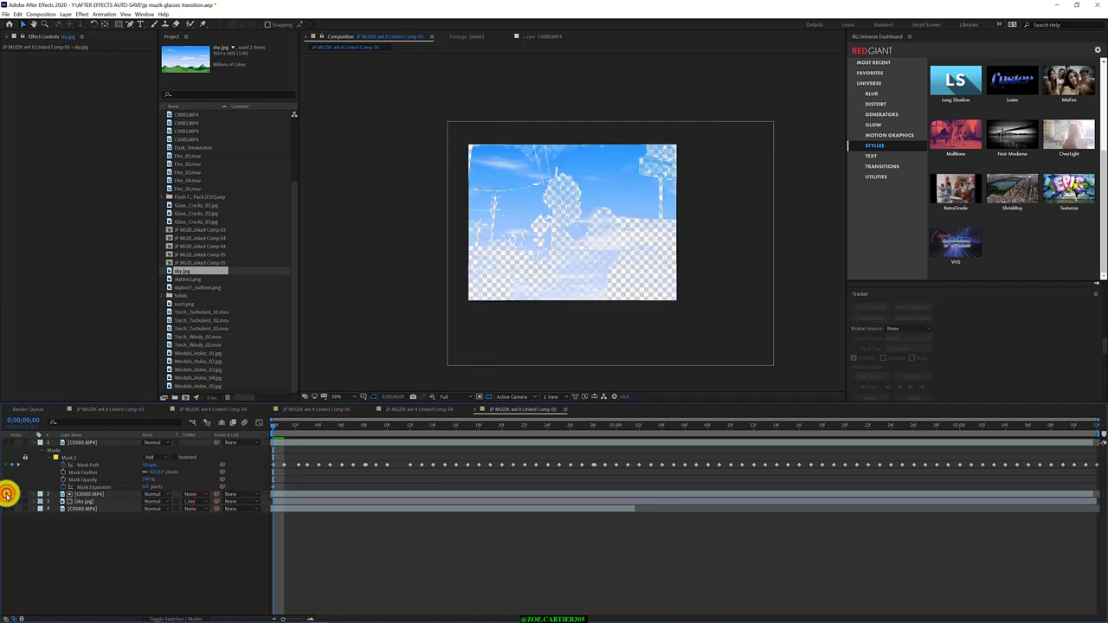
- Move sky.jpg above the C0080 clip layer and reset all track mattes to None
left_click(6, 493)
left_click_drag(82, 493, 191, 504)
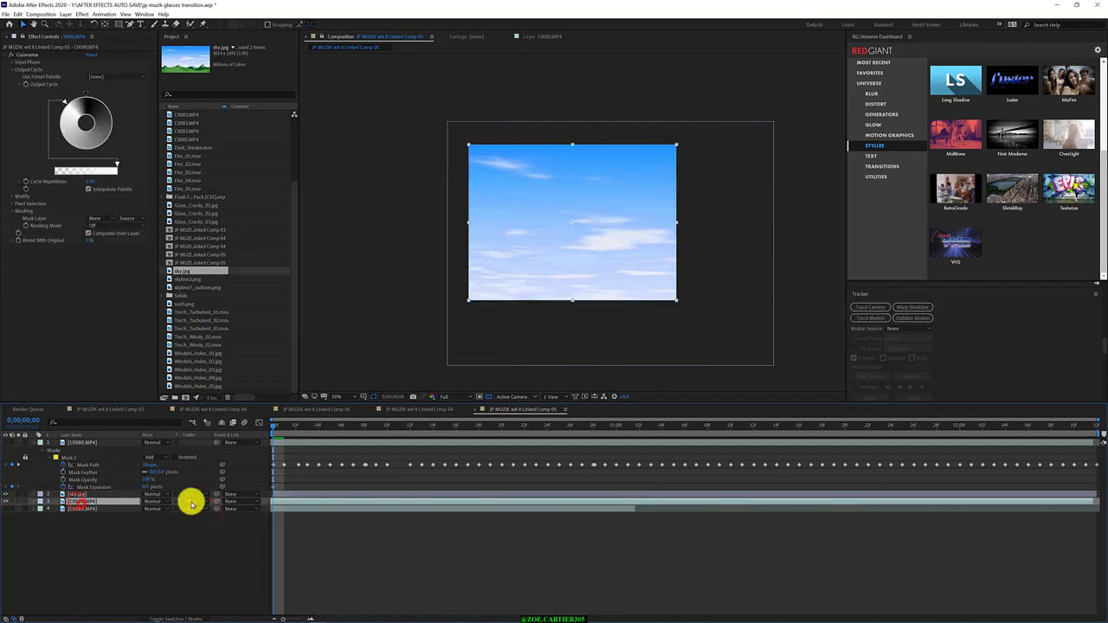
left_click(194, 502)
left_click(211, 548)
left_click(196, 502)
left_click(211, 543)
left_click(196, 502)
left_click(200, 534)
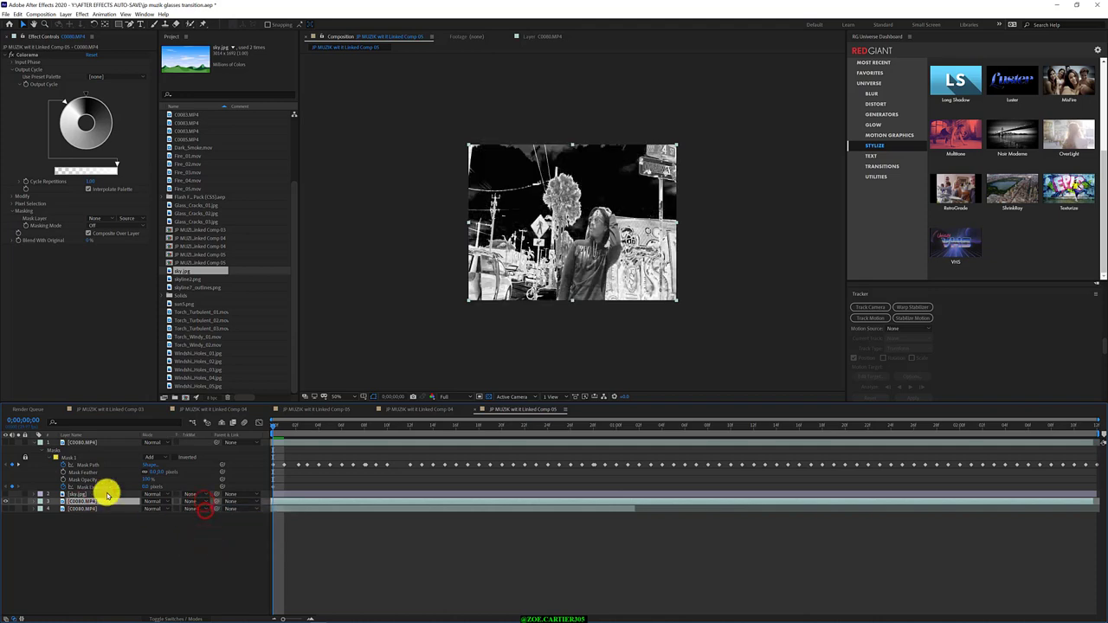
left_click(6, 442)
- Collapse the top layer's mask and rotate the Colorama output cycle to lighten the image
left_click(33, 442)
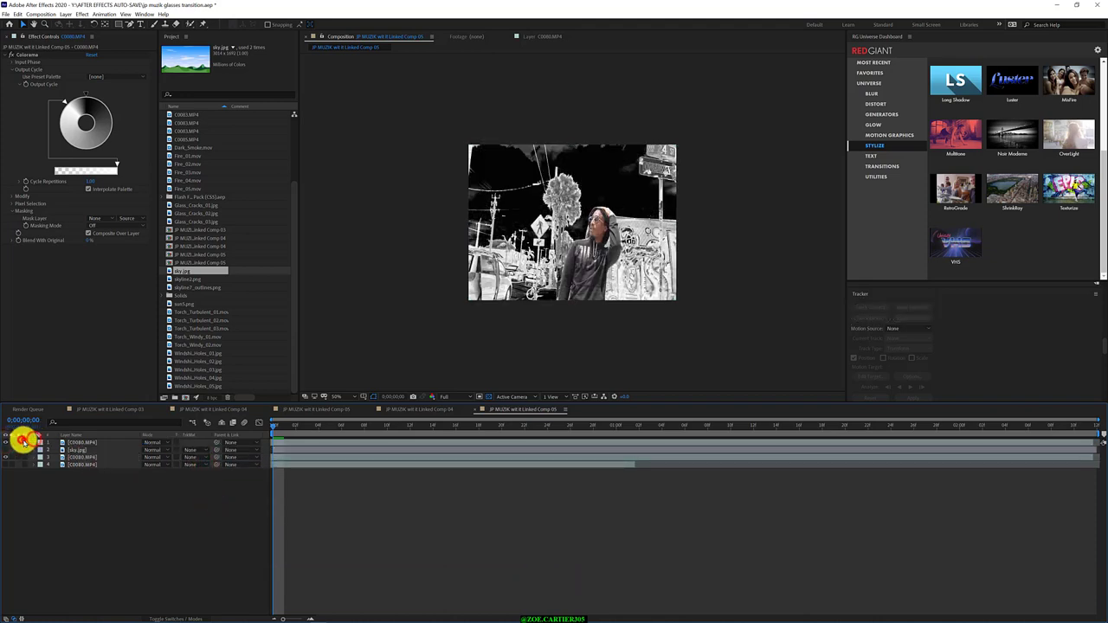
left_click(7, 443)
left_click(5, 445)
right_click(497, 175)
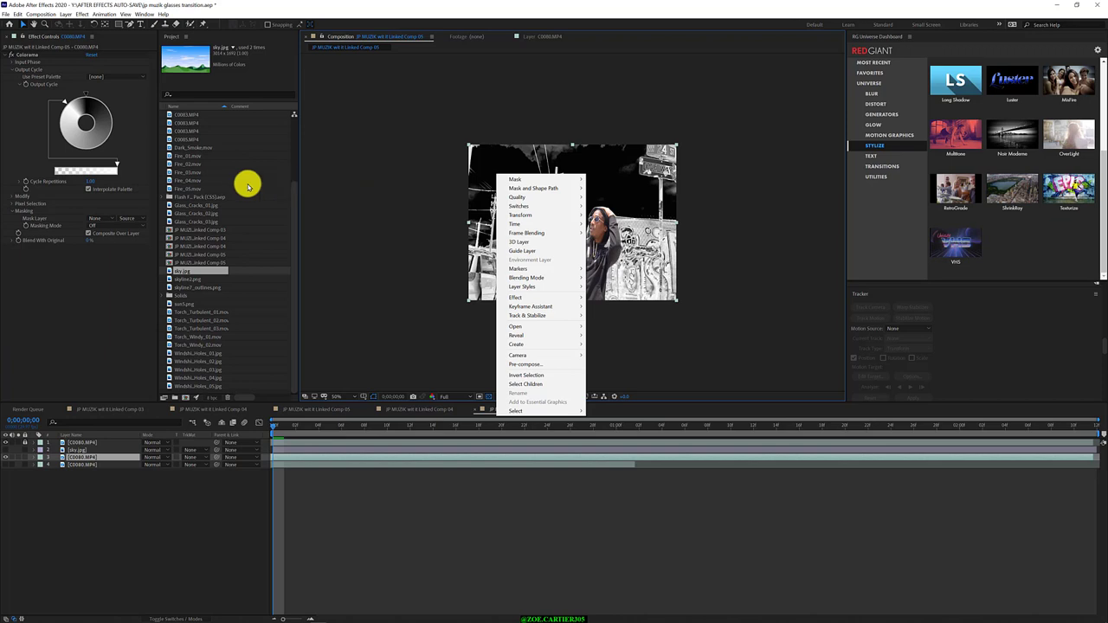
left_click(396, 179)
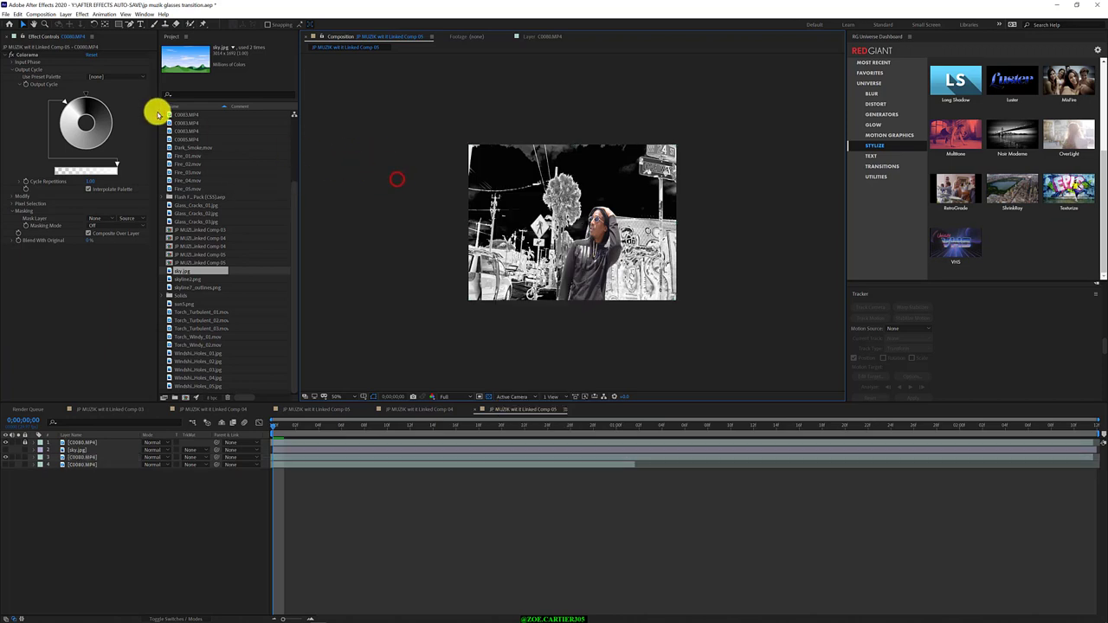
left_click_drag(90, 92, 84, 105)
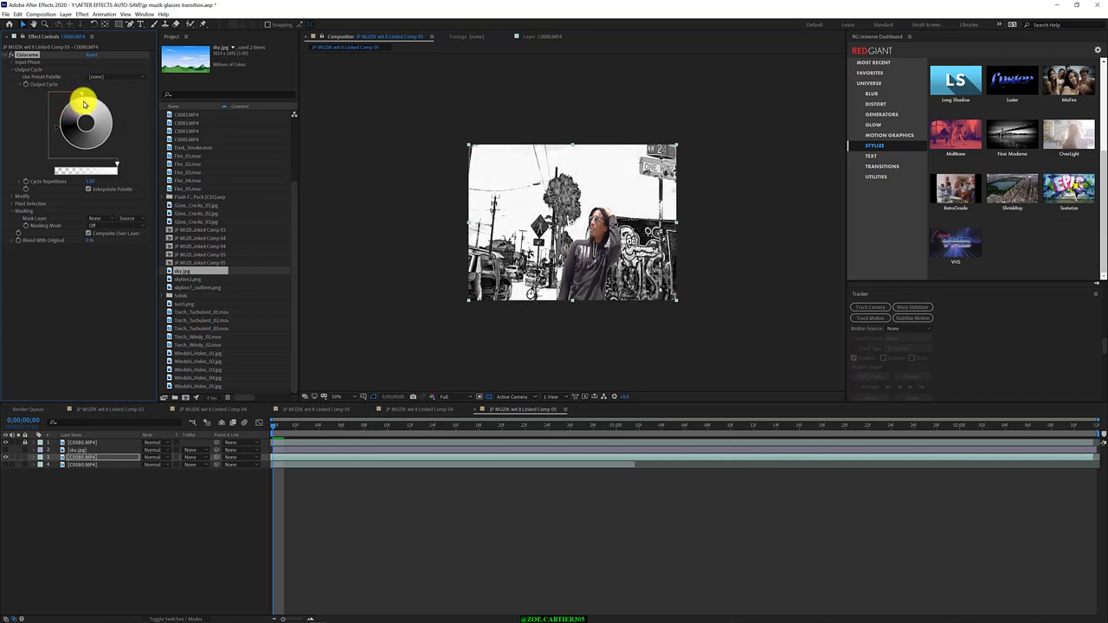
- Move sky.jpg down to layer 3 and give it a track matte
left_click_drag(83, 451, 109, 459)
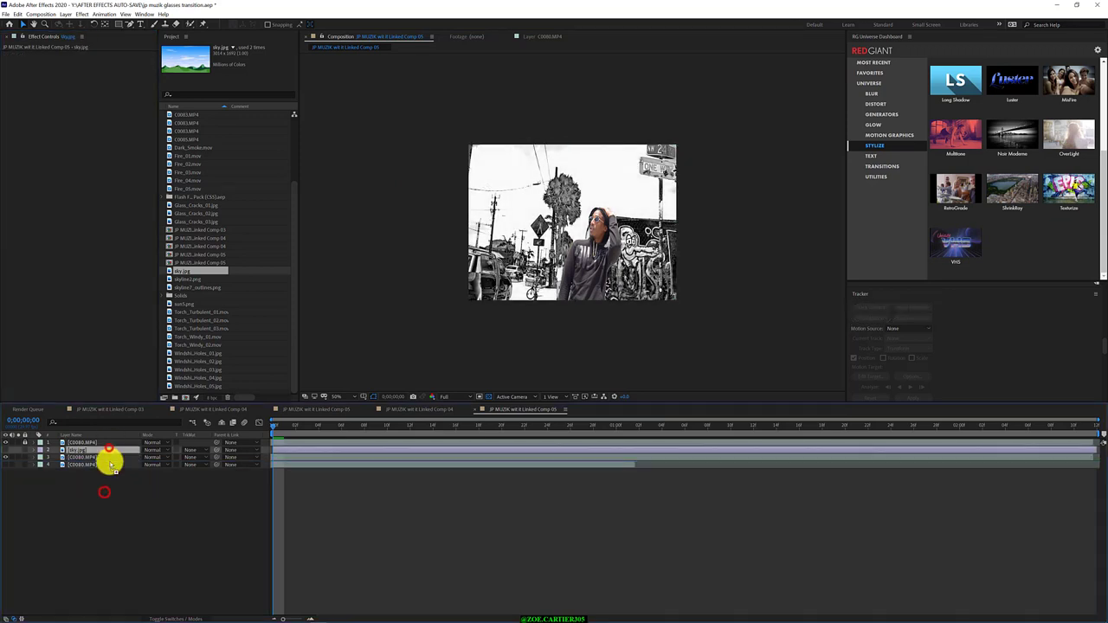
left_click(192, 457)
left_click(215, 504)
left_click(197, 457)
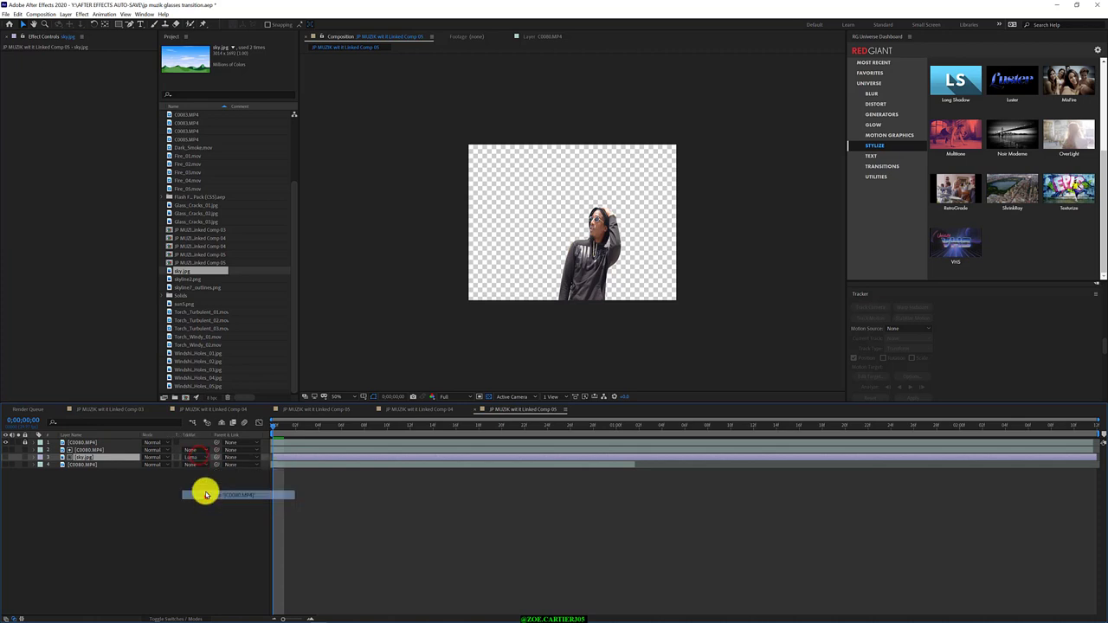
left_click(208, 495)
left_click(91, 449)
left_click(6, 457)
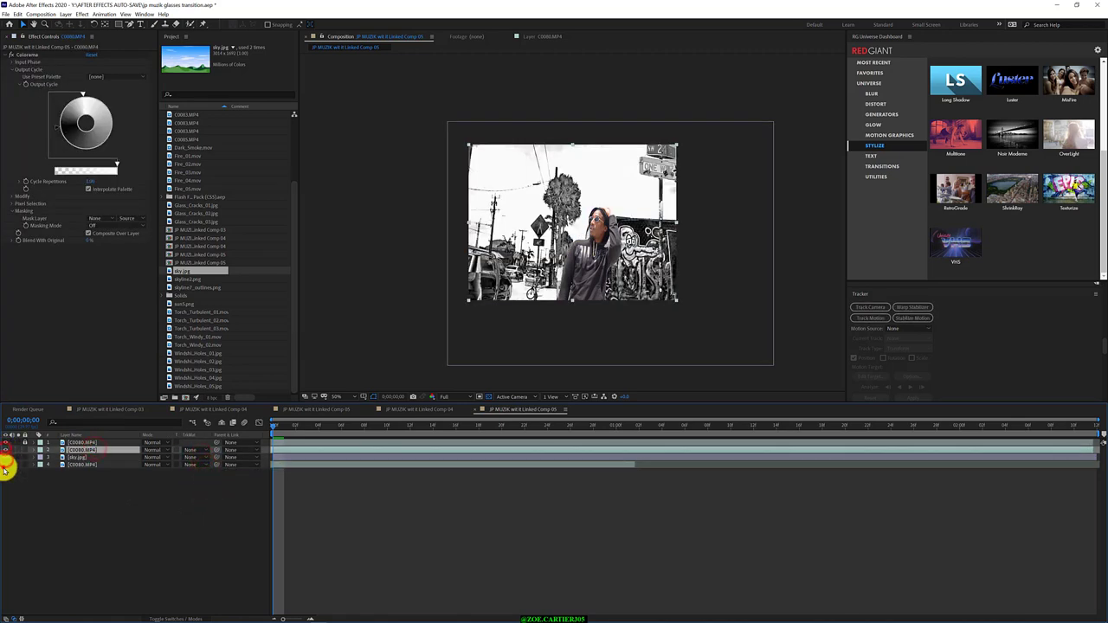
- Move C0080.MP4 below sky.jpg and set the sky layer to Luma Inverted Matte
left_click_drag(72, 449, 106, 457)
left_click(192, 457)
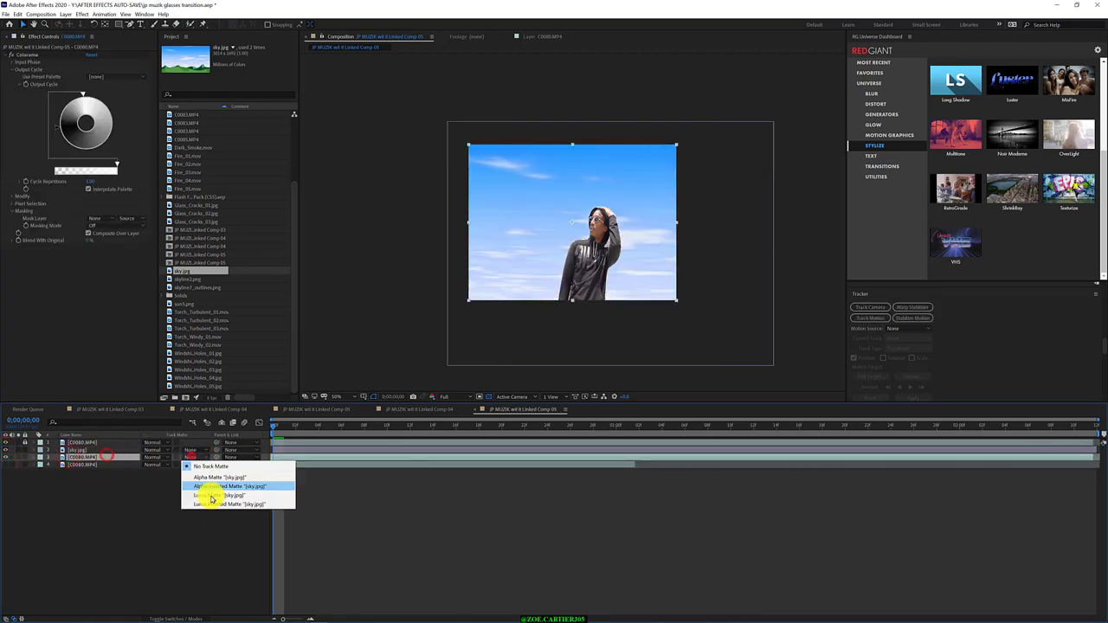
left_click(213, 500)
left_click(203, 456)
left_click(211, 490)
left_click(92, 450)
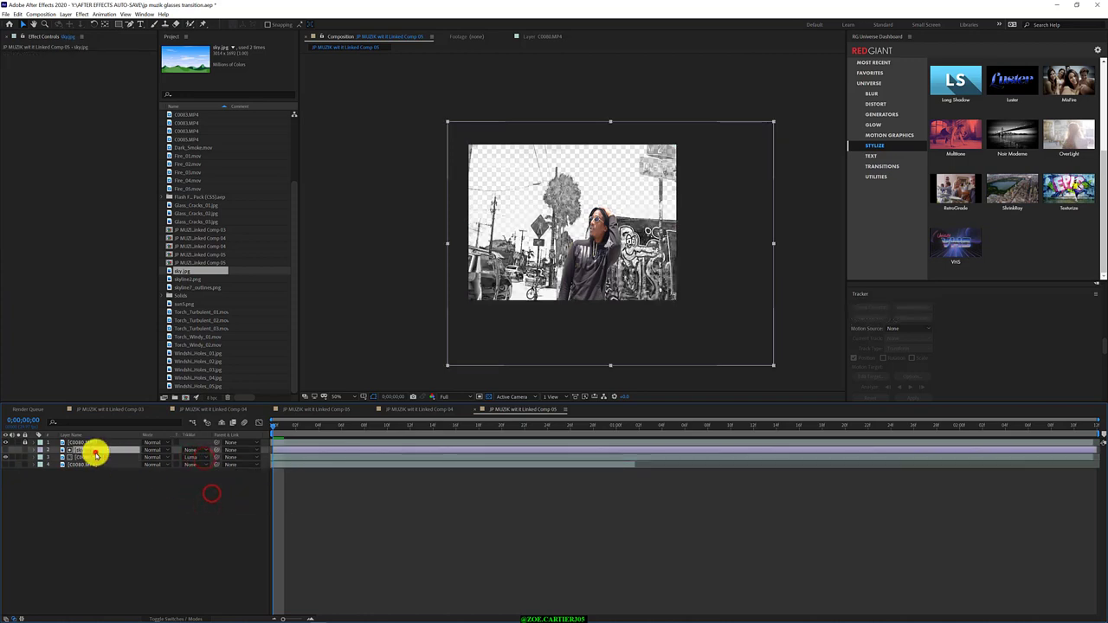
left_click(190, 450)
left_click(204, 472)
left_click(192, 451)
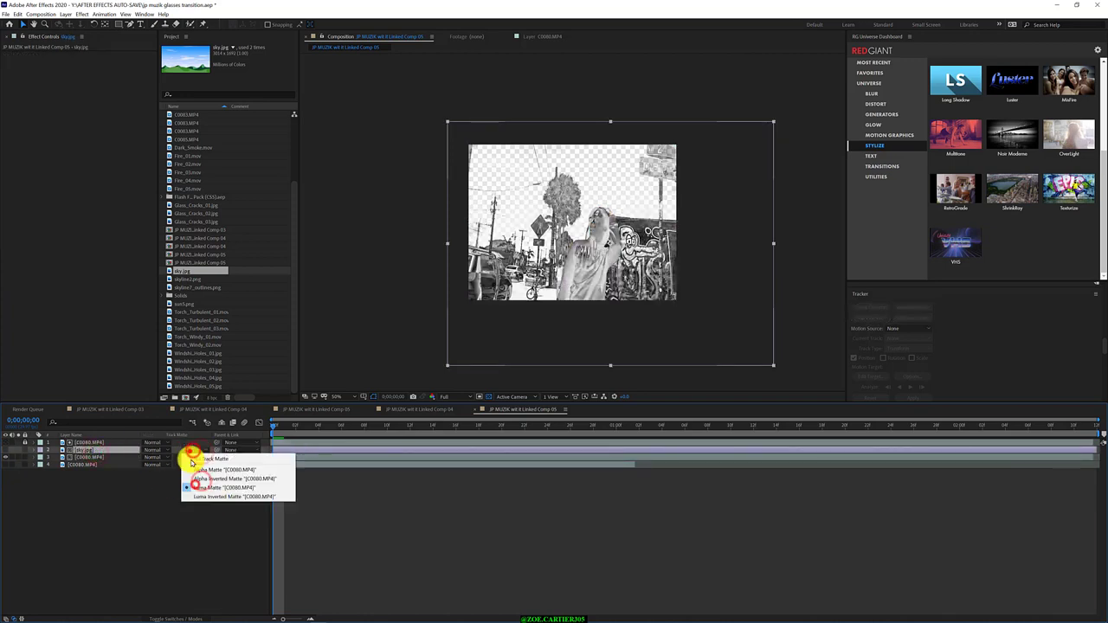
left_click(204, 499)
left_click(205, 500)
left_click(7, 451)
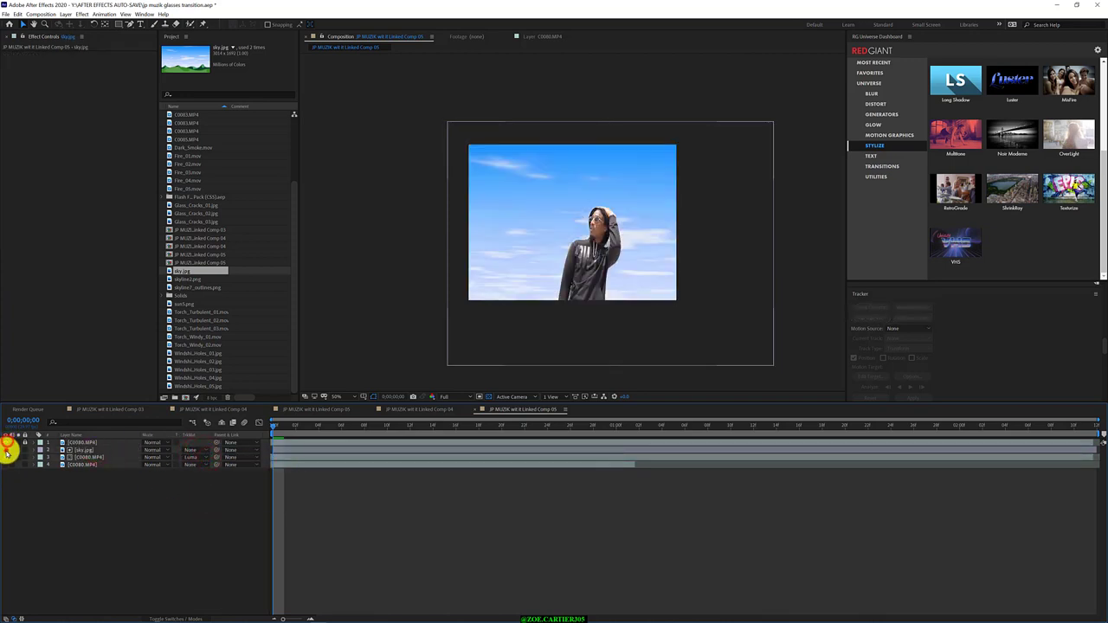
- Move a C0080.MP4 copy back above sky.jpg and remove layer 2's track matte
left_click_drag(86, 457, 87, 448)
left_click(7, 452)
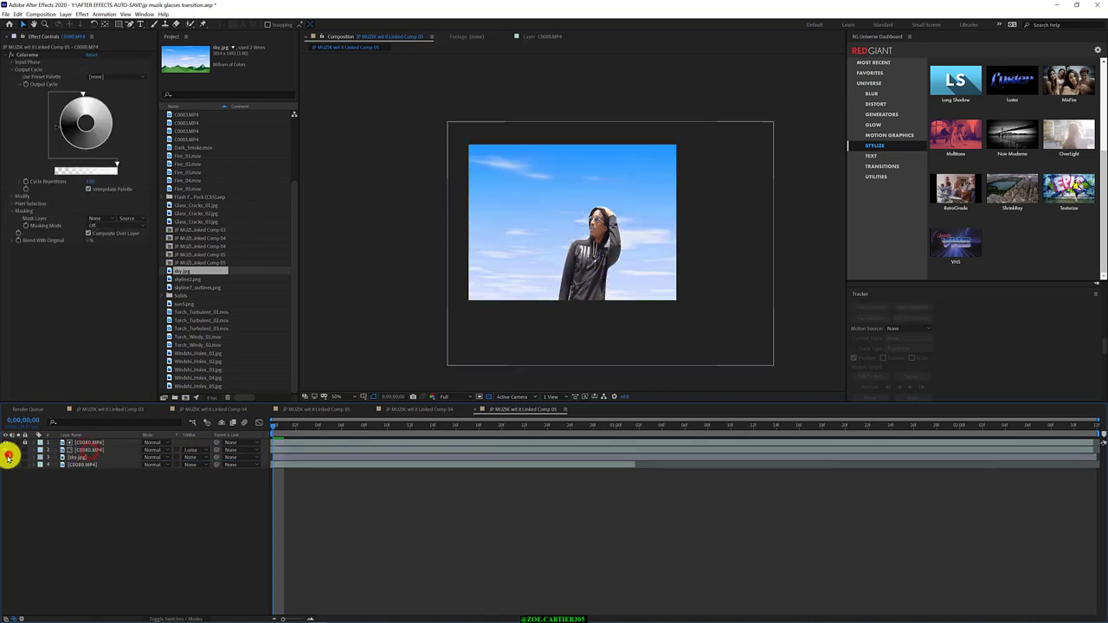
left_click(191, 450)
left_click(201, 455)
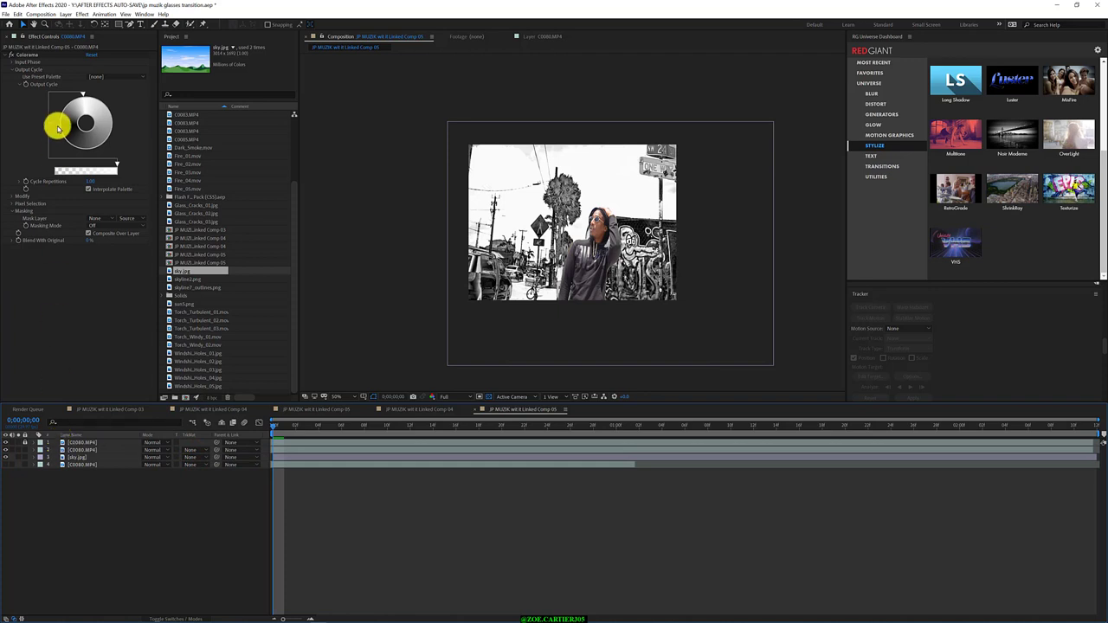
- Shift the Colorama output cycle to brighter tones; try and undo a Luma Inverted matte
mouse_move(58, 128)
left_mouse_down()
mouse_move(110, 119)
mouse_move(111, 106)
left_mouse_up()
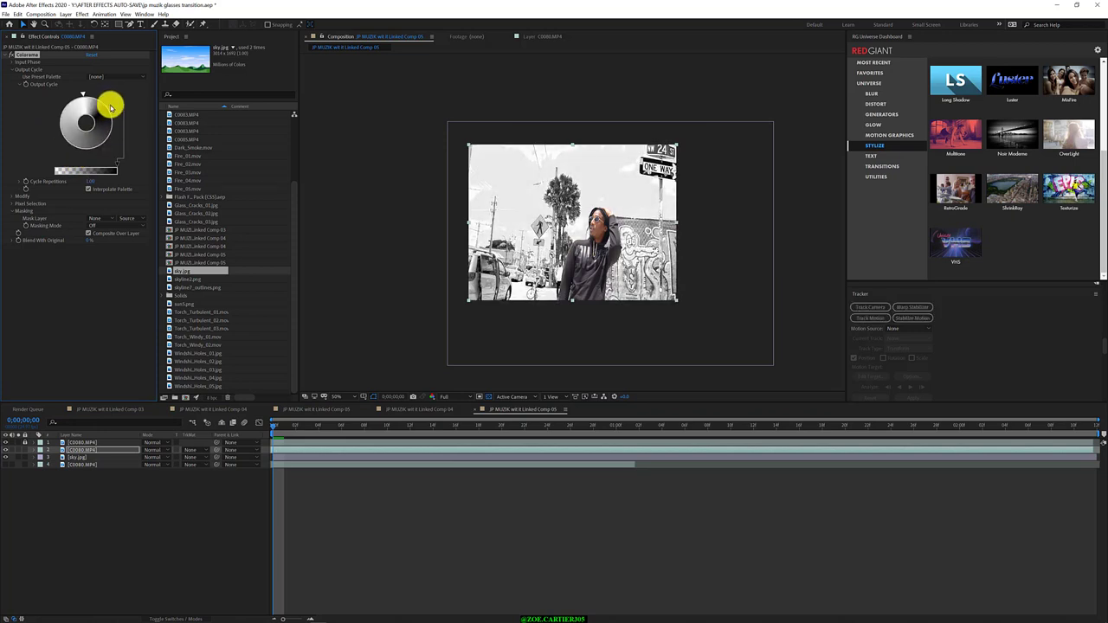
mouse_move(116, 168)
left_mouse_down()
mouse_move(75, 167)
mouse_move(157, 179)
left_mouse_up()
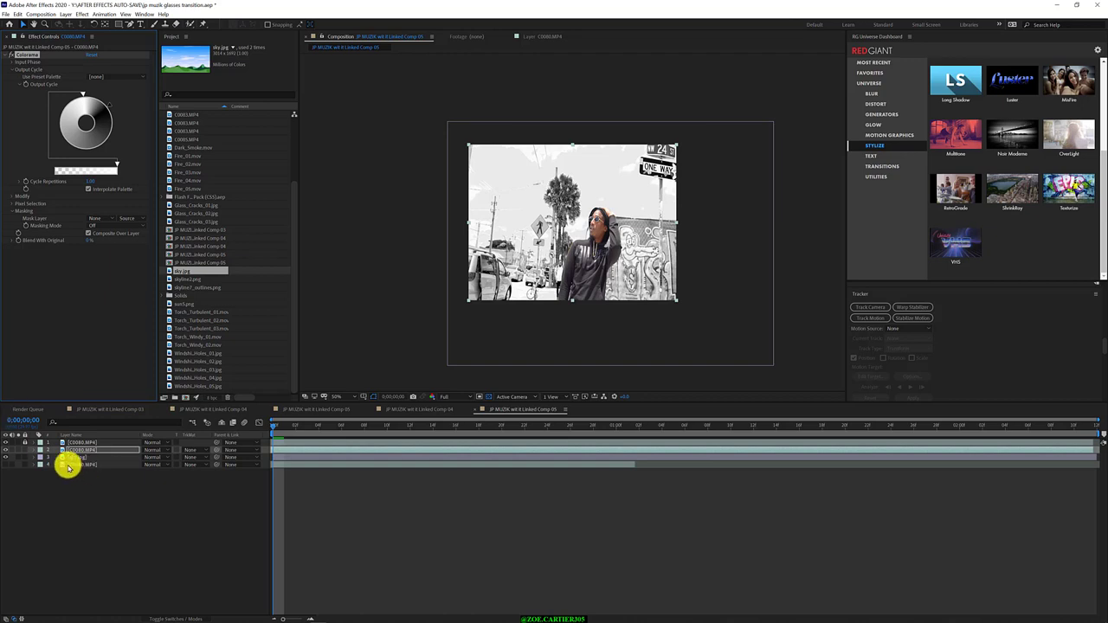
left_click(200, 450)
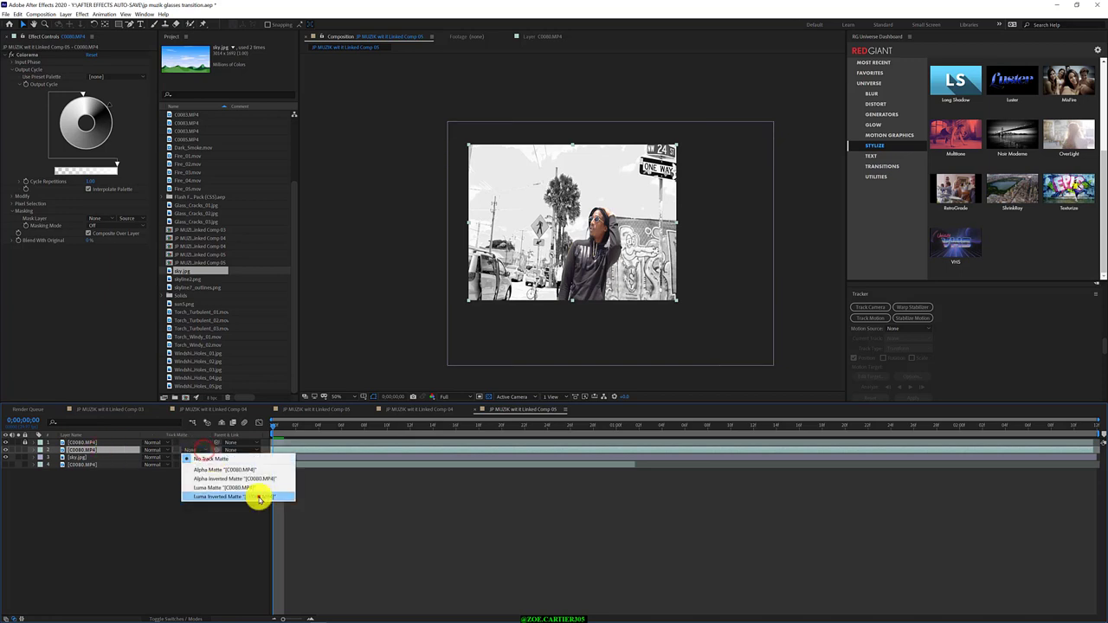
left_click(259, 497)
key("ctrl+z")
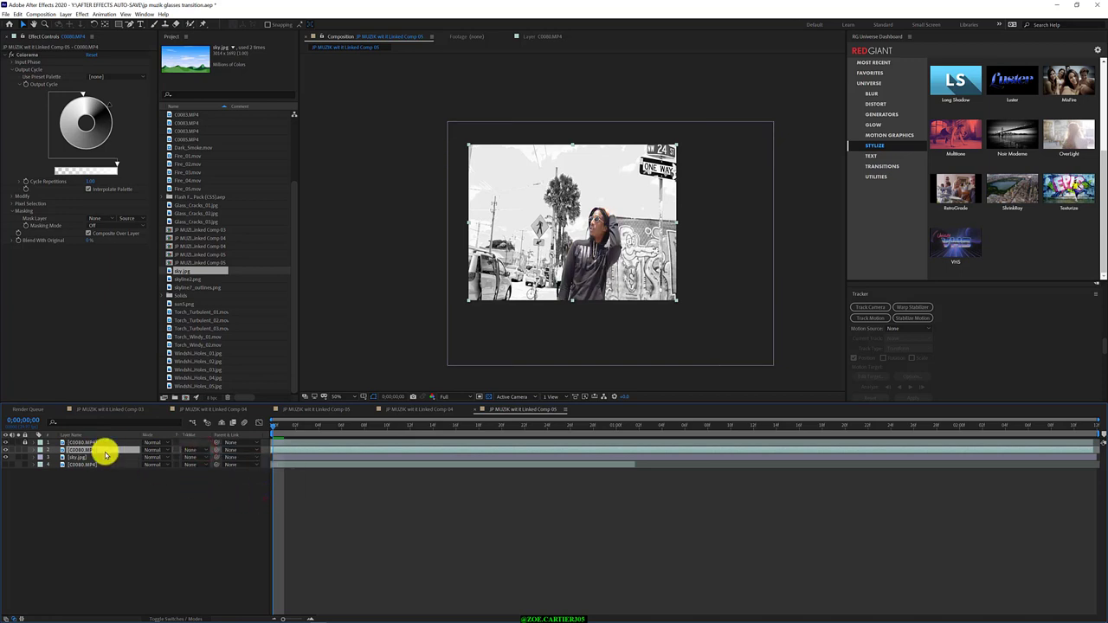
- Move the clip copy below sky.jpg and set it to Luma Inverted Matte
left_click(12, 441)
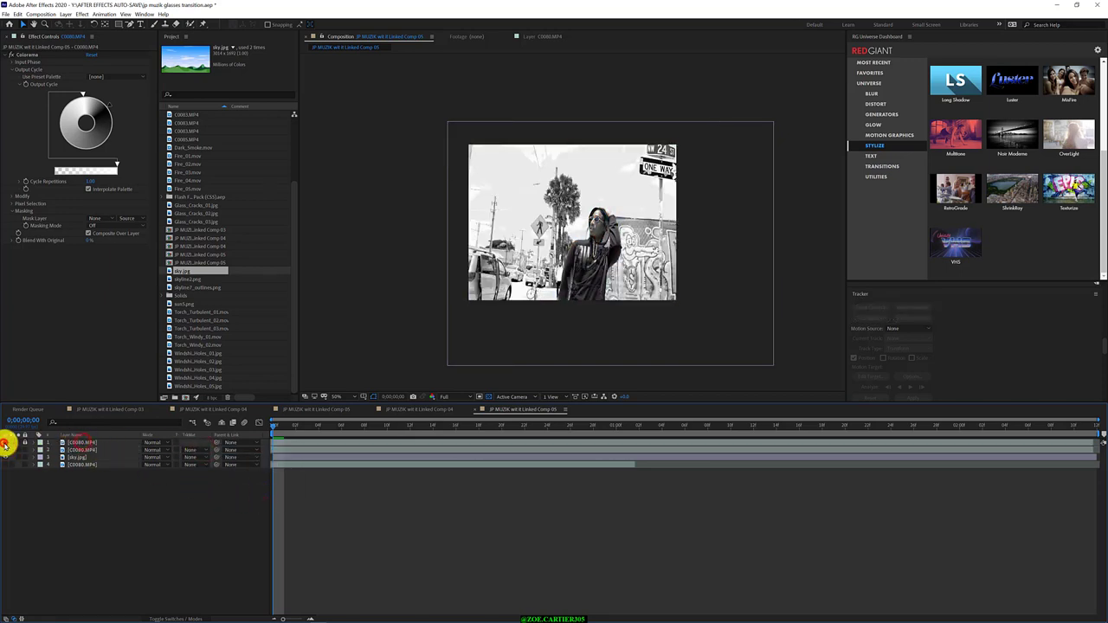
left_click(26, 443)
left_click(107, 450)
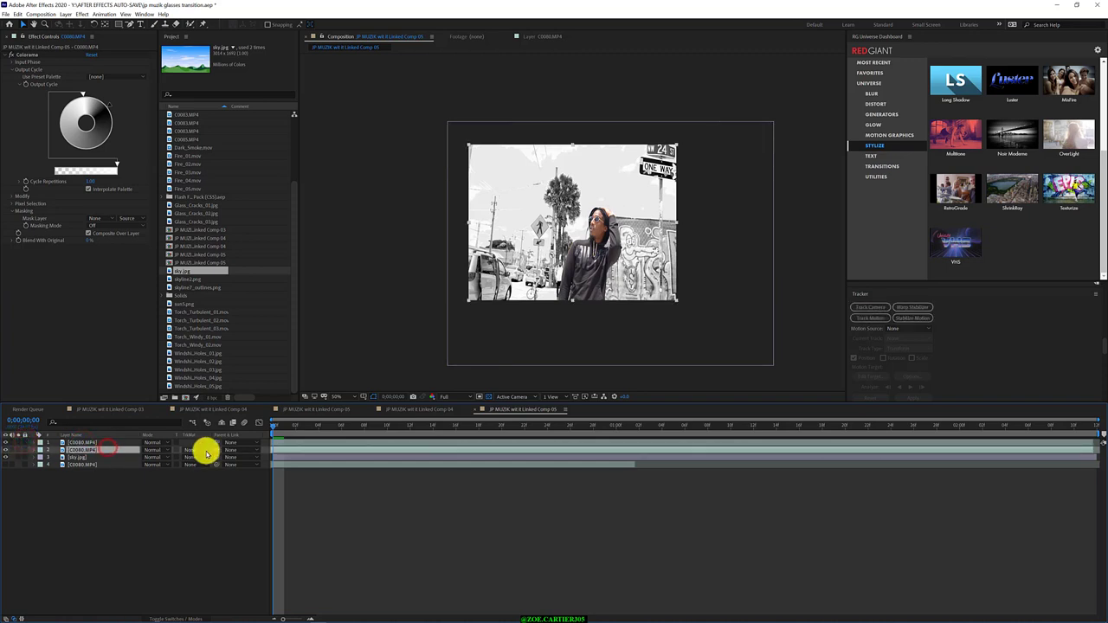
left_click_drag(106, 453, 191, 457)
left_click(191, 457)
left_click(207, 502)
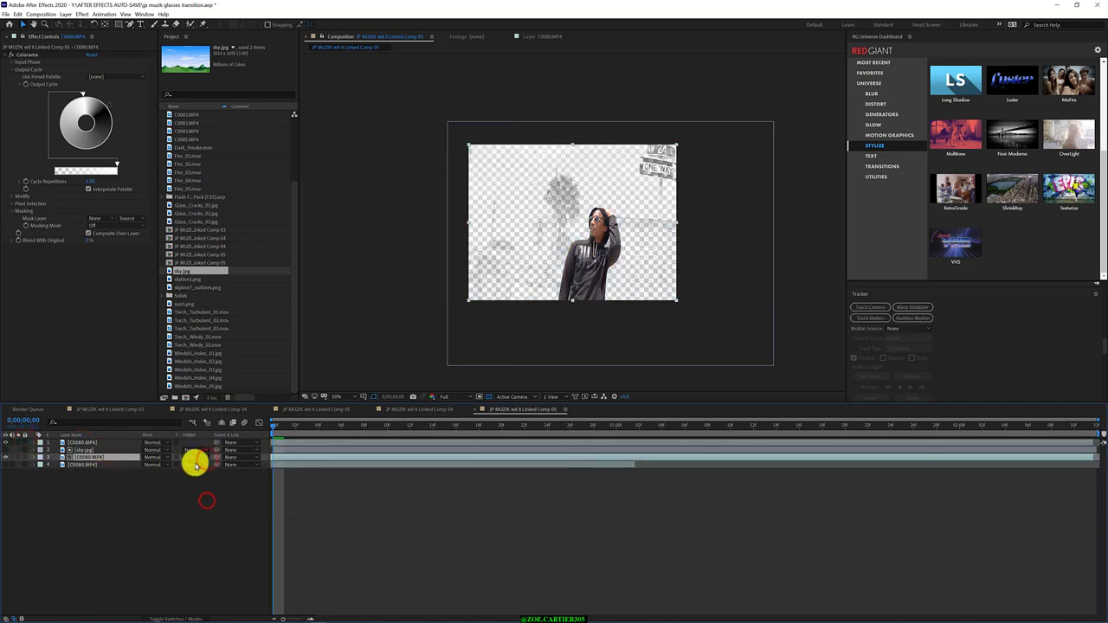
left_click(5, 460)
left_click(196, 456)
- Show the sky layer and invert the top layer's person mask, keeping mode Add
left_click(6, 451)
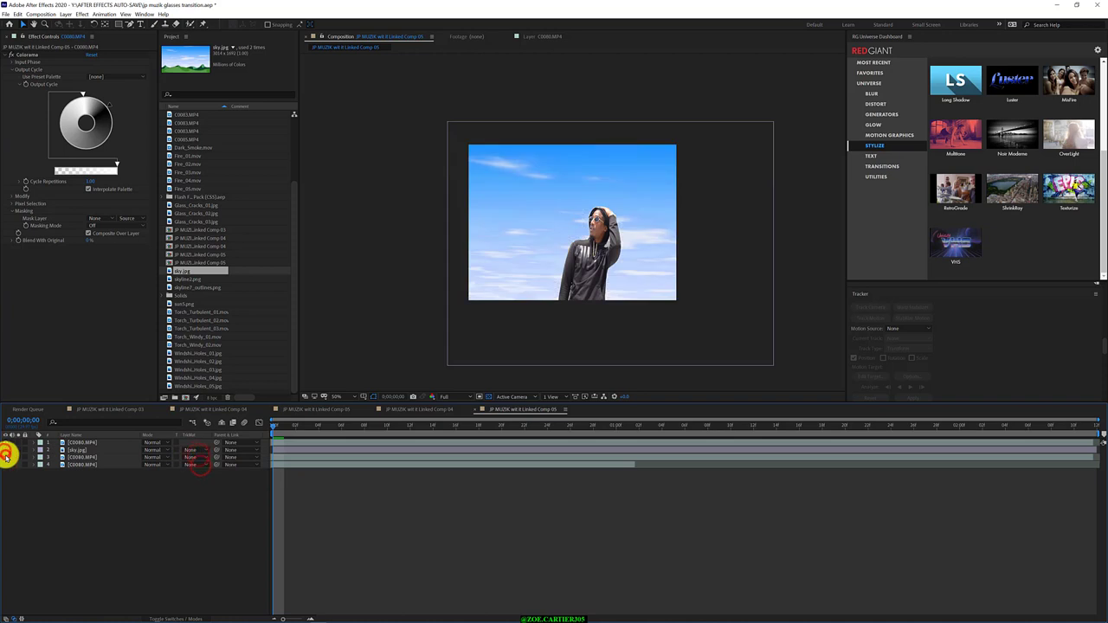
left_click(35, 458)
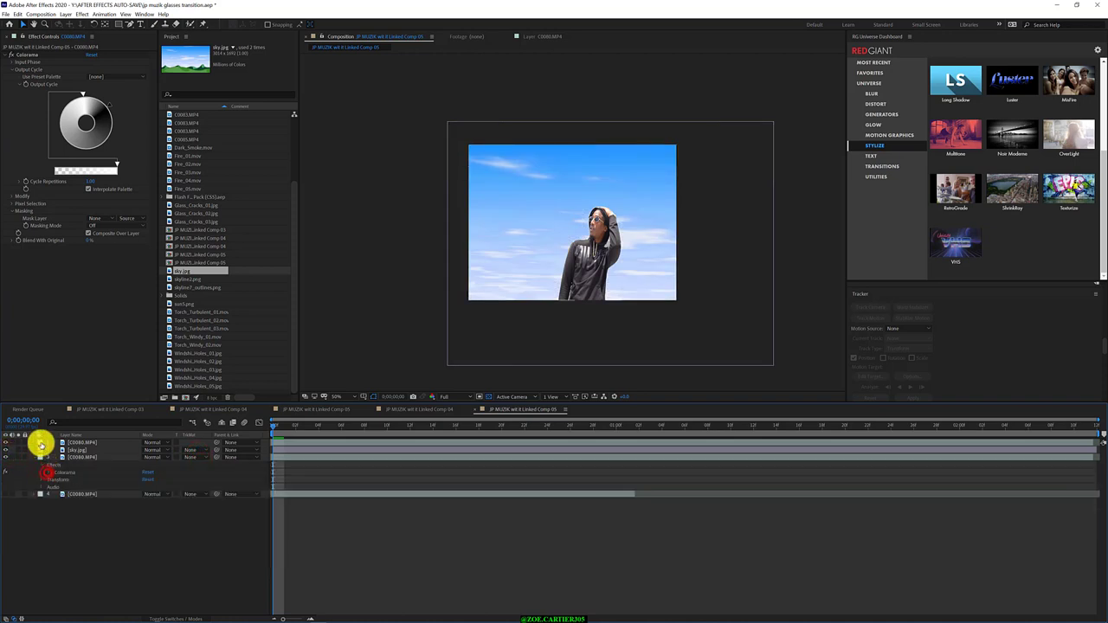
left_click(79, 443)
left_click(33, 443)
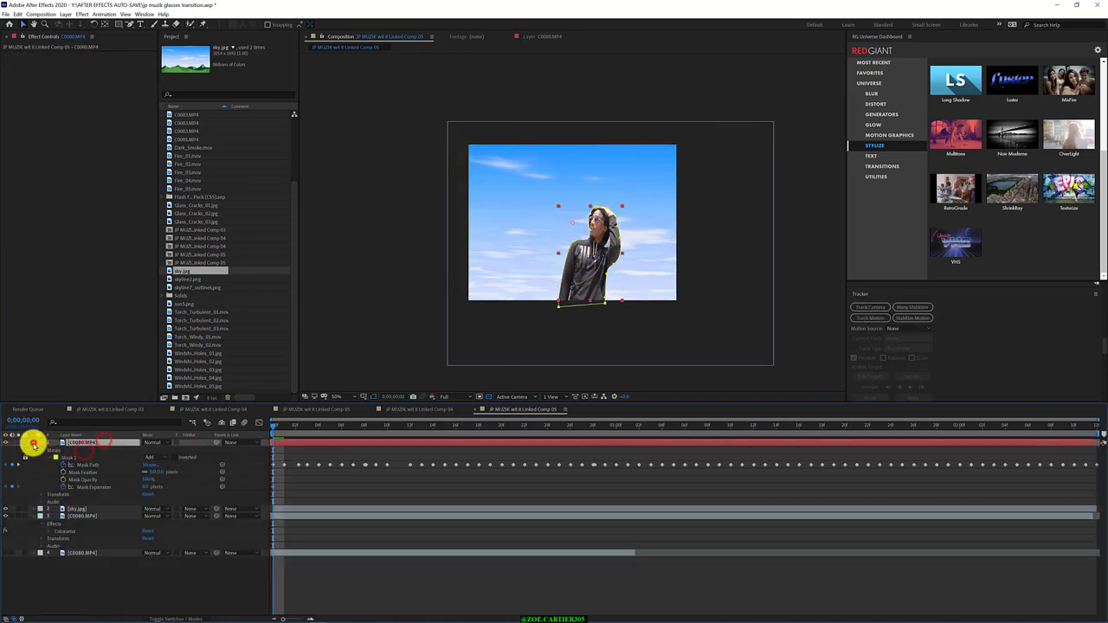
left_click(172, 461)
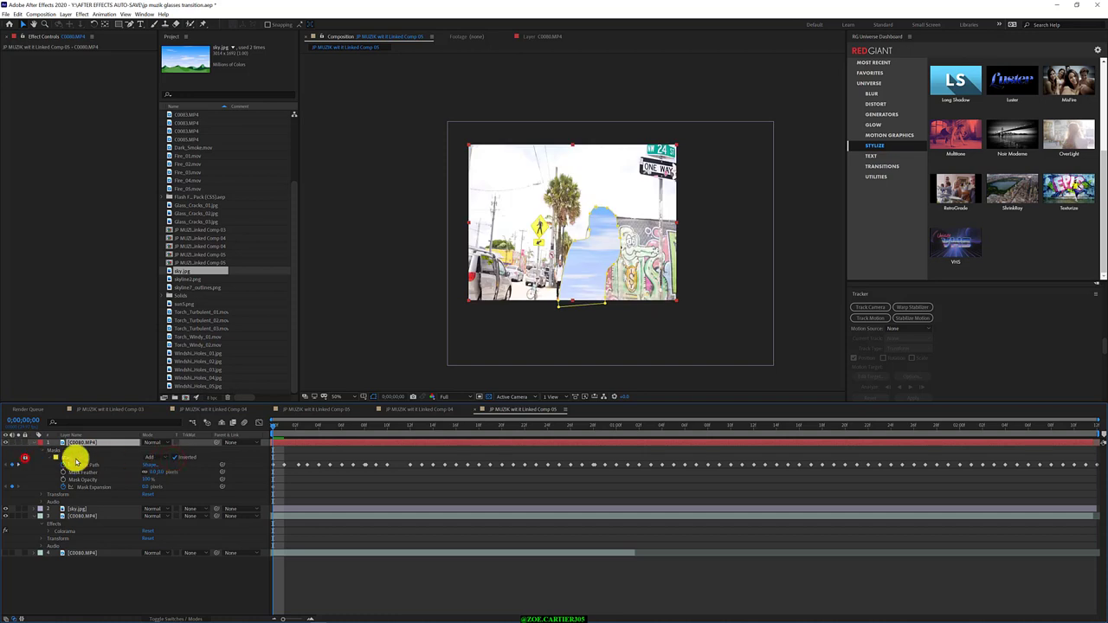
left_click(149, 457)
left_click(155, 482)
left_click(156, 457)
left_click(160, 476)
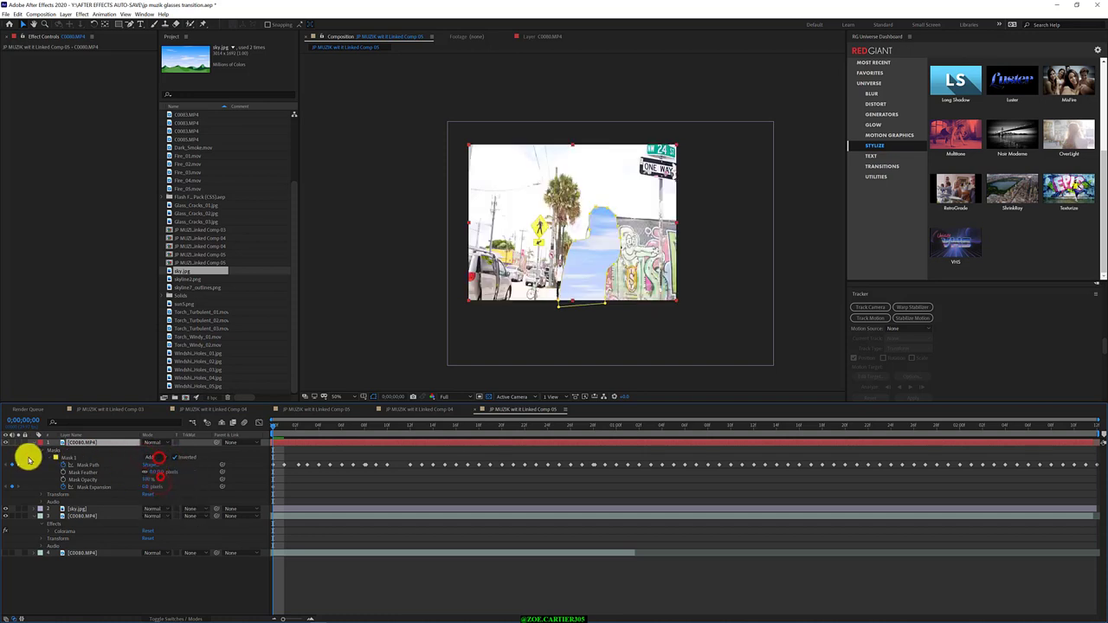
left_click(33, 443)
- Check the Colorama effect, compare layer visibility, and hide the top masked footage layer
left_click(86, 457)
left_click(60, 471)
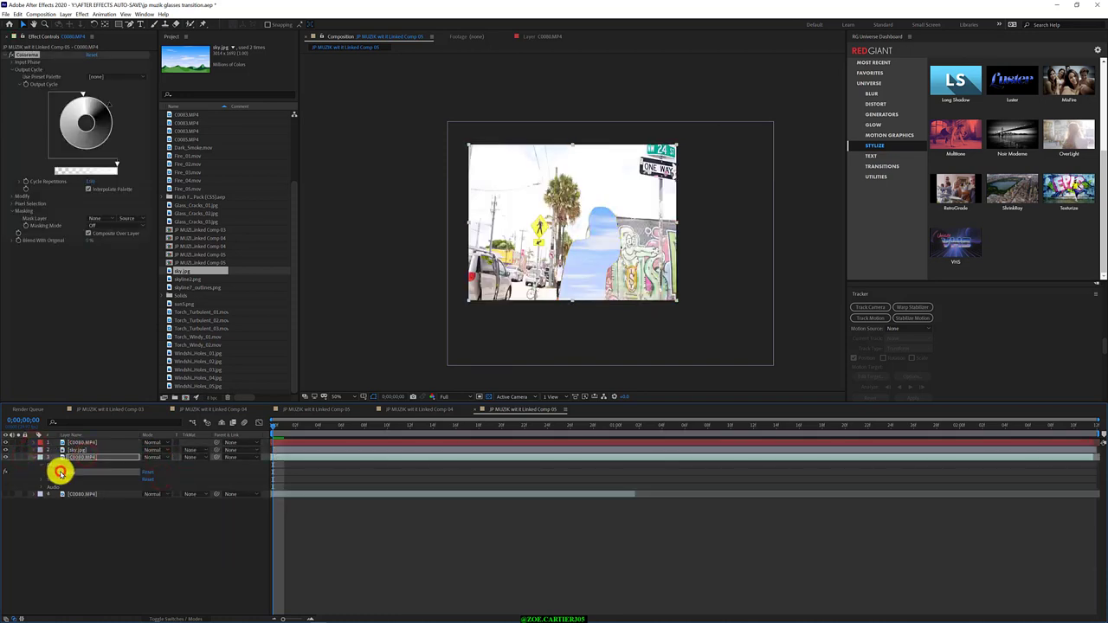
left_click(5, 451)
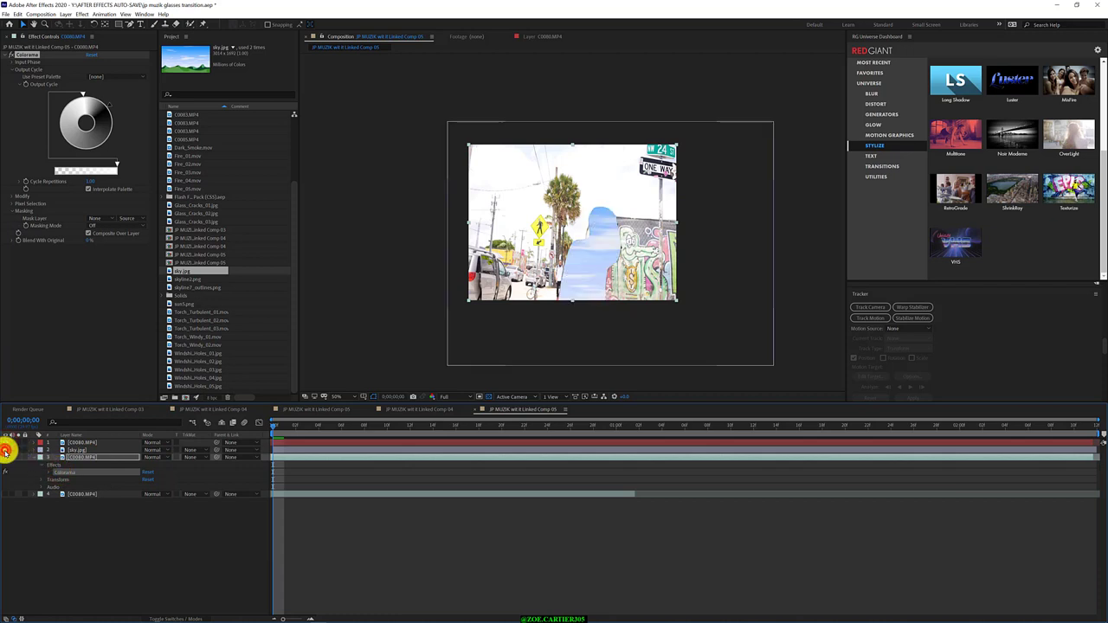
left_click(84, 443)
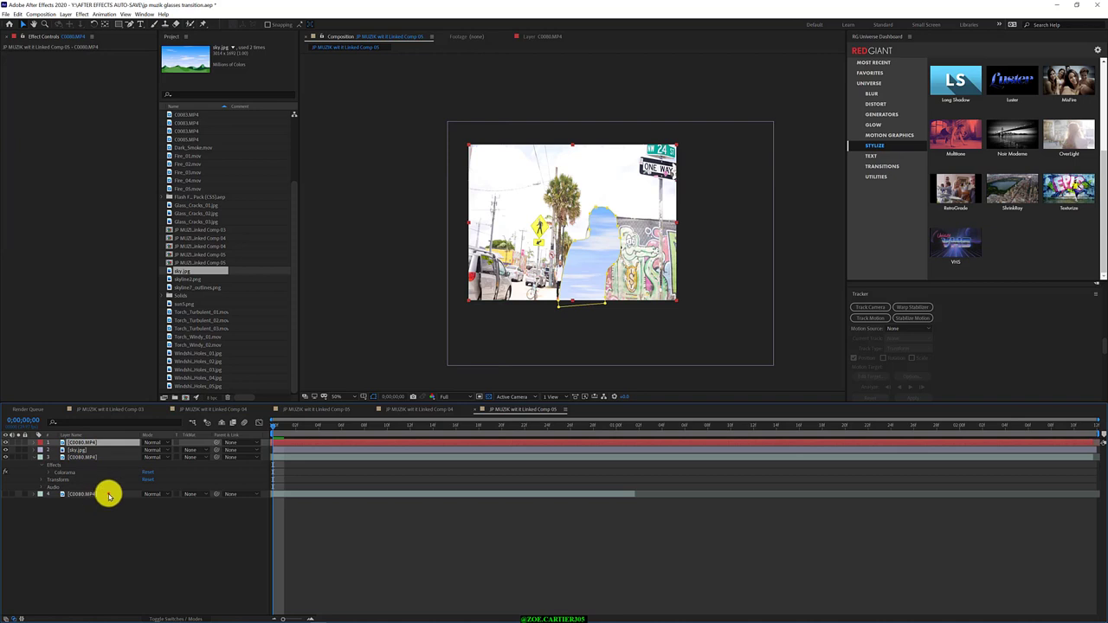
left_click(108, 495)
left_click(6, 493)
left_click(69, 468)
left_click(120, 446)
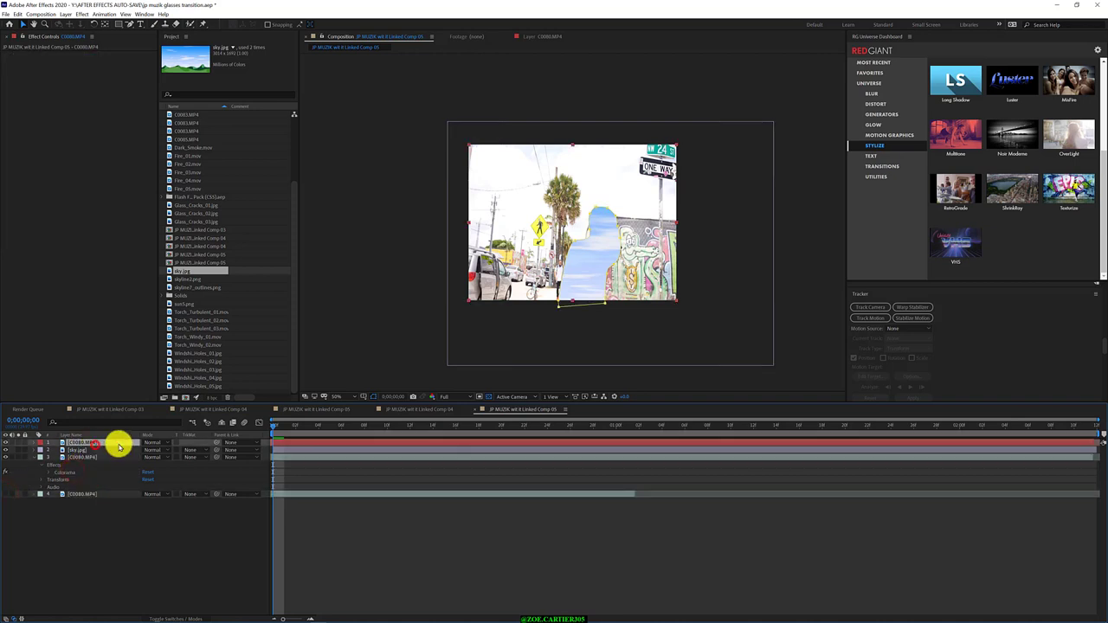
left_click(5, 443)
- Try an Alpha Matte on the Colorama layer, then set its track matte back to None
left_click_drag(74, 457, 81, 448)
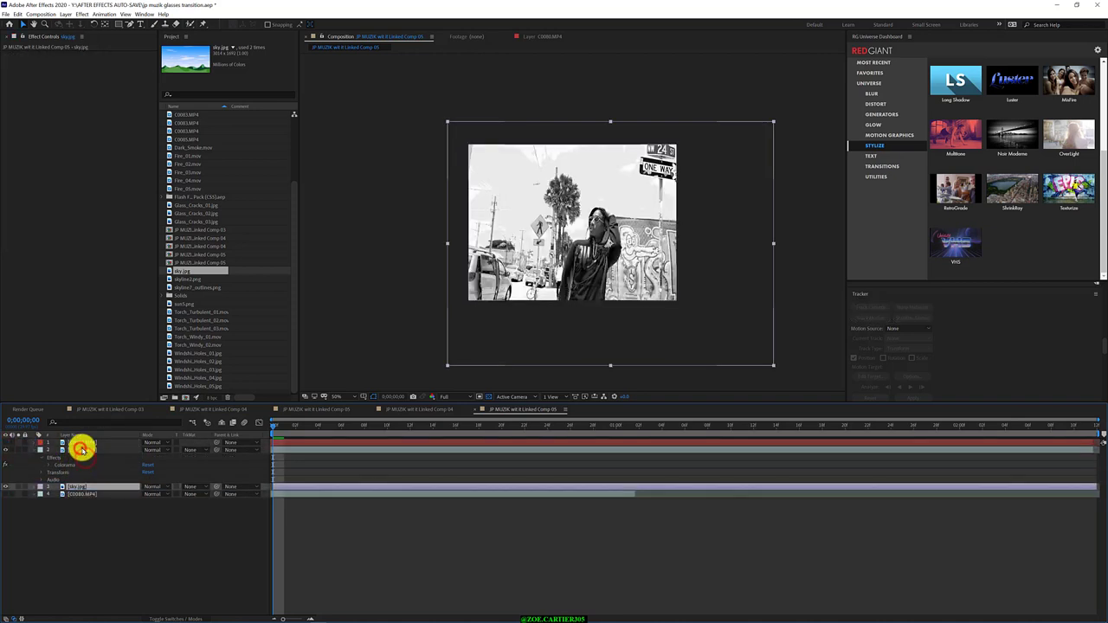
left_click(191, 451)
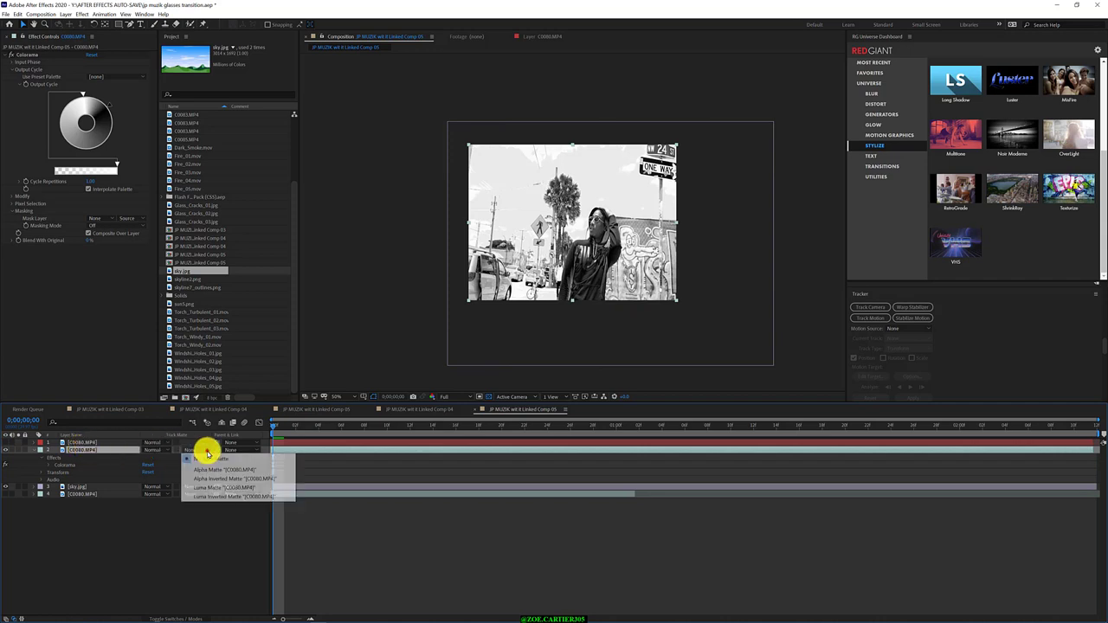
left_click(213, 485)
left_click(201, 448)
left_click(213, 475)
left_click(200, 449)
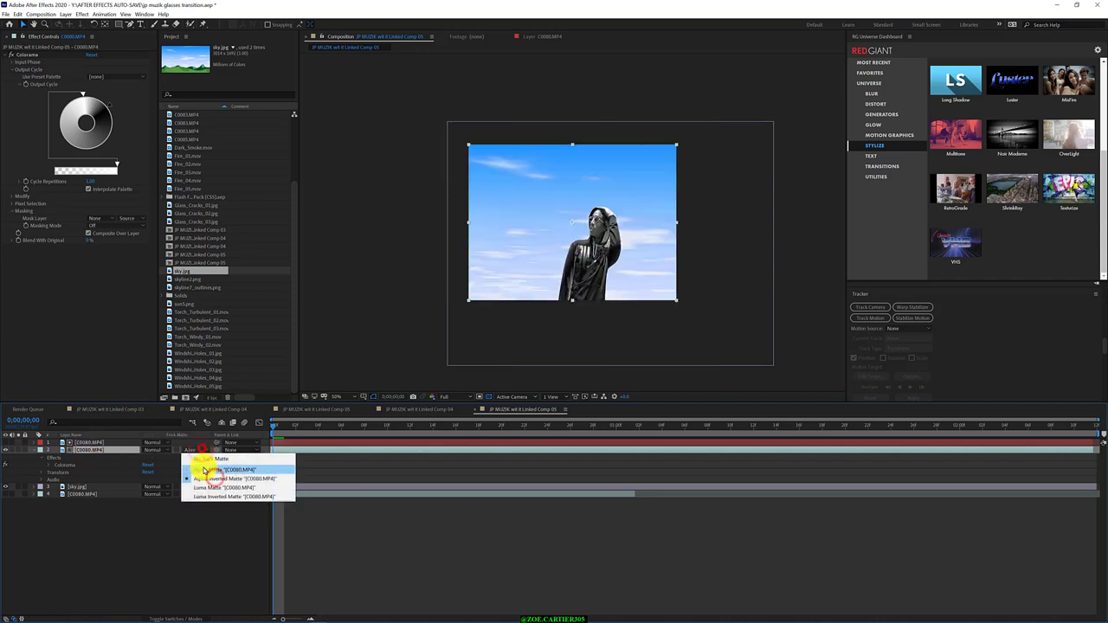
left_click(204, 470)
left_click(200, 449)
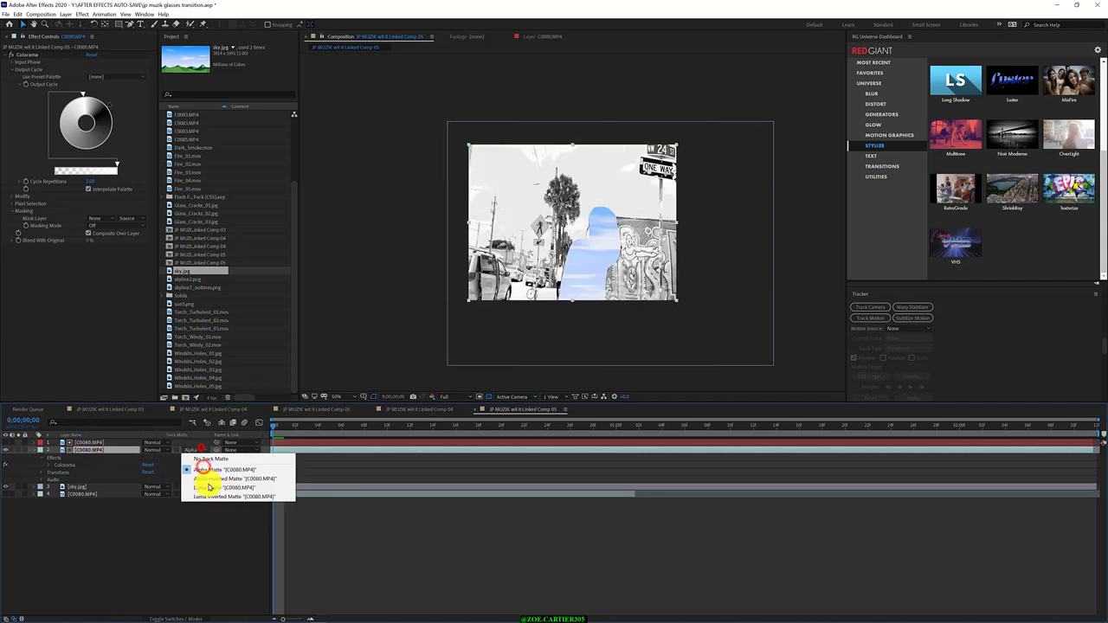
left_click(99, 487)
left_click(191, 450)
left_click(200, 459)
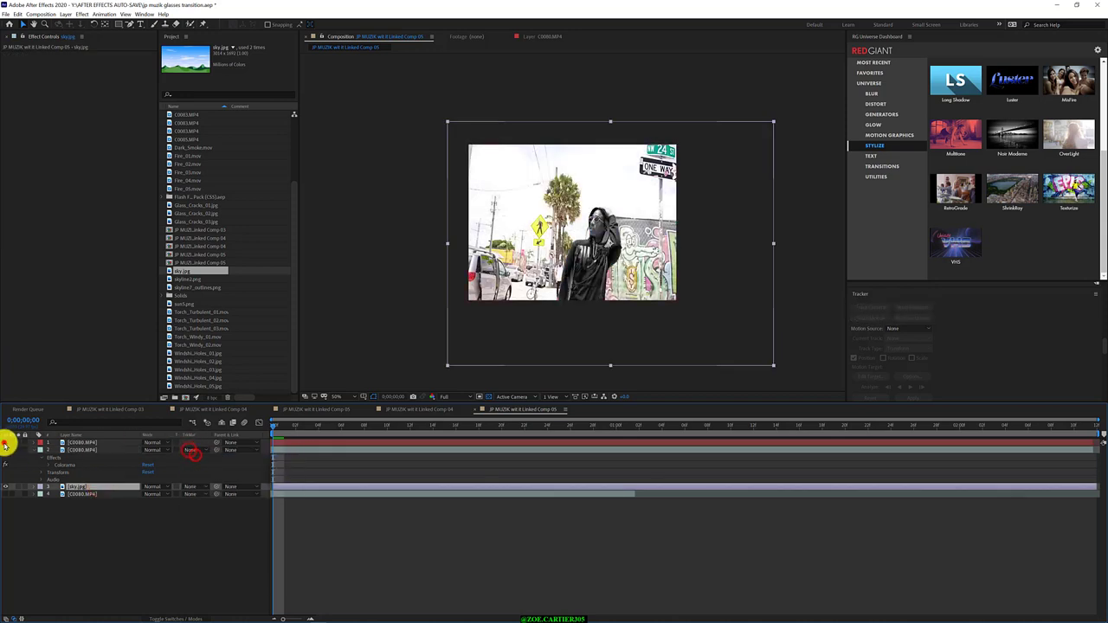
- Move the Colorama layer below sky.jpg and give it a Luma Matte track matte
left_click(74, 444)
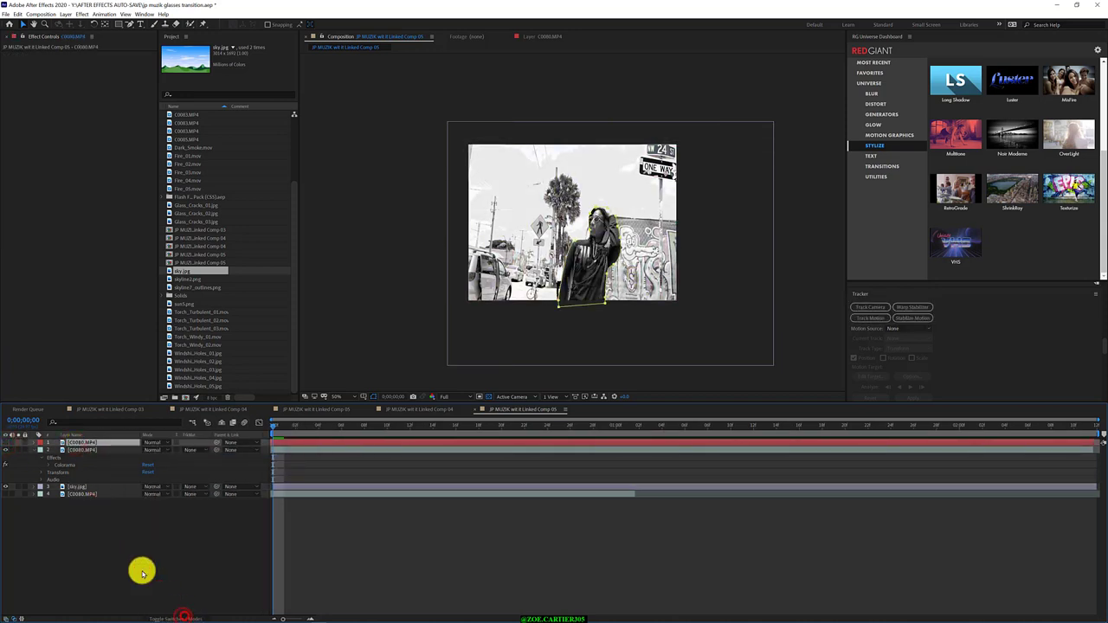
left_click(97, 449)
left_click_drag(97, 449, 93, 493)
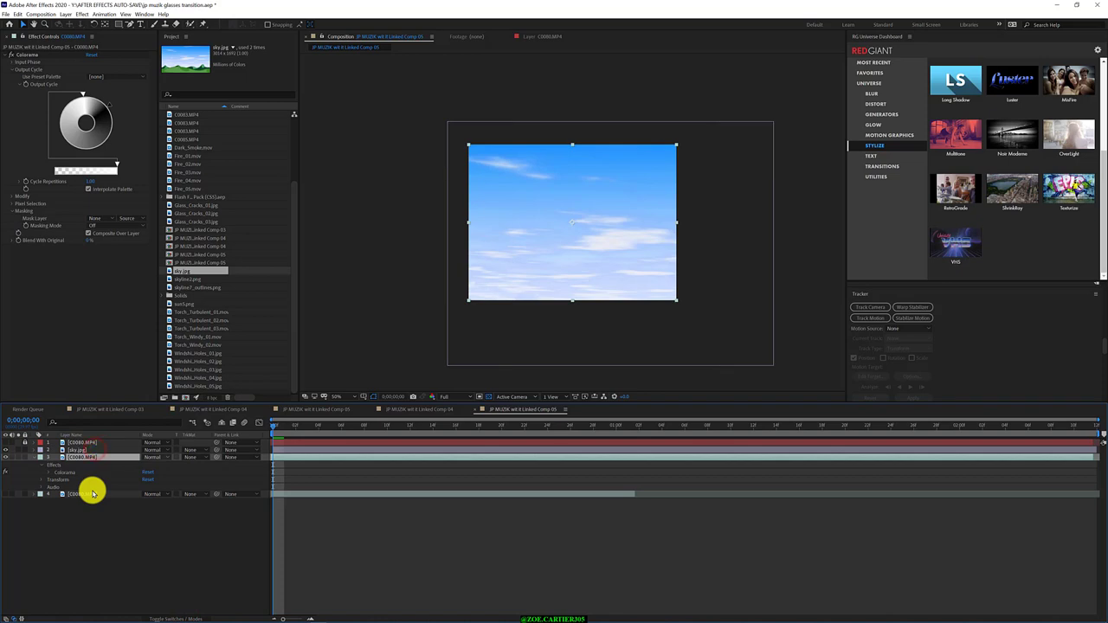
left_click(190, 494)
left_click(217, 497)
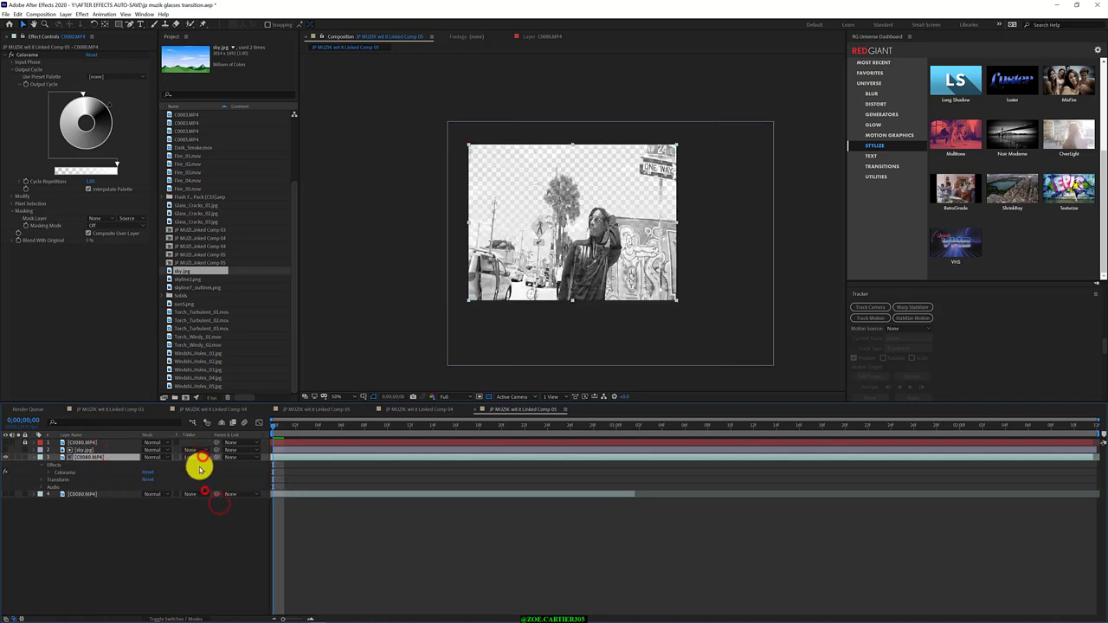
- Reset Colorama and switch it to the Ramp Grey preset palette
double_click(108, 104)
key("Escape")
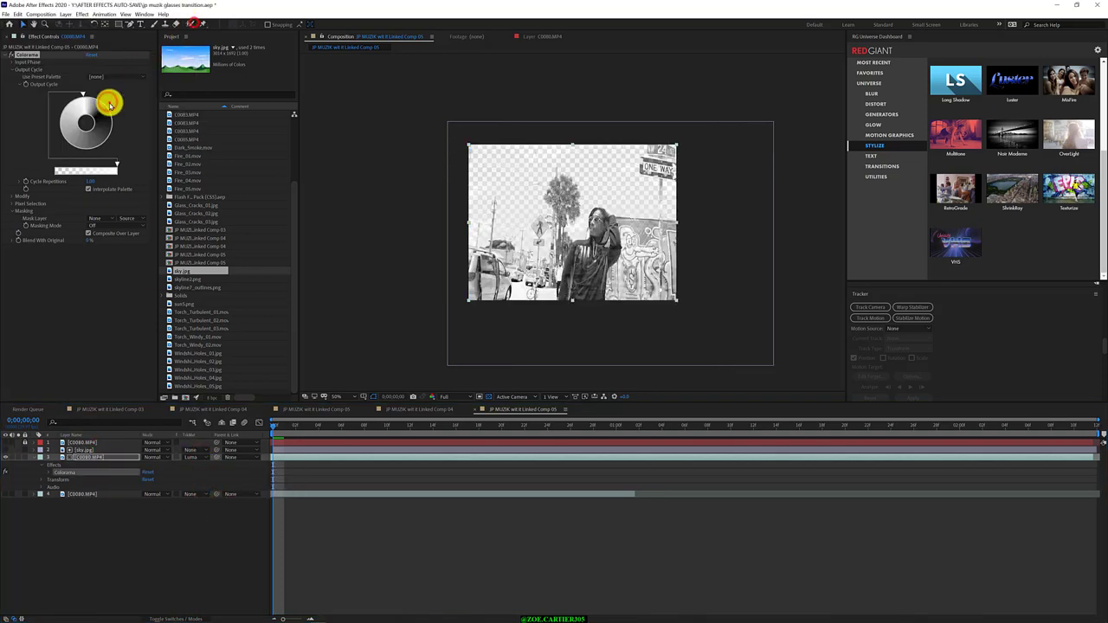
mouse_move(110, 104)
left_mouse_down()
mouse_move(73, 144)
mouse_move(106, 109)
mouse_move(120, 123)
mouse_move(93, 161)
mouse_move(109, 118)
mouse_move(94, 183)
left_mouse_up()
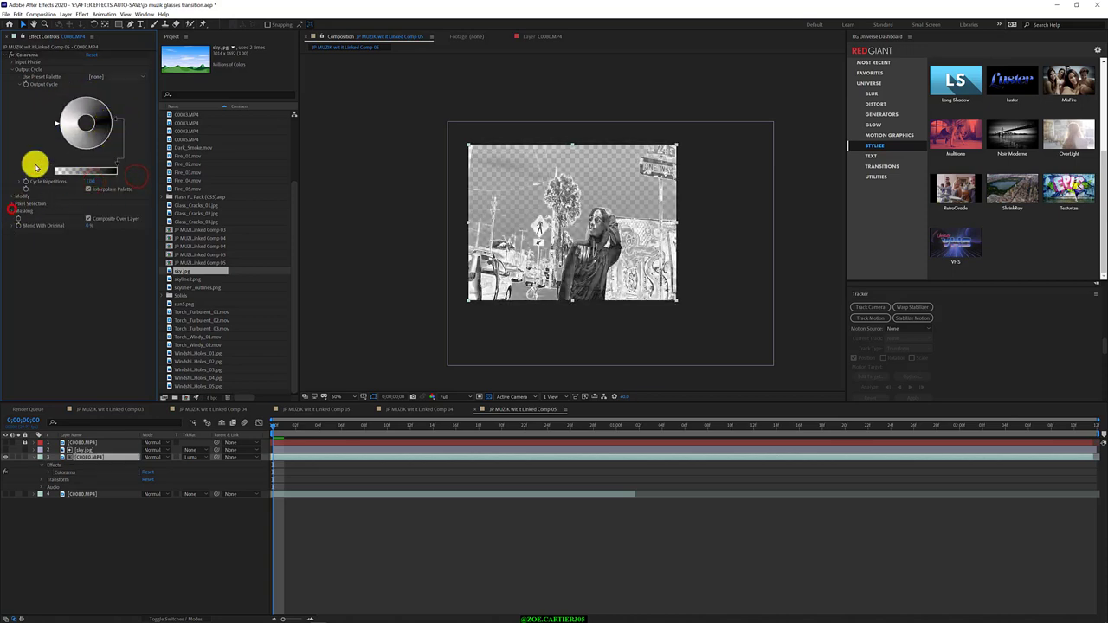
left_click(91, 55)
left_click(102, 76)
left_click(190, 458)
left_click(210, 500)
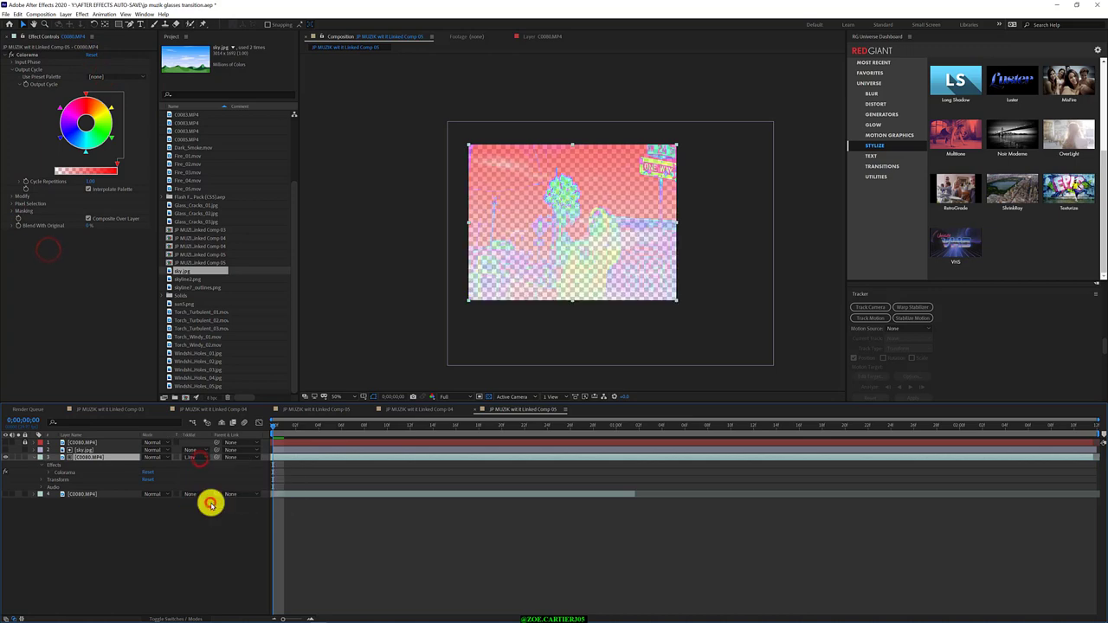
left_click(102, 76)
left_click(126, 149)
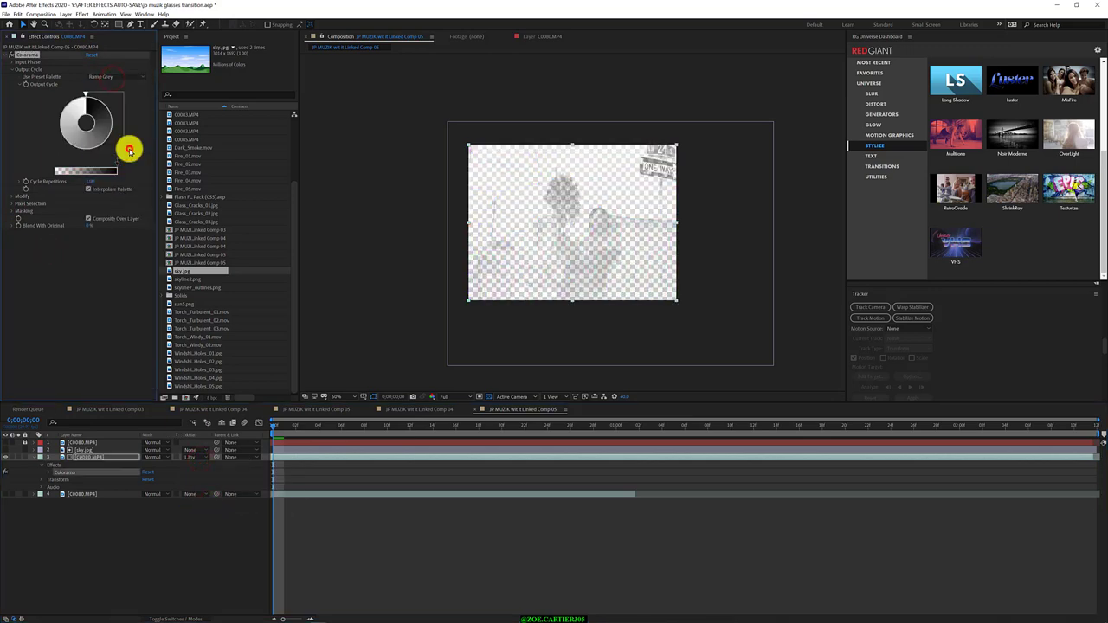
- Move the Colorama layer back above sky.jpg in the timeline
left_click(6, 454)
left_click(8, 450)
left_click(84, 458)
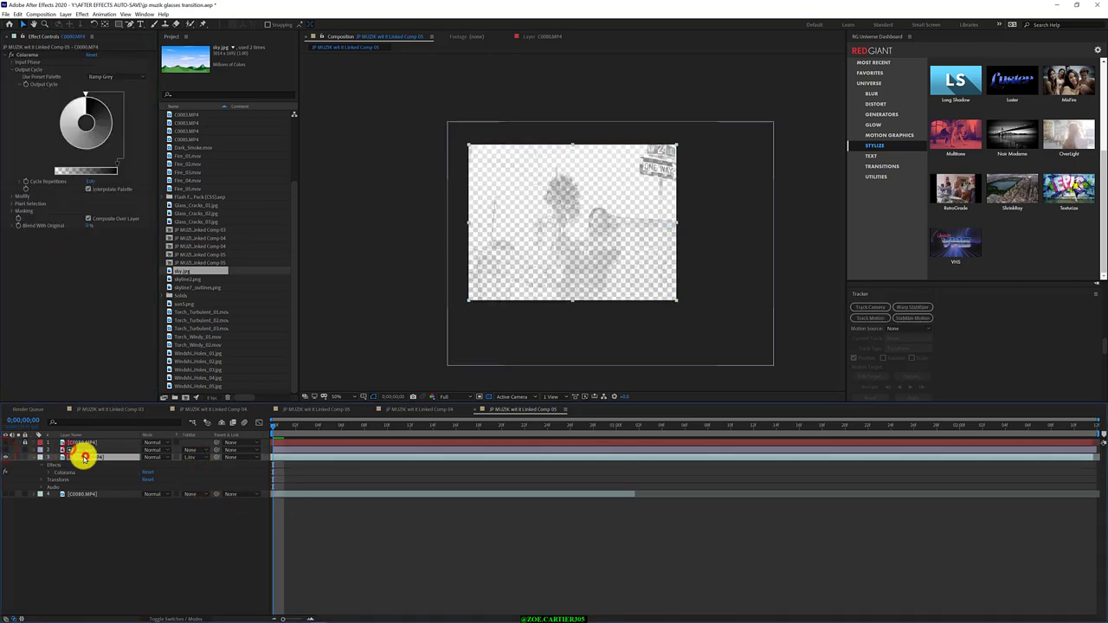
left_click(176, 450)
left_click(7, 450)
left_click(7, 450)
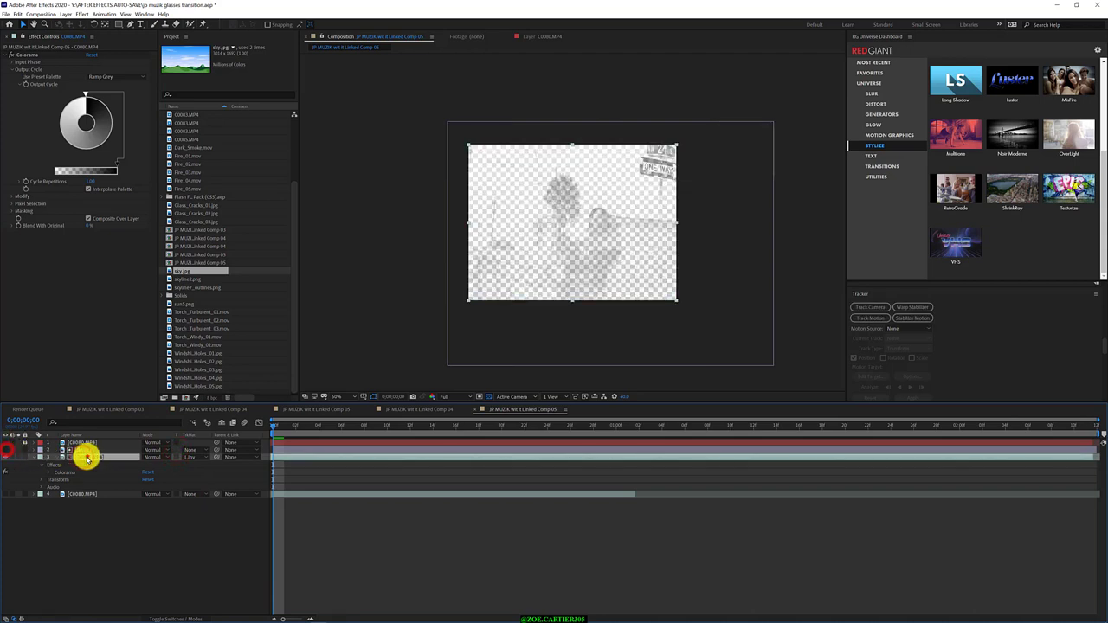
left_click_drag(86, 459, 91, 445)
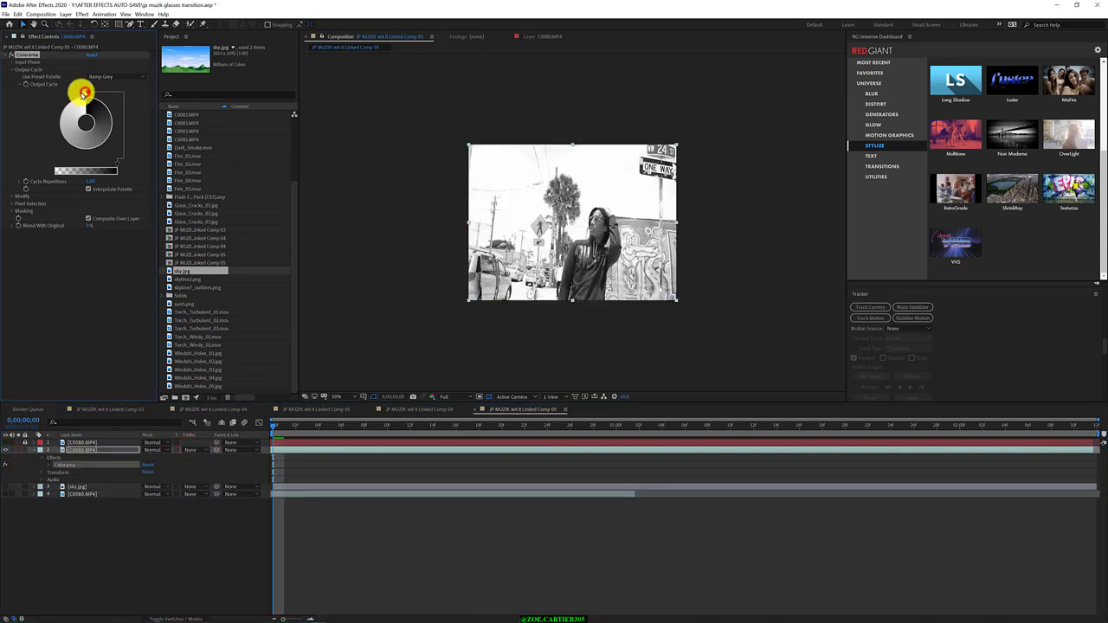
- Drag the Colorama output cycle markers for a harsh, solarised black-and-white street look
left_click_drag(85, 92, 47, 126)
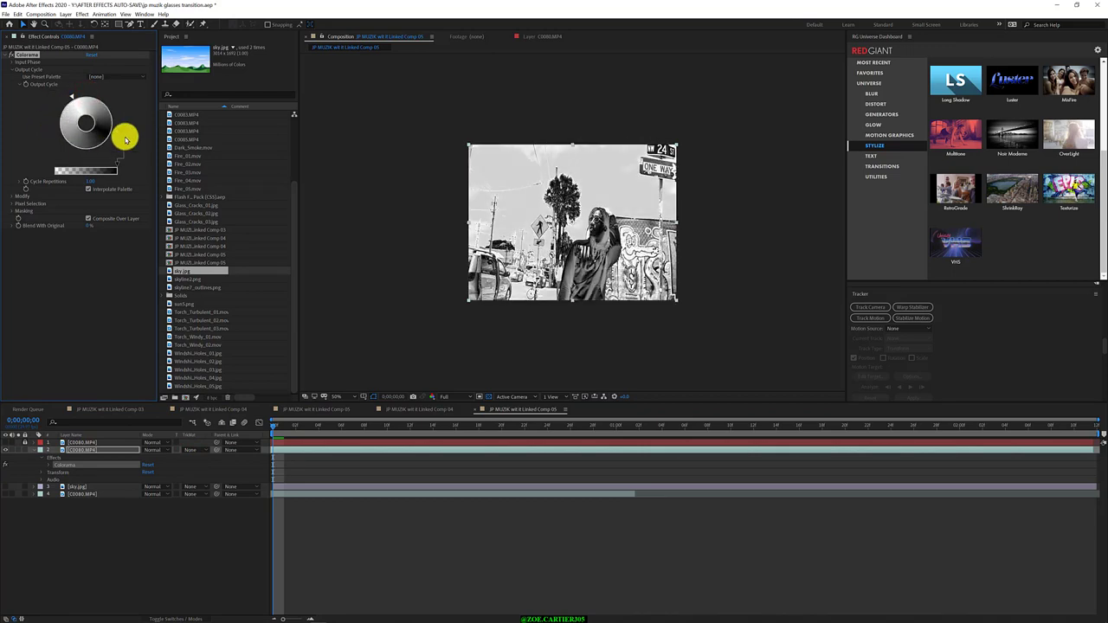
mouse_move(47, 127)
left_mouse_down()
mouse_move(102, 107)
mouse_move(60, 117)
mouse_move(87, 114)
left_mouse_up()
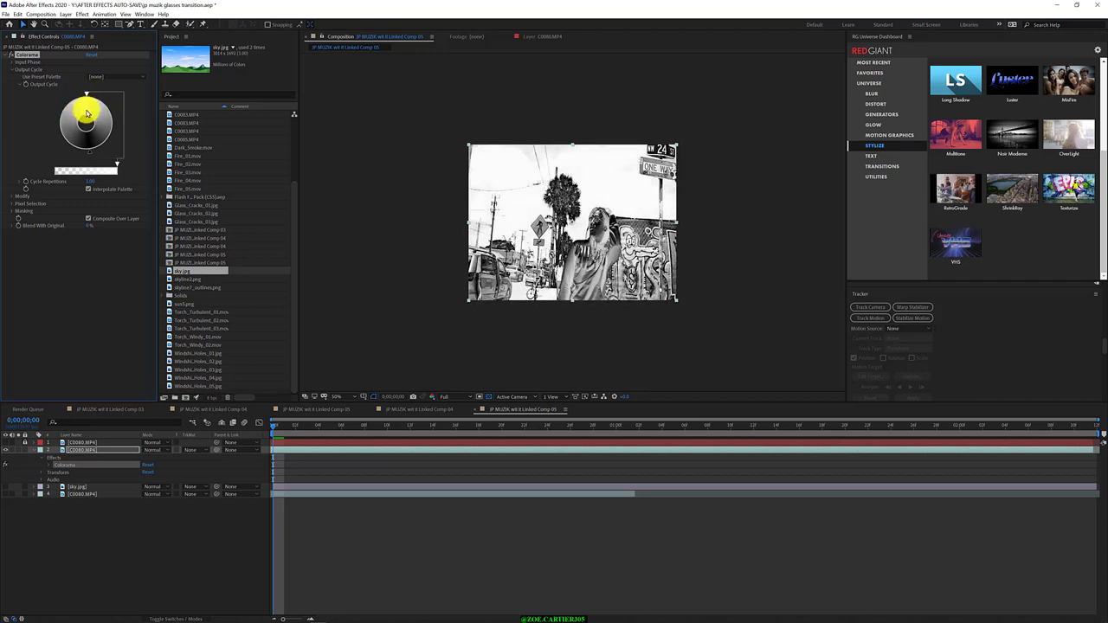
left_click(86, 486)
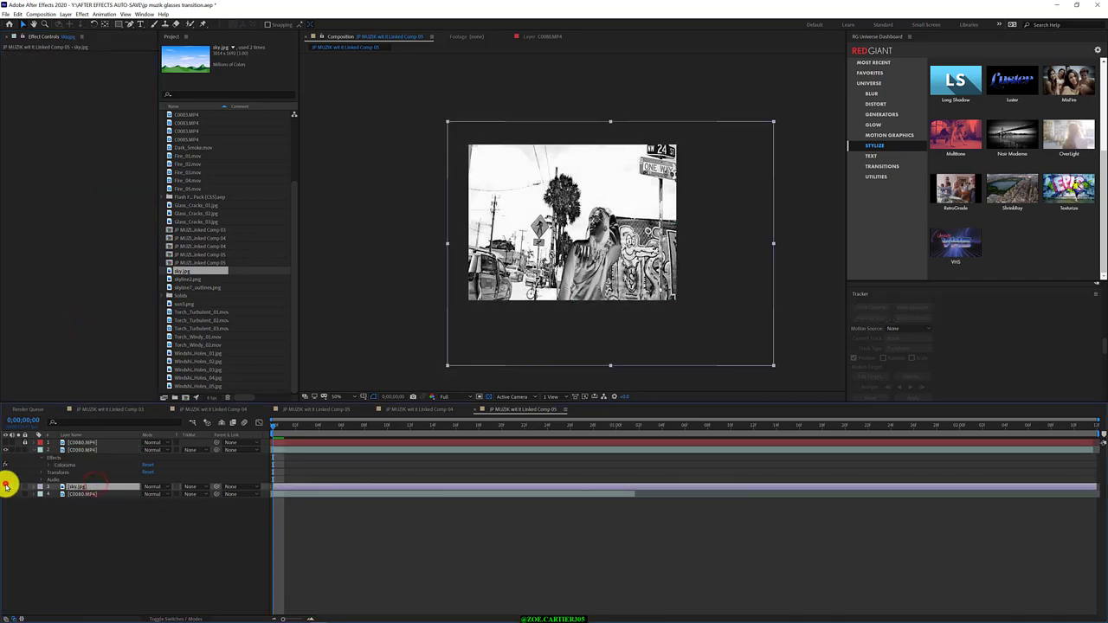
- Set sky.jpg's track matte to Luma Inverted Matte
left_click(191, 451)
left_click(191, 486)
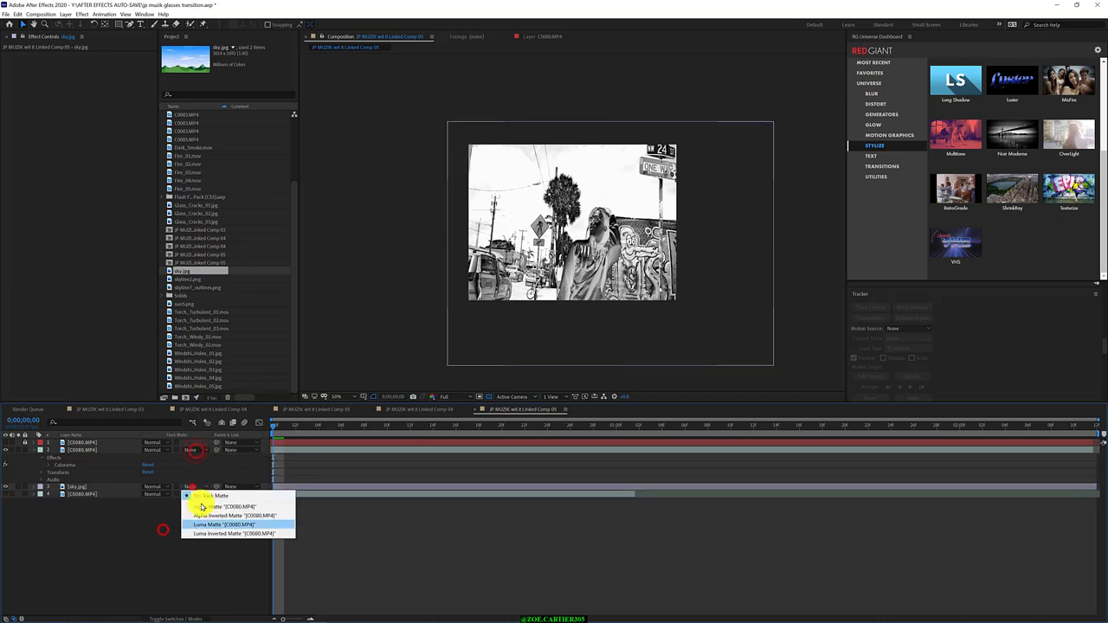
left_click(213, 518)
left_click(190, 487)
left_click(206, 523)
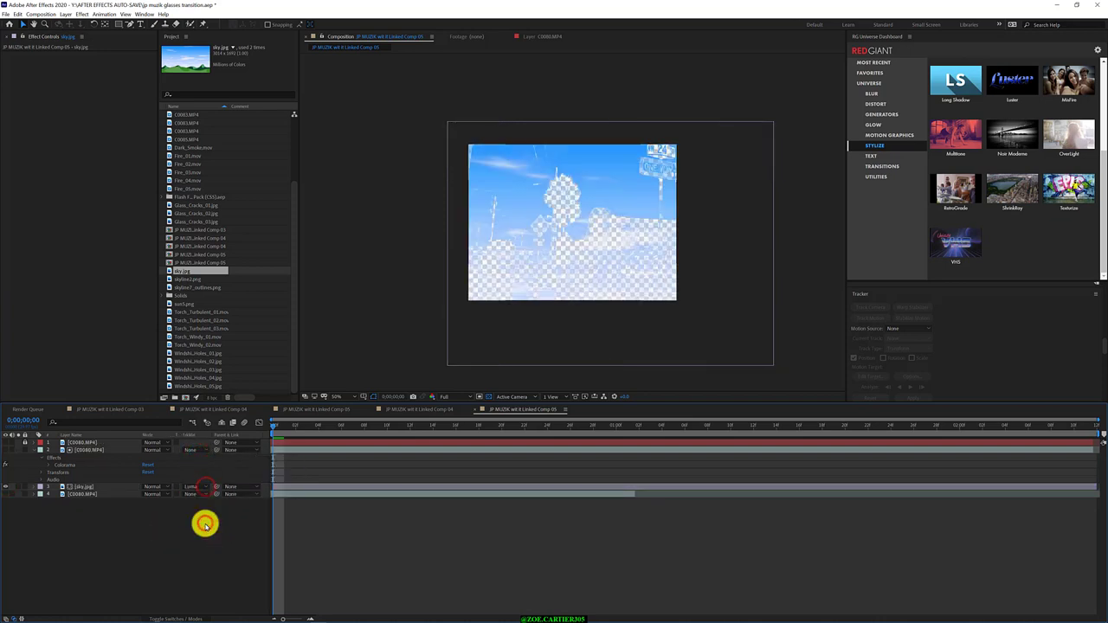
- Show layer 1 again with Mask 1 no longer inverted, and toggle layer 4's visibility
left_click(7, 443)
key("m")
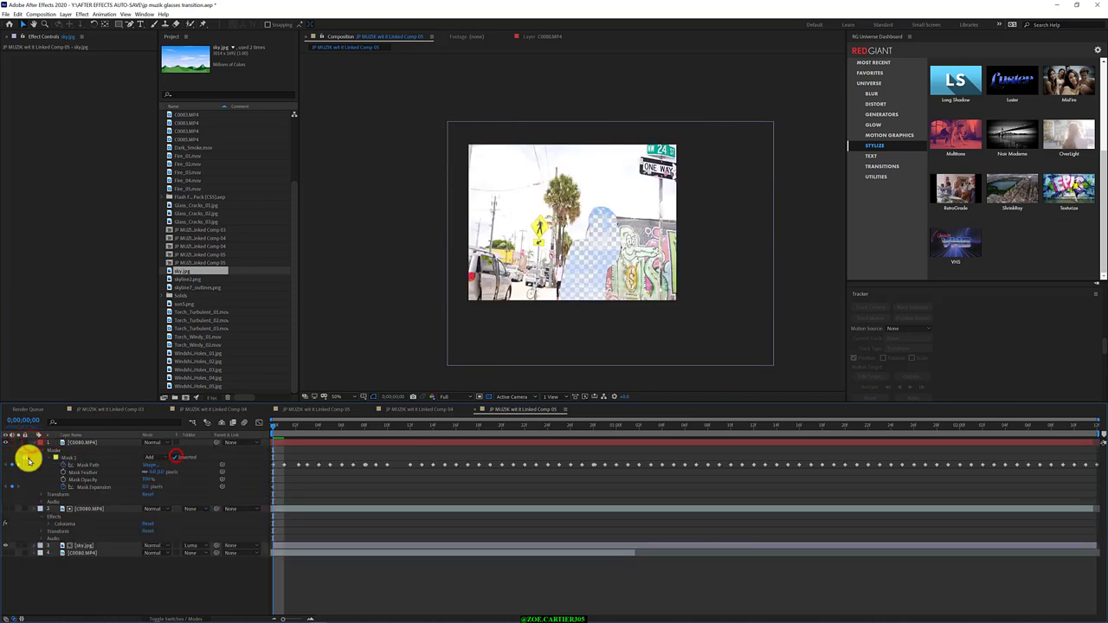
left_click(174, 457)
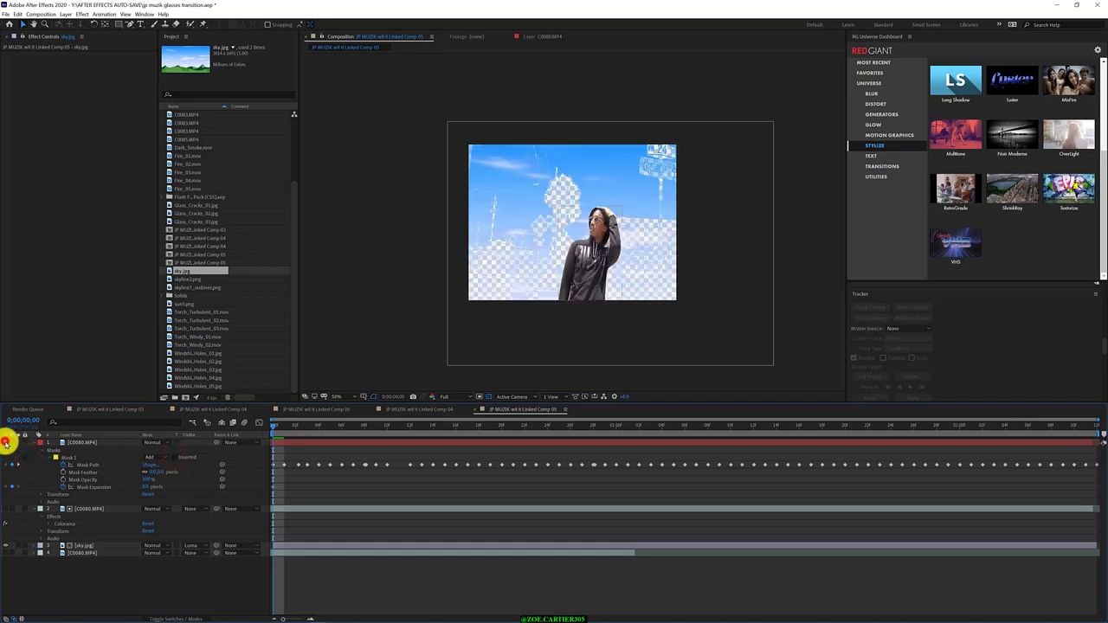
left_click(35, 443)
left_click(99, 486)
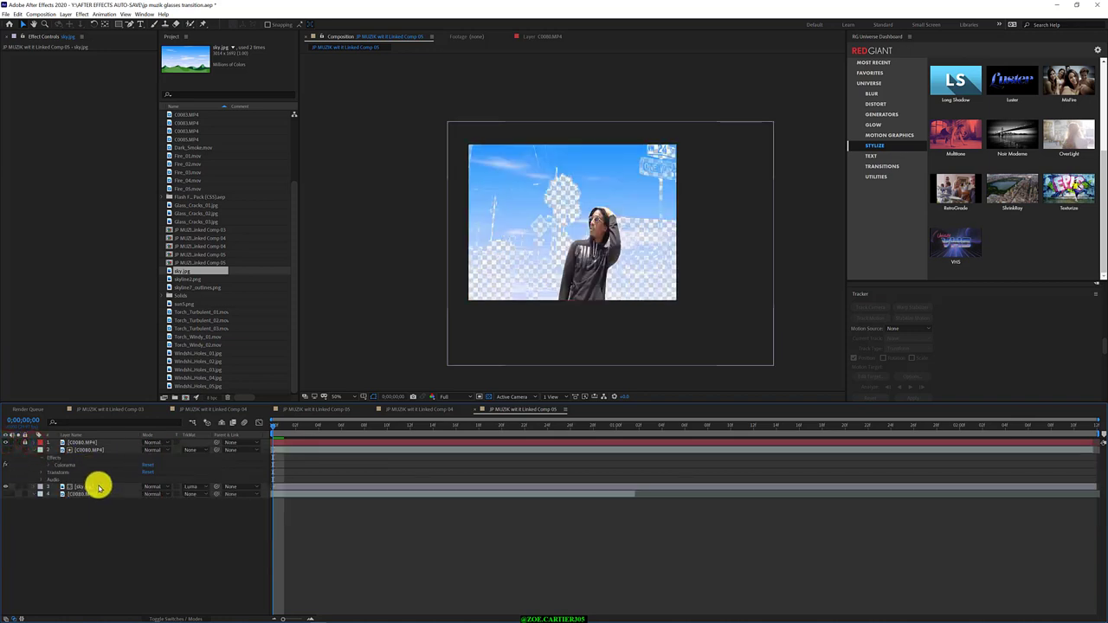
left_click(5, 494)
left_click(6, 494)
- Show layer 4 again and select the Colorama effect on layer 2
left_click(5, 494)
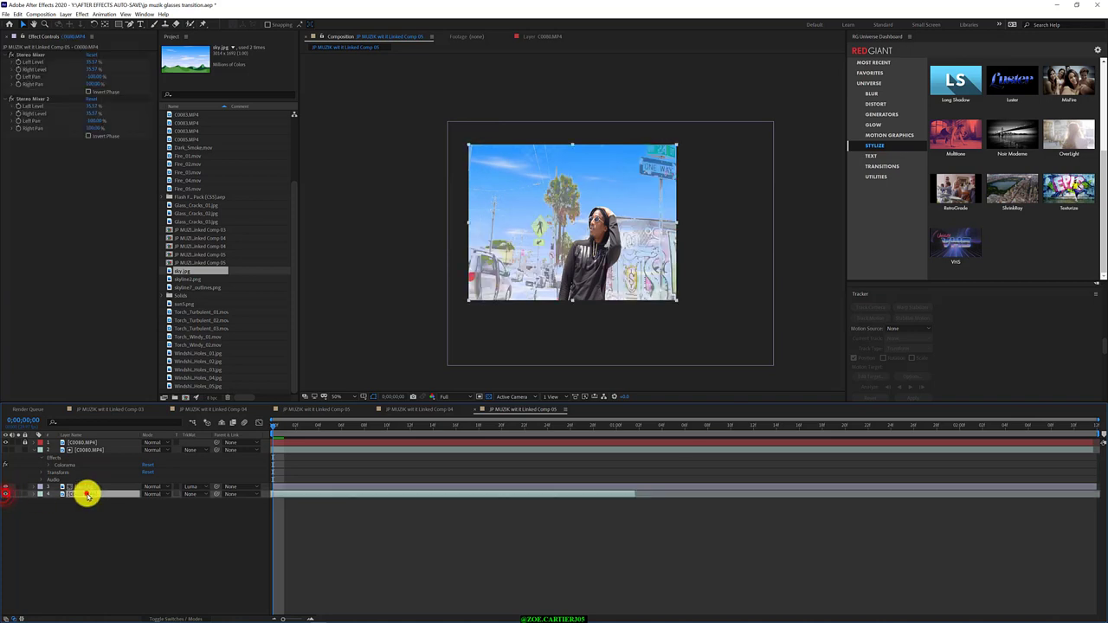
left_click(78, 494)
left_click(34, 497)
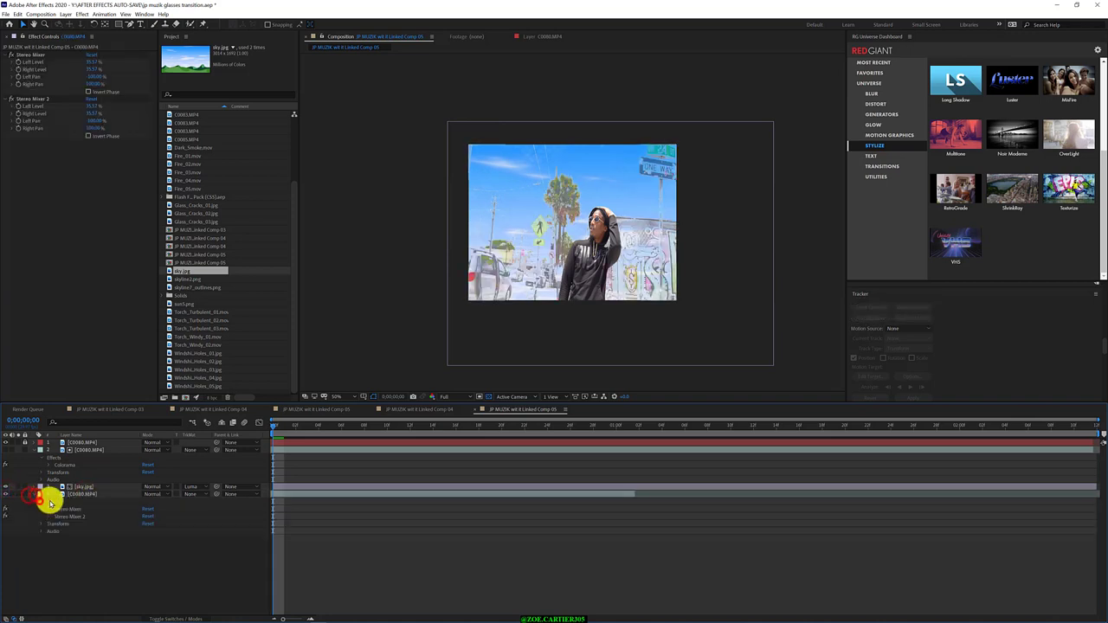
left_click(52, 496)
left_click(79, 488)
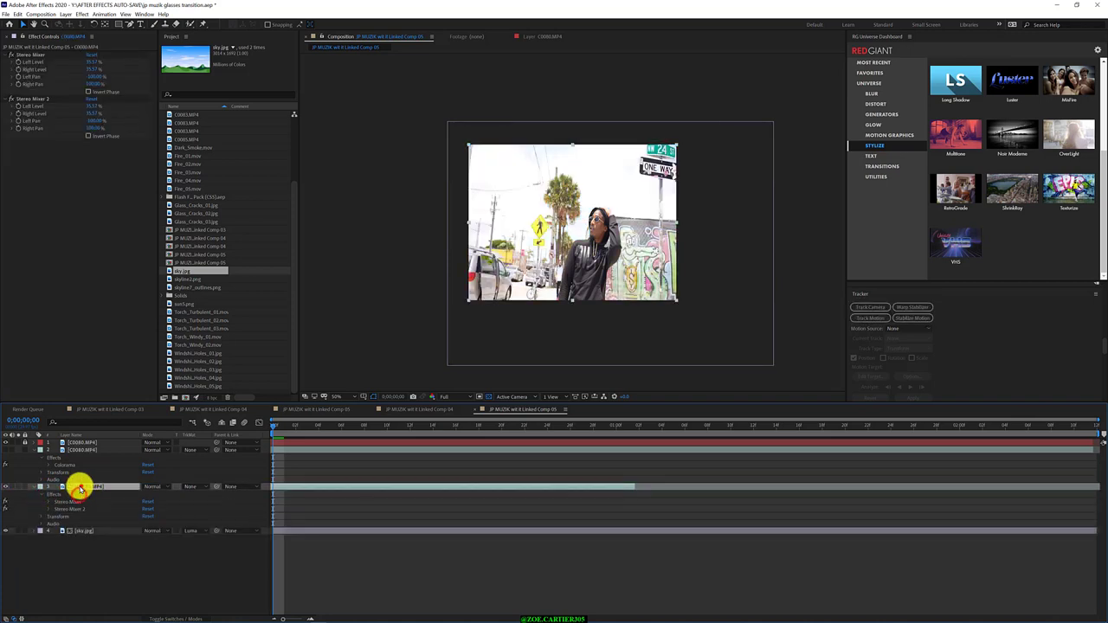
left_click(83, 449)
left_click(77, 521)
left_click(87, 450)
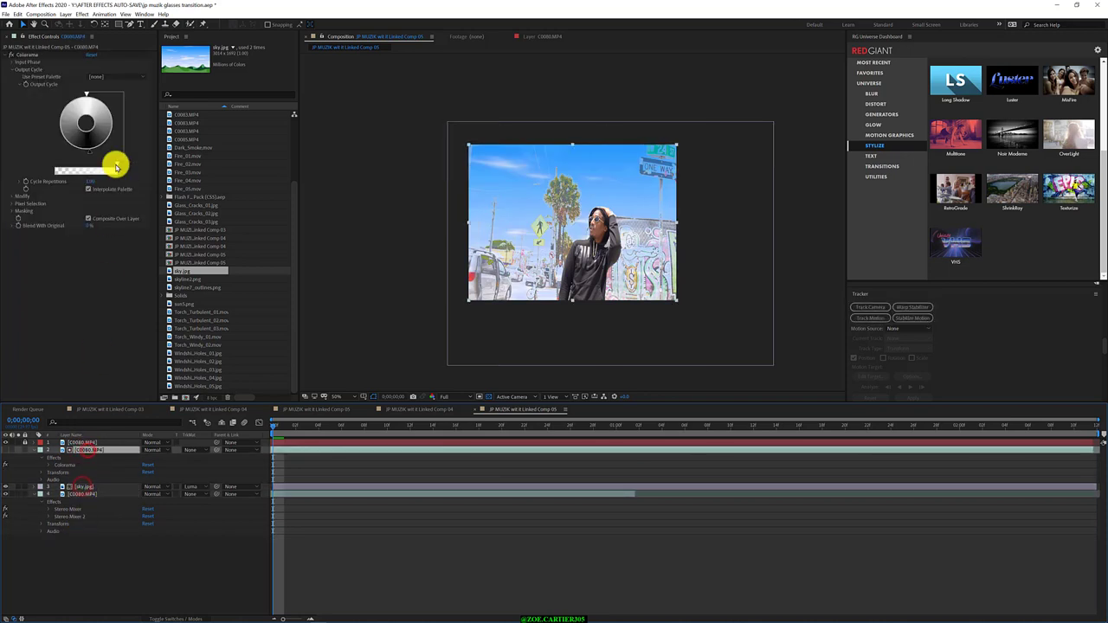
left_click(114, 164)
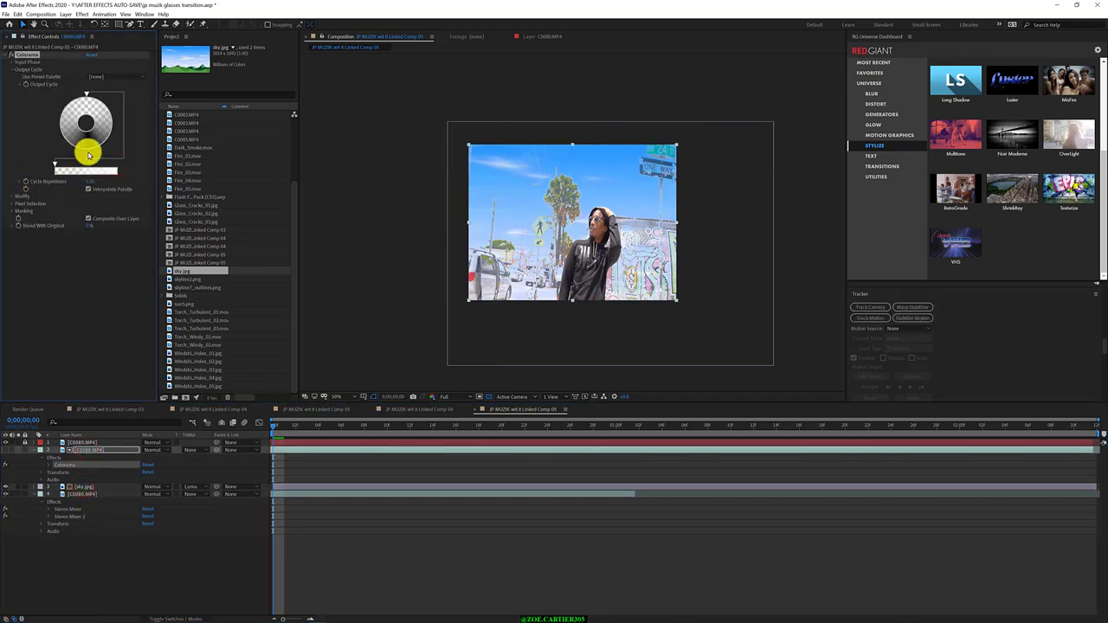
- Reshape and recolour layer 2's Colorama output cycle so the washed-out sky turns blue
mouse_move(97, 168)
left_mouse_down()
mouse_move(85, 144)
mouse_move(107, 144)
mouse_move(90, 96)
left_mouse_up()
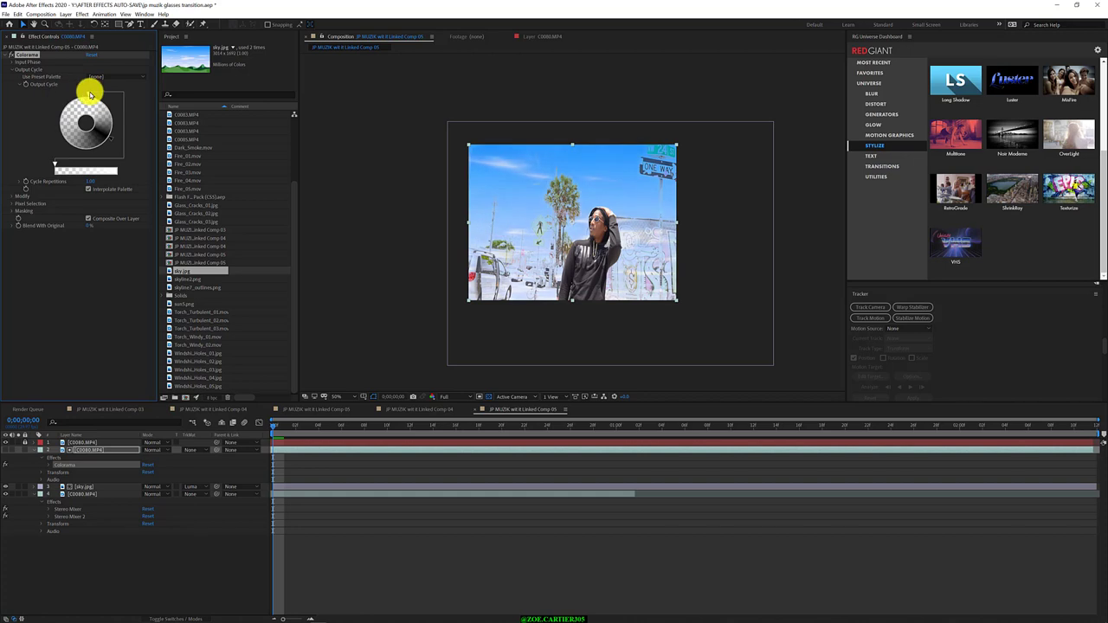
left_click_drag(58, 159, 120, 178)
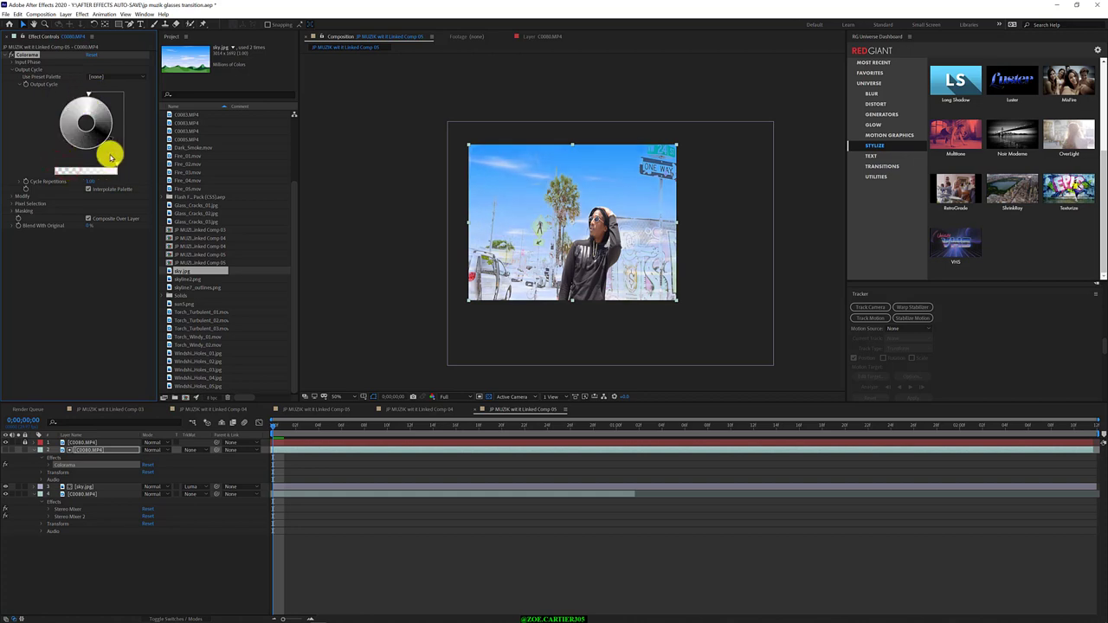
double_click(89, 93)
left_click(131, 25)
left_click(90, 92)
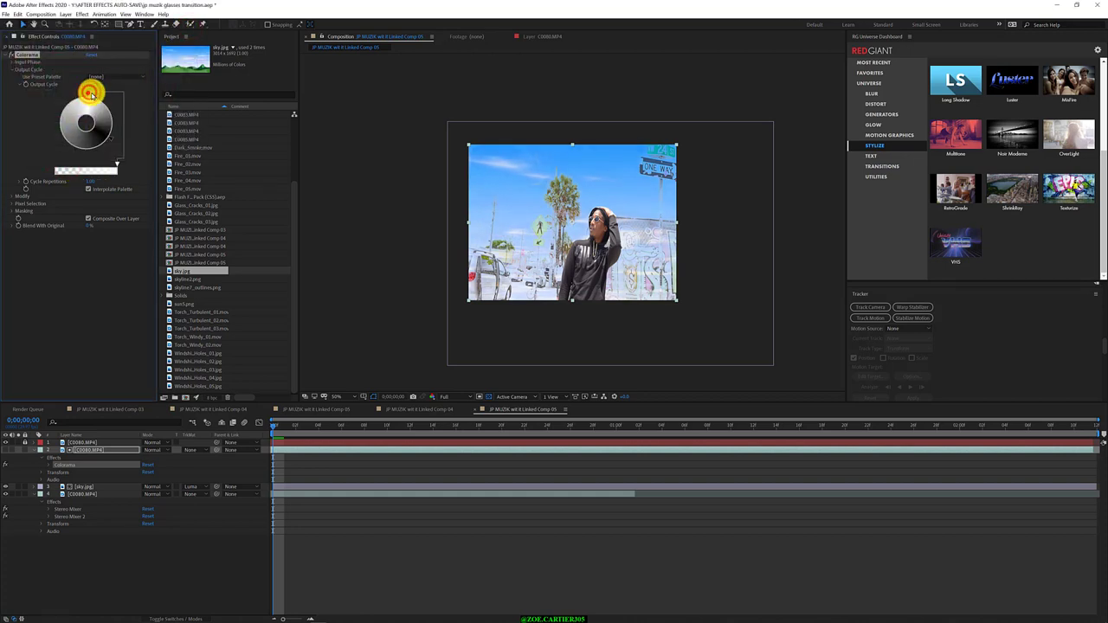
mouse_move(89, 92)
left_mouse_down()
mouse_move(81, 117)
mouse_move(91, 109)
left_mouse_up()
- Set layer 4's C0080.MP4 blend mode to Darken
left_click(102, 451)
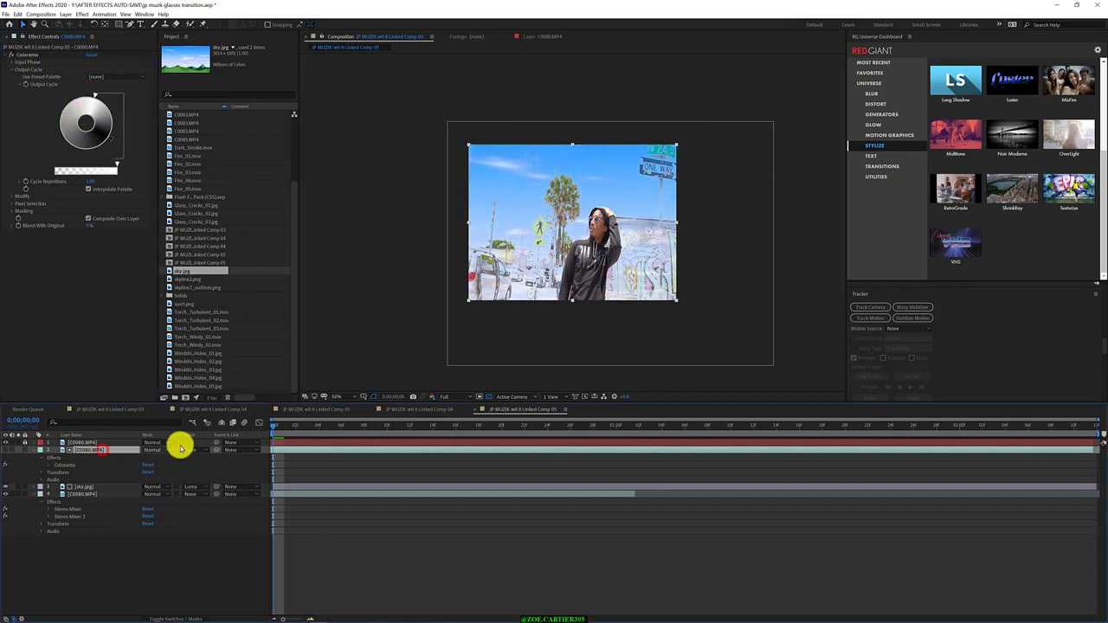
left_click(5, 495)
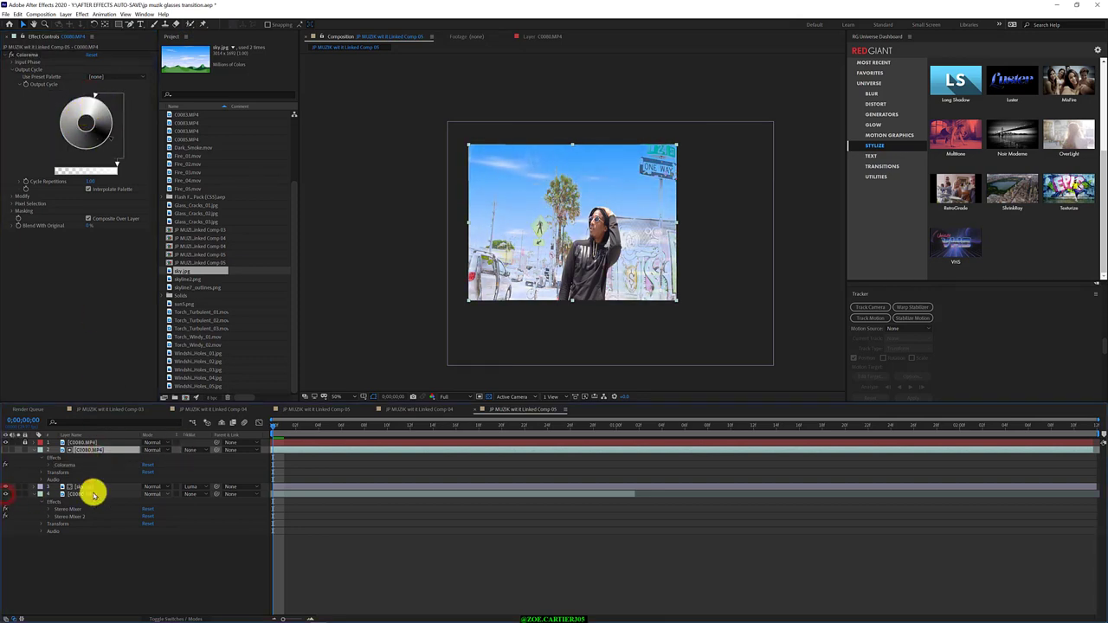
left_click(152, 495)
left_click(165, 168)
left_click(161, 494)
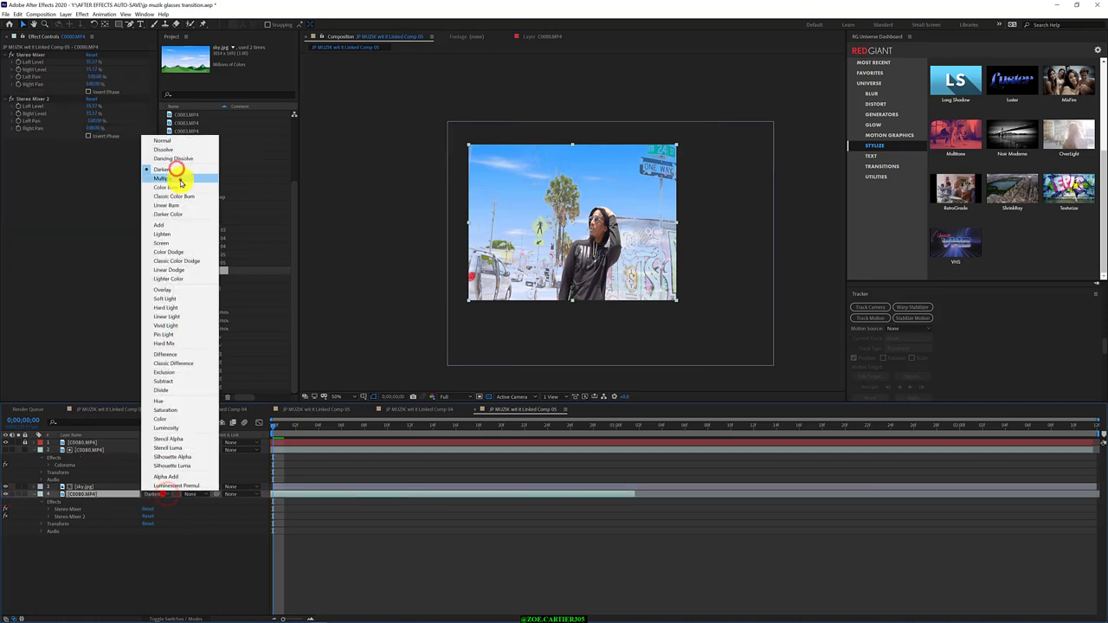
- Return layer 4 to Normal and set sky.jpg's blend mode to Darken
left_click(158, 493)
left_click(115, 490)
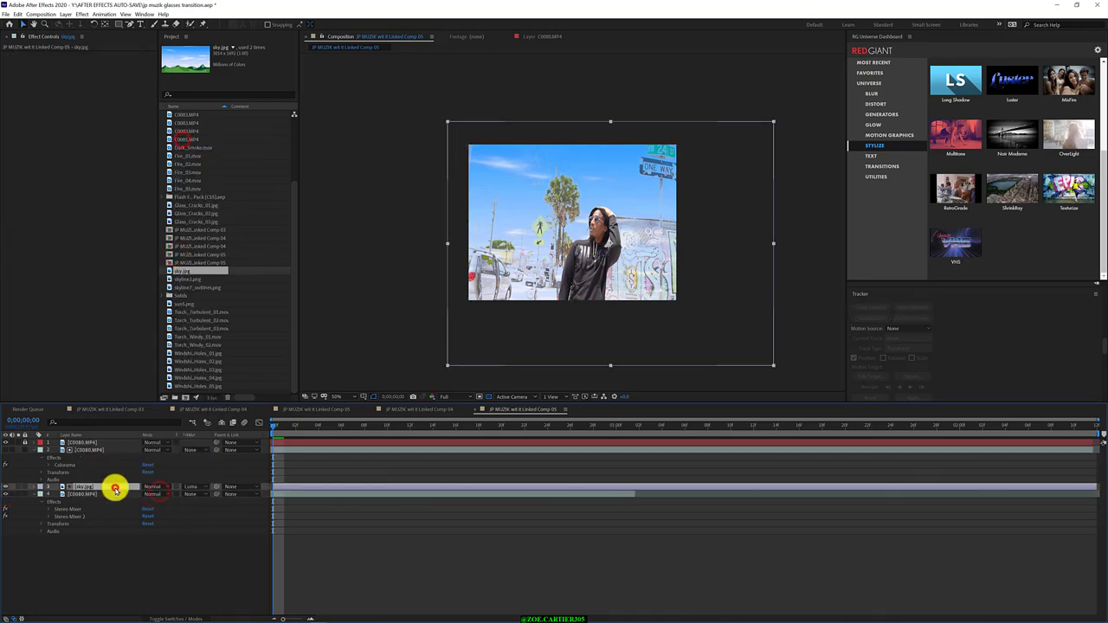
left_click(152, 486)
left_click(164, 159)
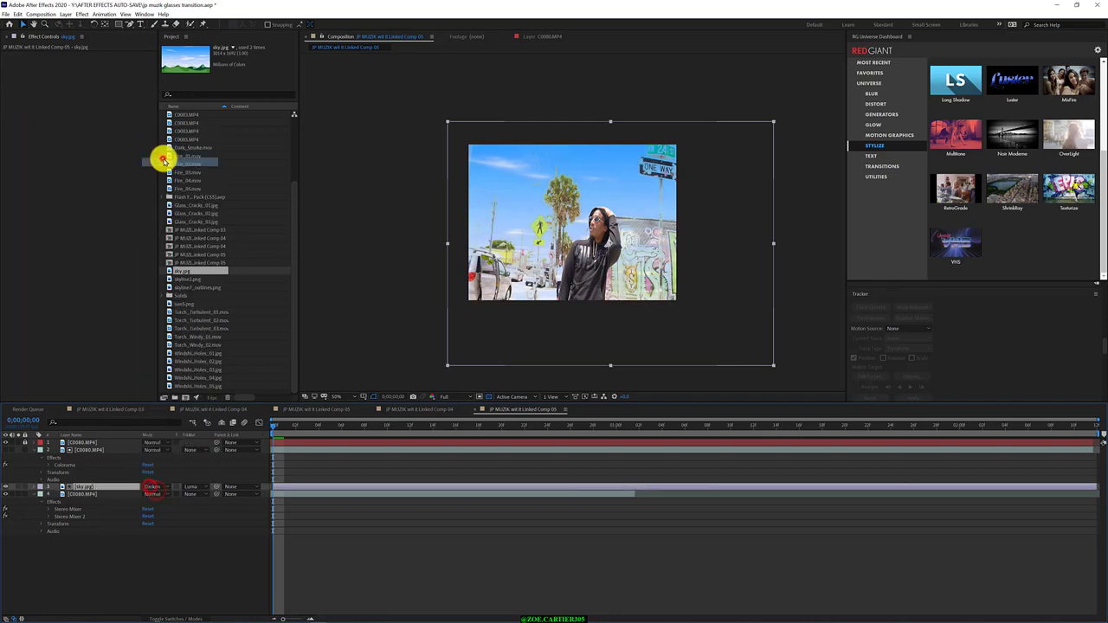
- Preview the composite, then move the playhead back to the opening frames
key("space")
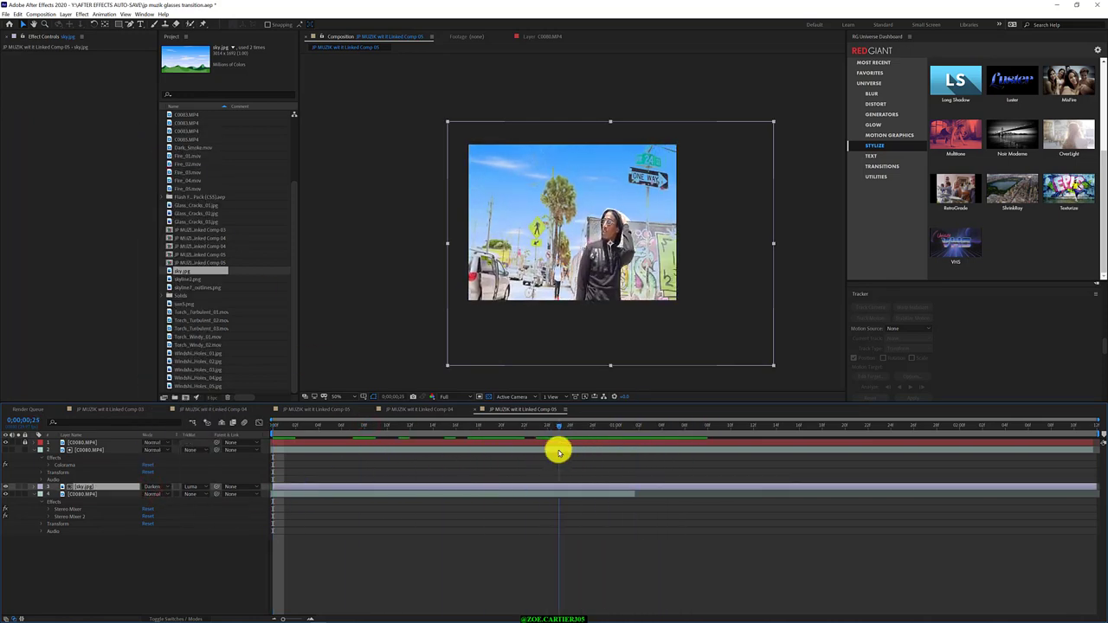
left_click(626, 425)
left_click(633, 494)
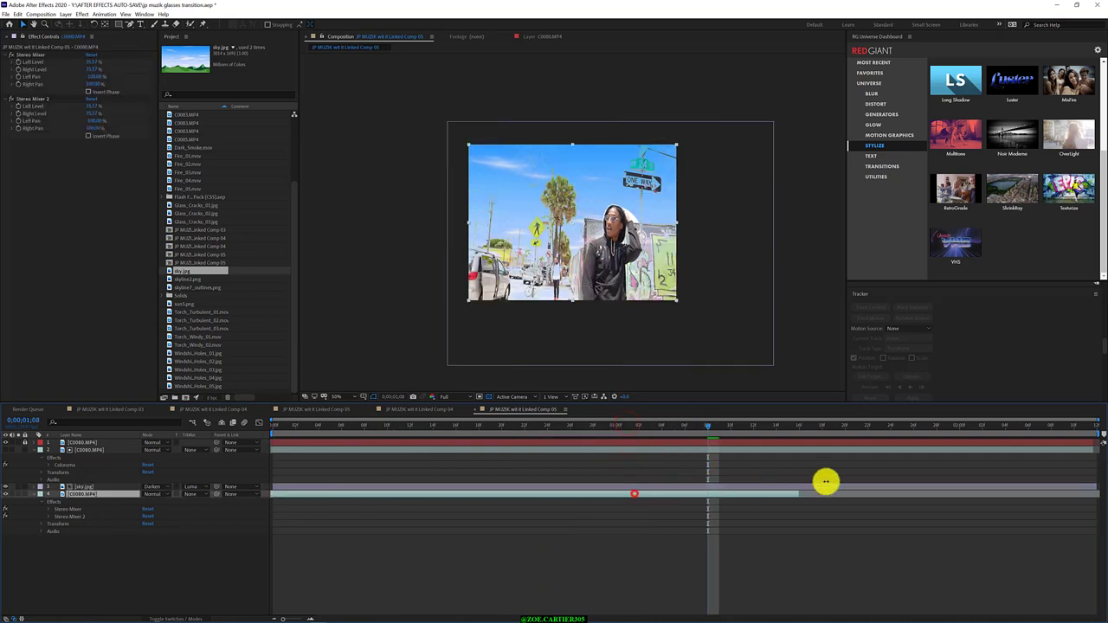
mouse_move(707, 427)
left_mouse_down()
mouse_move(378, 430)
mouse_move(948, 450)
mouse_move(210, 481)
left_mouse_up()
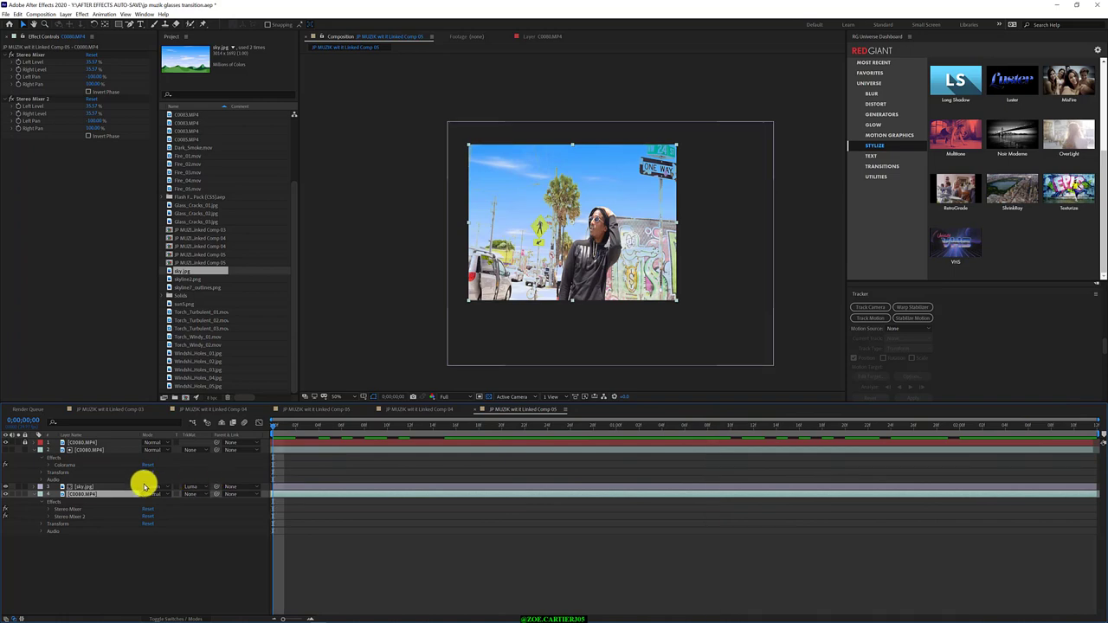
- Try blend modes on sky.jpg such as Saturation, Classic Difference and Color Dodge, landing on Darker Color
left_click(145, 487)
left_click(149, 486)
left_click(174, 404)
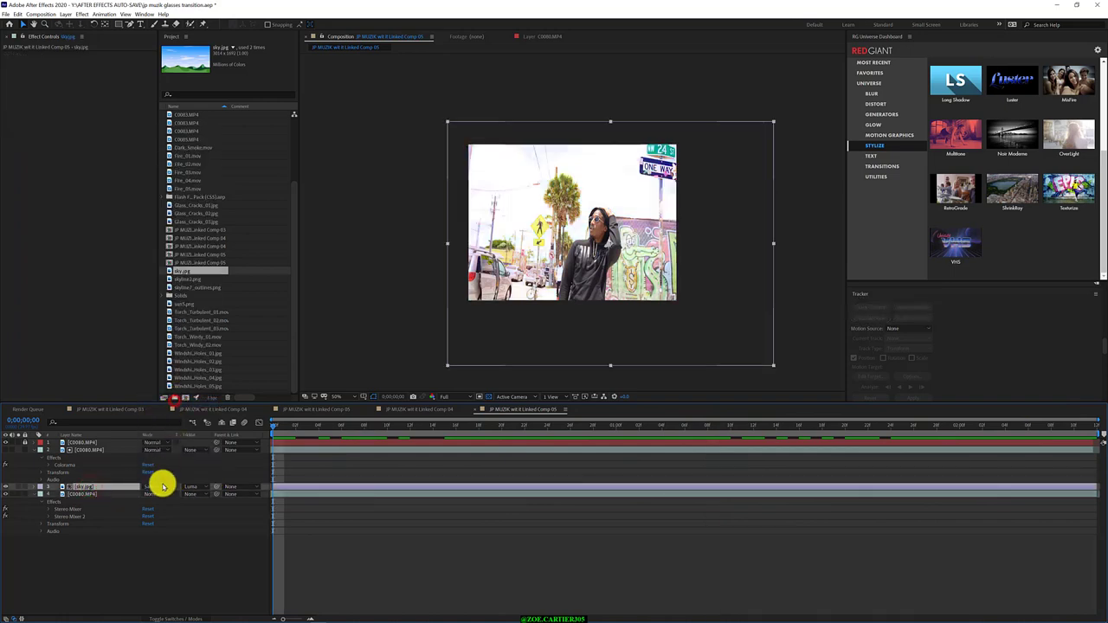
left_click(154, 487)
left_click(179, 396)
left_click(154, 487)
left_click(161, 473)
left_click(158, 489)
left_click(161, 133)
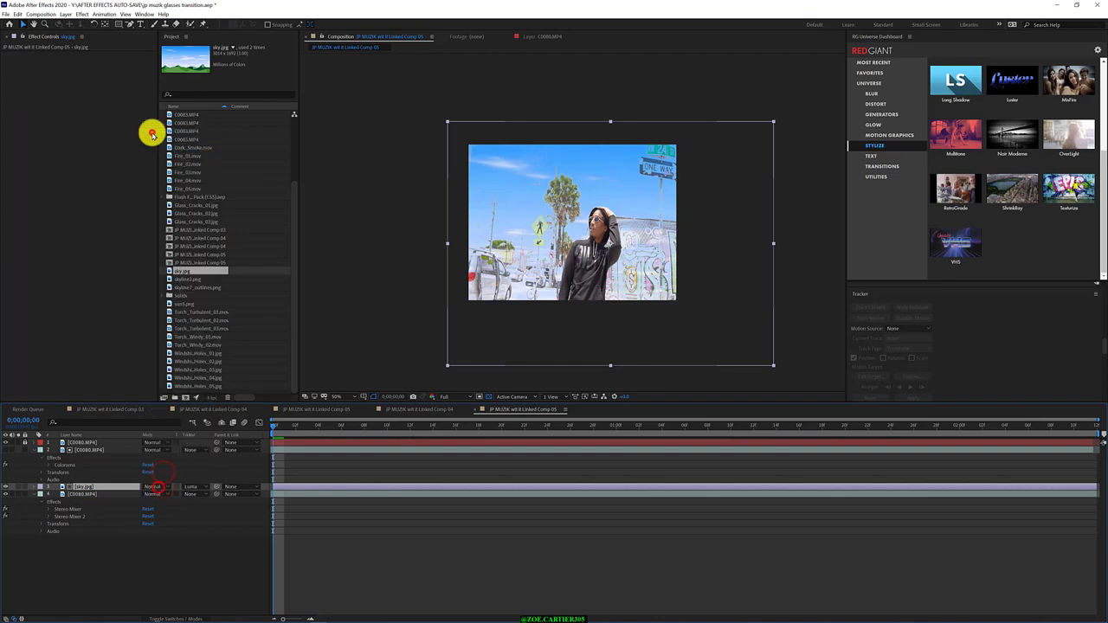
left_click(154, 486)
left_click(175, 356)
left_click(160, 486)
left_click(168, 245)
left_click(156, 489)
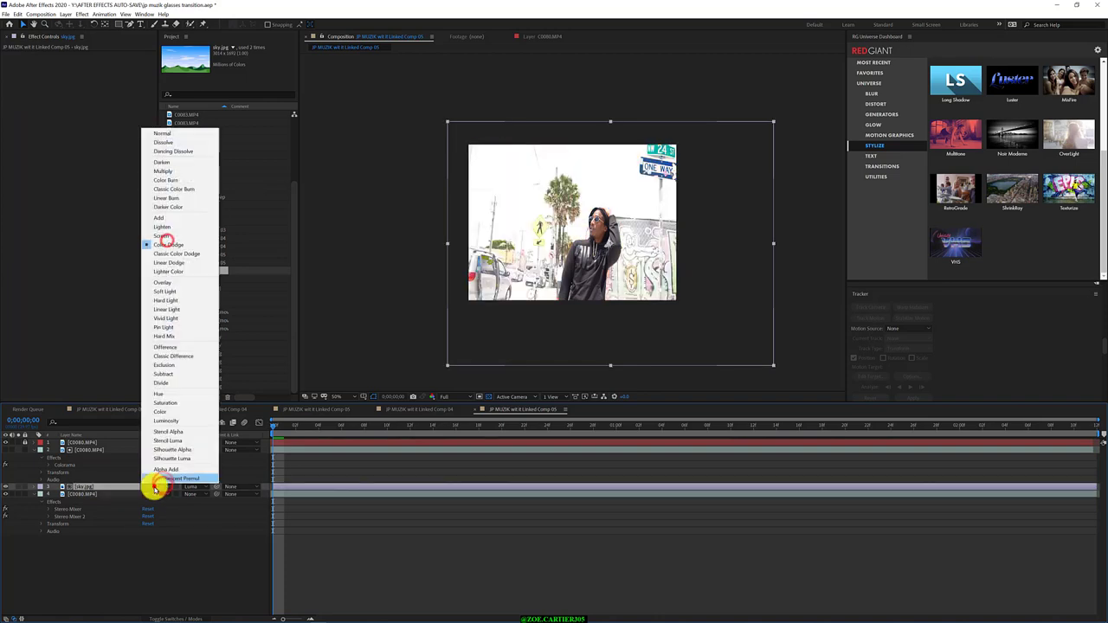
left_click(179, 209)
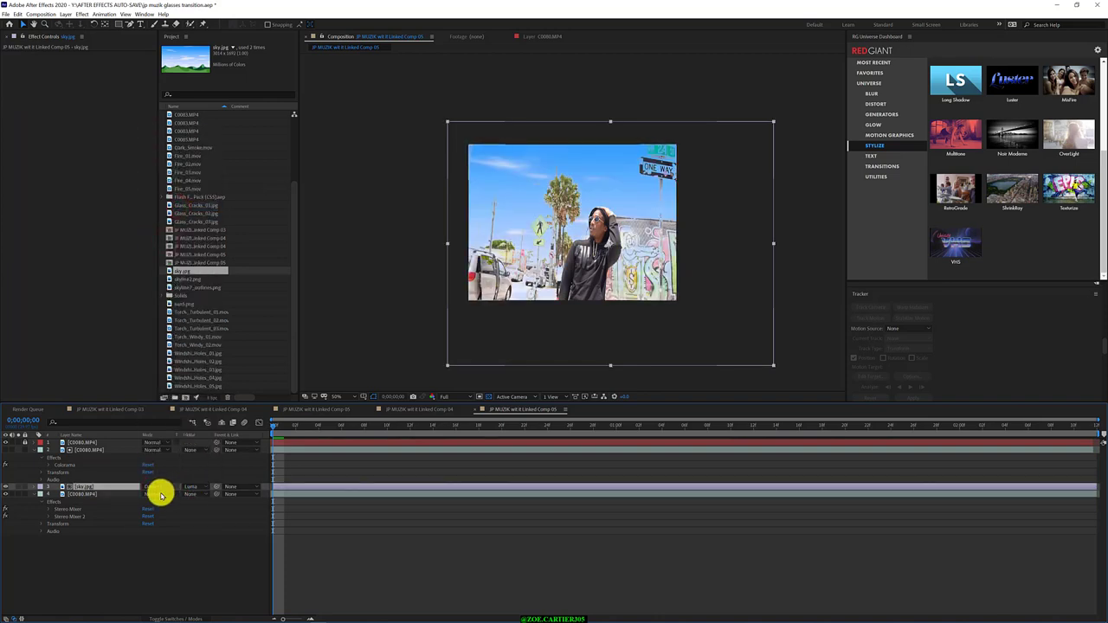
- Compare different track mattes on sky.jpg, keeping Luma Matte
left_click(192, 488)
left_click(198, 534)
left_click(195, 489)
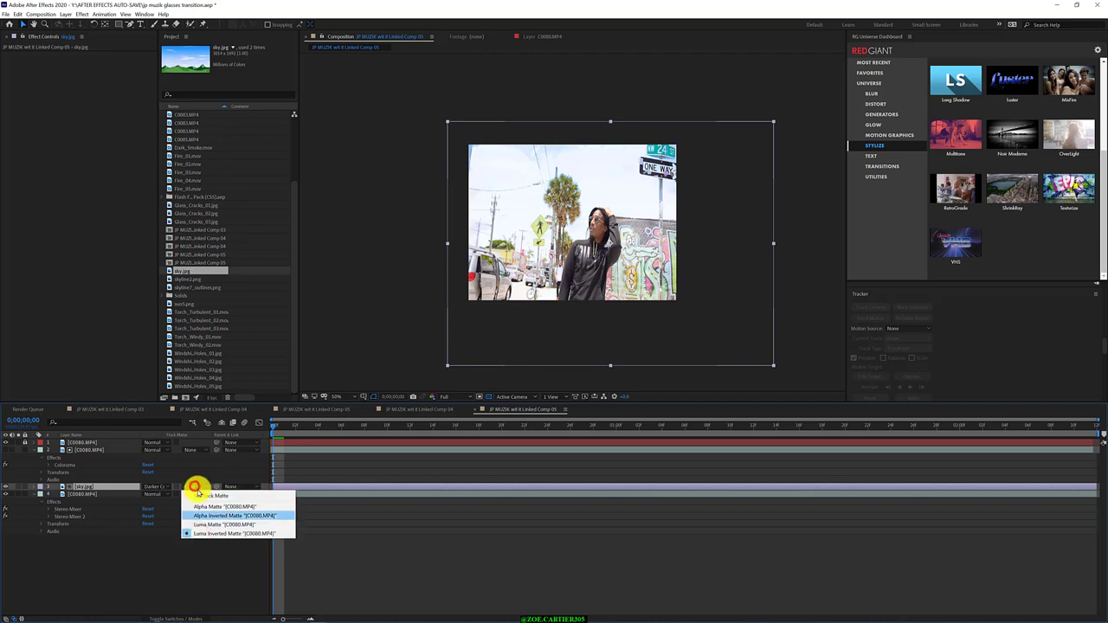
left_click(194, 494)
left_click(192, 487)
left_click(196, 513)
left_click(192, 488)
left_click(194, 494)
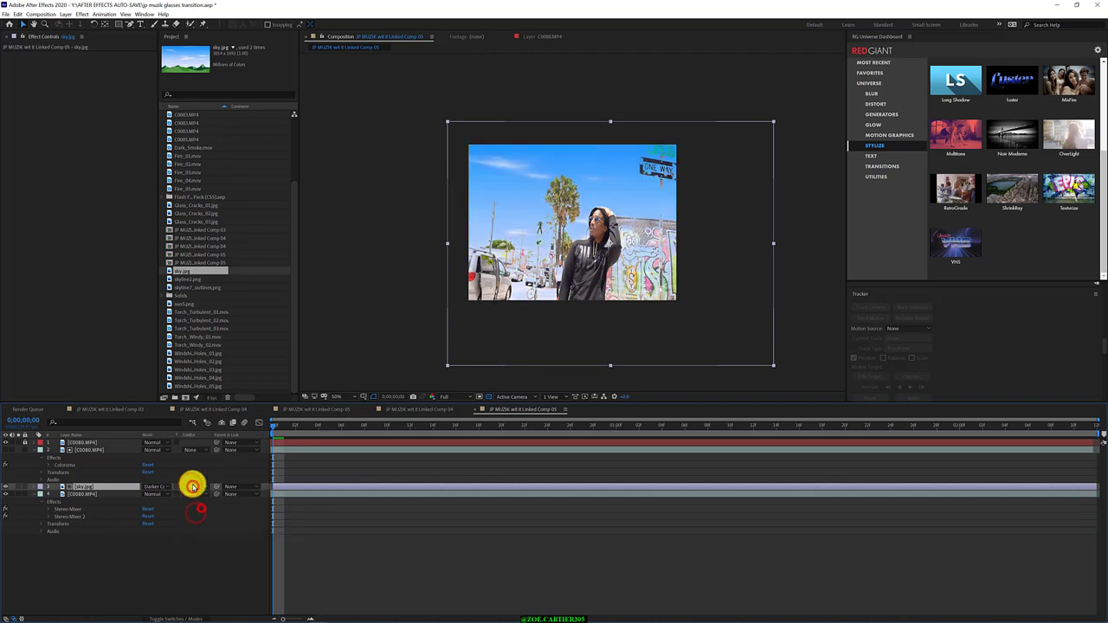
left_click(193, 487)
left_click(198, 523)
left_click(192, 488)
left_click(192, 530)
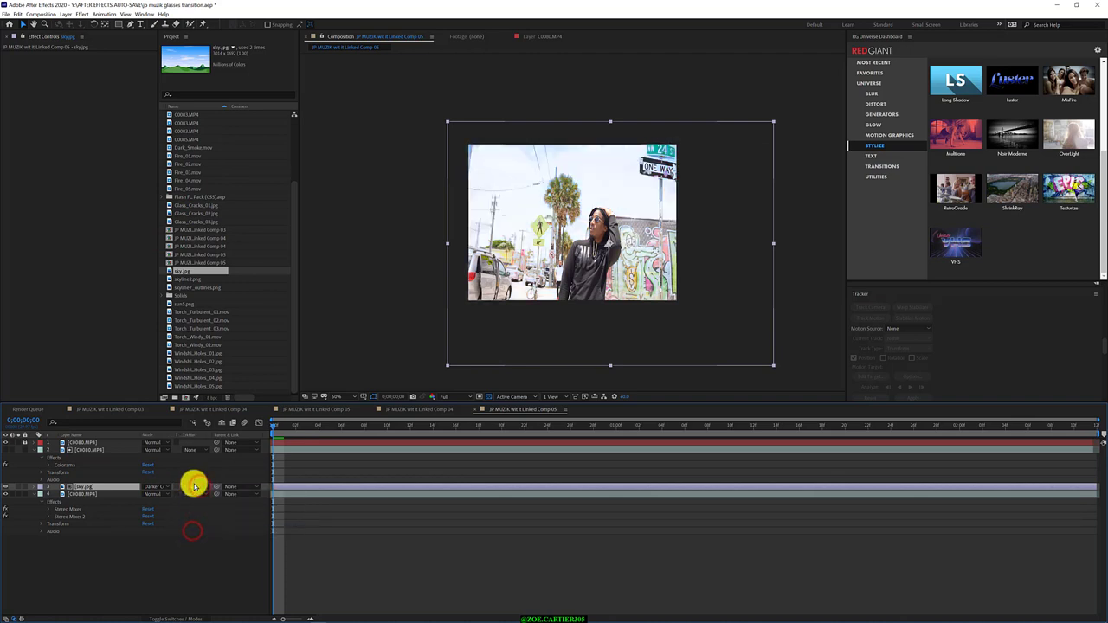
left_click(194, 487)
left_click(153, 487)
- Reset sky.jpg to Normal, then try more blend modes such as Divide
left_click(165, 130)
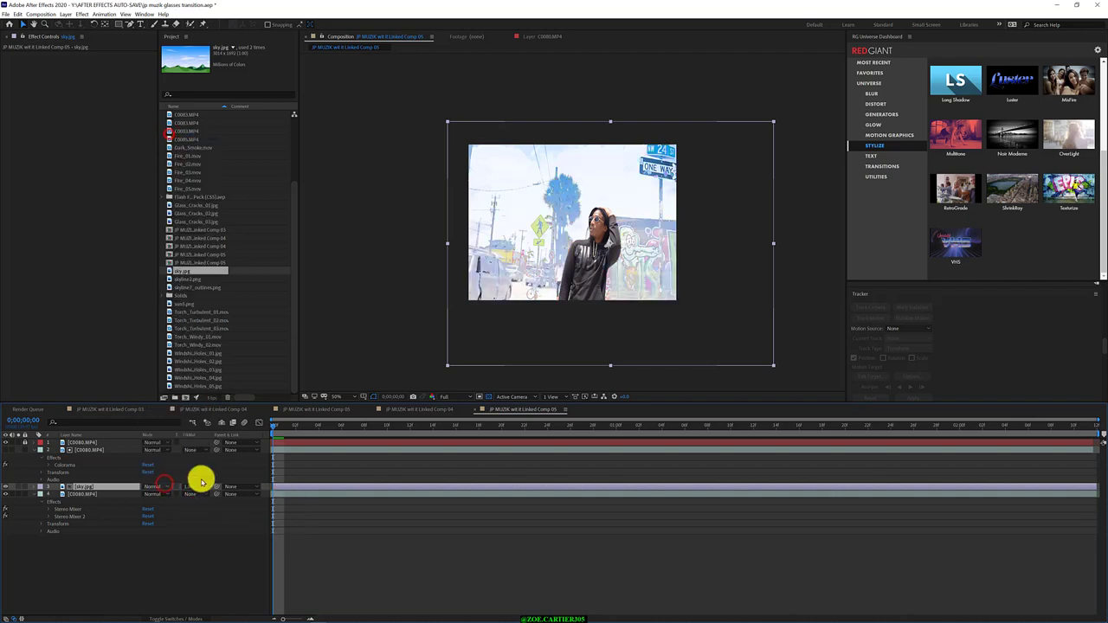
left_click(198, 484)
left_click(197, 525)
left_click(153, 487)
left_click(173, 365)
left_click(152, 487)
left_click(161, 383)
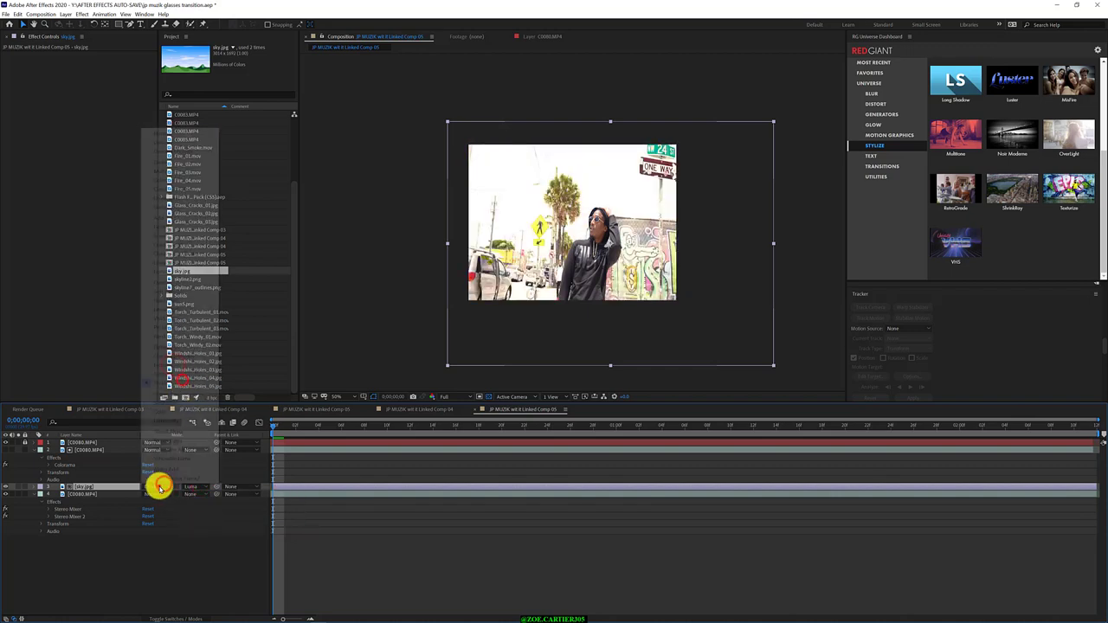
left_click(153, 486)
left_click(179, 427)
left_click(153, 486)
left_click(186, 322)
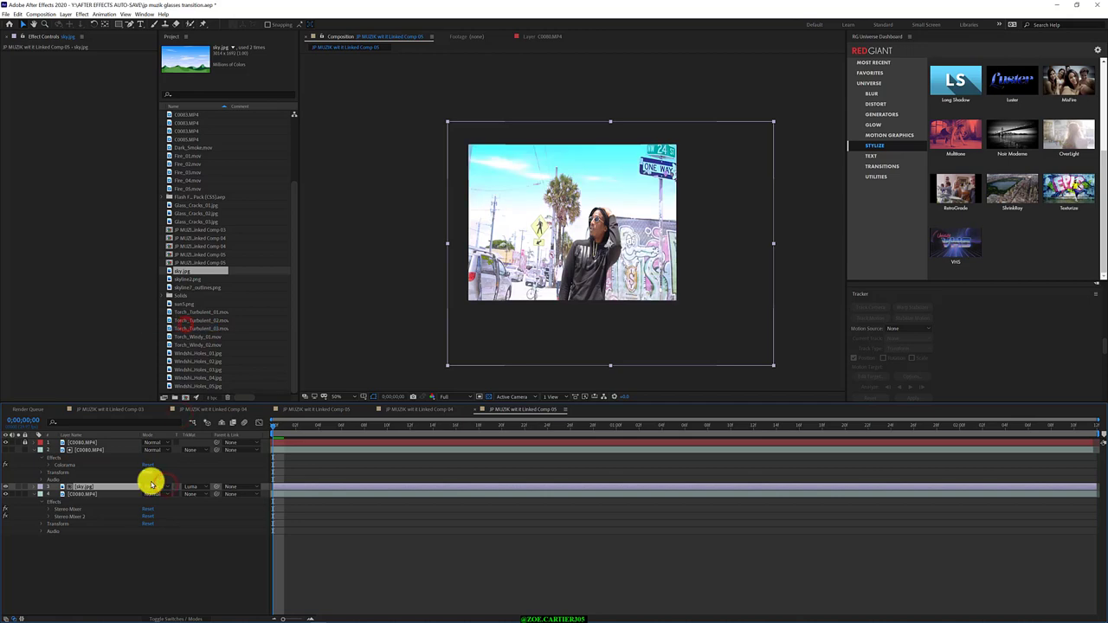
- Try Pin Light and Lighter Color on sky.jpg, finishing on Darker Color
left_click(173, 488)
left_click(181, 297)
left_click(168, 483)
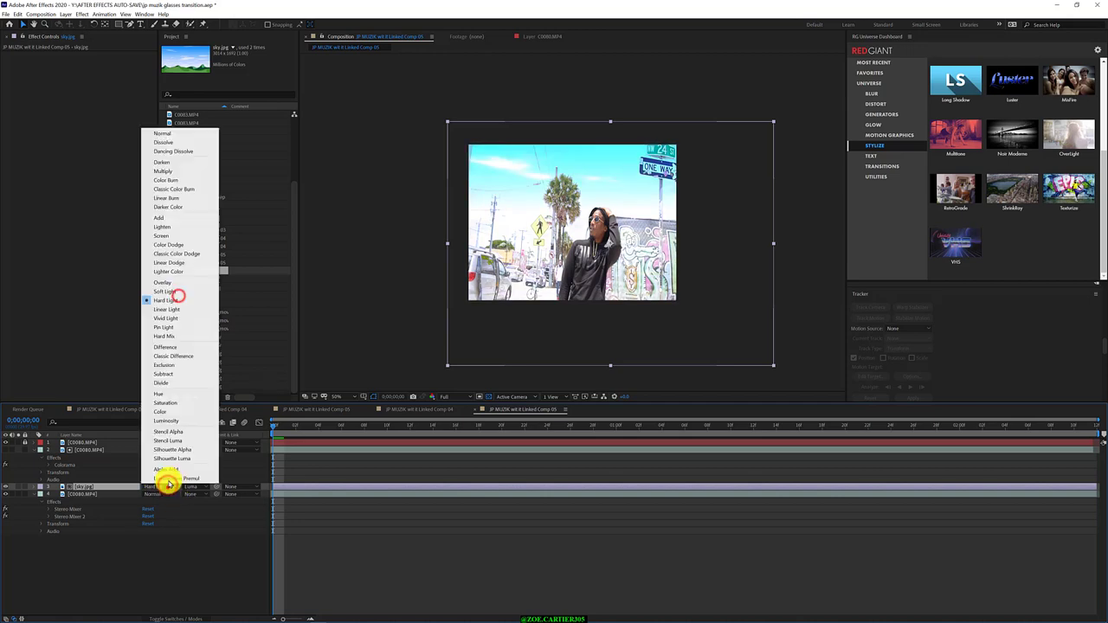
left_click(164, 485)
left_click(164, 485)
left_click(177, 275)
left_click(152, 487)
left_click(178, 230)
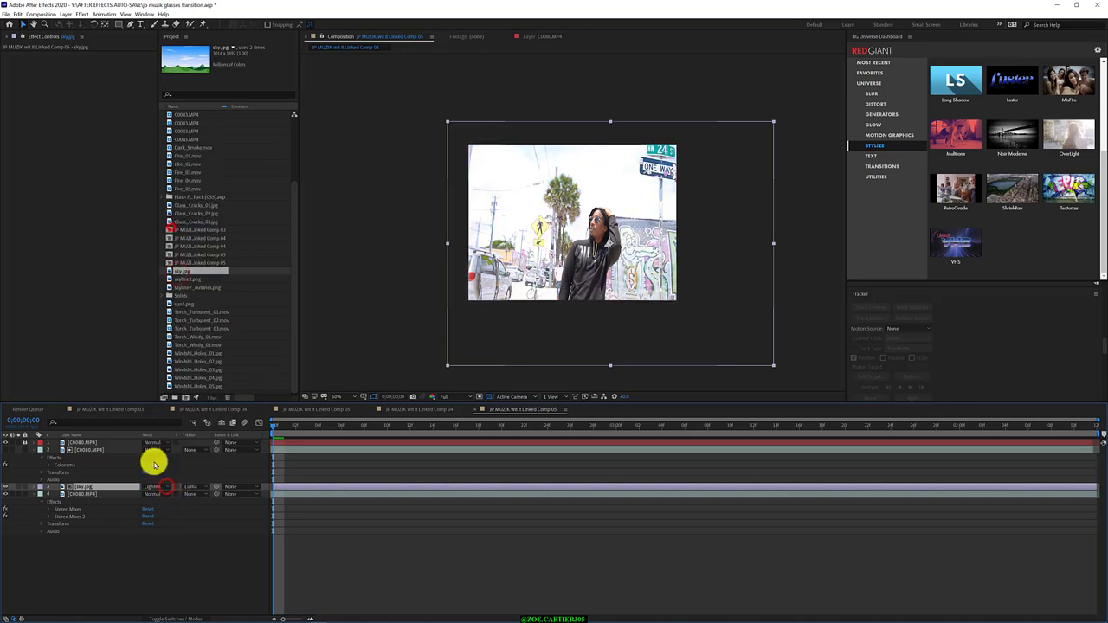
left_click(153, 486)
left_click(182, 217)
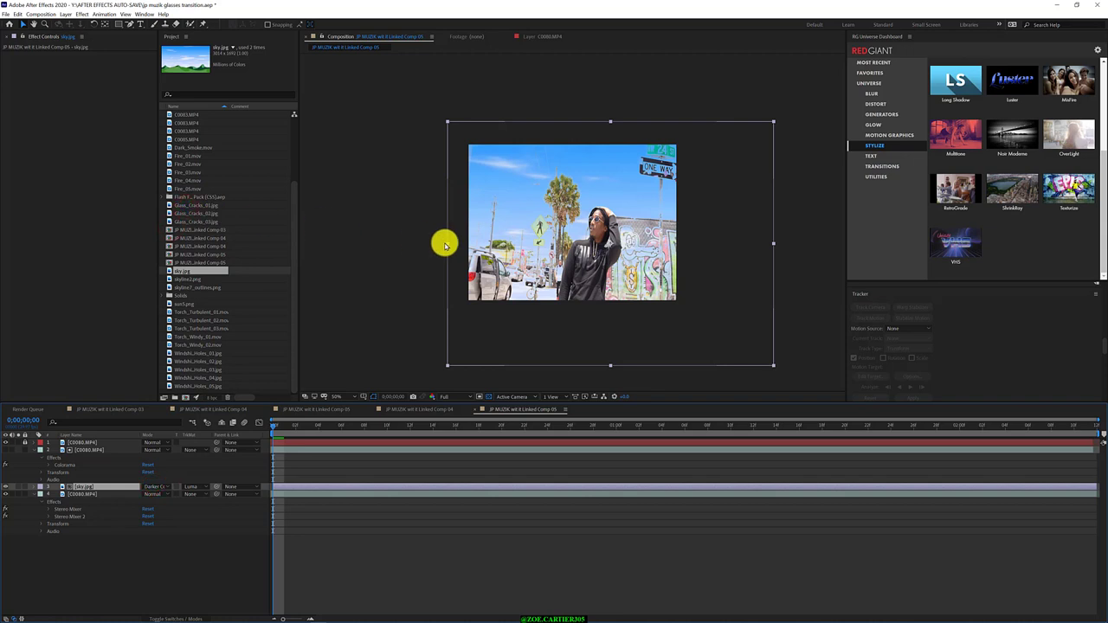
- Try Luma Inverted and no track matte on layer 2, settling back on Luma Matte
left_click(88, 450)
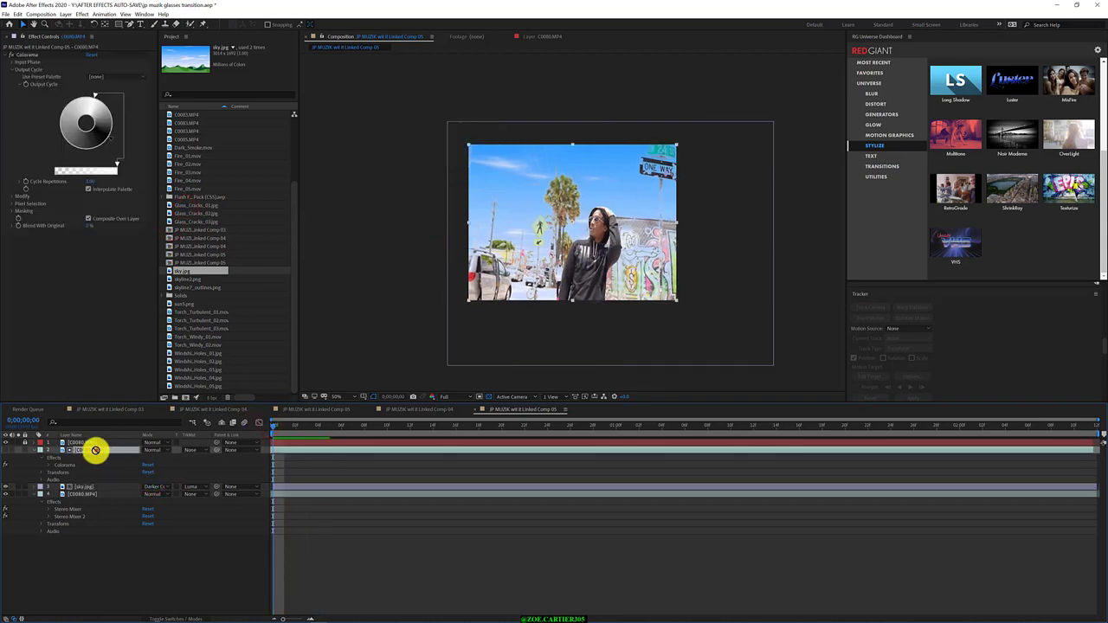
left_click(195, 450)
left_click(208, 502)
left_click(193, 447)
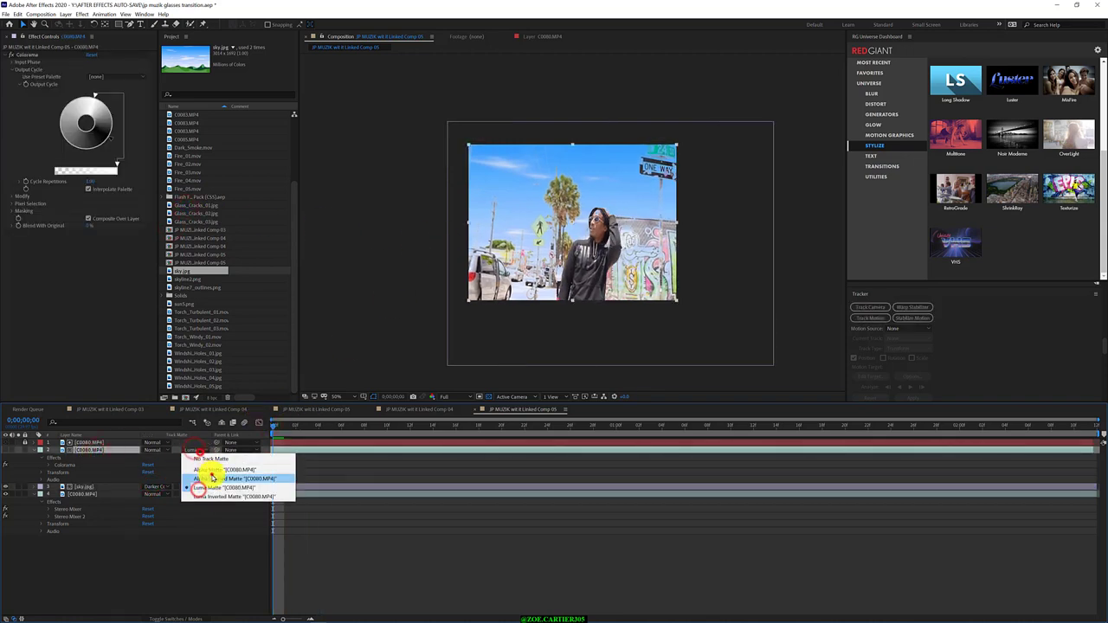
left_click(211, 474)
left_click(202, 448)
left_click(206, 460)
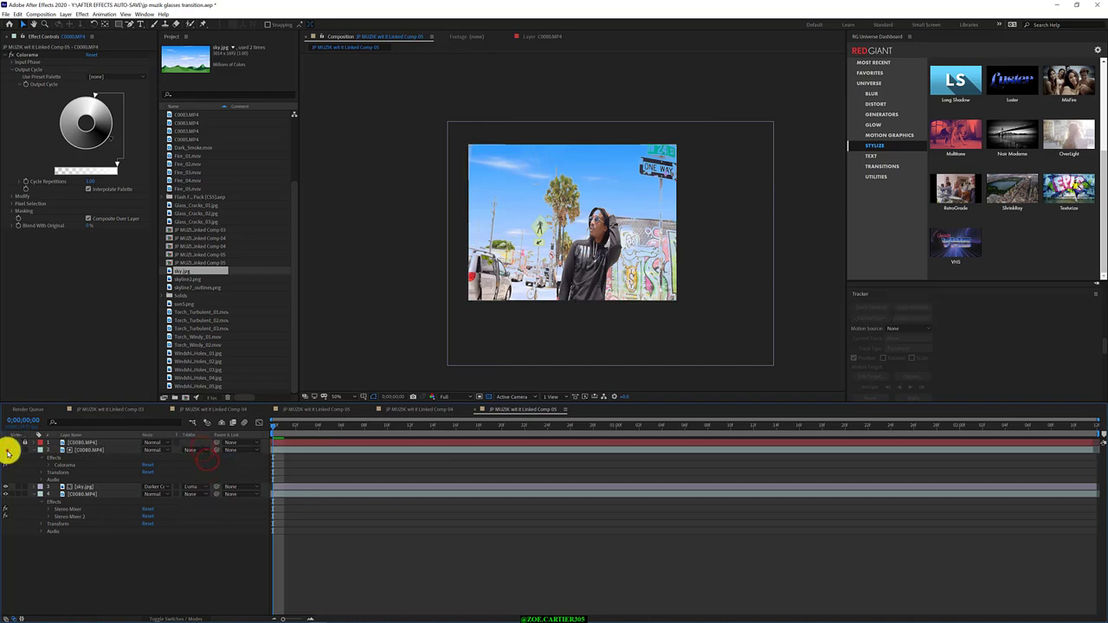
left_click(7, 452)
left_click(195, 450)
left_click(208, 487)
left_click(196, 448)
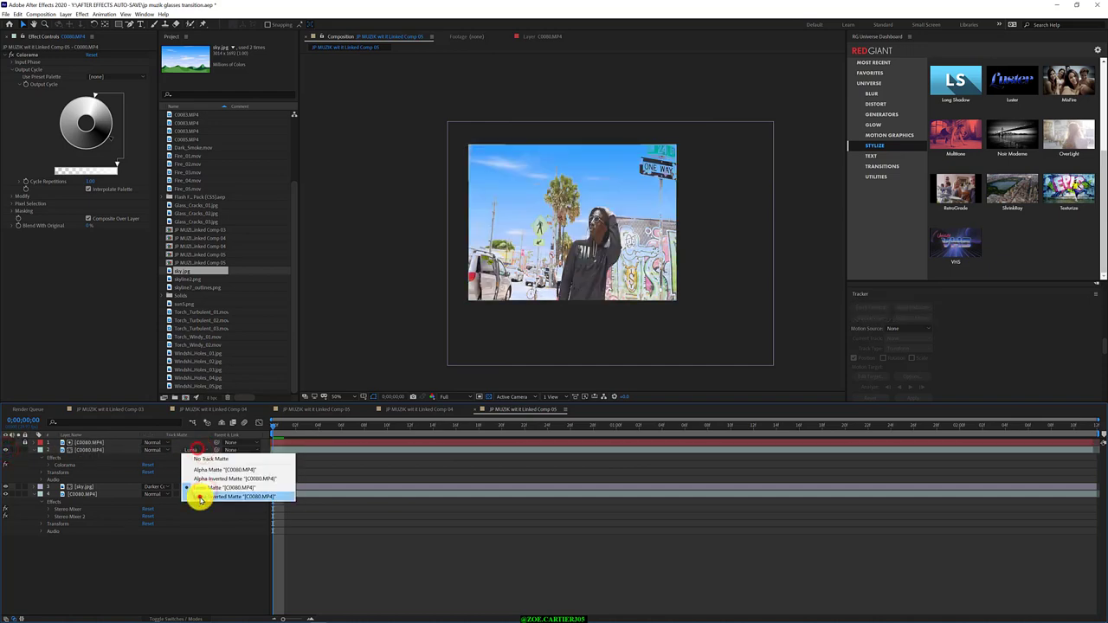
left_click(200, 497)
left_click(193, 448)
left_click(205, 486)
- Rotate the Colorama Output Cycle phase on layer 2 and preview through to 0:00:00:29
left_click(109, 141)
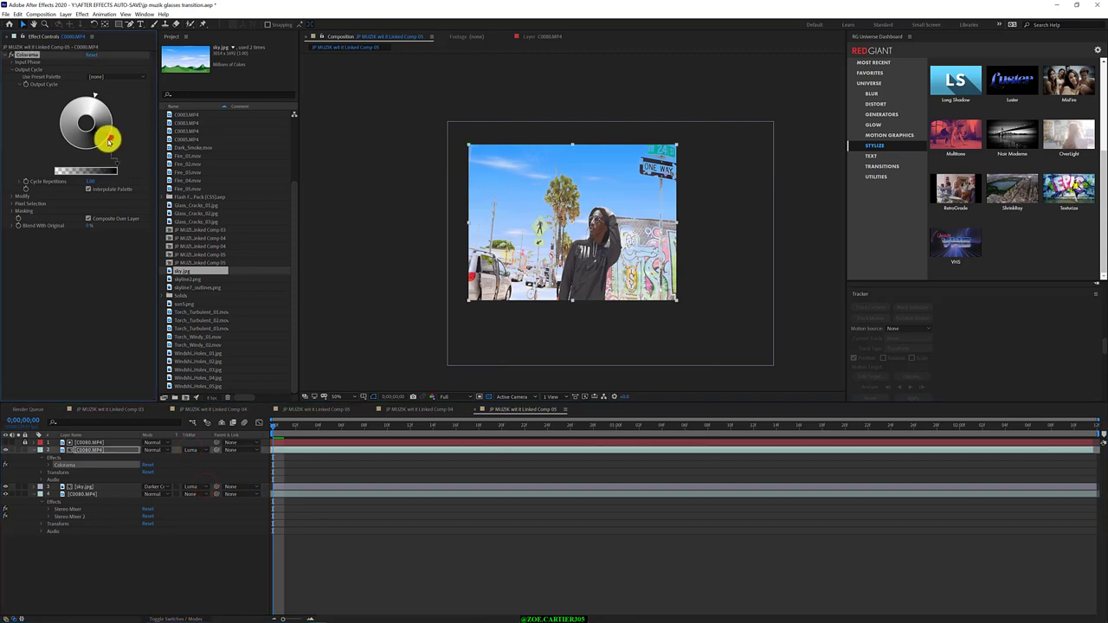
mouse_move(115, 148)
left_mouse_down()
mouse_move(89, 140)
mouse_move(118, 127)
mouse_move(91, 94)
left_mouse_up()
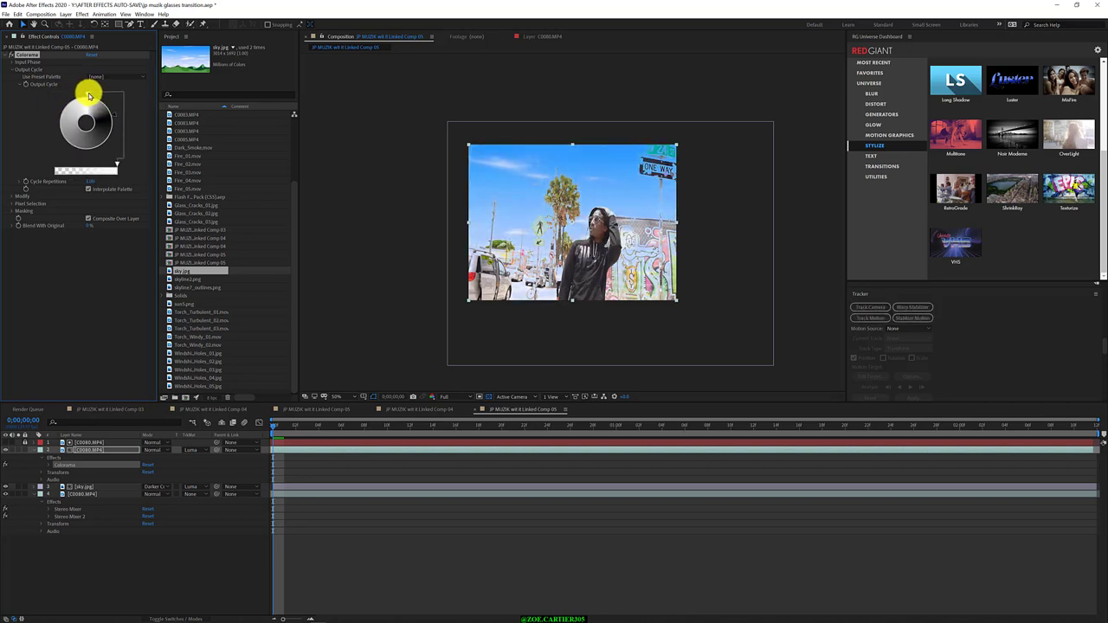
mouse_move(115, 127)
left_mouse_down()
mouse_move(118, 140)
mouse_move(46, 174)
mouse_move(117, 126)
mouse_move(61, 179)
left_mouse_up()
key("space")
left_click_drag(409, 427, 606, 433)
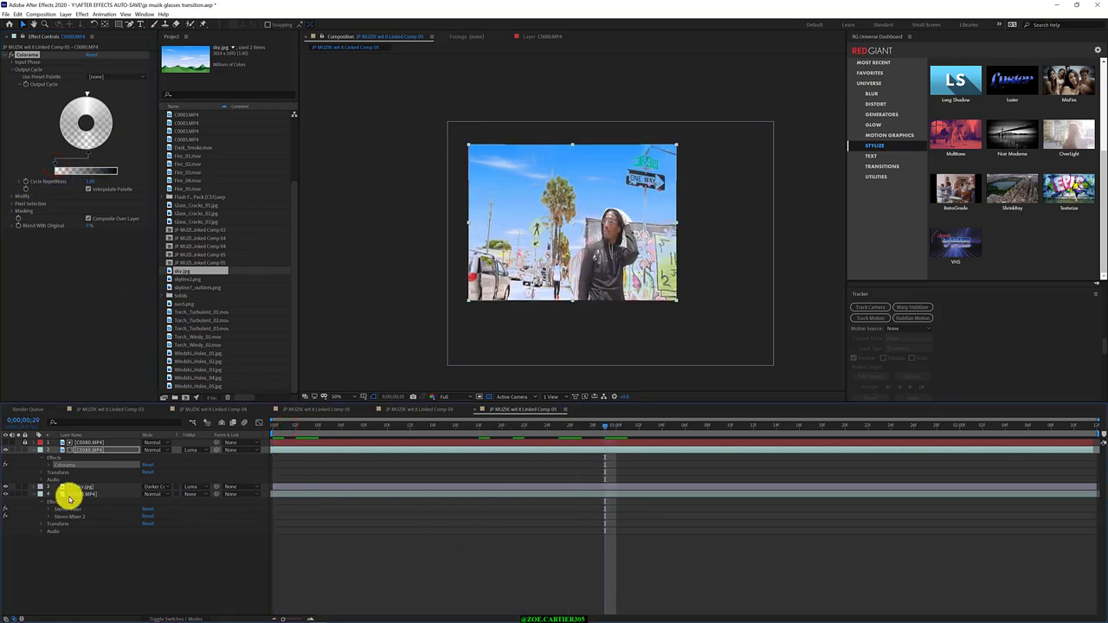
- Try Alpha Inverted on the street clip and Luma on the sky layer's track matte
left_click(197, 450)
left_click(198, 469)
left_click(198, 451)
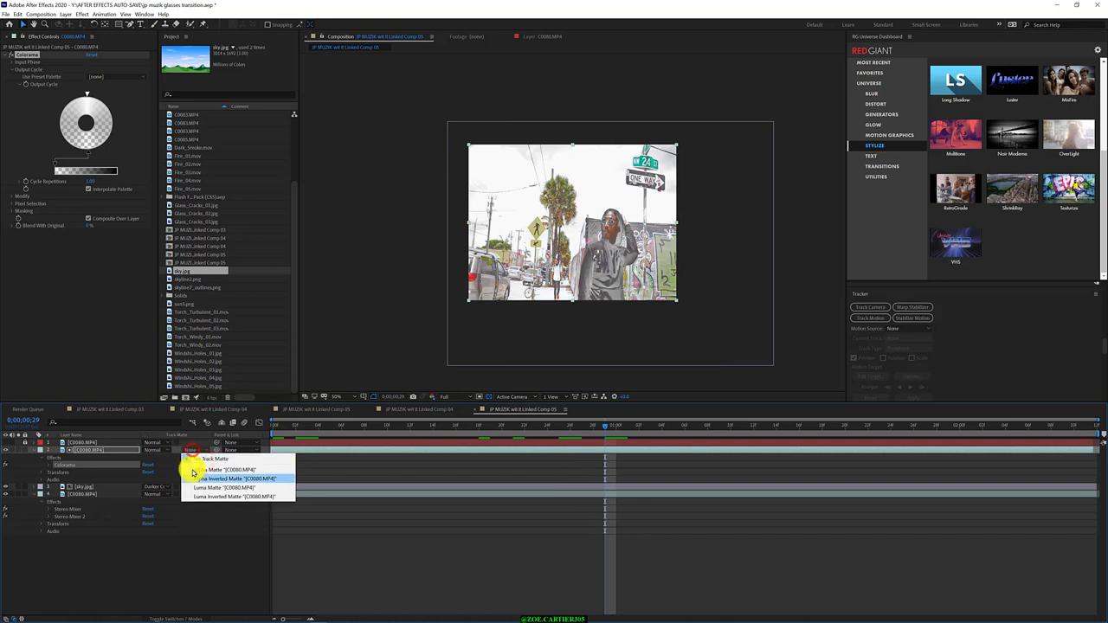
left_click(198, 478)
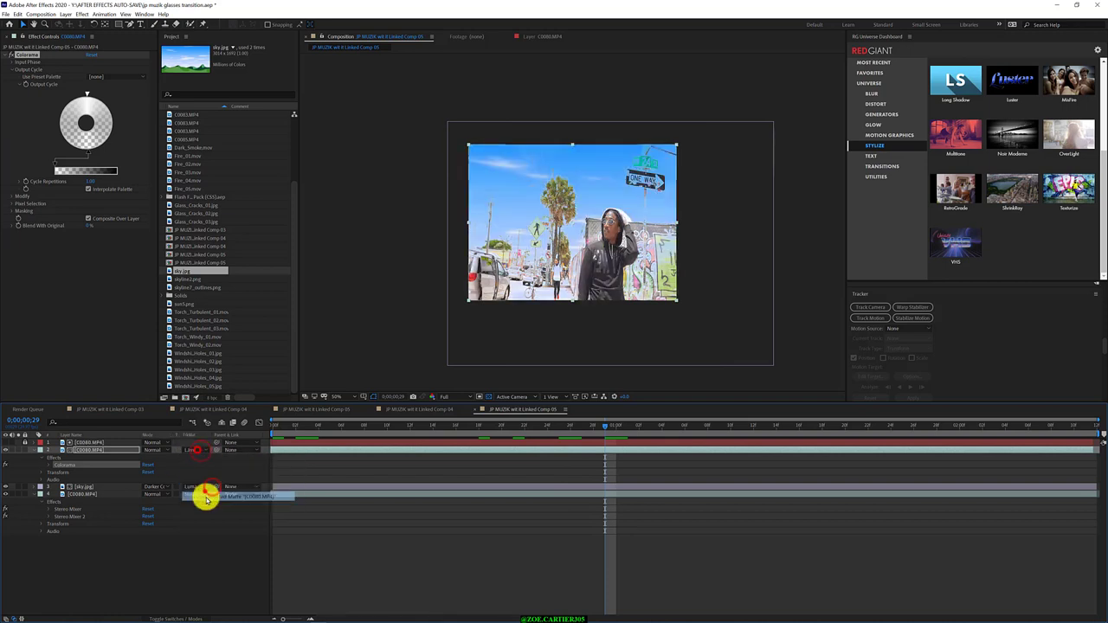
left_click(206, 498)
left_click(7, 444)
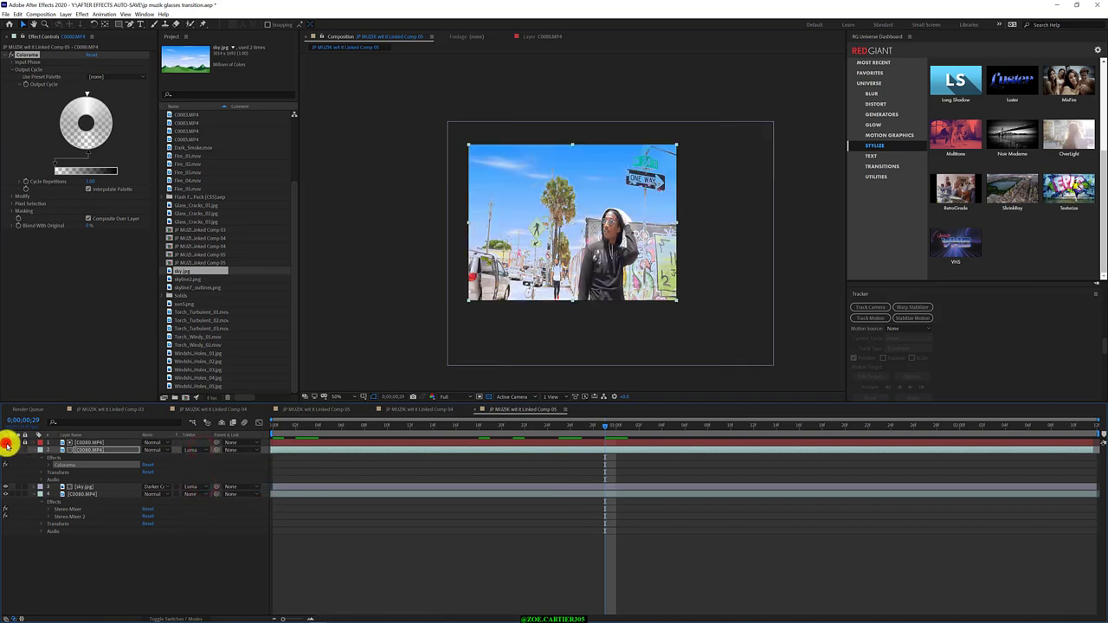
- Try out blend modes for the street clip, then select the sky image layer
left_click(152, 449)
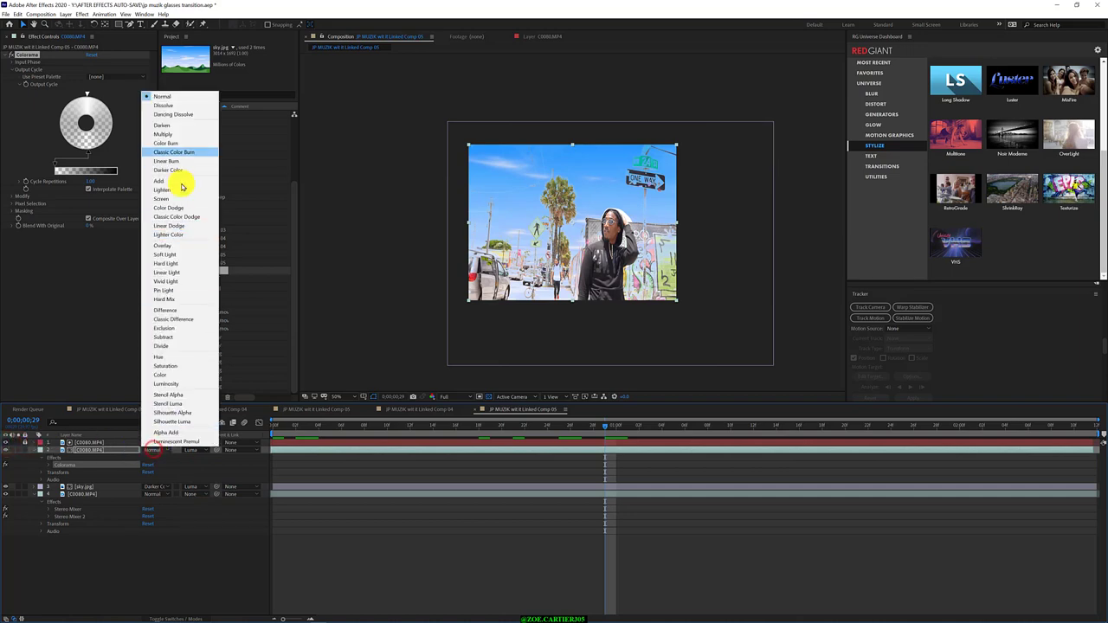
left_click(178, 181)
left_click(148, 445)
left_click(173, 95)
left_click(74, 495)
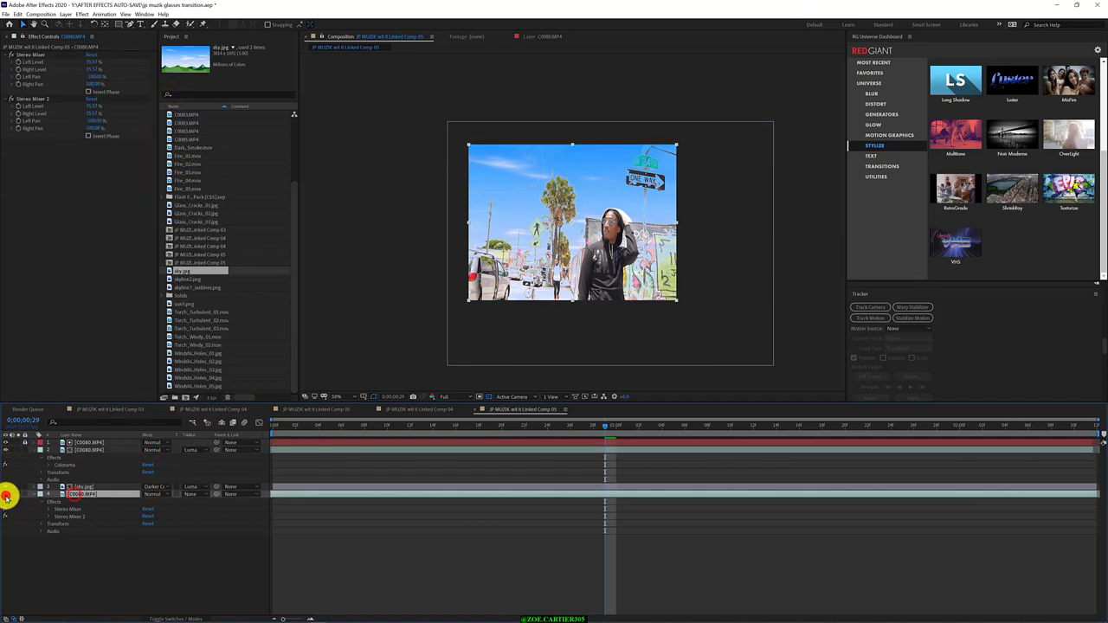
left_click(86, 487)
- Try the sky layer's track mattes, then set the street clip to Luma Inverted Matte
left_click(197, 449)
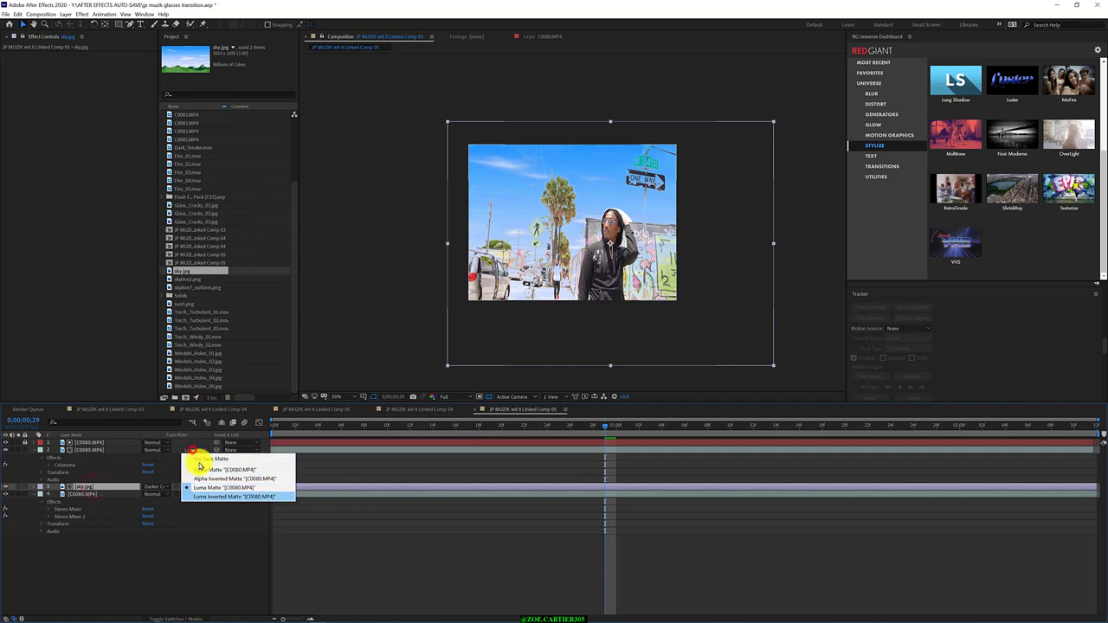
left_click(225, 488)
key("ctrl+z")
left_click(197, 449)
left_click(203, 492)
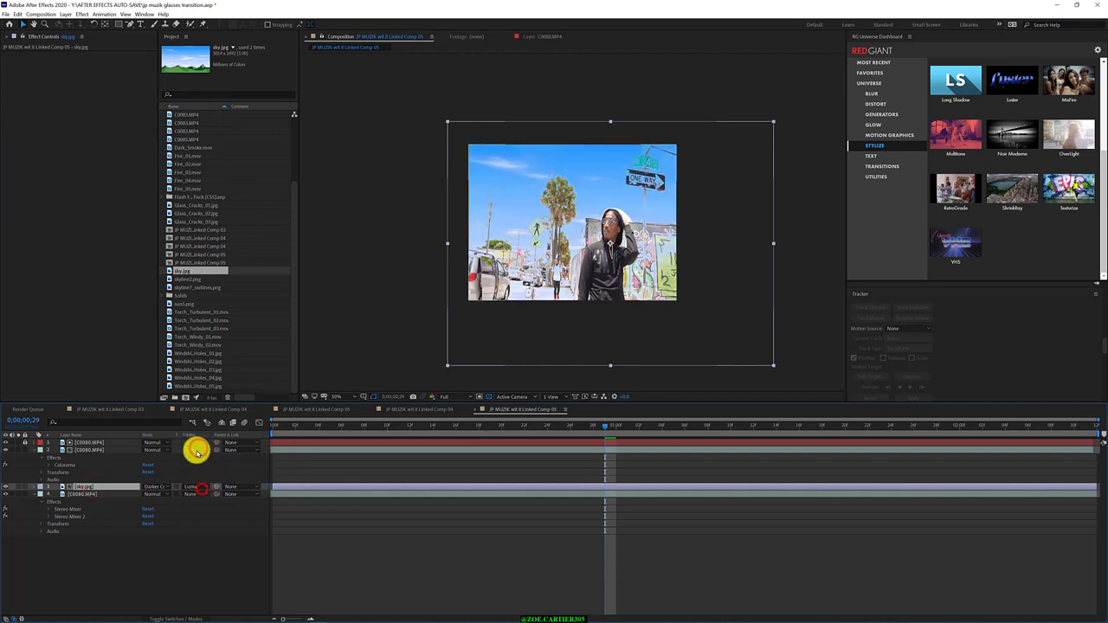
left_click(198, 450)
left_click(197, 460)
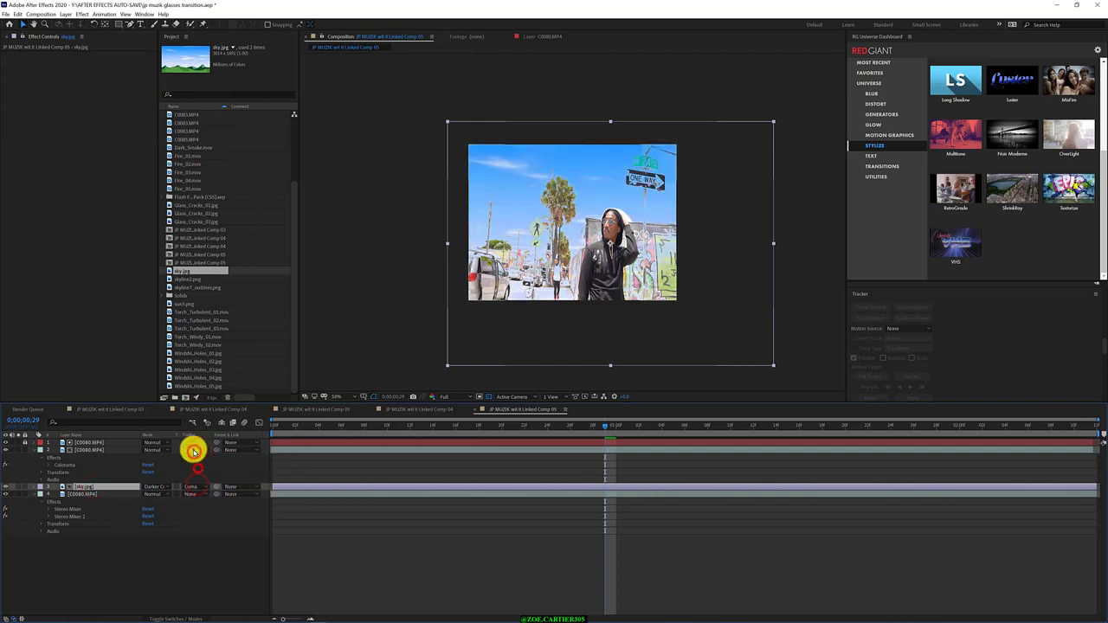
left_click(196, 451)
left_click(194, 493)
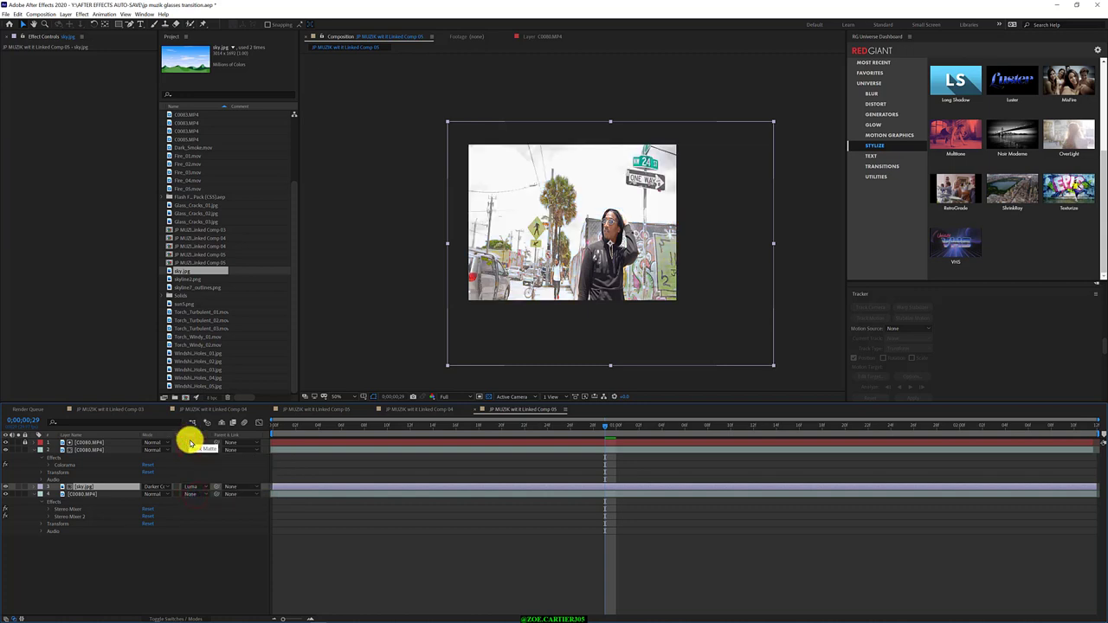
left_click(82, 452)
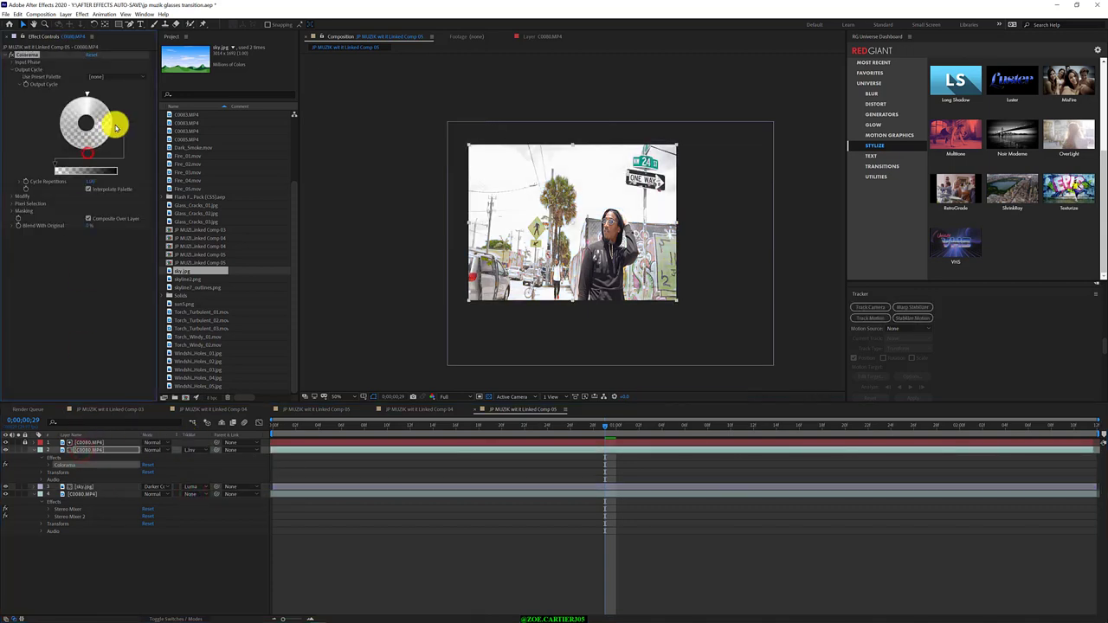
- Rotate the Colorama output cycle, pick a new cycle colour, and set layer 2 back to Luma Matte
left_click_drag(105, 106, 104, 104)
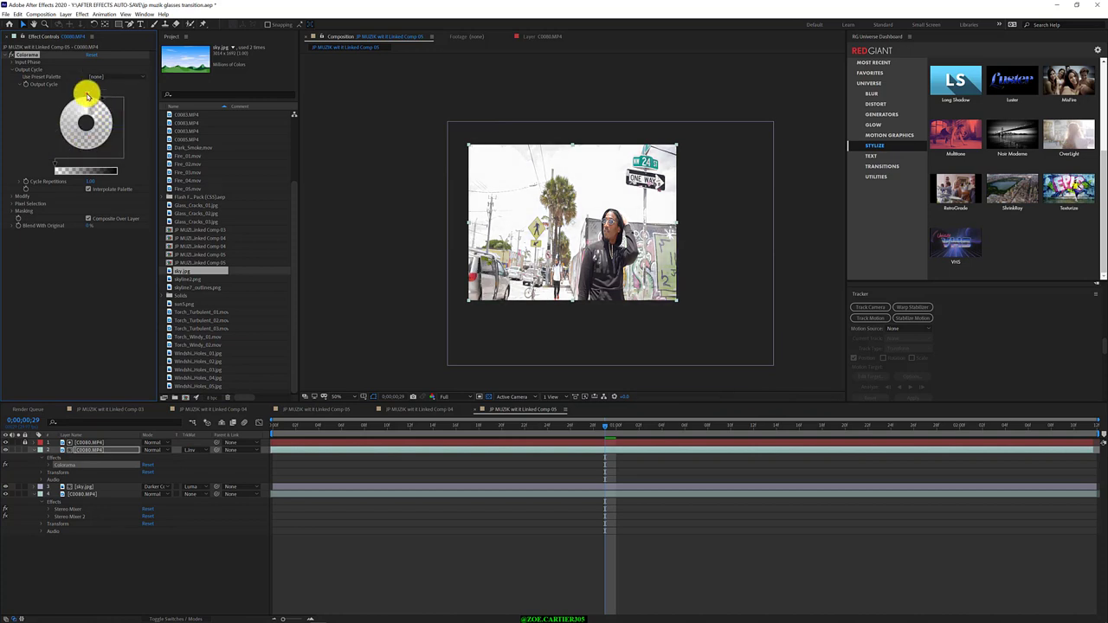
mouse_move(87, 96)
left_mouse_down()
mouse_move(98, 86)
mouse_move(72, 149)
mouse_move(92, 102)
left_mouse_up()
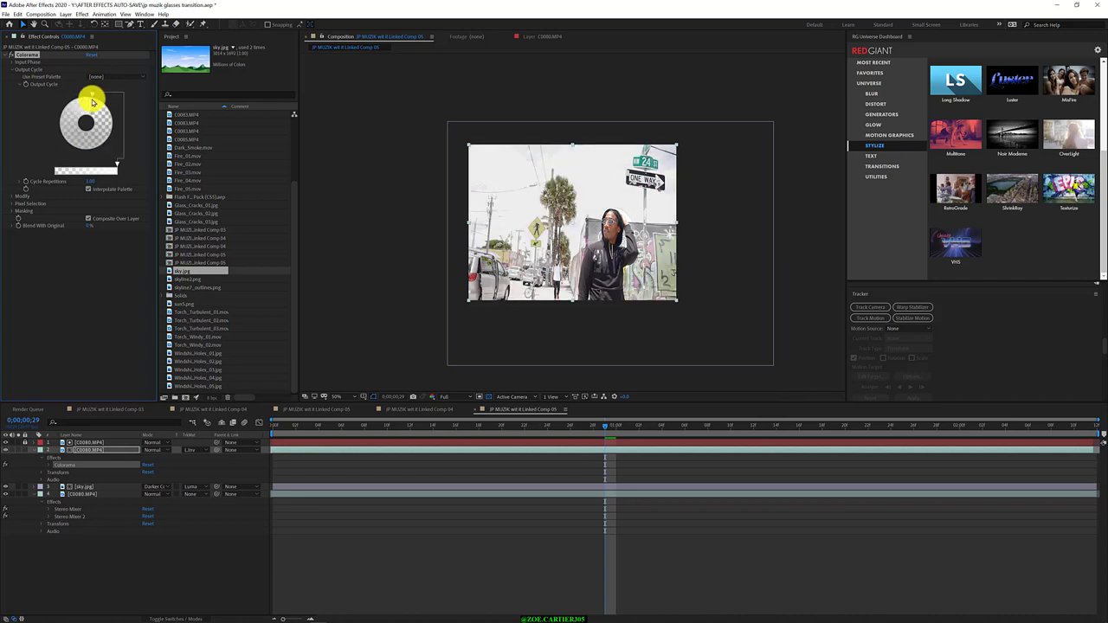
double_click(102, 98)
left_click(25, 158)
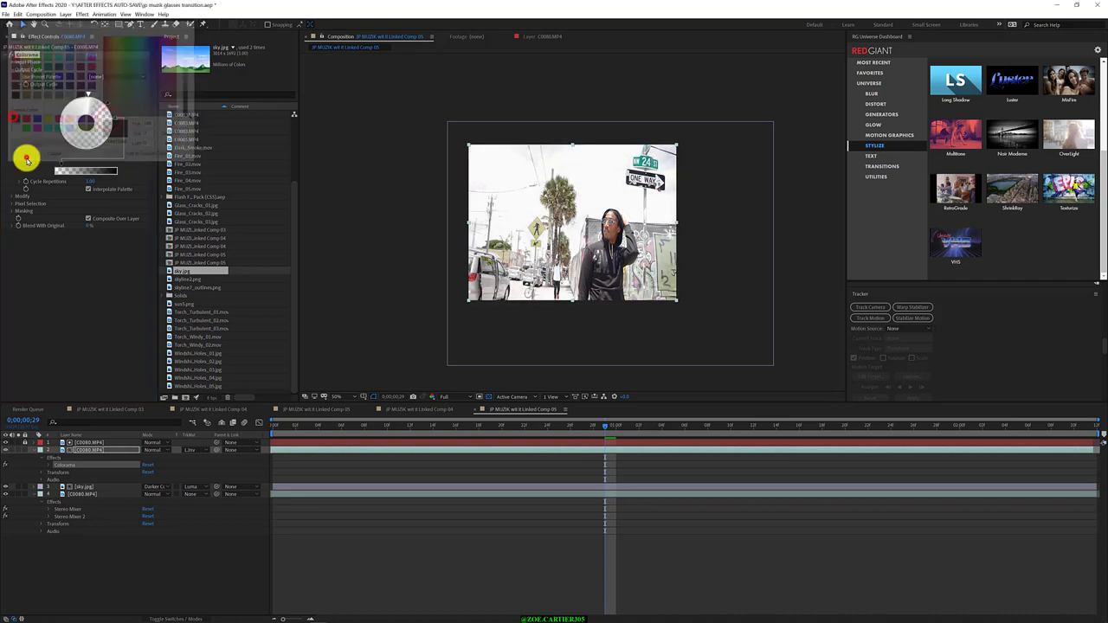
mouse_move(115, 117)
left_mouse_down()
mouse_move(81, 143)
mouse_move(117, 141)
mouse_move(46, 161)
left_mouse_up()
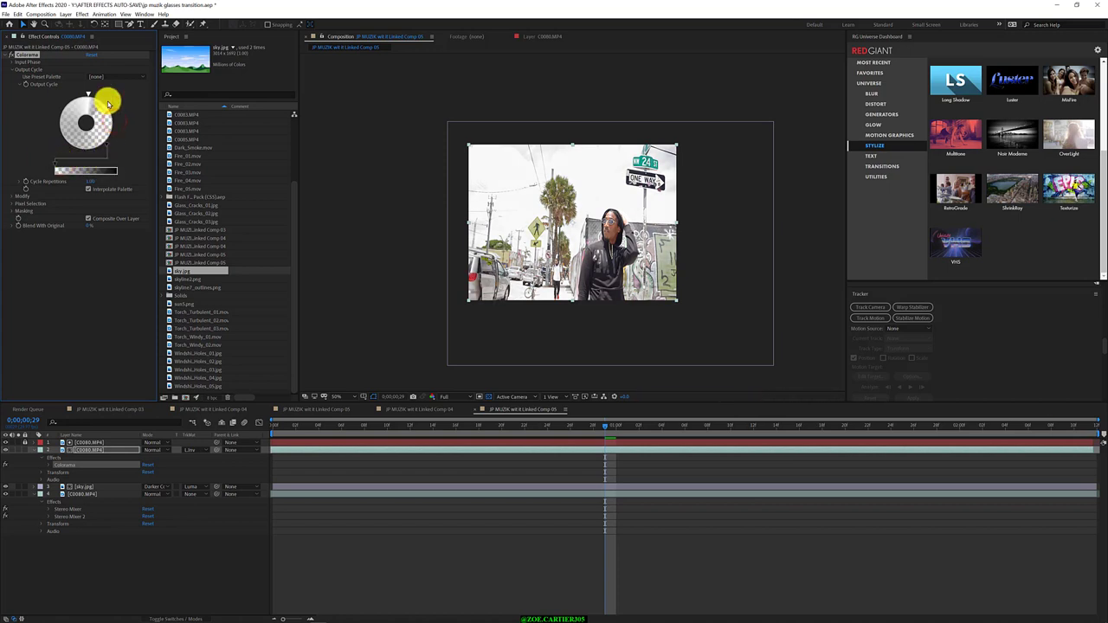
left_click_drag(108, 108, 126, 129)
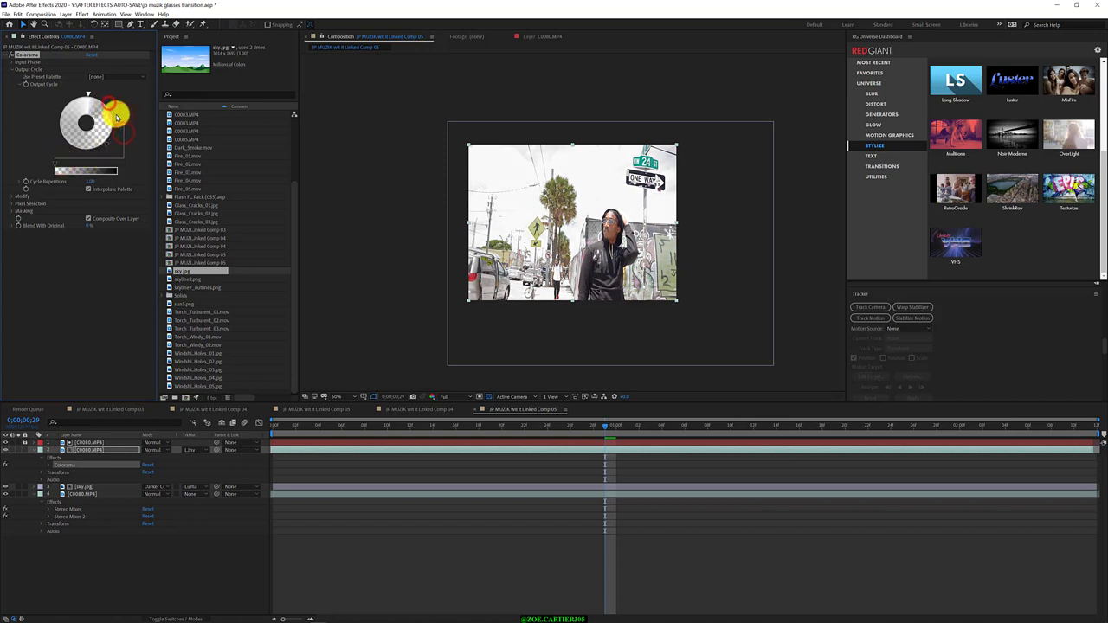
left_click(200, 451)
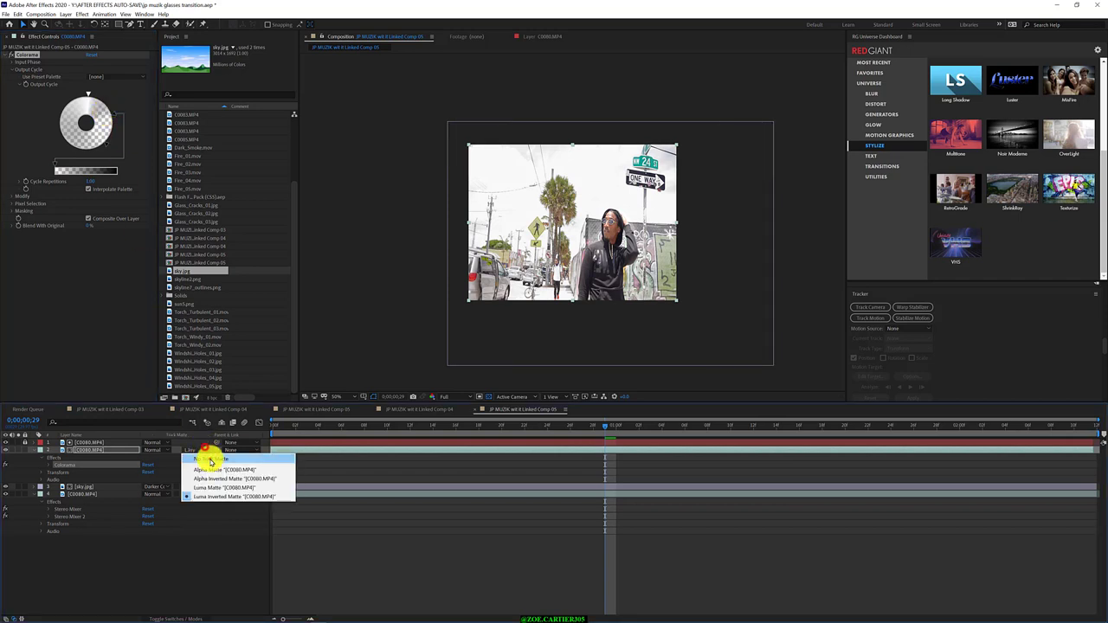
left_click(200, 490)
- Set the street clip's matte back to Luma, return to frame 0, and leave the sky blend mode unchanged
left_click(199, 450)
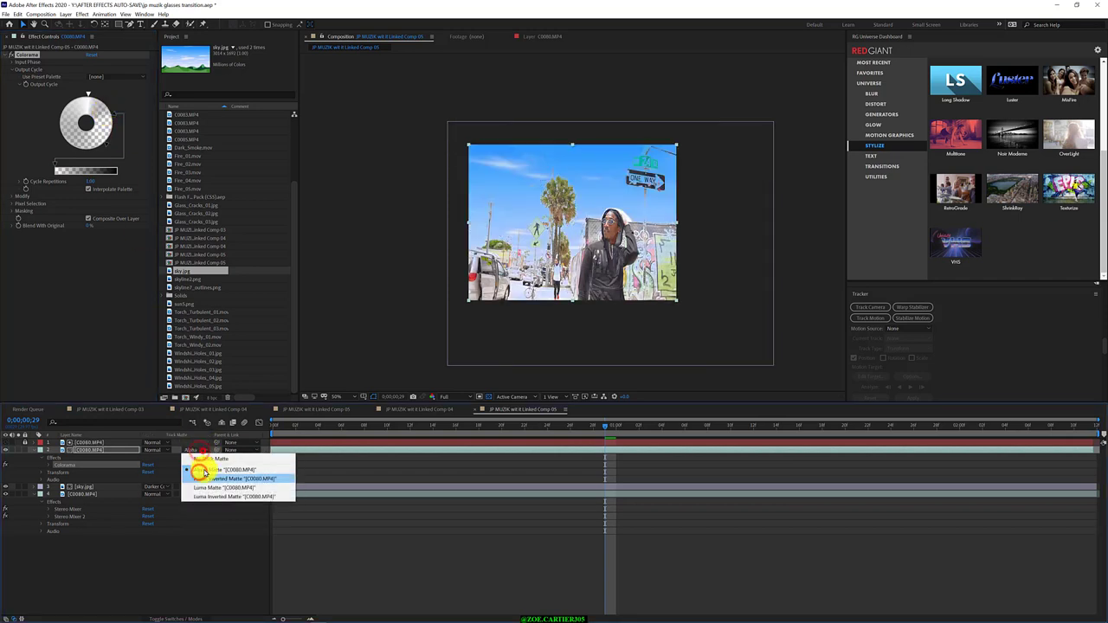
left_click(203, 481)
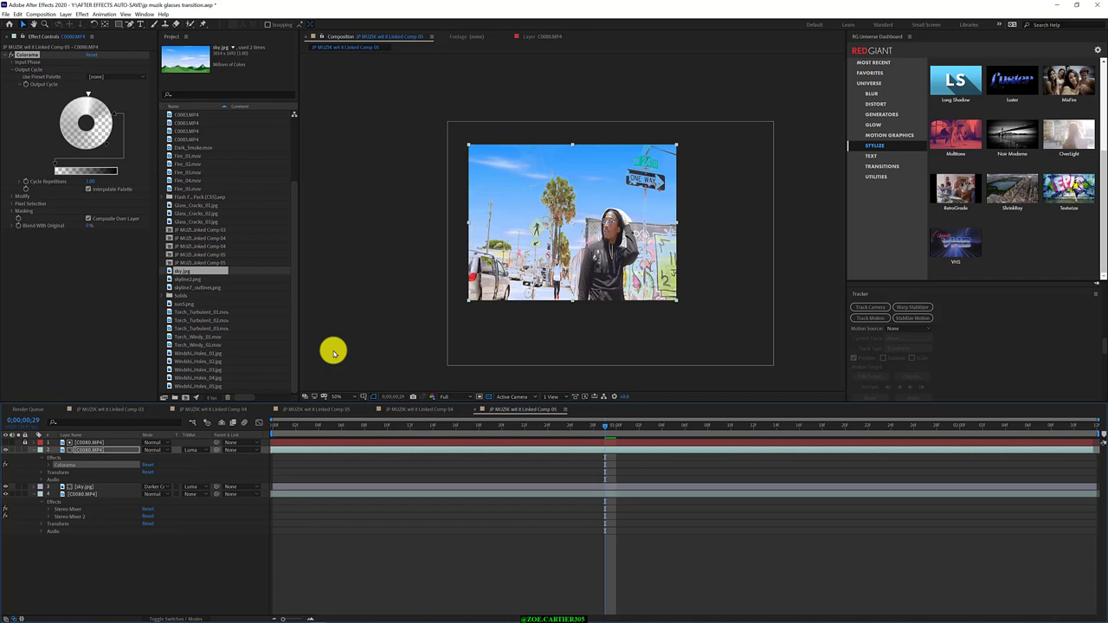
left_click_drag(583, 428, 361, 445)
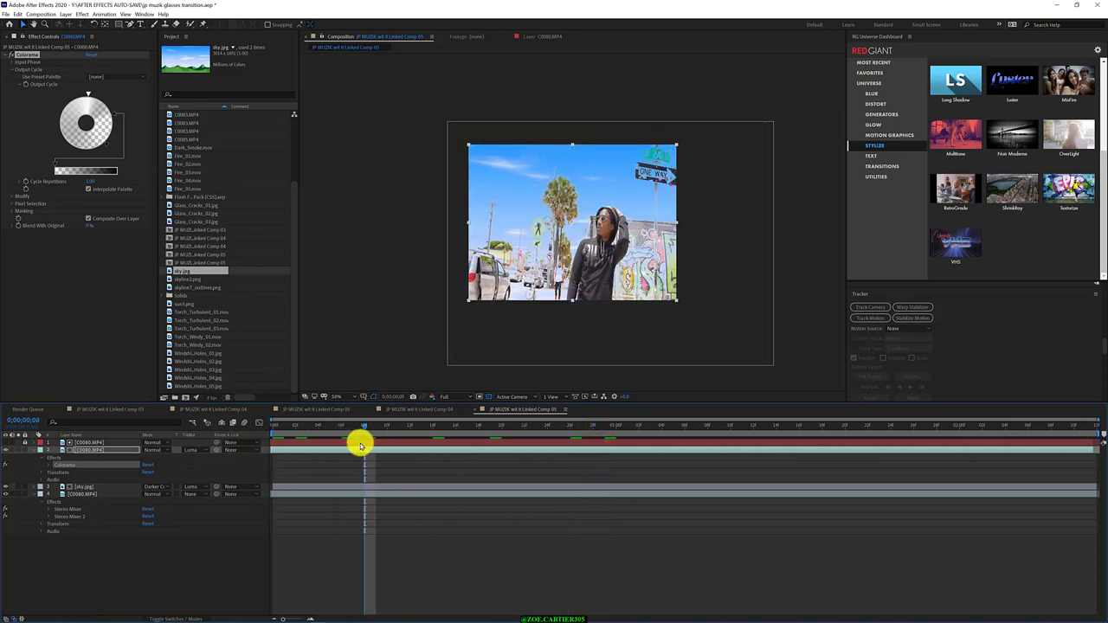
left_click(201, 450)
left_click(198, 468)
left_click(156, 488)
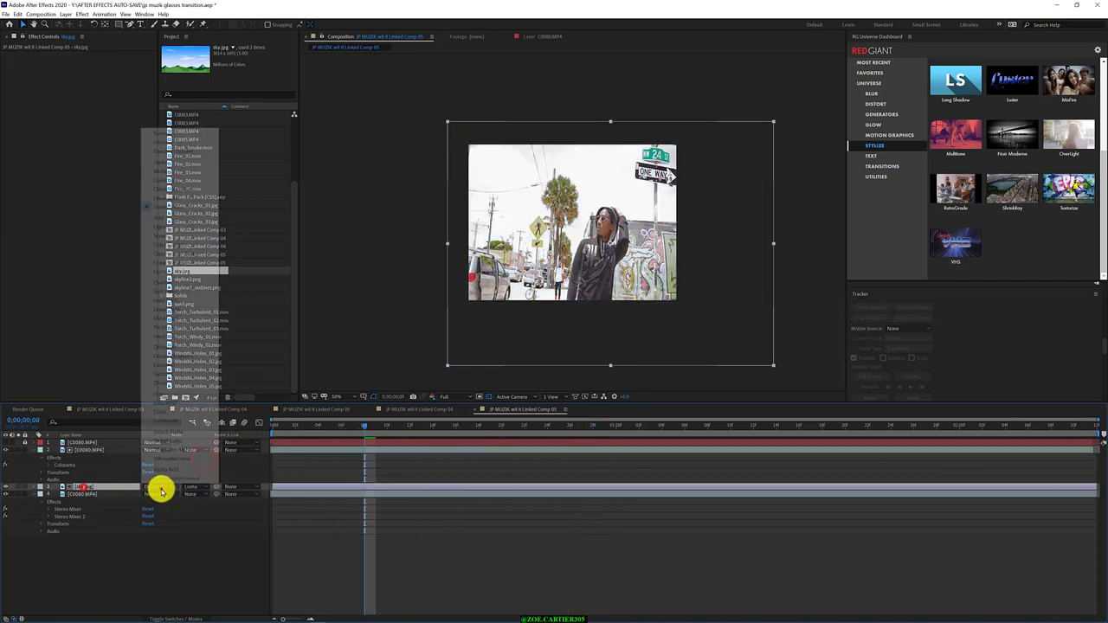
left_click(161, 490)
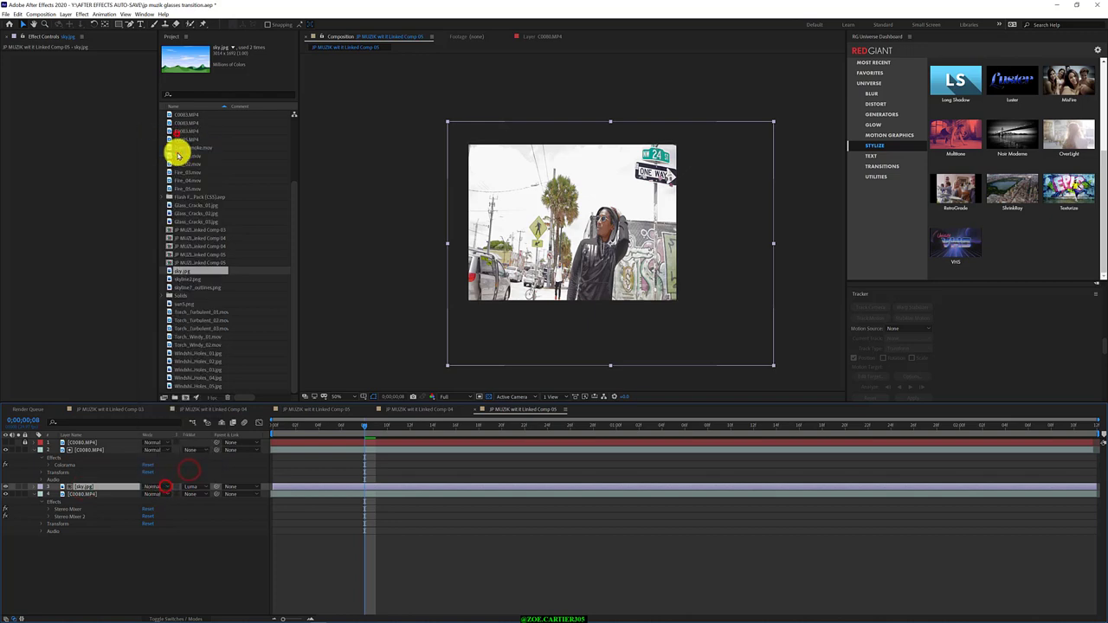
- Switch the sky layer's track matte to Alpha, then back to Luma
left_click(192, 487)
left_click(216, 507)
left_click(526, 36)
left_click(373, 36)
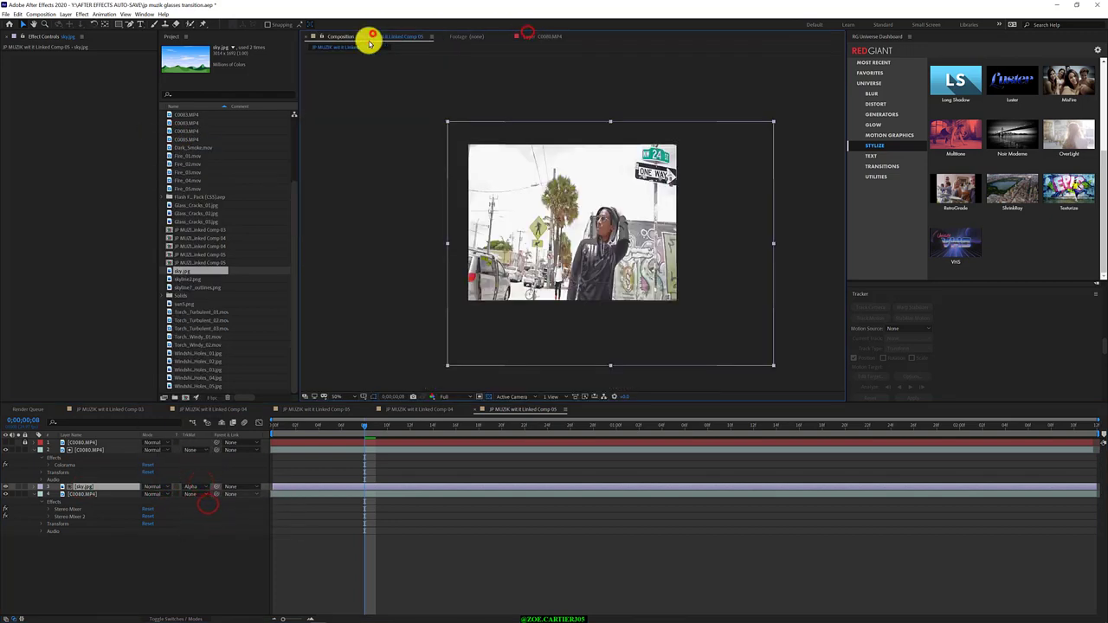
left_click(101, 493)
left_click(109, 487)
left_click(198, 487)
left_click(215, 525)
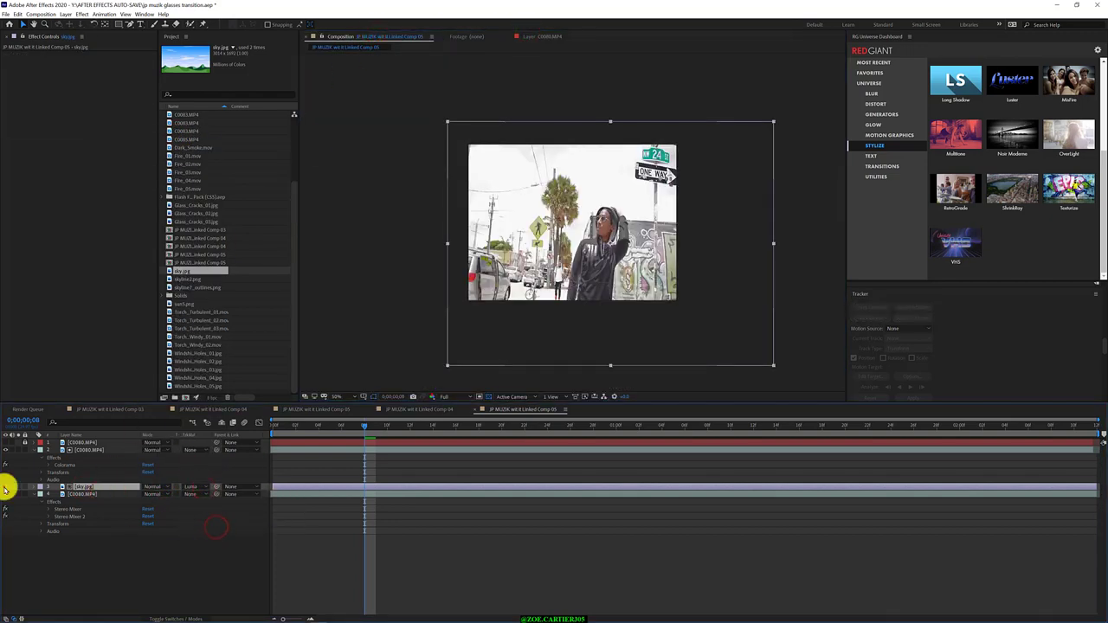
- Move sky.jpg above the Colorama clip, clear its matte, and set the clip to Luma Matte 'sky.jpg'
left_click(103, 451)
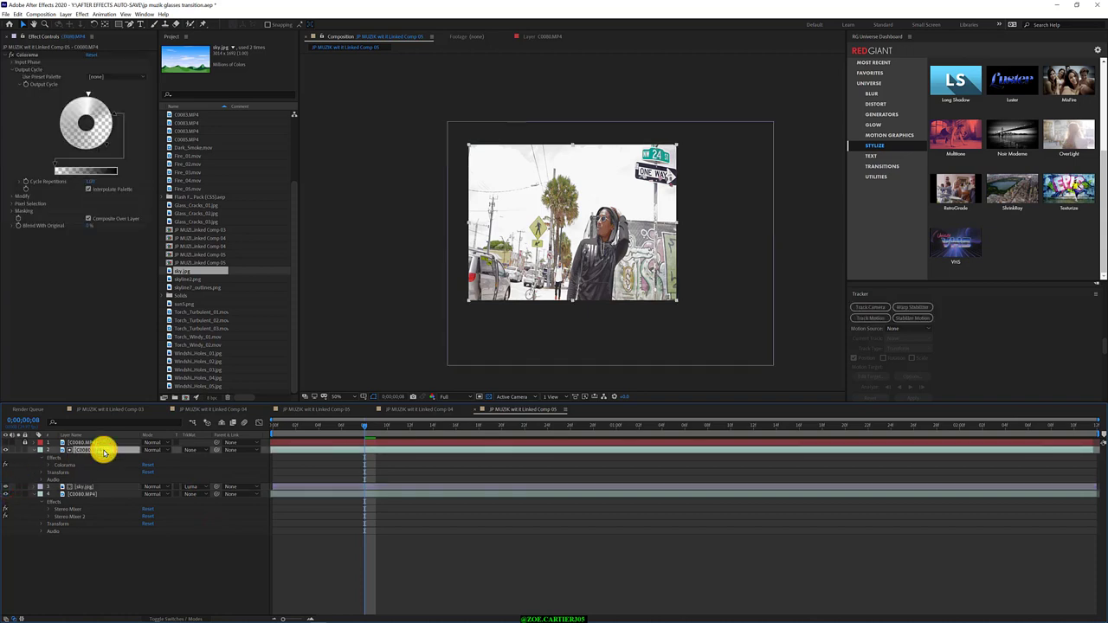
left_click_drag(93, 486, 94, 444)
left_click(195, 450)
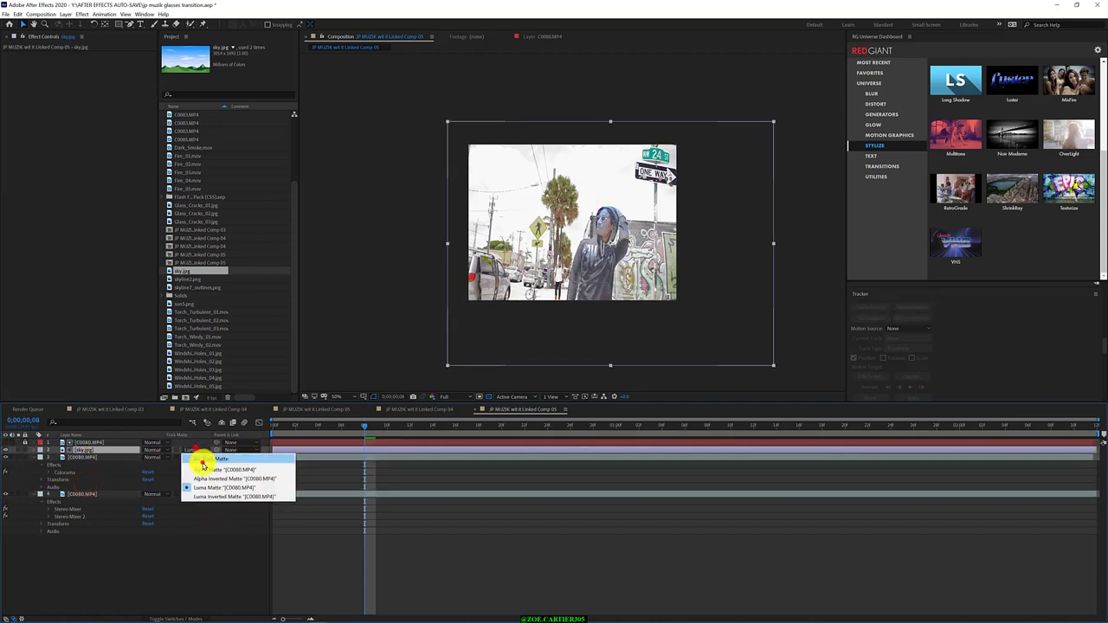
left_click(201, 460)
left_click(196, 457)
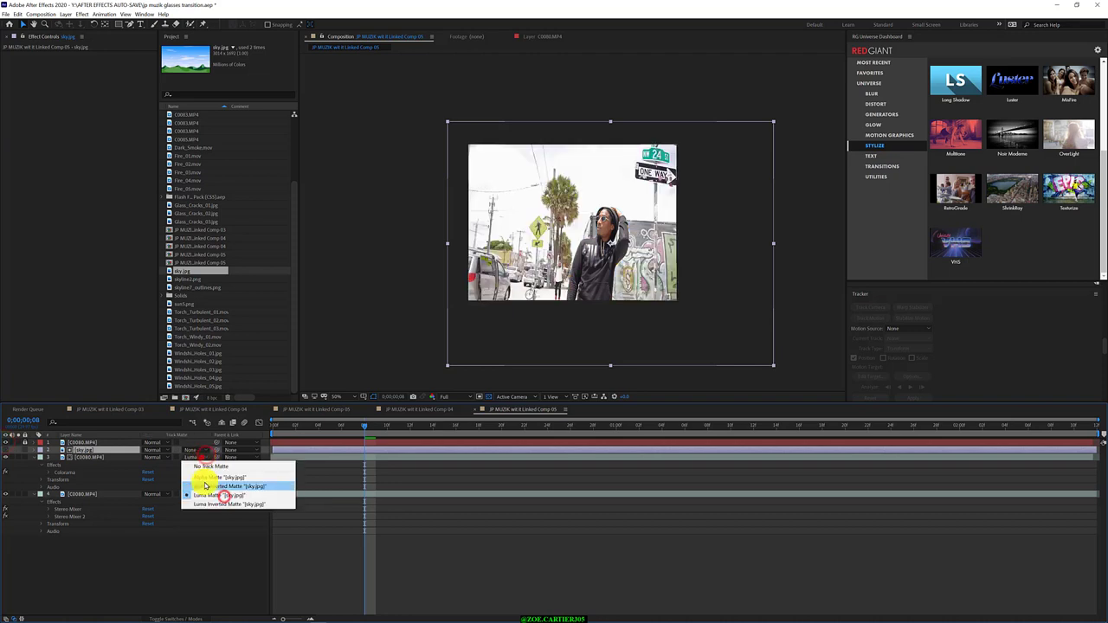
left_click(205, 497)
left_click(197, 457)
left_click(206, 494)
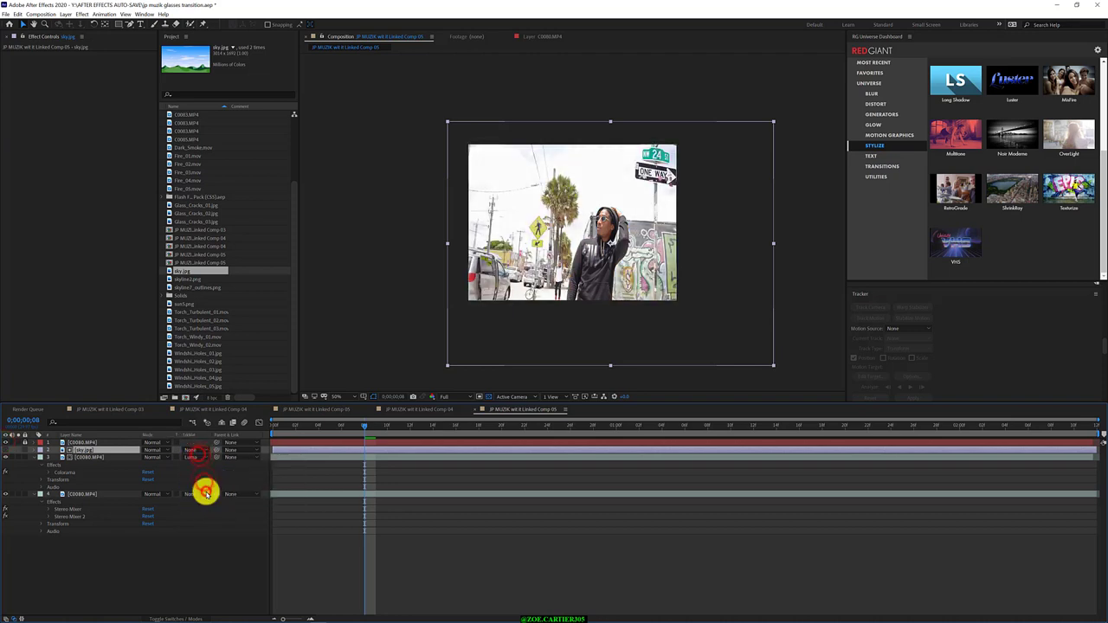
- Toggle the top layer's visibility to check the composite, then reselect the Colorama clip
left_click(94, 452)
left_click(7, 446)
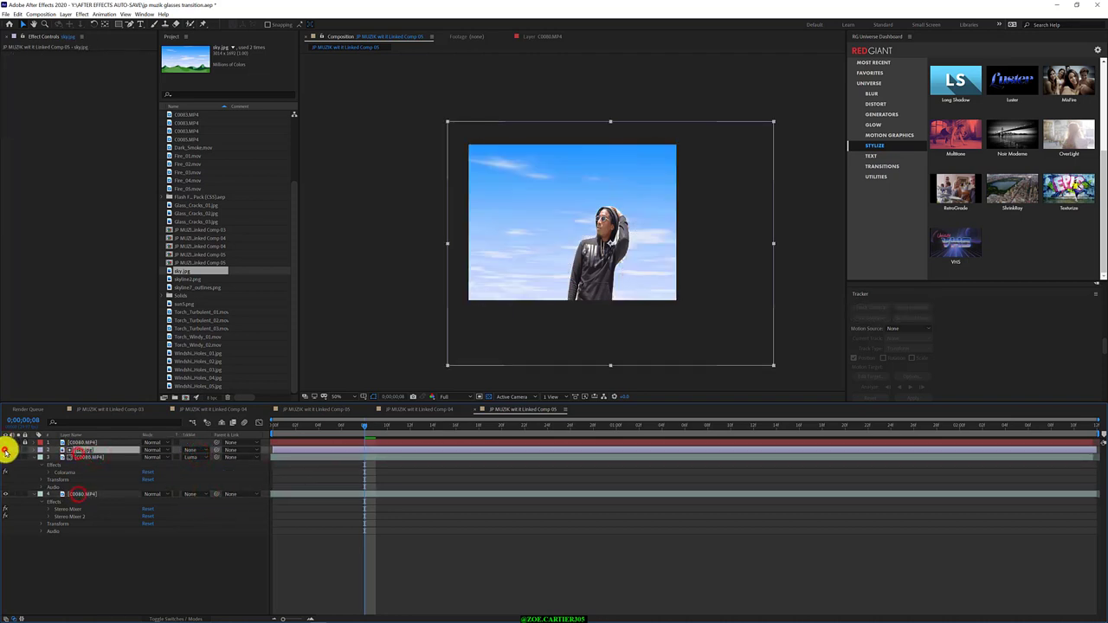
left_click(4, 450)
left_click(4, 450)
left_click(79, 453)
left_click(116, 124)
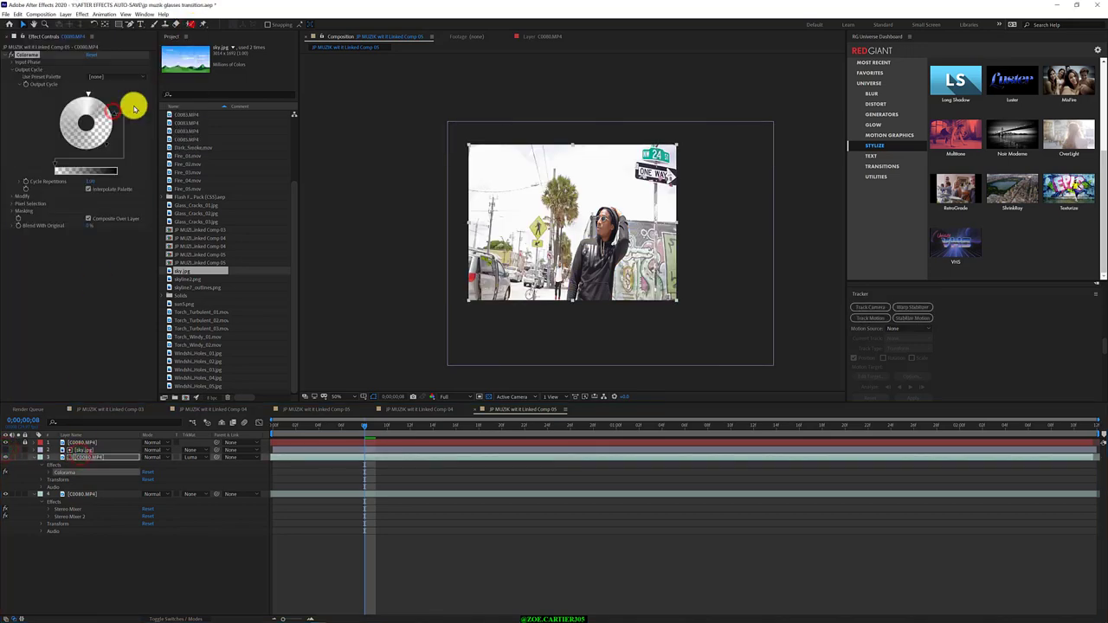
- Reset Colorama, choose the Ramp Grey output palette, and reshape the cycle to darken the image
mouse_move(130, 107)
left_mouse_down()
mouse_move(82, 151)
mouse_move(59, 115)
mouse_move(134, 136)
left_mouse_up()
left_click(90, 55)
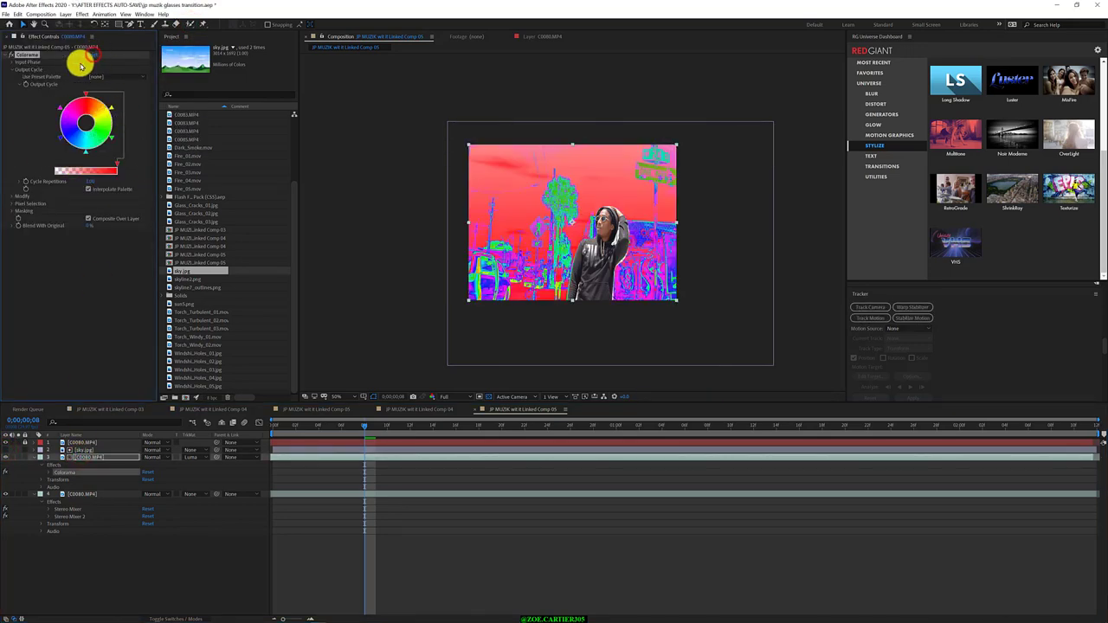
left_click(102, 77)
left_click(118, 148)
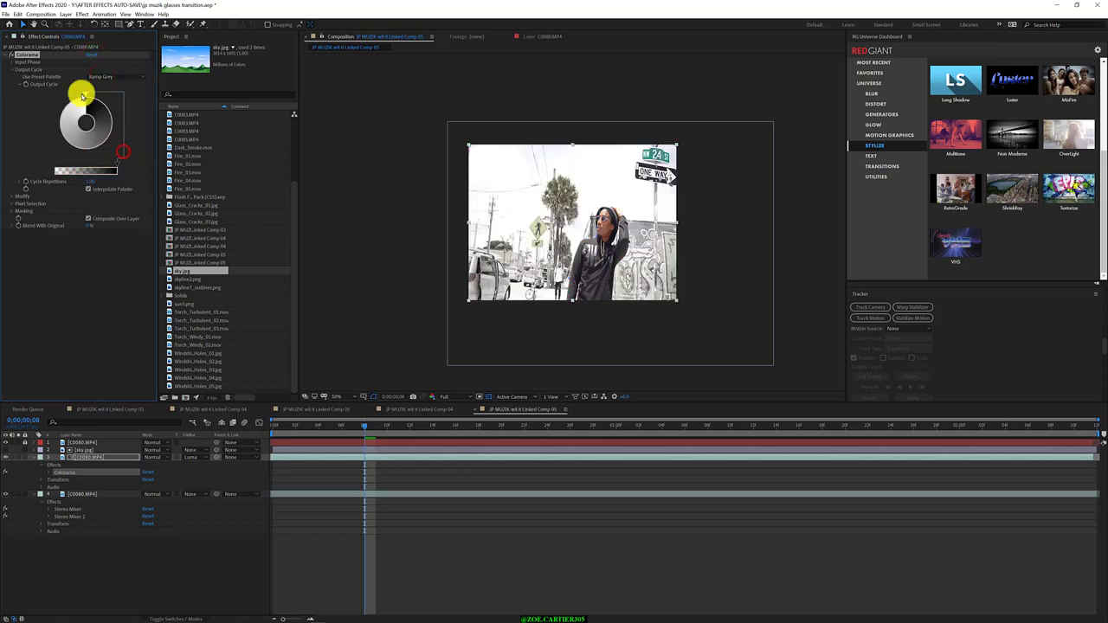
double_click(79, 94)
key("Escape")
mouse_move(92, 91)
left_mouse_down()
mouse_move(58, 100)
mouse_move(88, 97)
left_mouse_up()
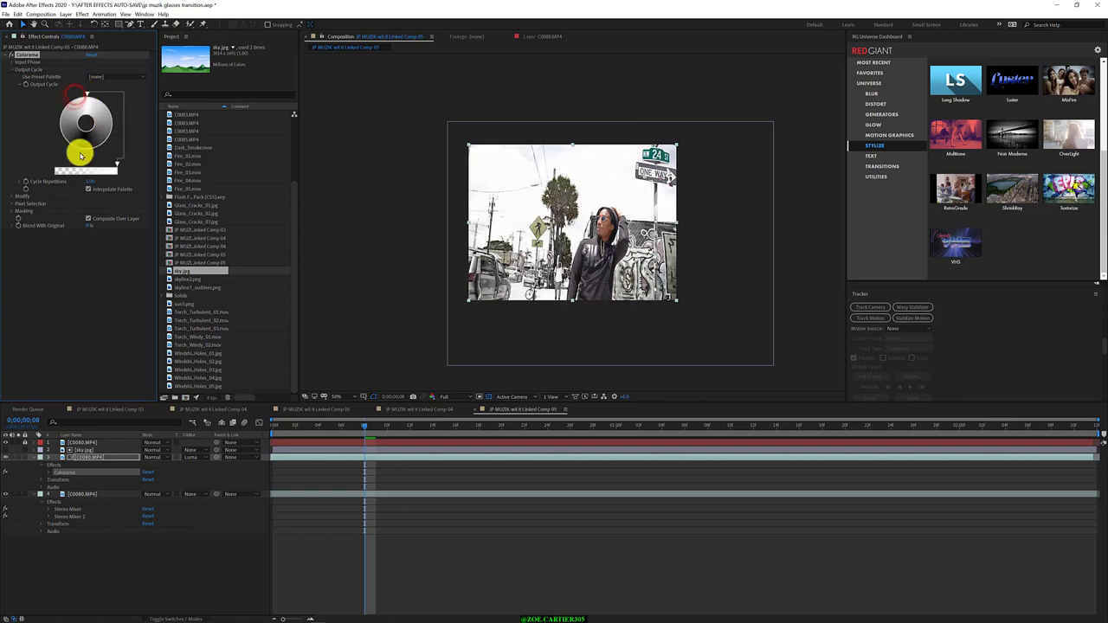
mouse_move(80, 155)
left_mouse_down()
mouse_move(62, 136)
mouse_move(82, 147)
mouse_move(71, 144)
left_mouse_up()
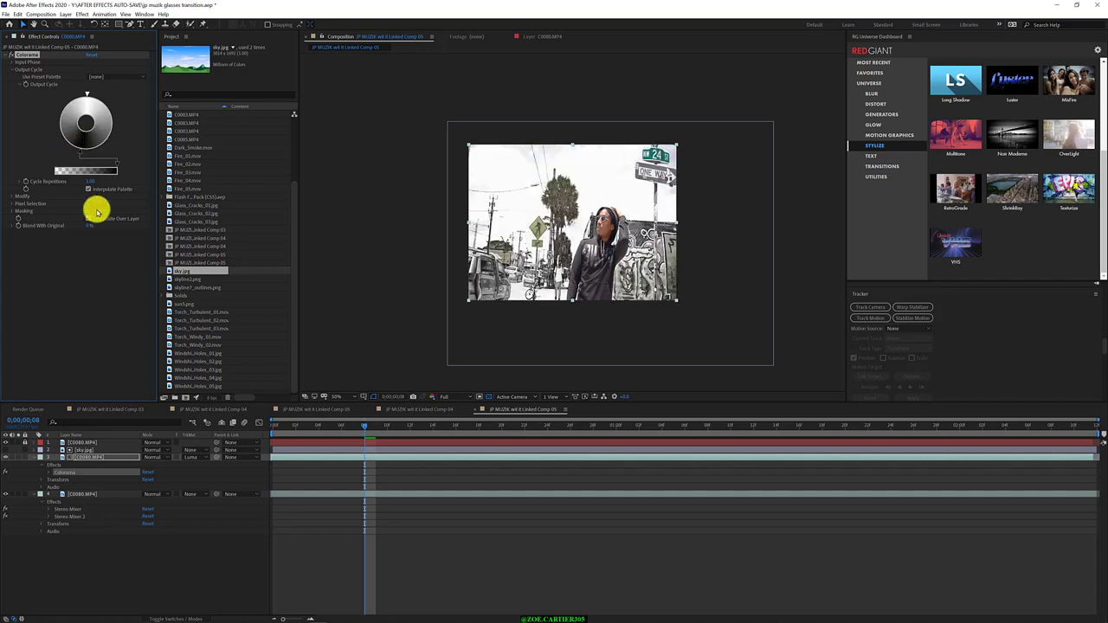
- Apply Luma Inverted Matte to layer 3 and toggle a layer to check the sky composite
left_click(194, 456)
left_click(218, 504)
left_click(6, 449)
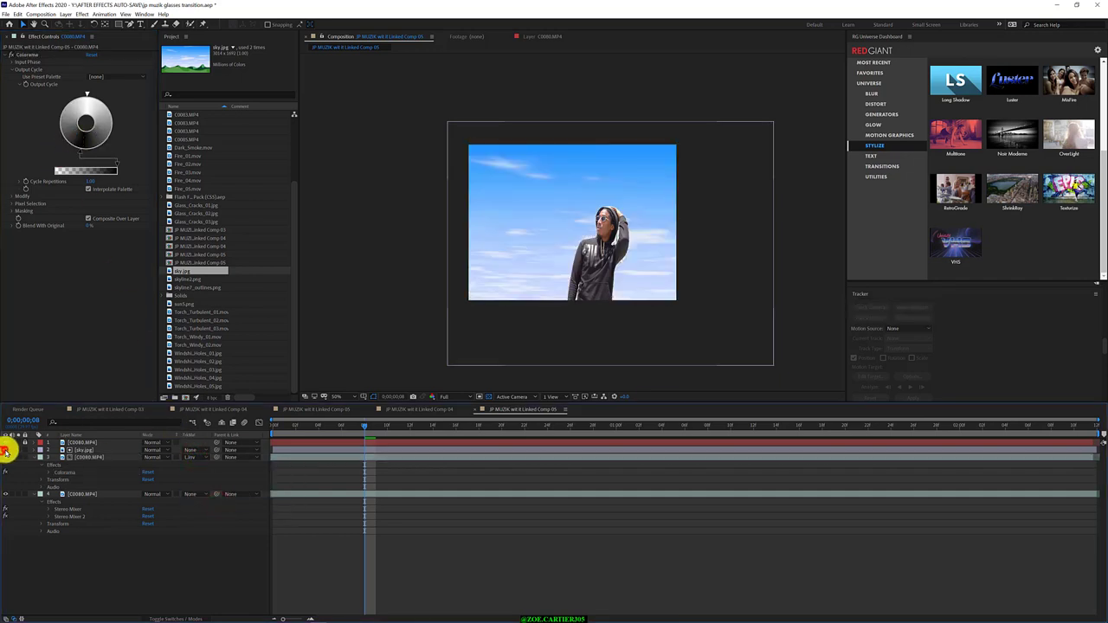
- Move the grey clip above the sky layer and set the sky's track matte to Luma
left_click_drag(105, 456, 108, 445)
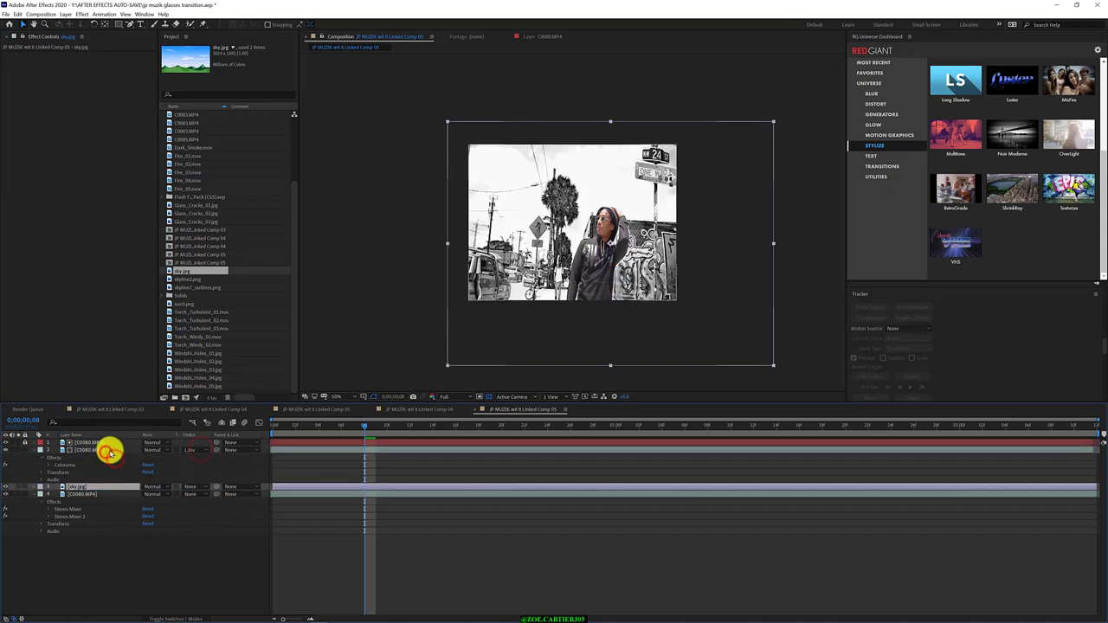
left_click(191, 486)
left_click(204, 528)
left_click(198, 487)
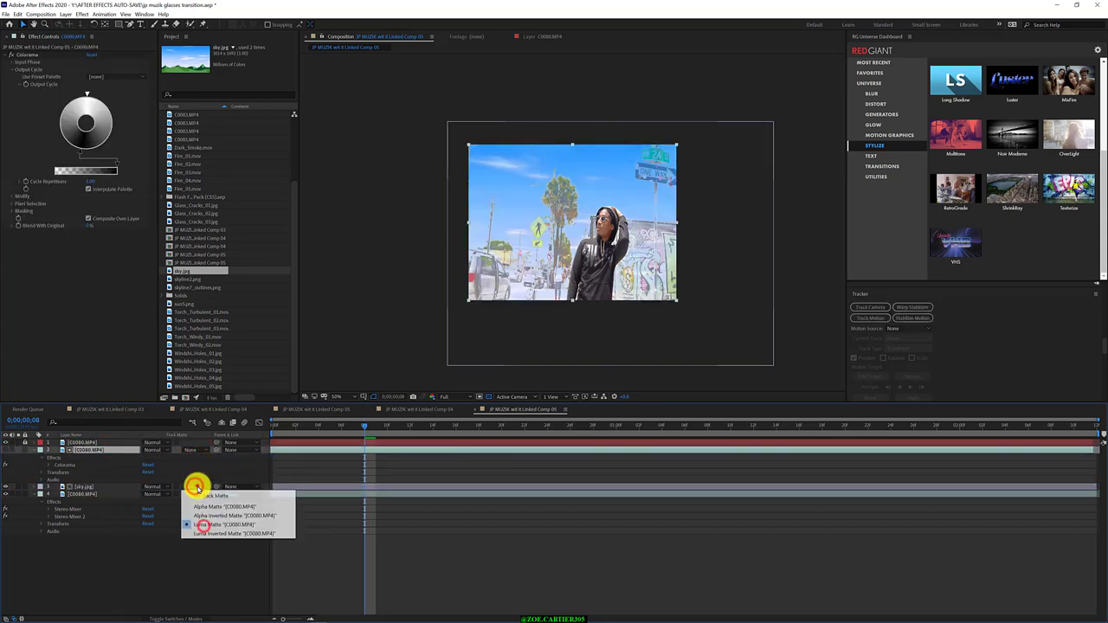
left_click(210, 528)
left_click(203, 486)
left_click(209, 513)
left_click(208, 519)
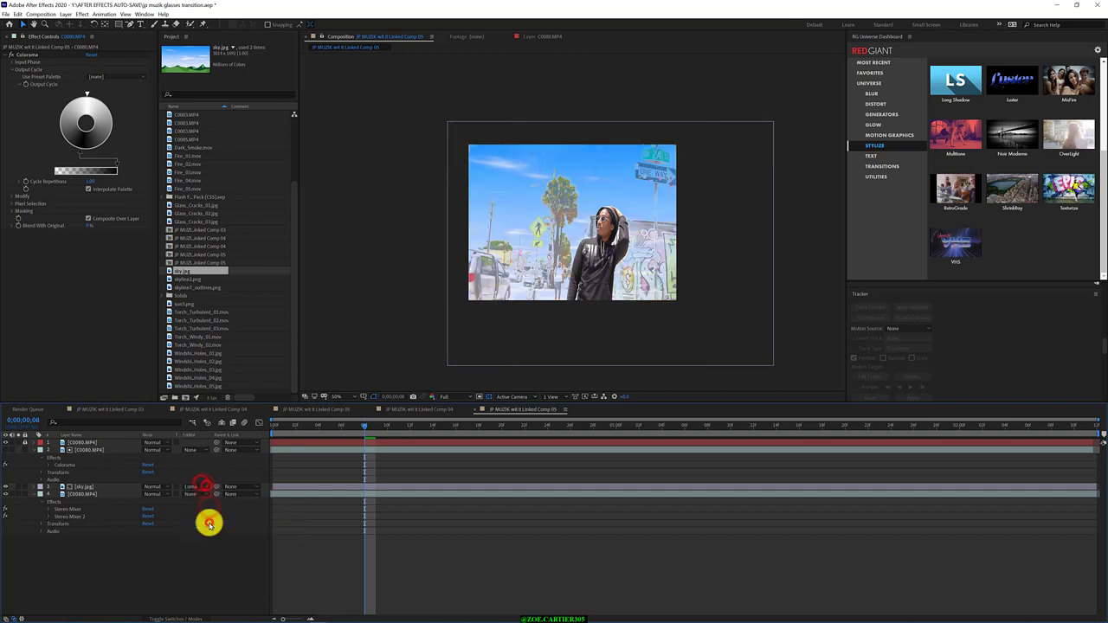
- Delete Colorama from the clip copy, set the sky matte to None, show the copy, and play back
left_click_drag(87, 449, 110, 440)
left_click(26, 54)
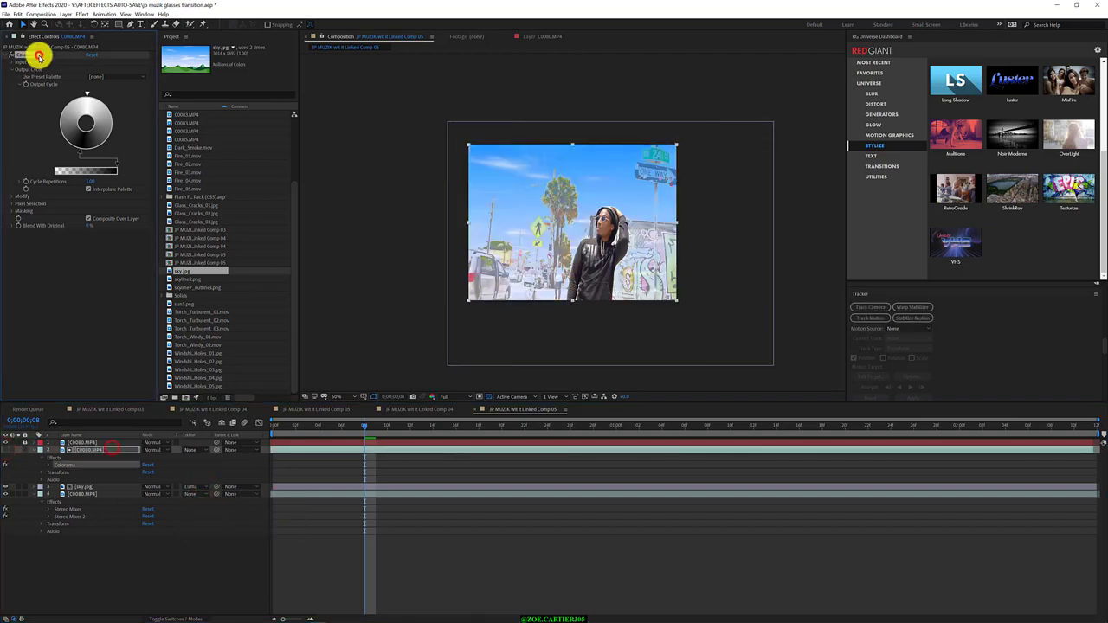
key("Delete")
left_click(203, 474)
left_click(214, 483)
left_click(86, 475)
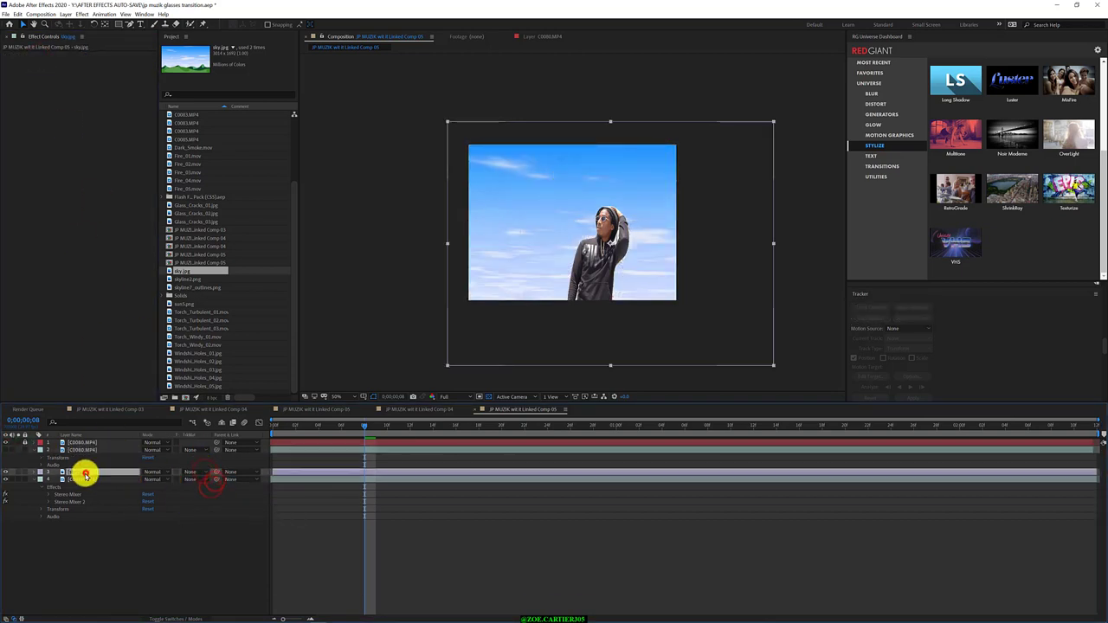
left_click(6, 449)
left_click(74, 449)
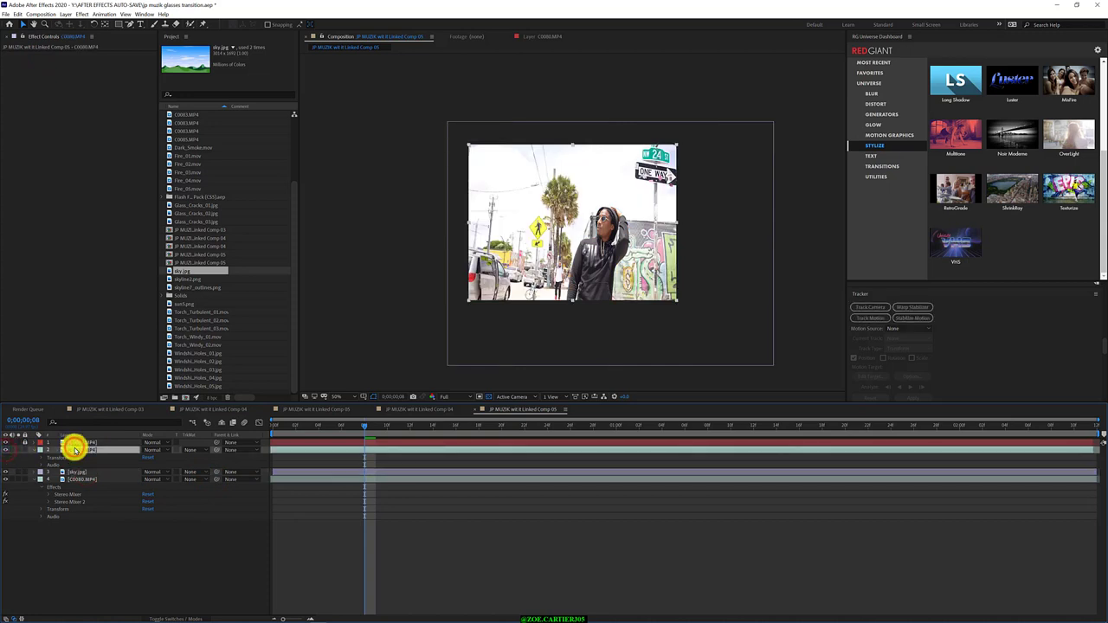
key("space")
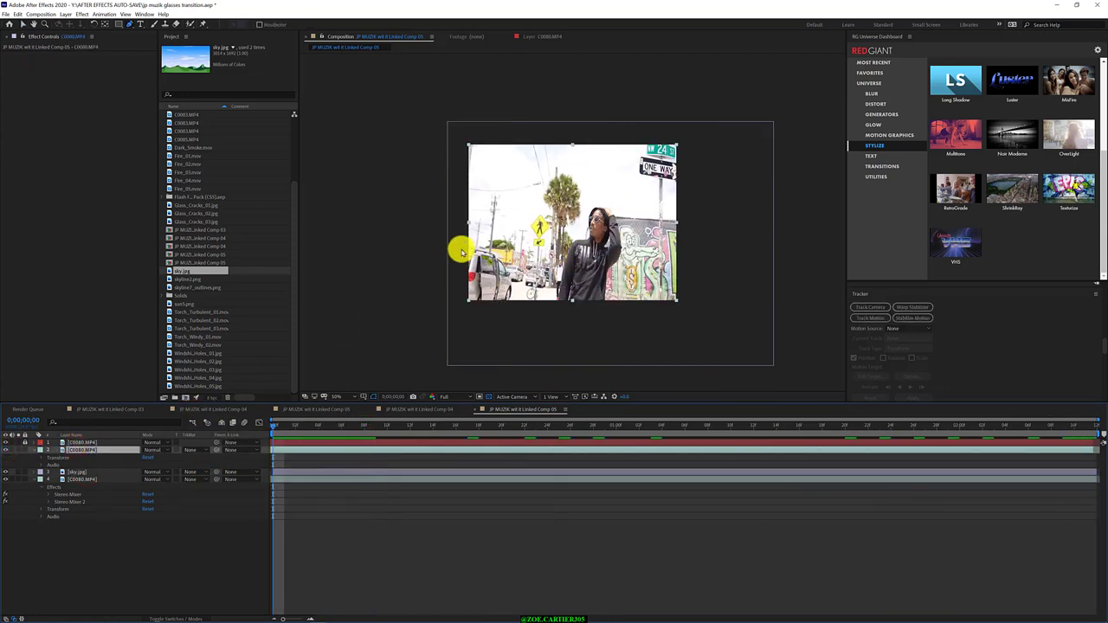
- Draw a closed four-point Pen mask around the buildings on the clip copy
left_click(450, 244)
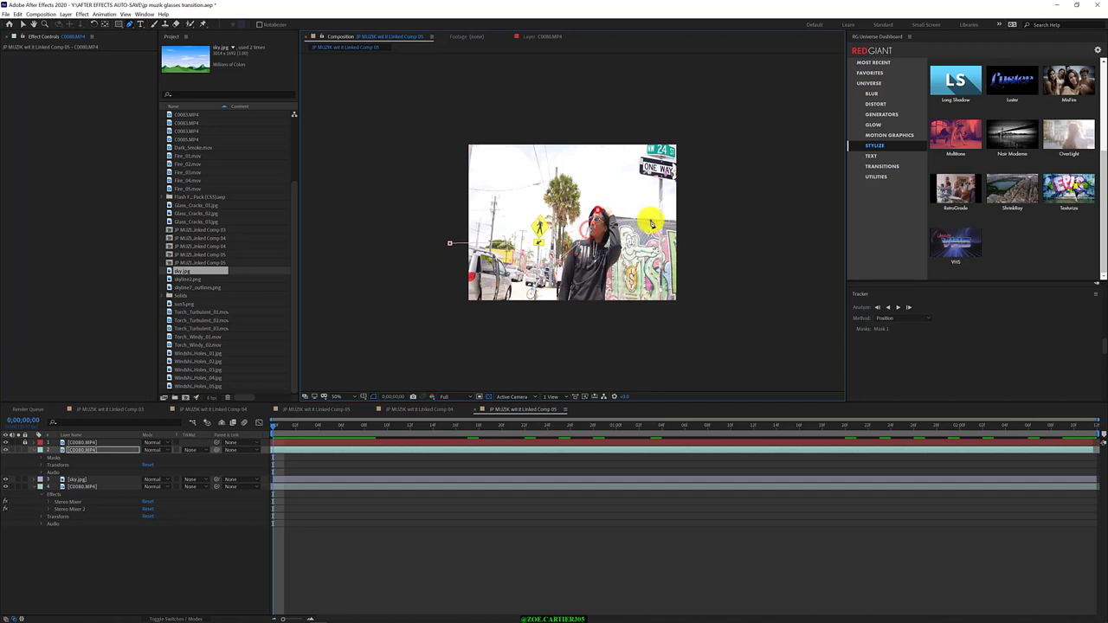
left_click(682, 220)
left_click(691, 343)
left_click(463, 351)
left_click(449, 243)
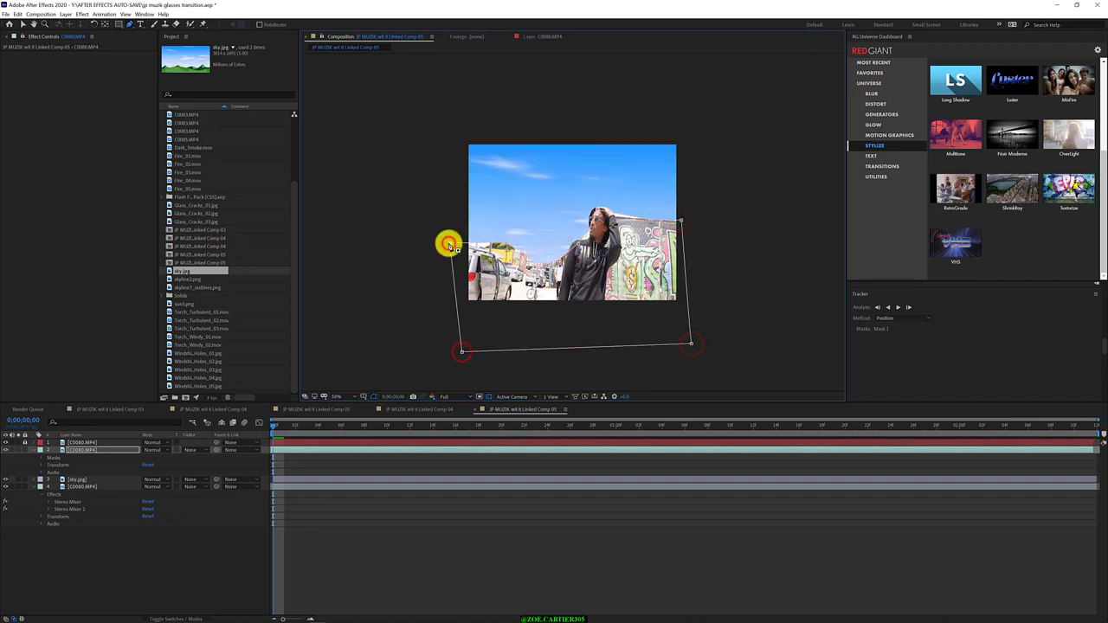
- Move the playhead to the clip's last frame and expand Mask 1's path properties
left_click(275, 428)
left_click_drag(274, 427, 1100, 428)
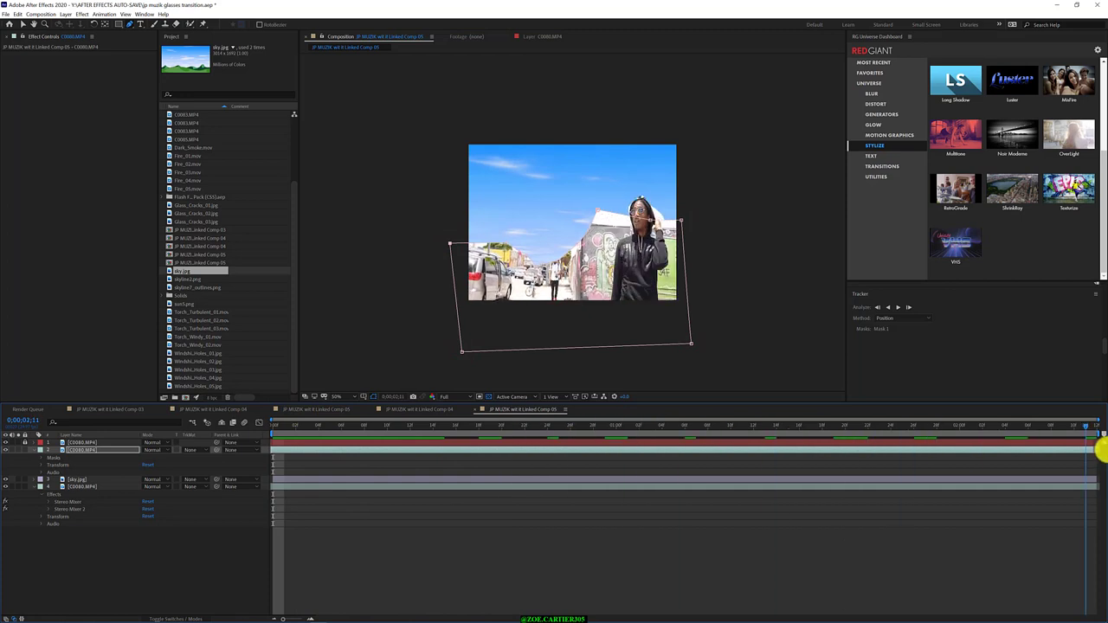
left_click(601, 223)
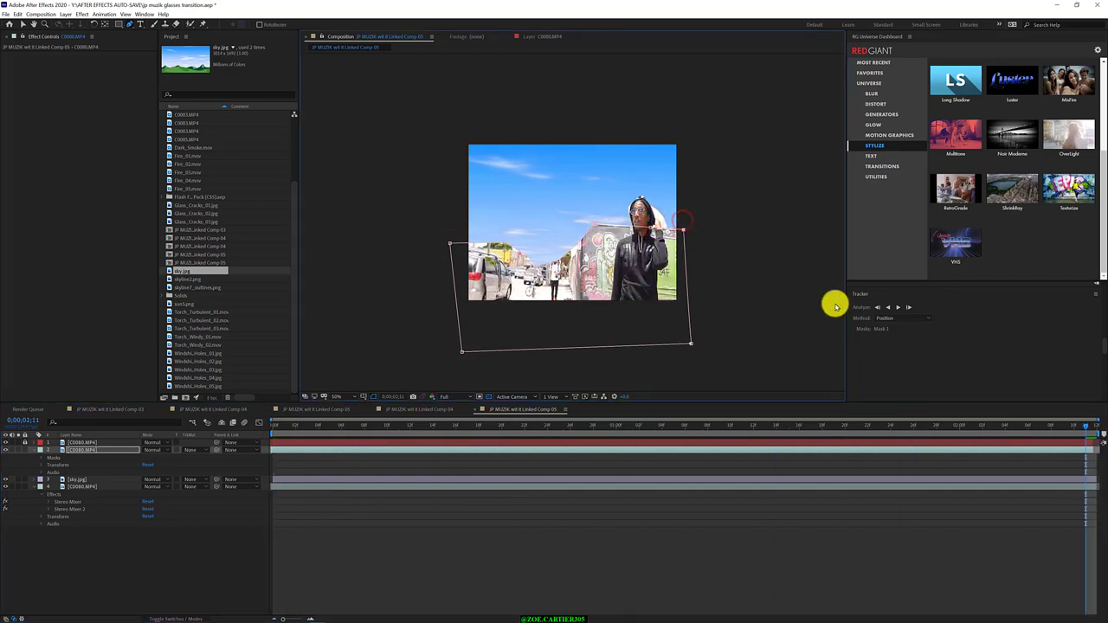
left_click(1099, 427)
right_click(44, 455)
left_click(95, 564)
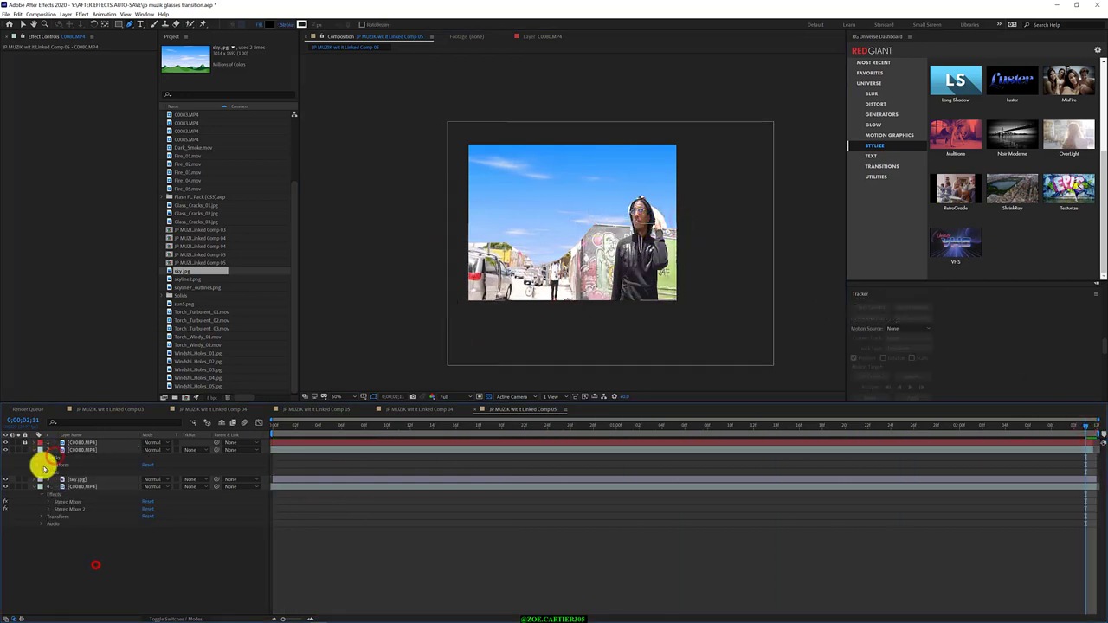
left_click(37, 457)
left_click(81, 466)
left_click(52, 467)
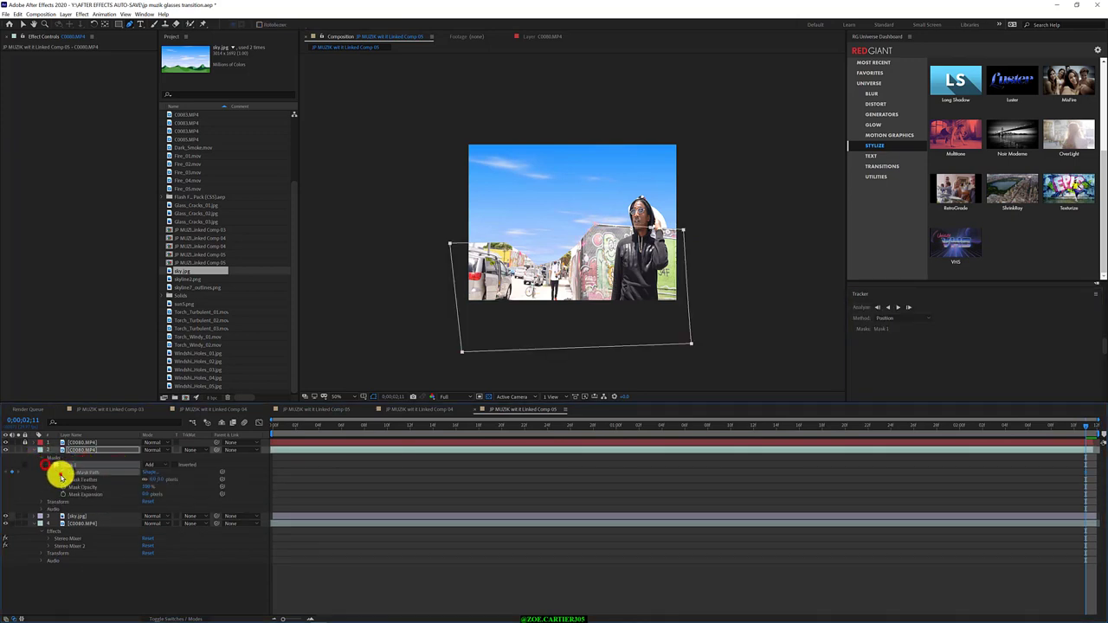
- Track Mask 1 backward, shift its top-right corner to fit, and undo the accidental second mask
left_click(877, 307)
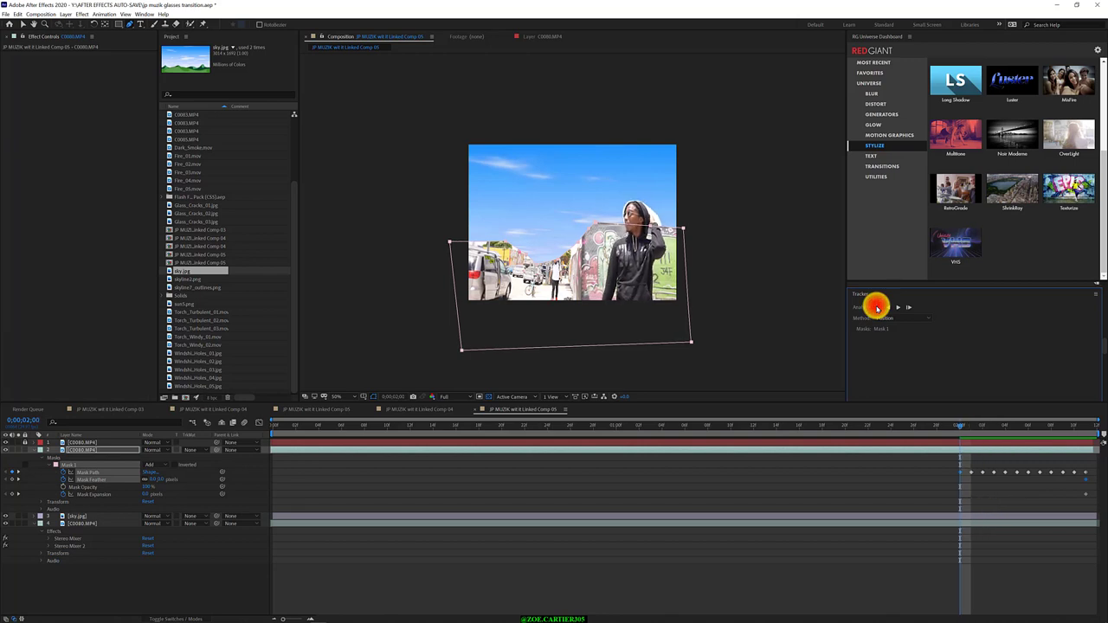
left_click_drag(684, 229, 674, 231)
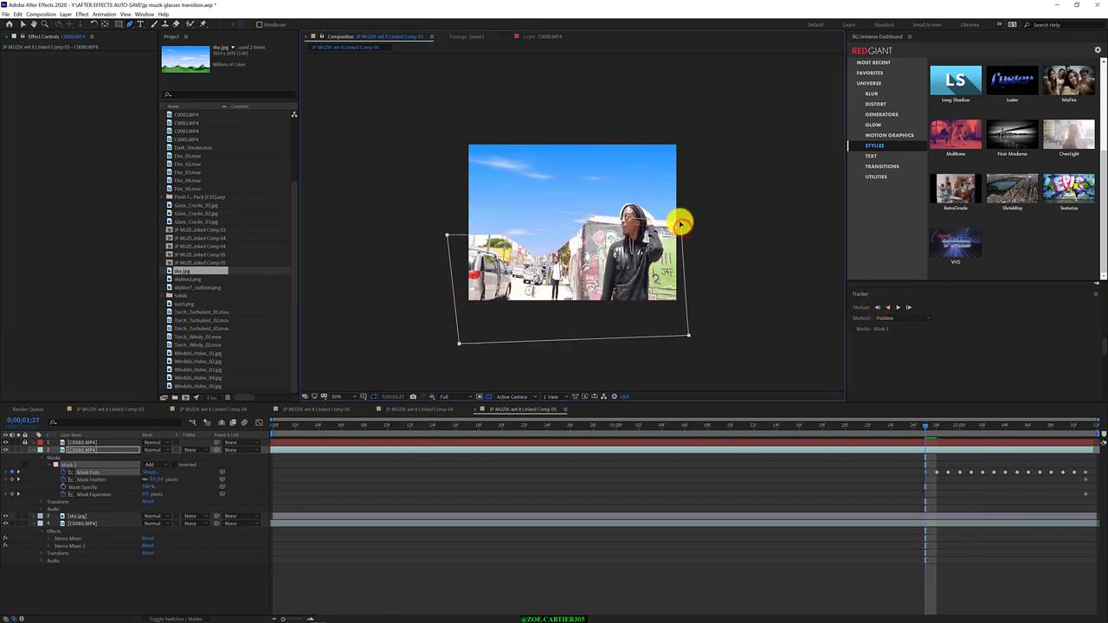
left_click(674, 230)
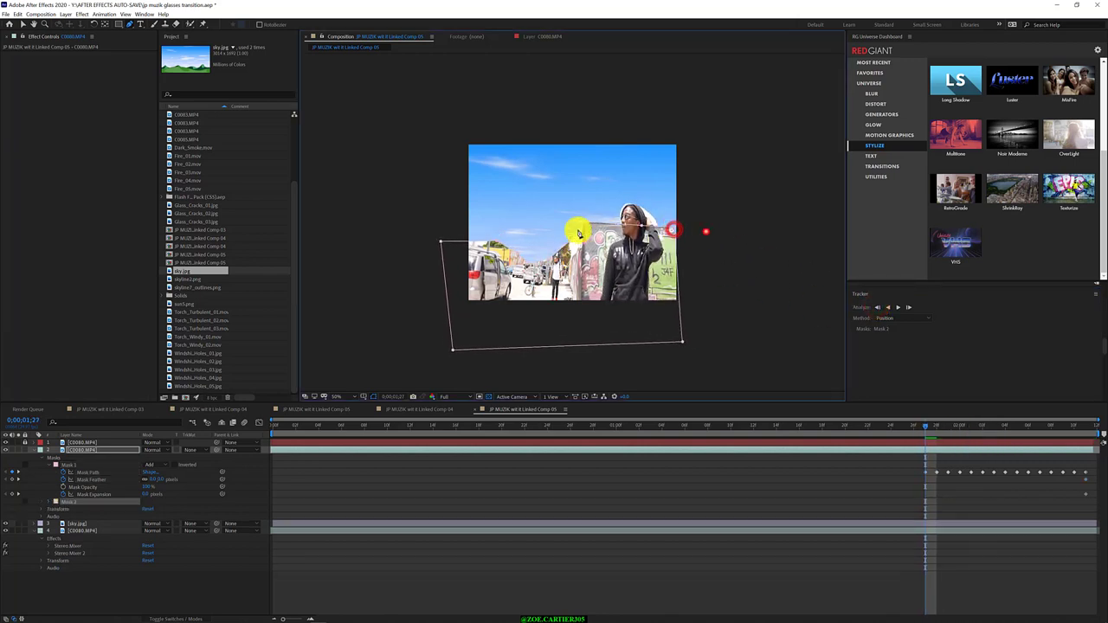
key("ctrl+z")
key("period")
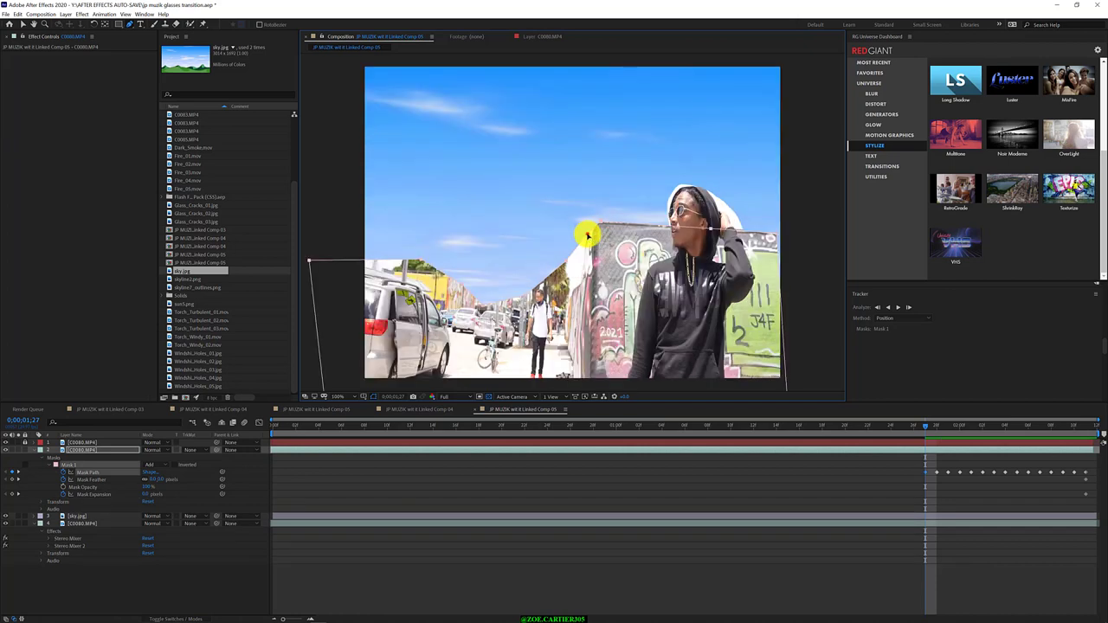
- Nudge the mask's left corner slightly left and deselect the mask with the Selection tool
left_click_drag(587, 234, 583, 236)
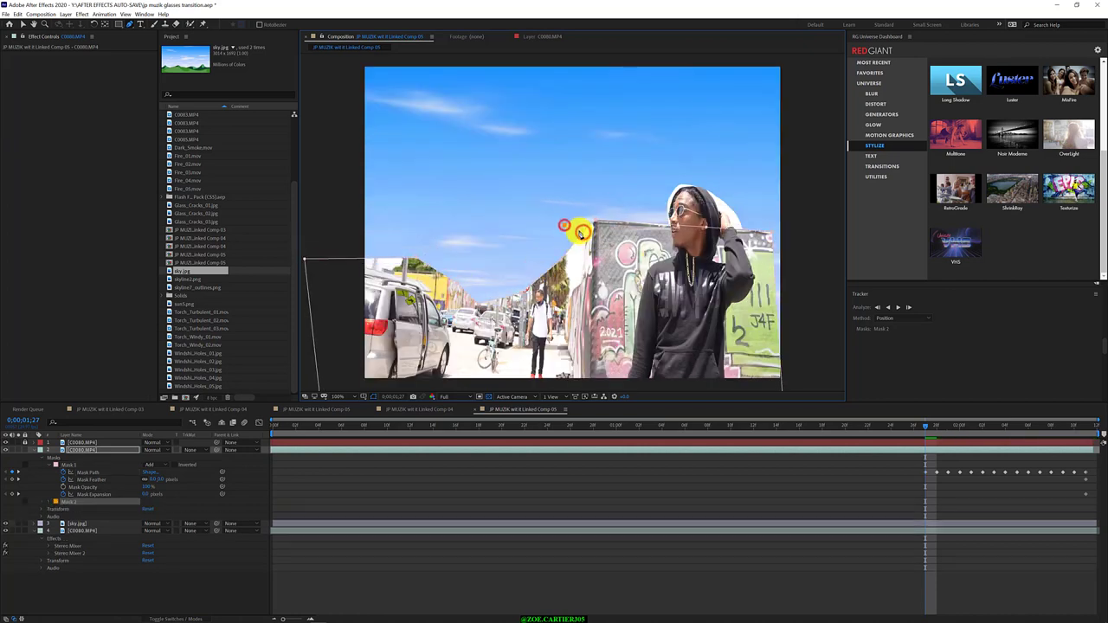
left_click(21, 23)
left_click(809, 265)
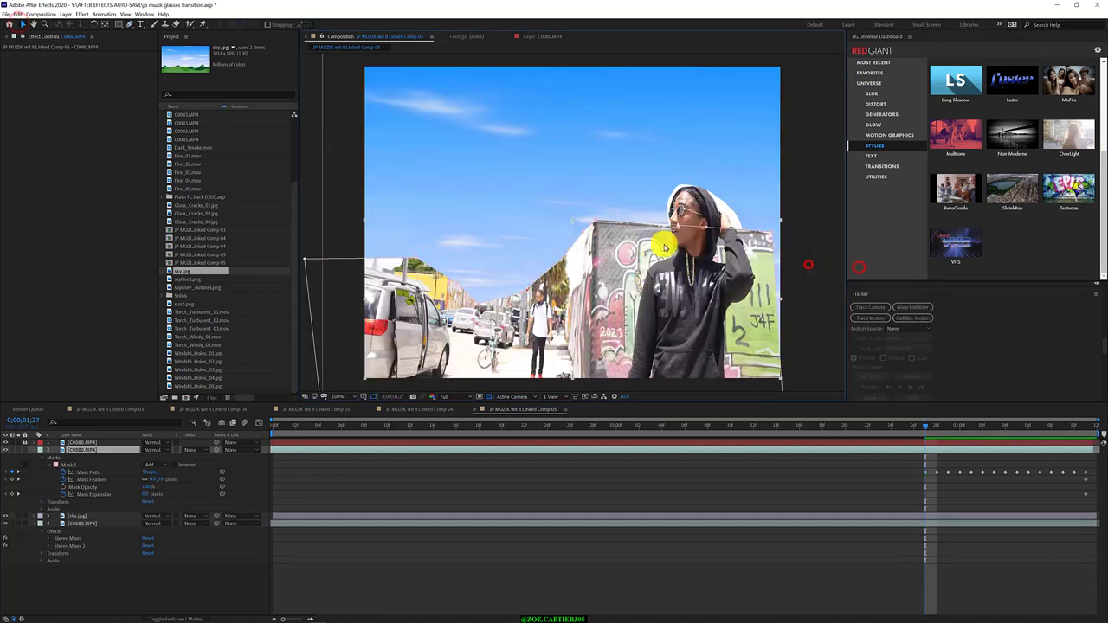
left_click(582, 233)
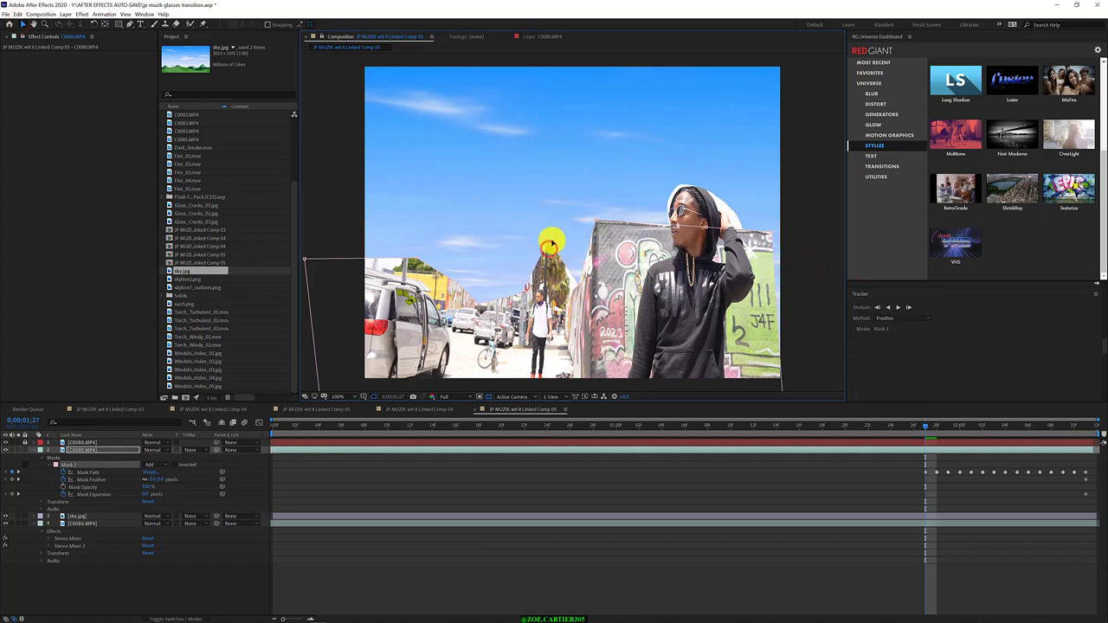
left_click(131, 26)
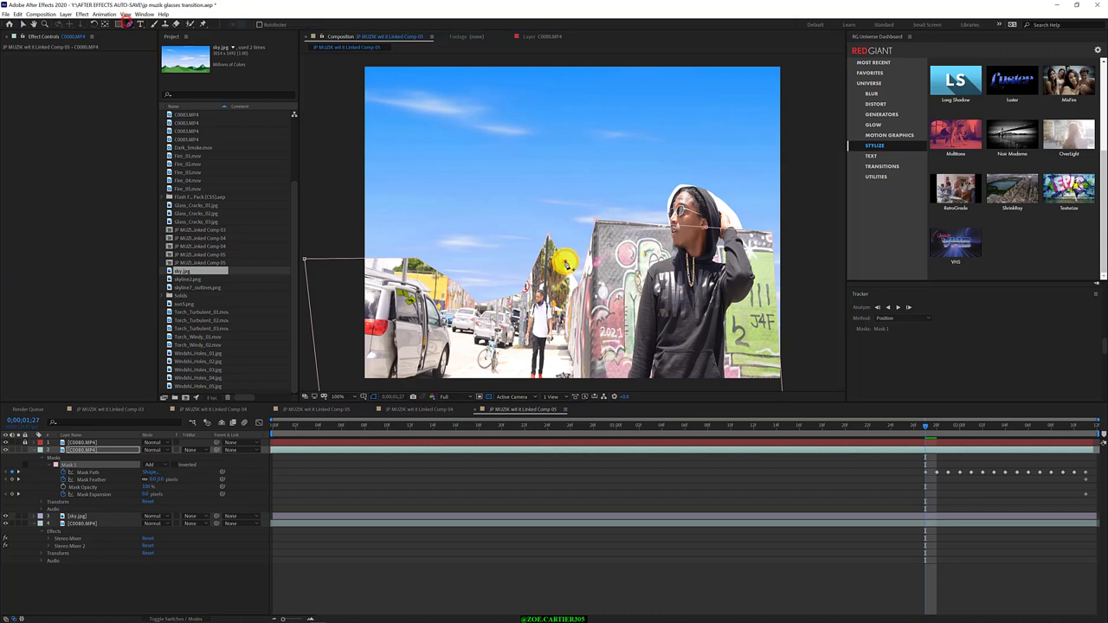
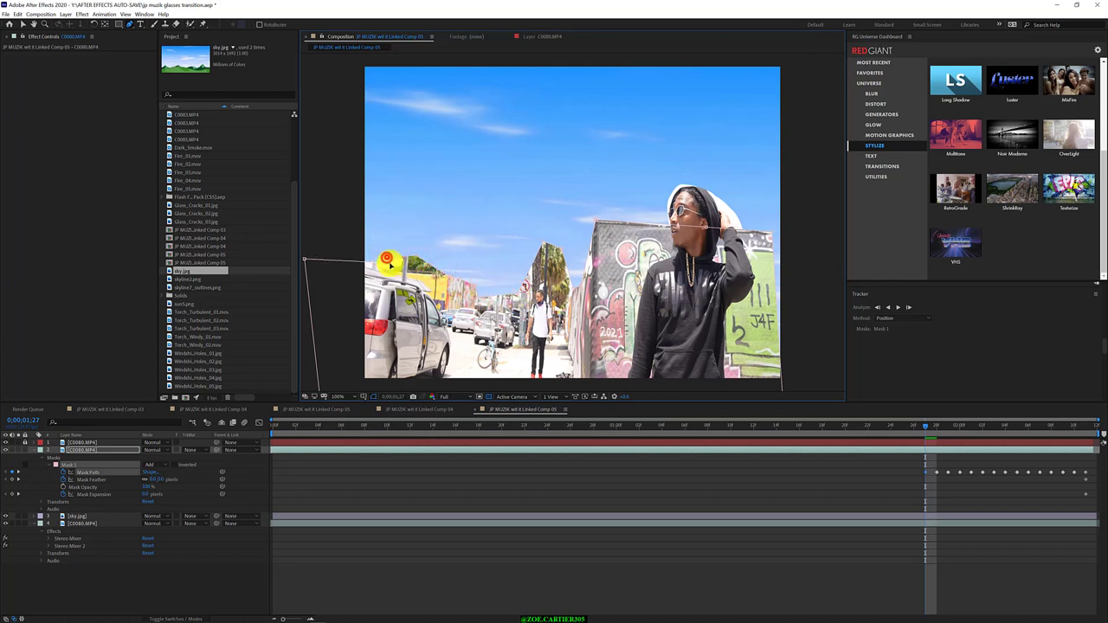
- Track Mask 1 on C0080.MP4 backward one frame at a time, ten frames in a row
scroll(470, 285, "up", 1)
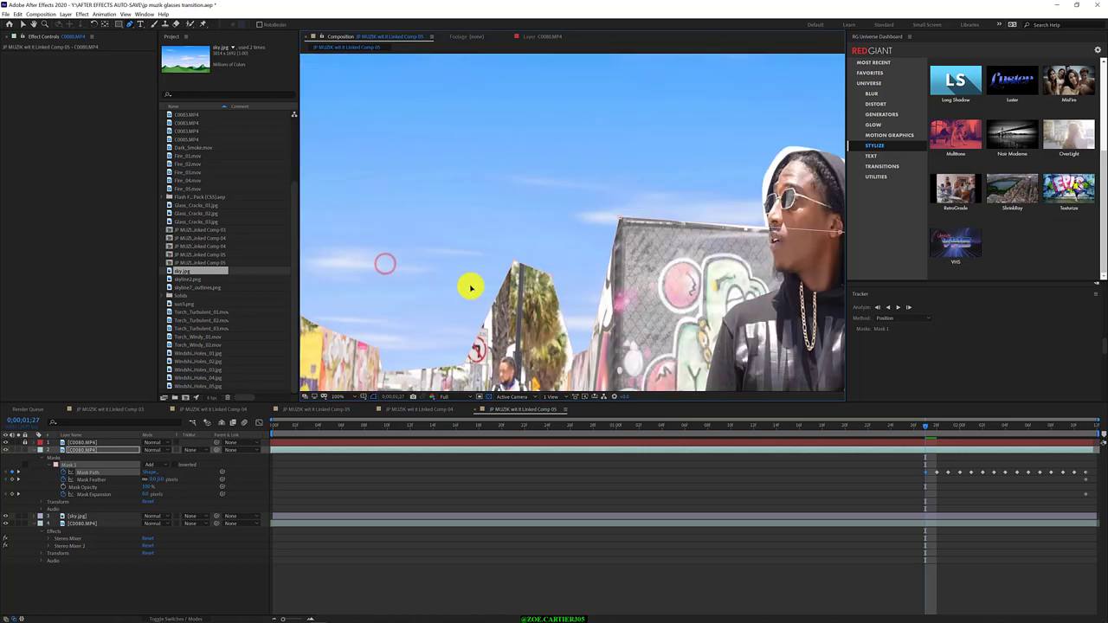
scroll(472, 288, "down", 3)
left_click(877, 308)
left_click(874, 308)
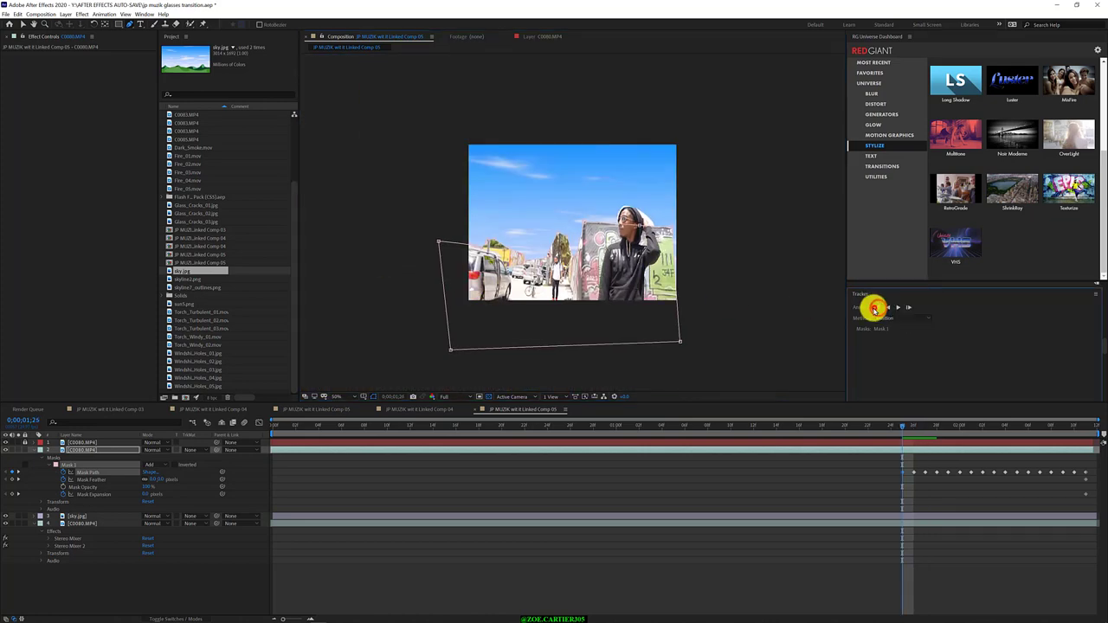
left_click(873, 308)
left_click(874, 307)
left_click(876, 306)
left_click(877, 307)
left_click(876, 307)
left_click(875, 308)
left_click(876, 307)
left_click(876, 307)
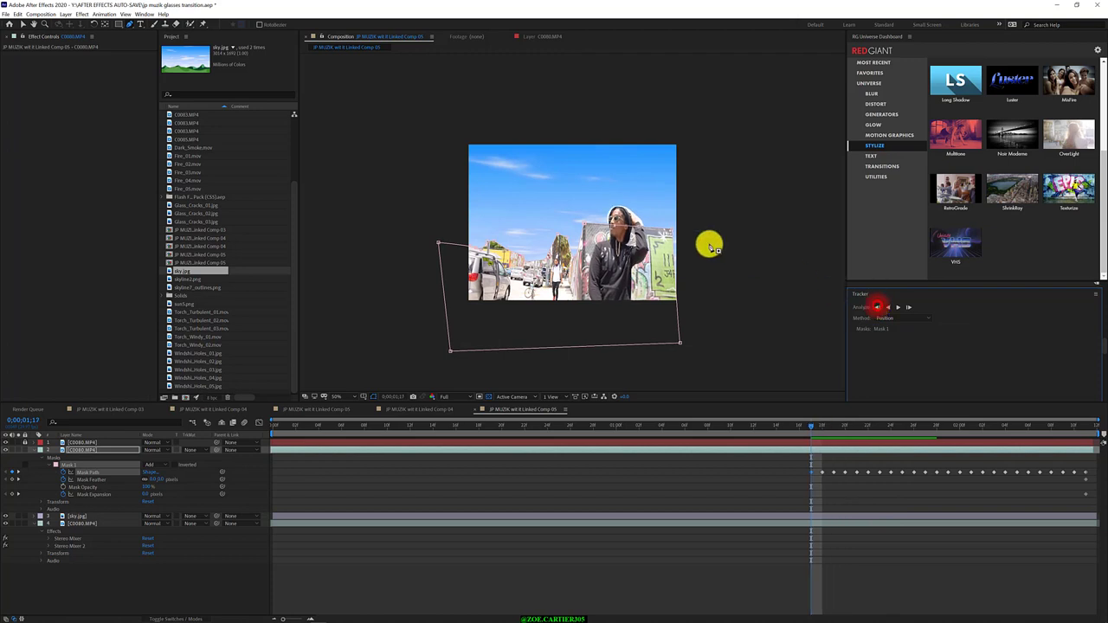
- Run continuous backward mask tracking, stopping and resuming it toward the clip start
left_click(898, 307)
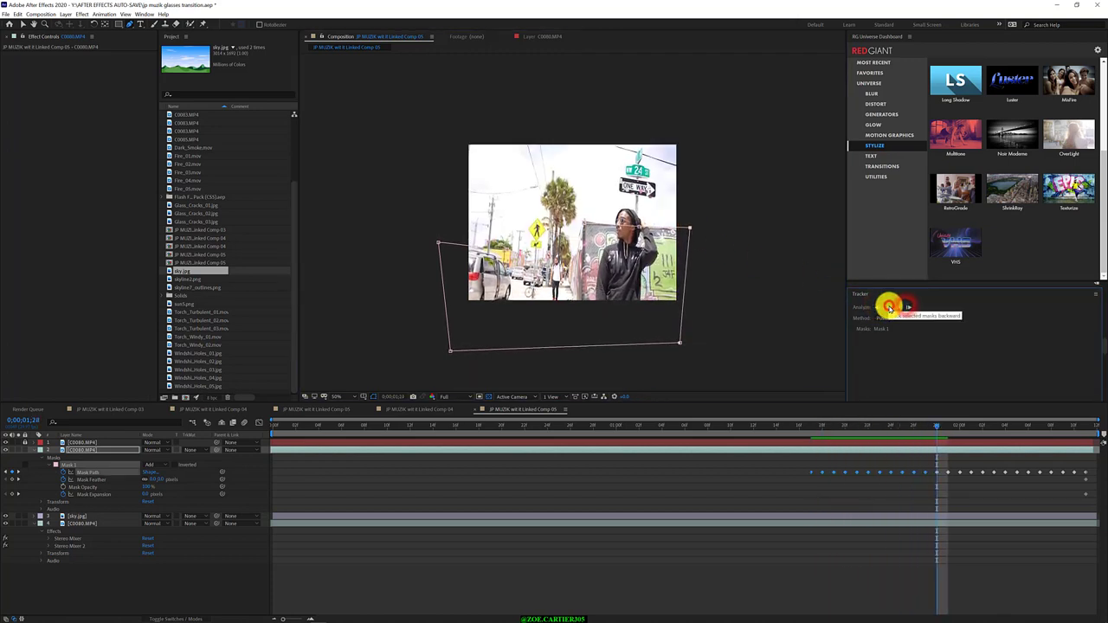
left_click(888, 308)
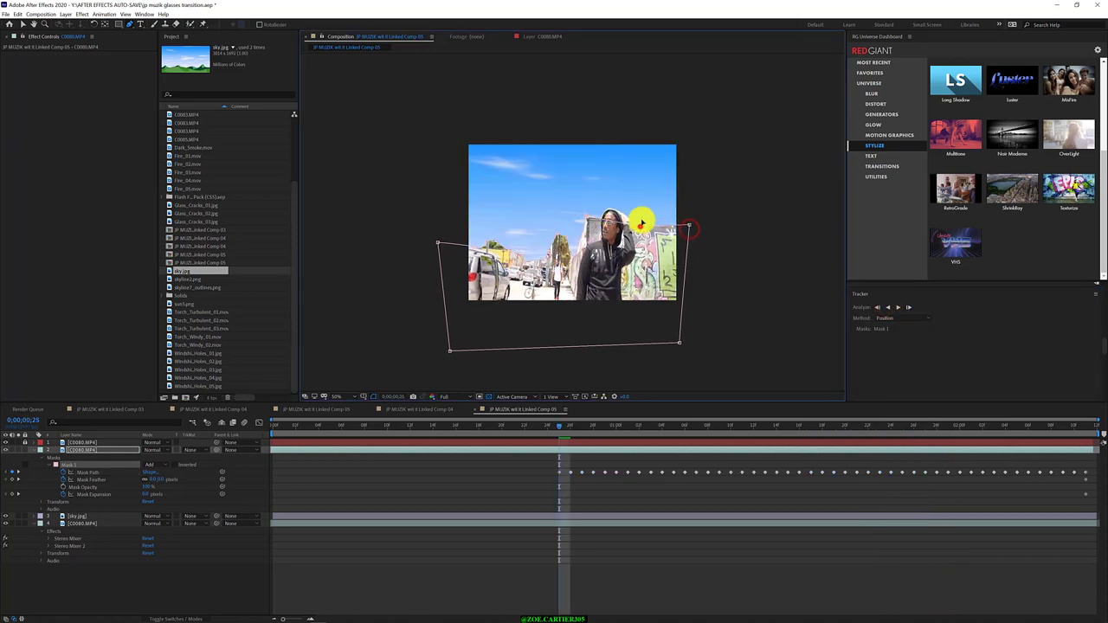
left_click(897, 308)
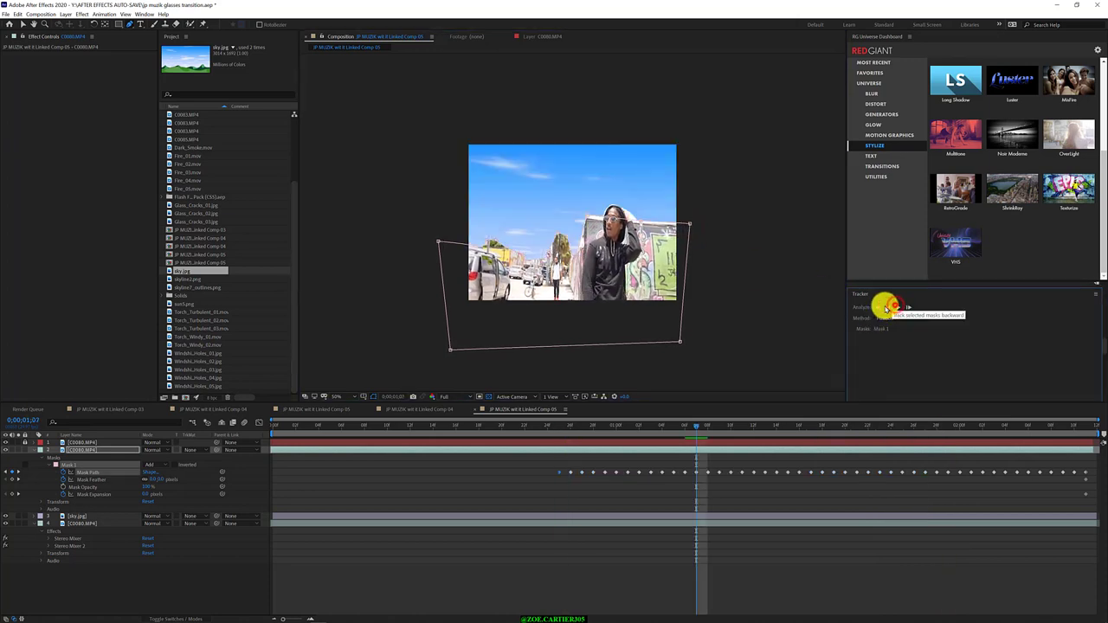
left_click(885, 308)
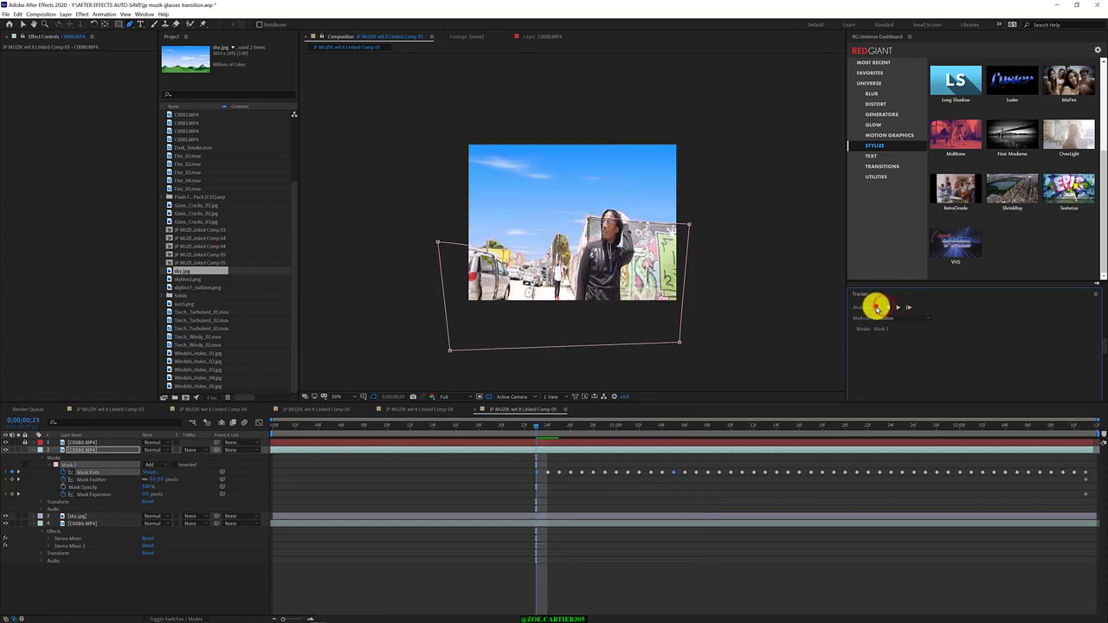
left_click(689, 221)
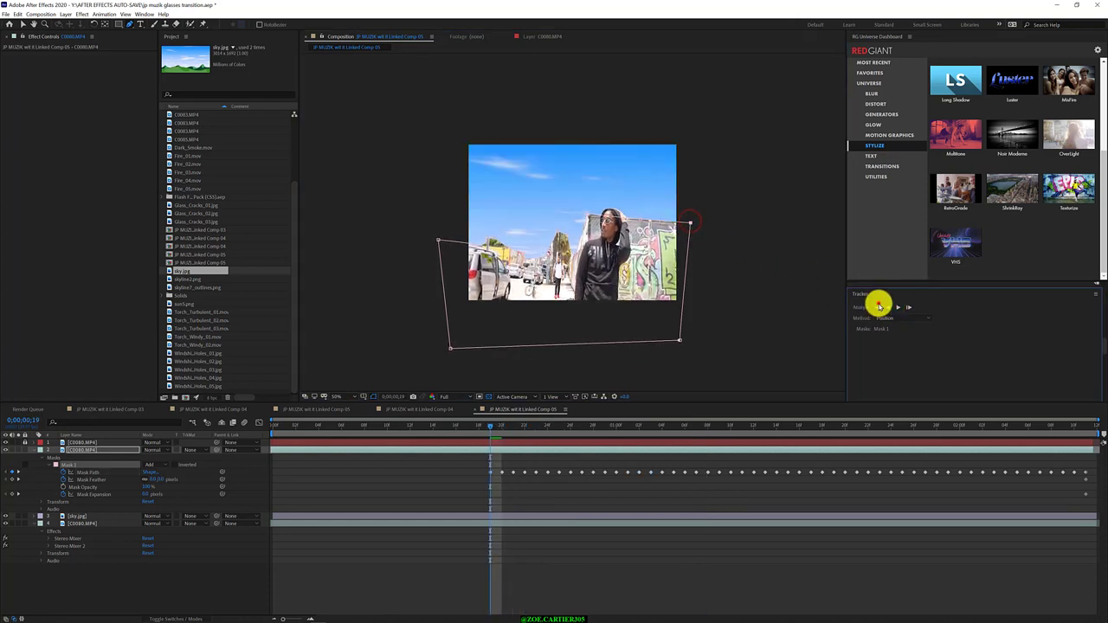
left_click(878, 304)
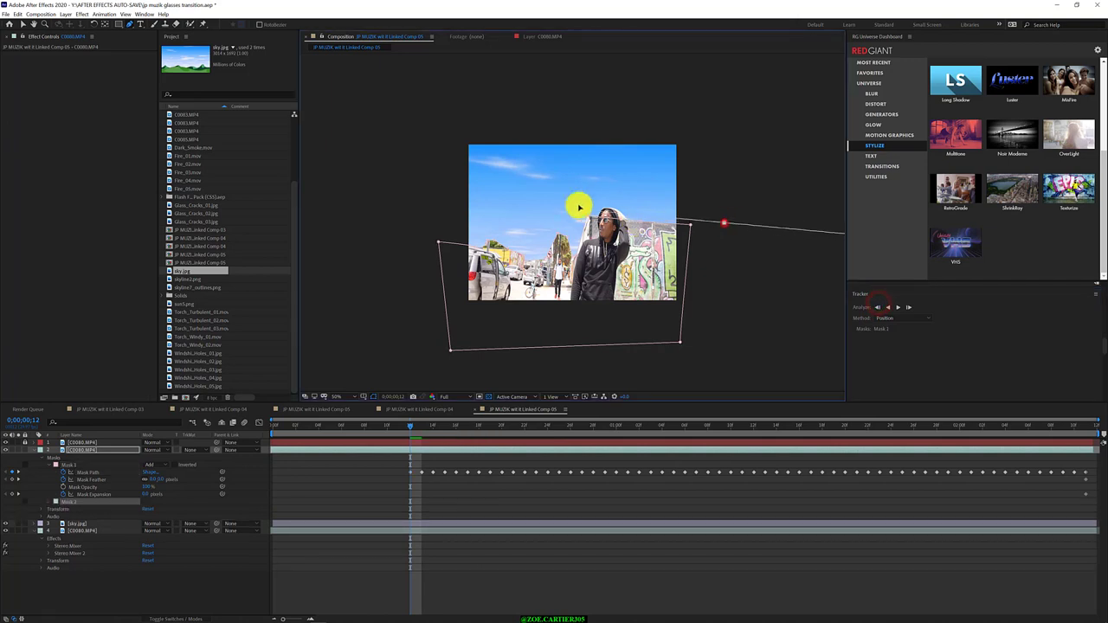
- Remove the stray Mask 2 and finish tracking Mask 1 back to frame 0
key("ctrl+z")
left_click(739, 257)
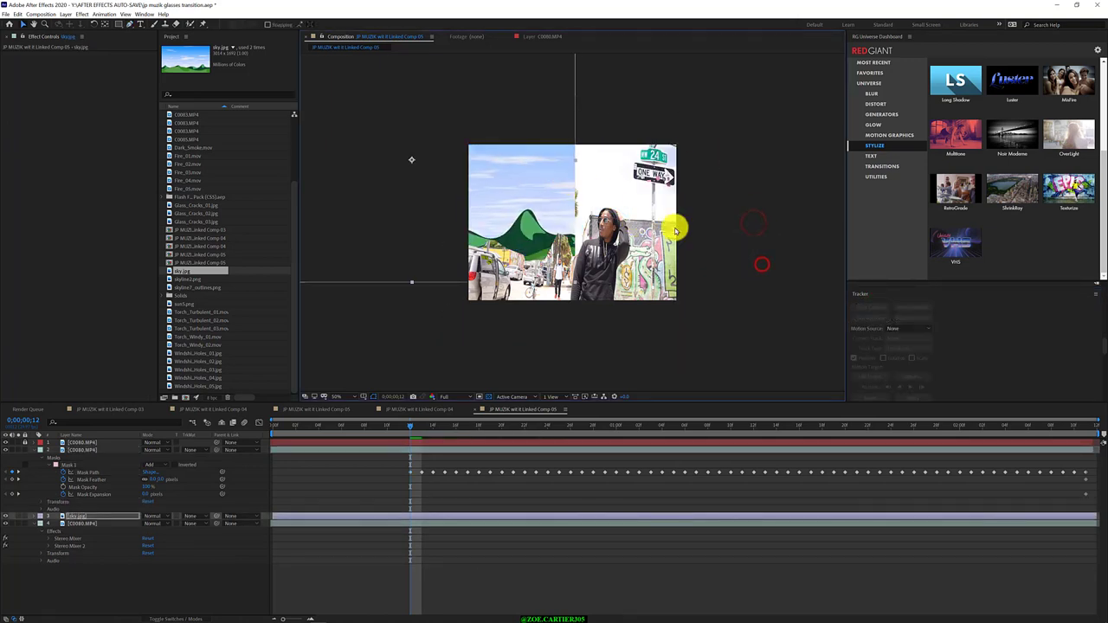
left_click(70, 465)
left_click(722, 247)
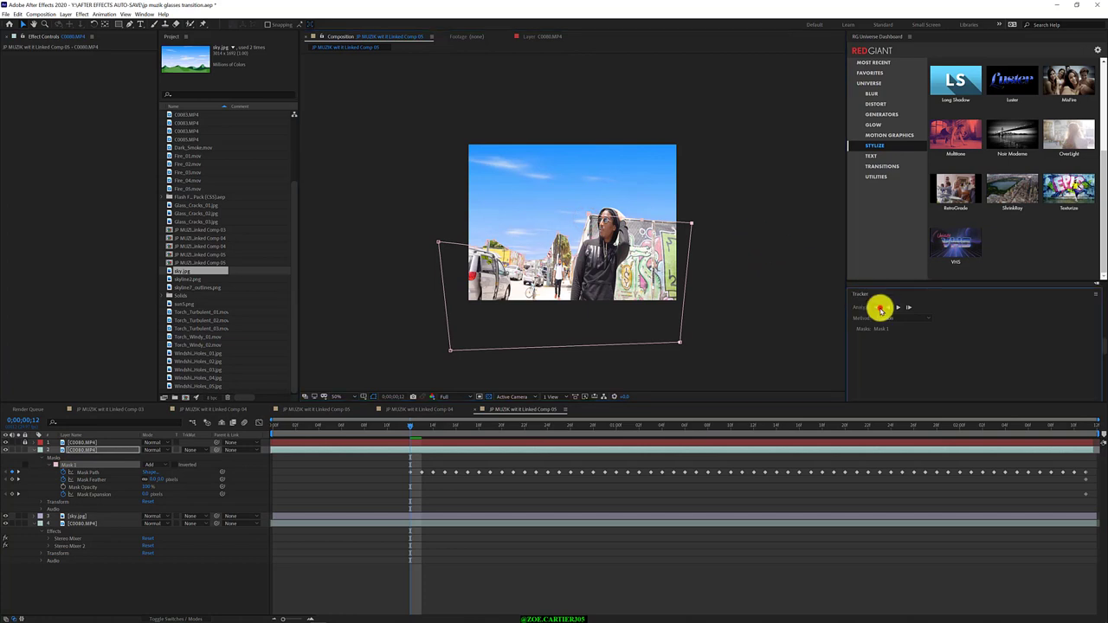
left_click(877, 306)
left_click(641, 222)
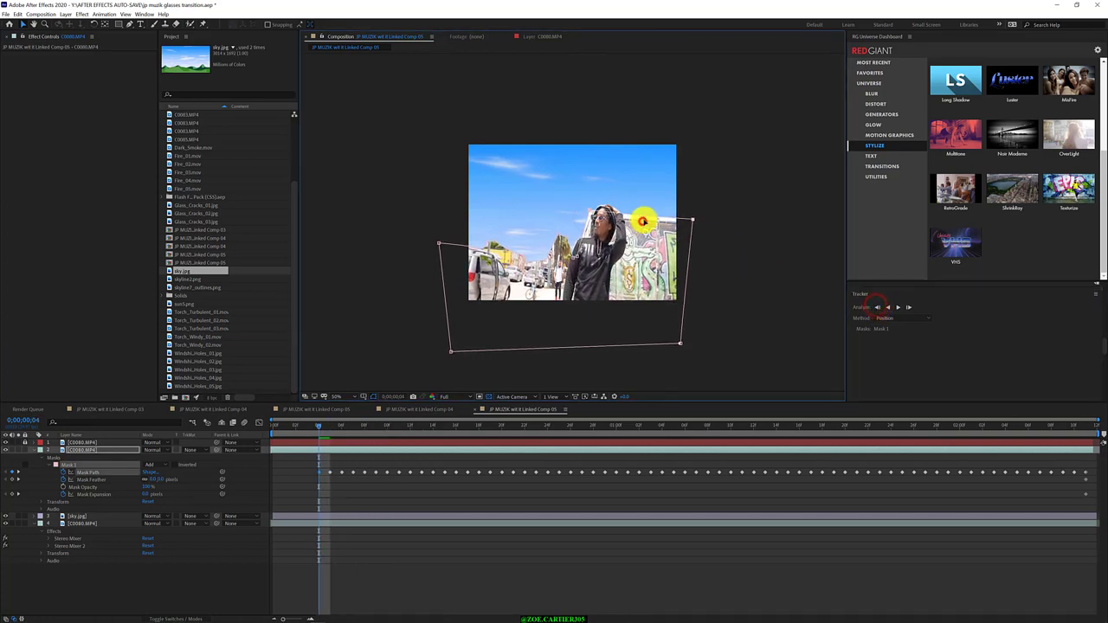
left_click(877, 306)
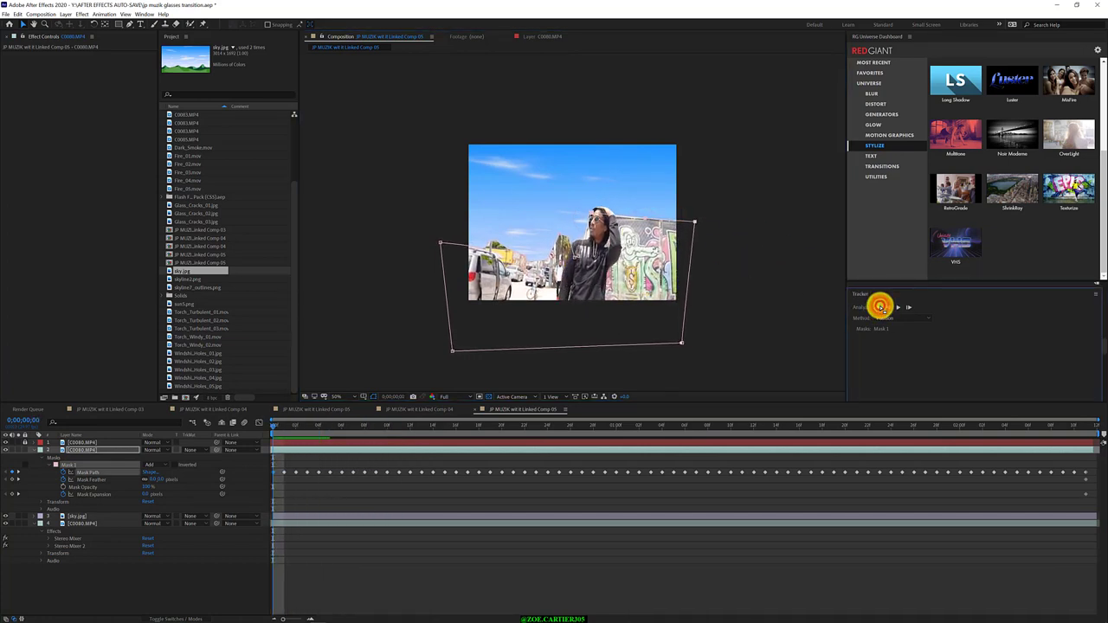
left_click(174, 465)
- Check the mask fit, then rename the layer 'lower mask', label it yellow, and lock it
left_click(342, 425)
left_click_drag(354, 433, 426, 417)
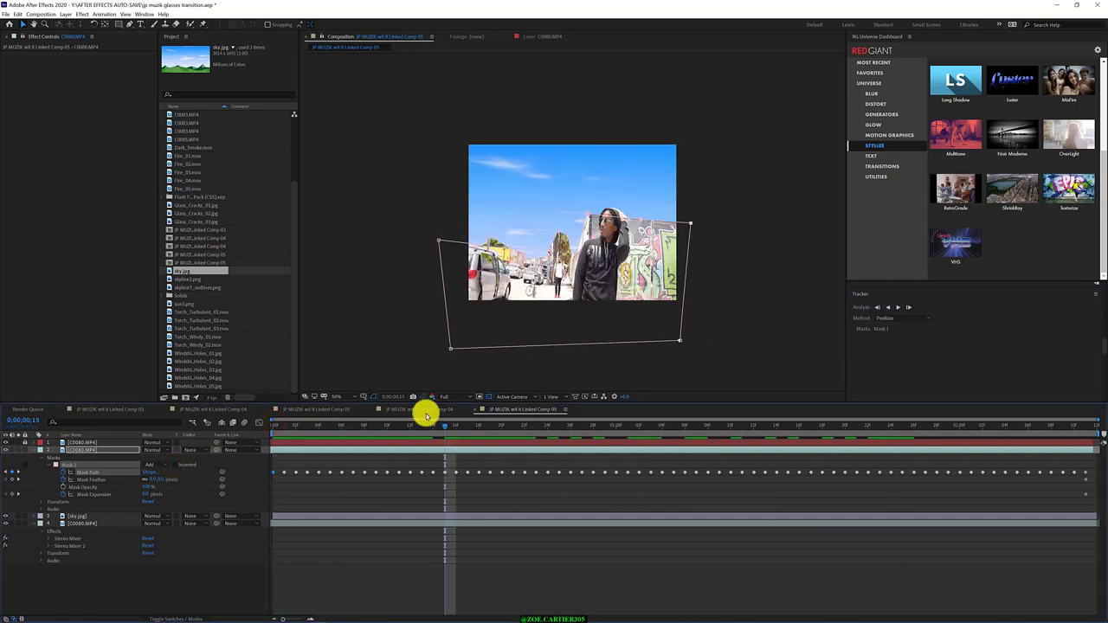
left_click(100, 436)
type("mask")
key("Return")
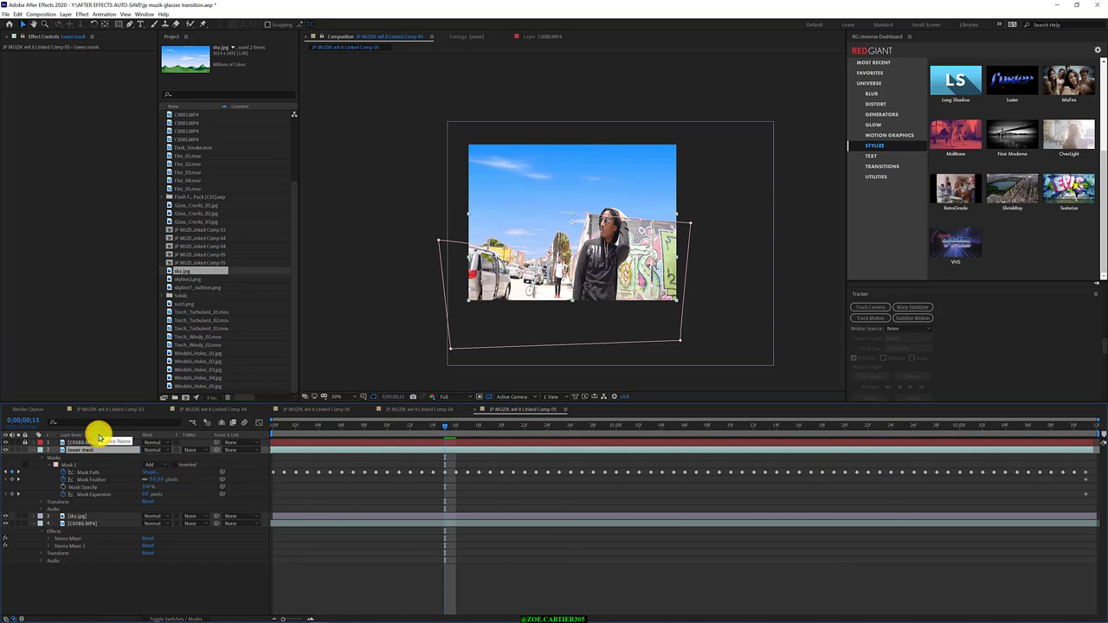
left_click(39, 449)
left_click(75, 483)
left_click(25, 451)
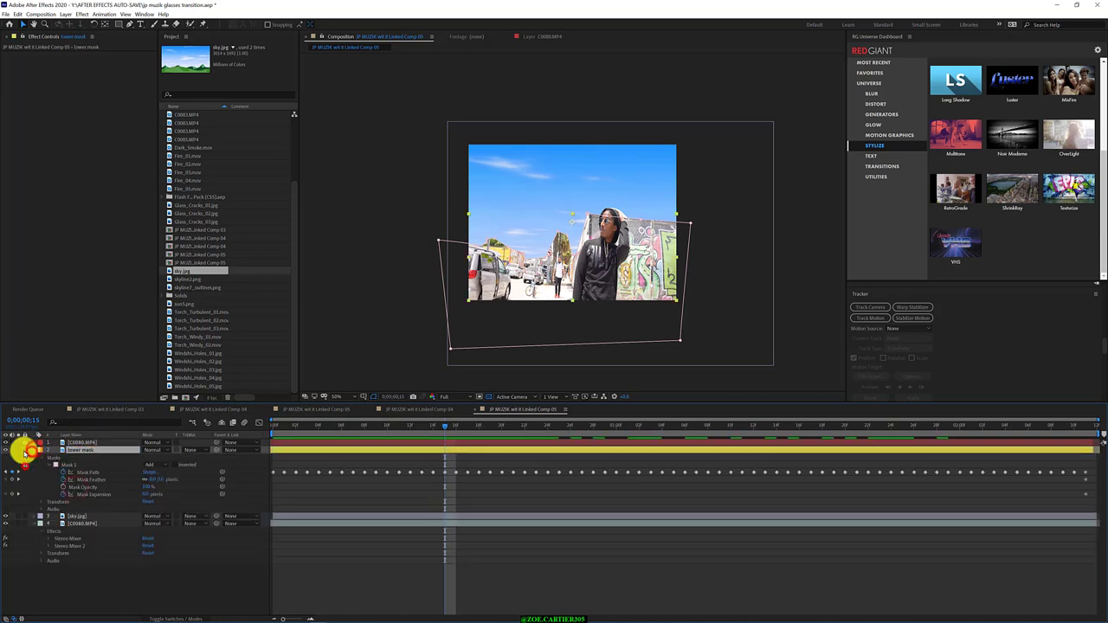
- Duplicate the bottom C0080.MP4 street footage layer
left_click(89, 457)
left_click(87, 465)
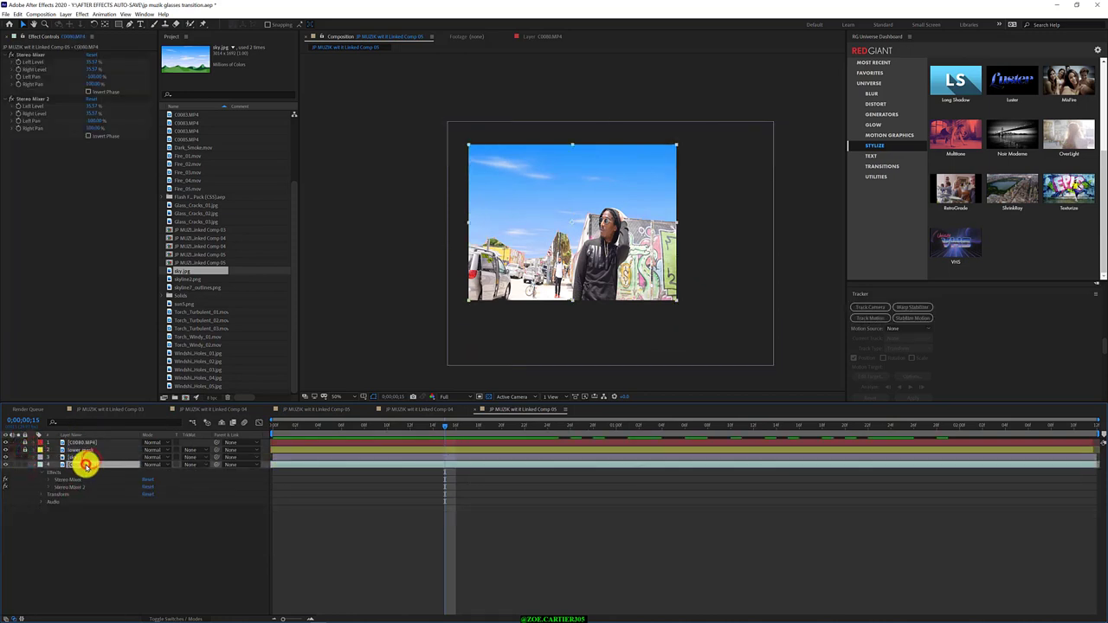
key("ctrl+d")
- Move the footage copy above sky.jpg and apply a Colorama effect to it
left_click_drag(85, 465, 96, 452)
right_click(101, 459)
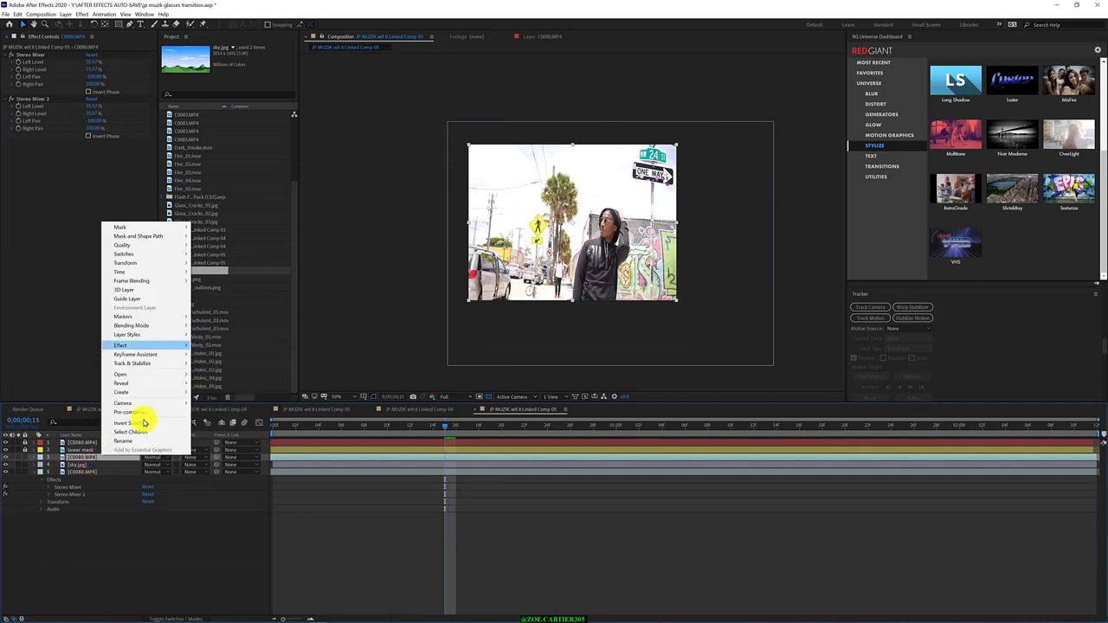
mouse_move(174, 346)
mouse_move(250, 331)
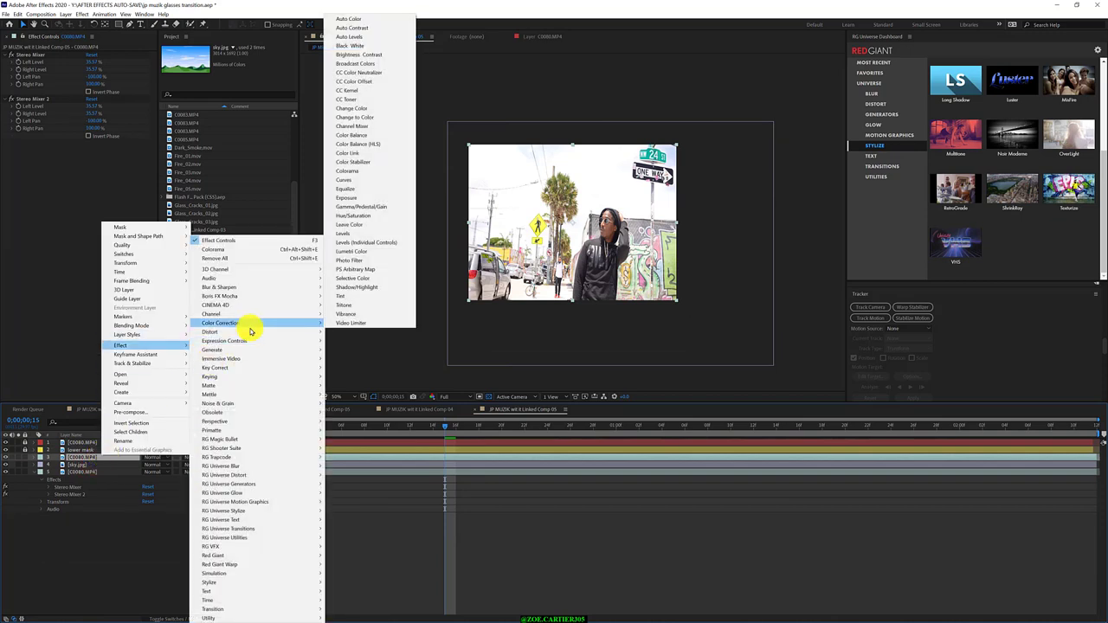
left_click(384, 171)
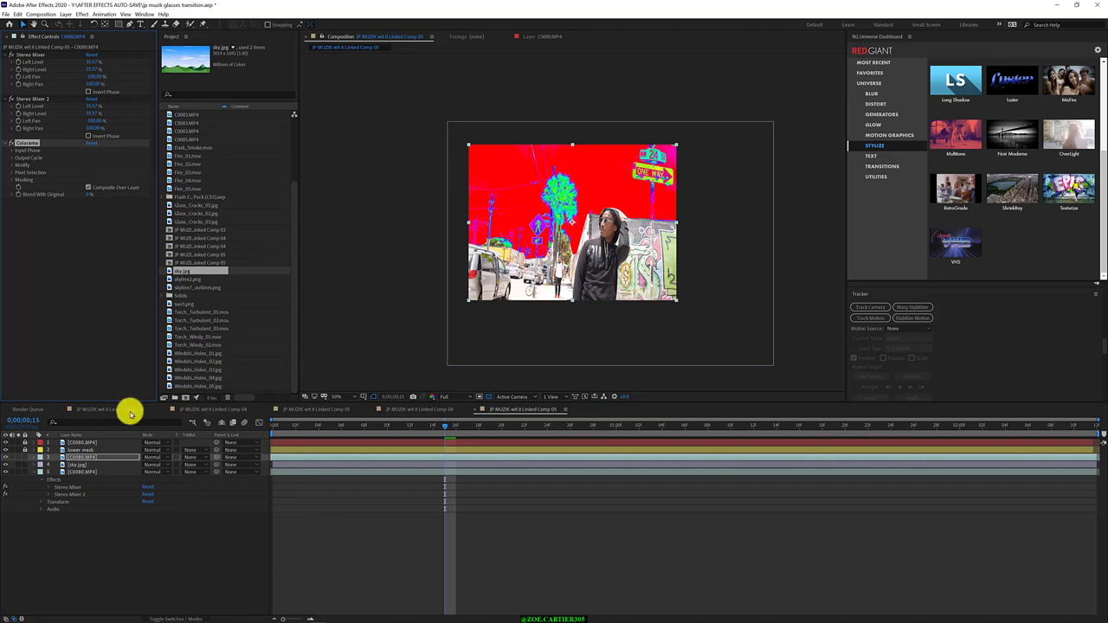
- Set Colorama's Output Cycle palette to Ramp Grey and reshape it into high-contrast black and white
left_click(11, 161)
left_click(116, 165)
left_click(138, 236)
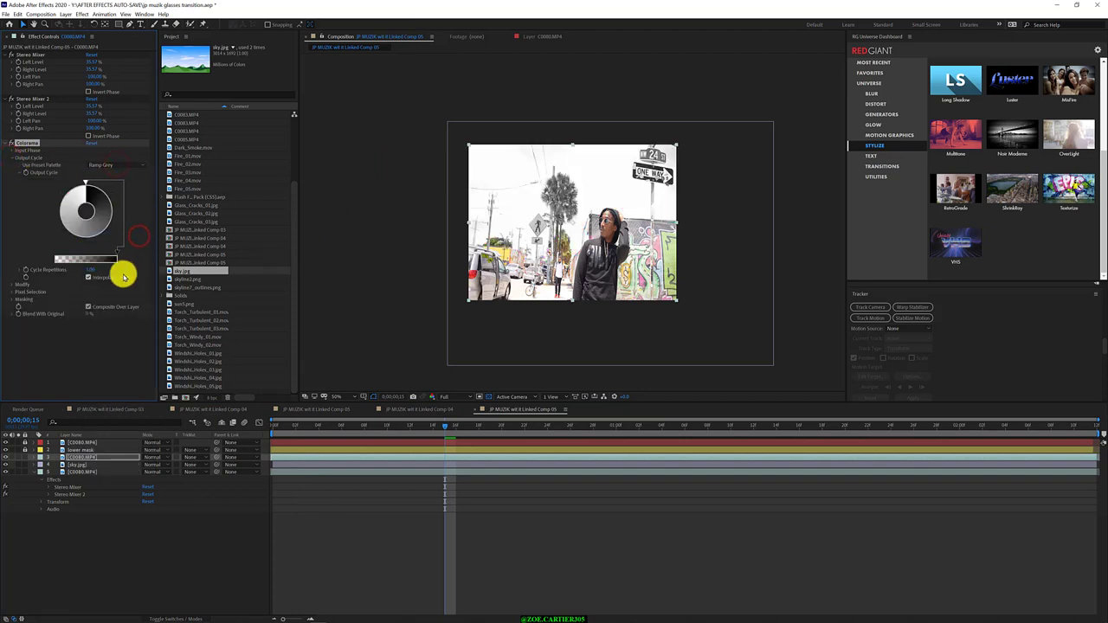
left_click_drag(85, 184, 83, 183)
mouse_move(115, 187)
left_mouse_down()
mouse_move(69, 252)
mouse_move(57, 199)
mouse_move(89, 205)
left_mouse_up()
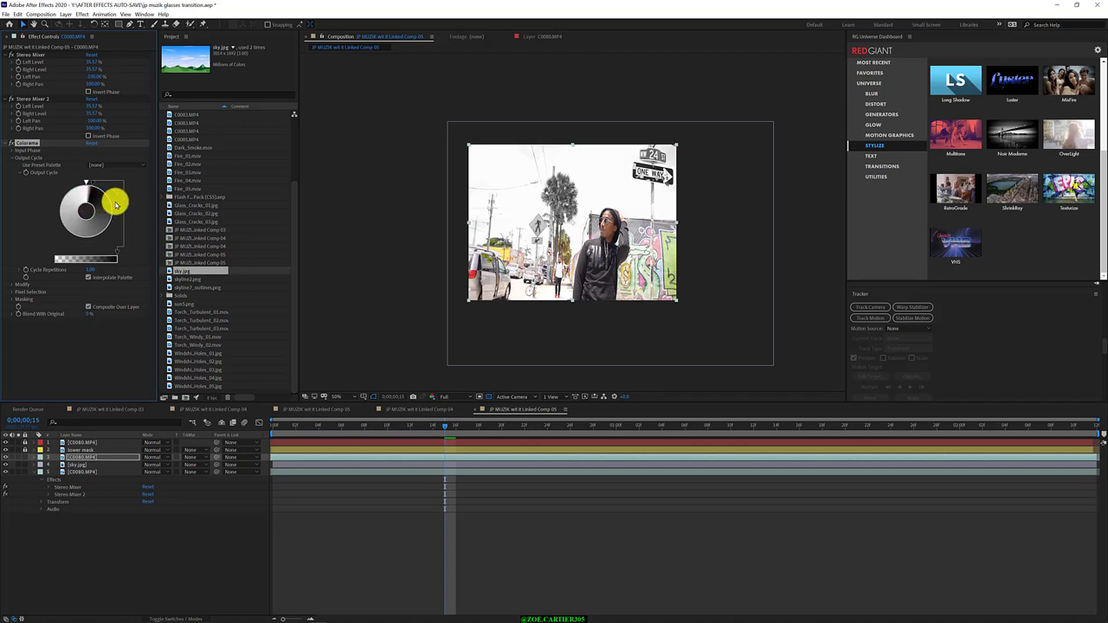
left_click(192, 457)
left_click(217, 502)
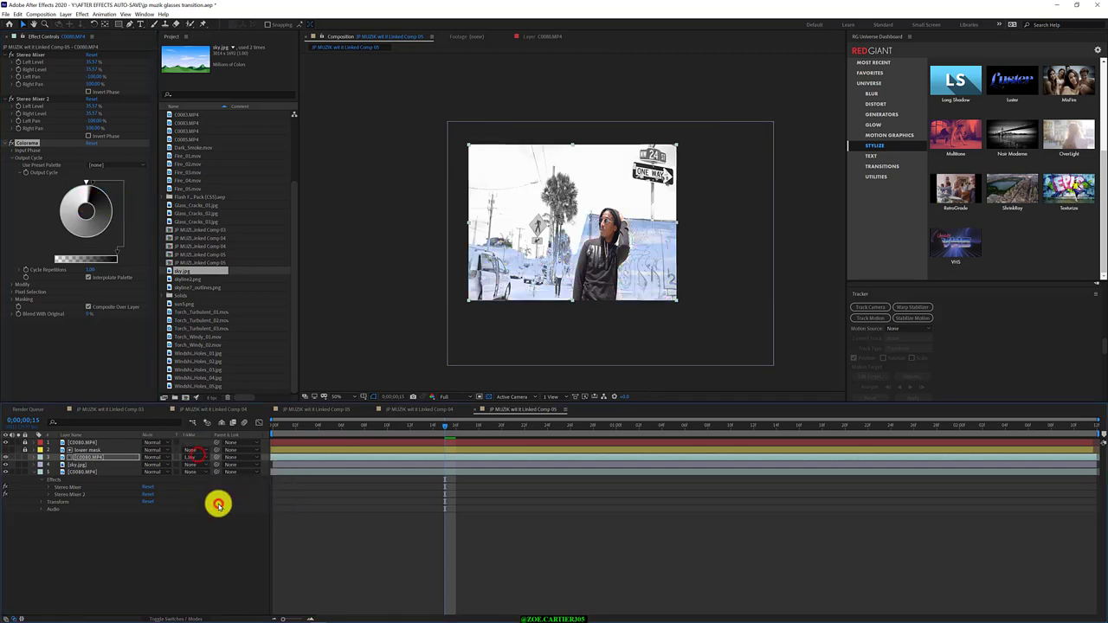
- Set the sky.jpg layer's track matte to Luma Inverted Matte
left_click(92, 464)
left_click(192, 465)
left_click(78, 472)
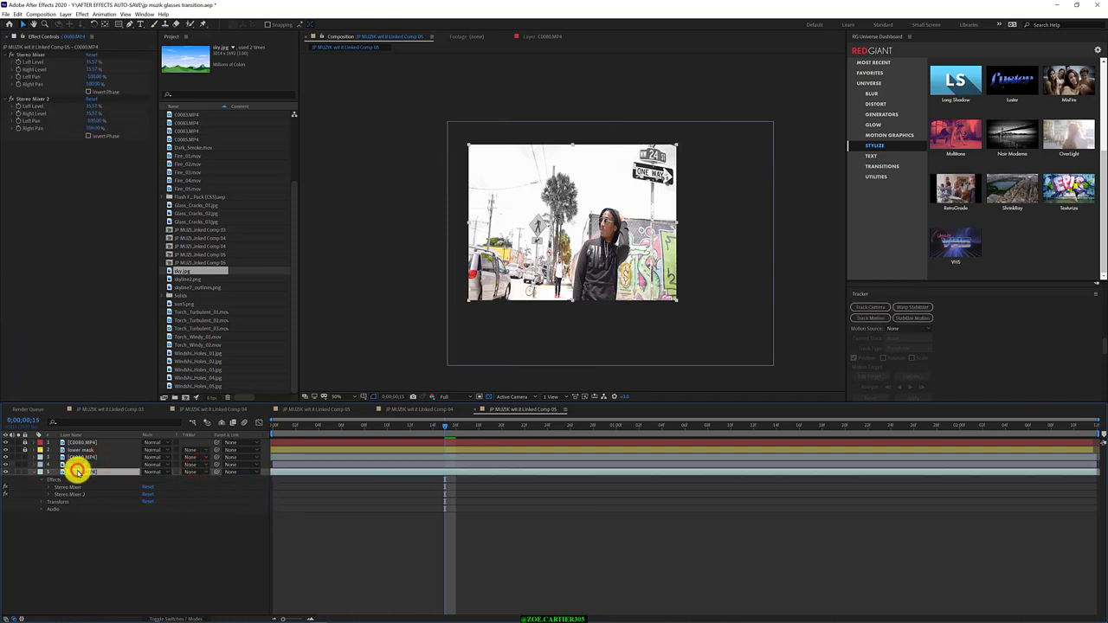
left_click(192, 465)
left_click(217, 511)
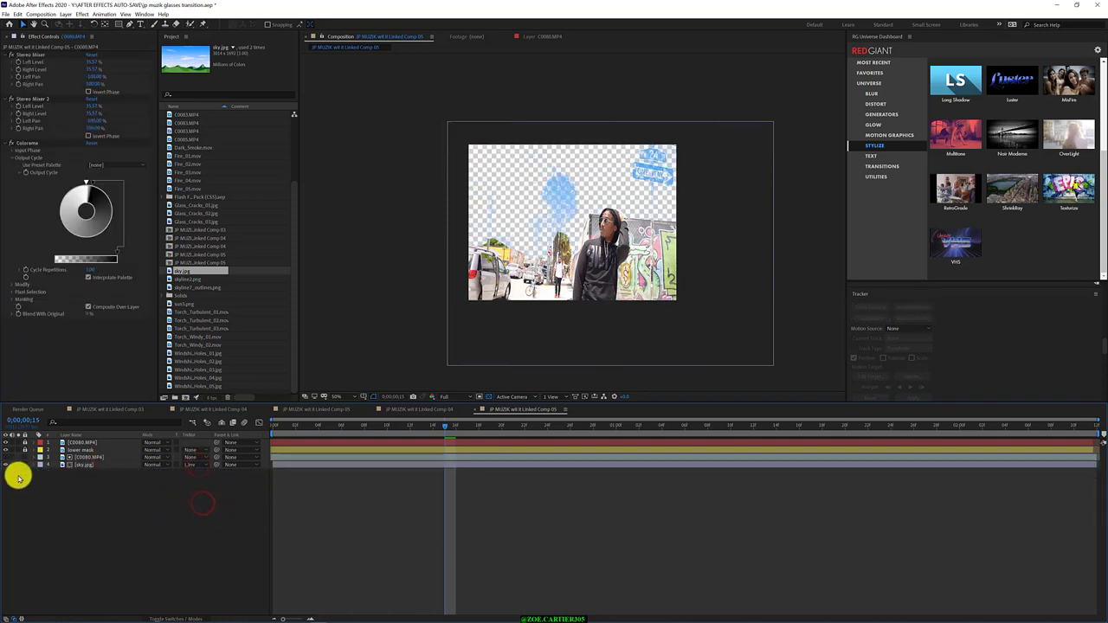
- Duplicate the footage, give layer 5 a Luma Inverted Matte, and adjust Colorama's output cycle toward blue sky
key("ctrl+d")
left_click(196, 471)
left_click(209, 484)
left_click(192, 472)
left_click(208, 474)
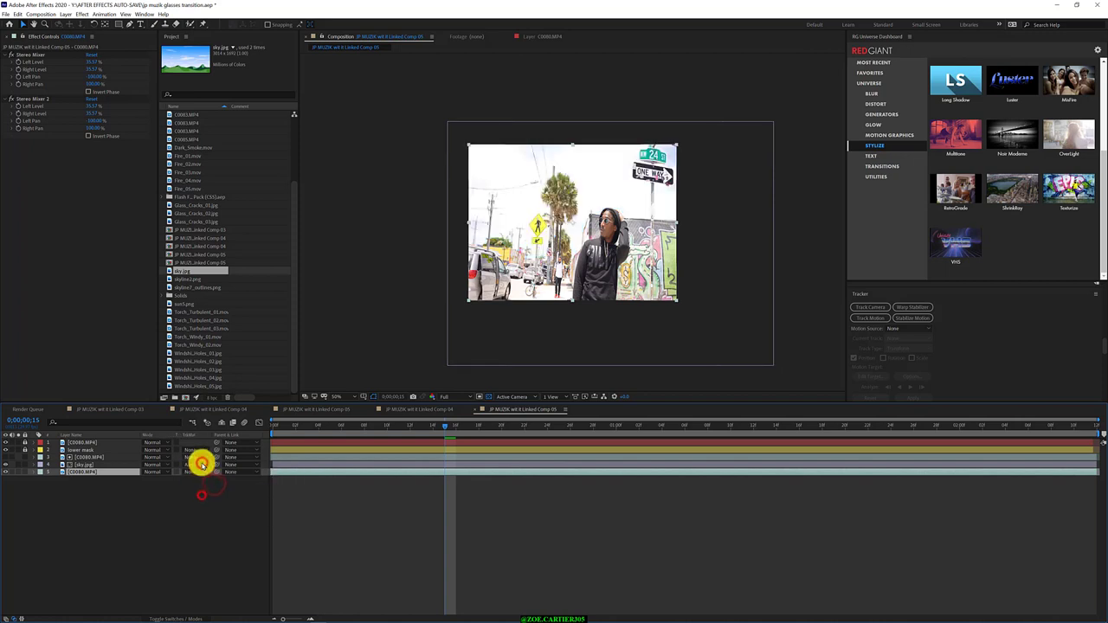
left_click(192, 472)
left_click(203, 503)
left_click(192, 472)
left_click(213, 509)
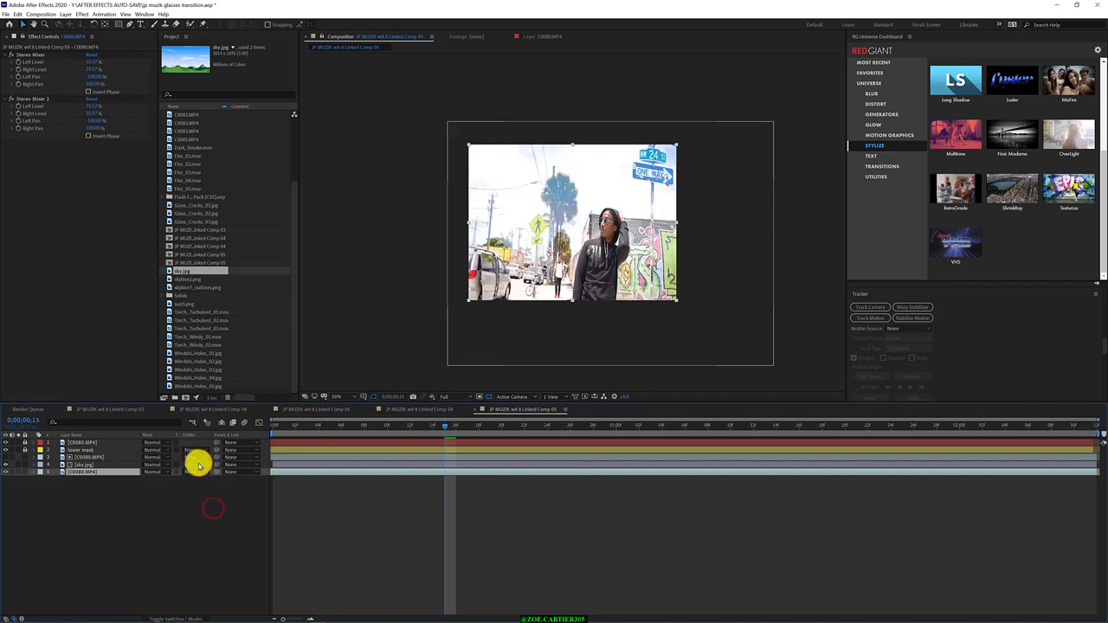
left_click(192, 472)
left_click(118, 497)
left_click(86, 457)
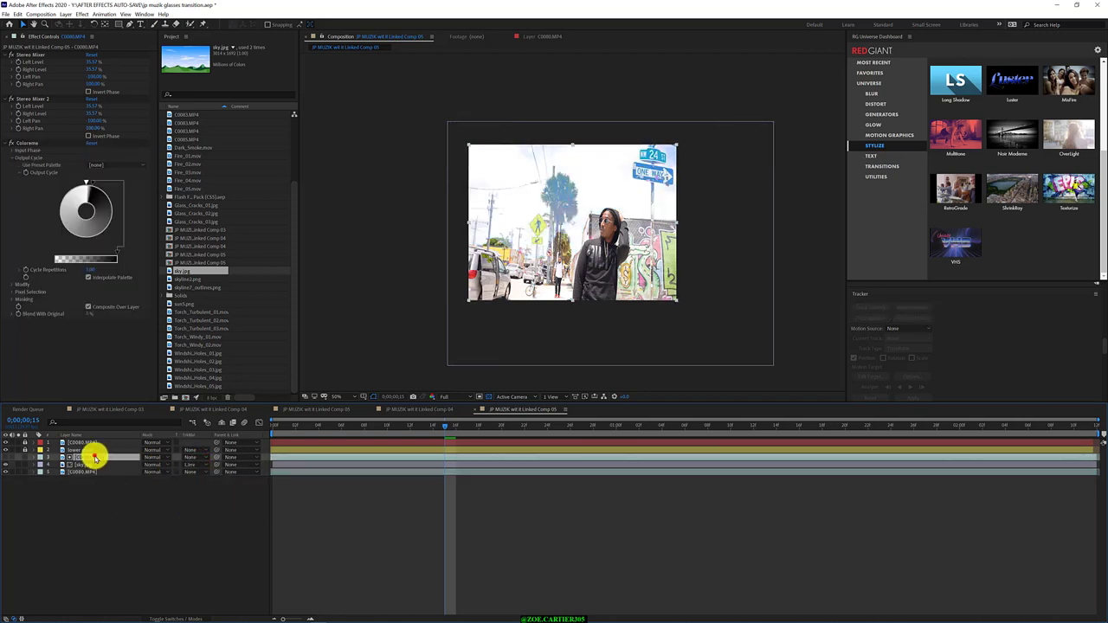
mouse_move(87, 180)
left_mouse_down()
mouse_move(64, 230)
mouse_move(92, 185)
mouse_move(73, 249)
mouse_move(92, 242)
mouse_move(63, 236)
mouse_move(115, 239)
left_mouse_up()
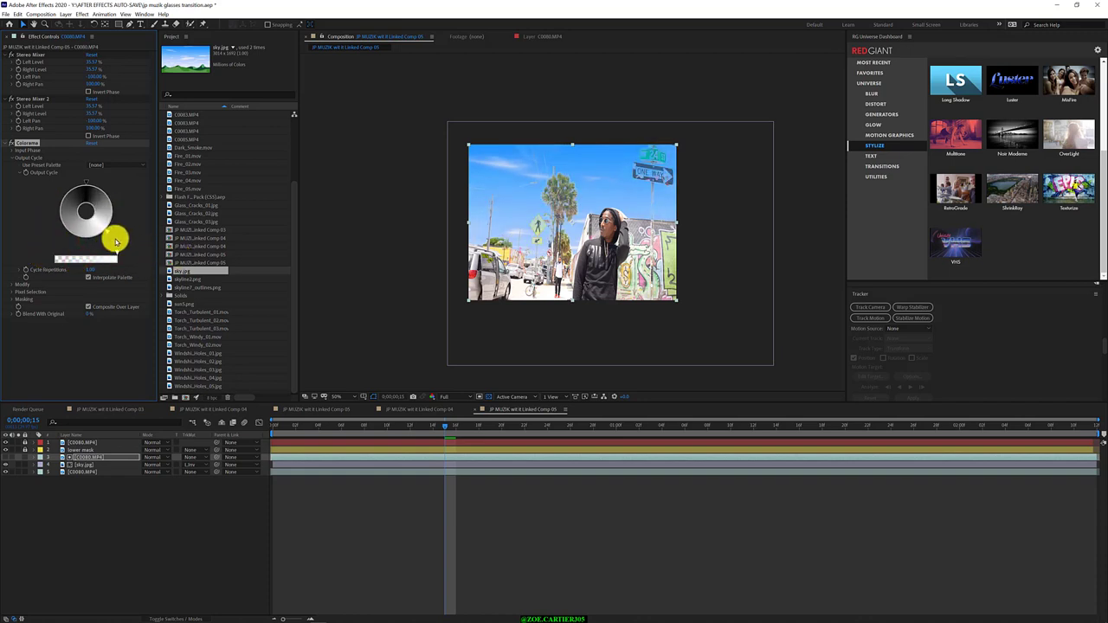
- Give sky.jpg a Luma Inverted Matte from the C0080.MP4 copy so blue sky replaces the trees
left_click(192, 465)
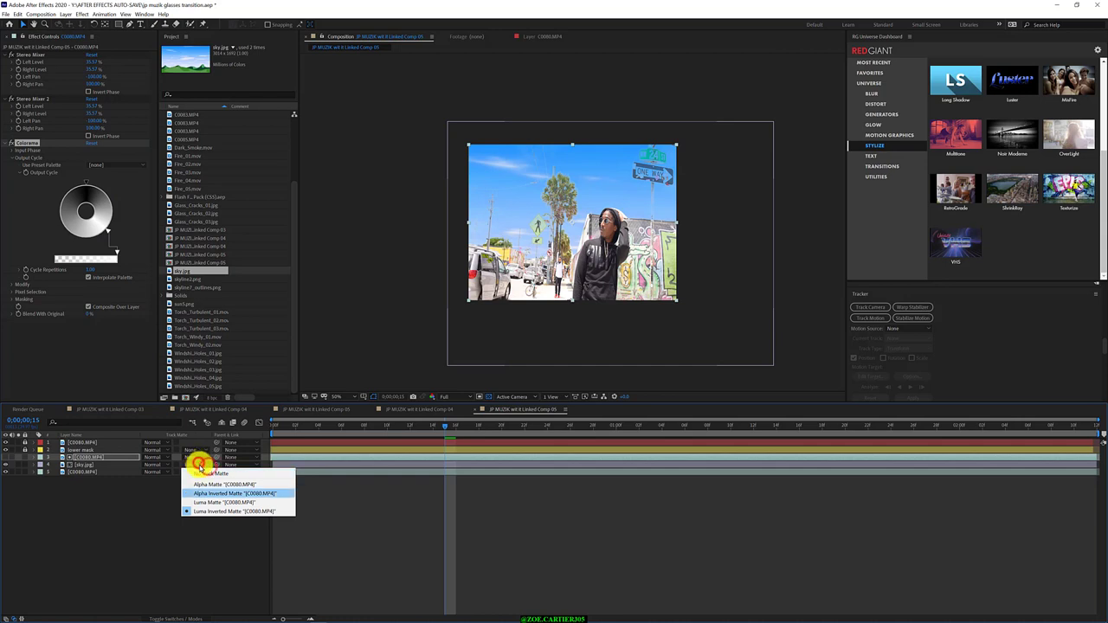
left_click(203, 475)
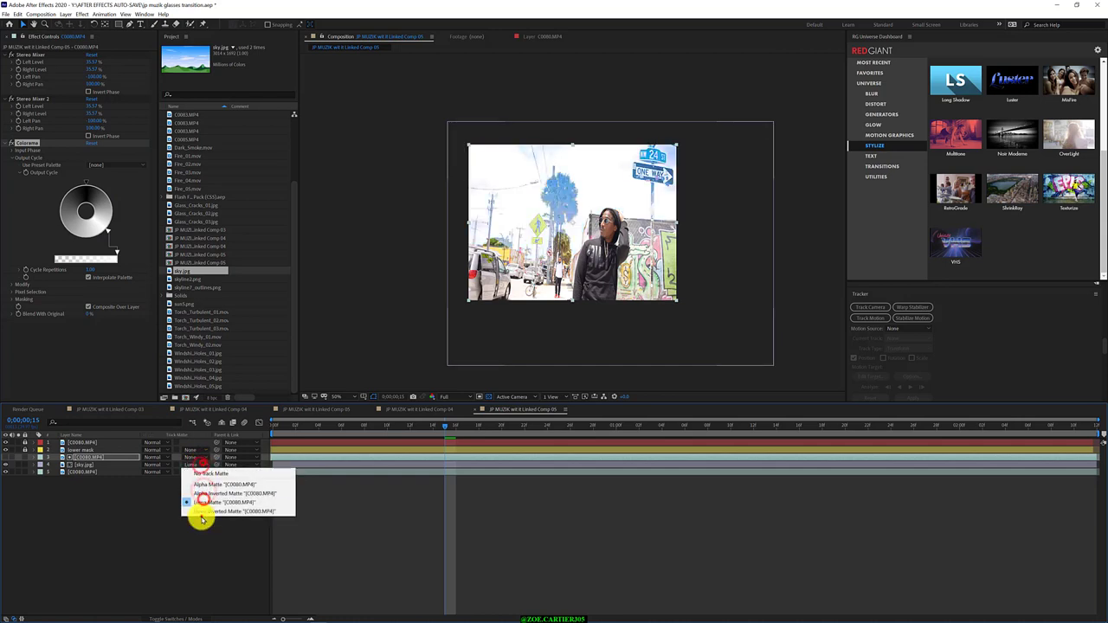
left_click(202, 510)
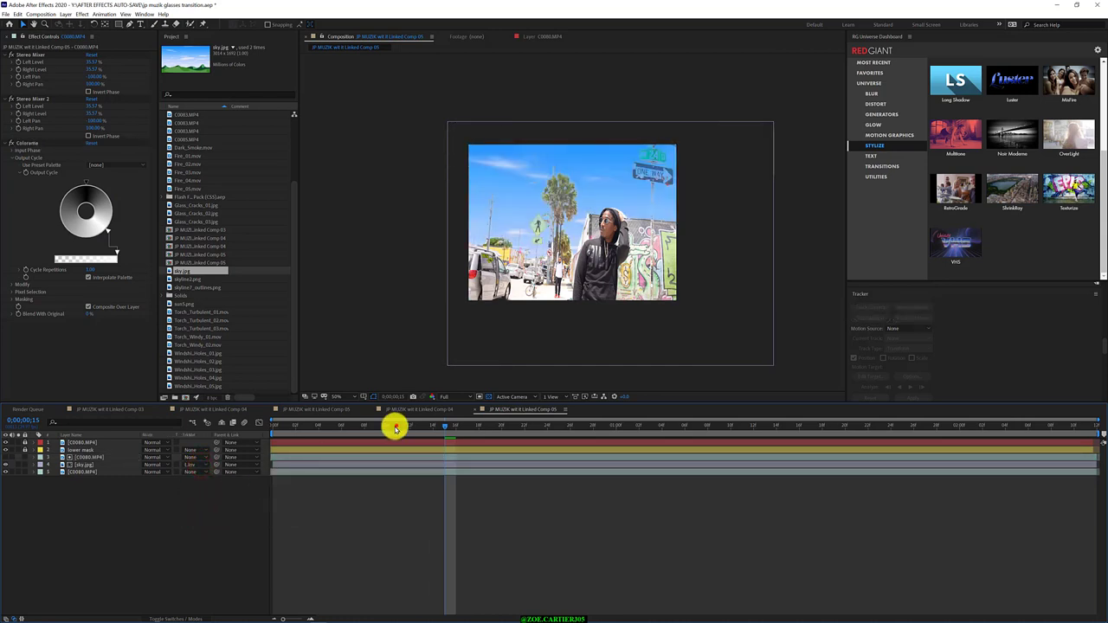
key("space")
- Compare alternative track matte options on the C0080.MP4 layer against the sky composite
left_click(190, 460)
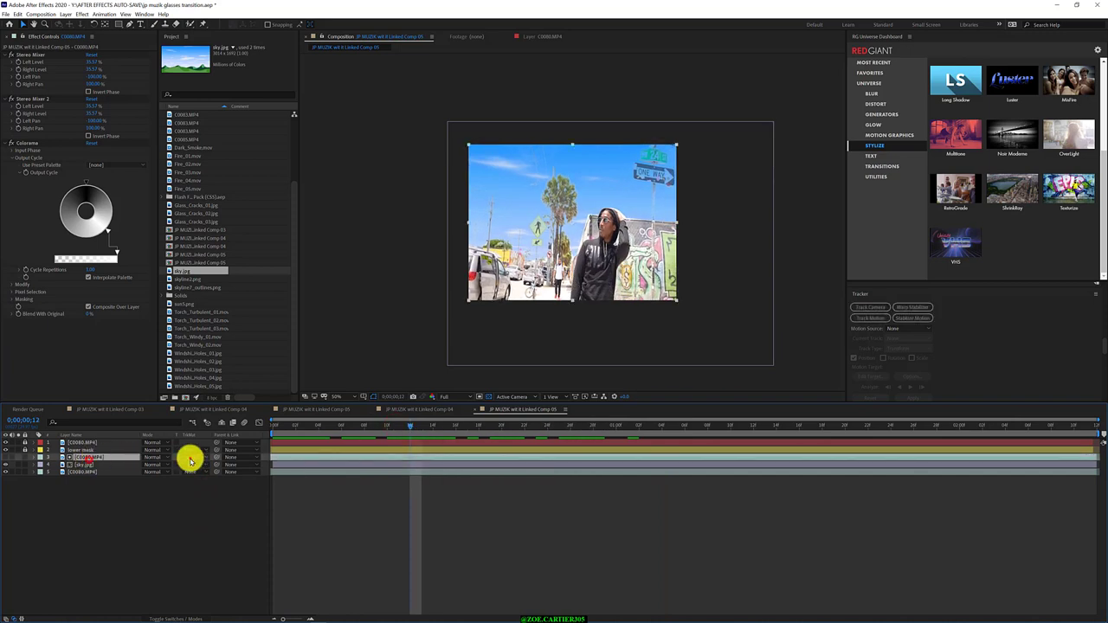
left_click(191, 461)
left_click(206, 485)
left_click(196, 458)
left_click(205, 488)
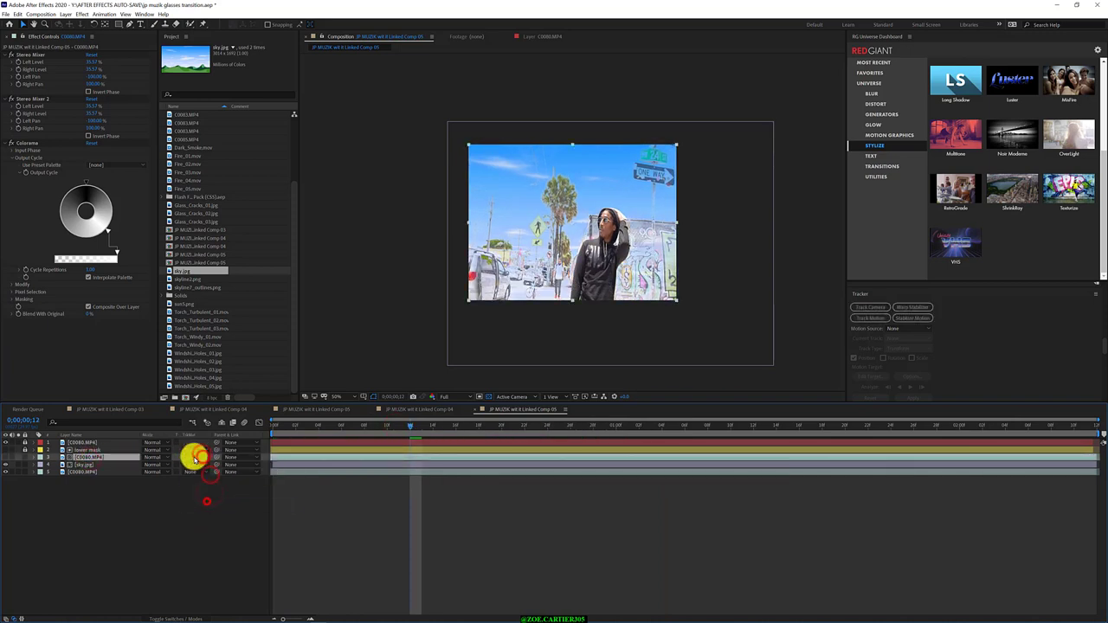
left_click(10, 449)
left_click(84, 467)
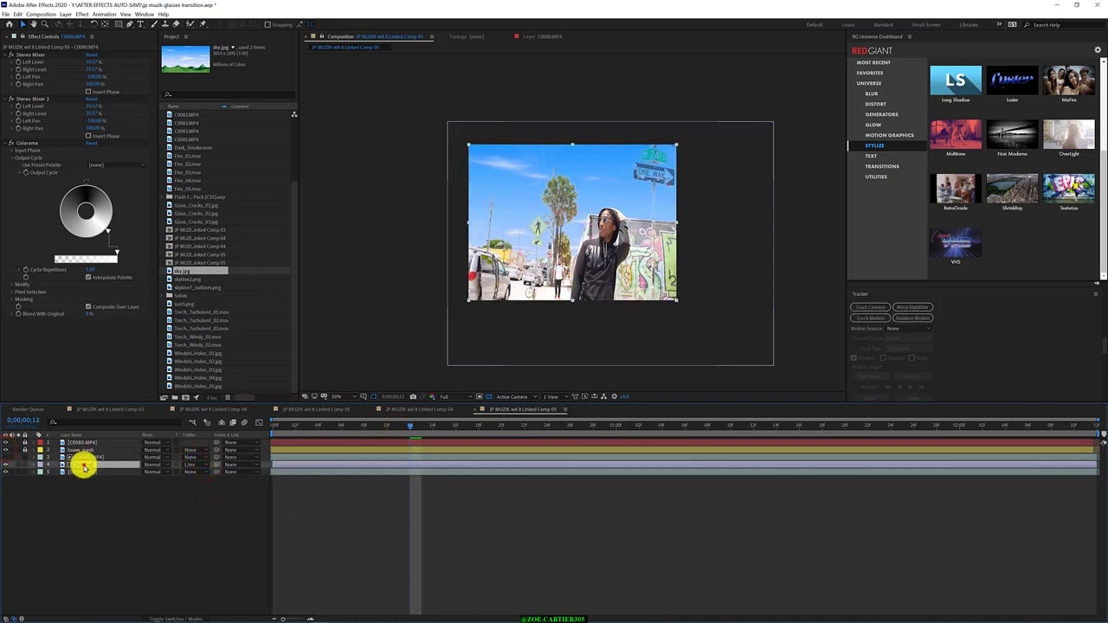
- Rotate the Colorama Output Cycle wheel on C0080.MP4 to shift where the sky shows
left_click(84, 457)
left_click(60, 255)
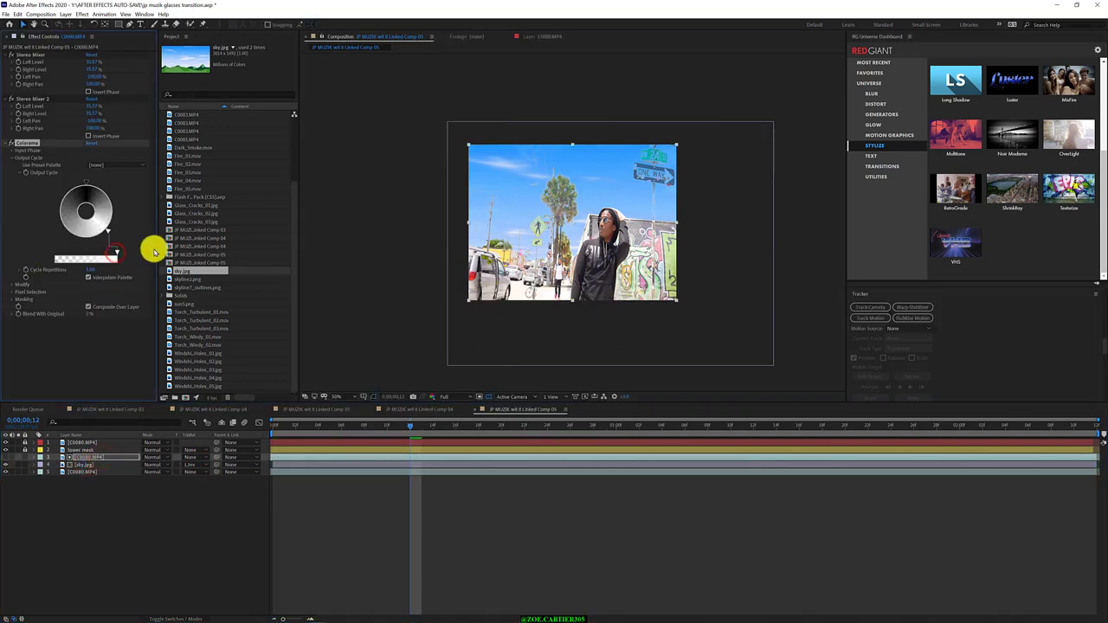
mouse_move(107, 232)
left_mouse_down()
mouse_move(113, 213)
mouse_move(99, 181)
left_mouse_up()
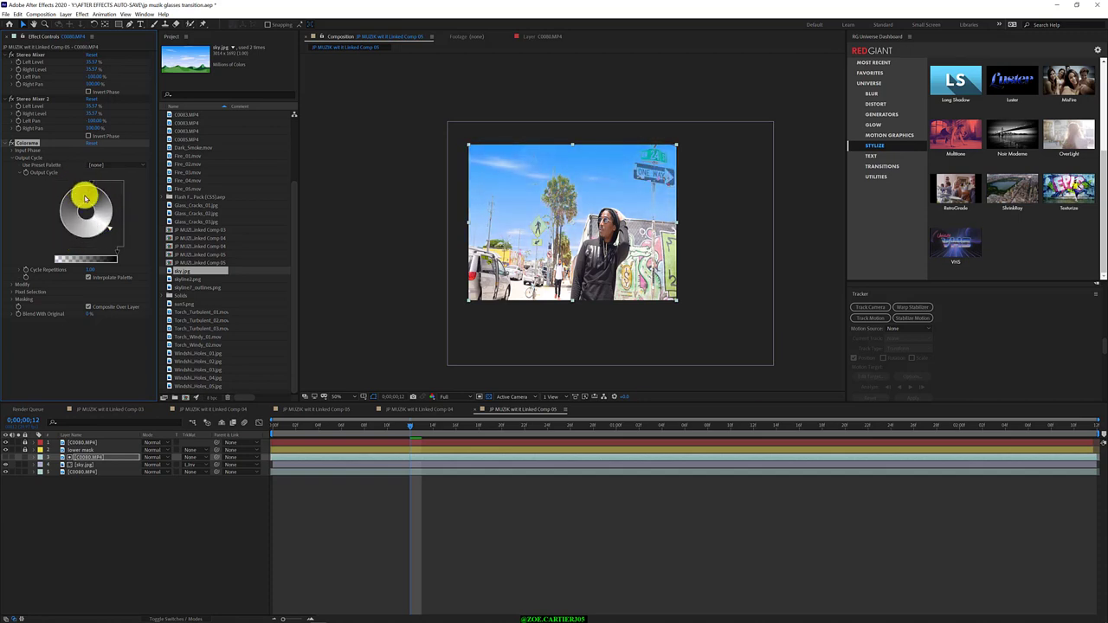
- Try Alpha Add, Darker Color, Color Burn and Multiply blend modes on sky.jpg
left_click(86, 465)
left_click(152, 465)
left_click(166, 446)
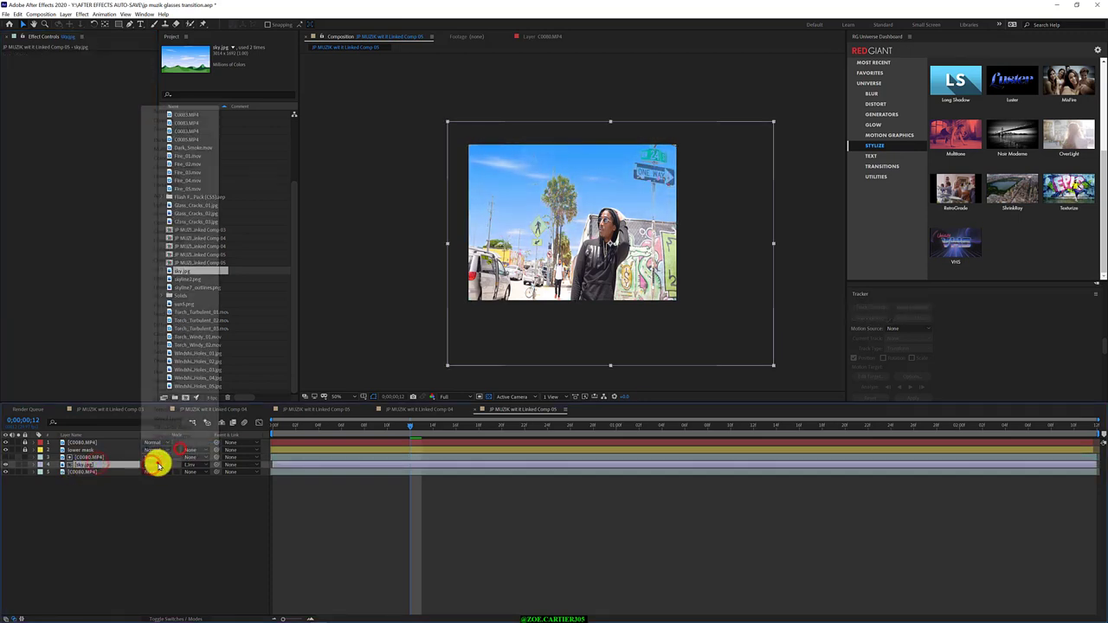
left_click(152, 465)
left_click(158, 225)
left_click(152, 465)
left_click(168, 184)
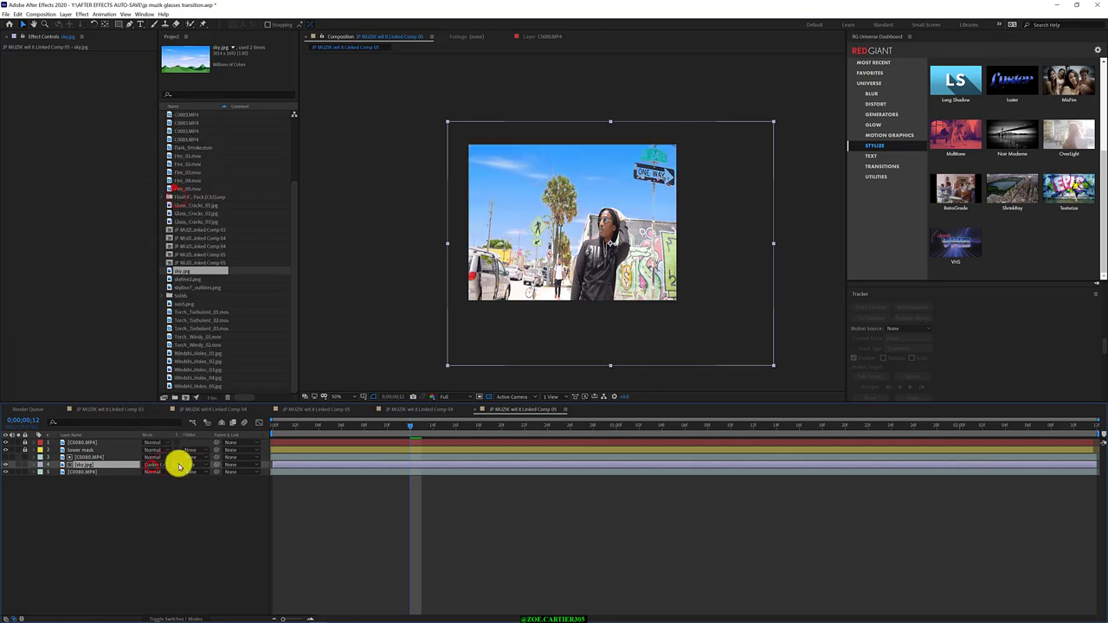
left_click(154, 465)
left_click(173, 154)
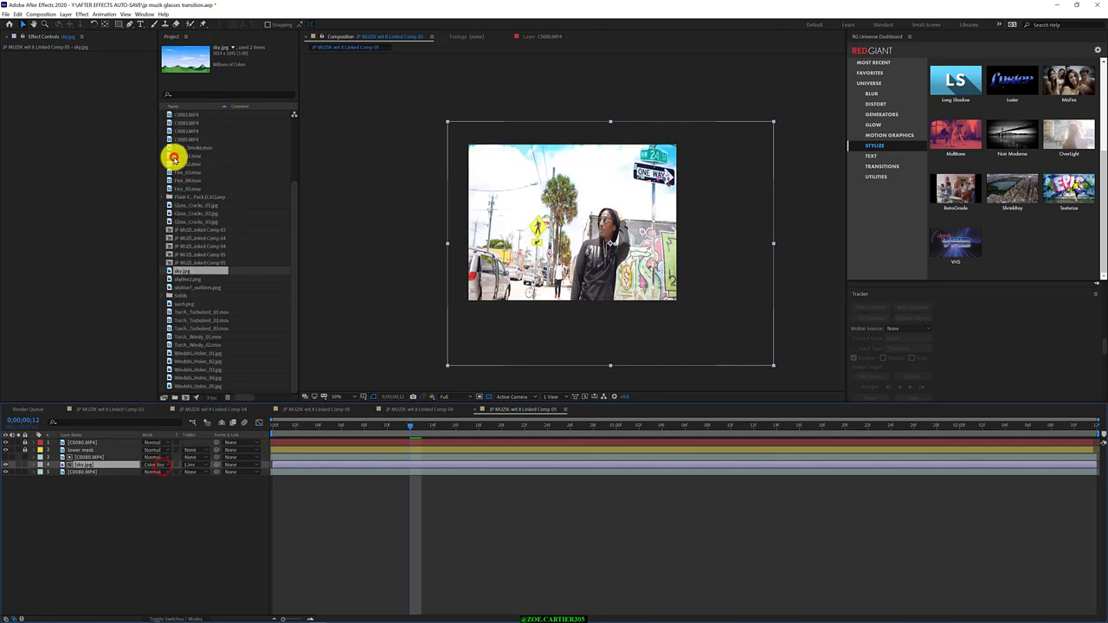
left_click(154, 465)
left_click(156, 149)
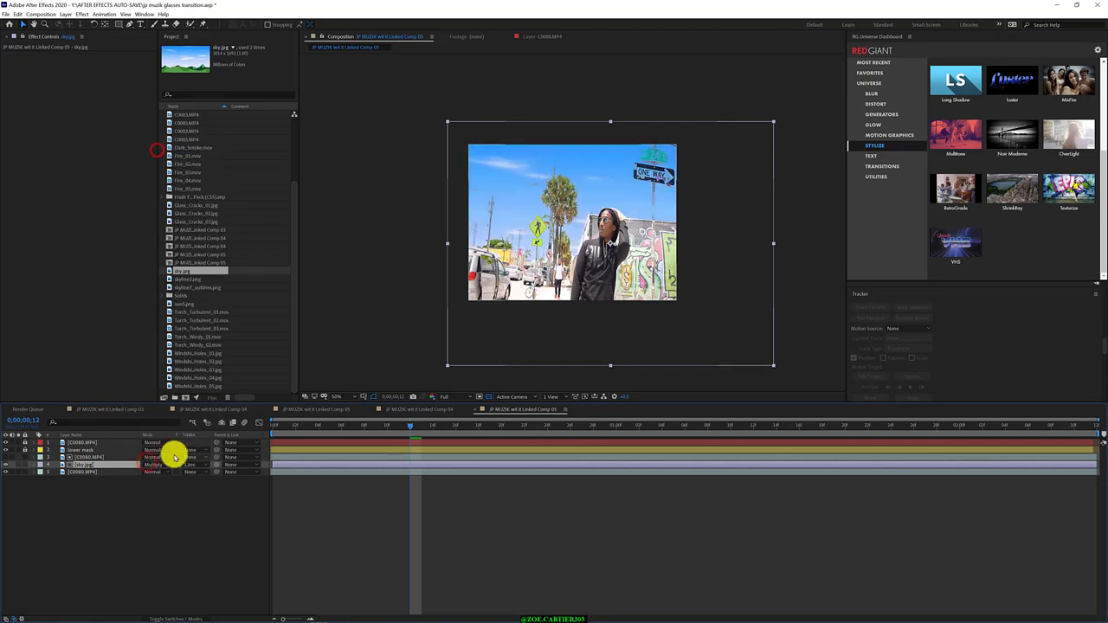
- Compare Dissolve and other blend modes, then settle sky.jpg on Multiply
left_click(165, 468)
left_click(149, 381)
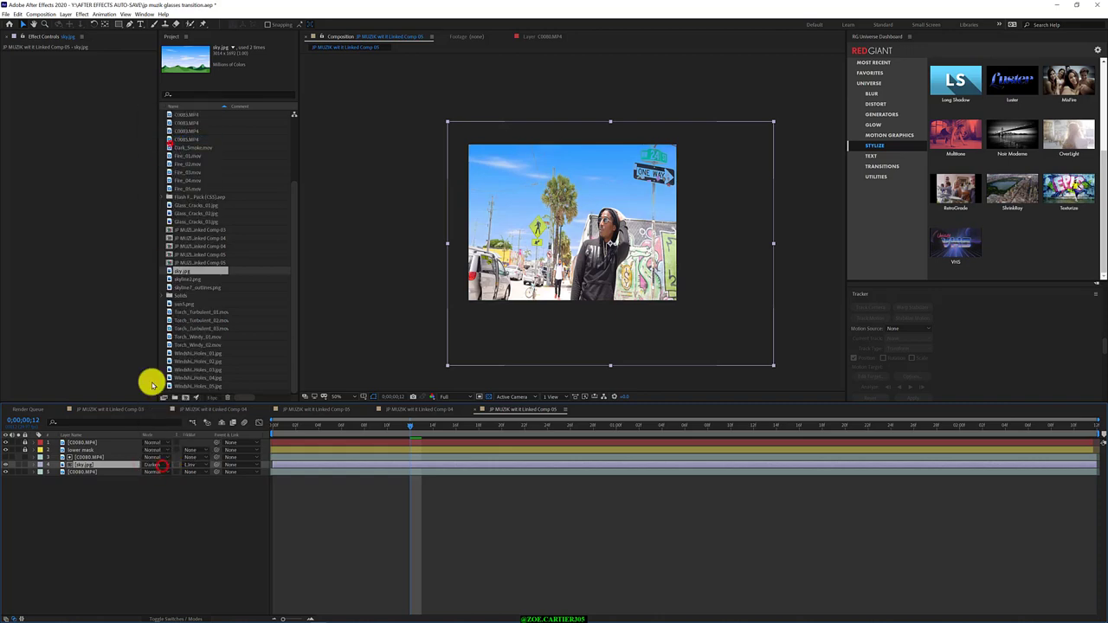
left_click(146, 465)
left_click(178, 120)
left_click(148, 465)
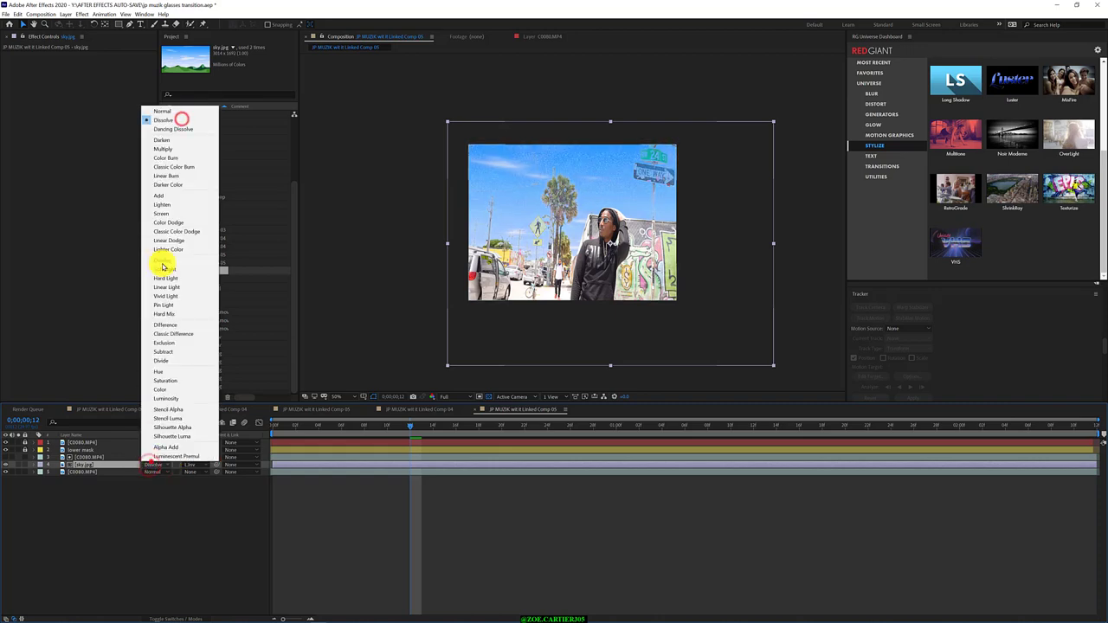
left_click(162, 267)
left_click(154, 465)
left_click(184, 150)
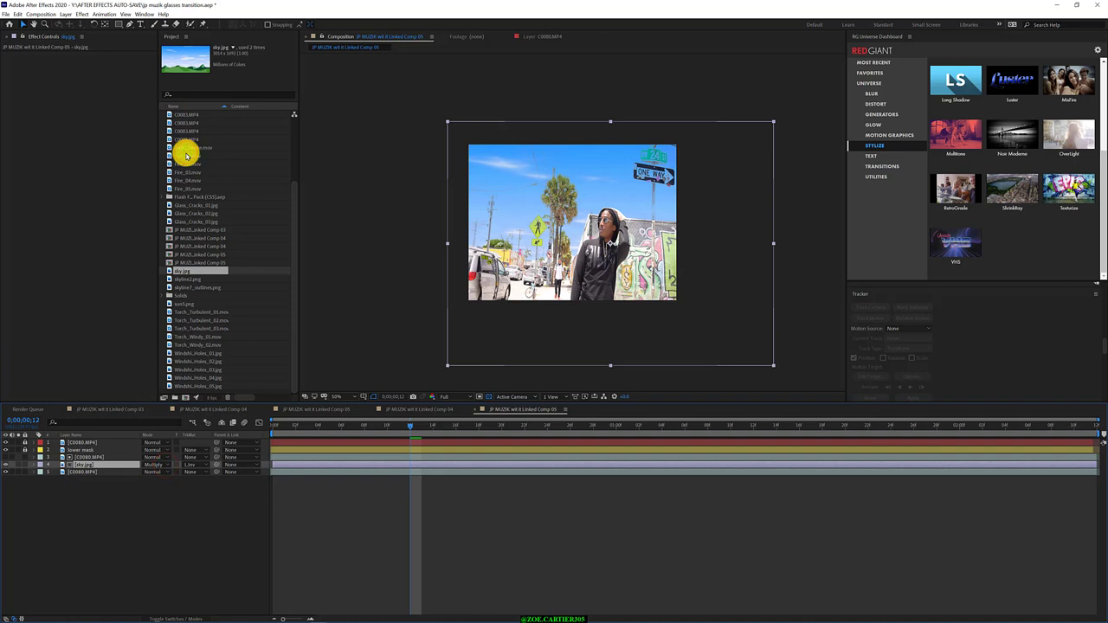
- Rotate and fine-tune the Colorama Output Cycle wheel on the C0080.MP4 layer
left_click(96, 457)
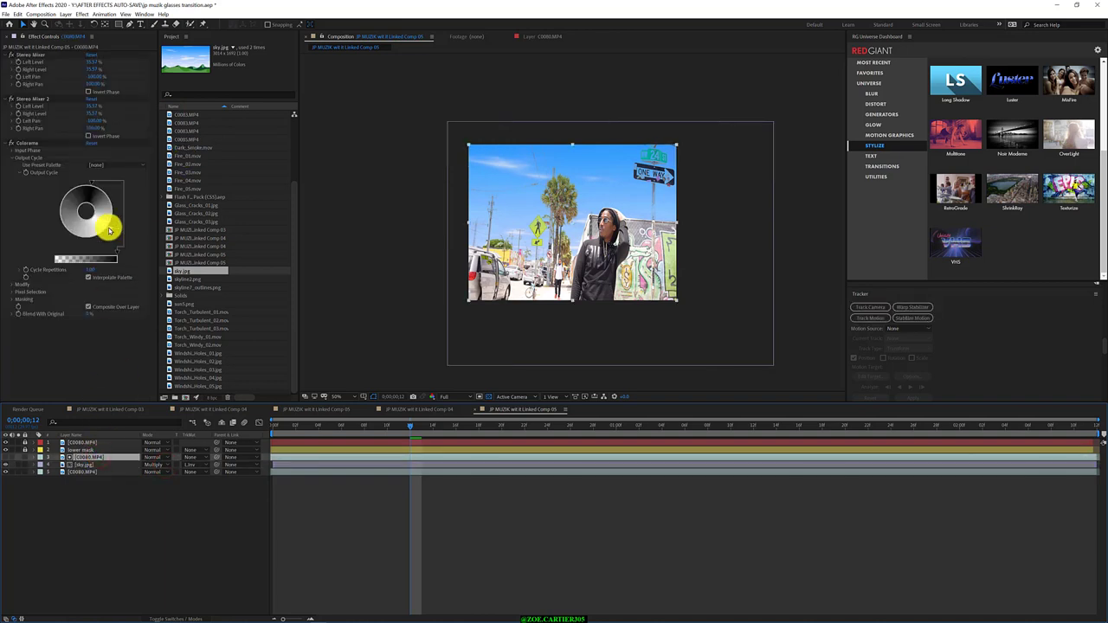
left_click_drag(109, 231, 61, 206)
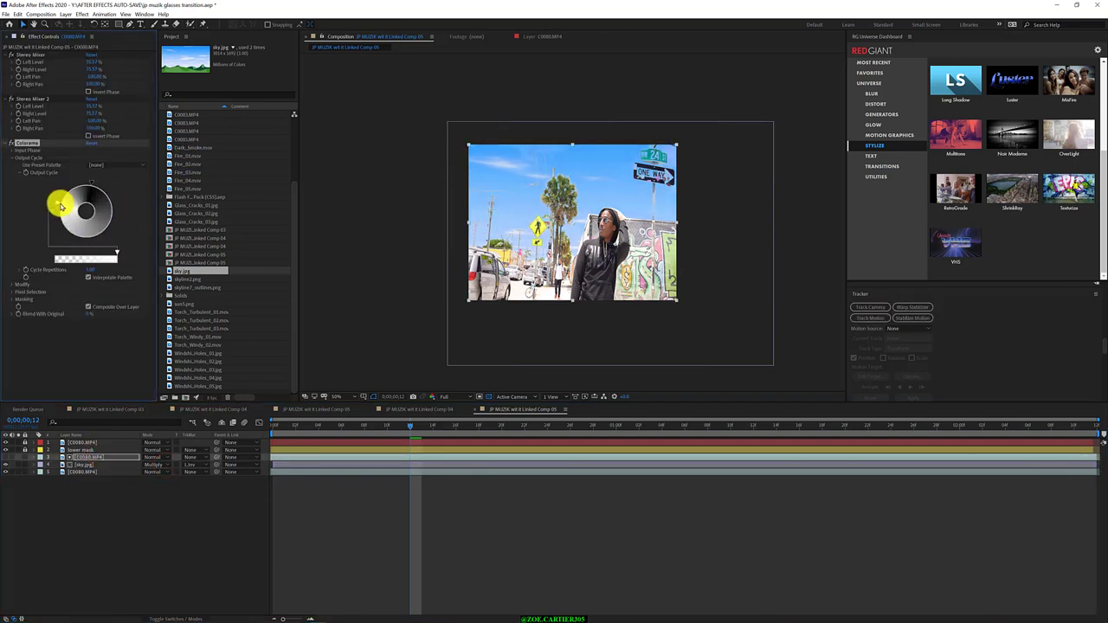
left_click_drag(61, 206, 99, 241)
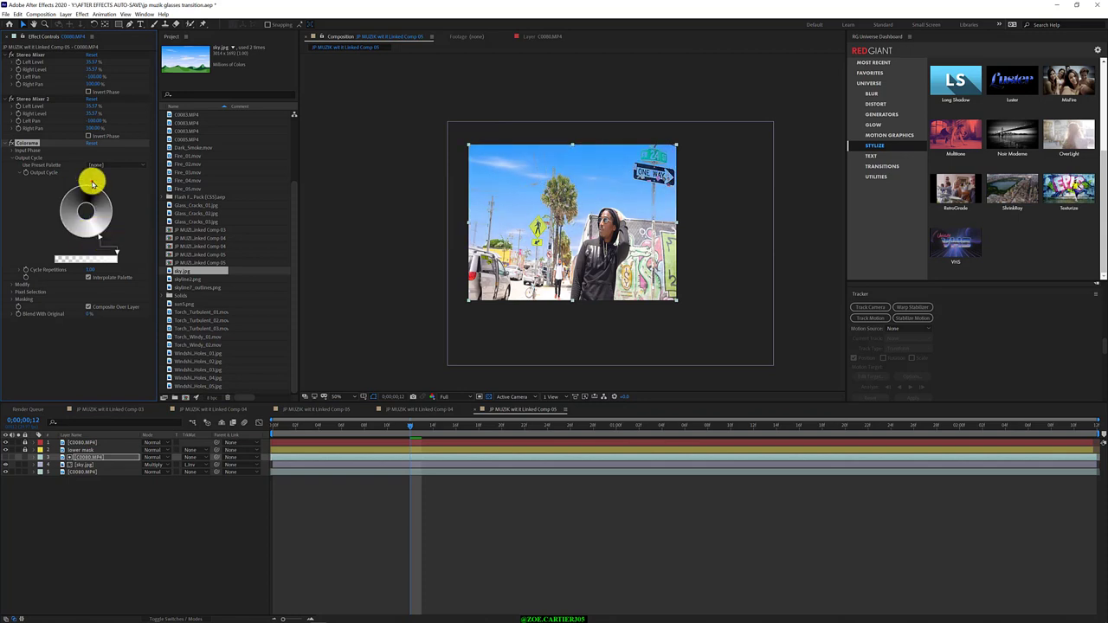
left_click_drag(93, 183, 97, 182)
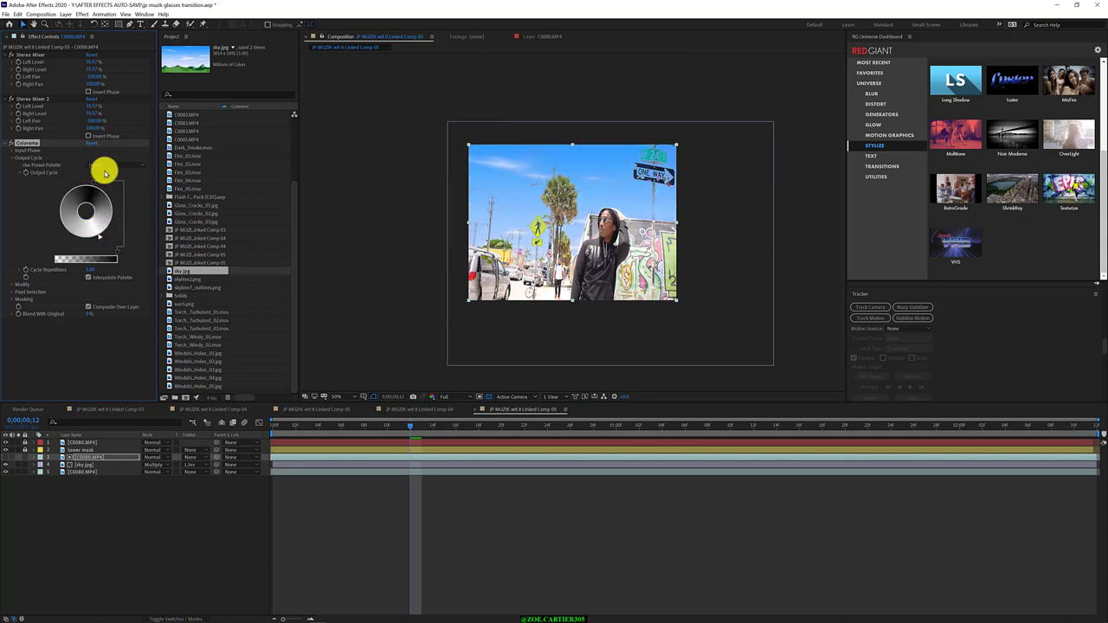
- Edit Colorama's Cycle Repetitions, keeping it at 1.00, and expand the Pixel Selection settings
left_click_drag(93, 271, 120, 268)
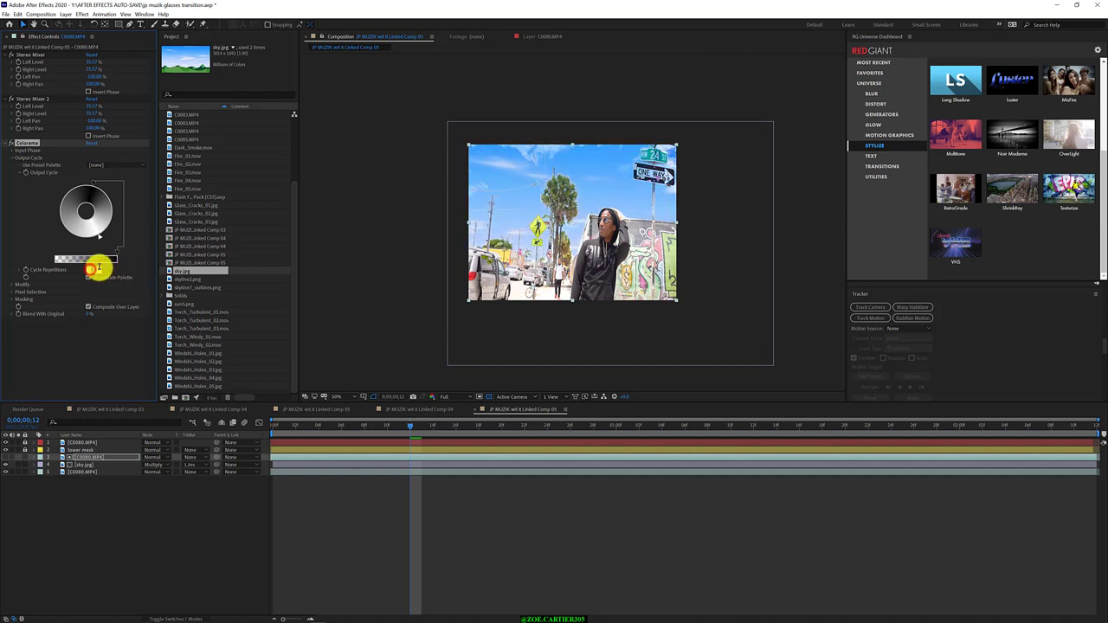
left_click(97, 269)
left_click_drag(102, 276, 103, 276)
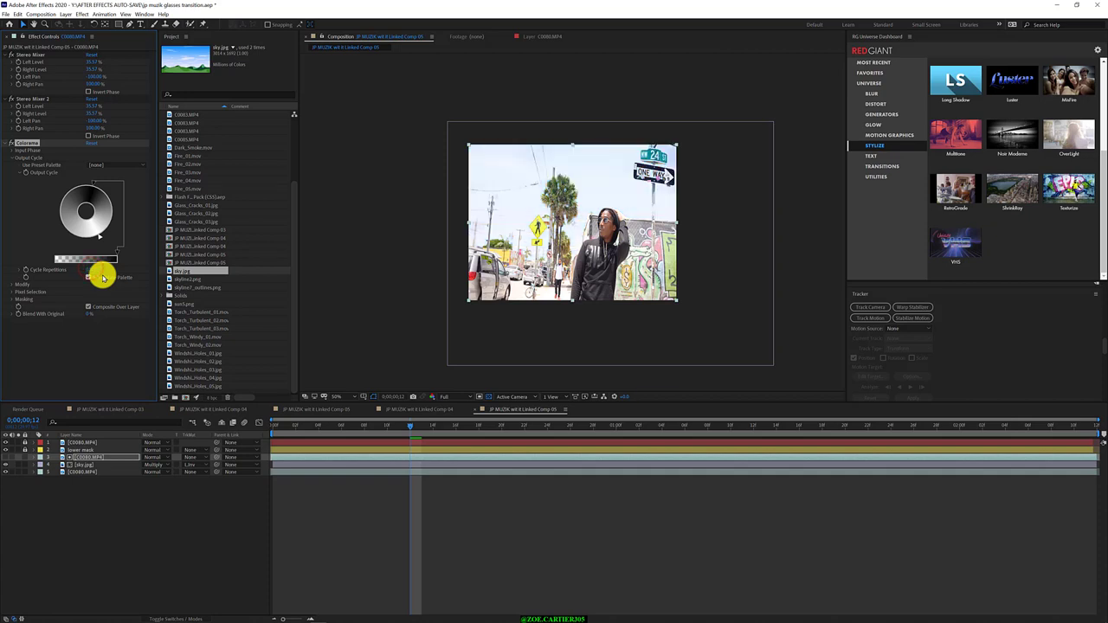
key("Return")
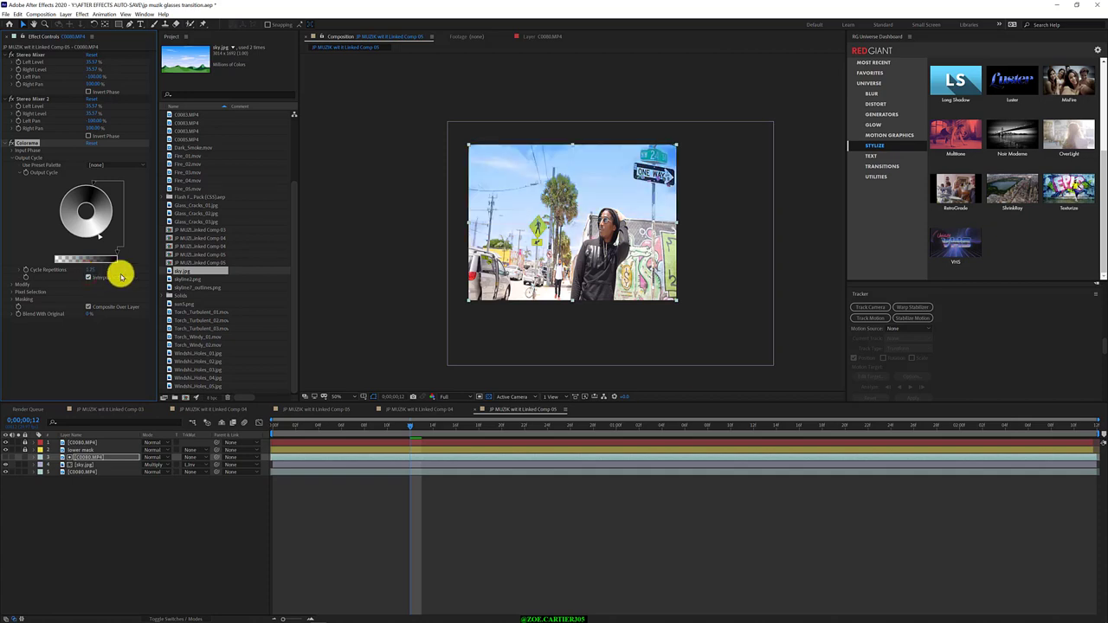
left_click(92, 270)
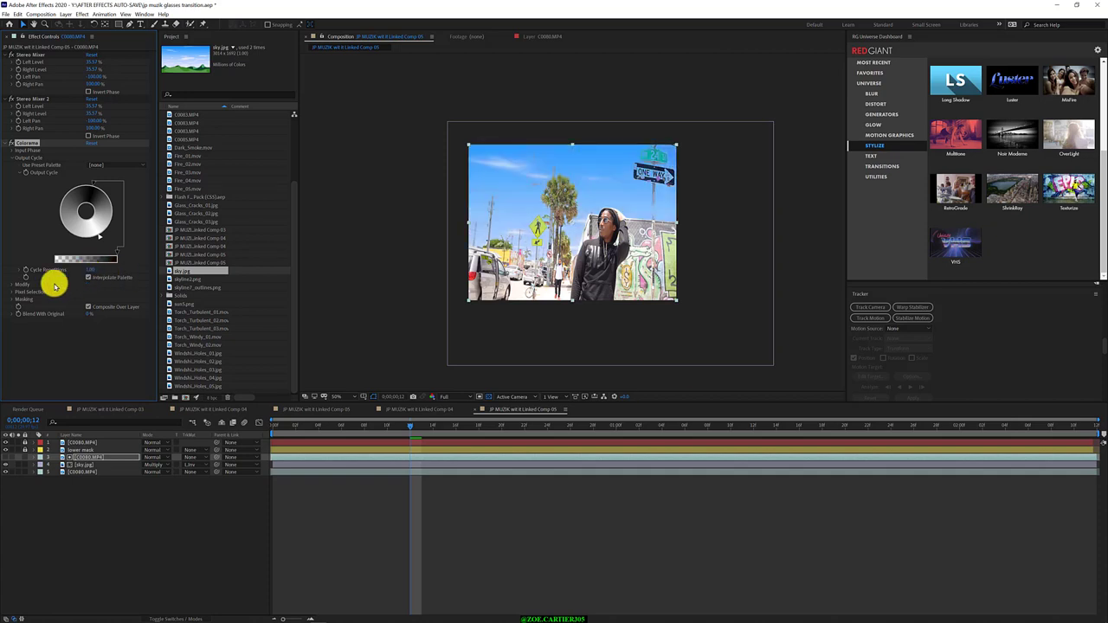
left_click(10, 292)
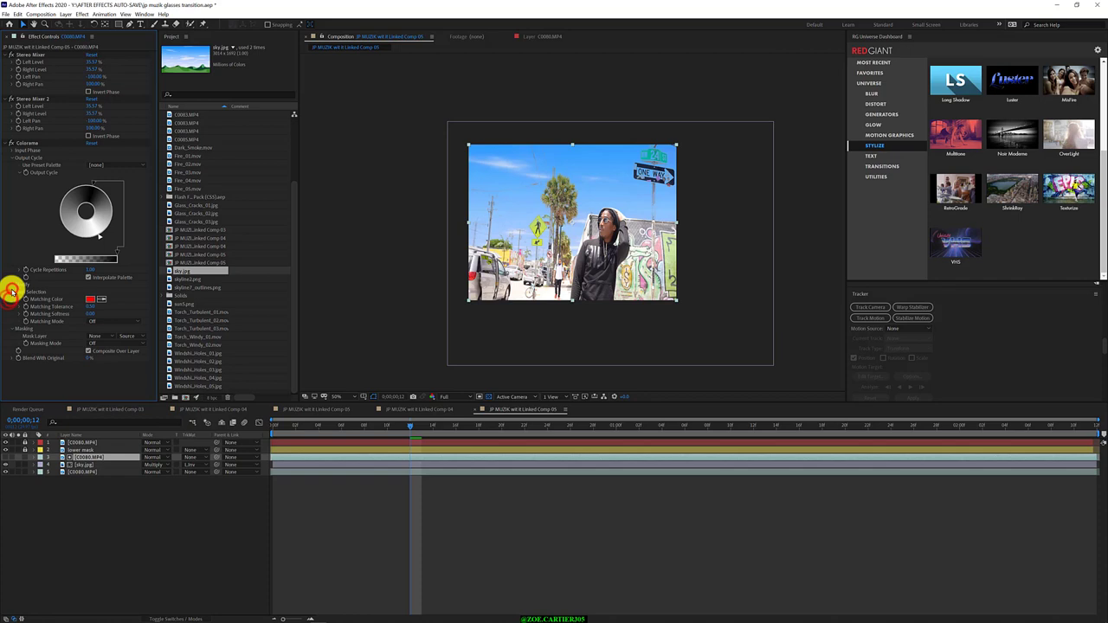
- Sample the street sign colour, try RGB pixel matching, then turn matching off and adjust Cycle Repetitions
left_click(658, 169)
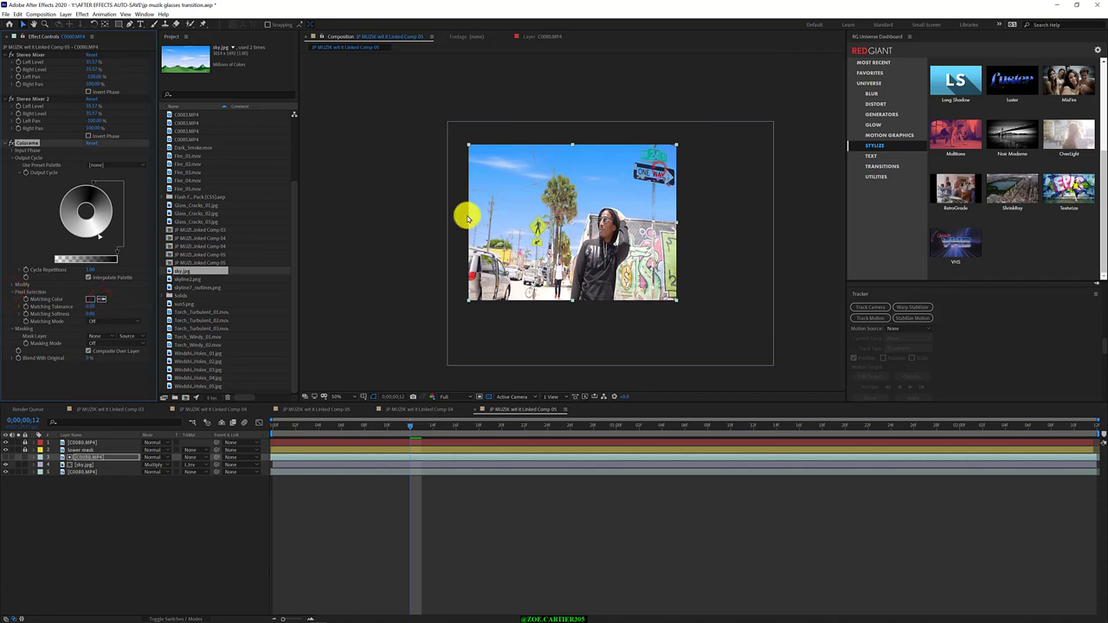
left_click(95, 321)
left_click(113, 322)
left_click(113, 323)
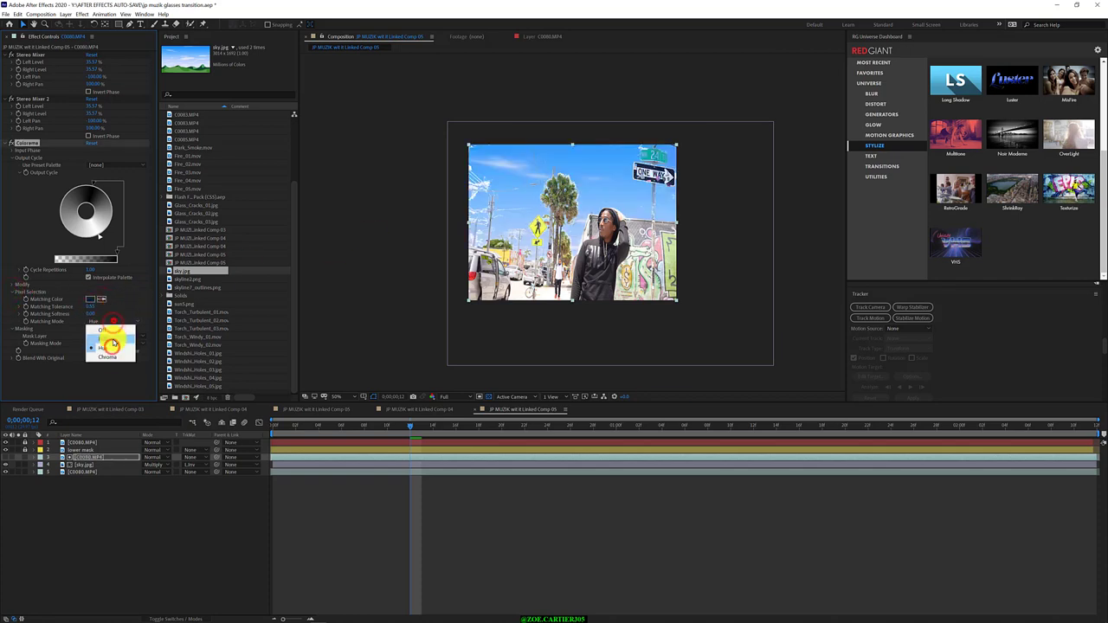
left_click(110, 317)
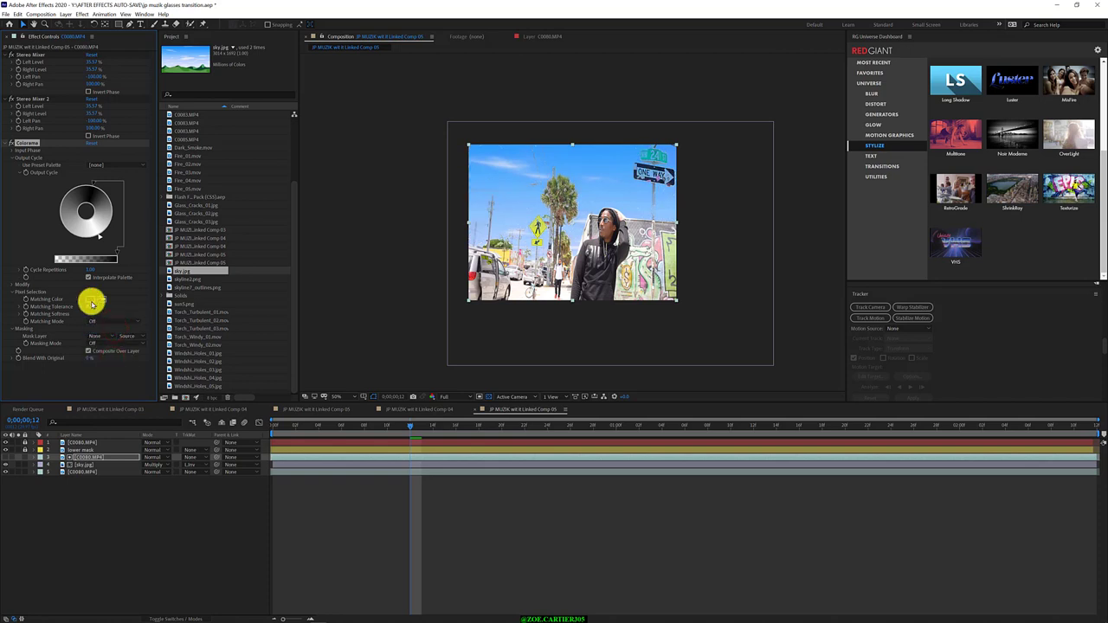
left_click_drag(86, 274, 87, 275)
- Set sky.jpg as Colorama's mask layer and try the masking modes, settling on Intensity
left_click(111, 336)
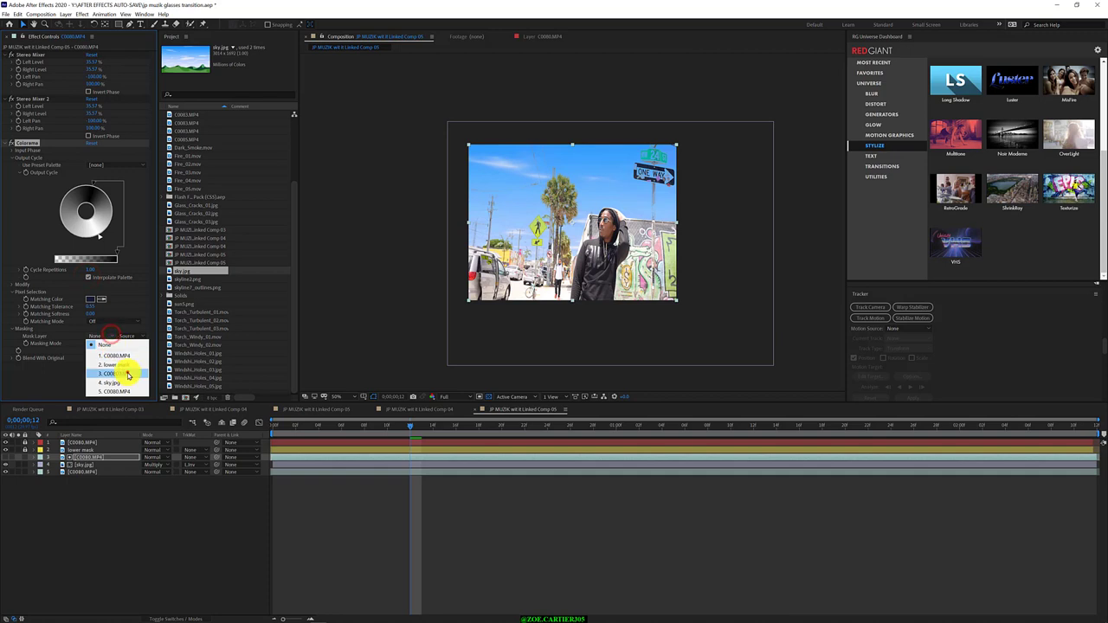
left_click(113, 338)
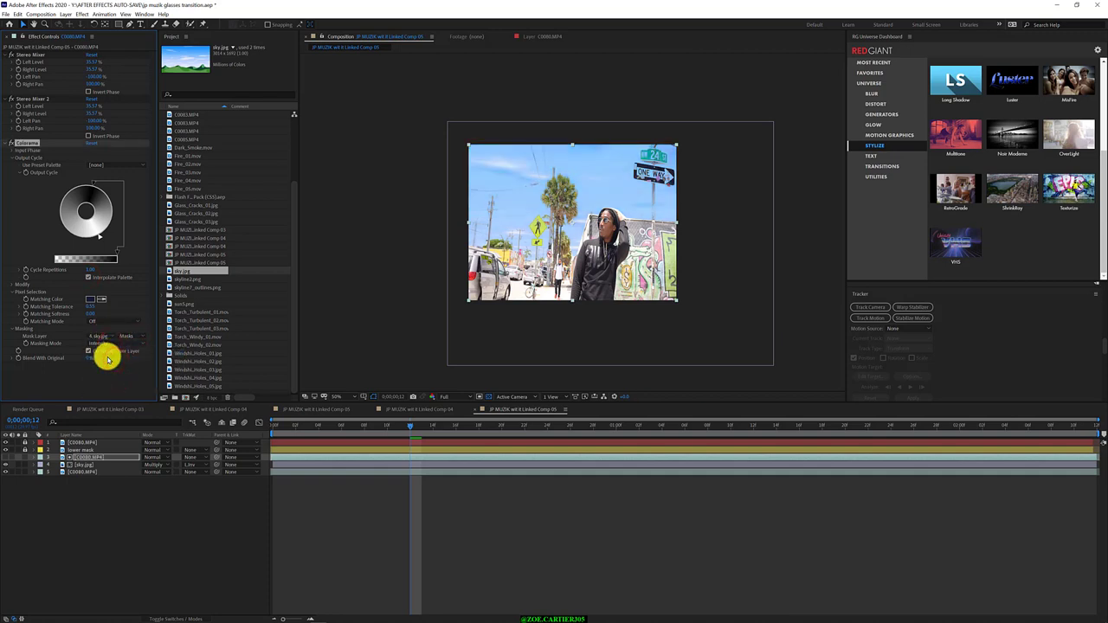
left_click(123, 352)
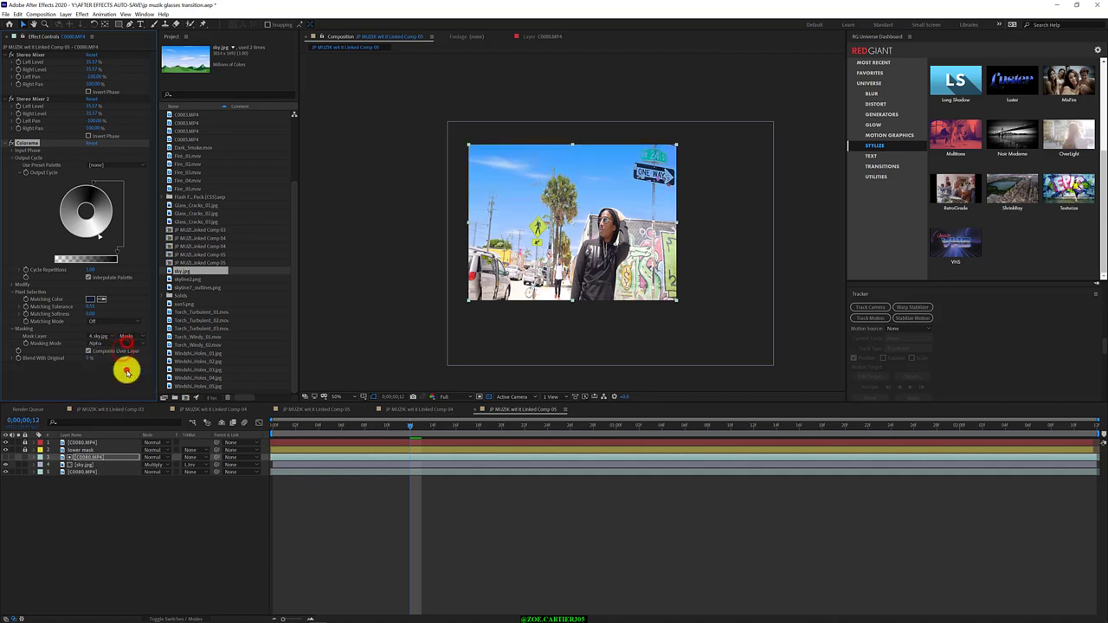
left_click(121, 381)
left_click(125, 388)
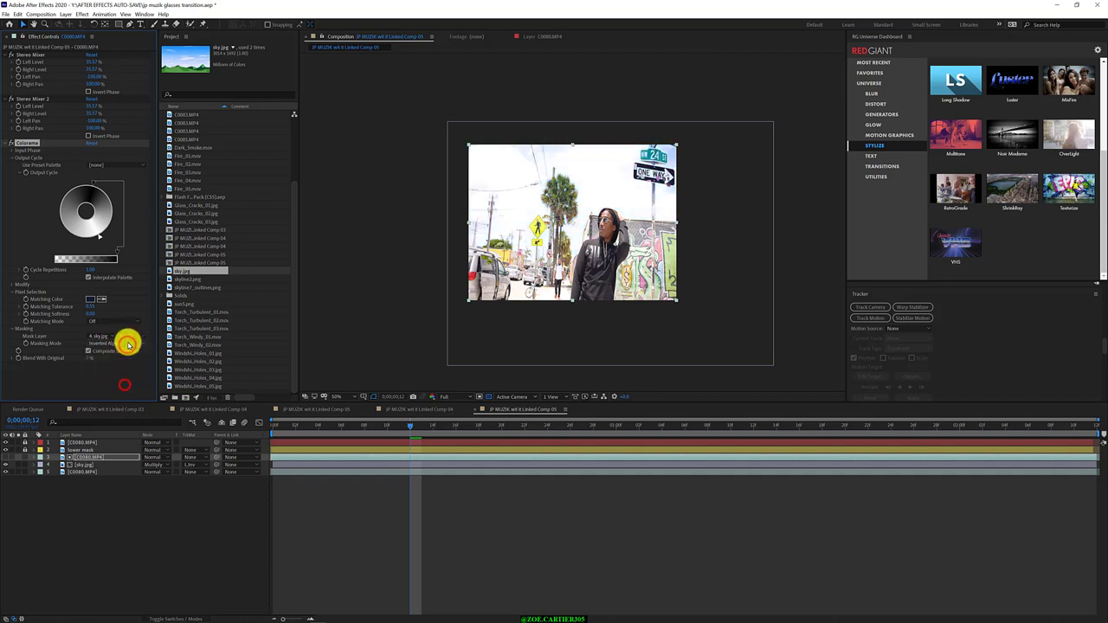
left_click(131, 361)
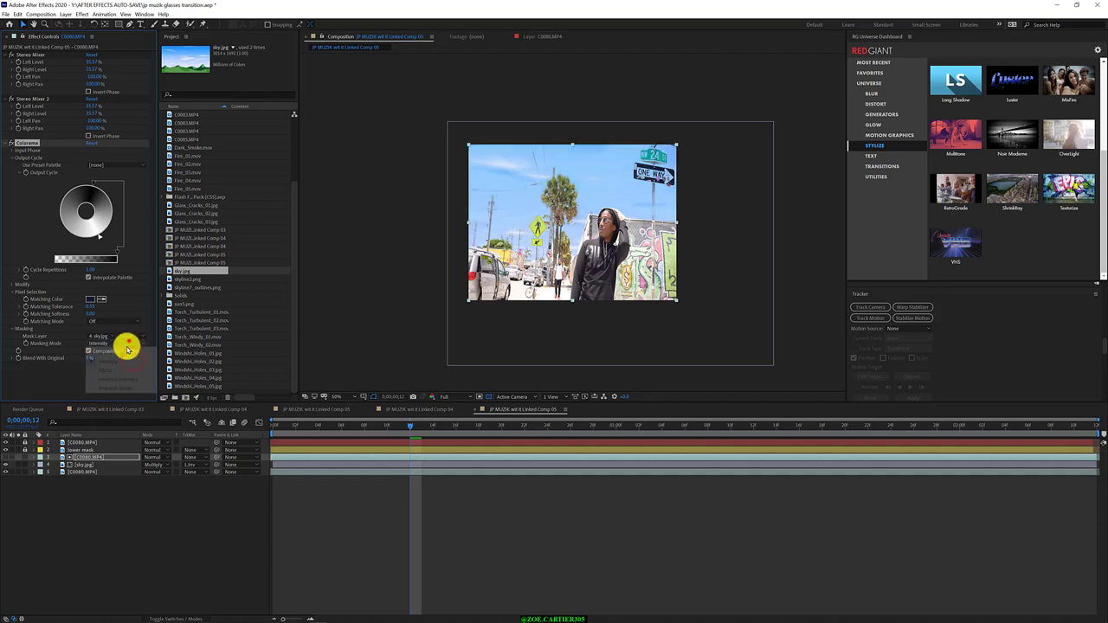
left_click(125, 360)
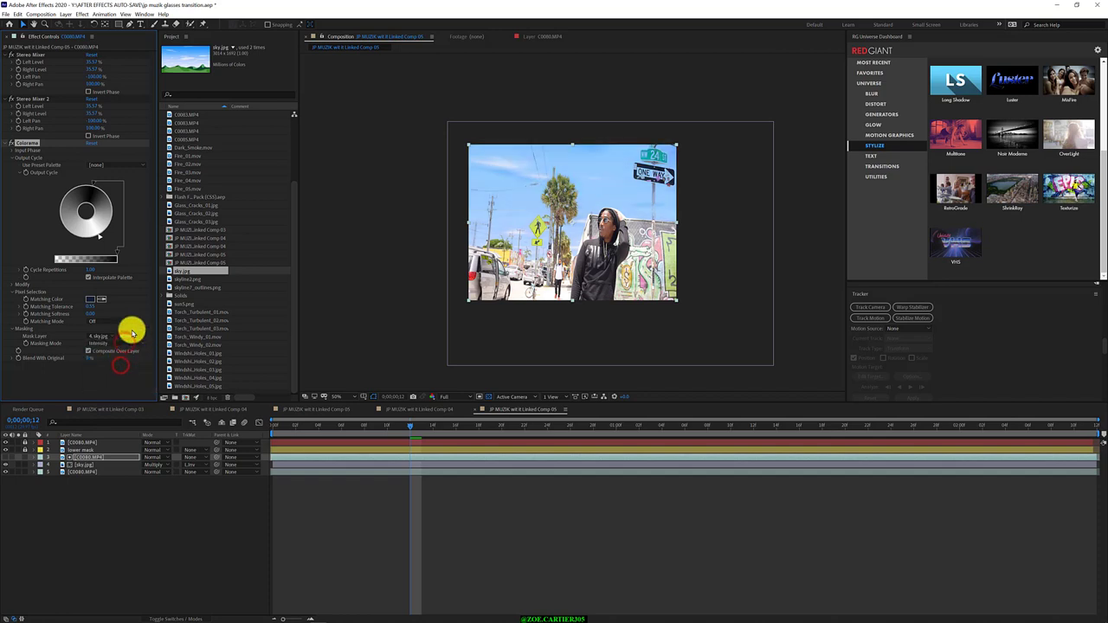
- Compare Alpha and Intensity masking, keeping Intensity with pixel matching left off
left_click(126, 352)
left_click(125, 361)
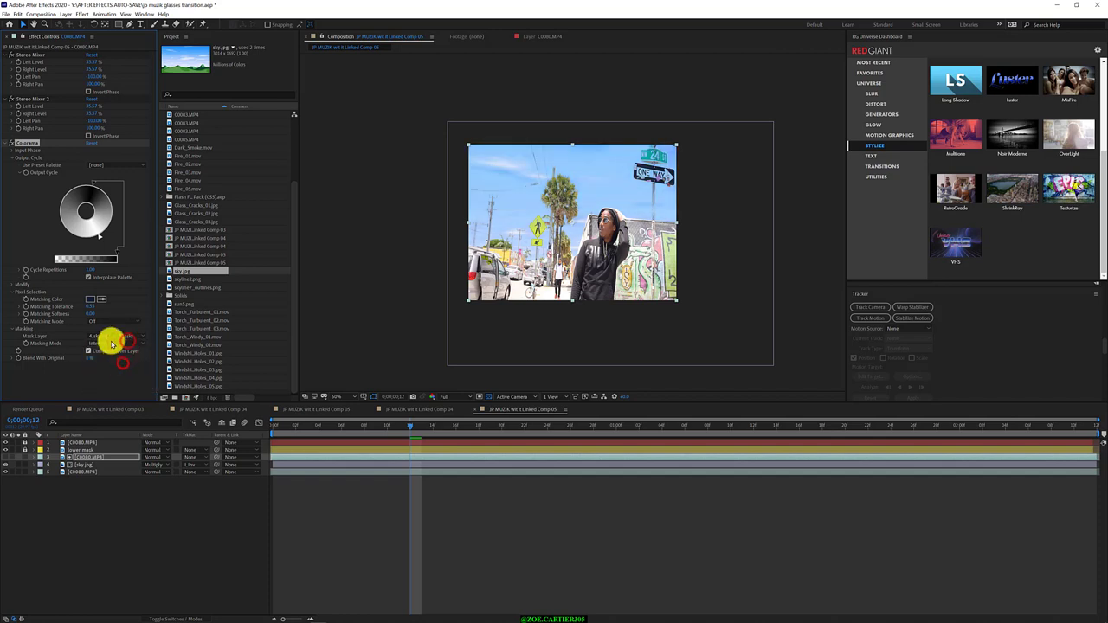
left_click(110, 343)
left_click(112, 371)
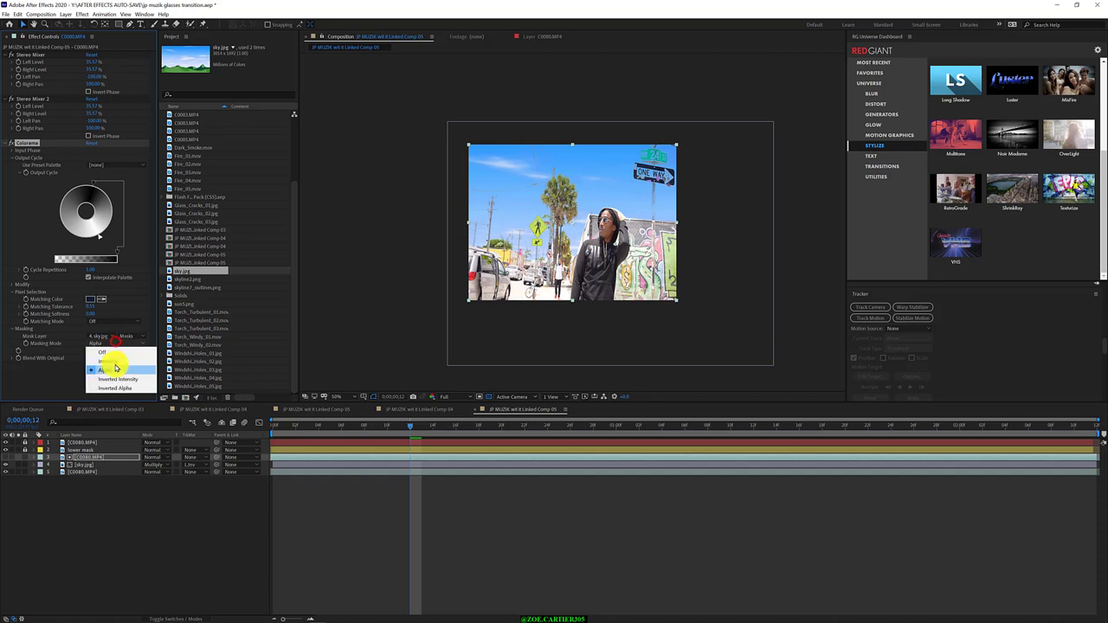
left_click(114, 361)
left_click(115, 368)
left_click(111, 343)
left_click(113, 360)
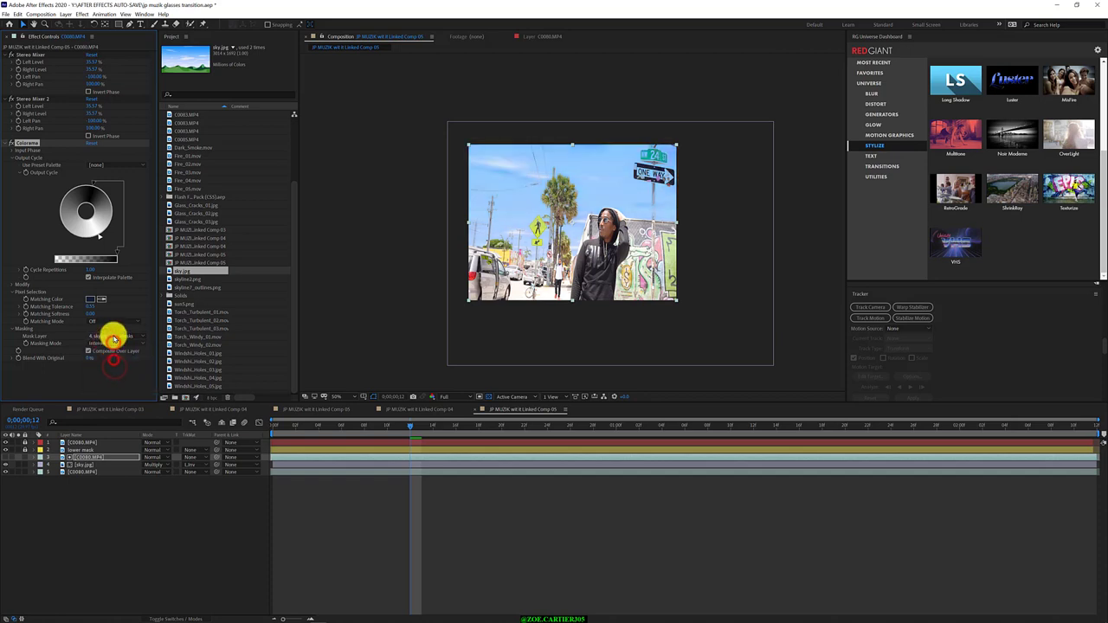
left_click(110, 330)
- Enable Composite Over Layer and set the Colorama mask layer to 5. C0080
left_click(88, 352)
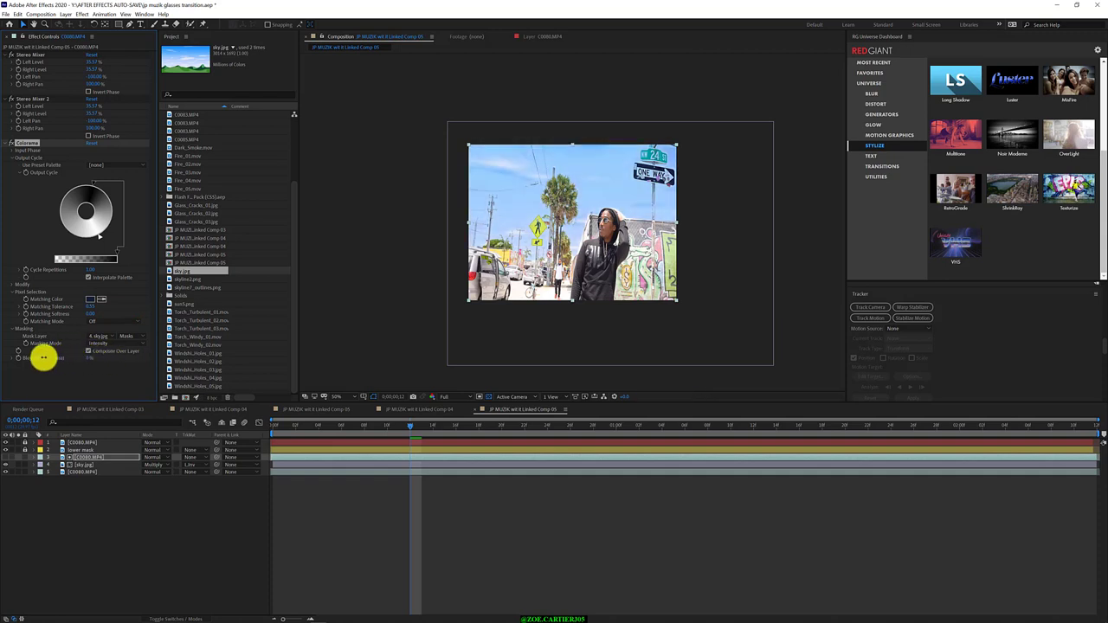
left_click(109, 336)
left_click(109, 336)
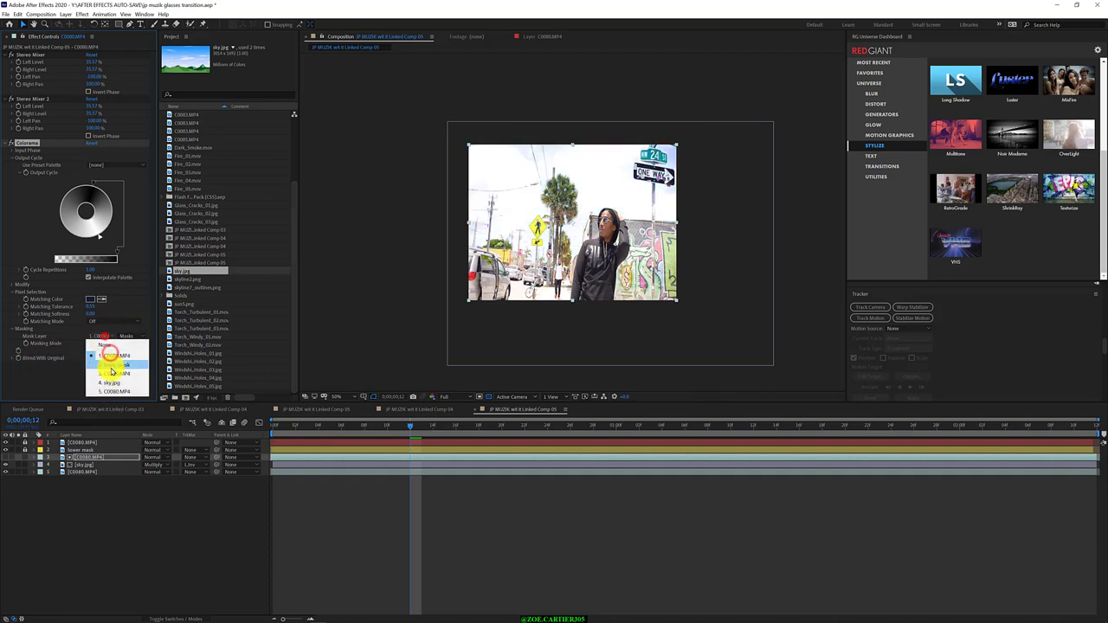
left_click(110, 372)
left_click(106, 335)
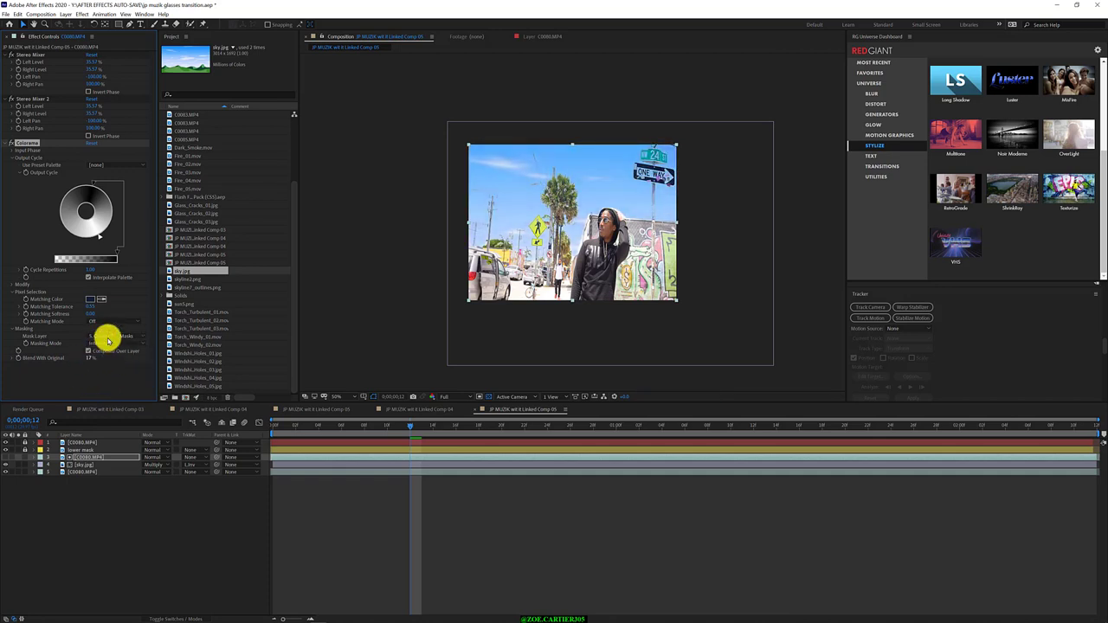
left_click(89, 353)
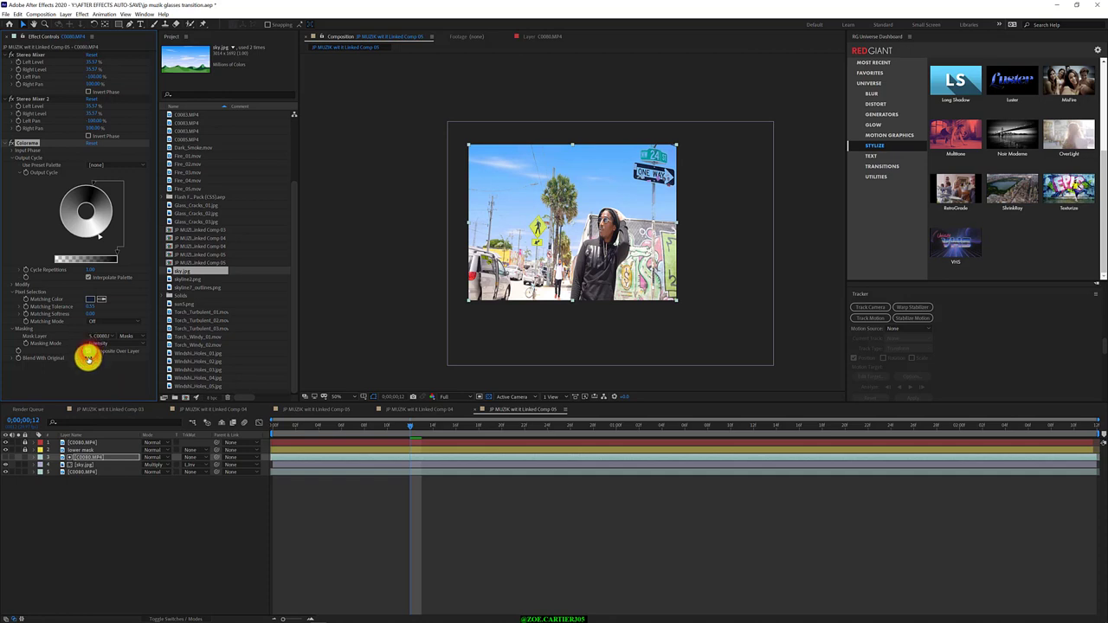
left_click(135, 337)
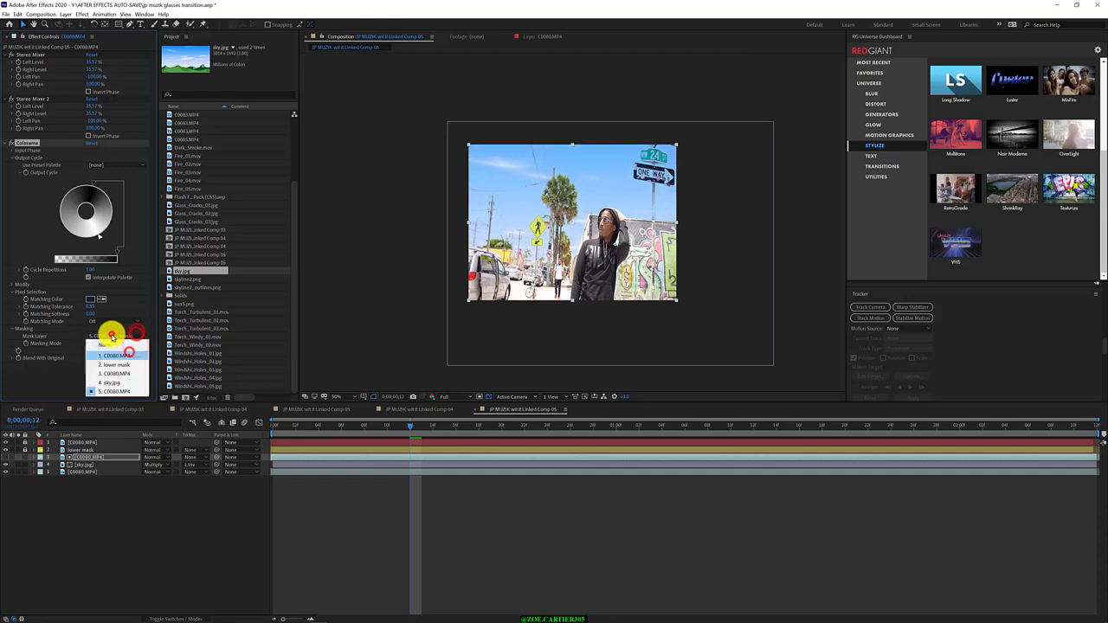
left_click(104, 381)
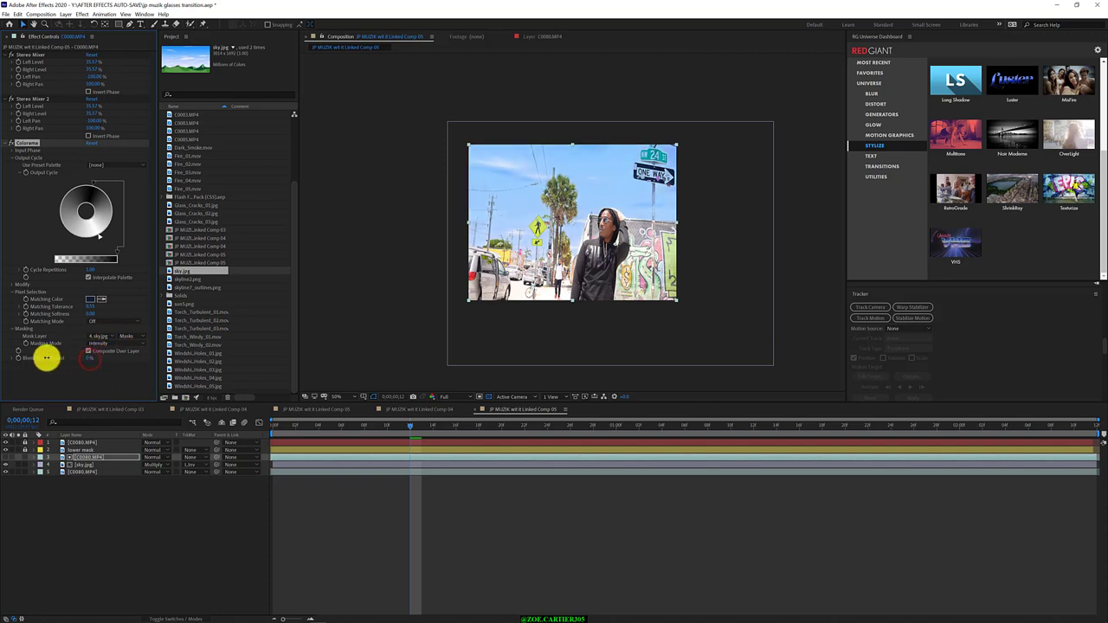
left_click(99, 336)
left_click(102, 394)
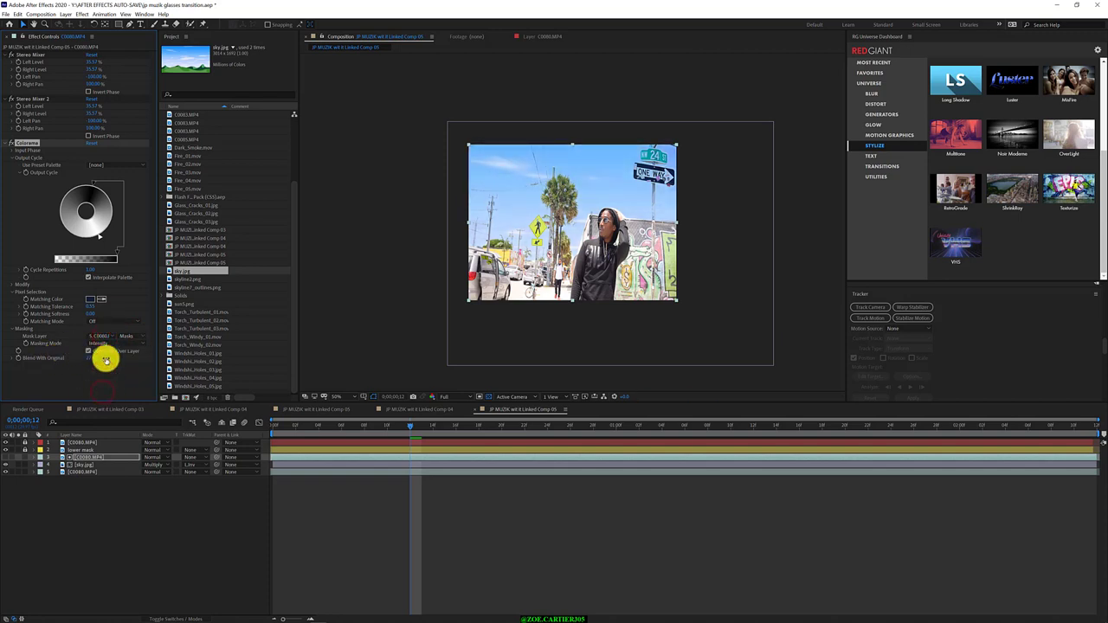
- Shift Colorama's output colour cycle and edit one of its colours
left_click_drag(98, 258, 74, 271)
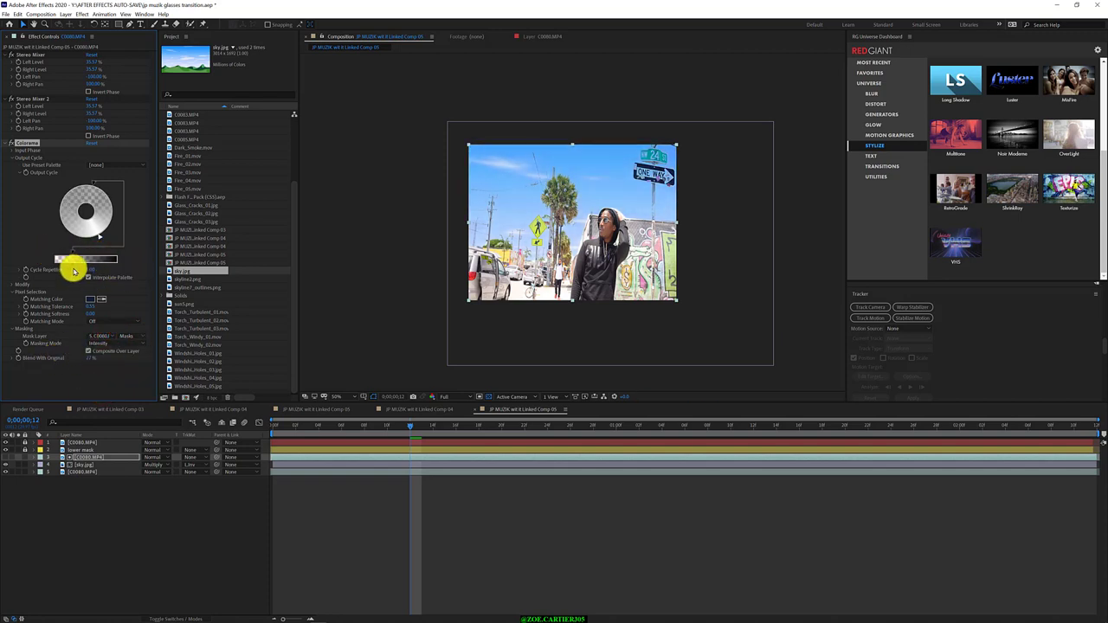
double_click(94, 183)
key("Return")
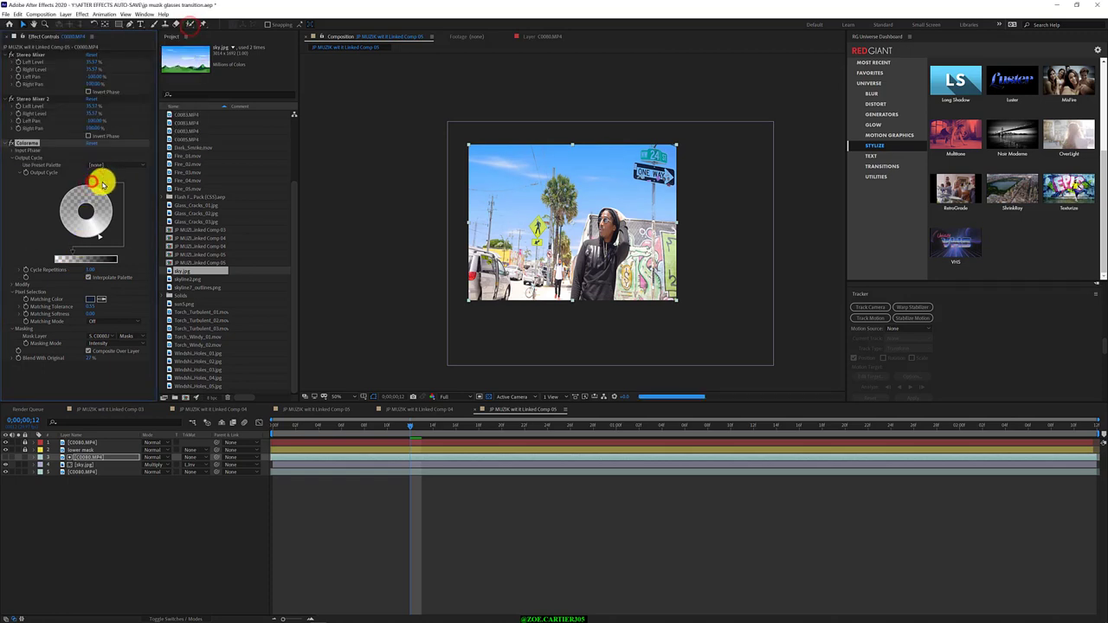
- Rotate the output cycle colours, then duplicate the layer 5 C0080.MP4 footage
mouse_move(117, 212)
left_mouse_down()
mouse_move(56, 216)
mouse_move(77, 194)
mouse_move(103, 190)
left_mouse_up()
left_click(87, 472)
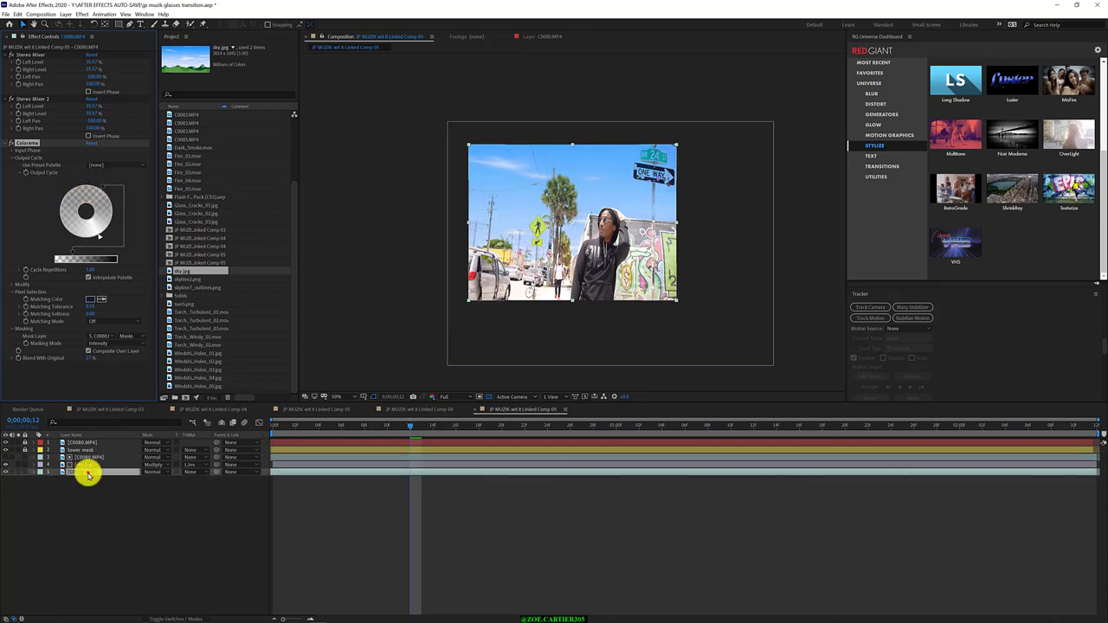
key("ctrl+d")
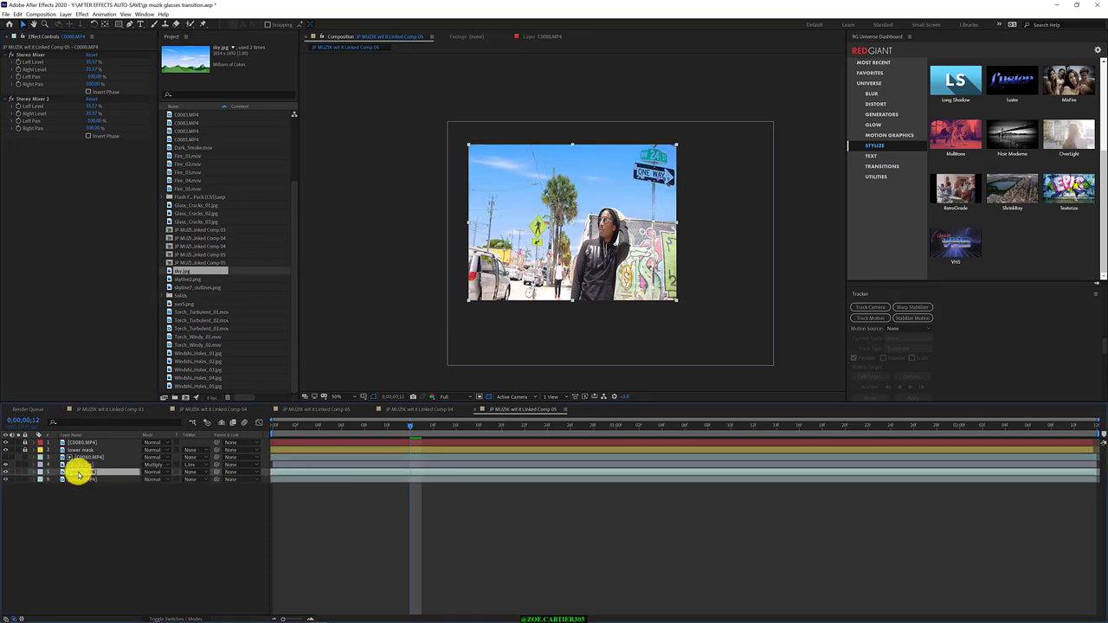
- Move the playhead to 0;00;01;12 and view the composition at 100%
left_click_drag(403, 426, 946, 422)
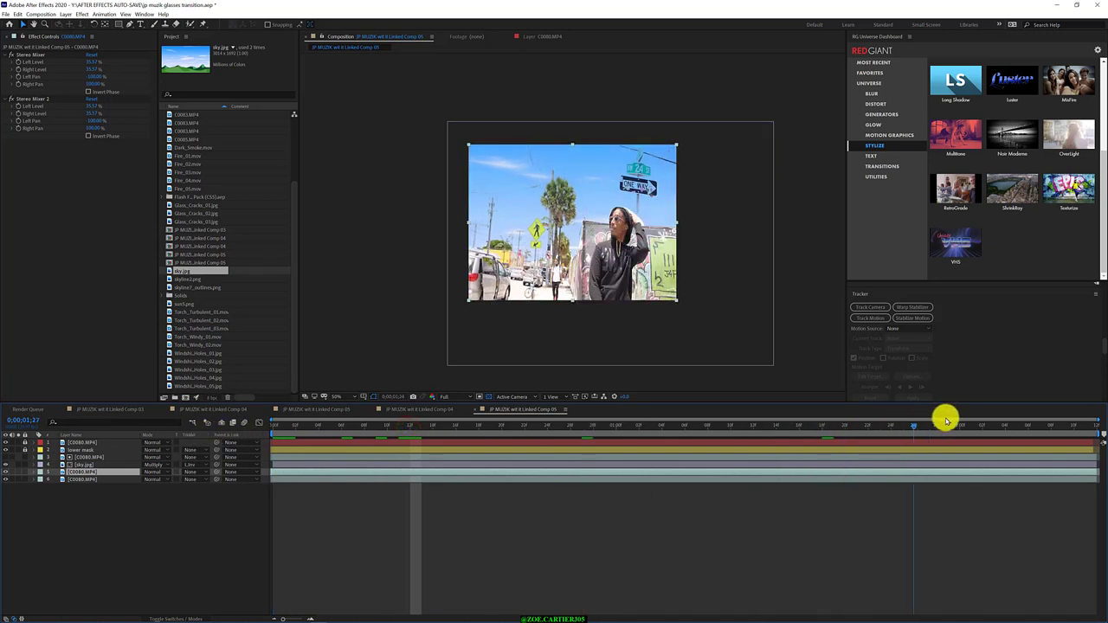
mouse_move(946, 421)
left_mouse_down()
mouse_move(754, 449)
mouse_move(1088, 433)
left_mouse_up()
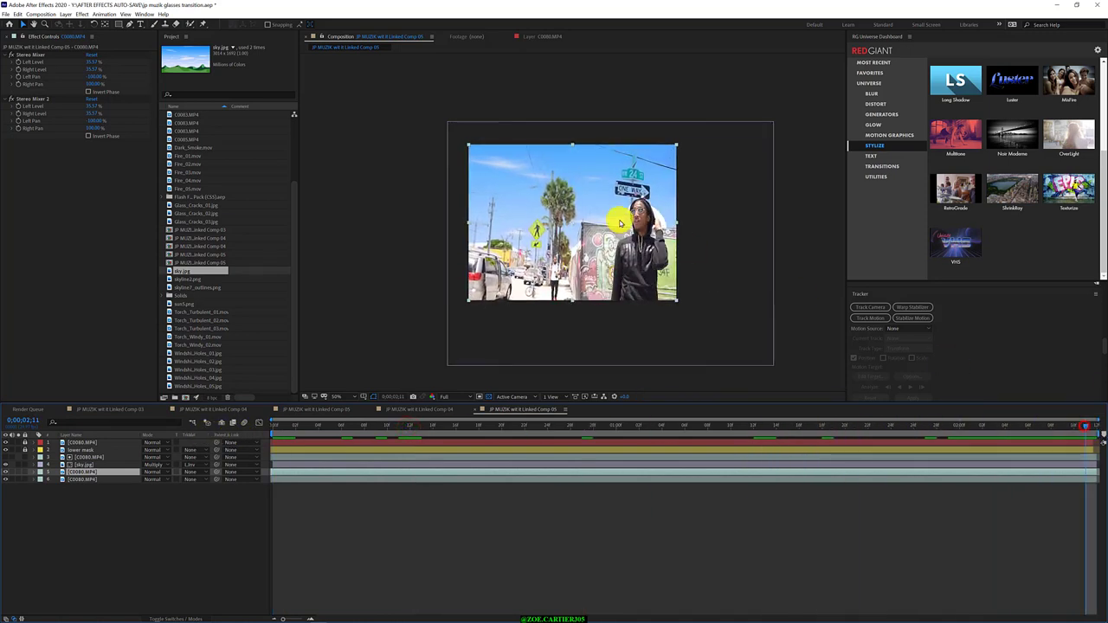
left_click_drag(401, 431, 755, 448)
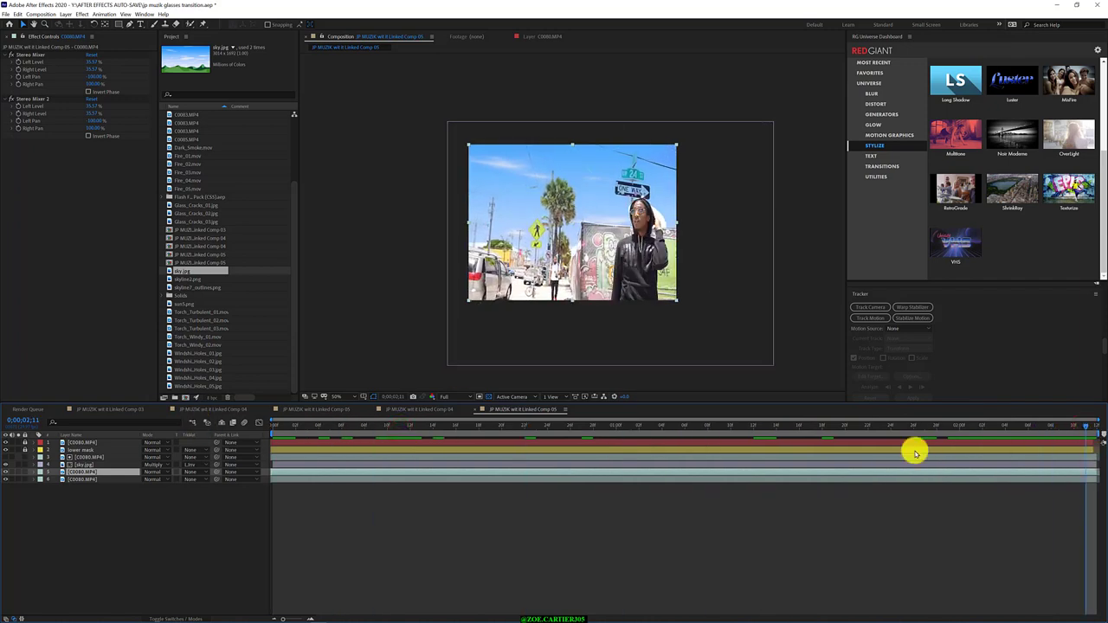
key("slash")
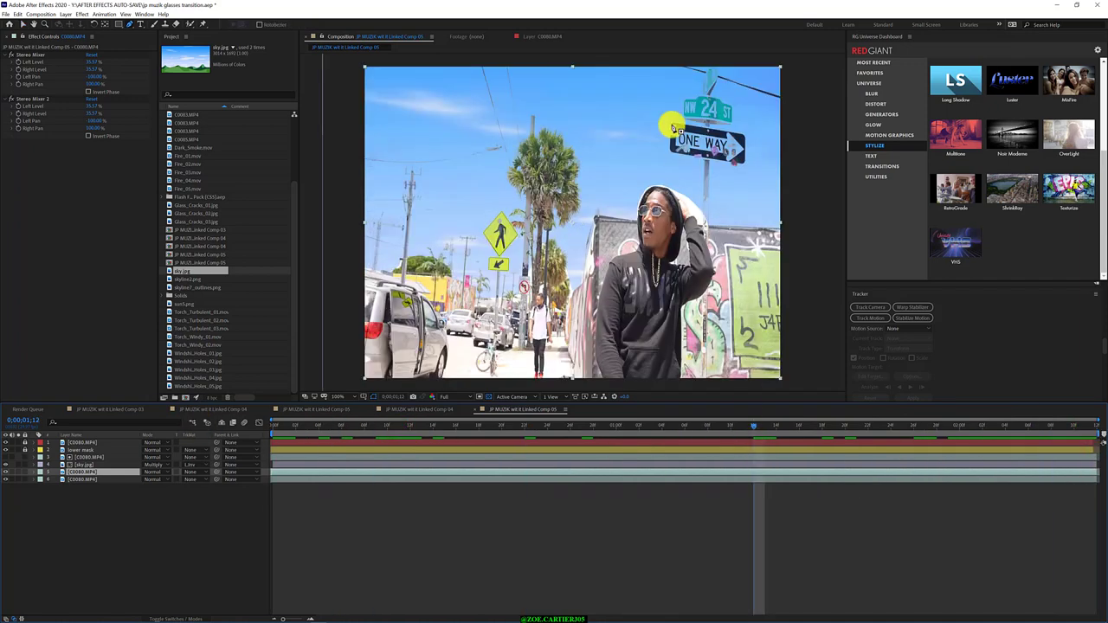
- Place Pen points around the ONE WAY sign corner to create Mask 1 on the footage copy
left_click(672, 126)
key("ctrl+z")
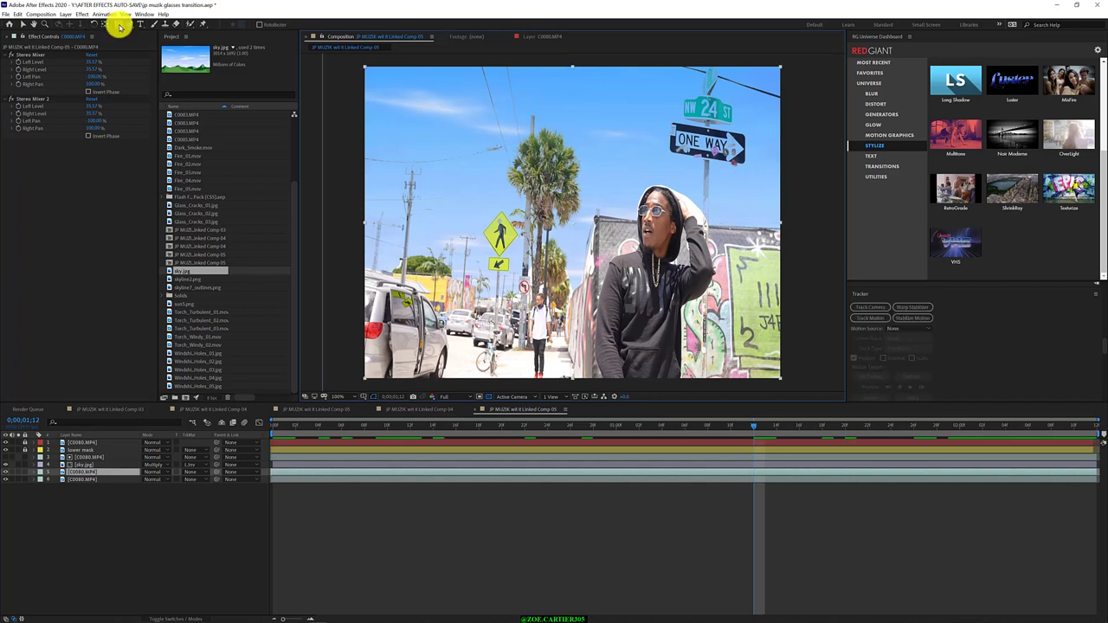
left_click(671, 124)
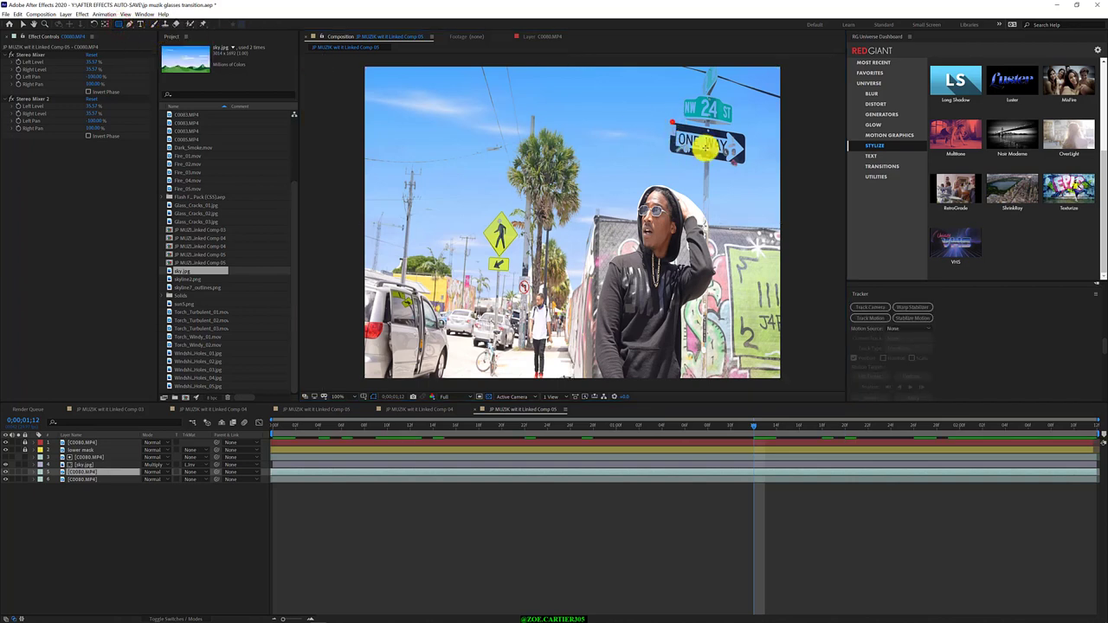
left_click(751, 166)
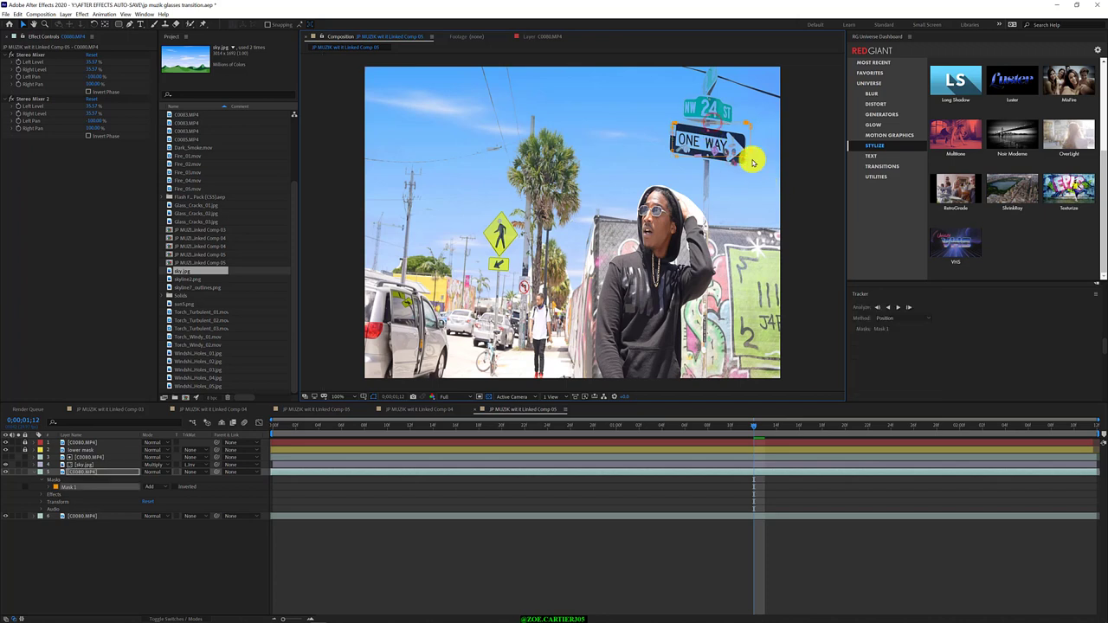
left_click(795, 198)
left_click(83, 473)
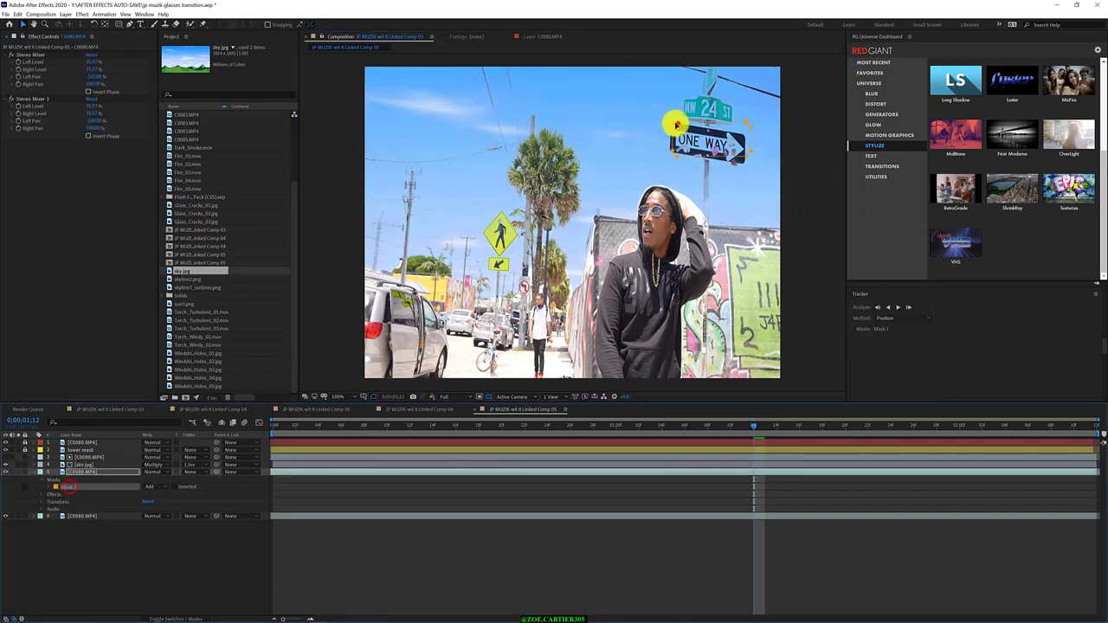
left_click(675, 125)
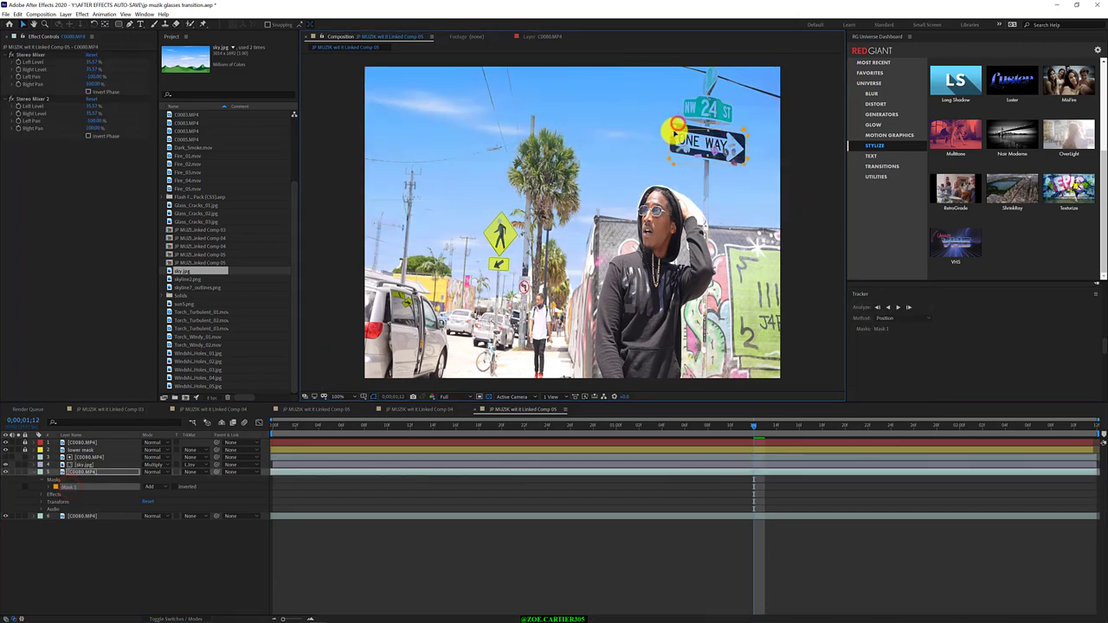
- Select Mask 1 and twirl open its path, feather, opacity and expansion properties
left_click(745, 169)
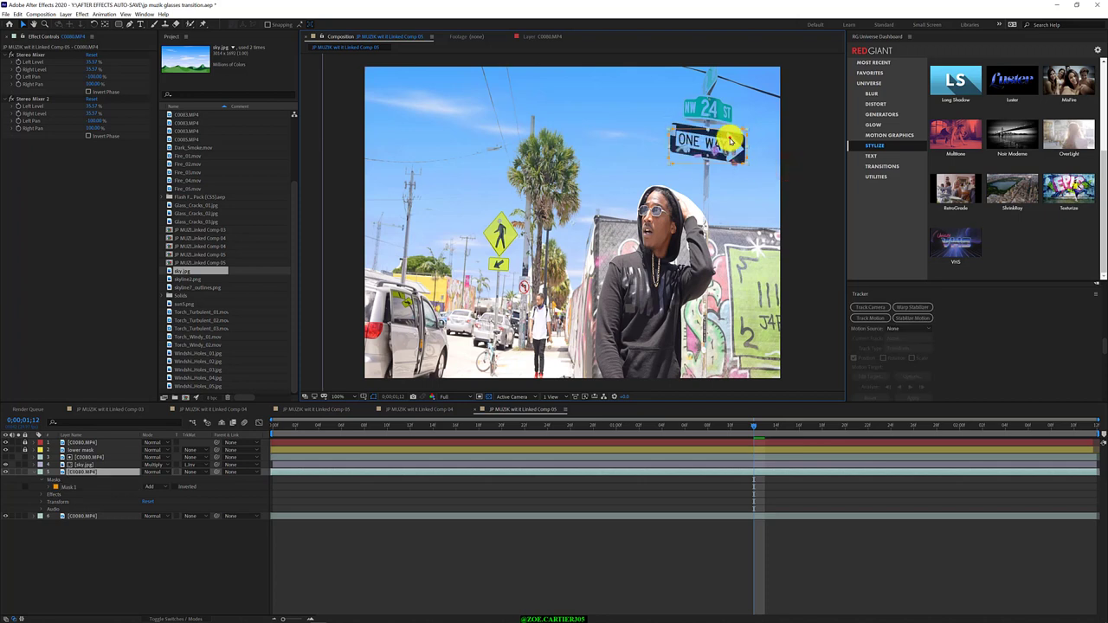
left_click(68, 487)
left_click(672, 129)
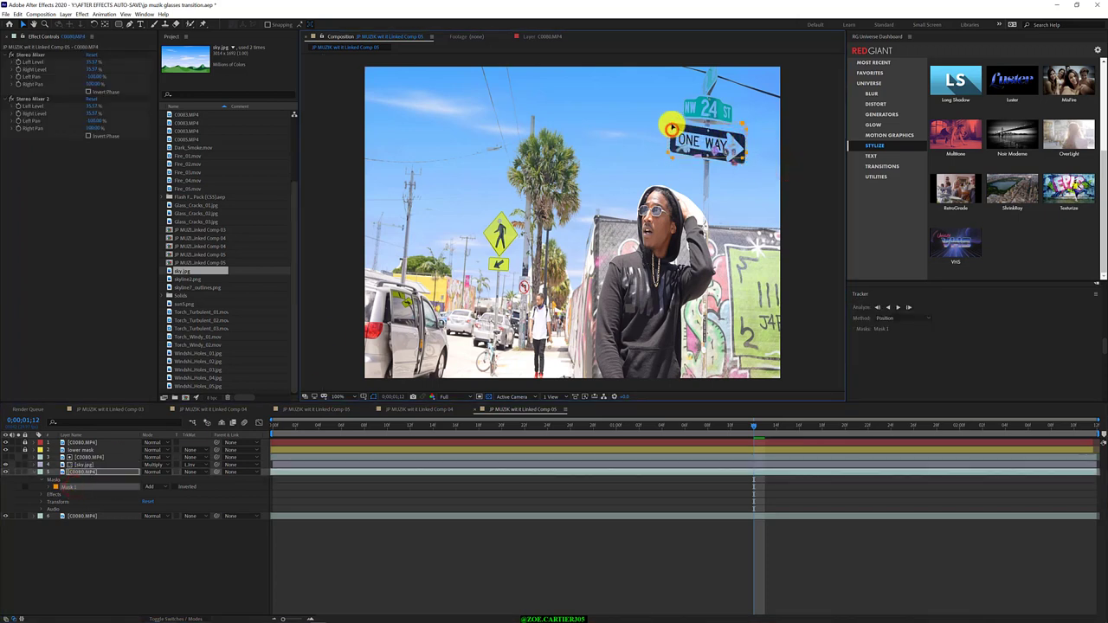
left_click(50, 487)
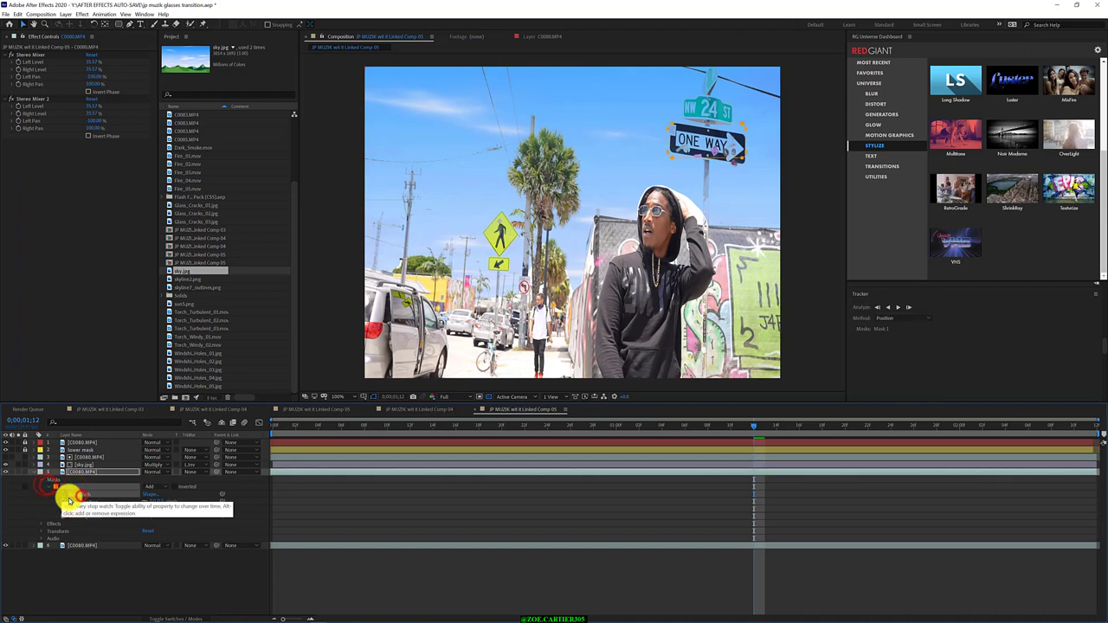
left_click(746, 154)
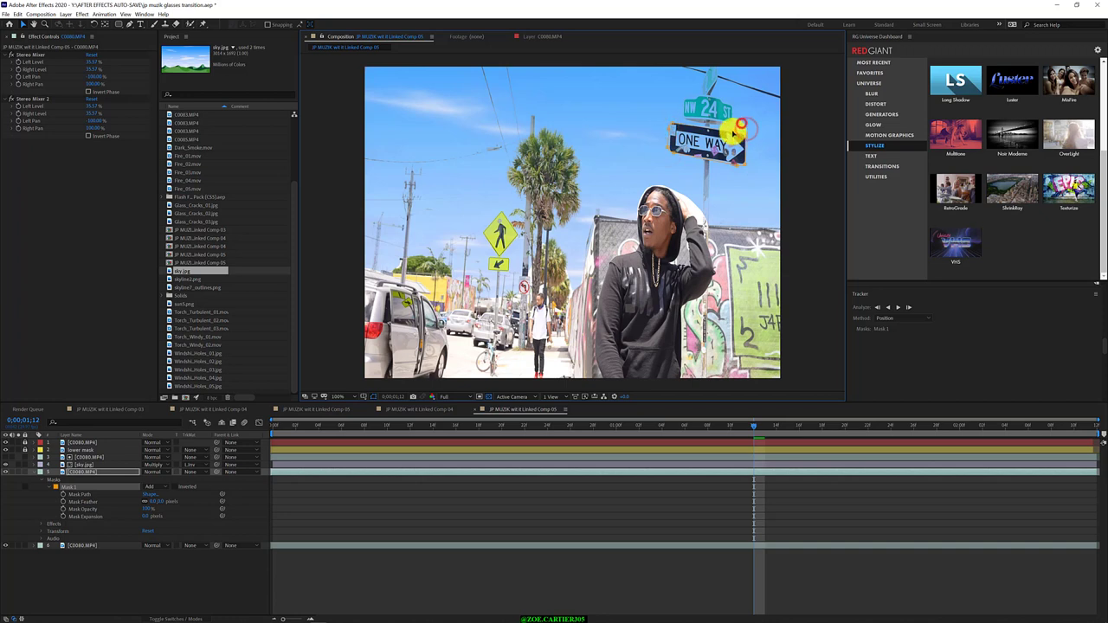
left_click(683, 101)
left_click(75, 472)
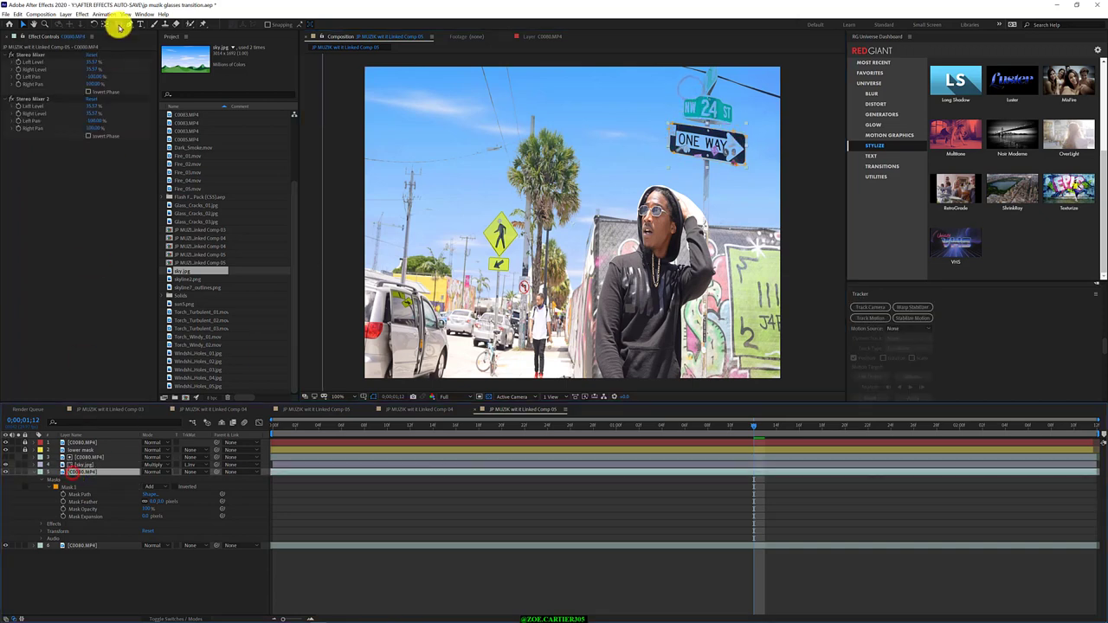
left_click_drag(117, 23, 173, 33)
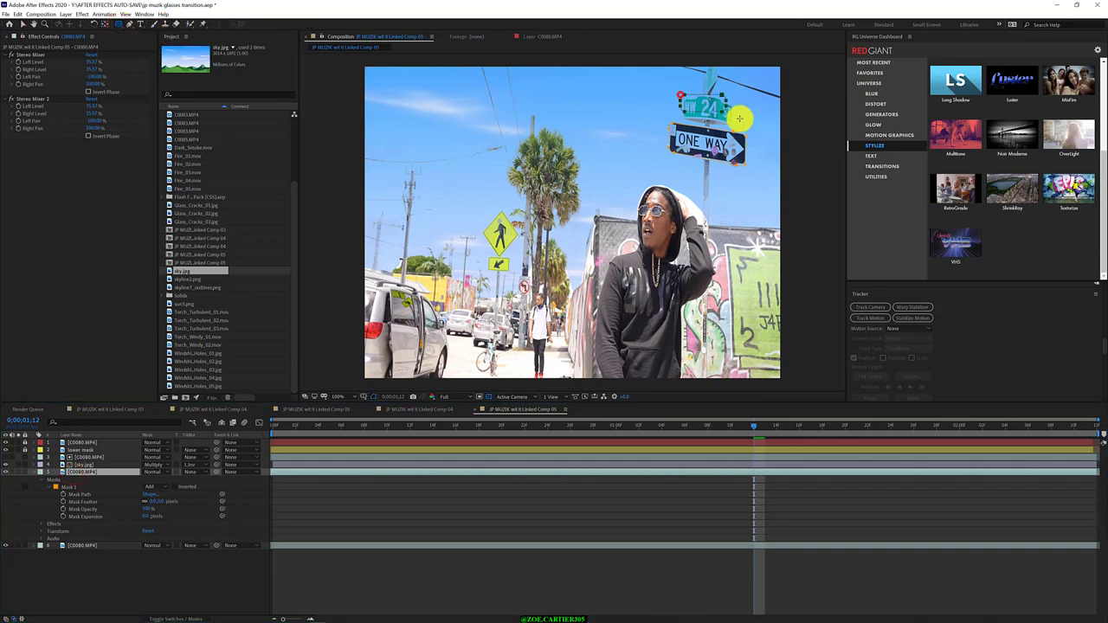
left_click_drag(681, 94, 742, 122)
left_click(903, 345)
left_click(23, 23)
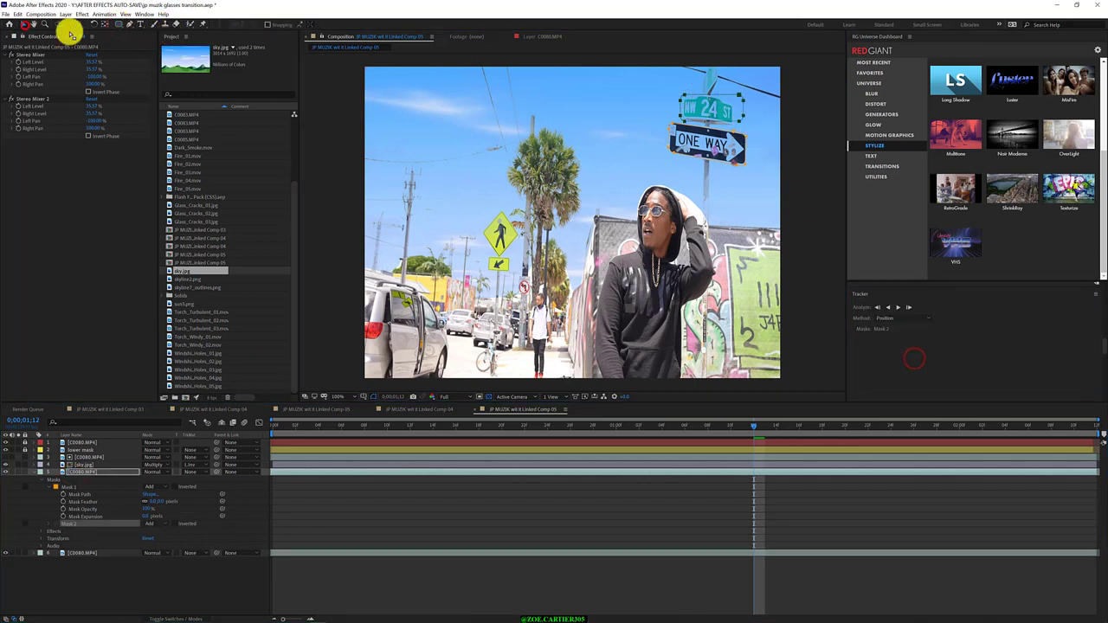
left_click(739, 123)
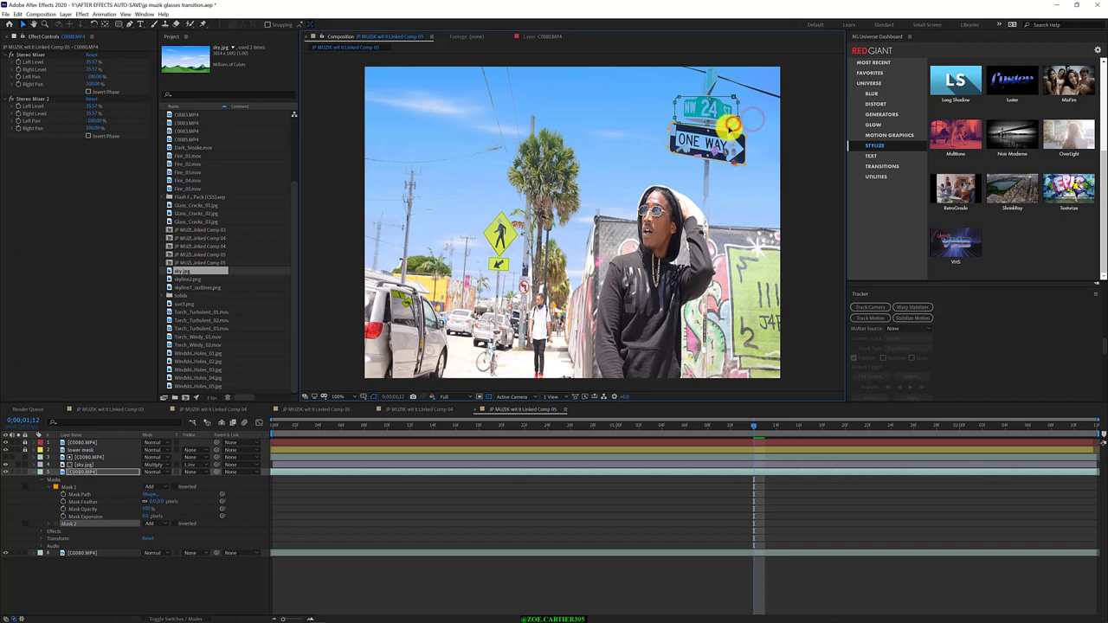
left_click(738, 118)
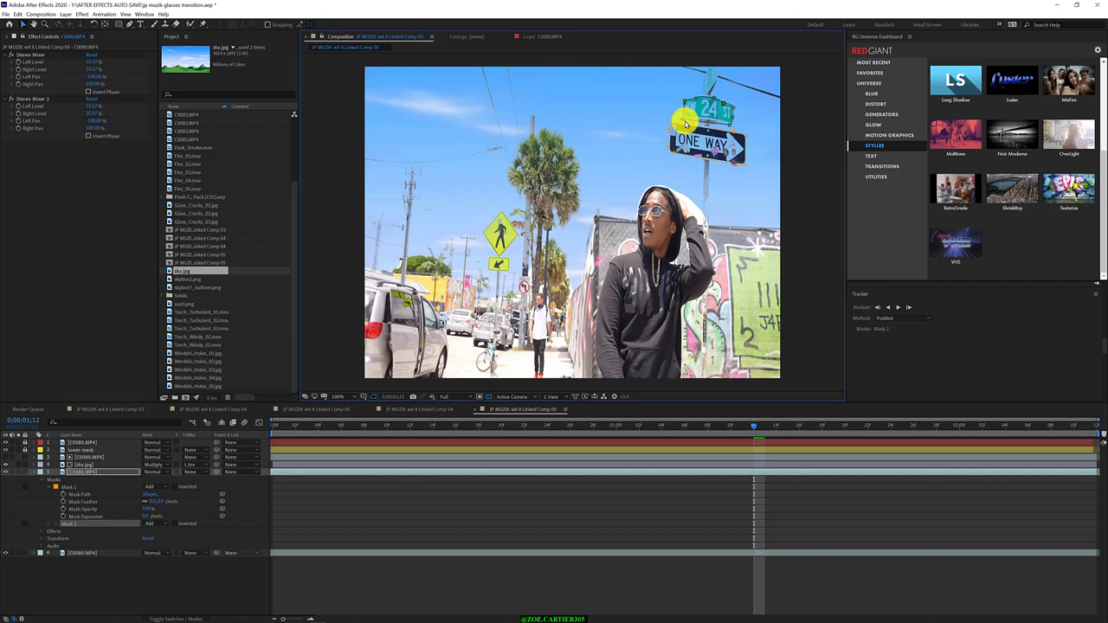
left_click(96, 474)
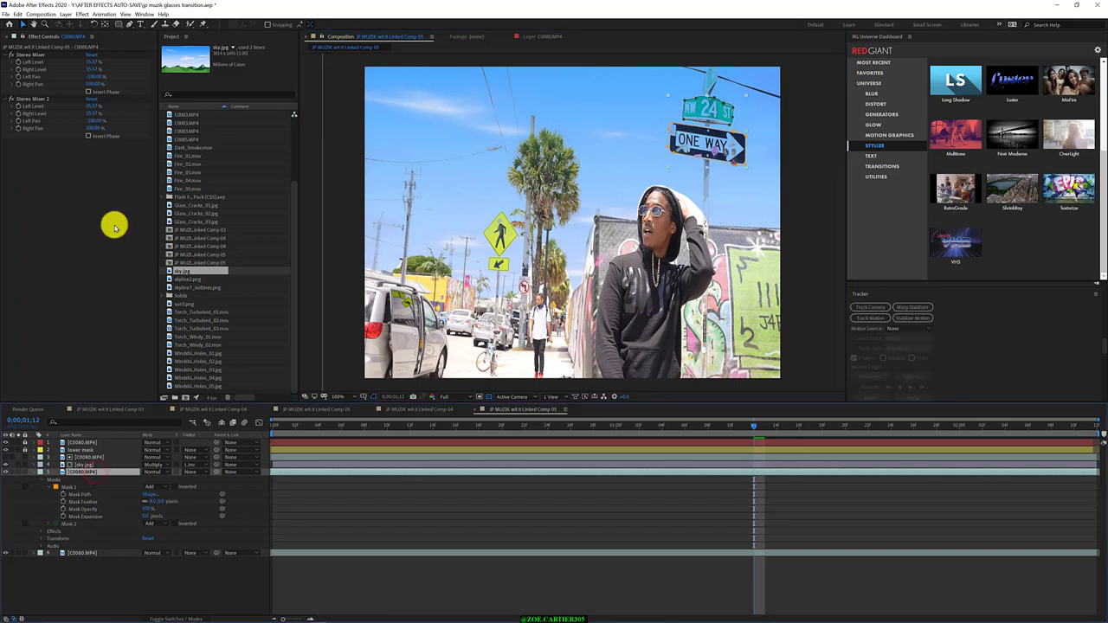
- With the Pen tool at 200% zoom, place points along the sign pole to draw Mask 3
key("g")
left_click(703, 222)
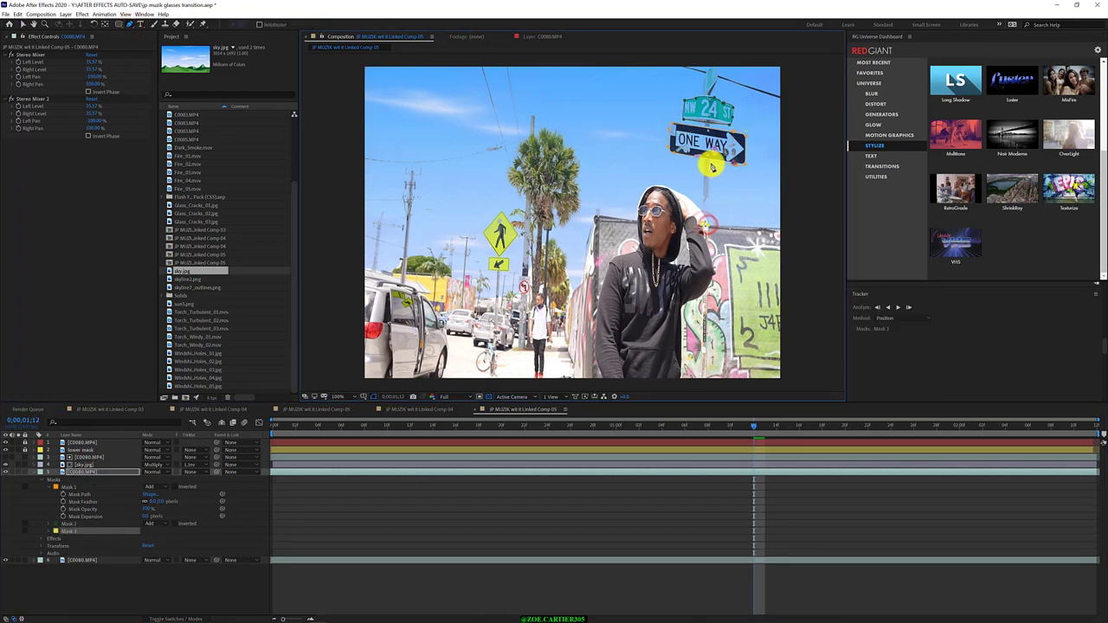
left_click(706, 161)
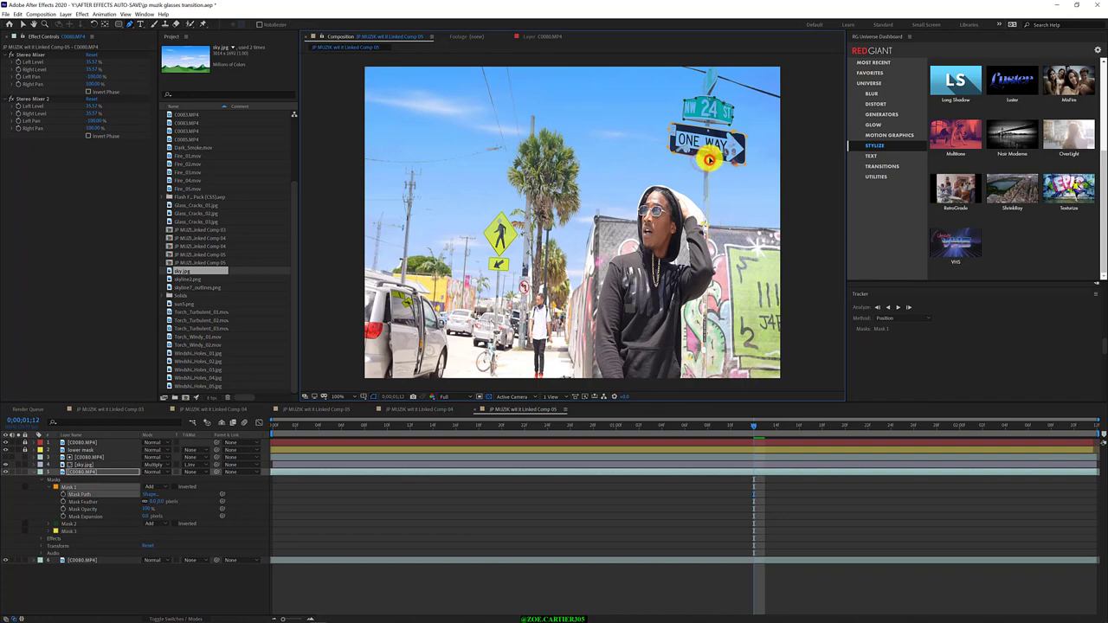
key("period")
left_click_drag(709, 160, 482, 167)
left_click(554, 127)
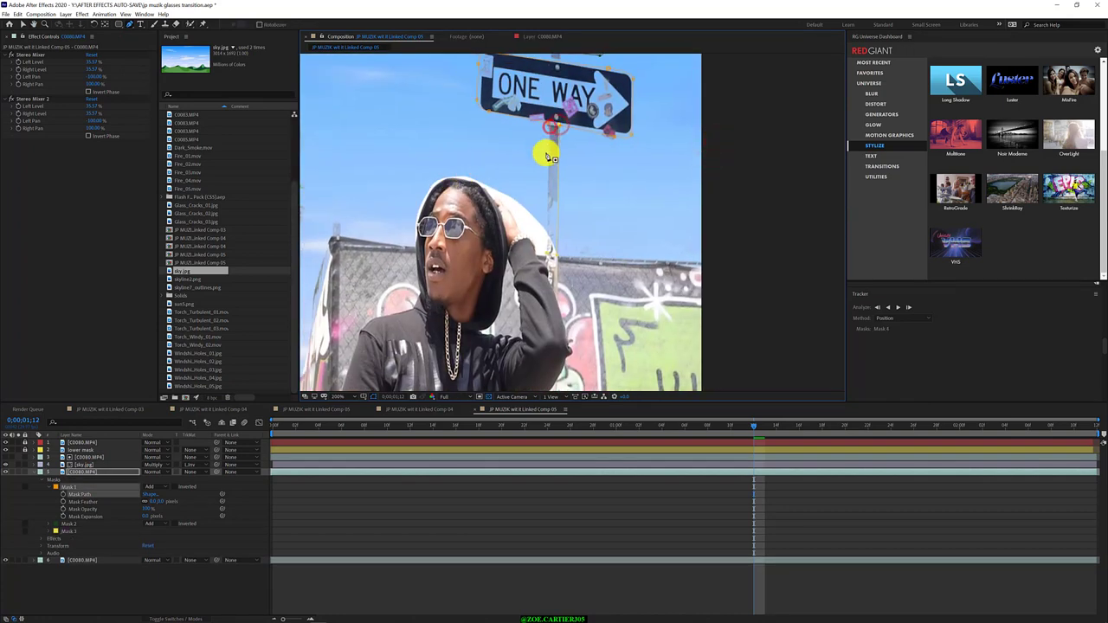
left_click(547, 254)
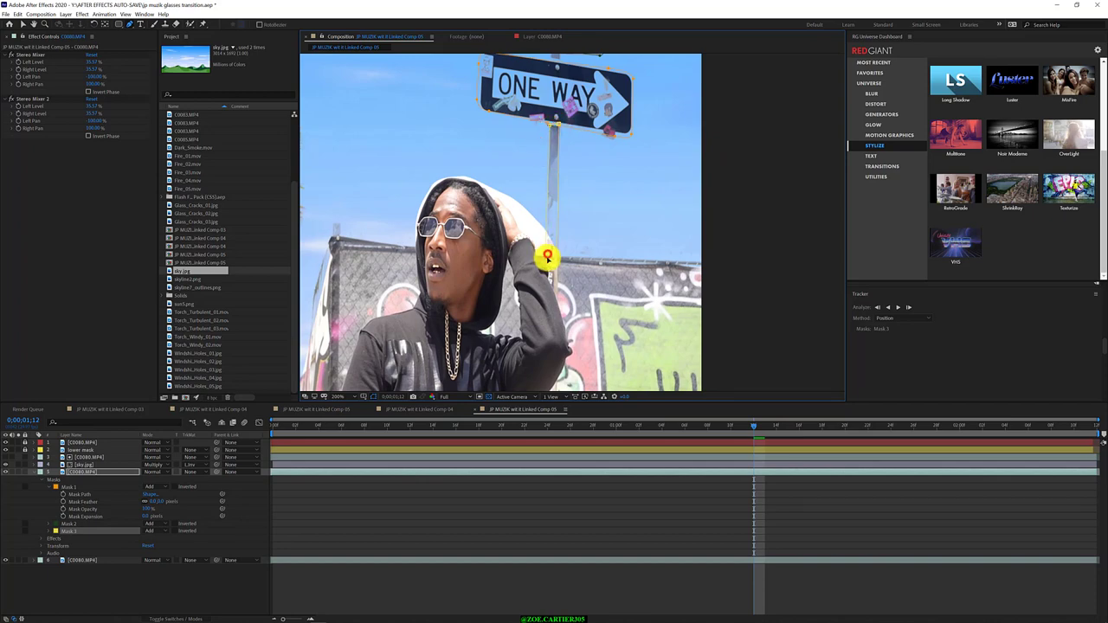
scroll(586, 252, "down", 1)
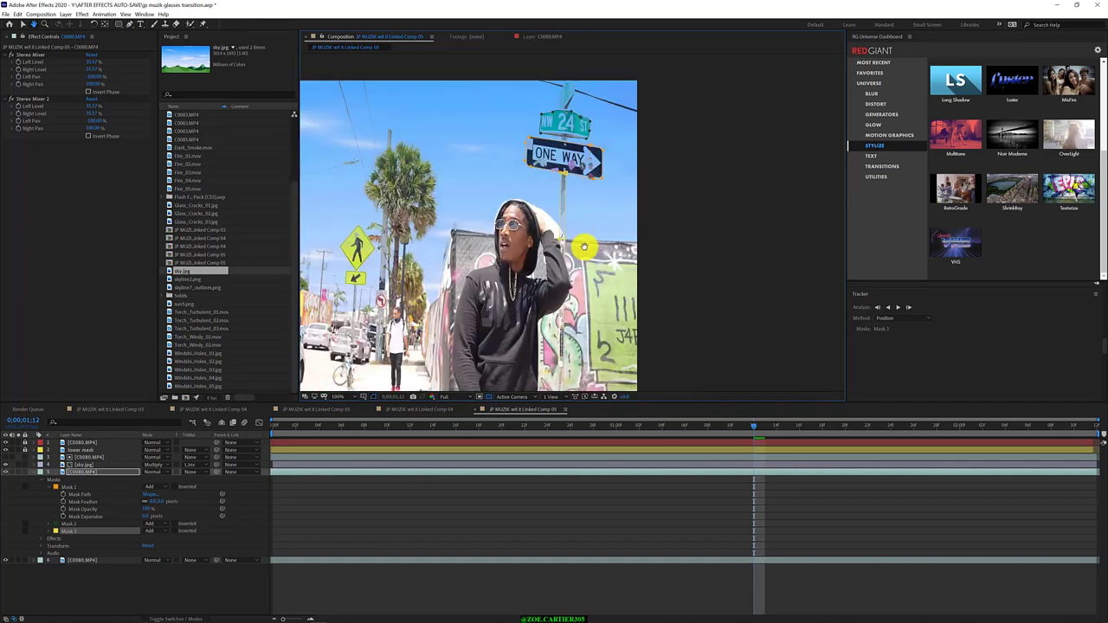
- Select Masks 1–3 and track them backward, stopping and resuming to check the fit
left_click(124, 472)
left_click(880, 307)
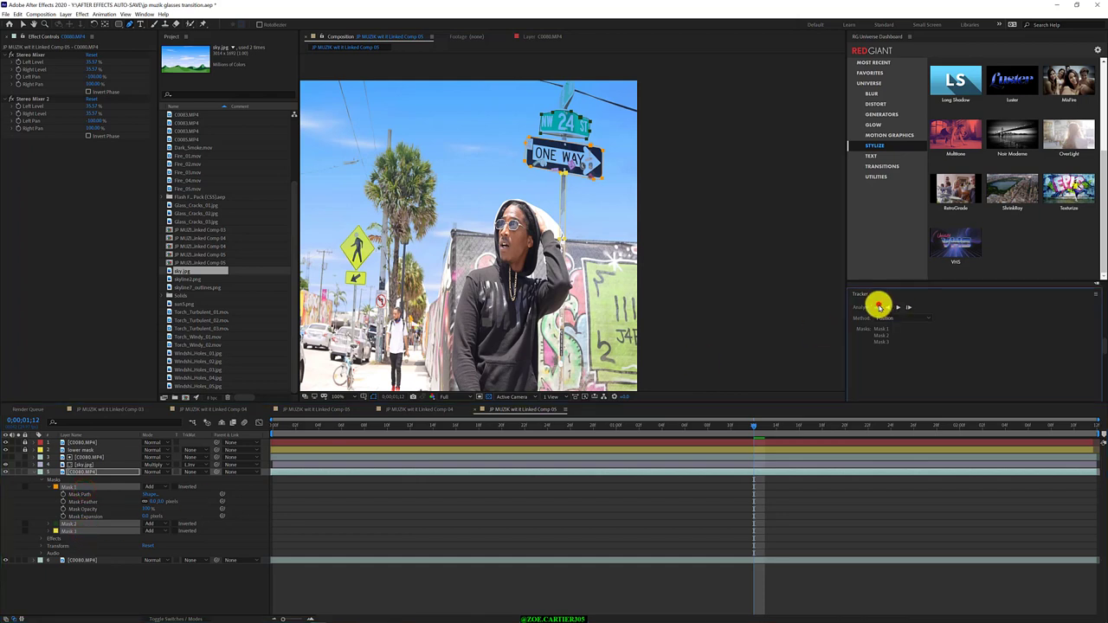
left_click(878, 307)
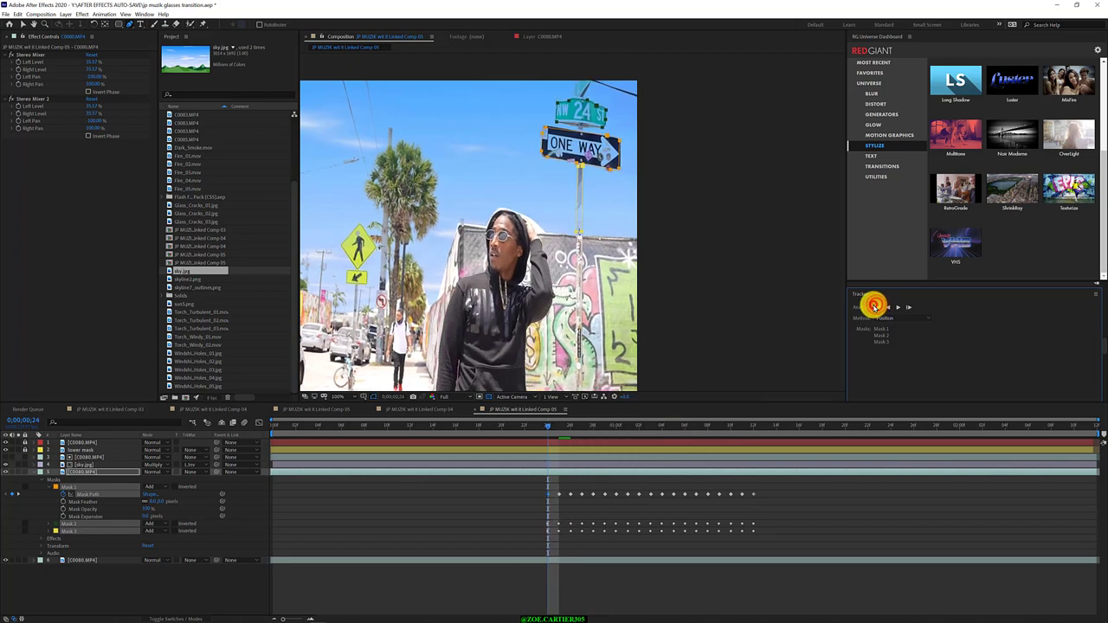
left_click(874, 306)
left_click(46, 530)
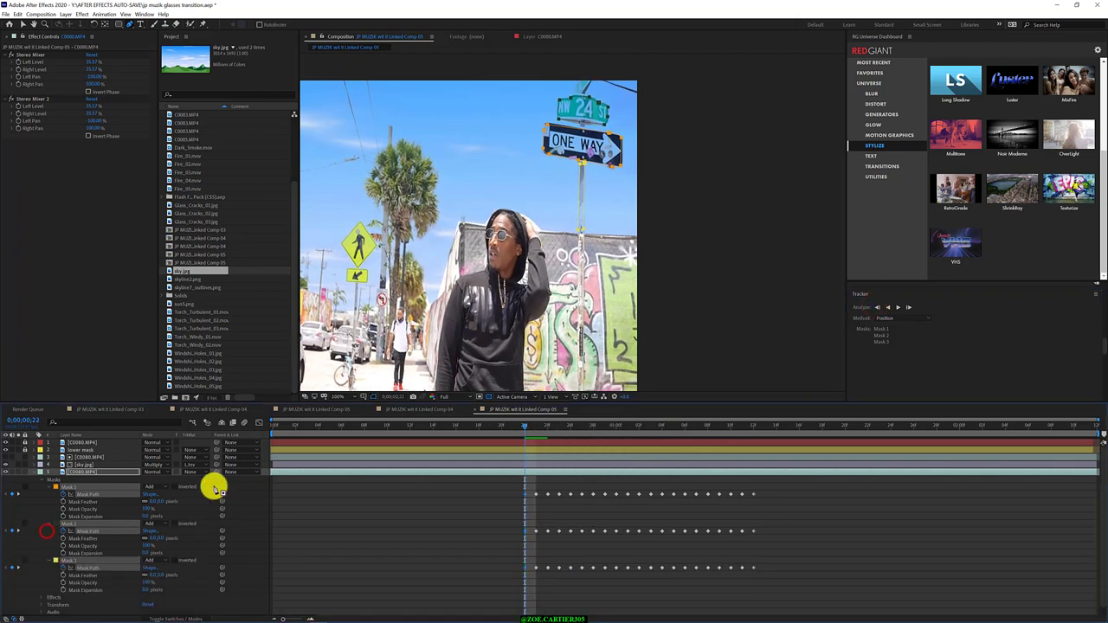
left_click(877, 306)
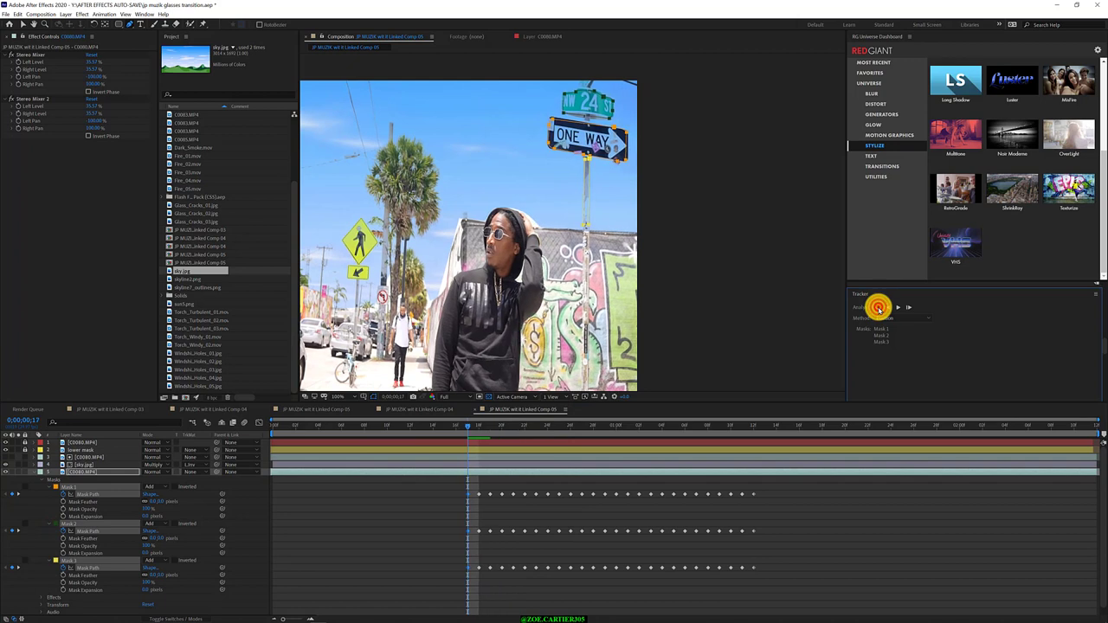
left_click(877, 306)
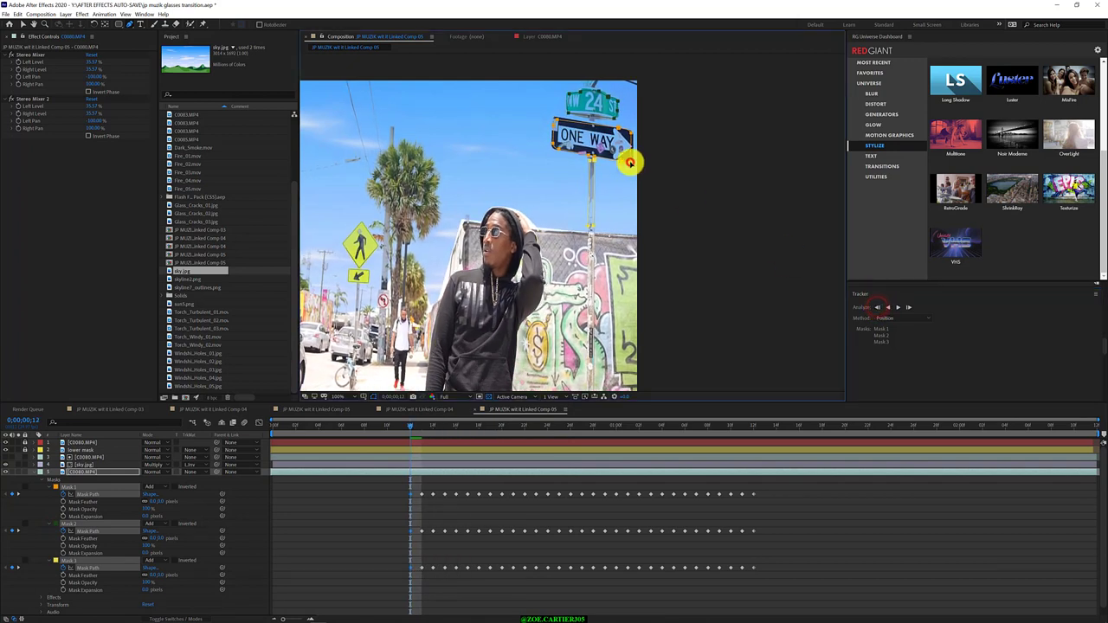
- Select Masks 1, 2 and 3 in turn to inspect their tracked shapes
left_click(700, 178)
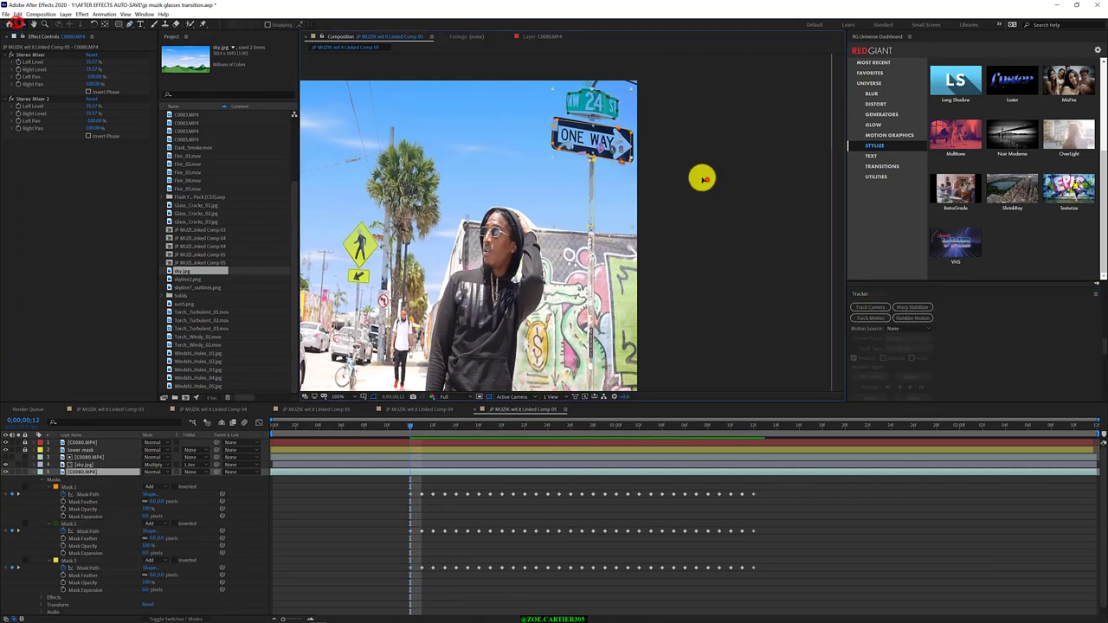
left_click(614, 121)
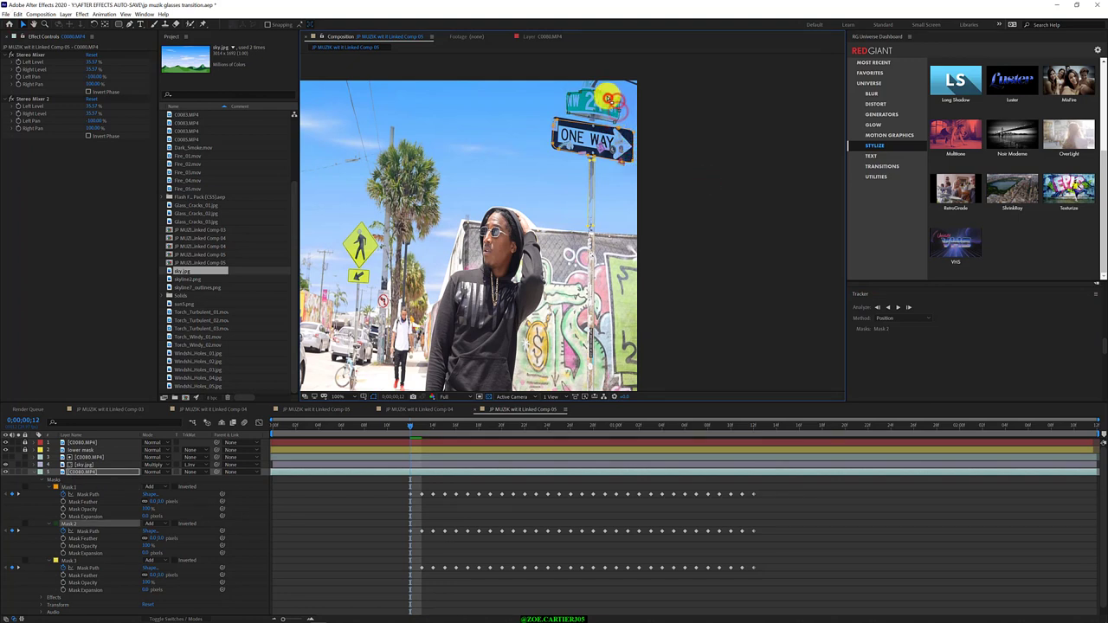
left_click(592, 227)
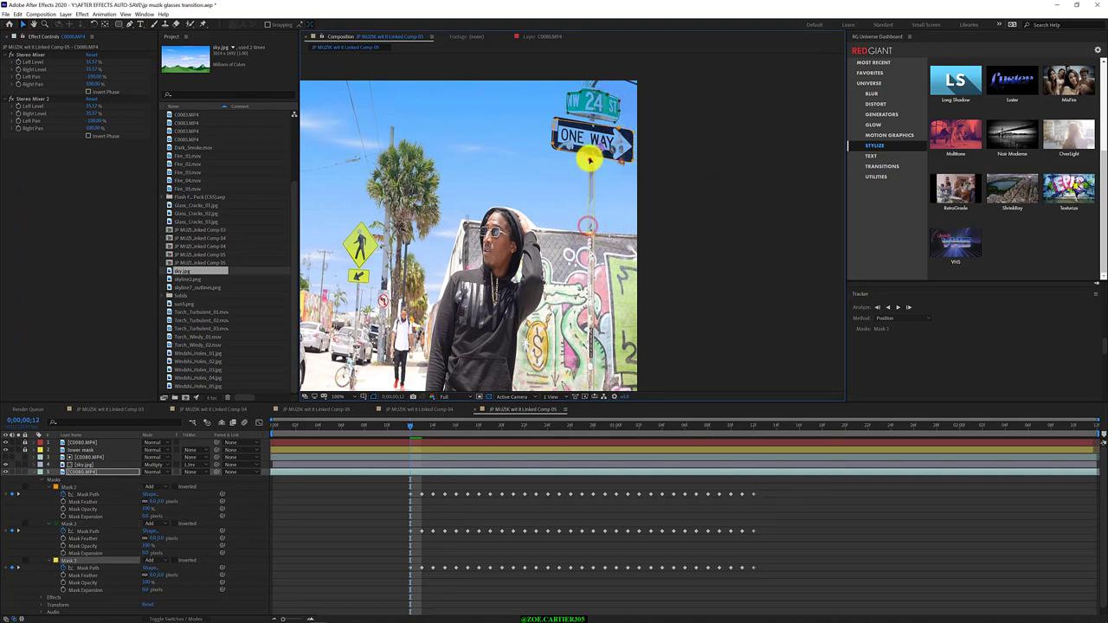
- Track Mask 3 back a few frames, then select all three mask paths and track them back frame by frame
left_click(876, 307)
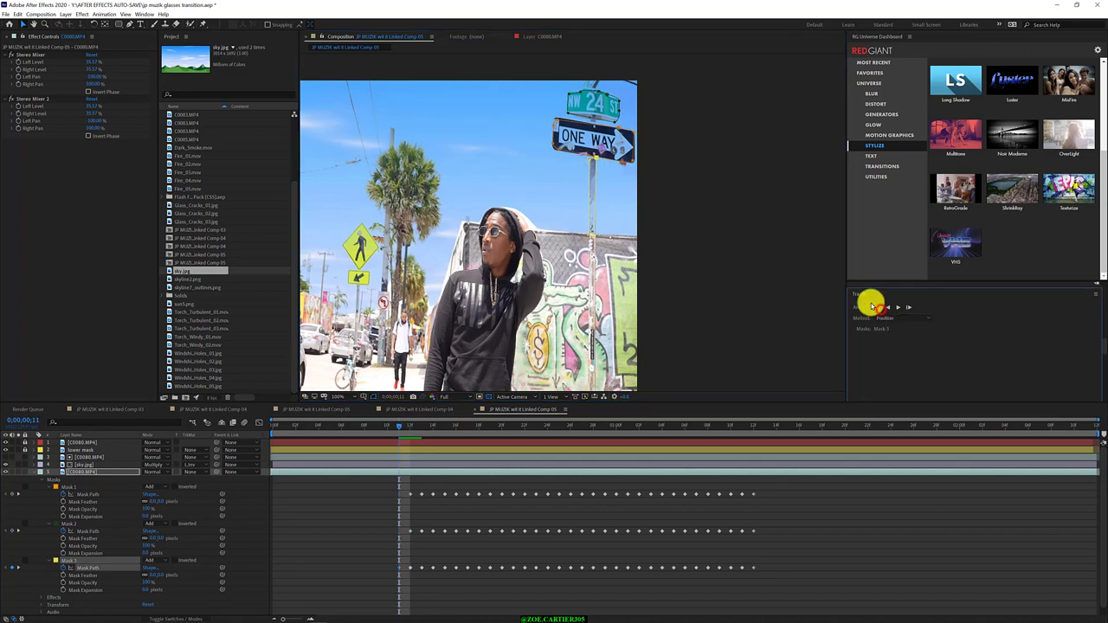
left_click(876, 307)
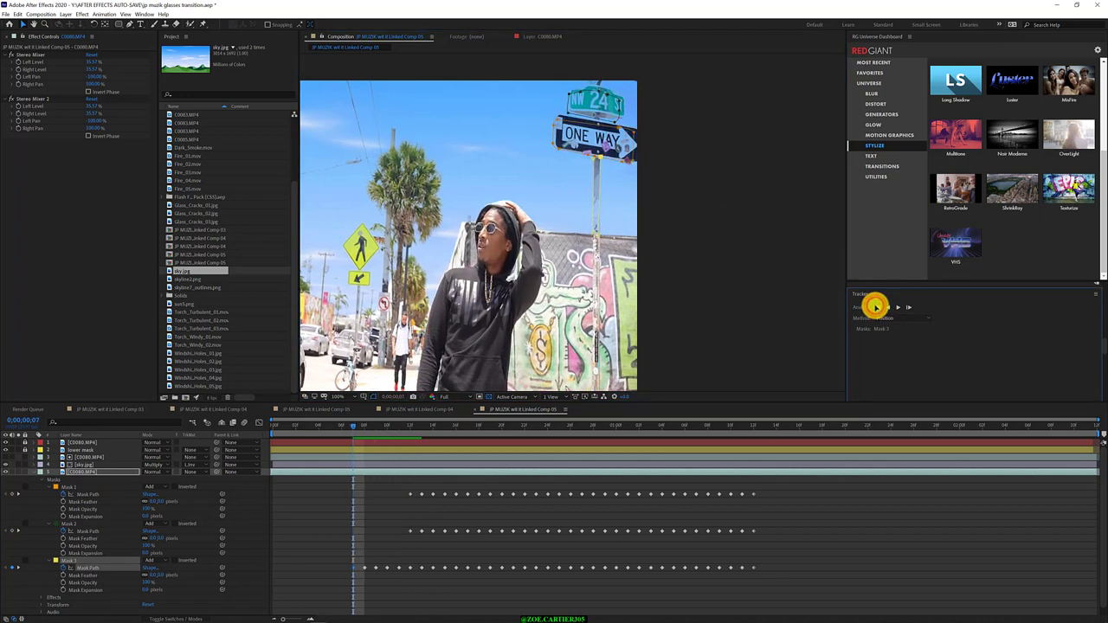
left_click(354, 425)
key("Page_Down")
key("Page_Down")
key("Page_Down")
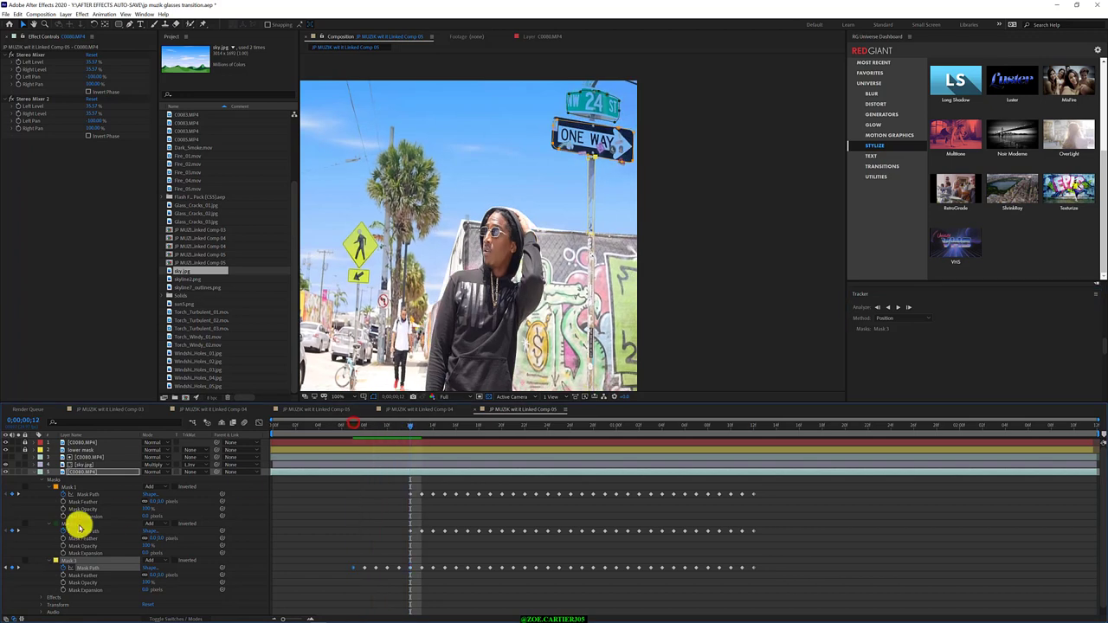
left_click(79, 528)
left_click(83, 494, "shift")
left_click(76, 567, "shift")
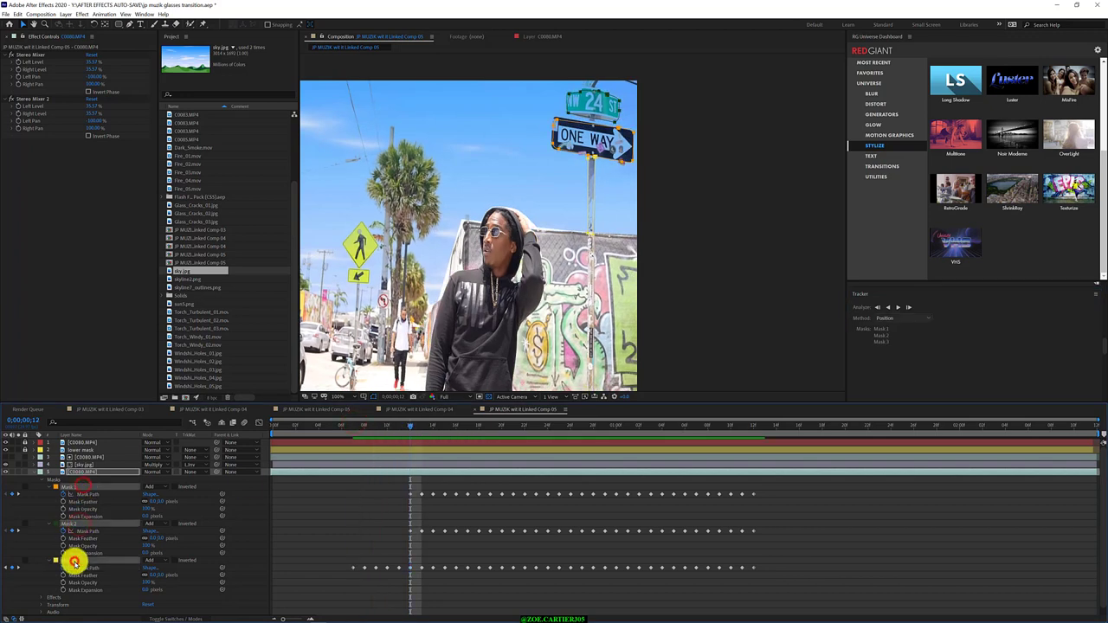
left_click(876, 307)
left_click(876, 307)
left_click(872, 310)
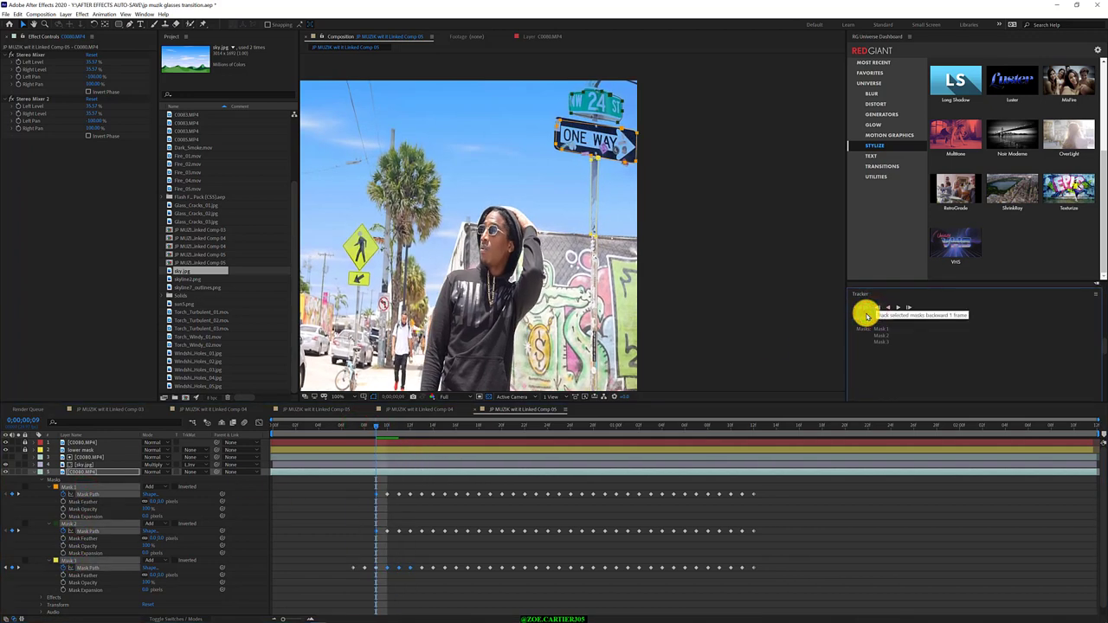
- Inspect Mask 1's fit and track it back two more frames
left_click(702, 152)
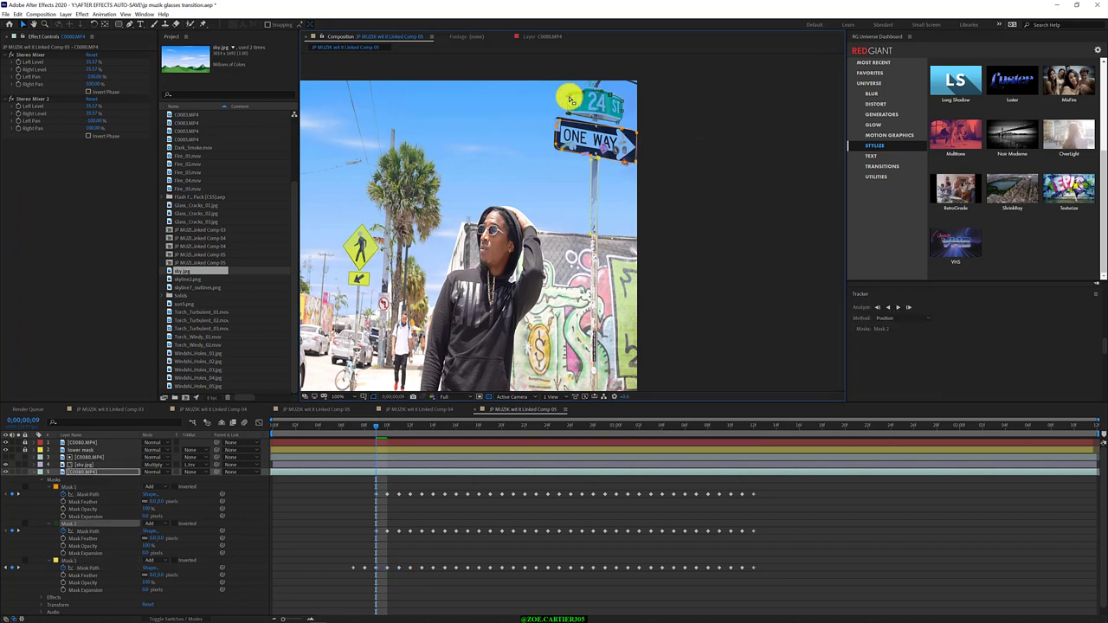
left_click(561, 119)
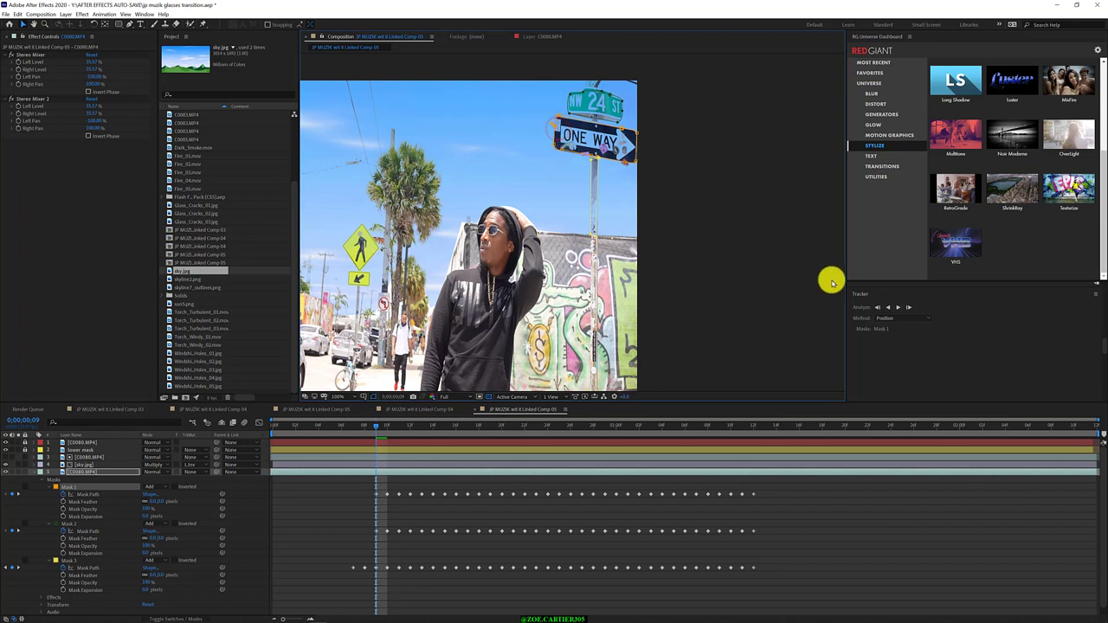
left_click(877, 307)
left_click(877, 307)
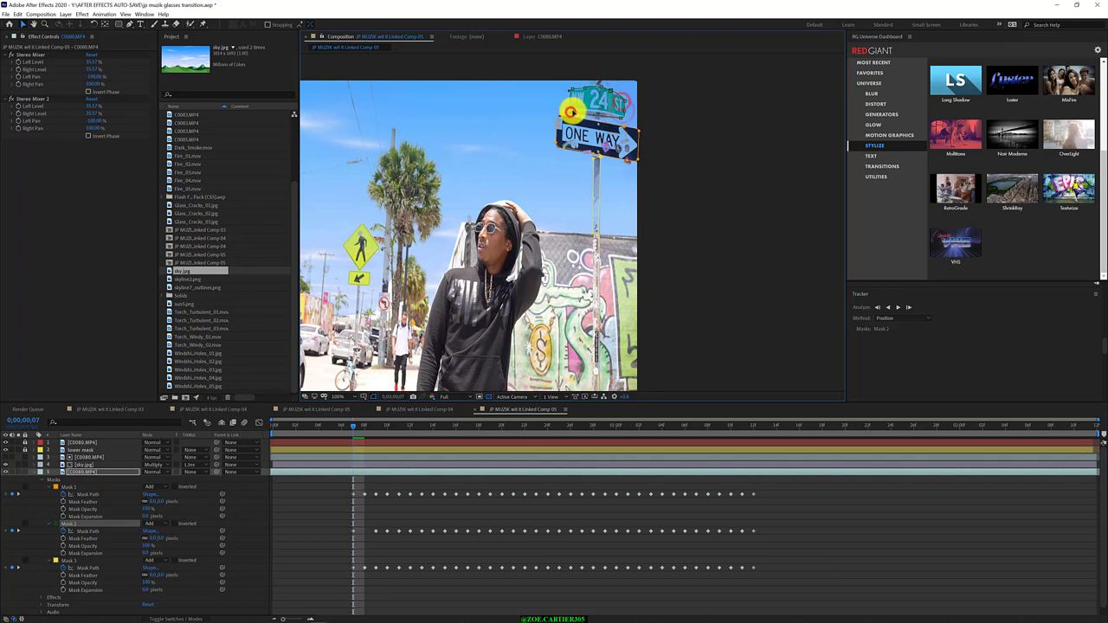
- Track Masks 1–3 backward to 0;00;00;00, then finish Mask 2 to the first frame
left_click(67, 487)
left_click(68, 524, "shift")
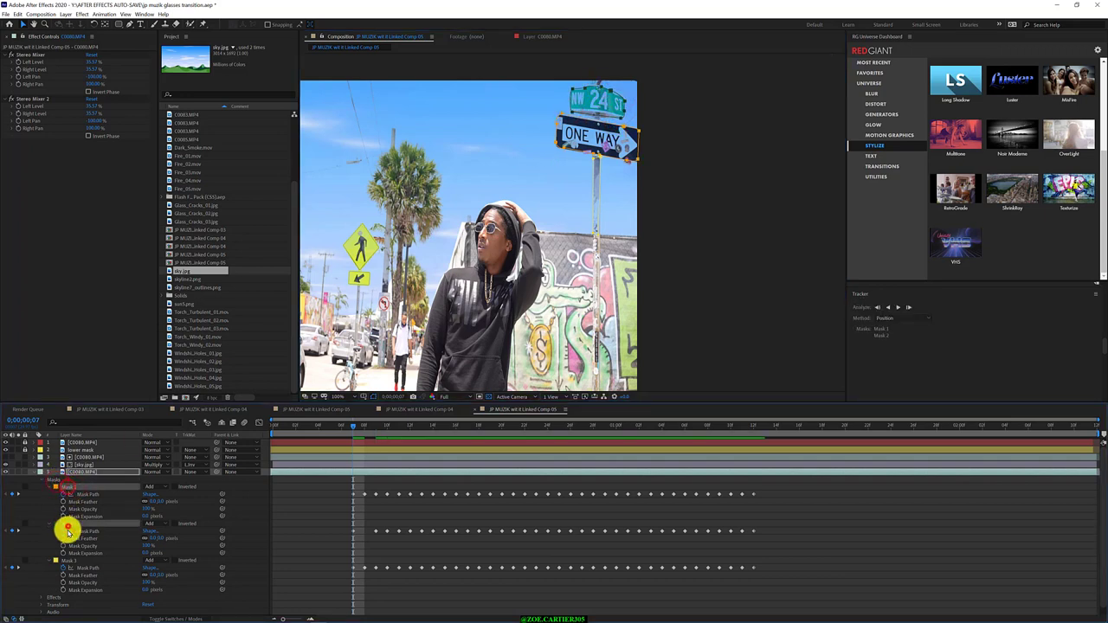
left_click(68, 560, "shift")
left_click(878, 306)
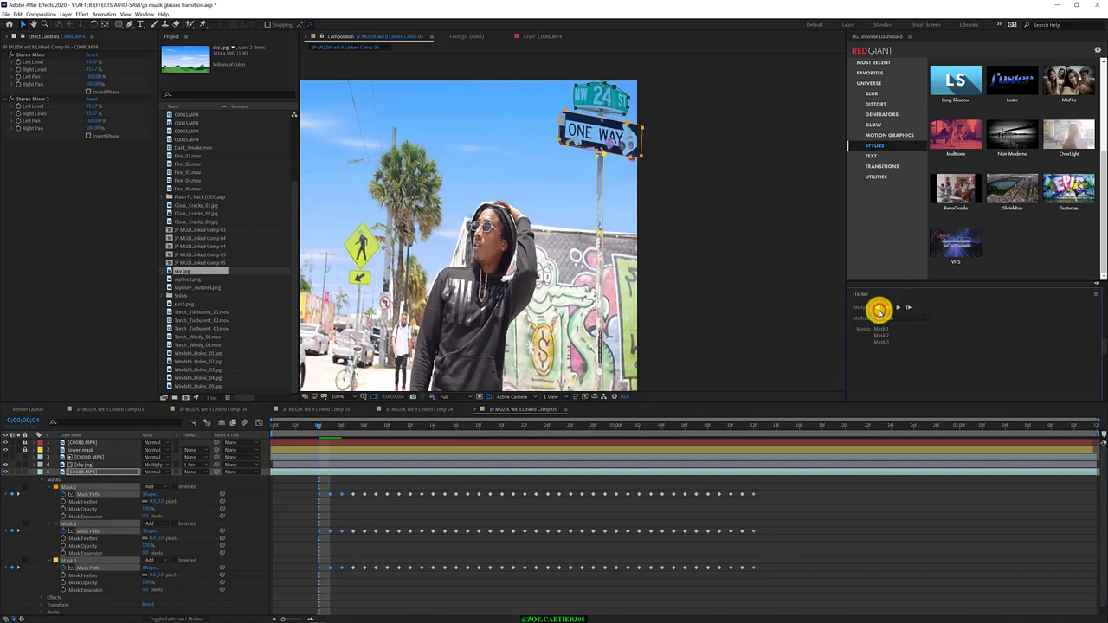
left_click(670, 141)
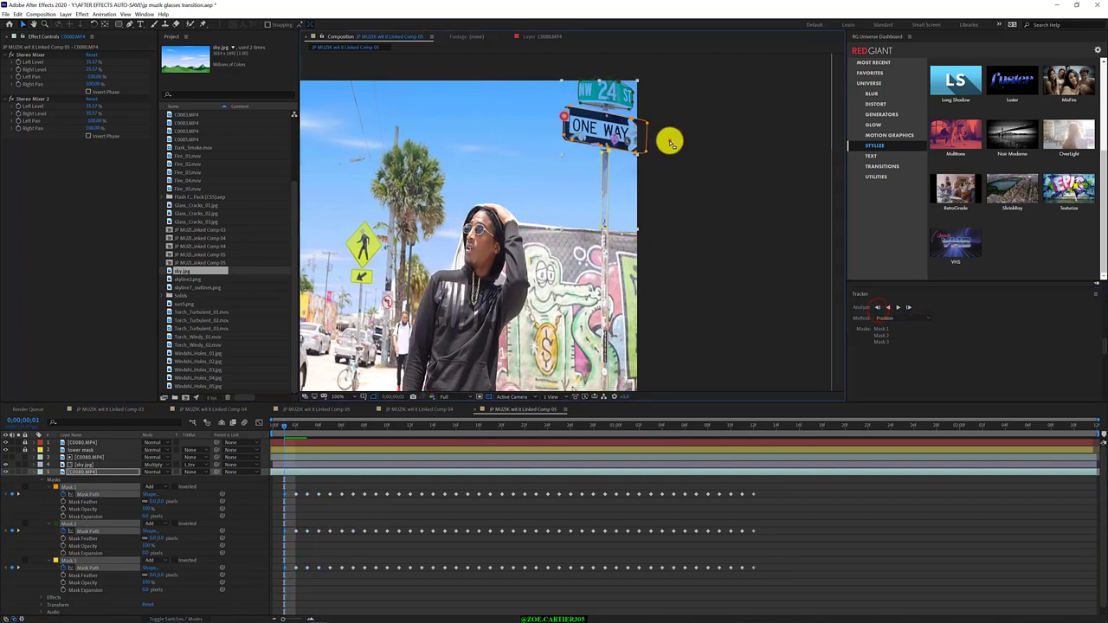
left_click(563, 115)
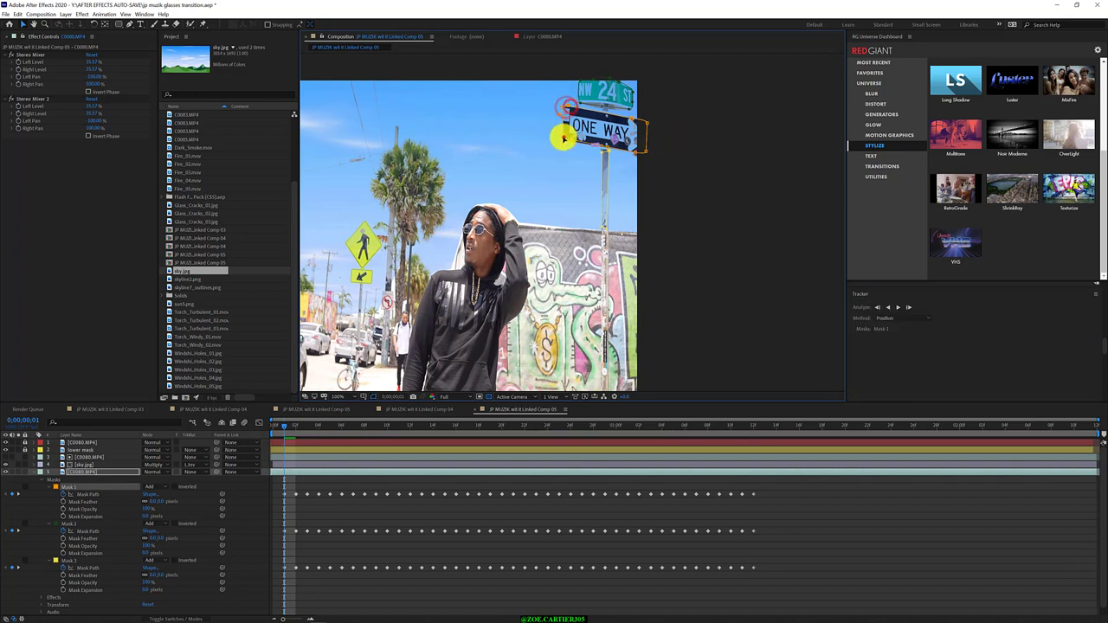
left_click(578, 103)
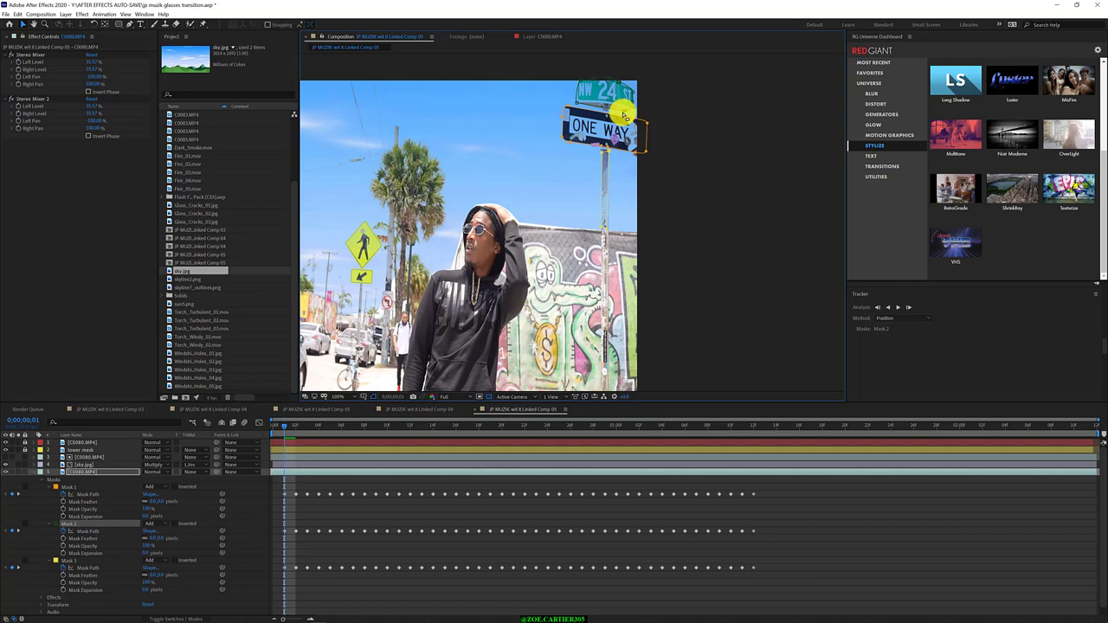
left_click(876, 308)
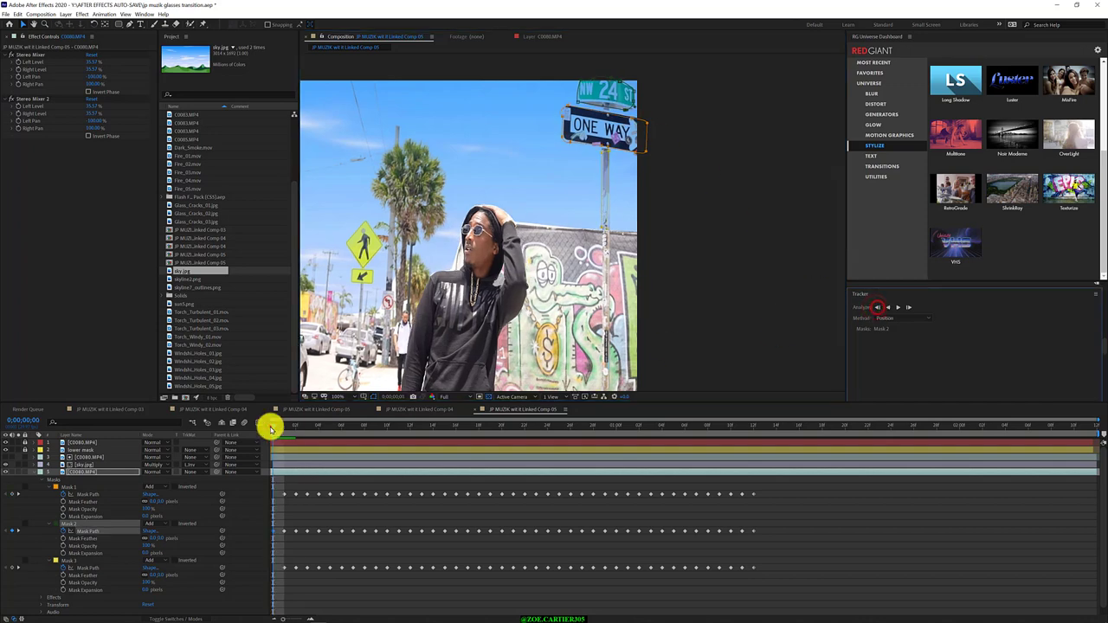
- From 0;00;01;07, track Mask 2 forward two frames, then add Masks 1 and 3 and track all three forward
left_click_drag(273, 426, 747, 423)
left_click(906, 309)
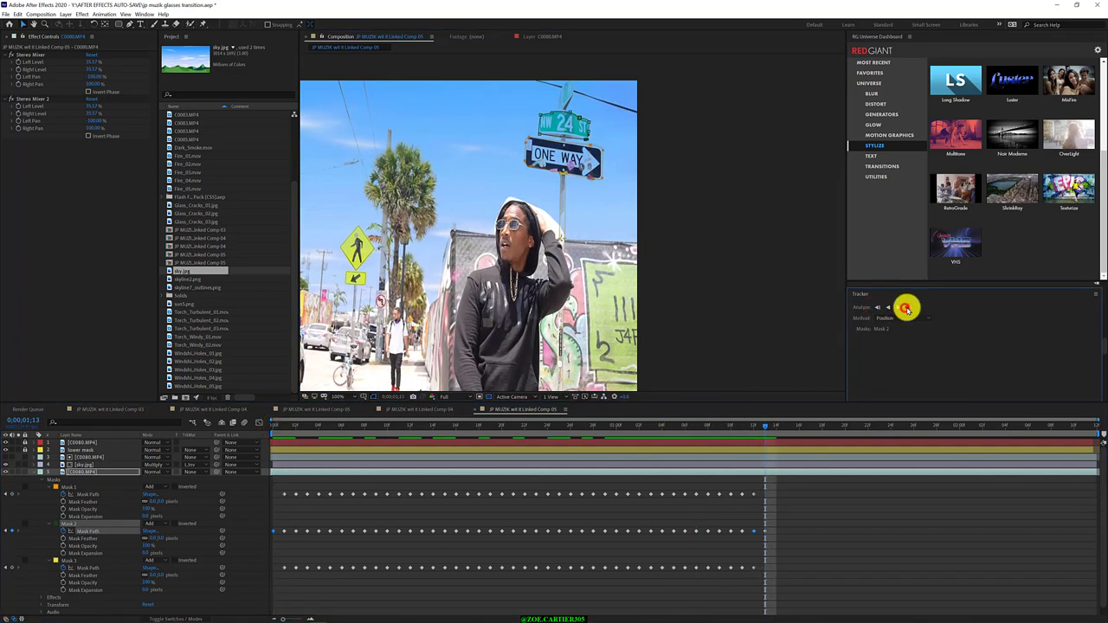
left_click(906, 308)
left_click(754, 425)
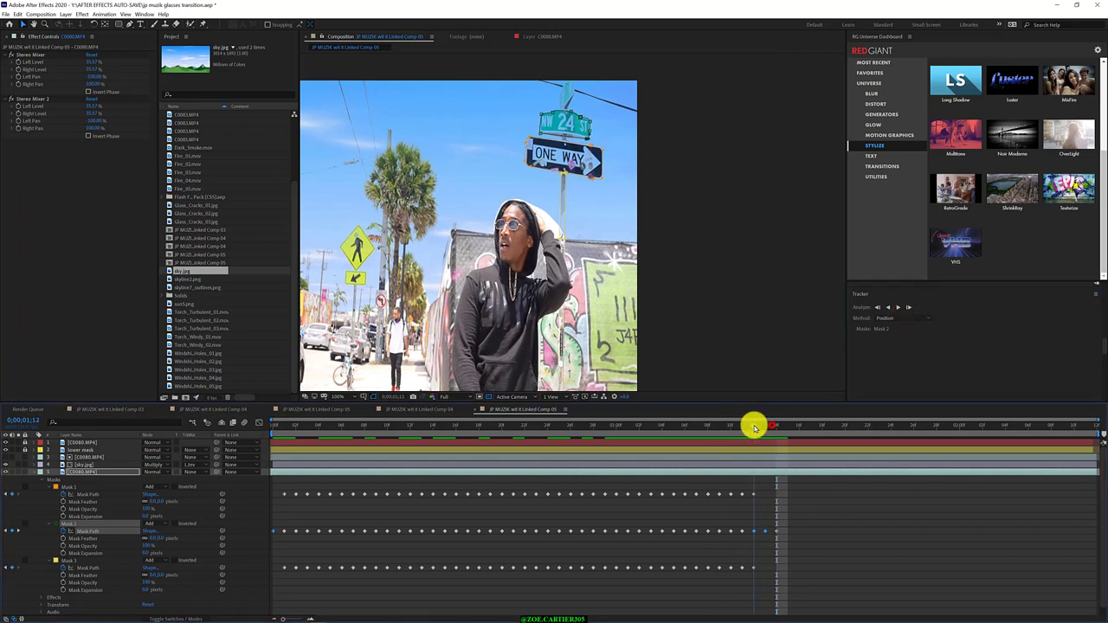
left_click(86, 486, "shift")
left_click(87, 560, "shift")
left_click(906, 308)
left_click(898, 307)
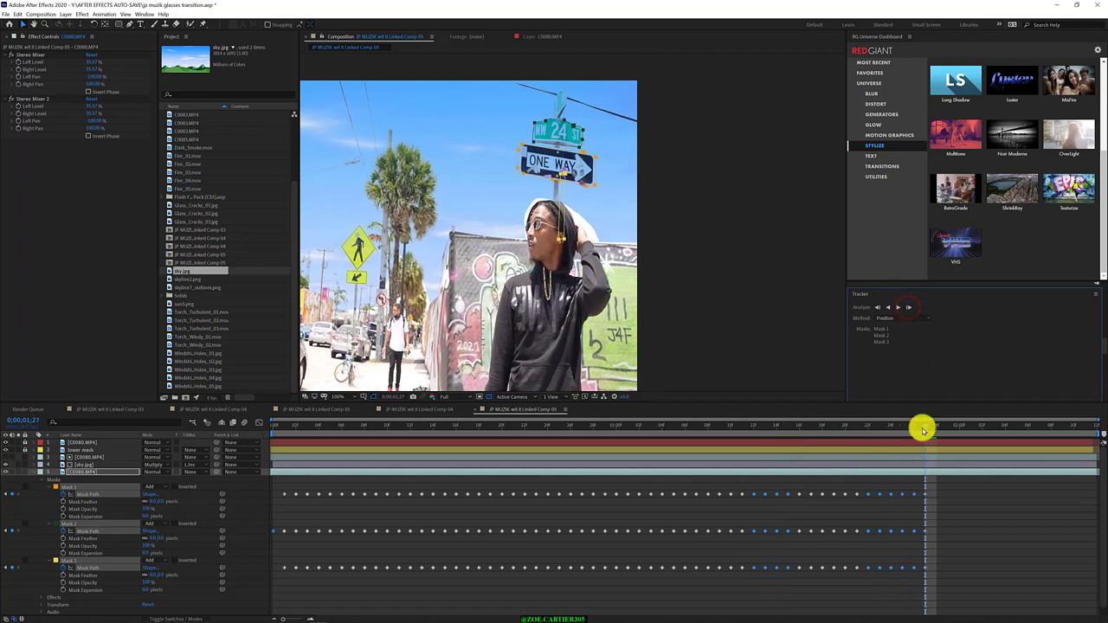
- Back at 0;00;01;25, isolate Mask 3, adjust a sign point and step it to 0;00;01;26
left_click_drag(923, 425, 902, 426)
left_click(907, 307)
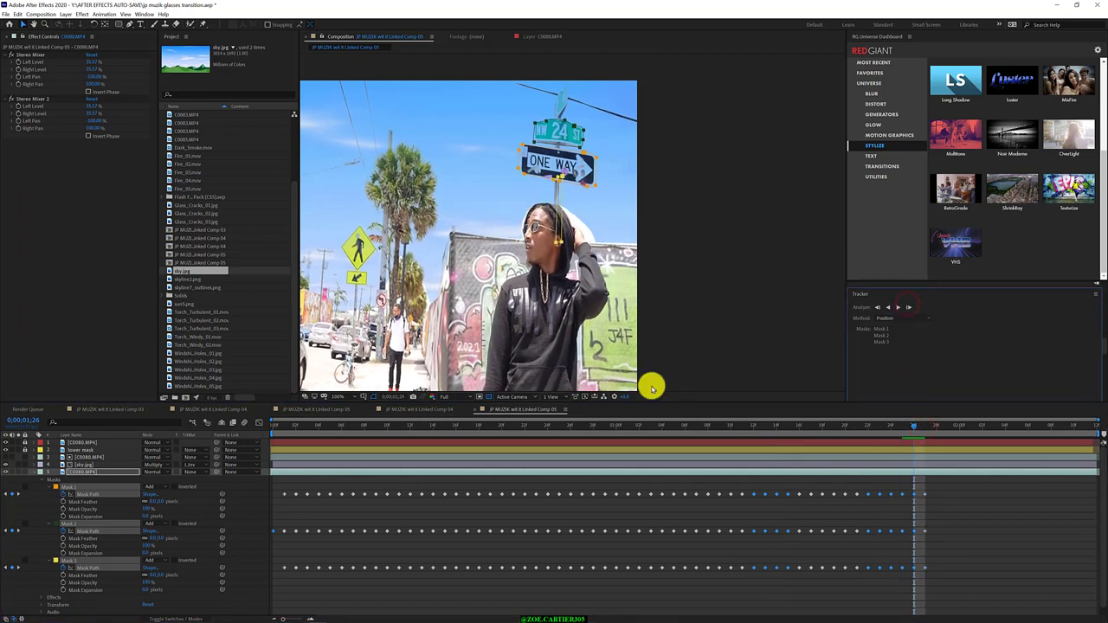
left_click(94, 568)
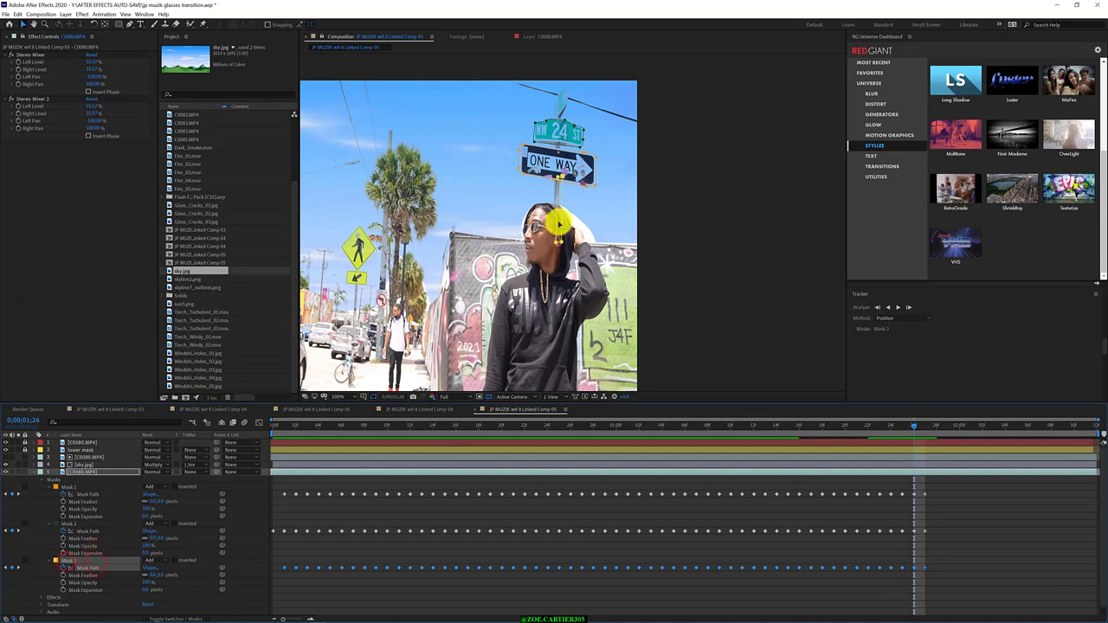
left_click(561, 175)
left_click(907, 308)
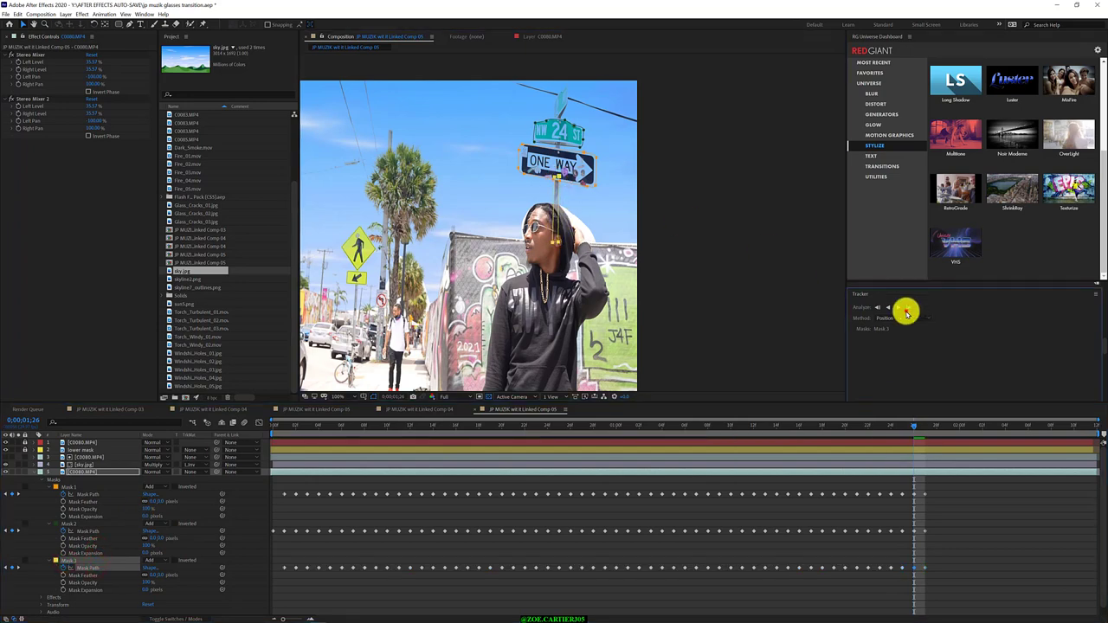
left_click(878, 309)
scroll(571, 180, "down", 1)
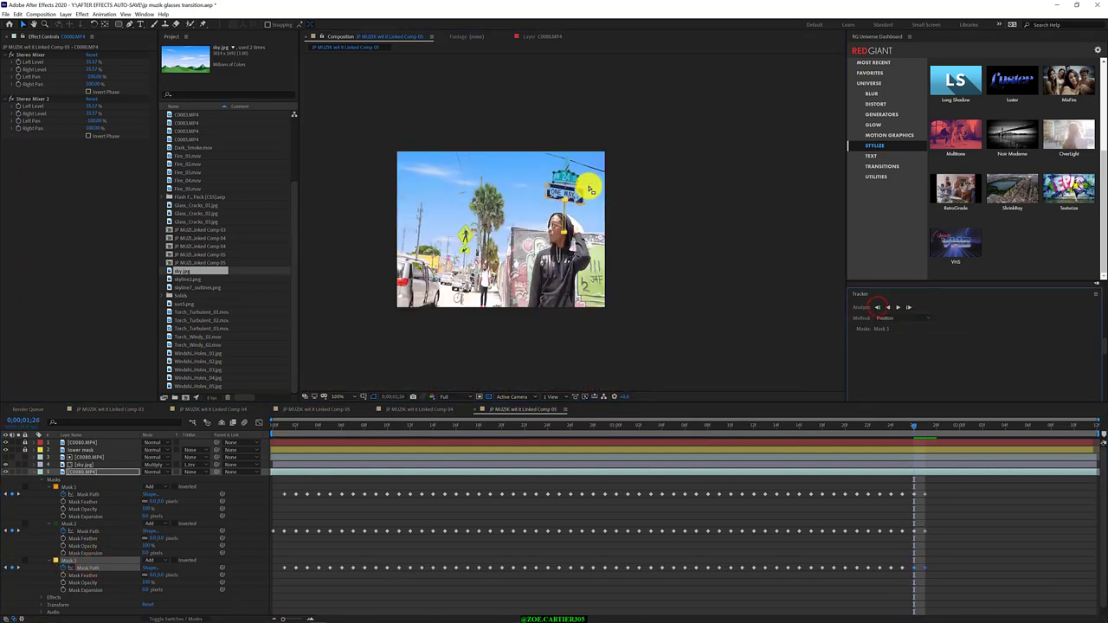
scroll(597, 195, "up", 3)
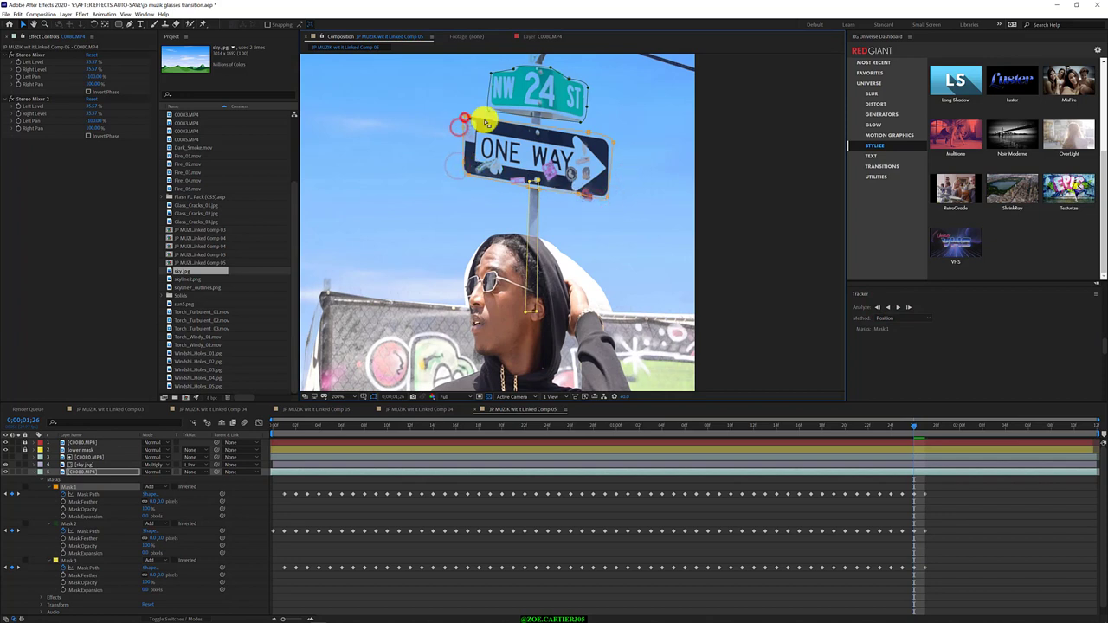
- Reshape the ONE WAY and NW 24 ST sign masks while tracking them forward frame by frame
left_click(614, 144)
left_click_drag(588, 218, 472, 170)
left_click(539, 189)
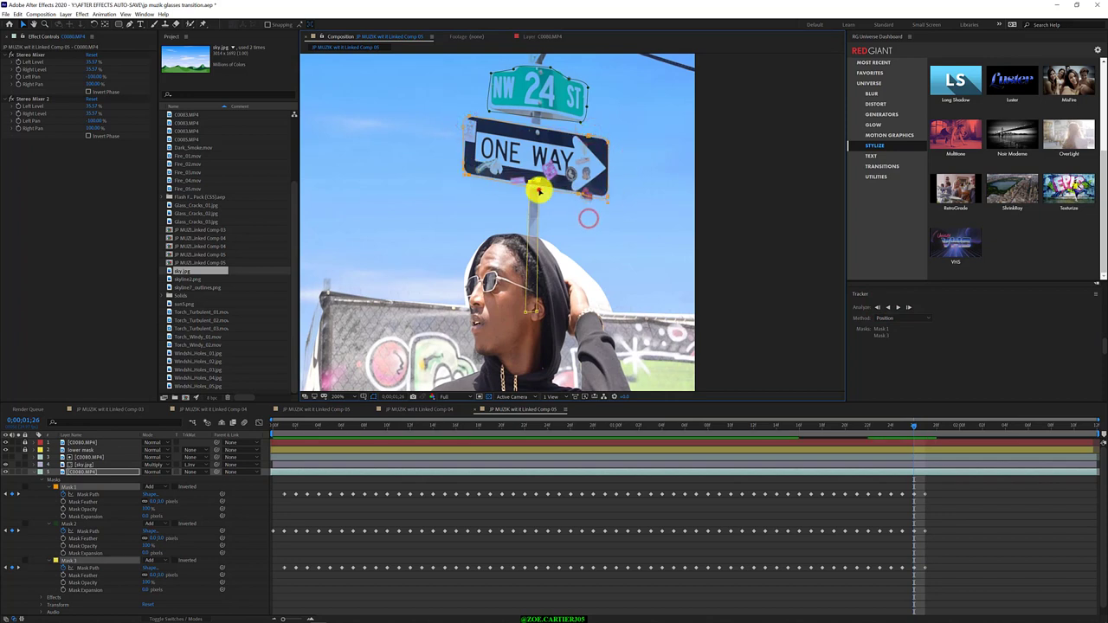
left_click(908, 307)
left_click(907, 305)
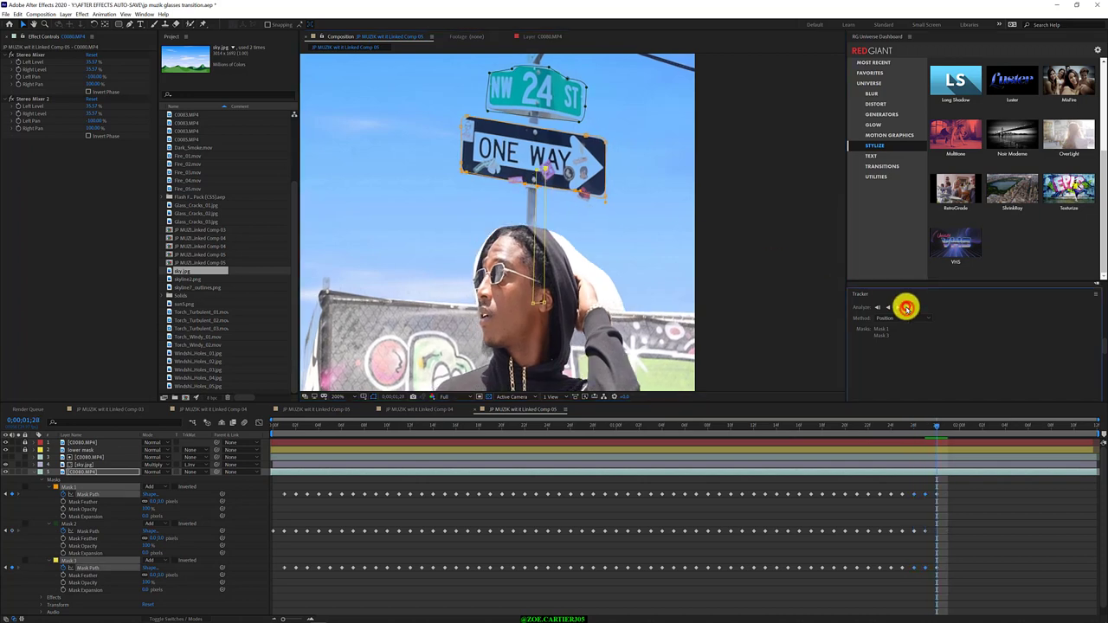
left_click(585, 107)
left_click(587, 90)
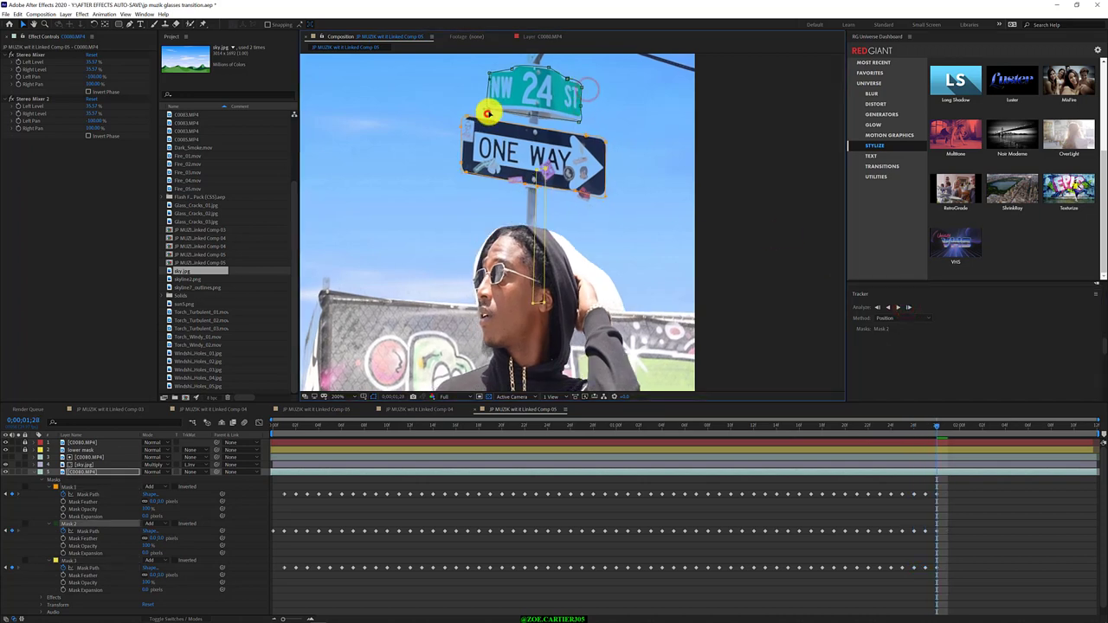
left_click(908, 308)
left_click(947, 427)
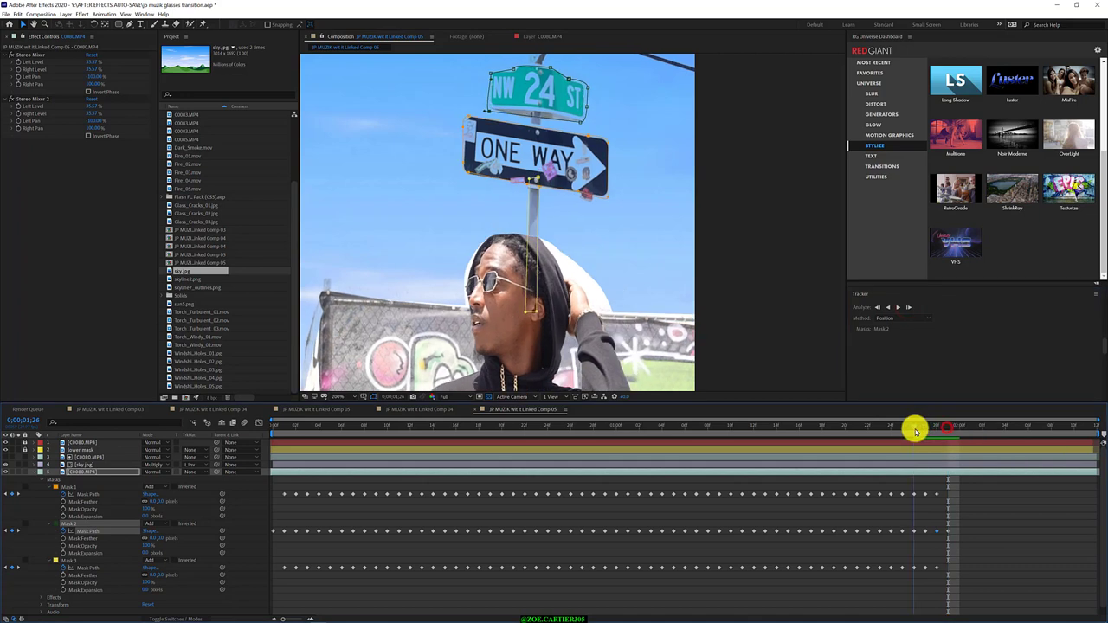
left_click(916, 430)
- Track the selected masks forward to 0;00;02;01, then recheck them from 0;00;01;26 to 0;00;01;27
left_click(69, 560)
left_click(909, 305)
left_click(906, 303)
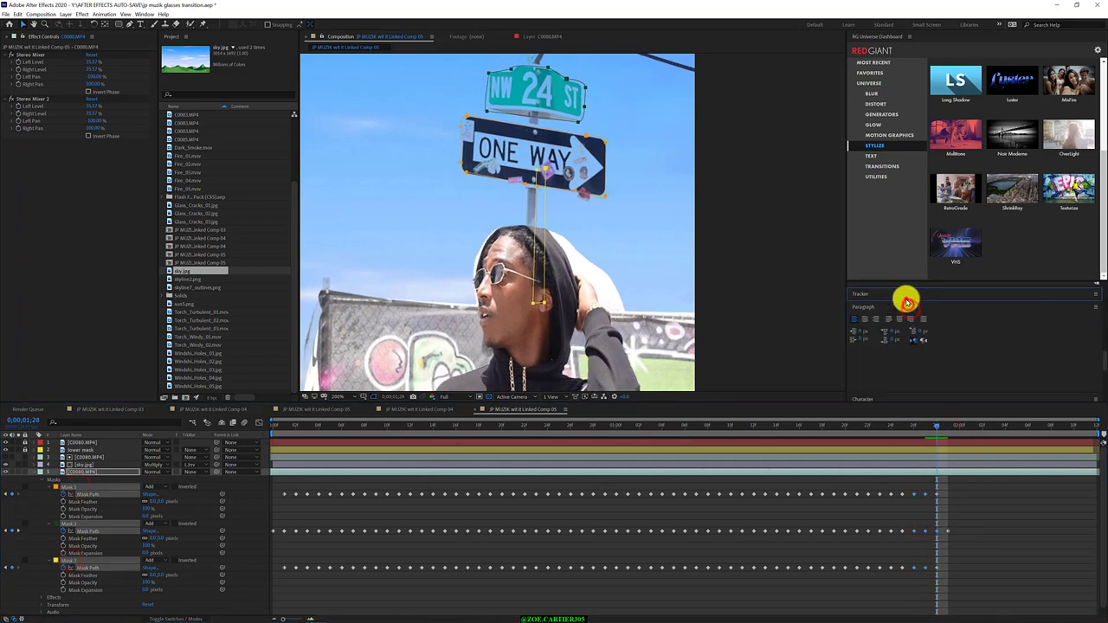
left_click(935, 295)
left_click(908, 309)
left_click(908, 309)
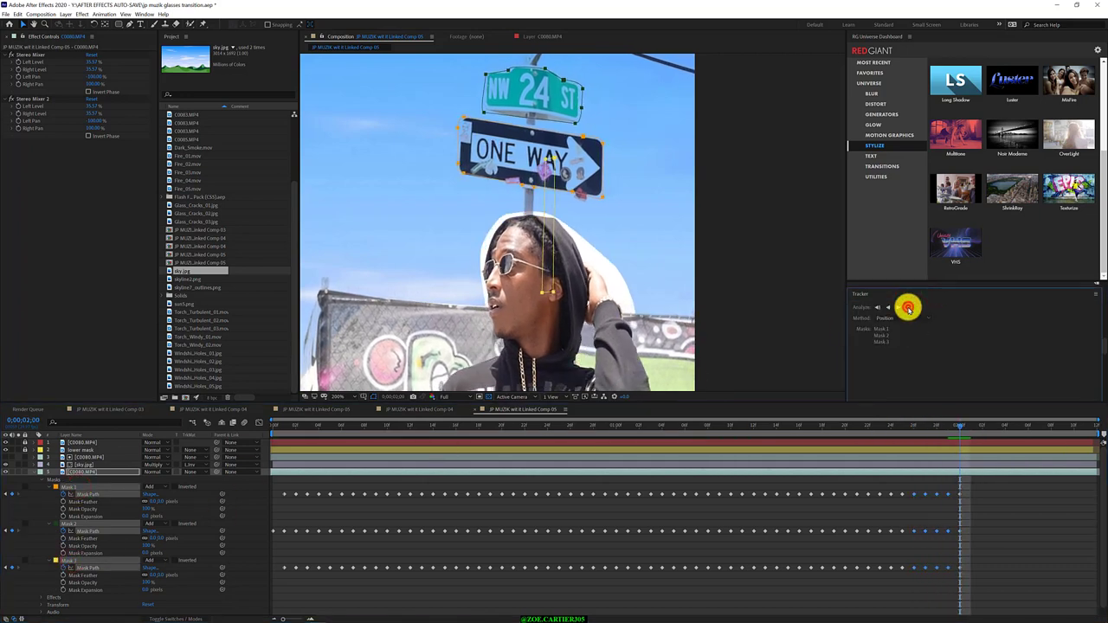
left_click(908, 309)
left_click_drag(968, 425, 916, 425)
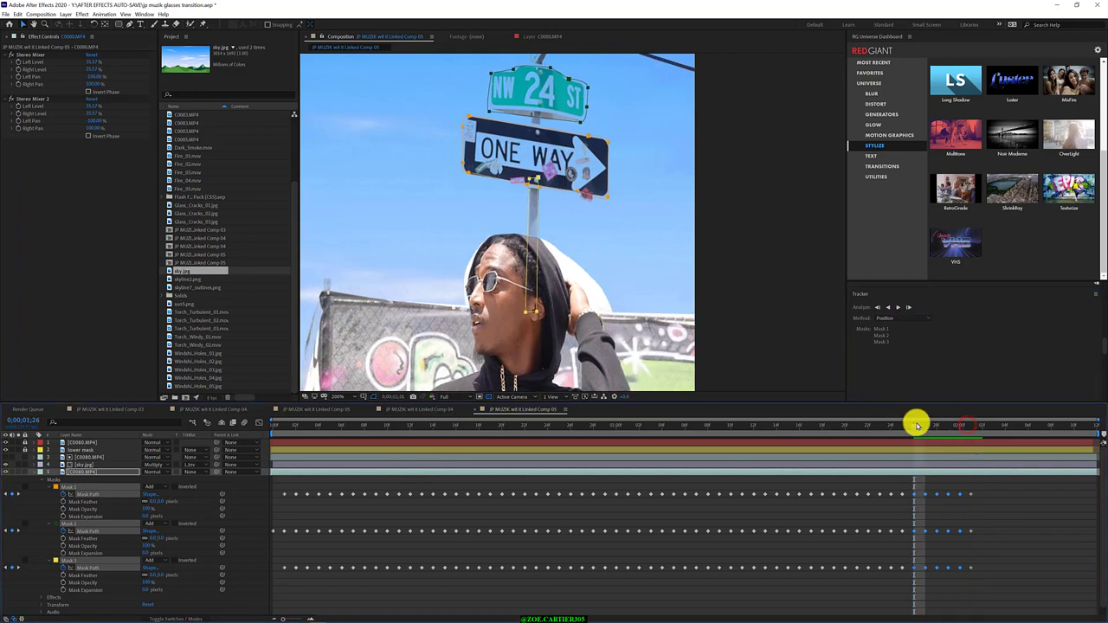
left_click(905, 306)
- Refine the Mask 3 and Mask 2 outlines, tracking all masks forward to 0;00;01;29
left_click(87, 561)
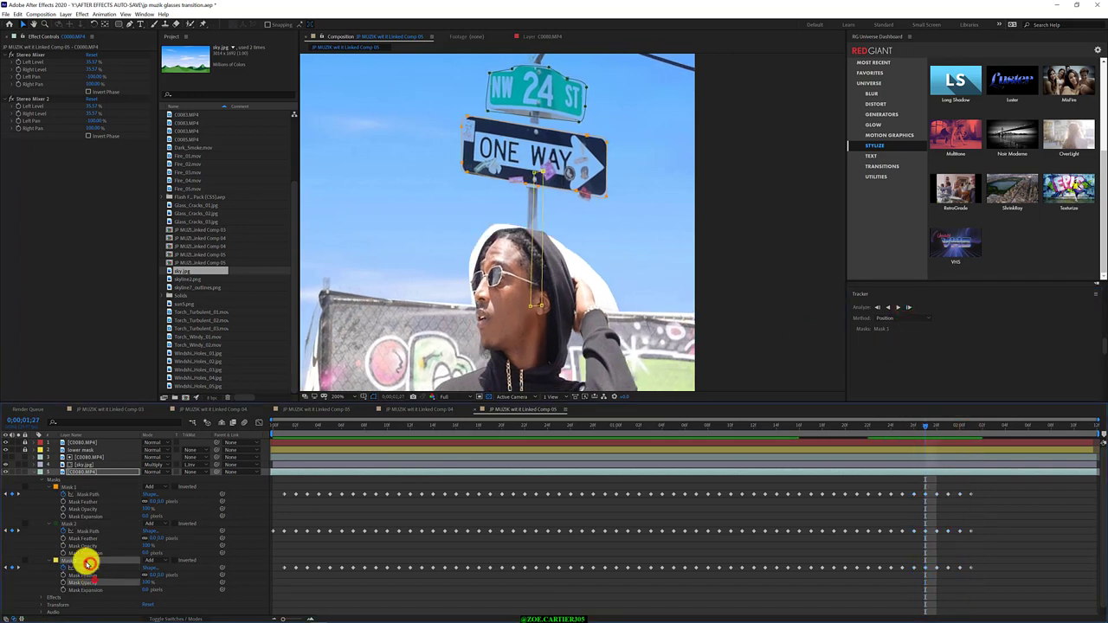
left_click(538, 220)
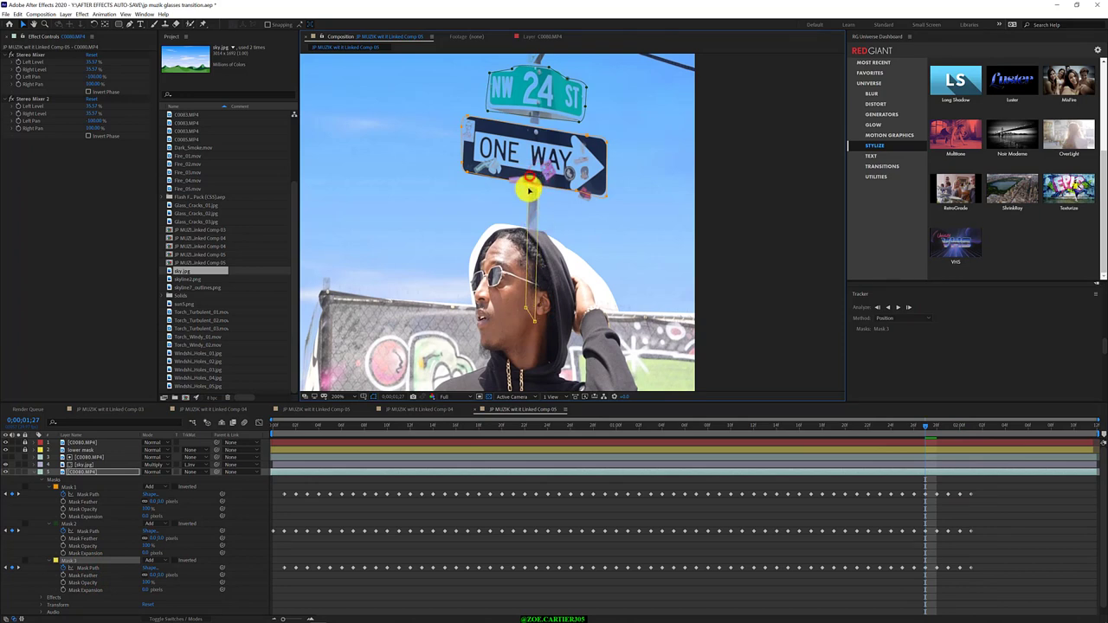
left_click(583, 109)
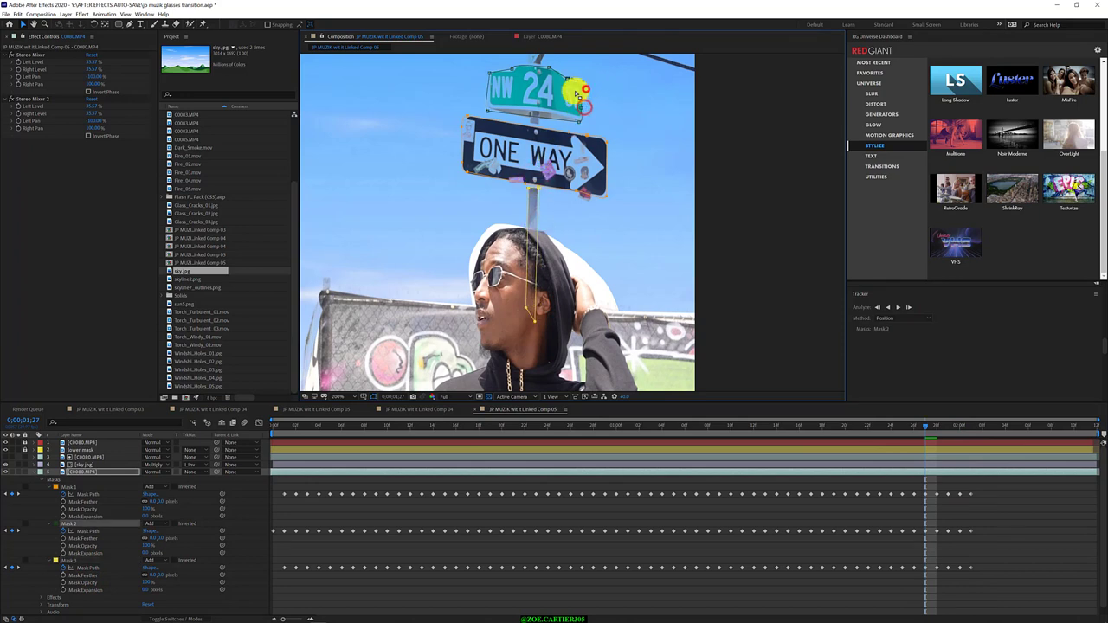
left_click(908, 307)
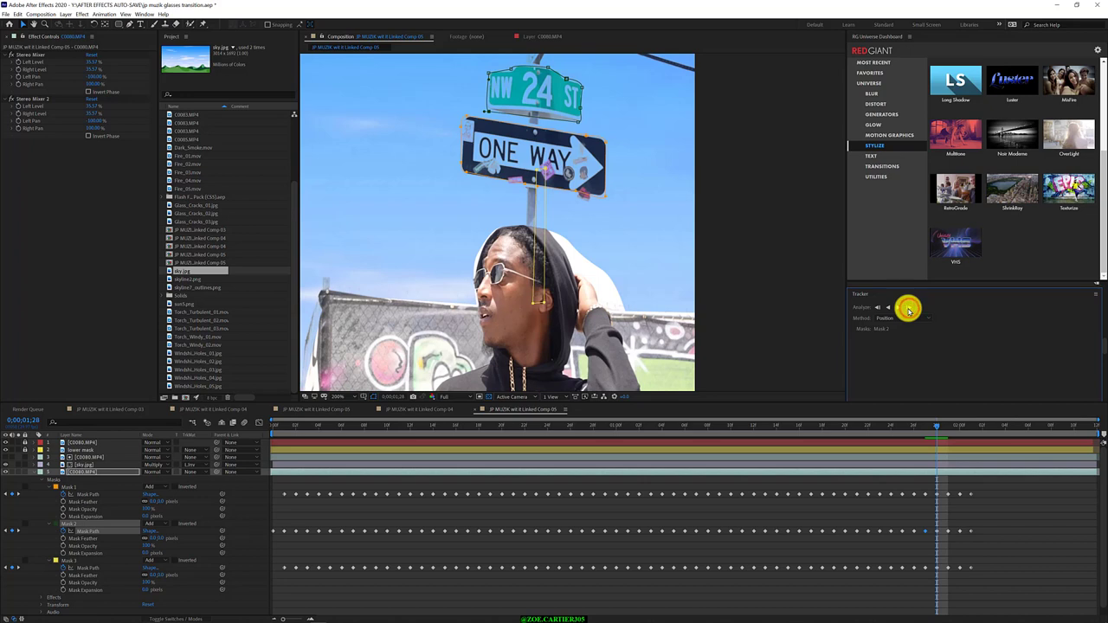
left_click(534, 302)
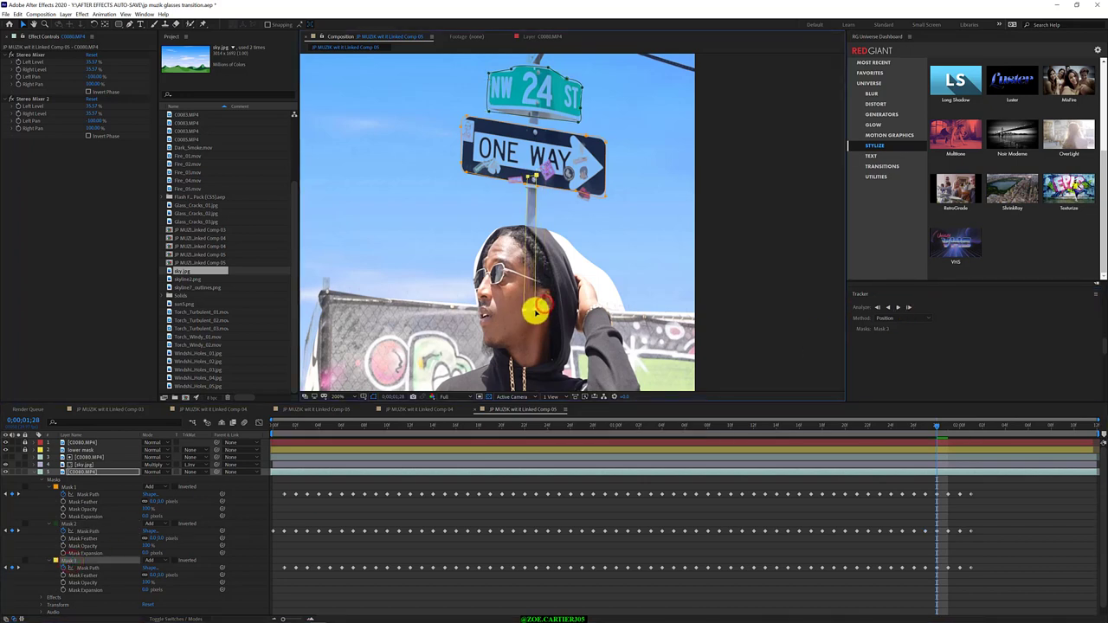
left_click(81, 487, "shift")
left_click(908, 307)
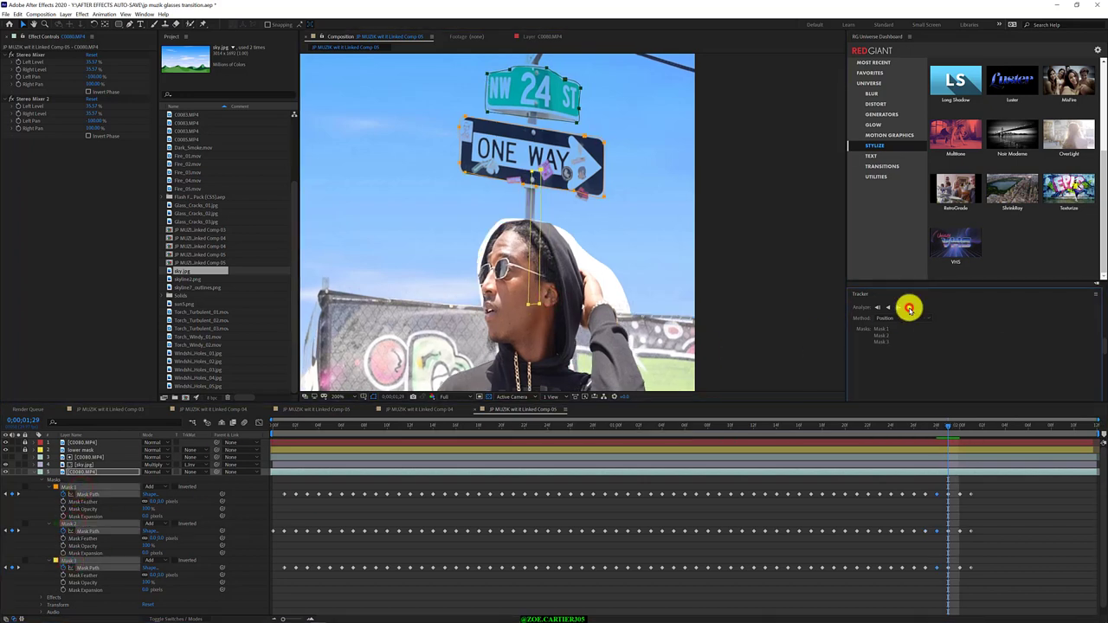
- Reshape the pole mask down along the face, moving its lower point to the chin at 0;00;01;29
left_click(82, 561)
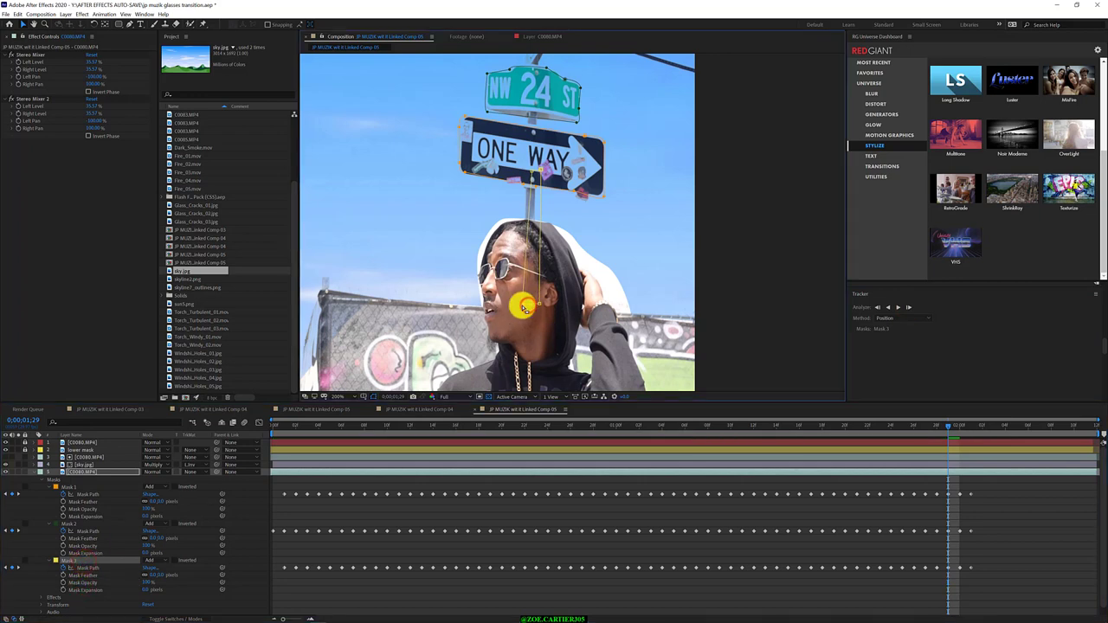
left_click(77, 523)
left_click_drag(526, 191, 525, 215)
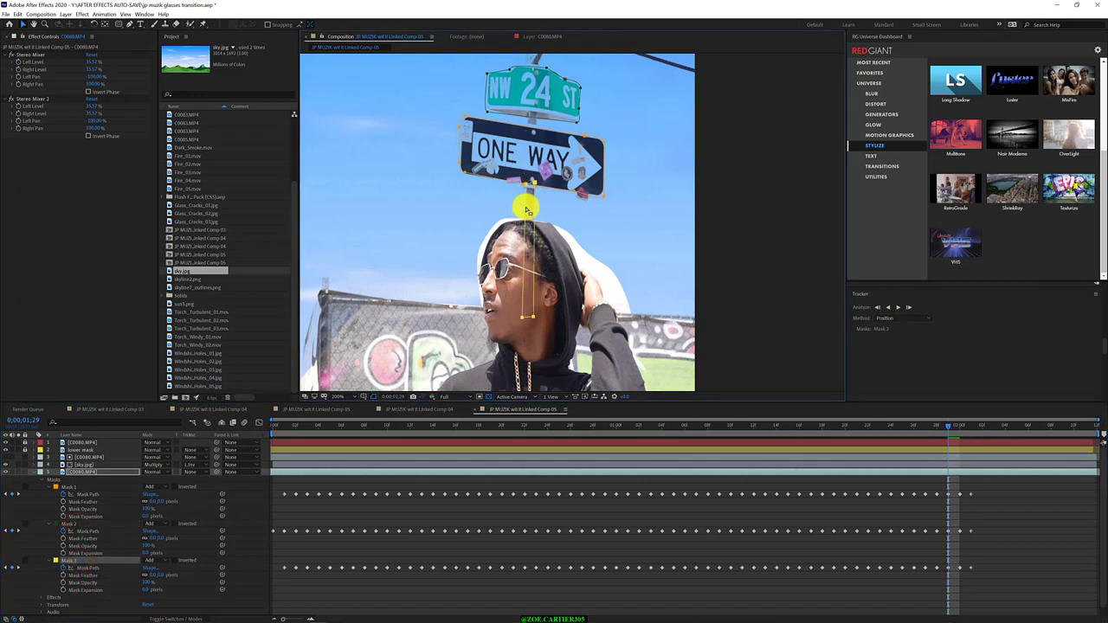
left_click(906, 307)
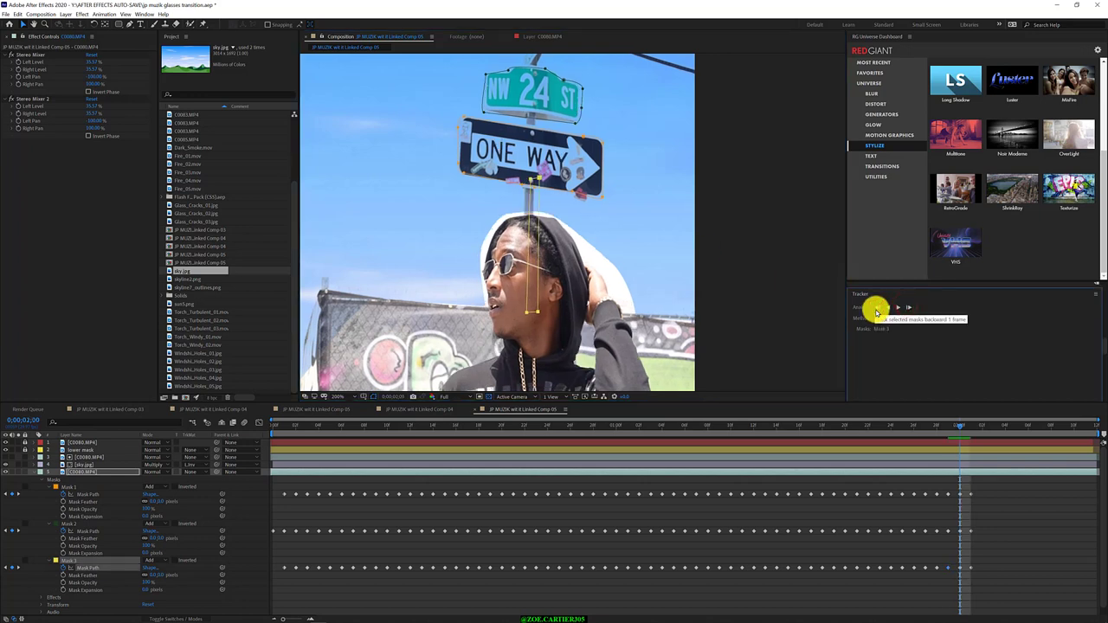
left_click(877, 310)
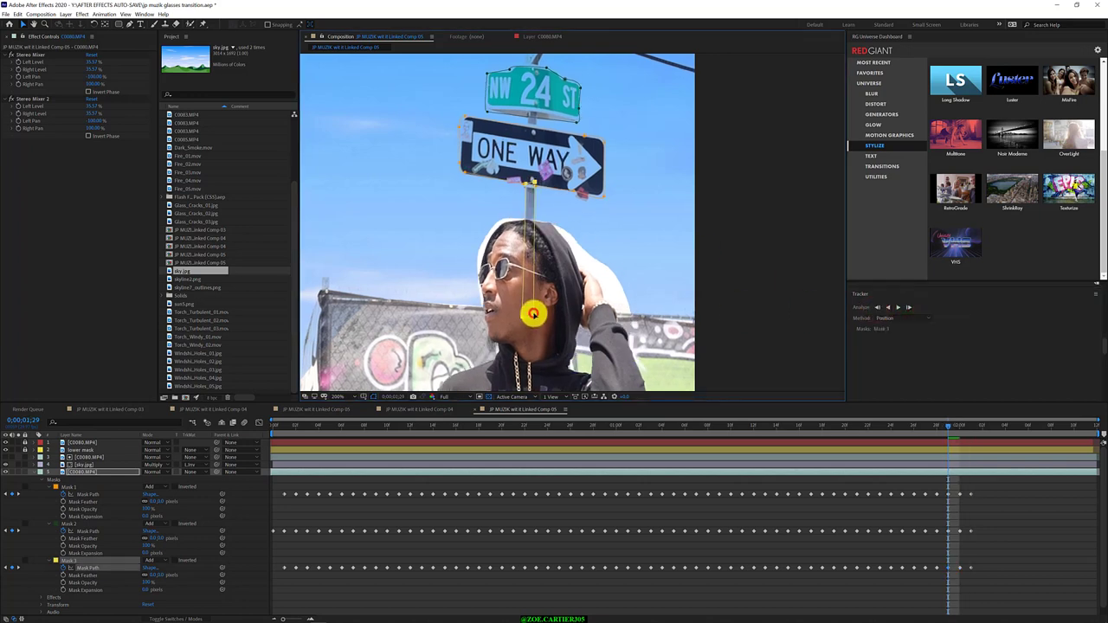
left_click_drag(529, 312, 534, 319)
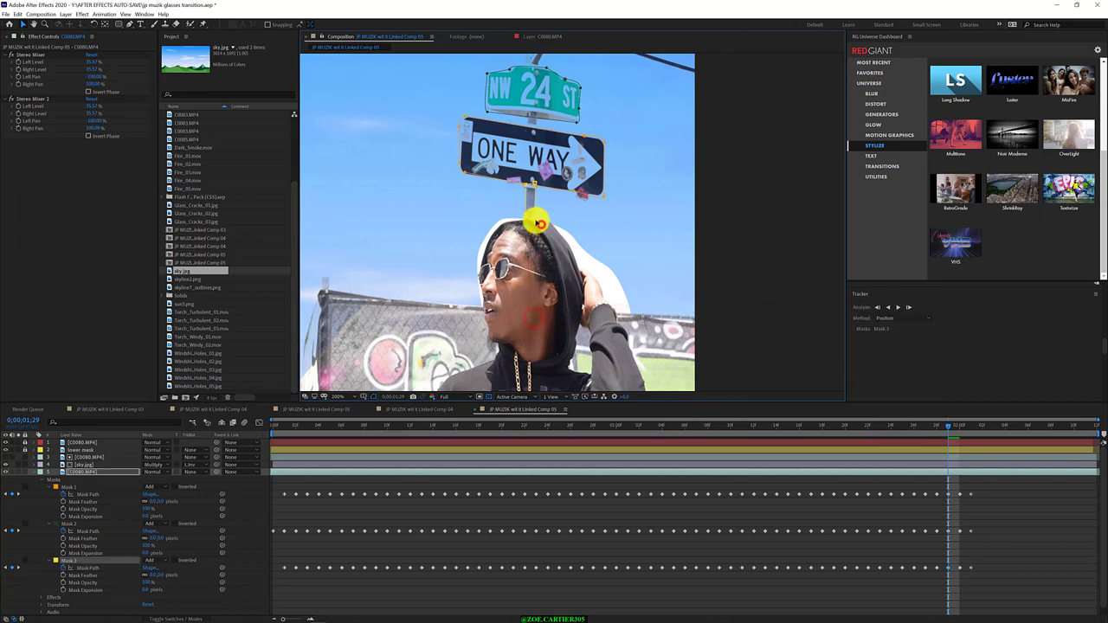
- Track all three masks forward past 0;00;02;01, then step back to 0;00;02;04 to fix the pole mask
left_click(82, 524, "ctrl")
left_click(82, 486, "ctrl")
left_click(908, 307)
left_click(907, 307)
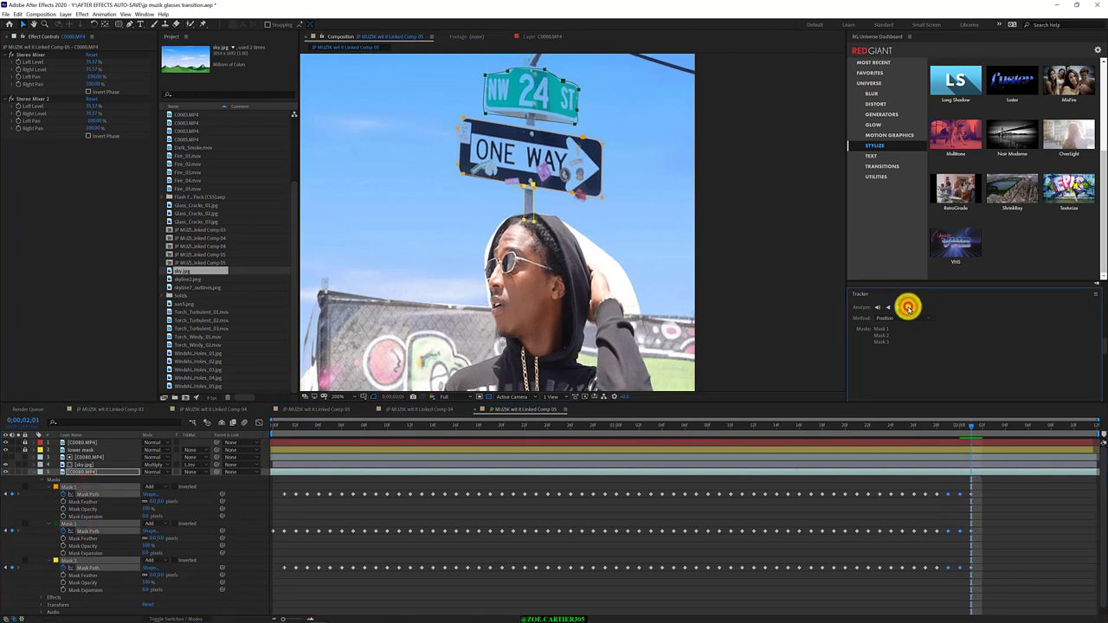
left_click(907, 307)
left_click(907, 307)
left_click(908, 308)
left_click(908, 308)
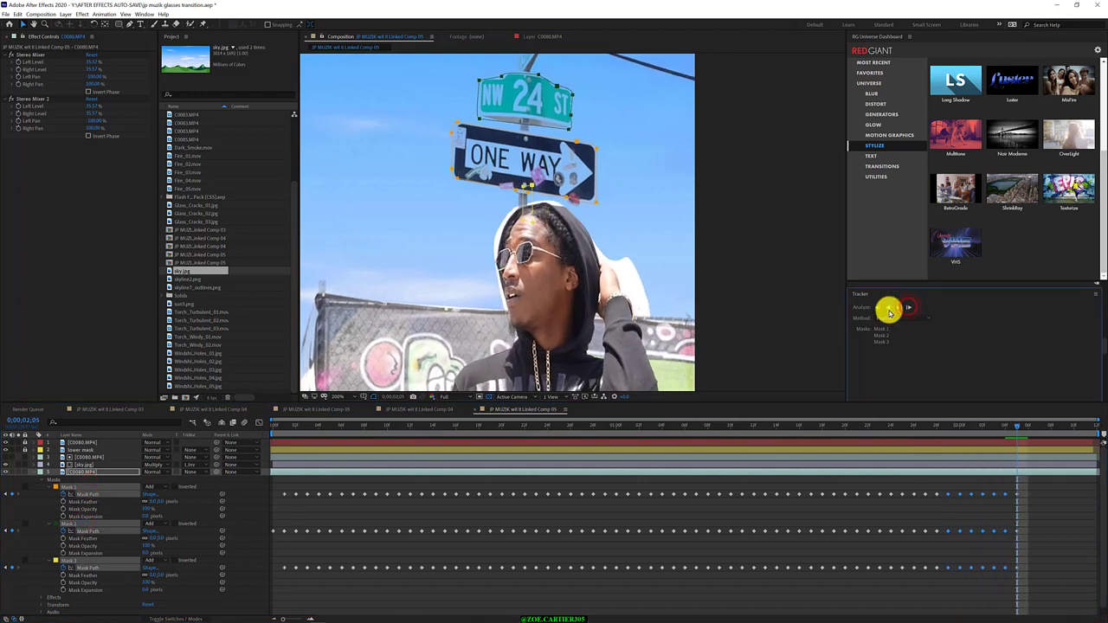
left_click(879, 308)
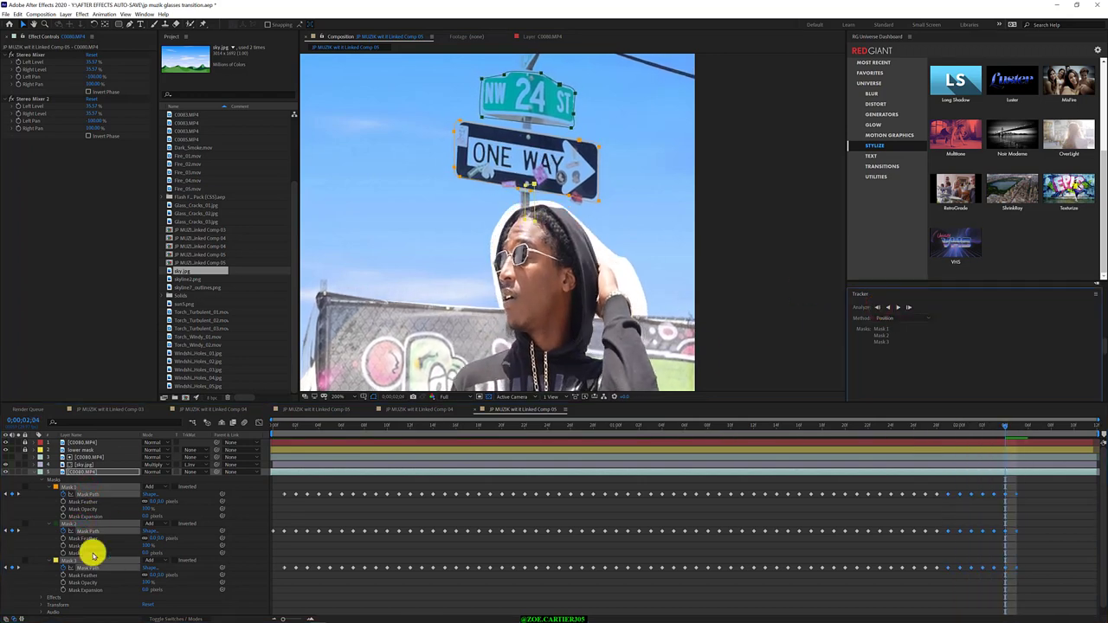
left_click(530, 206)
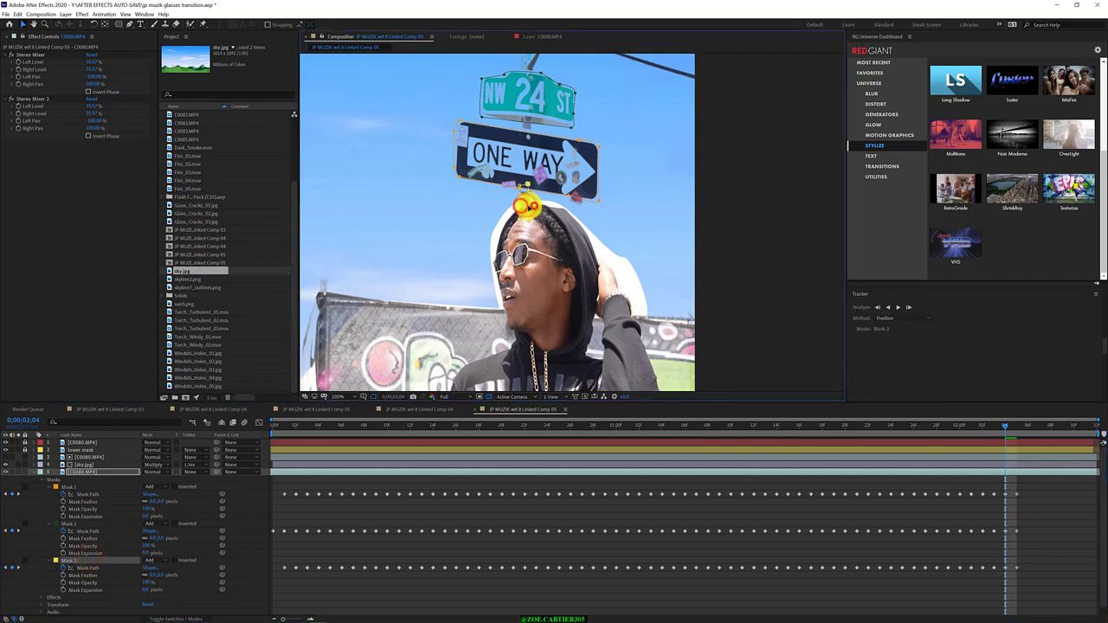
- Track all three masks forward frame by frame from 0;00;02;05 to 0;00;02;12, then preview
left_click(90, 487, "shift")
left_click(907, 307)
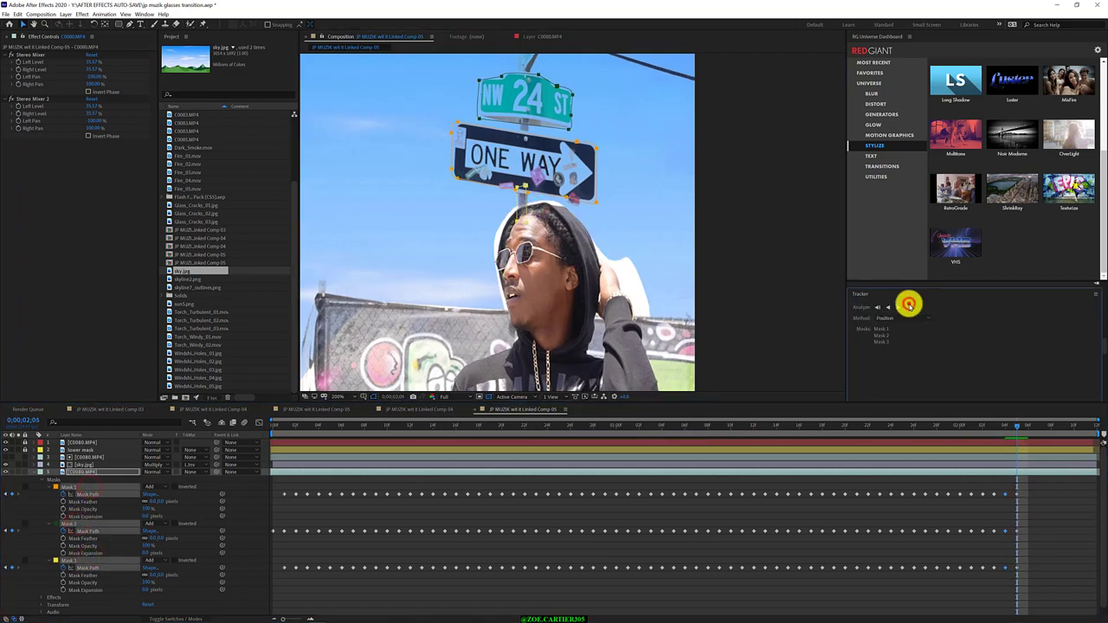
left_click(907, 305)
left_click(907, 306)
left_click(907, 305)
left_click(908, 306)
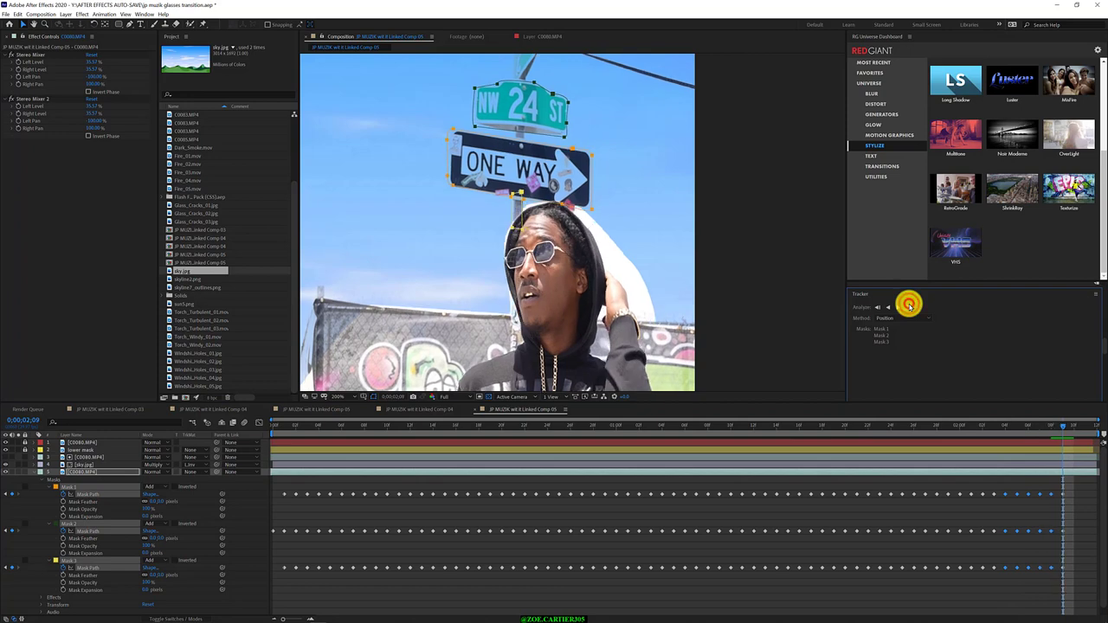
left_click(907, 305)
left_click(907, 306)
left_click(907, 306)
left_click(908, 305)
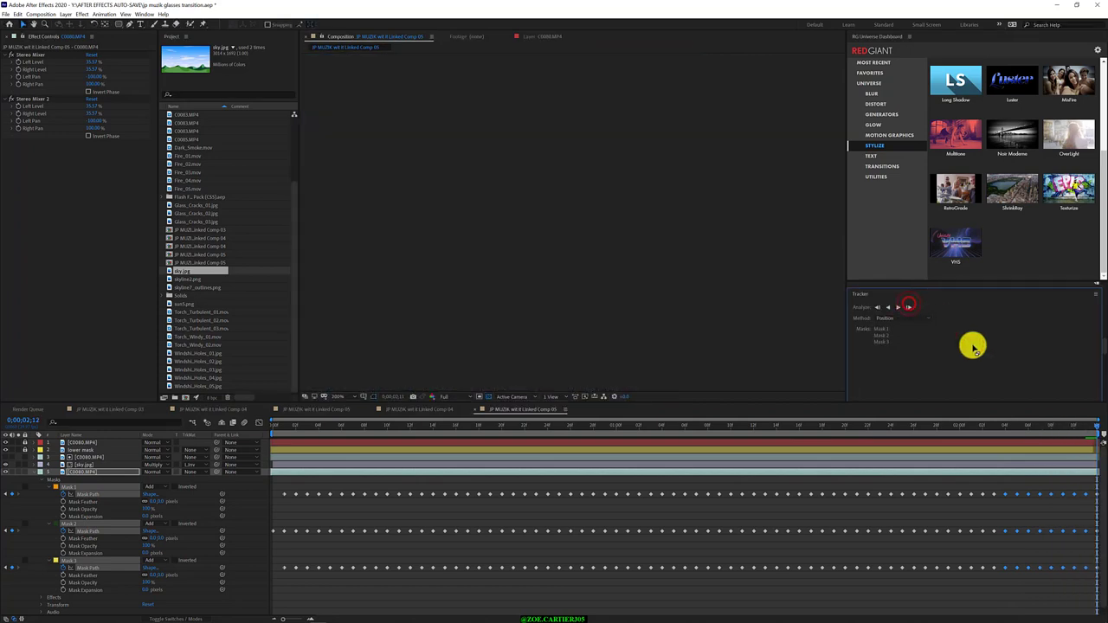
key("space")
- Collapse the C0080 clip layer's mask properties and toggle its visibility to compare
scroll(515, 342, "down", 2)
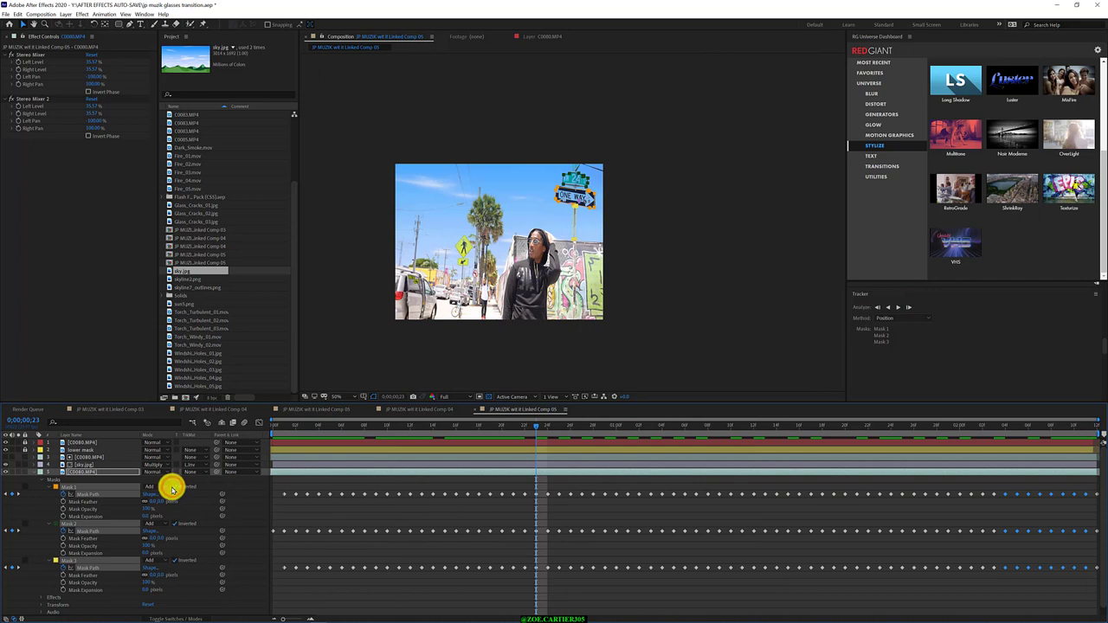
left_click(34, 472)
left_click(104, 524)
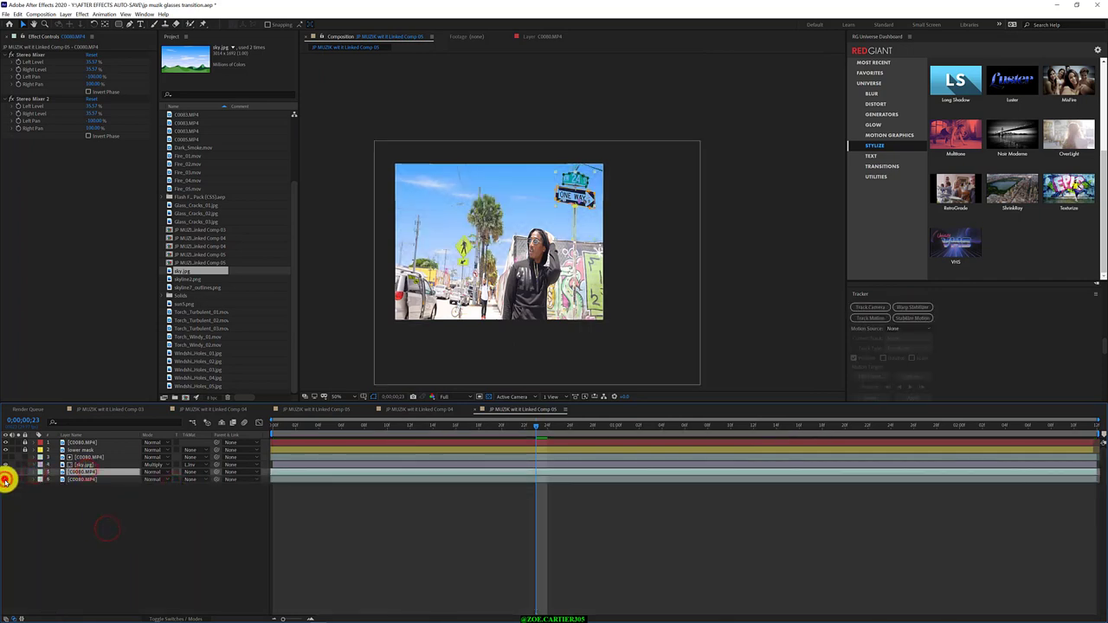
left_click(5, 479)
left_click(5, 480)
left_click(4, 479)
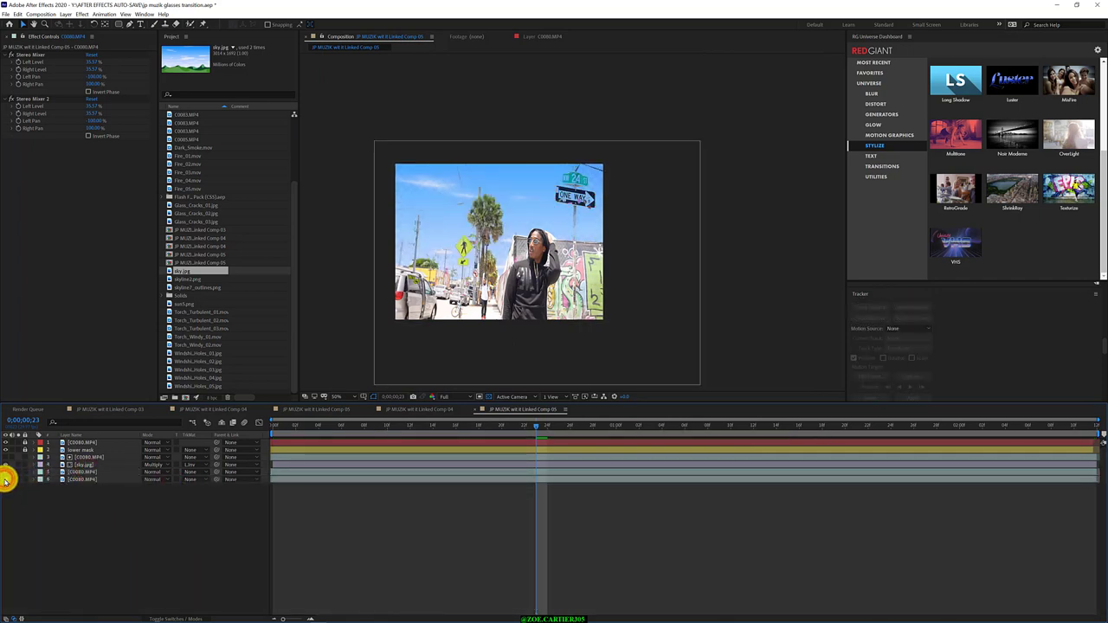
- Move the masked C0080 layer above sky.jpg and preview the combined composition
left_click_drag(74, 472, 86, 459)
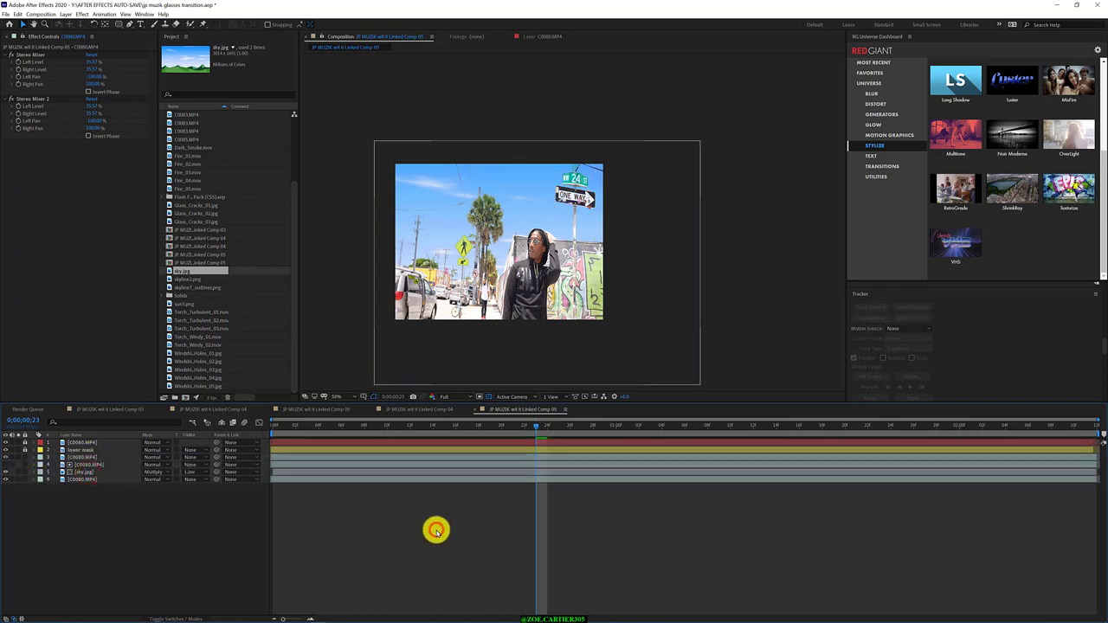
key("space")
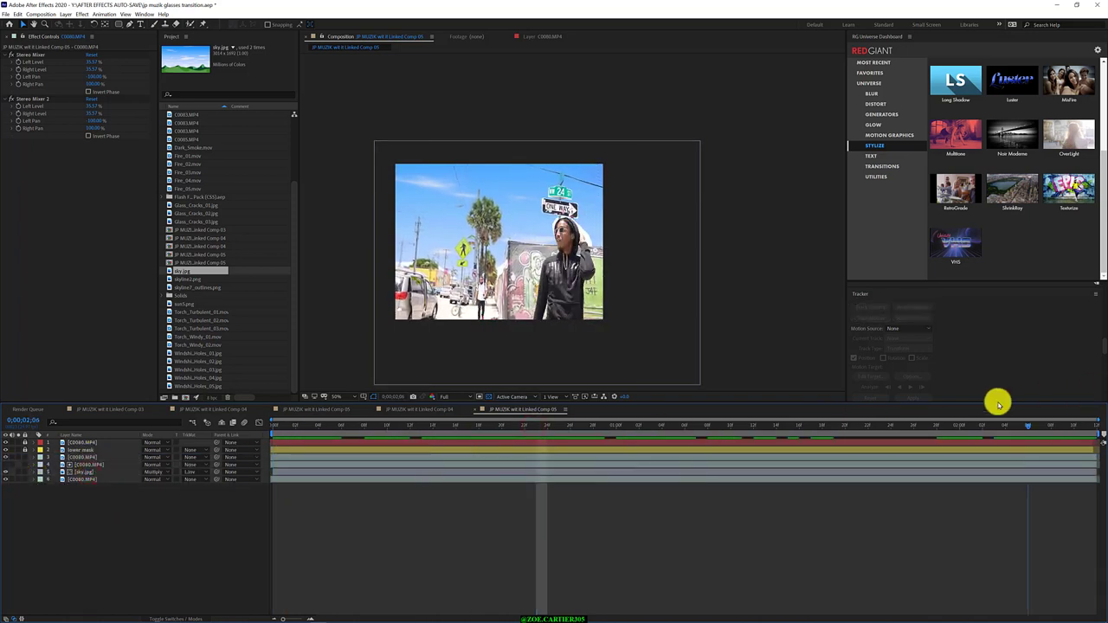
key("space")
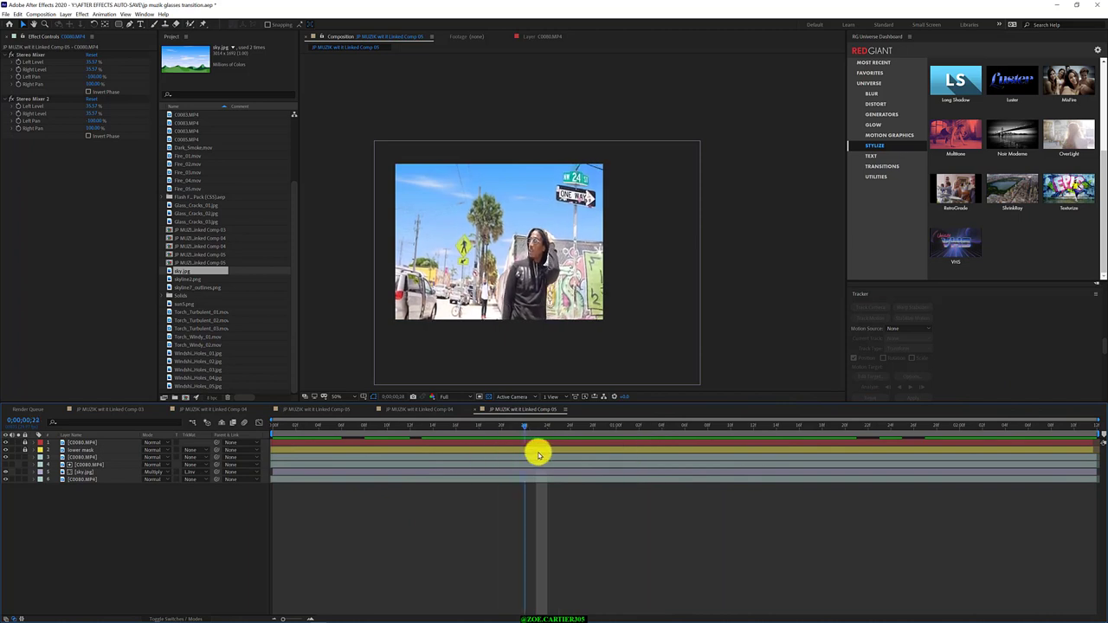
key("space")
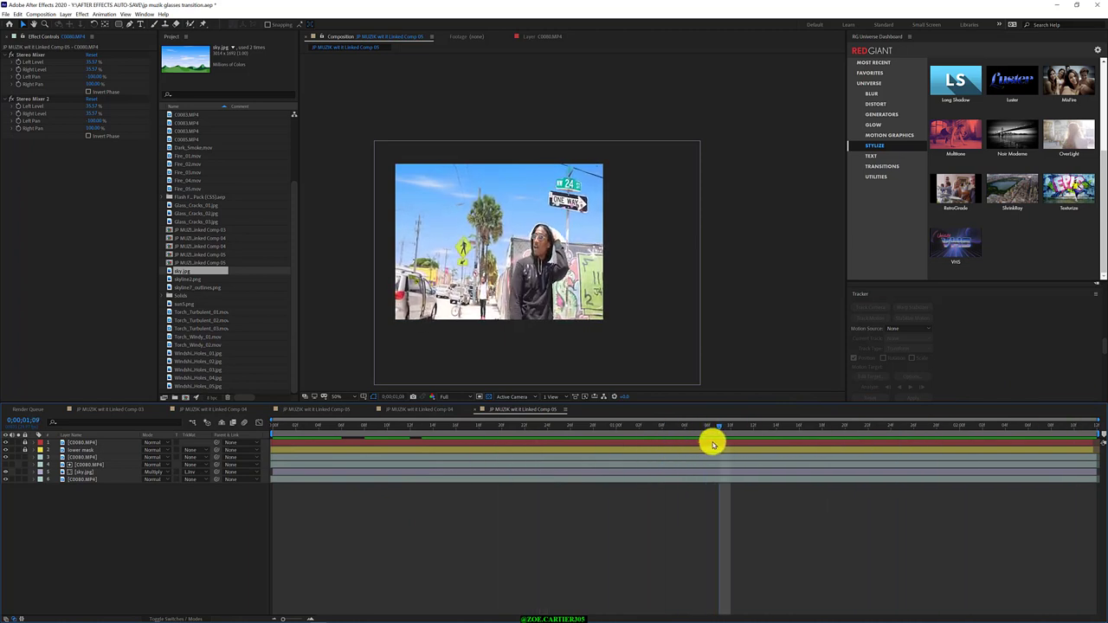
left_click(85, 450)
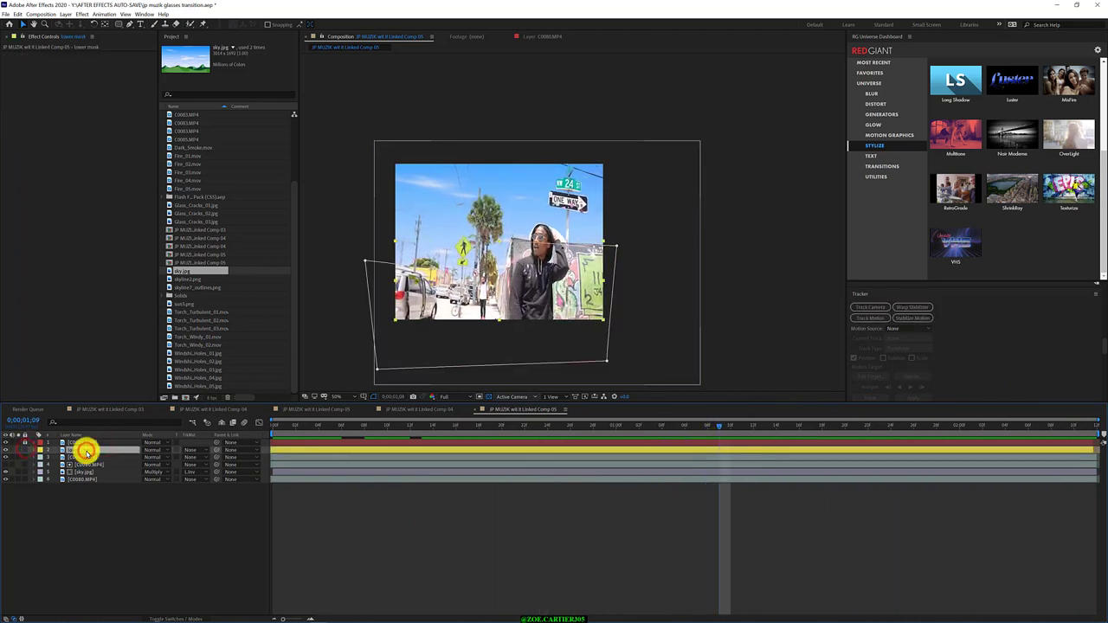
- Reveal the lower mask's Mask 1 and increase its Mask Expansion around 0;00;01;09
key("u")
left_click_drag(719, 425, 695, 438)
left_click(51, 457)
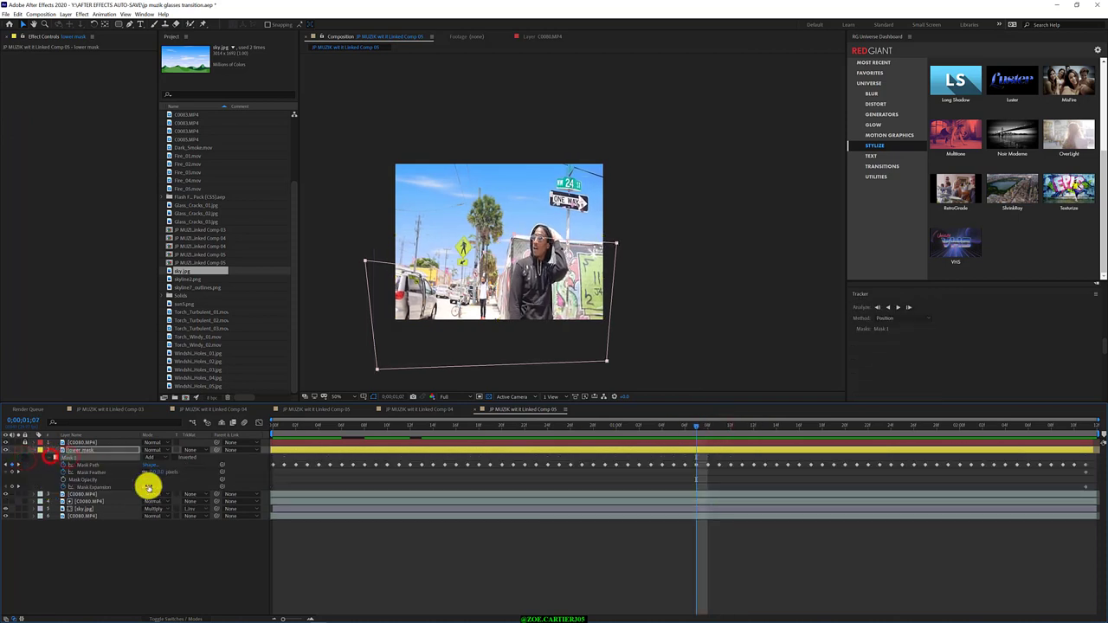
left_click(148, 486)
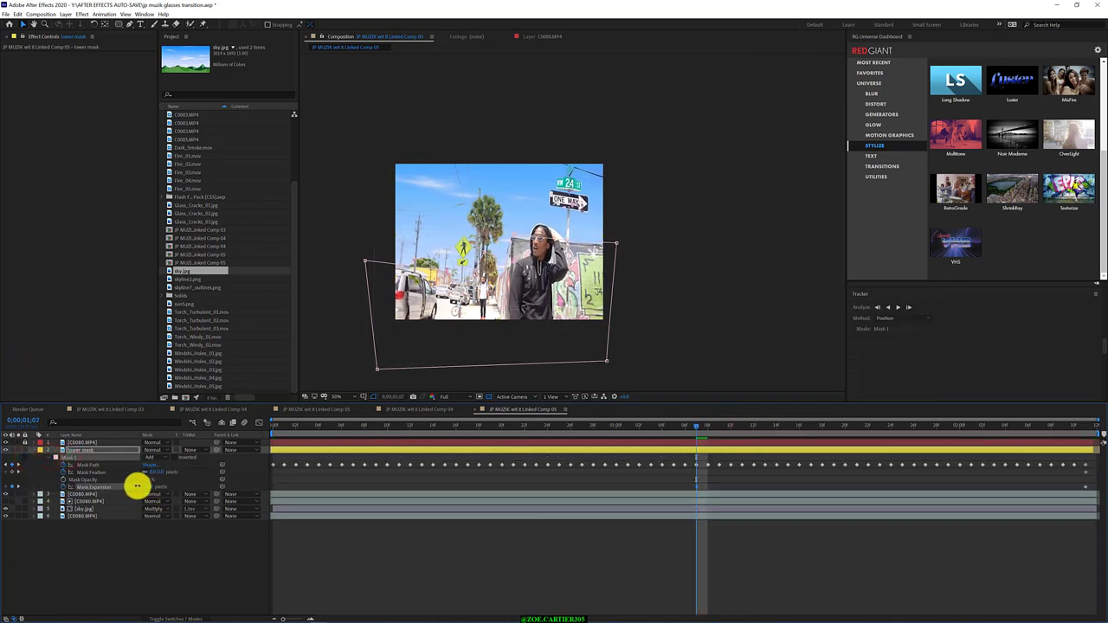
left_click_drag(698, 425, 724, 426)
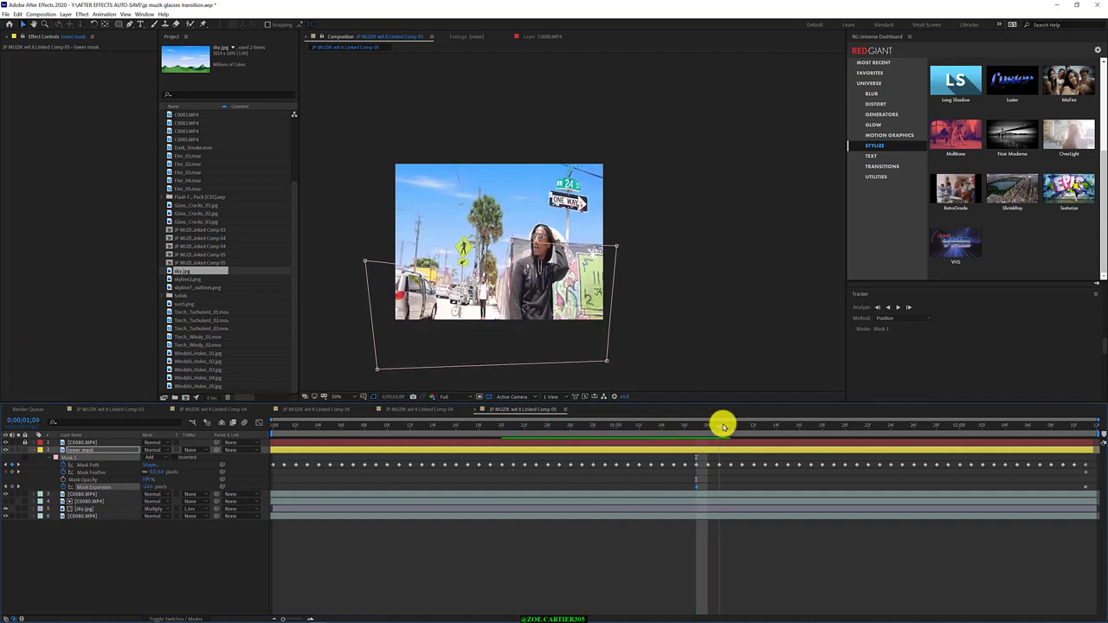
left_click_drag(158, 486, 162, 485)
mouse_move(690, 428)
left_mouse_down()
mouse_move(1029, 420)
mouse_move(952, 463)
mouse_move(946, 434)
left_mouse_up()
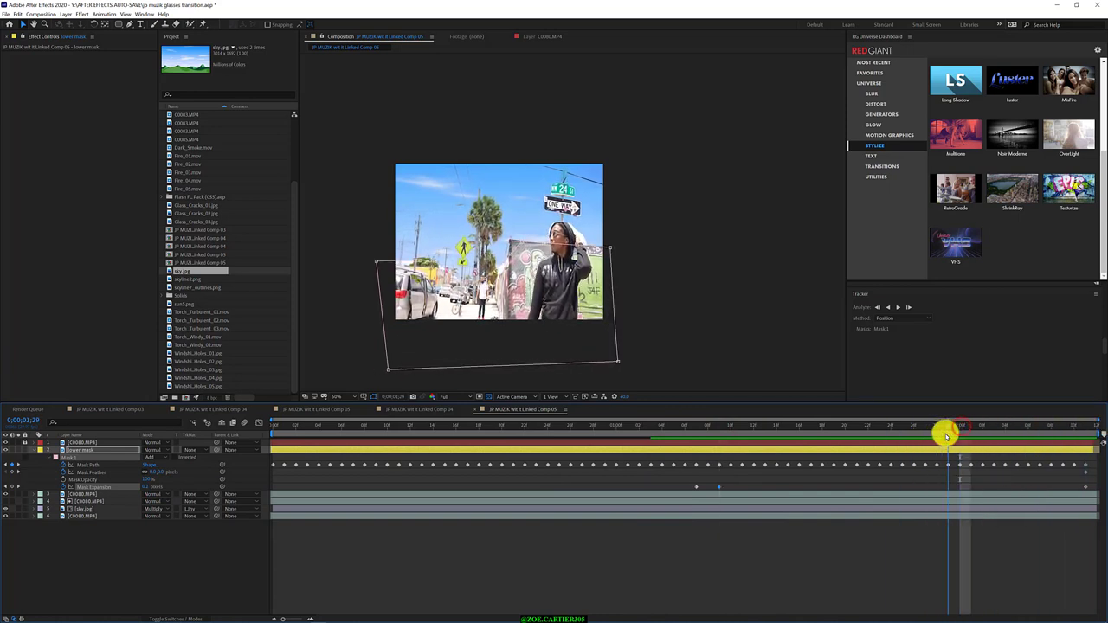
left_click(504, 264)
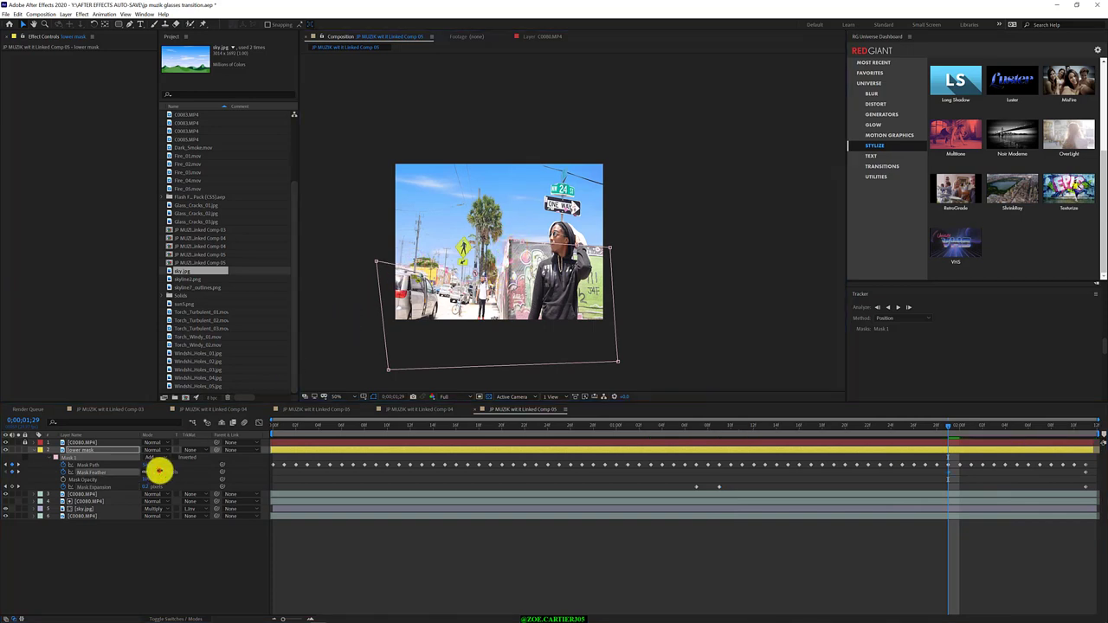
- Adjust Mask Feather, play back, and track the lower mask forward to the end of the clip
left_click(156, 470)
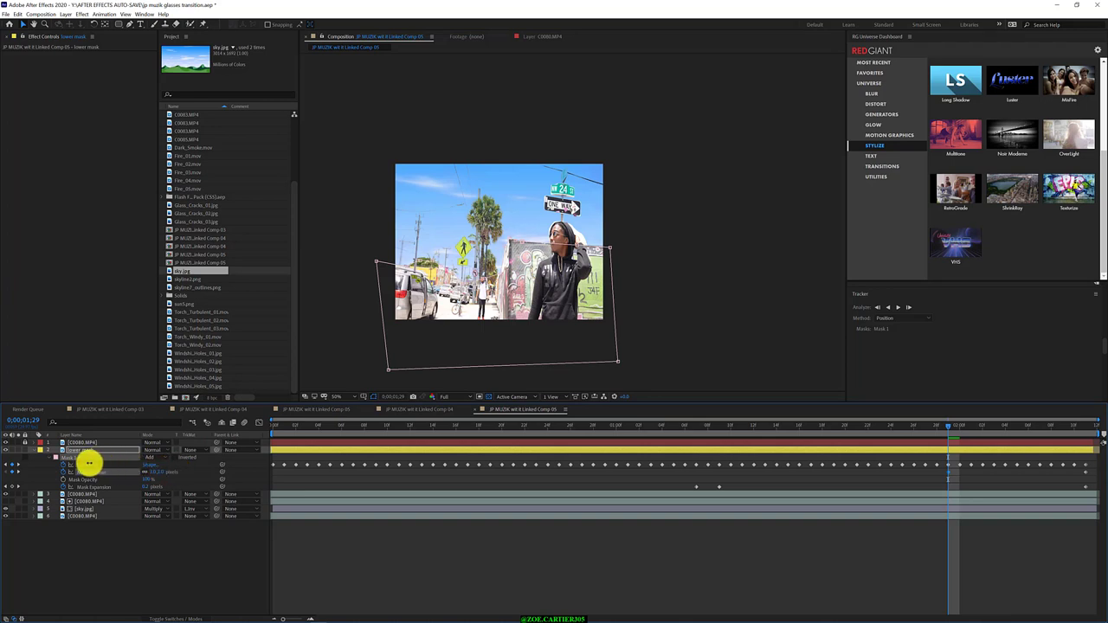
key("space")
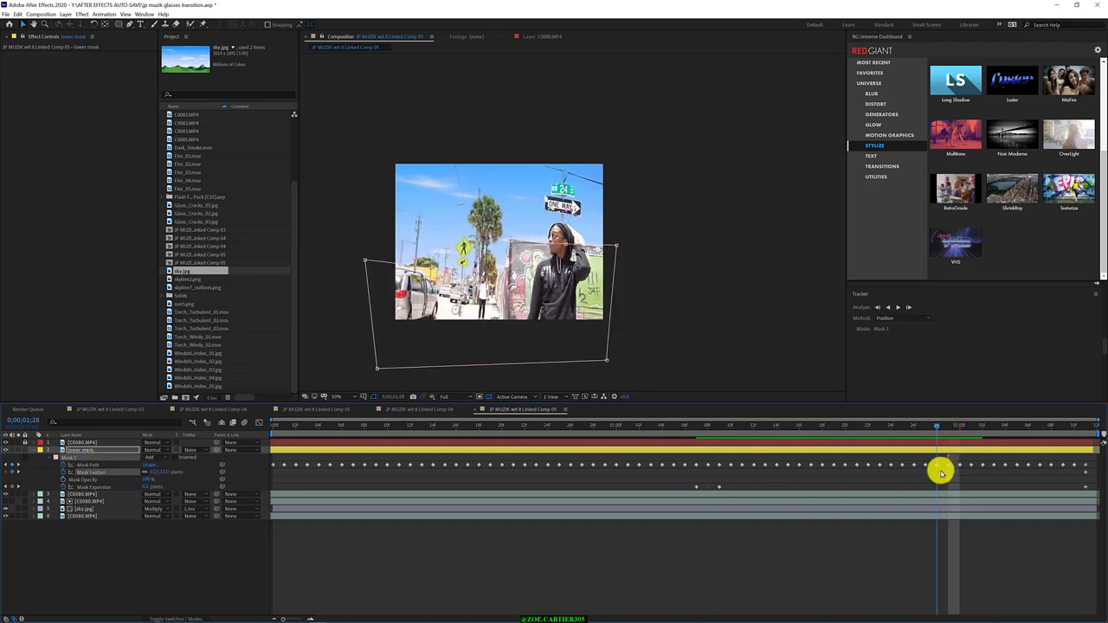
key("space")
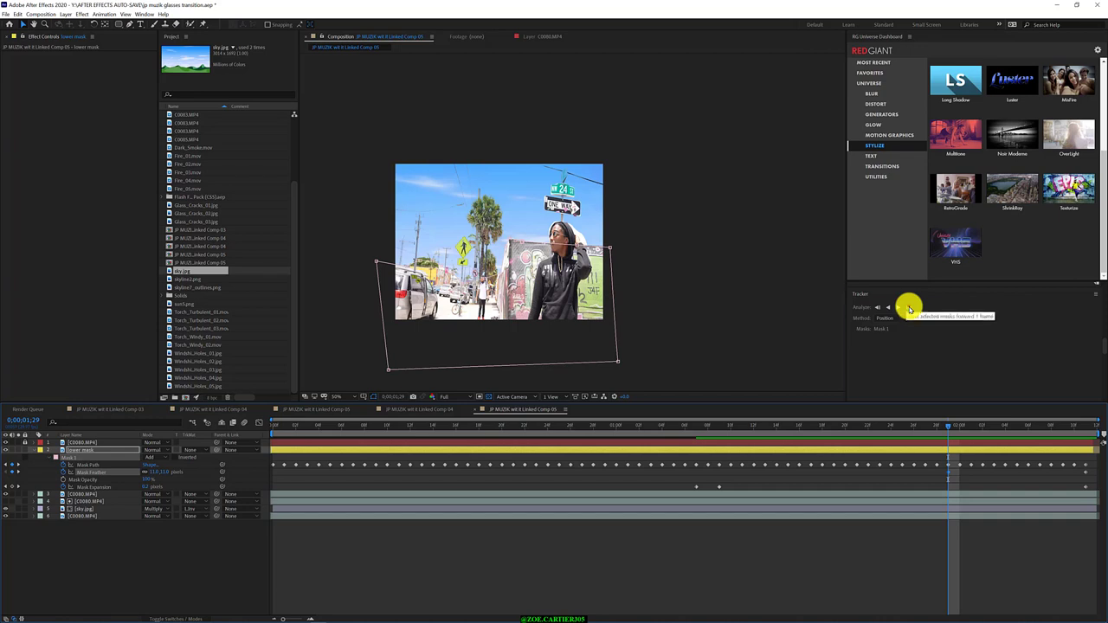
left_click(909, 309)
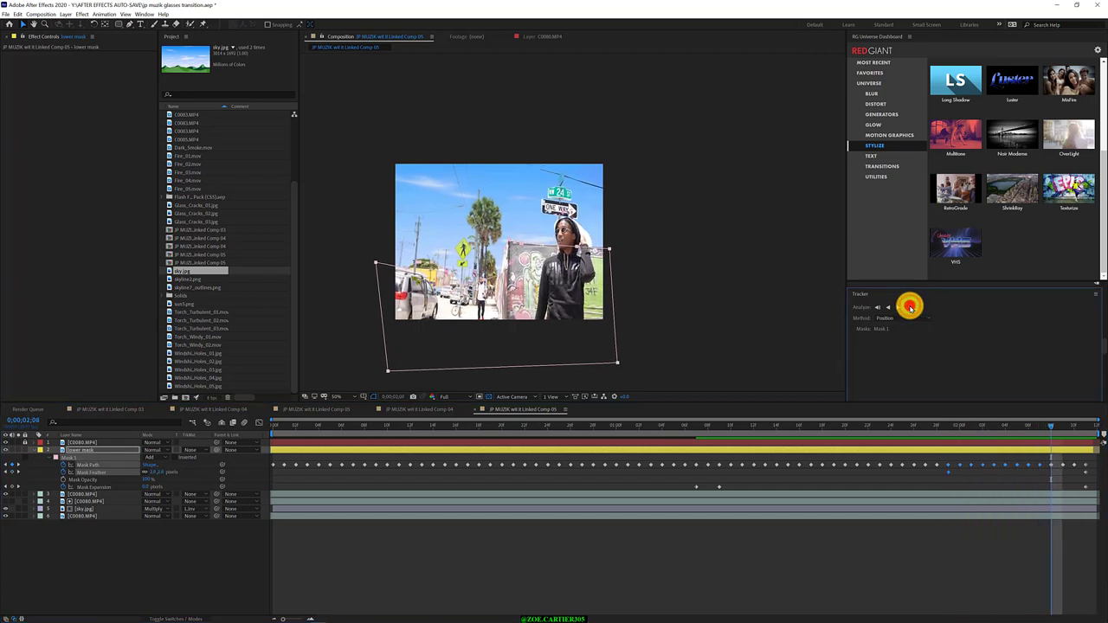
mouse_move(1078, 425)
left_mouse_down()
mouse_move(674, 485)
mouse_move(1098, 479)
left_mouse_up()
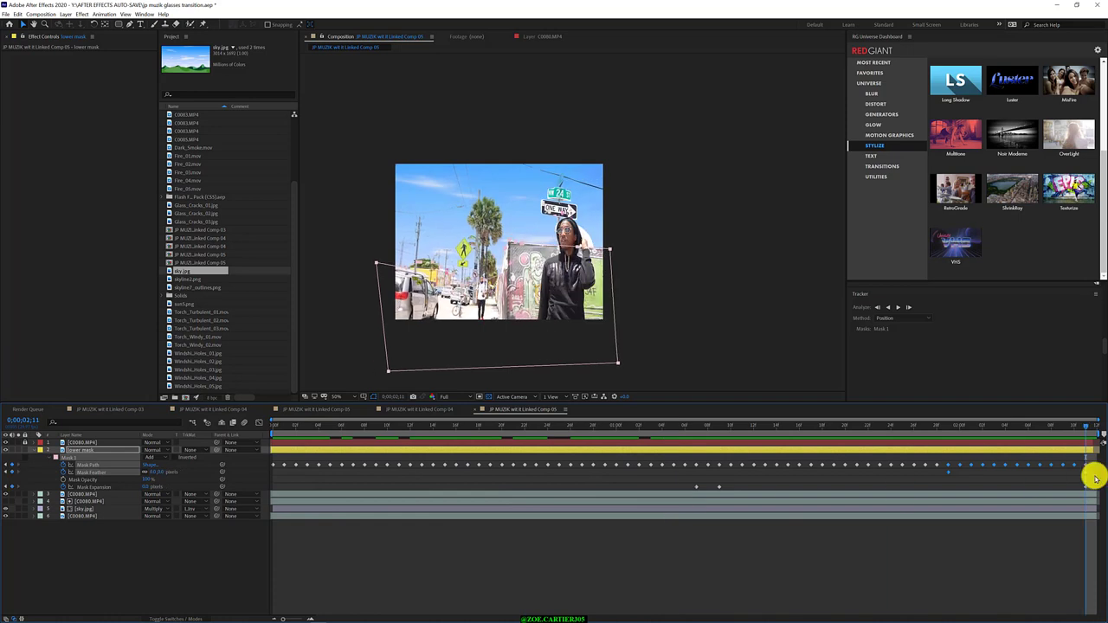
left_click(83, 537)
- Select the top C0080 layer, reveal its Mask 1 keyframes and zoom to 100% on the person
key("u")
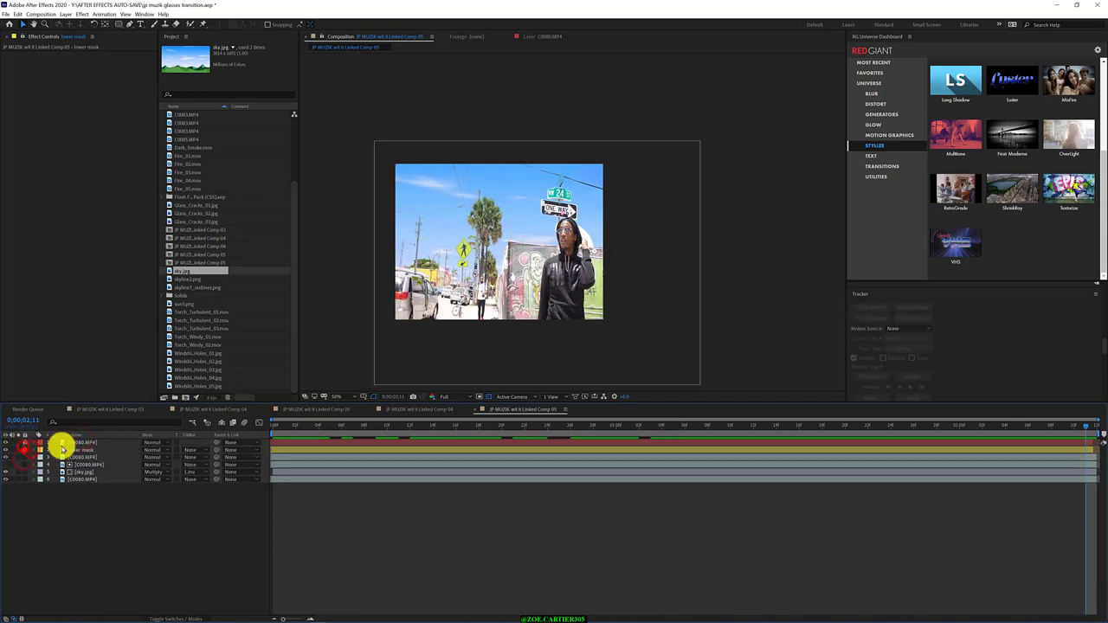
left_click(25, 442)
key("u")
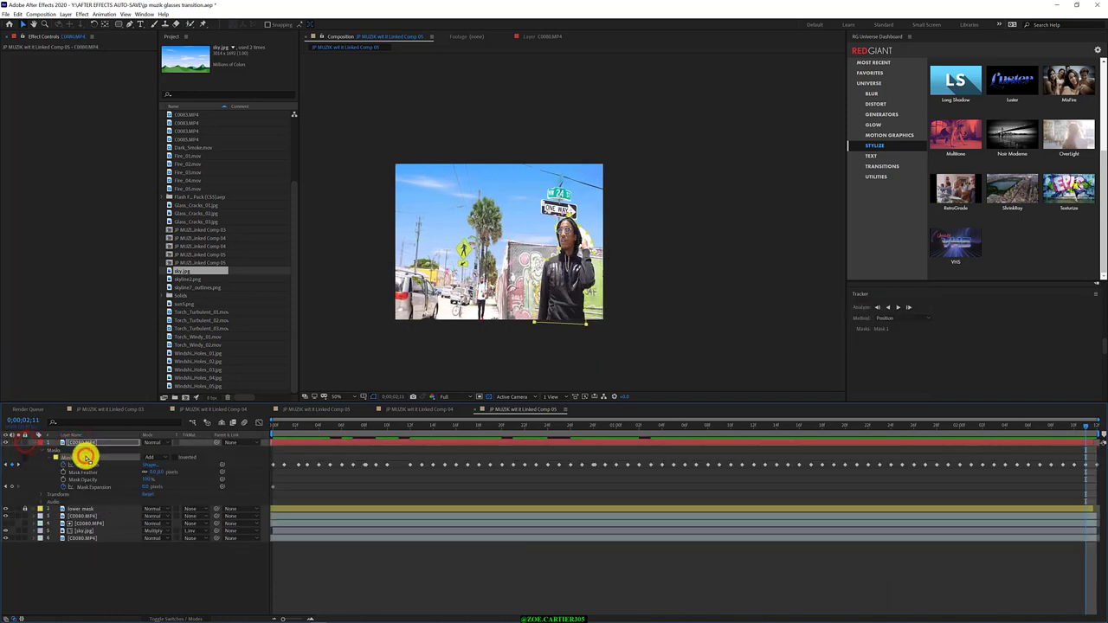
left_click(606, 235)
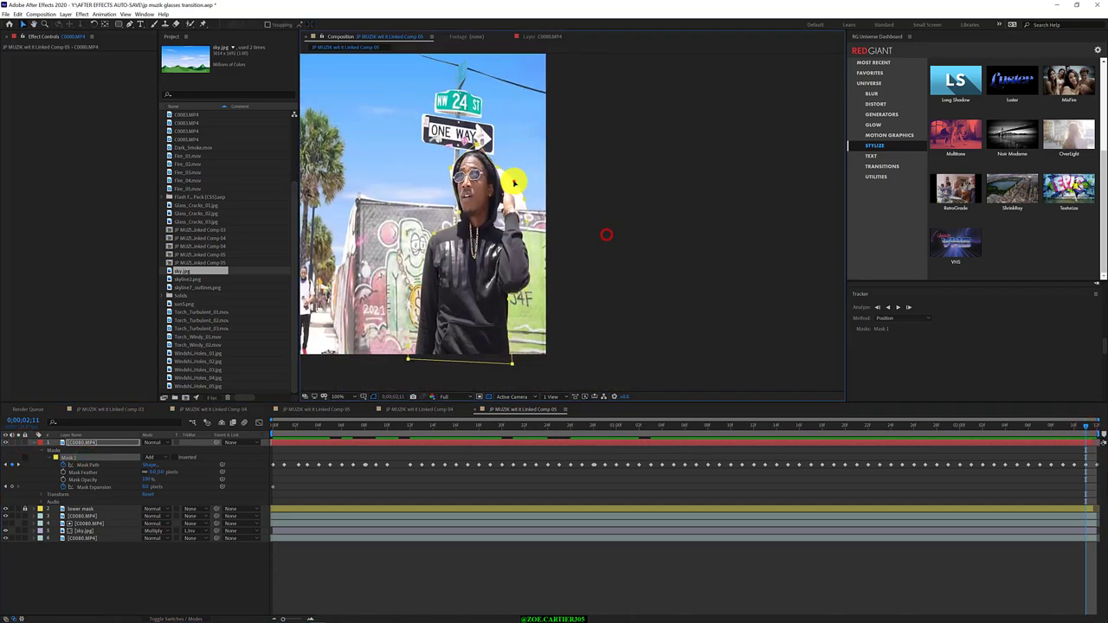
left_click(574, 185)
left_click(510, 179)
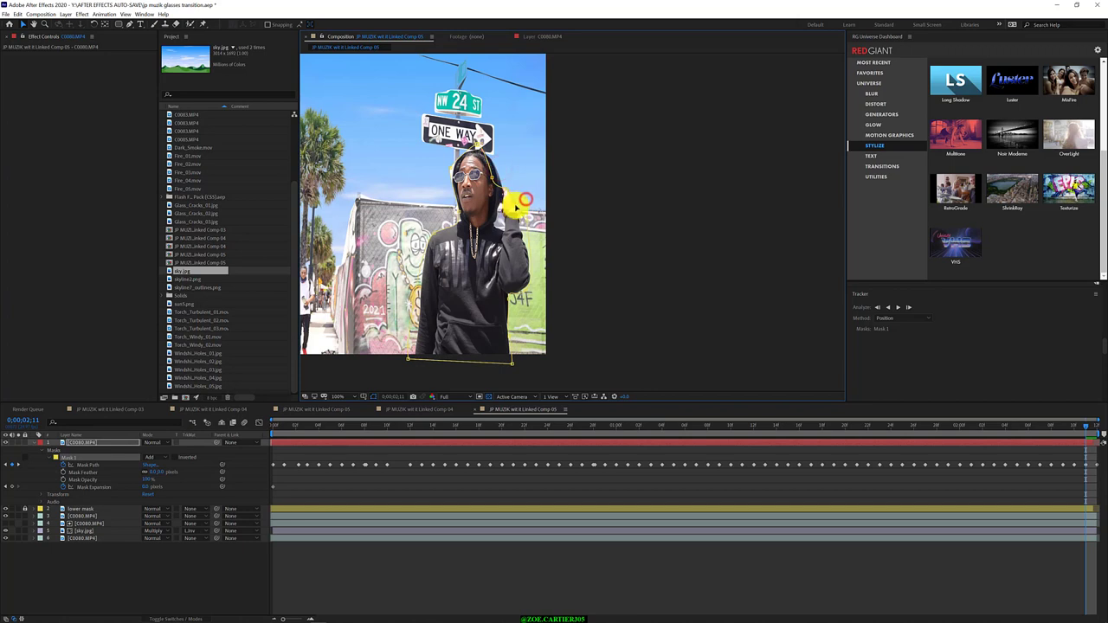
left_click(476, 149)
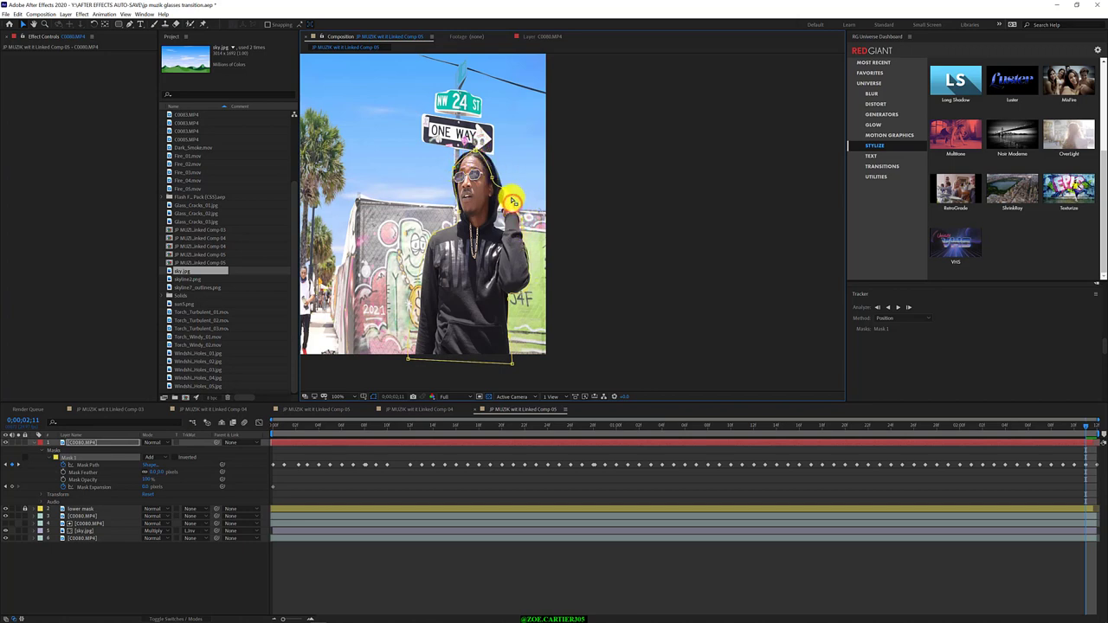
- Track the head mask backward frame by frame, following the person's head
left_click(876, 305)
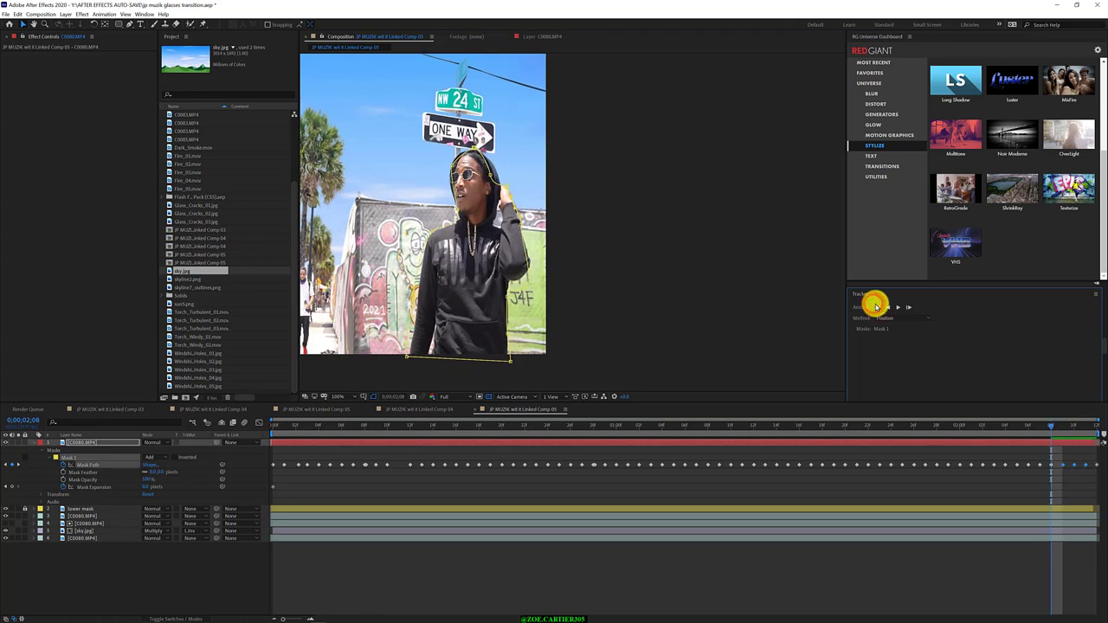
left_click(490, 178)
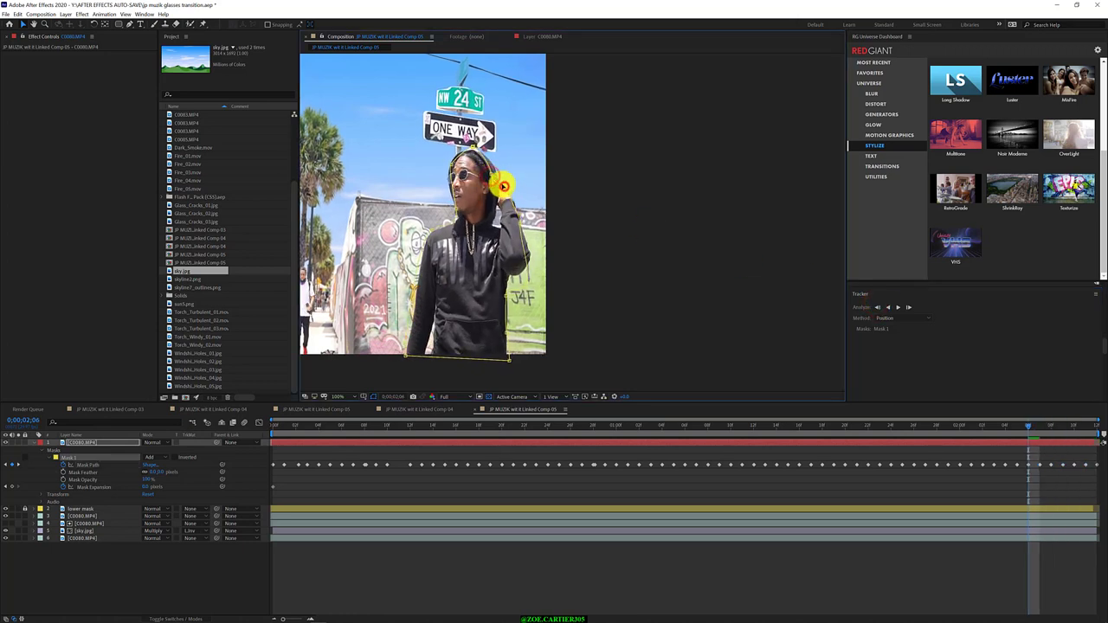
left_click(874, 306)
left_click(474, 145)
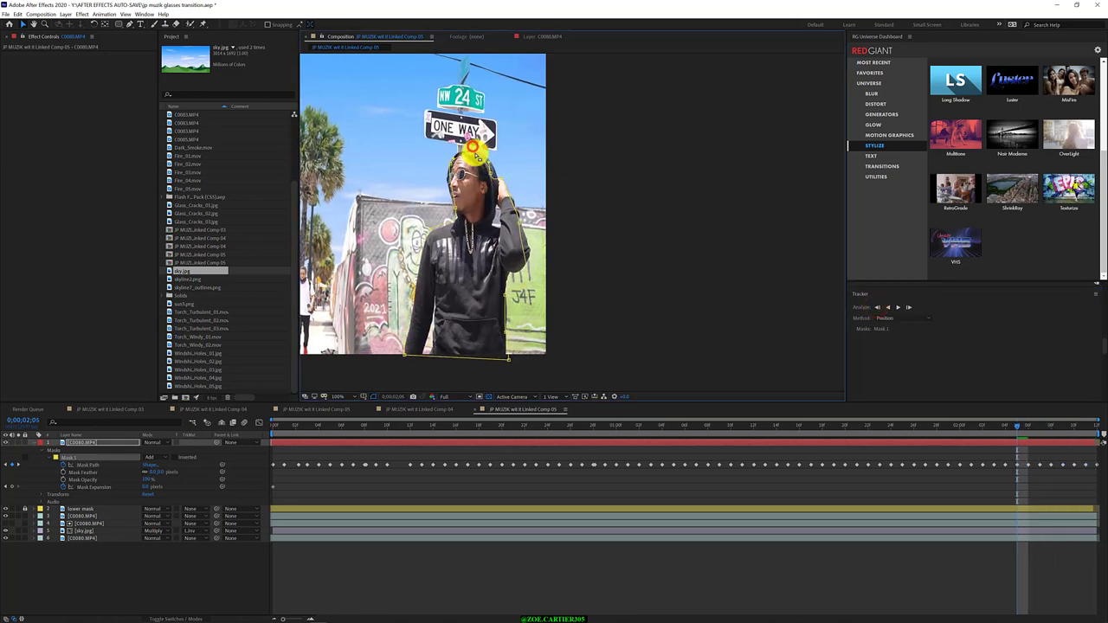
left_click(876, 307)
left_click(876, 307)
left_click(450, 207)
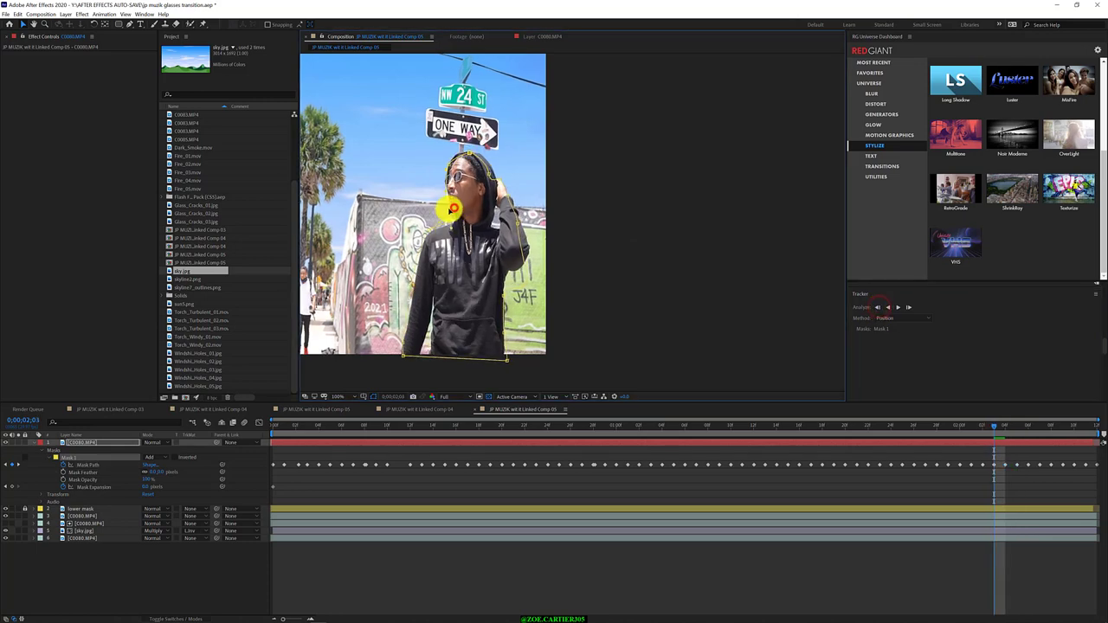
left_click(876, 307)
- Play from 0;00;00;18 to check the head mask, then track it back four more frames
left_click_drag(942, 425, 433, 425)
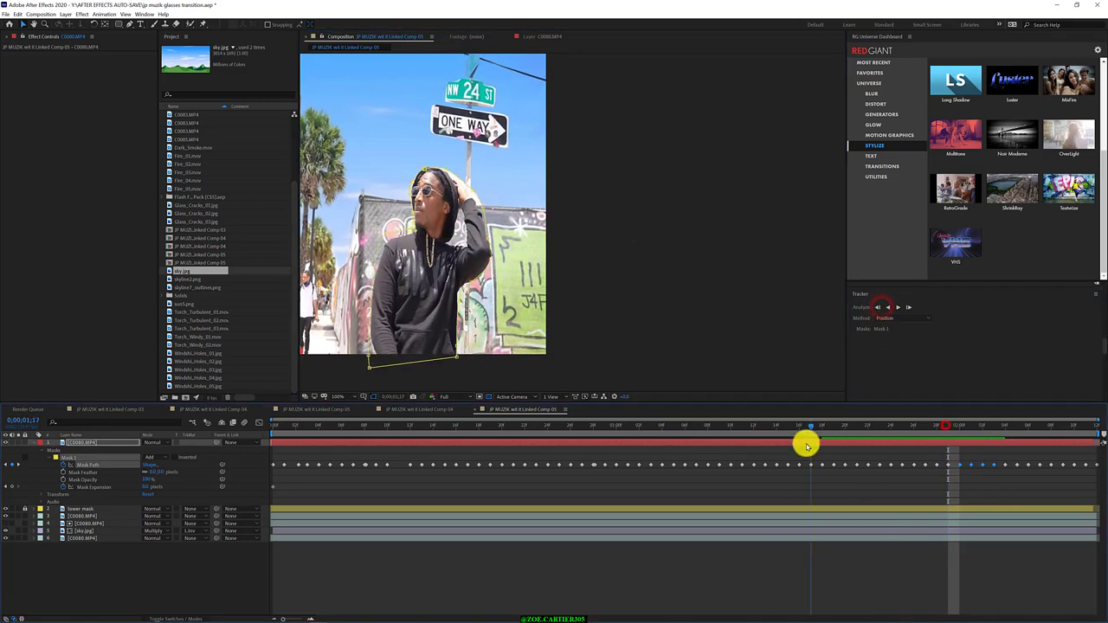
key("space")
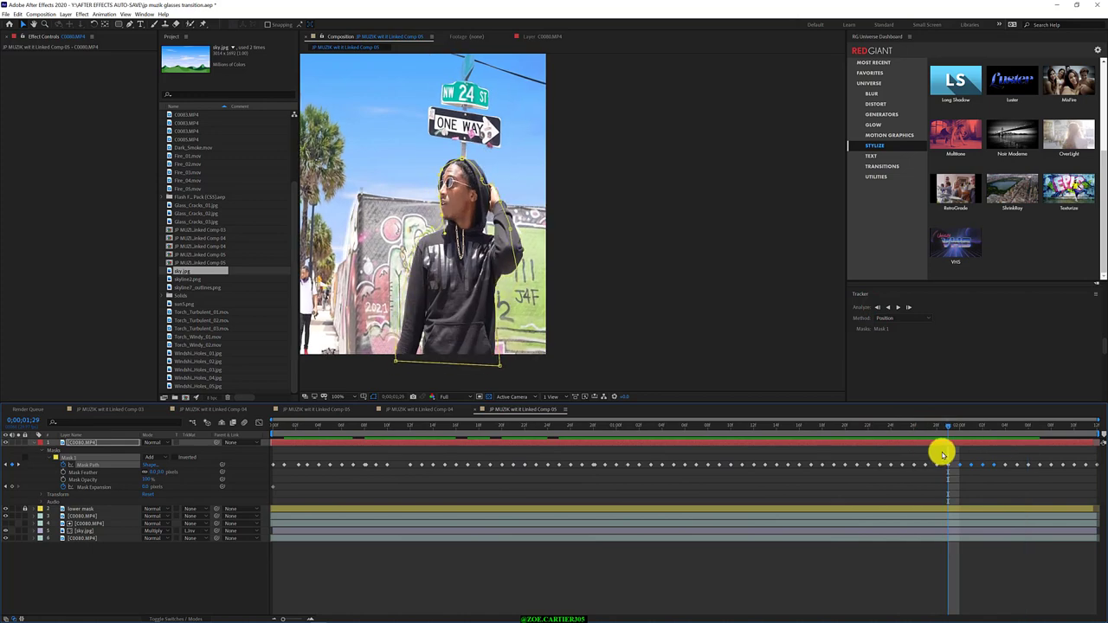
left_click(877, 307)
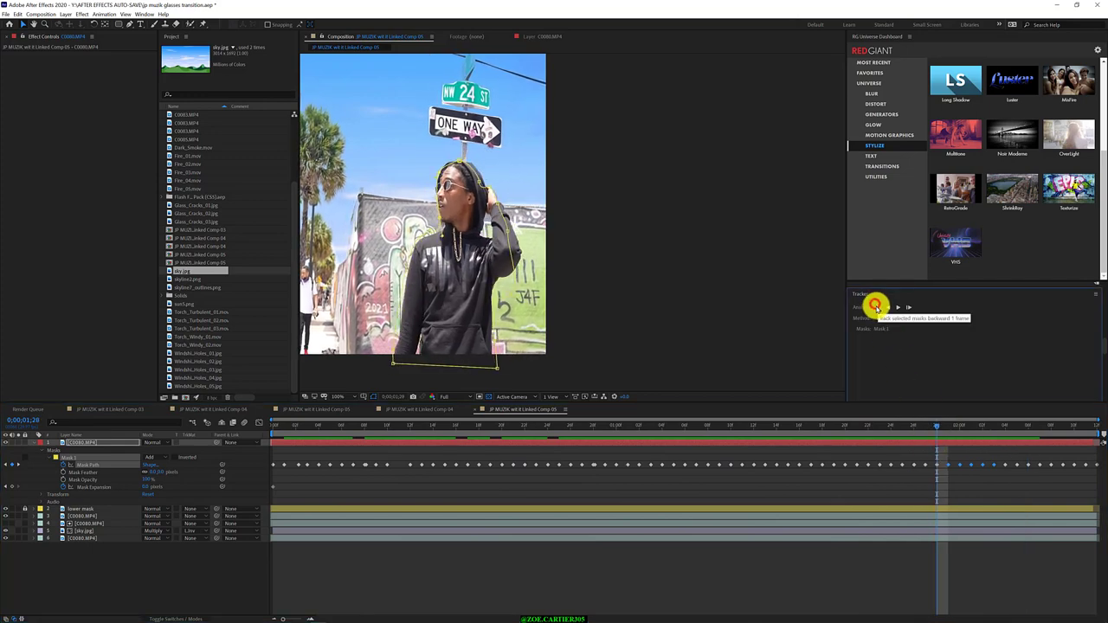
left_click(877, 307)
left_click(877, 307)
left_click(877, 308)
left_click(877, 307)
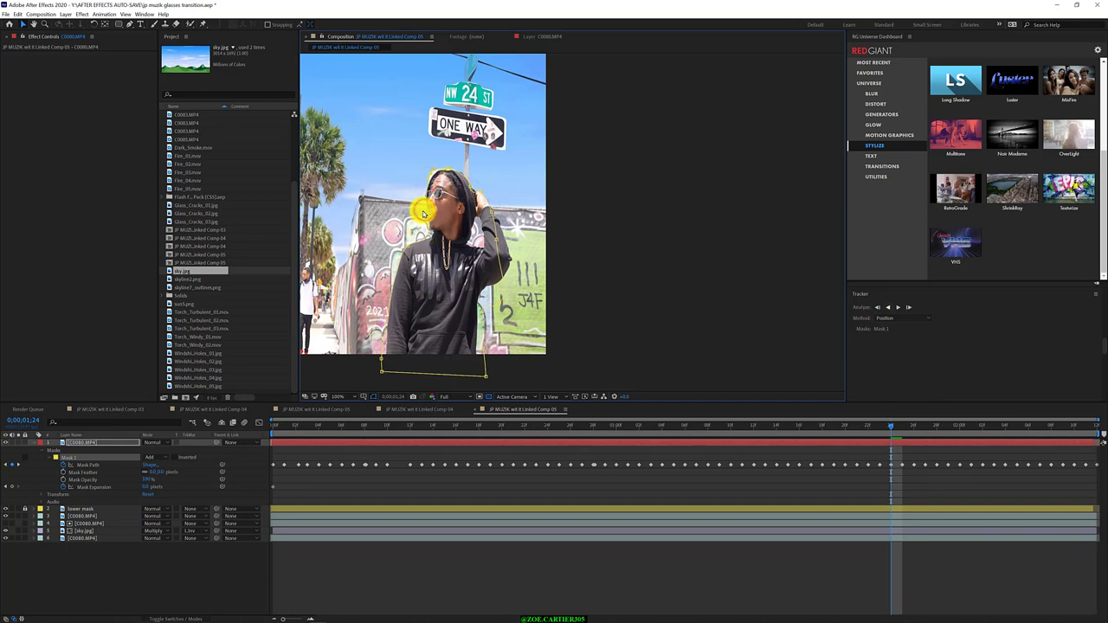
- Step the head mask back frame by frame, fixing the head-top point and raised-hand edge
scroll(425, 214, "down", 1)
scroll(550, 249, "up", 2)
left_click(444, 191)
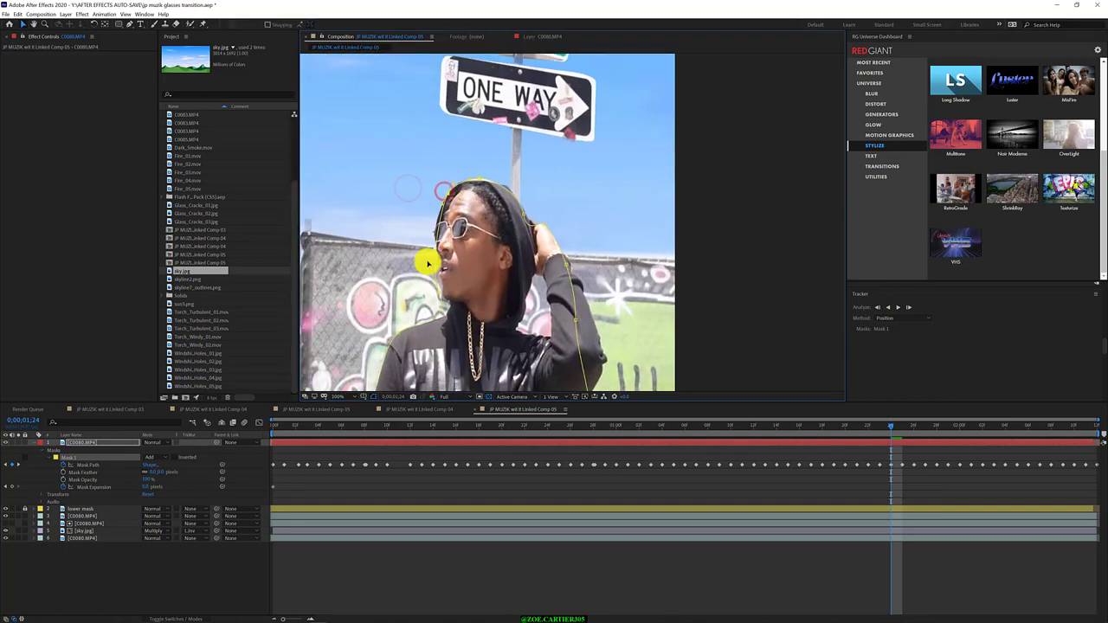
left_click(877, 307)
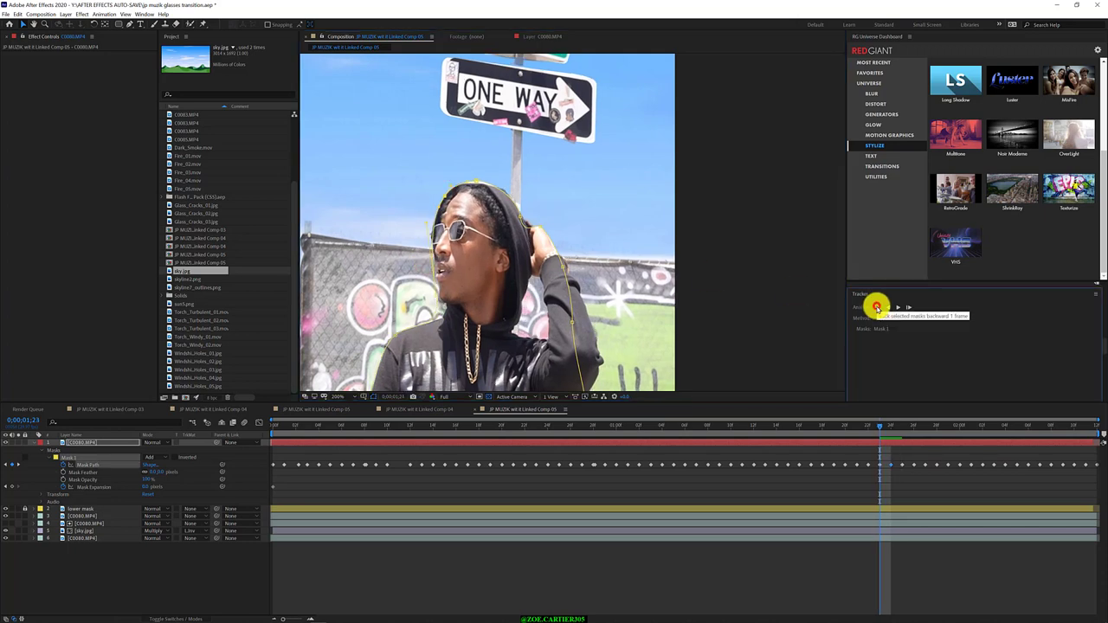
left_click(477, 185)
left_click(879, 307)
left_click(876, 308)
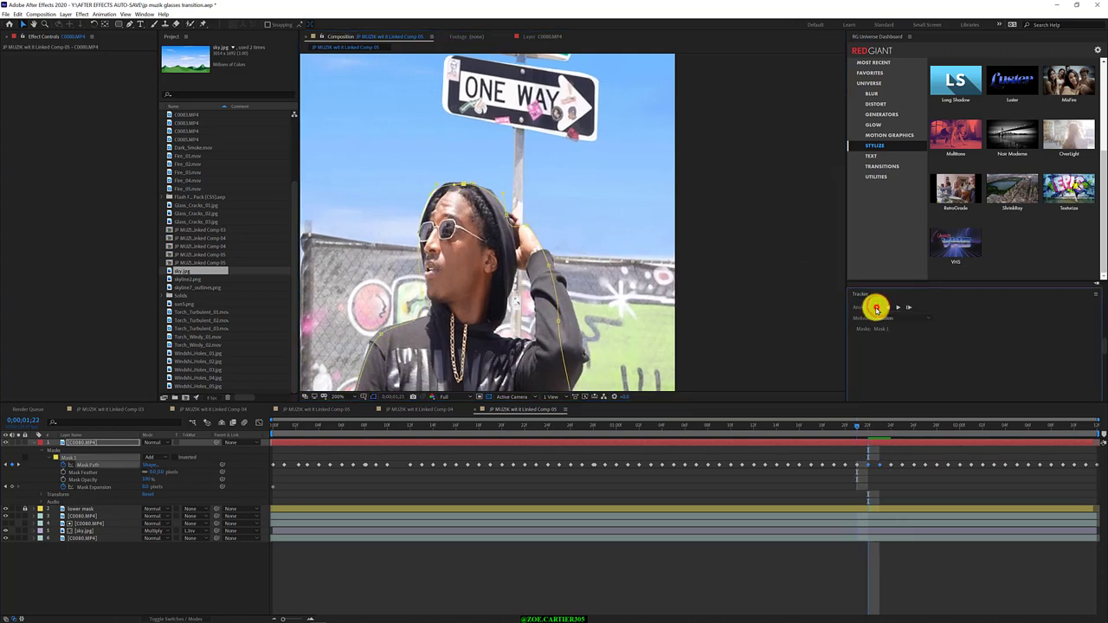
left_click(501, 196)
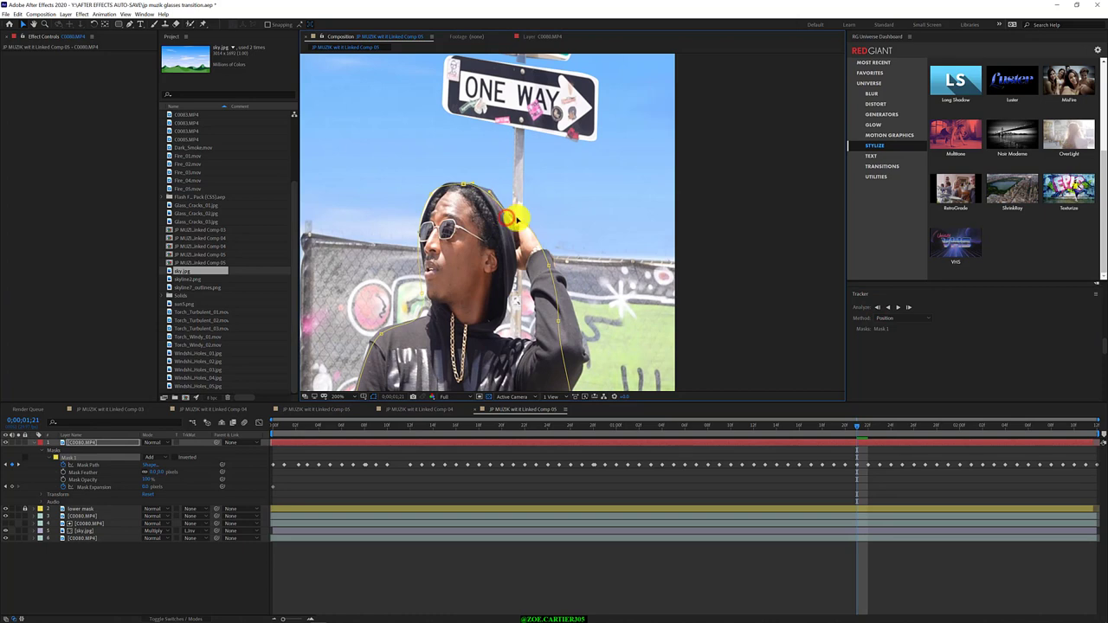
left_click(877, 307)
left_click(878, 307)
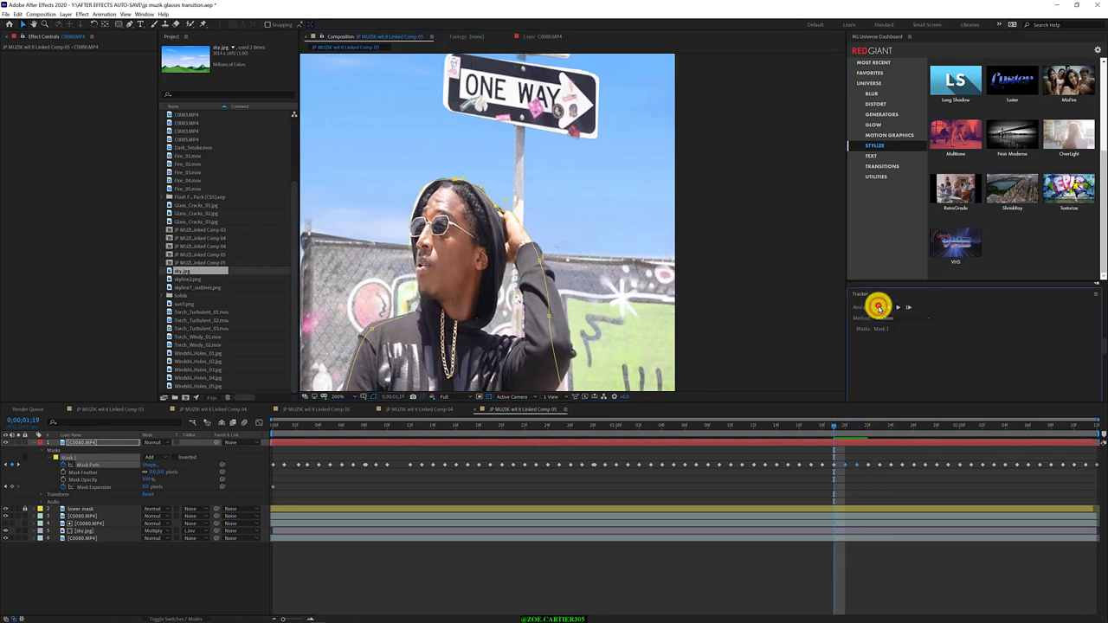
left_click(876, 308)
left_click(875, 306)
left_click(873, 305)
- Keep tracking the head mask backward, nudging points beside the face and the raised hand
left_click(409, 184)
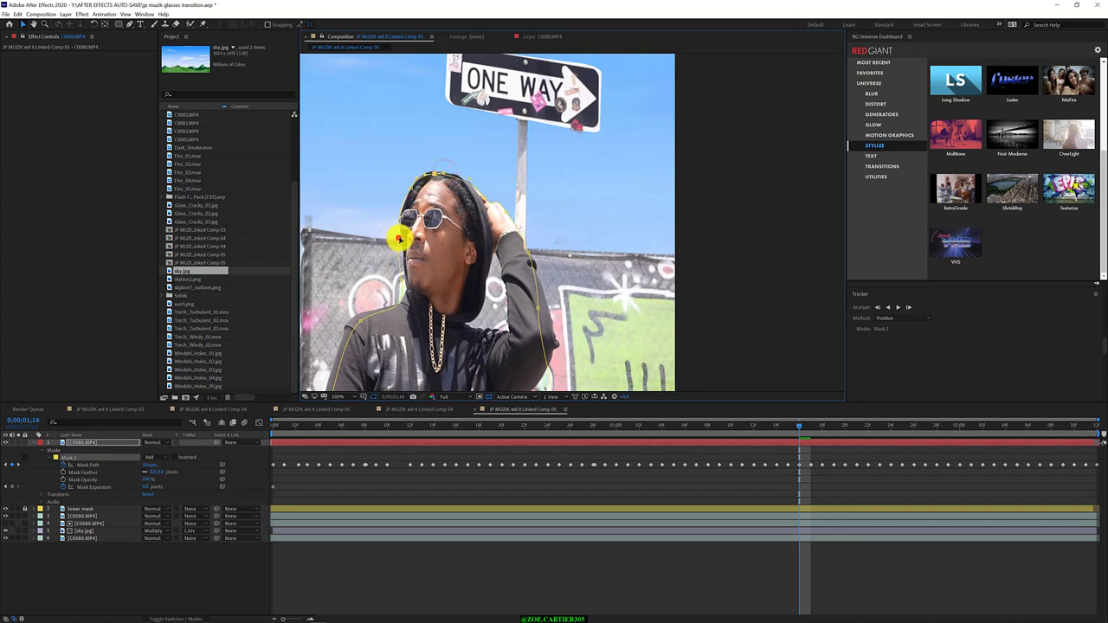
left_click(876, 306)
left_click(877, 306)
left_click(523, 250)
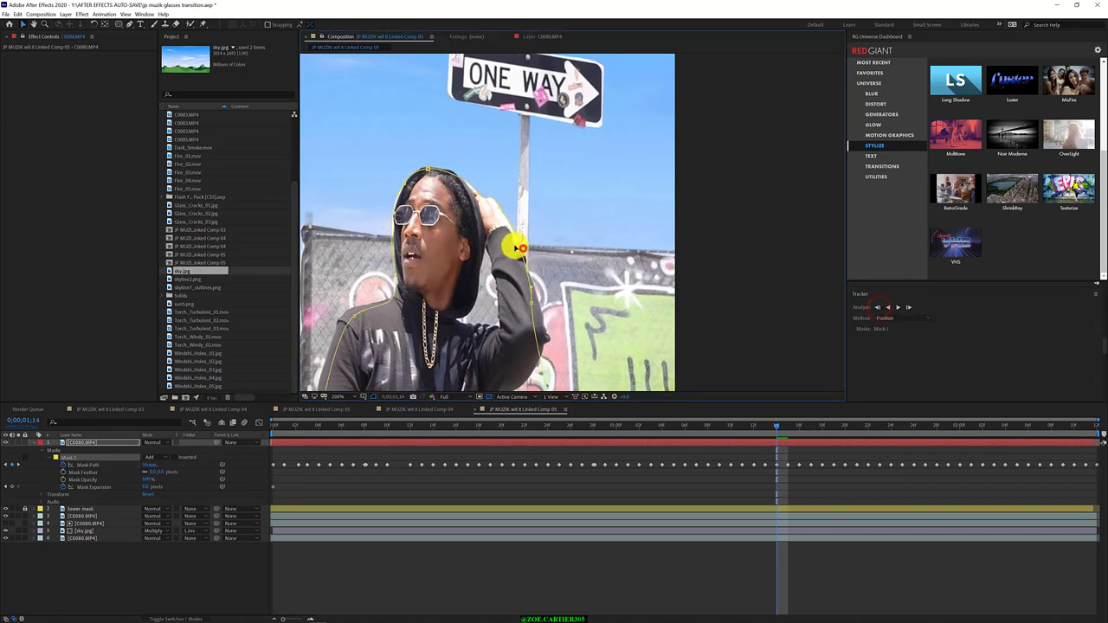
left_click(500, 208)
left_click(877, 307)
left_click(877, 307)
left_click(877, 308)
left_click(878, 307)
left_click(877, 307)
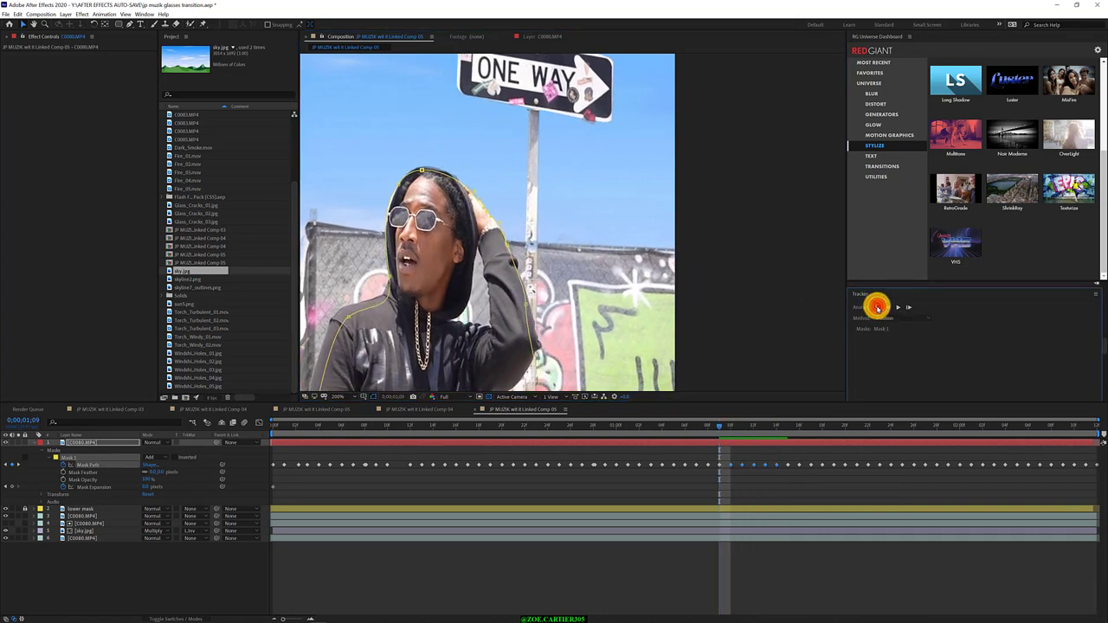
left_click(877, 308)
left_click(876, 306)
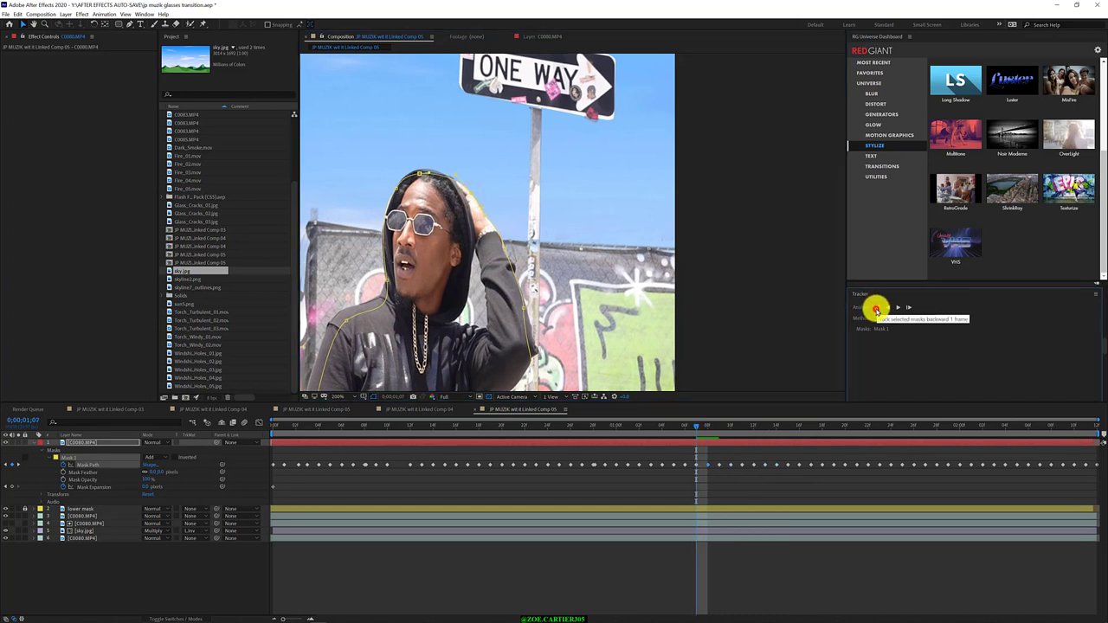
left_click(876, 307)
left_click(876, 306)
- Continue stepping the mask back to 0;00;00;21, refitting the top of the hooded head
left_click(417, 178)
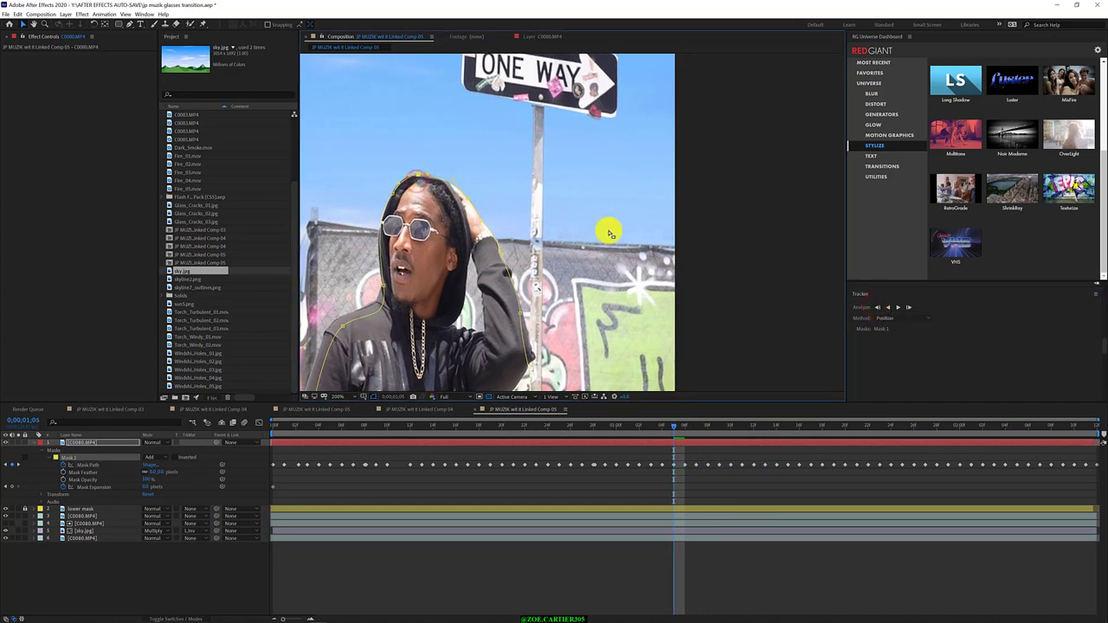
left_click(878, 307)
left_click(877, 308)
left_click(877, 308)
left_click(877, 307)
left_click(877, 307)
left_click(877, 307)
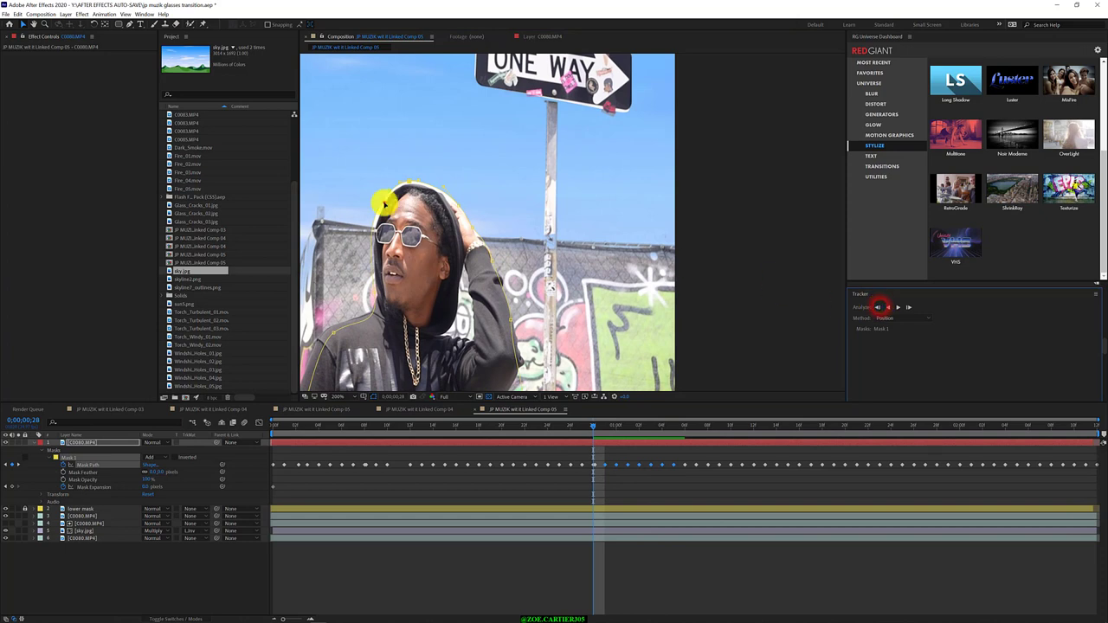
left_click(407, 182)
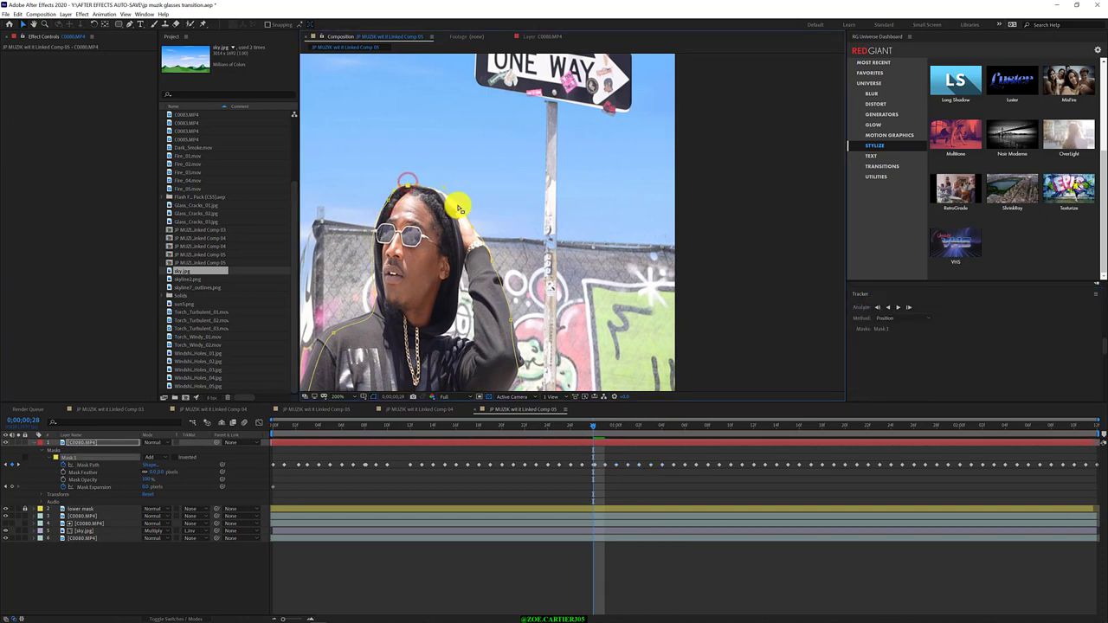
left_click(878, 308)
left_click(877, 307)
left_click(877, 308)
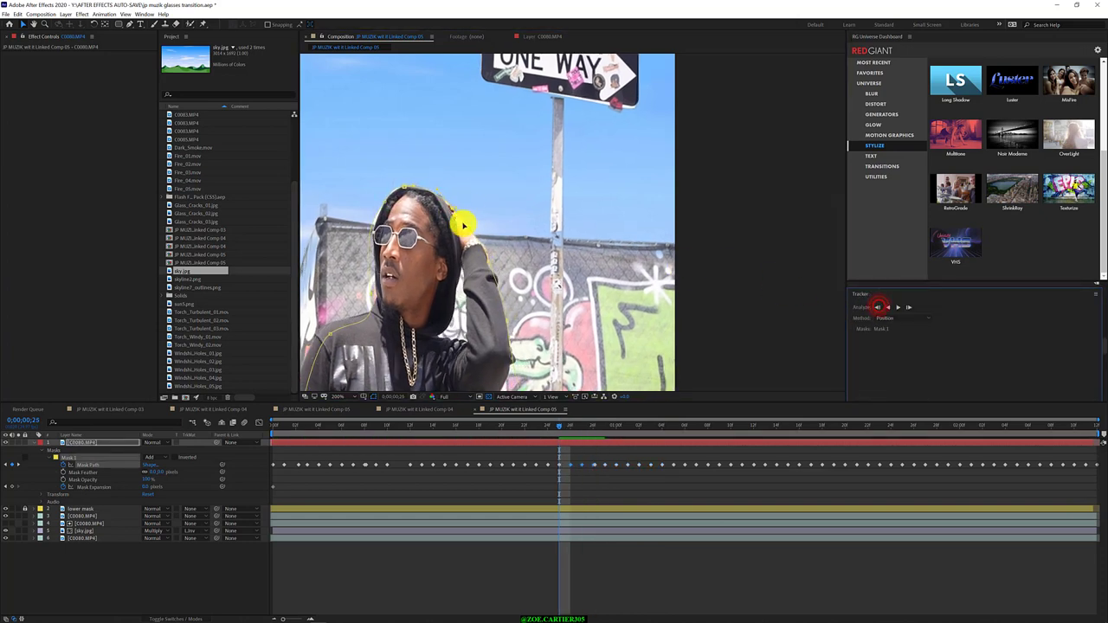
left_click(463, 222)
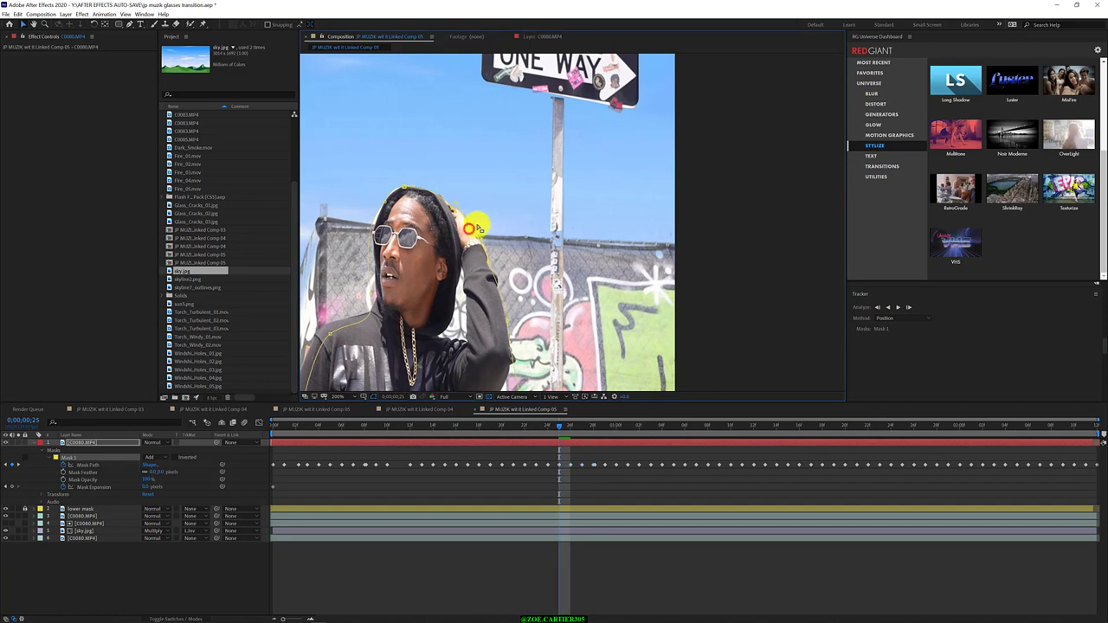
left_click(877, 308)
left_click(877, 307)
left_click(383, 202)
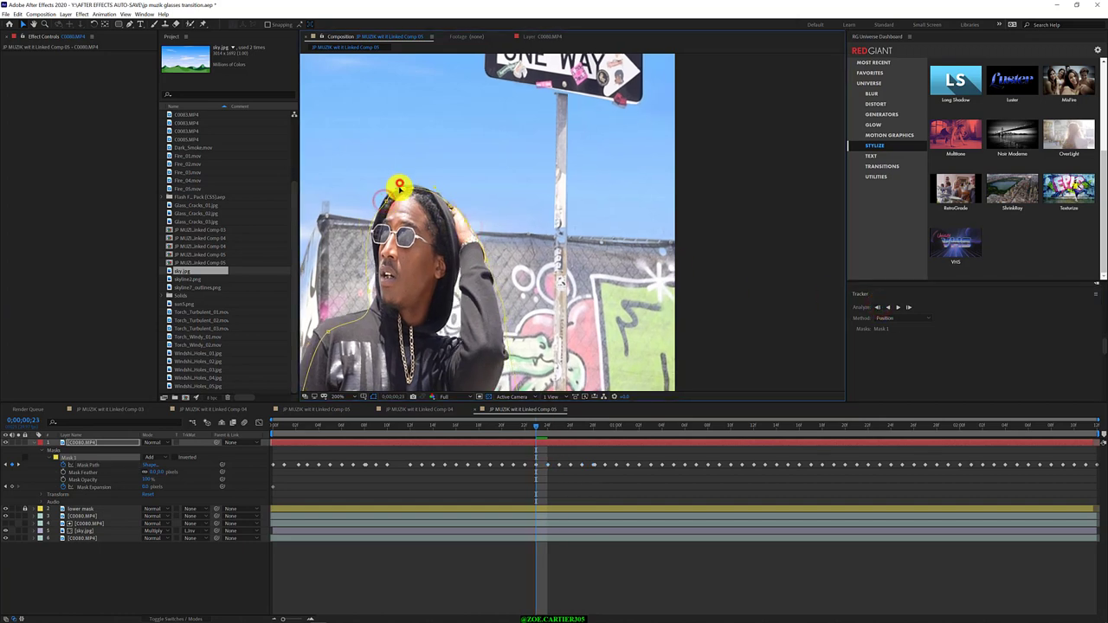
left_click(877, 308)
left_click(877, 307)
left_click(384, 192)
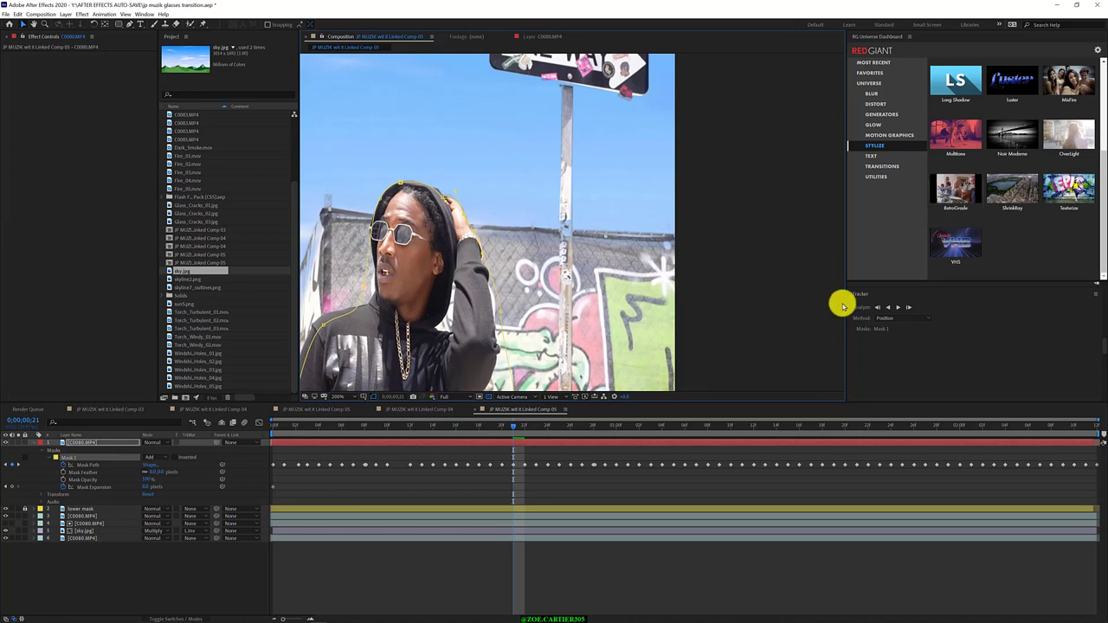
- Track the head mask back further, refitting the head top and widening it along the raised arm
left_click(877, 308)
left_click(877, 307)
left_click(377, 198)
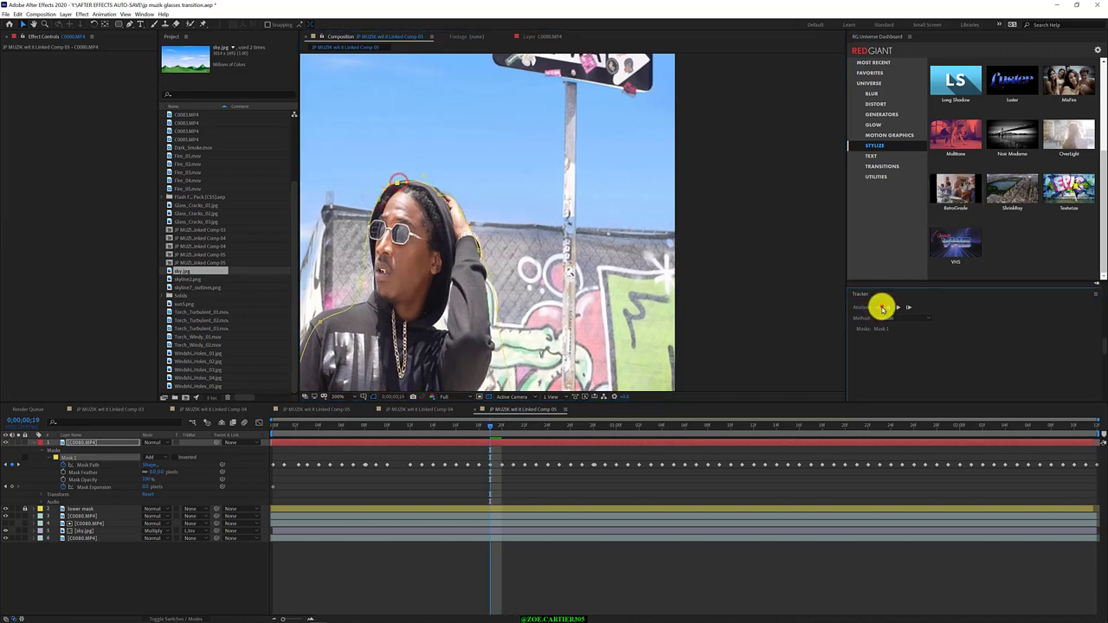
left_click(877, 307)
left_click(877, 308)
left_click(345, 145)
left_click(391, 184)
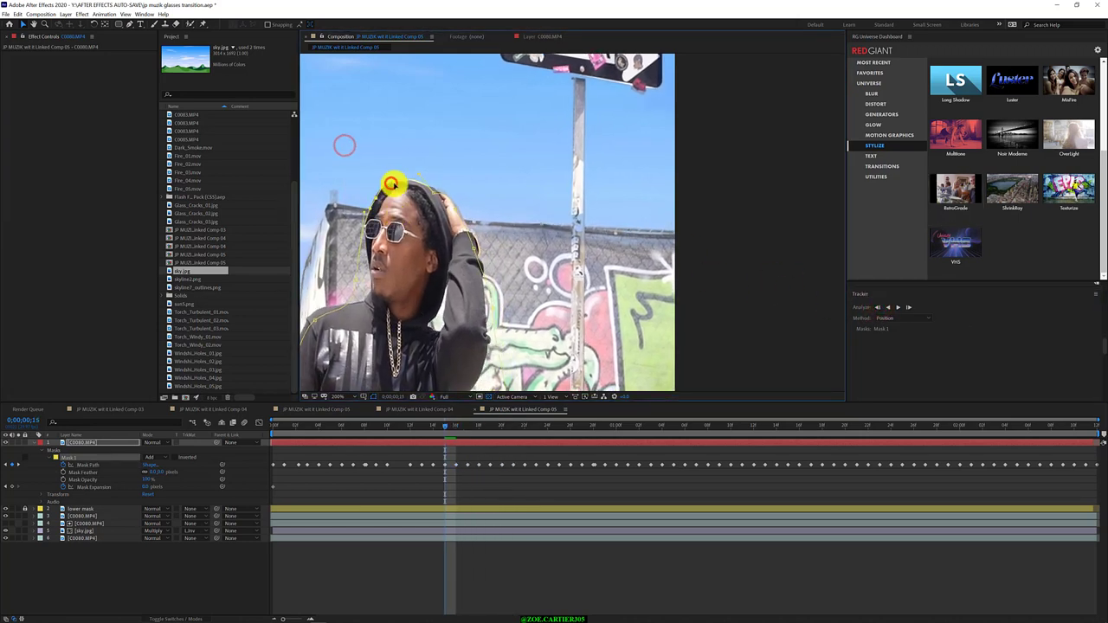
left_click(876, 308)
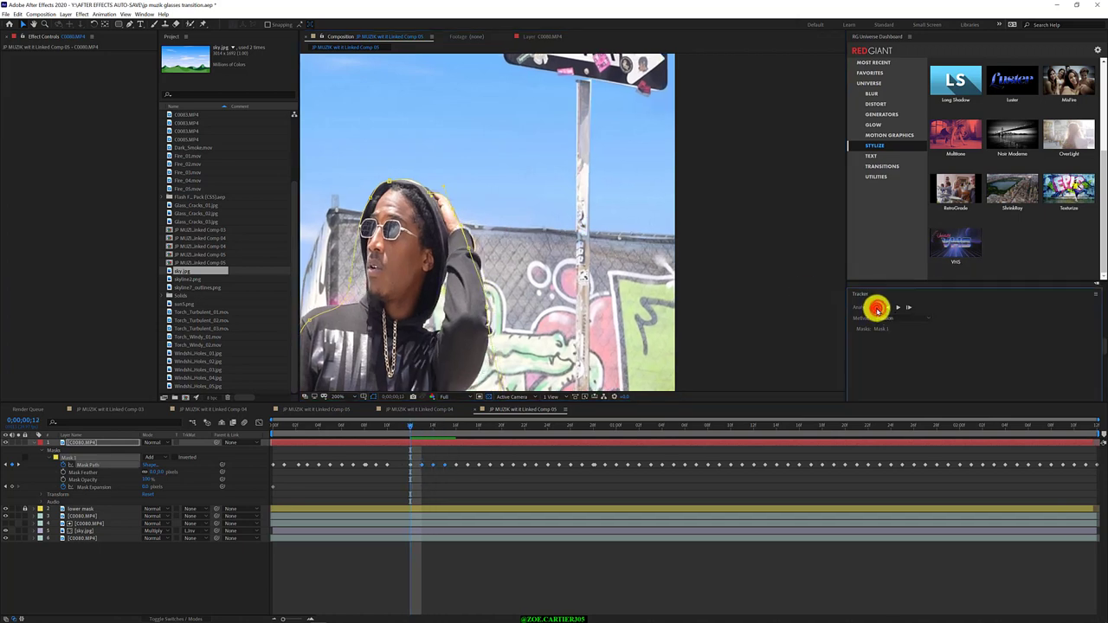
left_click(875, 307)
left_click(875, 307)
left_click_drag(463, 247, 479, 247)
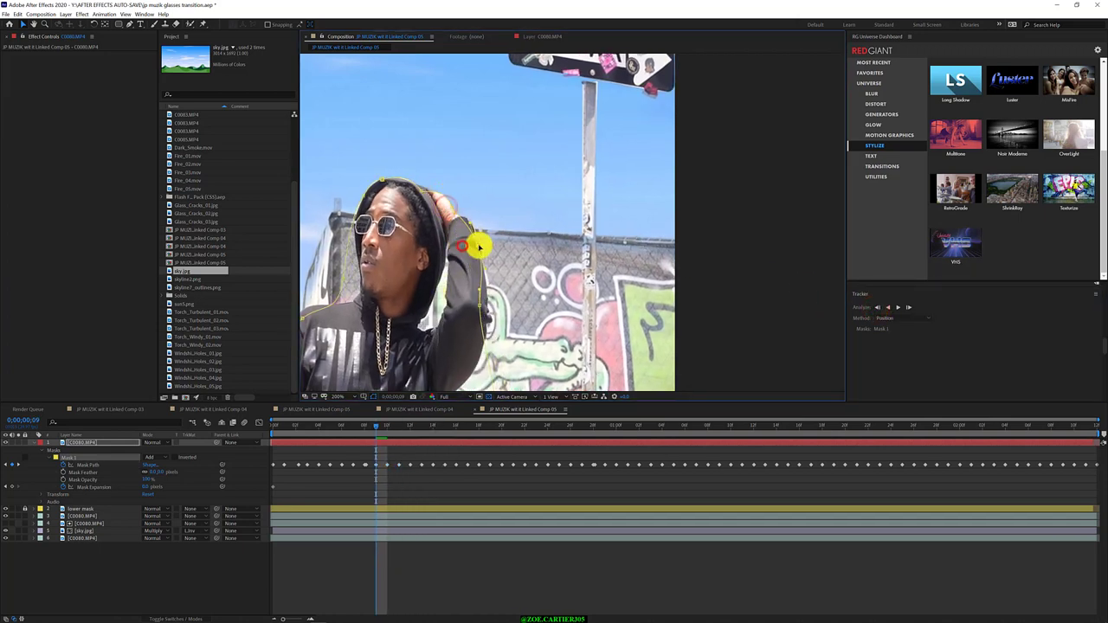
left_click(877, 307)
left_click(877, 307)
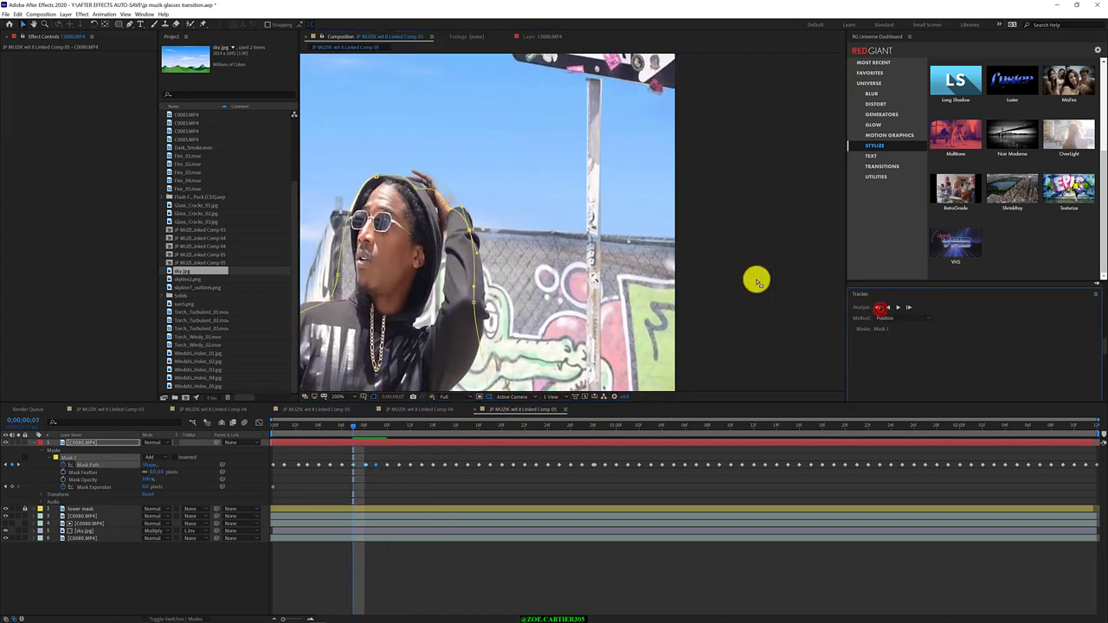
left_click(449, 202)
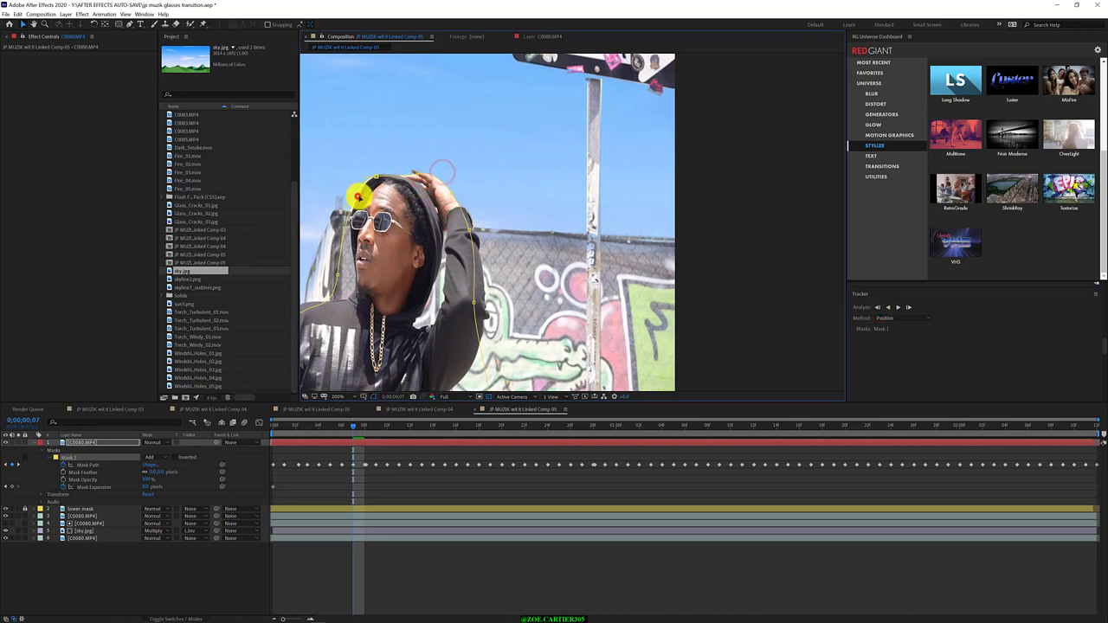
- Finish tracking to 0;00;00;00, adjusting the outline around the head, glasses and chin
left_click(877, 307)
left_click(877, 307)
left_click(411, 176)
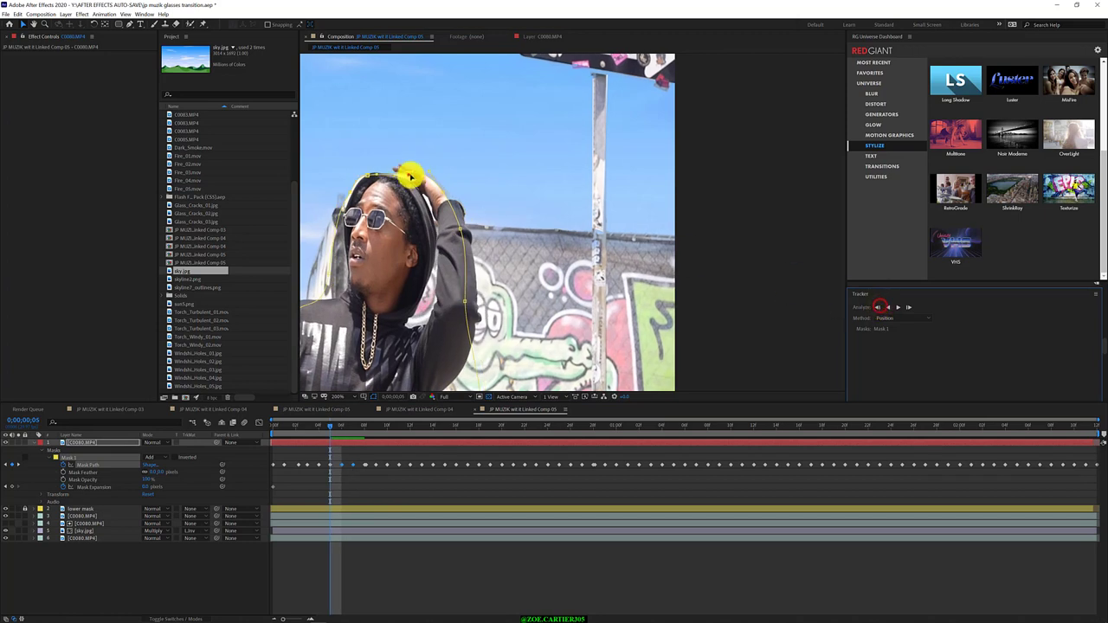
left_click(877, 308)
left_click(877, 308)
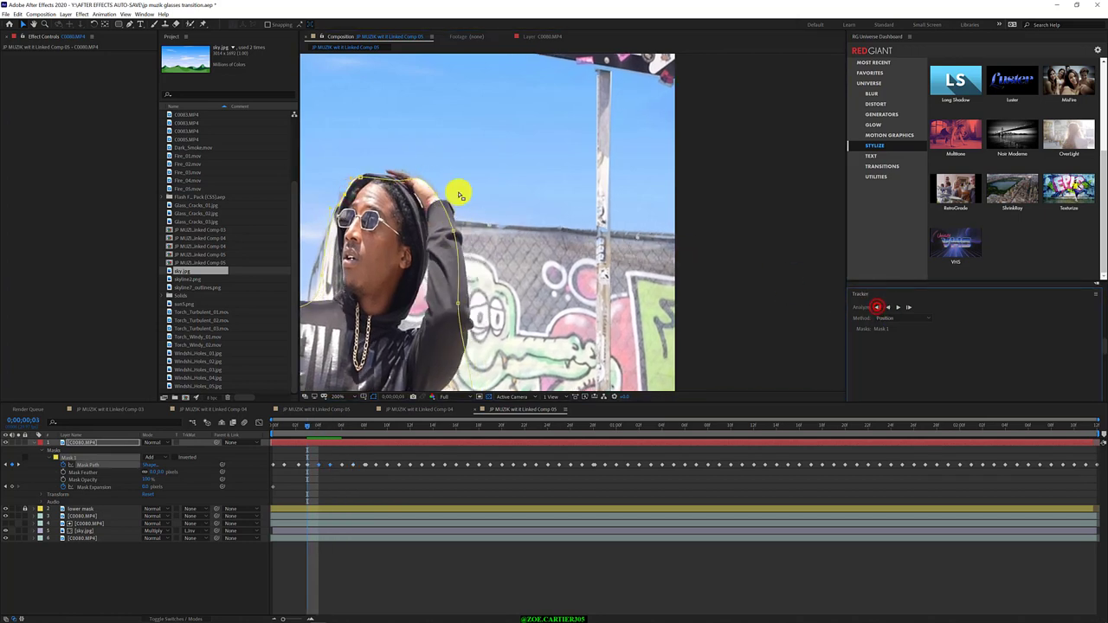
left_click(347, 197)
left_click(877, 307)
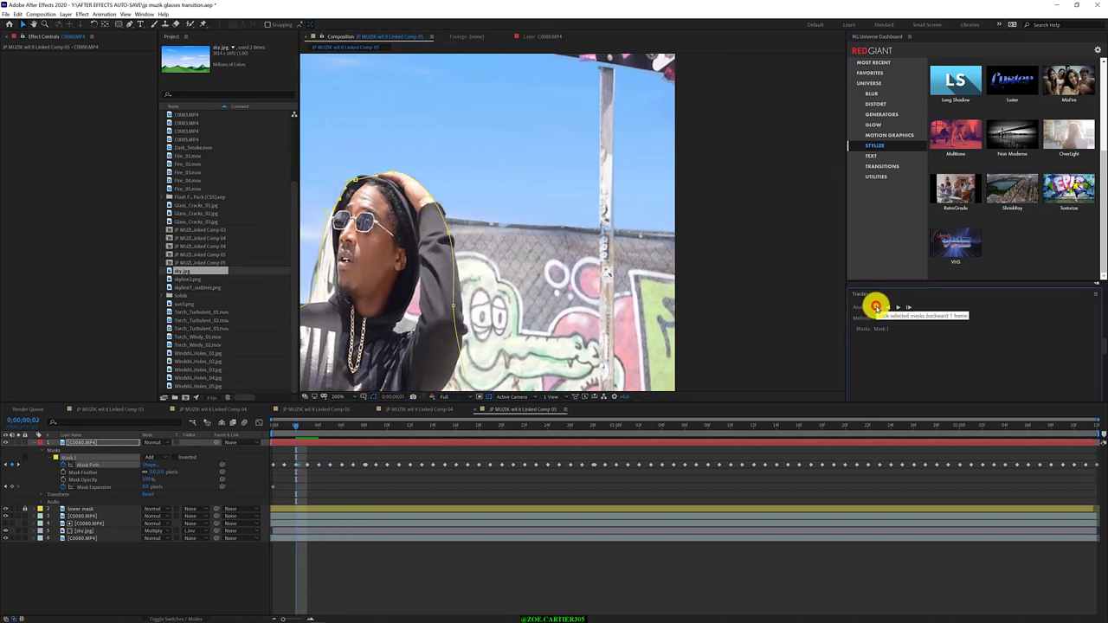
left_click(877, 307)
scroll(322, 293, "down", 1)
scroll(408, 254, "up", 1)
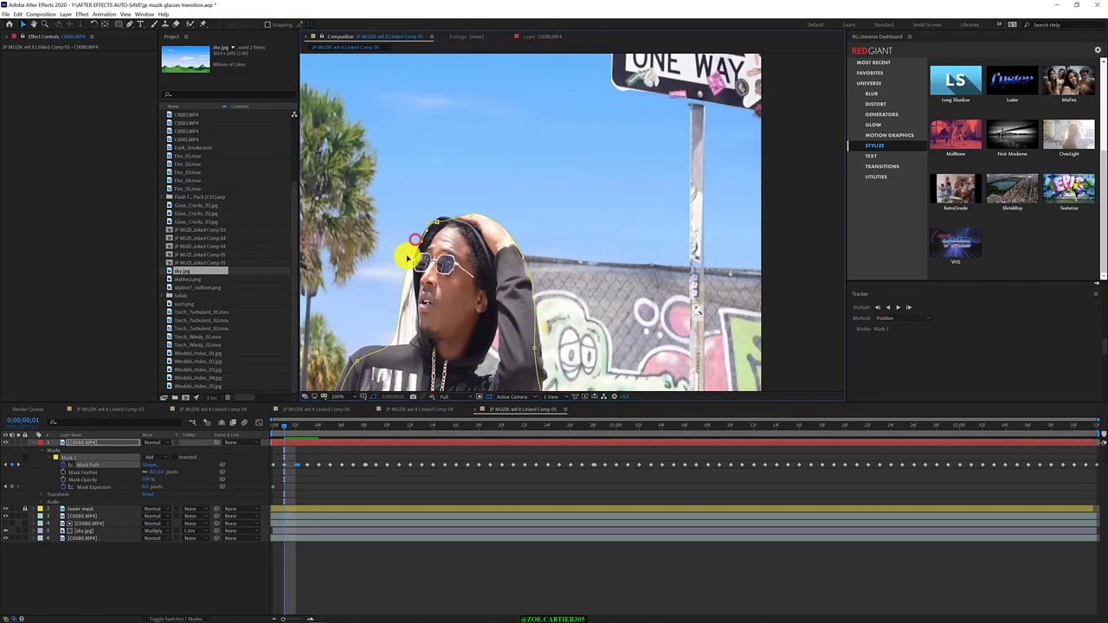
left_click(406, 257)
left_click(878, 308)
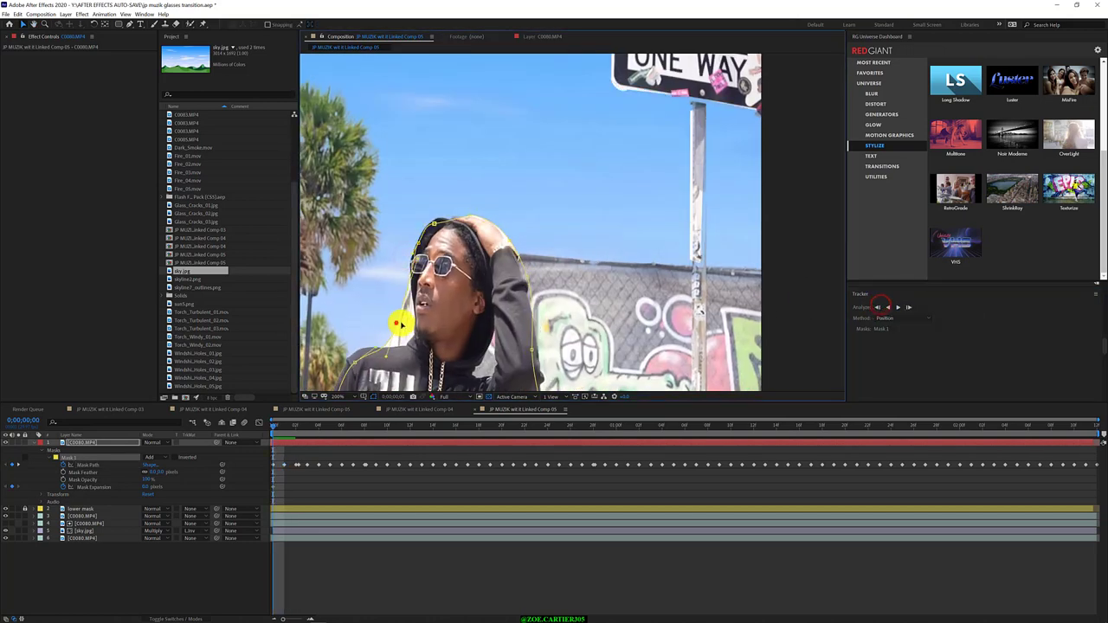
left_click(396, 322)
- Scrub the clip to review the tracked mask, then return to the start with the viewer zoomed out
left_click(908, 308)
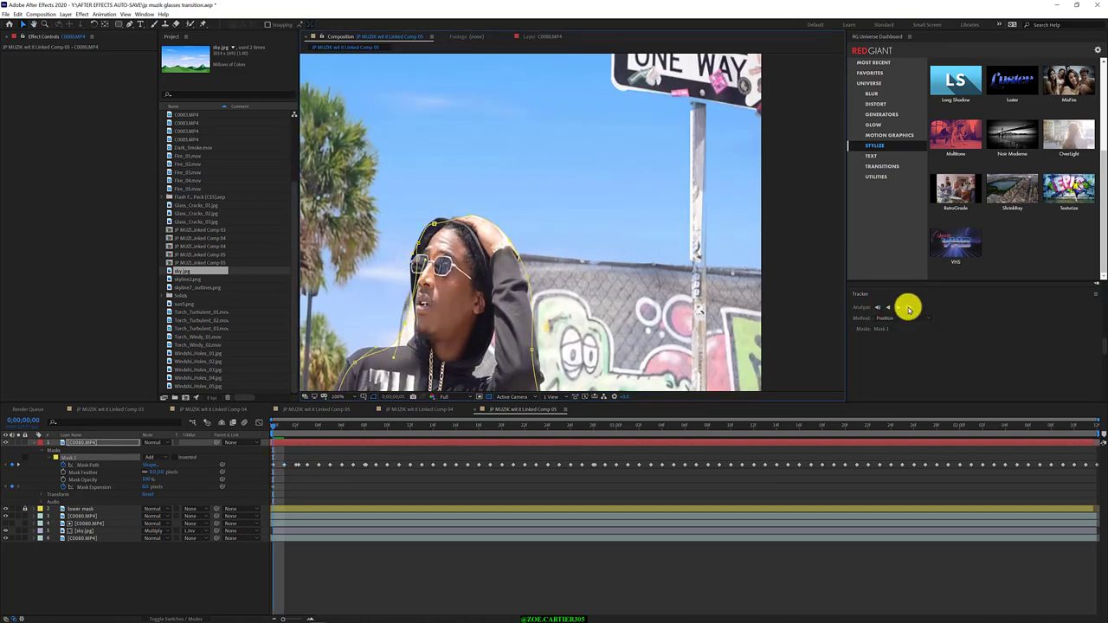
mouse_move(272, 425)
left_mouse_down()
mouse_move(896, 419)
mouse_move(646, 413)
left_mouse_up()
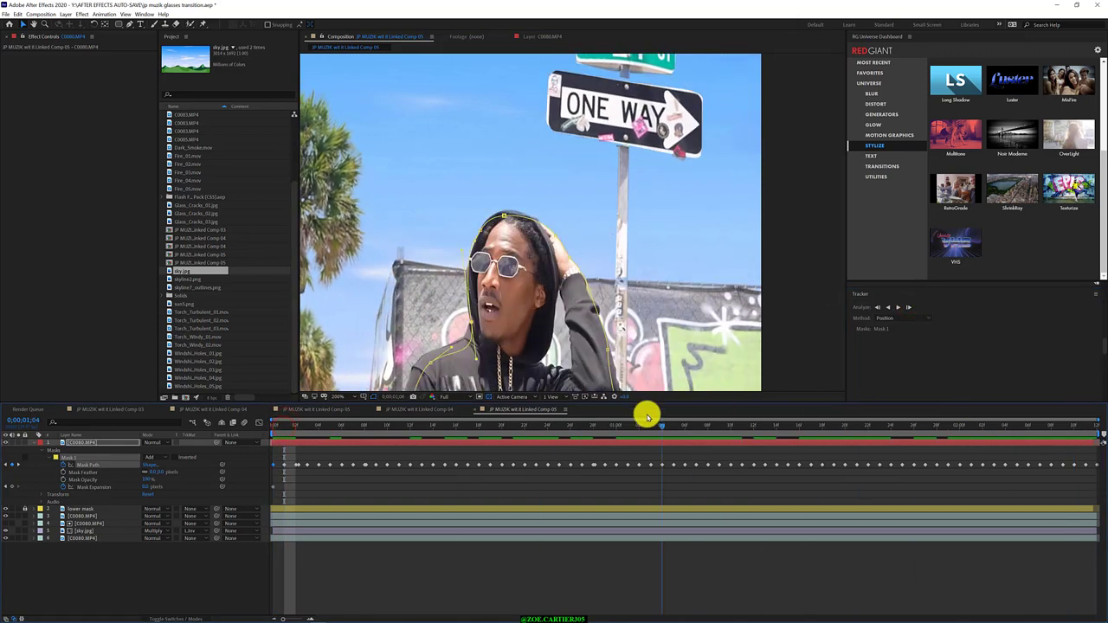
key("Home")
scroll(465, 354, "down", 4)
left_click(465, 354)
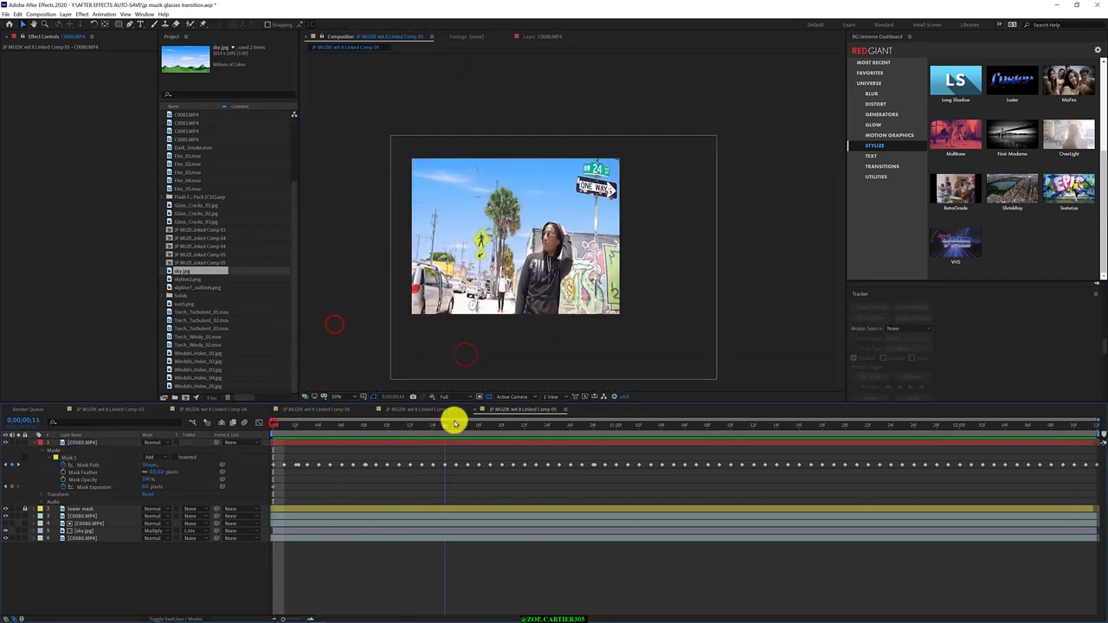